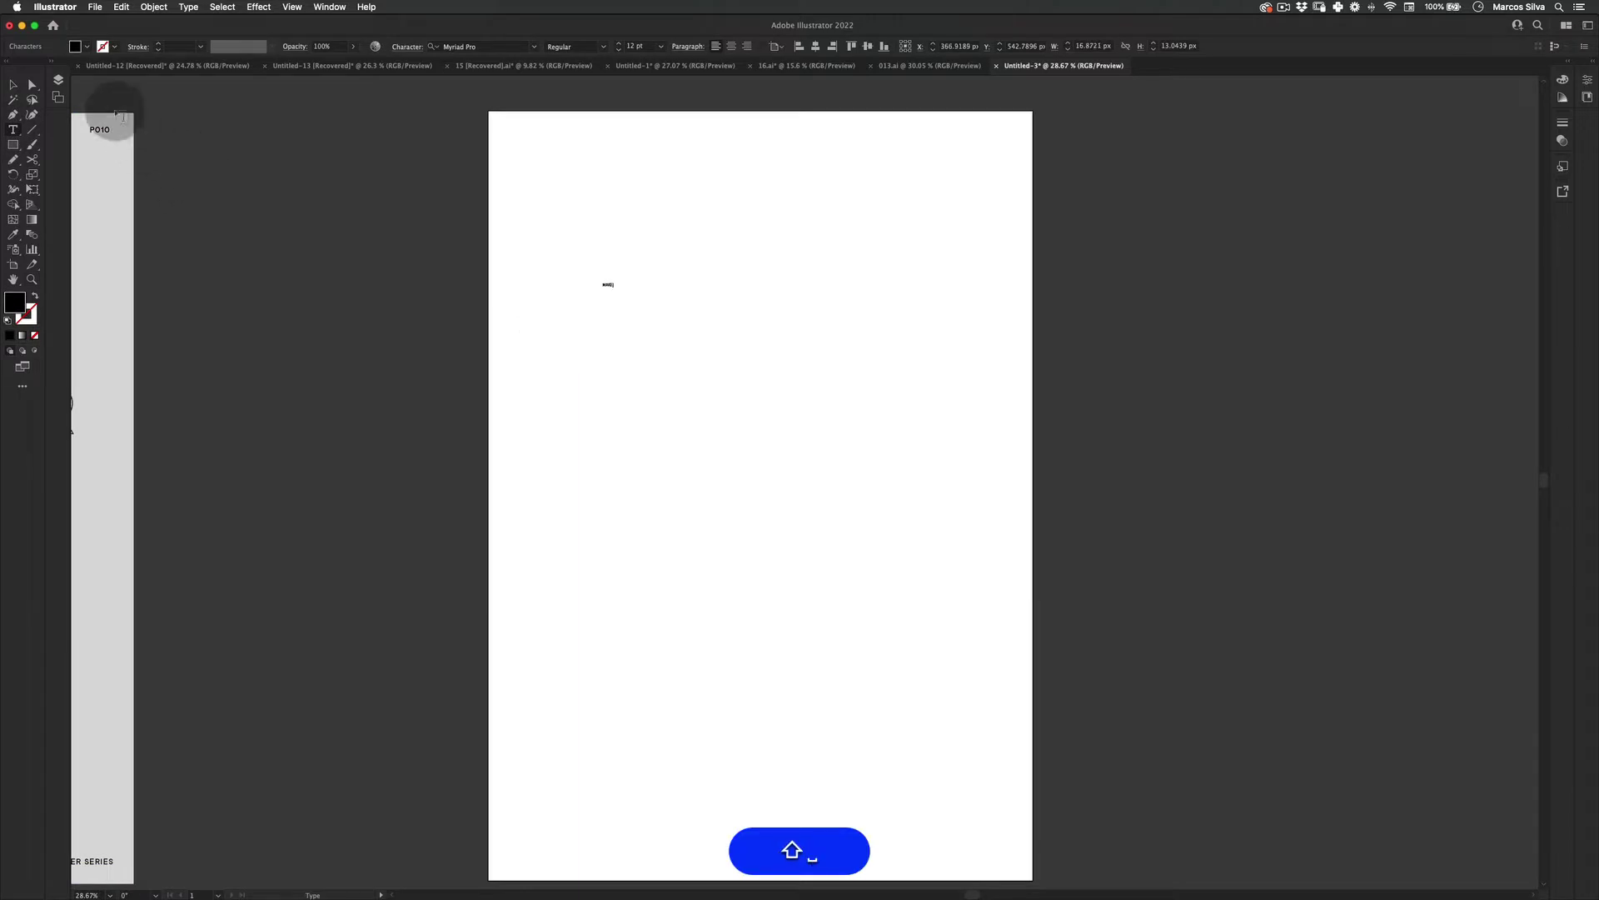
- Scale the text MAKE up proportionally to about 229 pt in the upper part of the blank artboard
{"action": "left_click", "coordinate": [15, 84]}
{"action": "key", "text": "z"}
{"action": "left_click_drag", "start_coordinate": [525, 218], "coordinate": [963, 378]}
{"action": "key", "text": "space"}
{"action": "key", "text": "z"}
{"action": "key", "text": "e"}
{"action": "key", "text": "shift+e"}
{"action": "key", "text": "shift+super+z"}
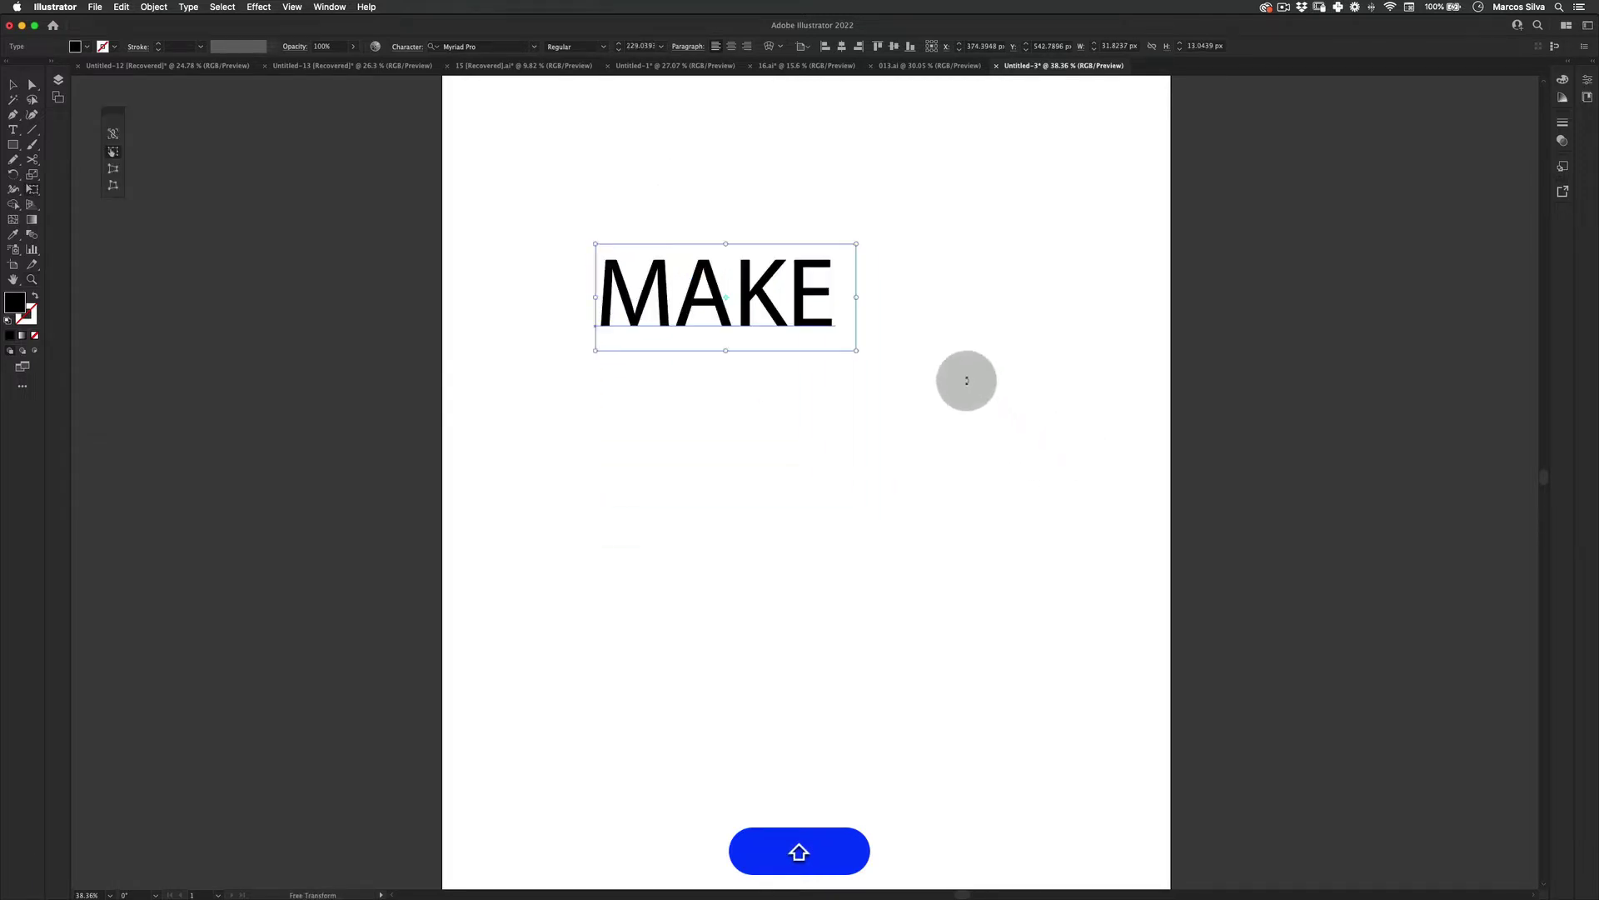
{"action": "key", "text": "v"}
{"action": "left_click_drag", "start_coordinate": [767, 286], "coordinate": [778, 404]}
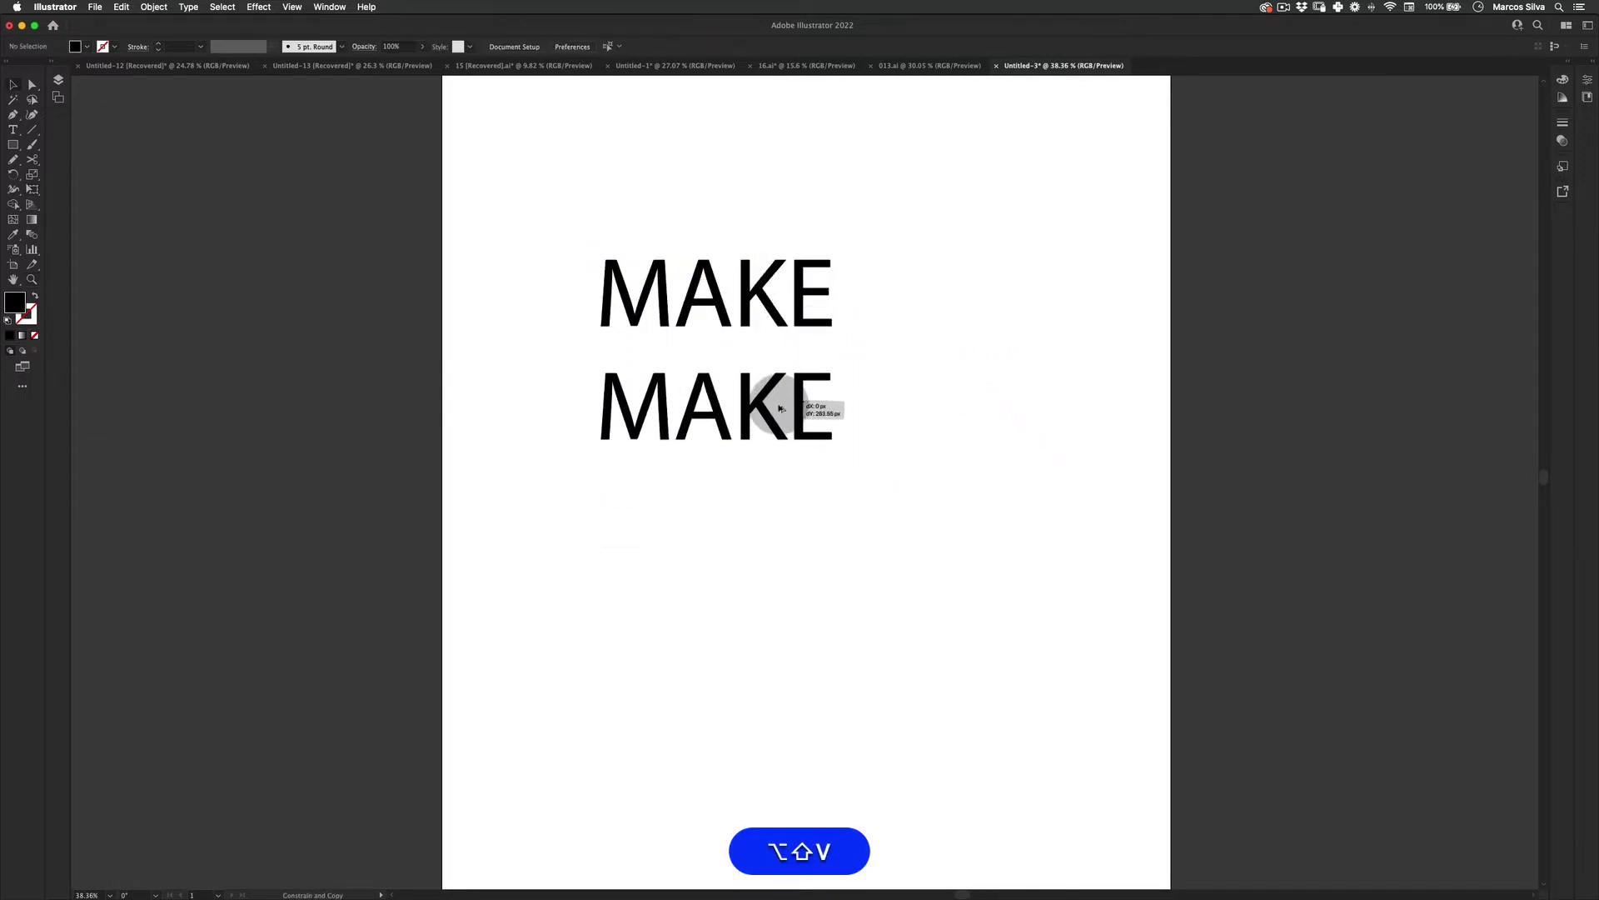
{"action": "key", "text": "alt+shift+super+z"}
- Add the words "your" and "move" on two new lines below MAKE in the same text object
{"action": "double_click", "coordinate": [831, 286]}
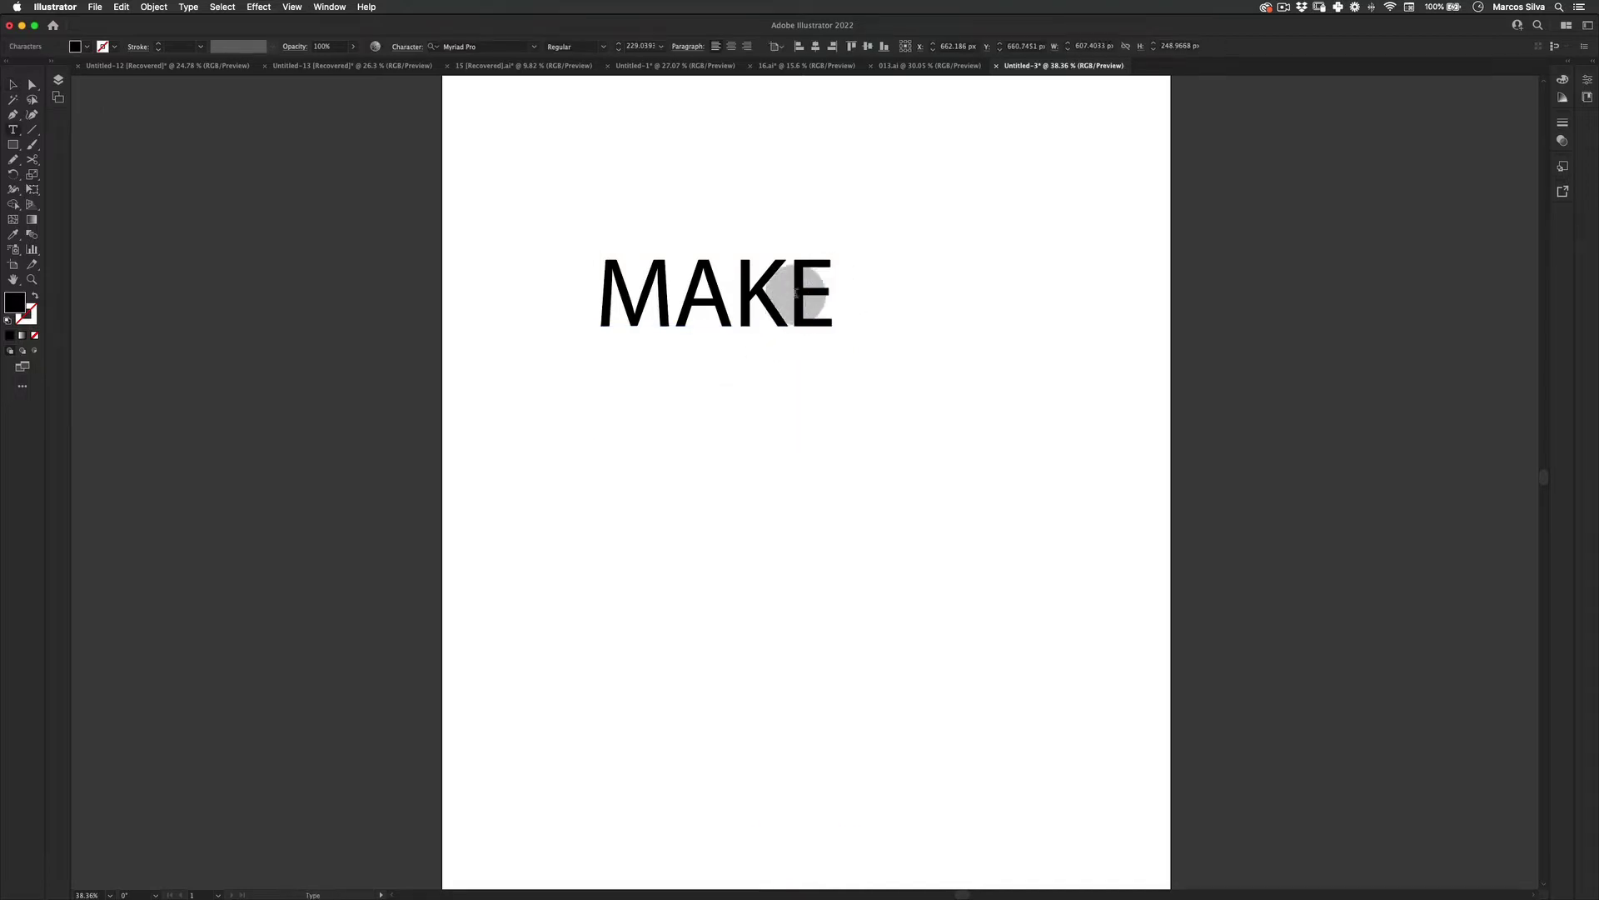
{"action": "key", "text": "Return"}
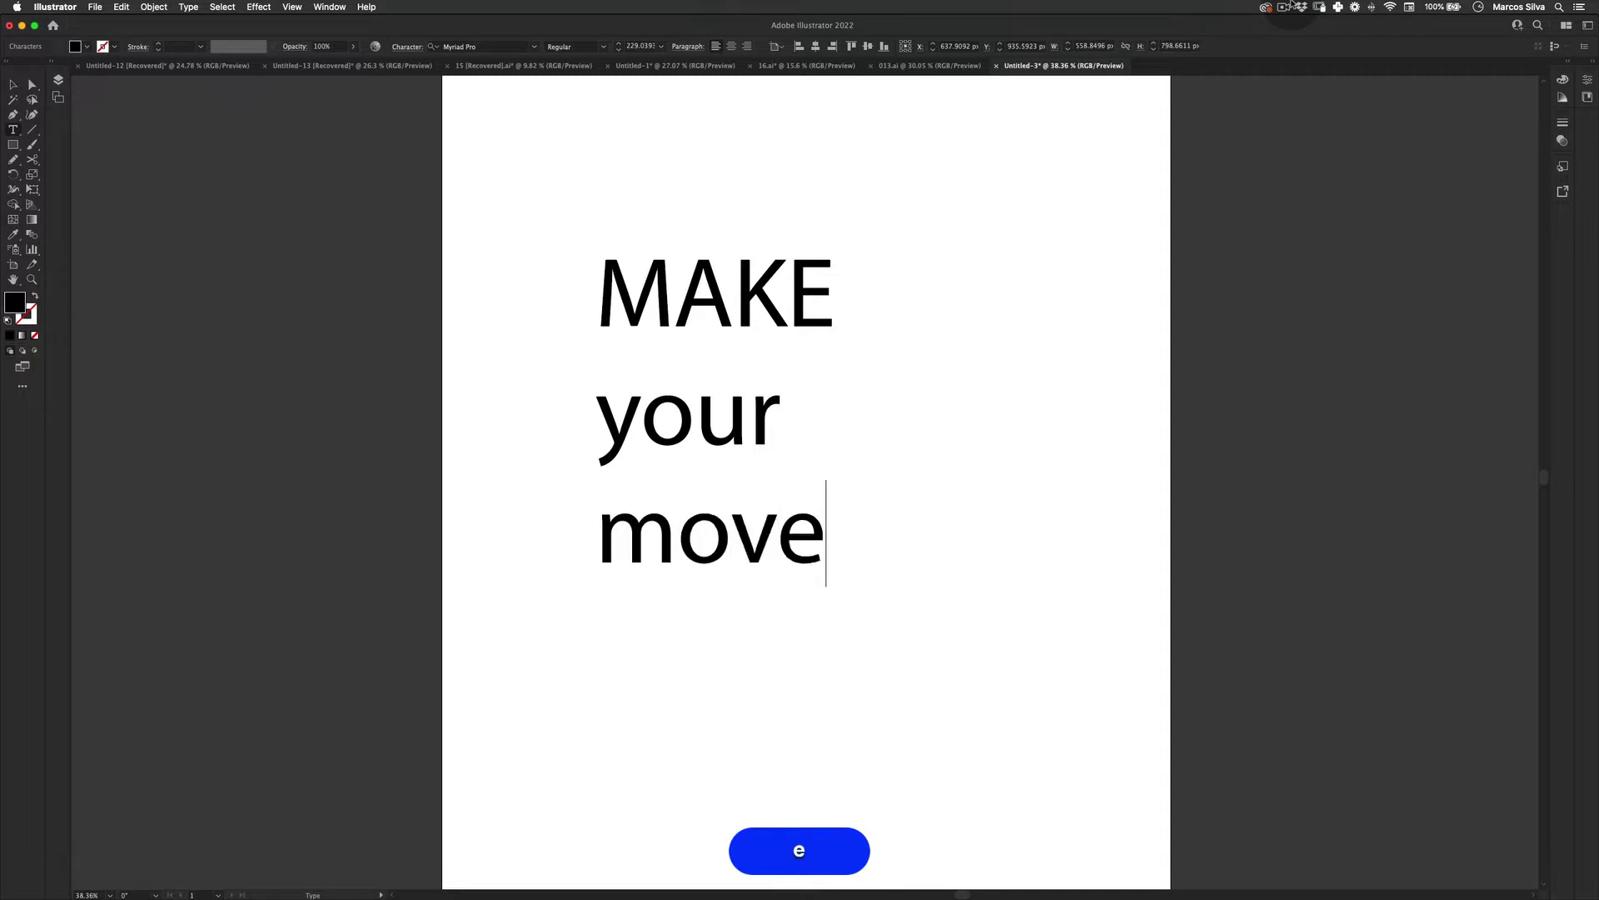
{"action": "type", "text": "your move"}
- Apply All Caps to all three lines of the text
{"action": "key", "text": "super+a"}
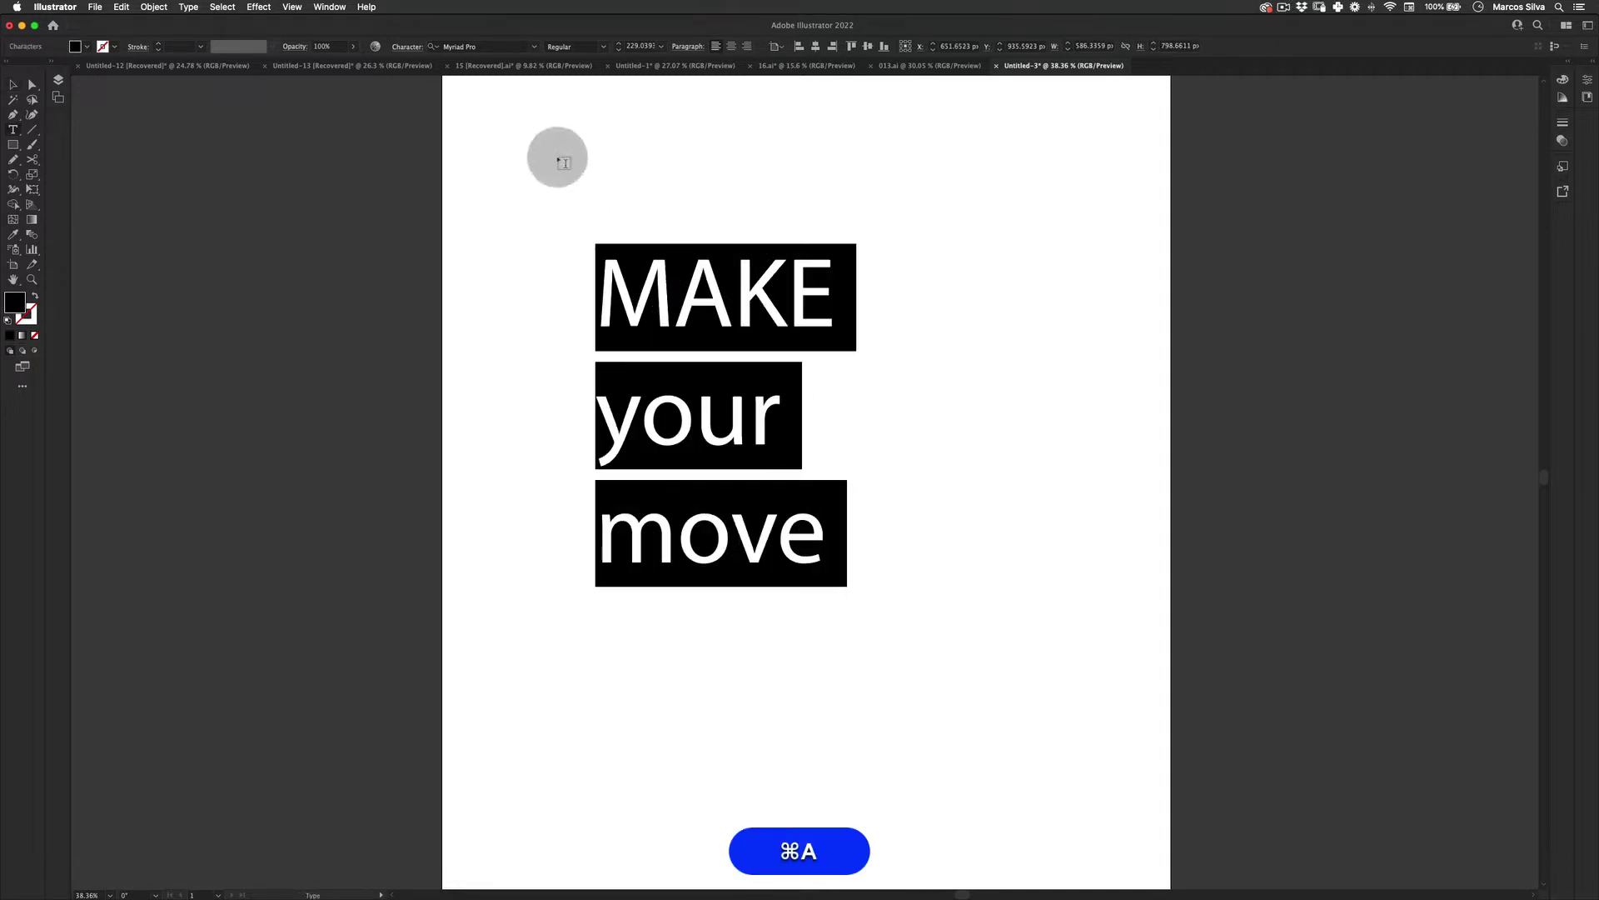
{"action": "left_click", "coordinate": [406, 48]}
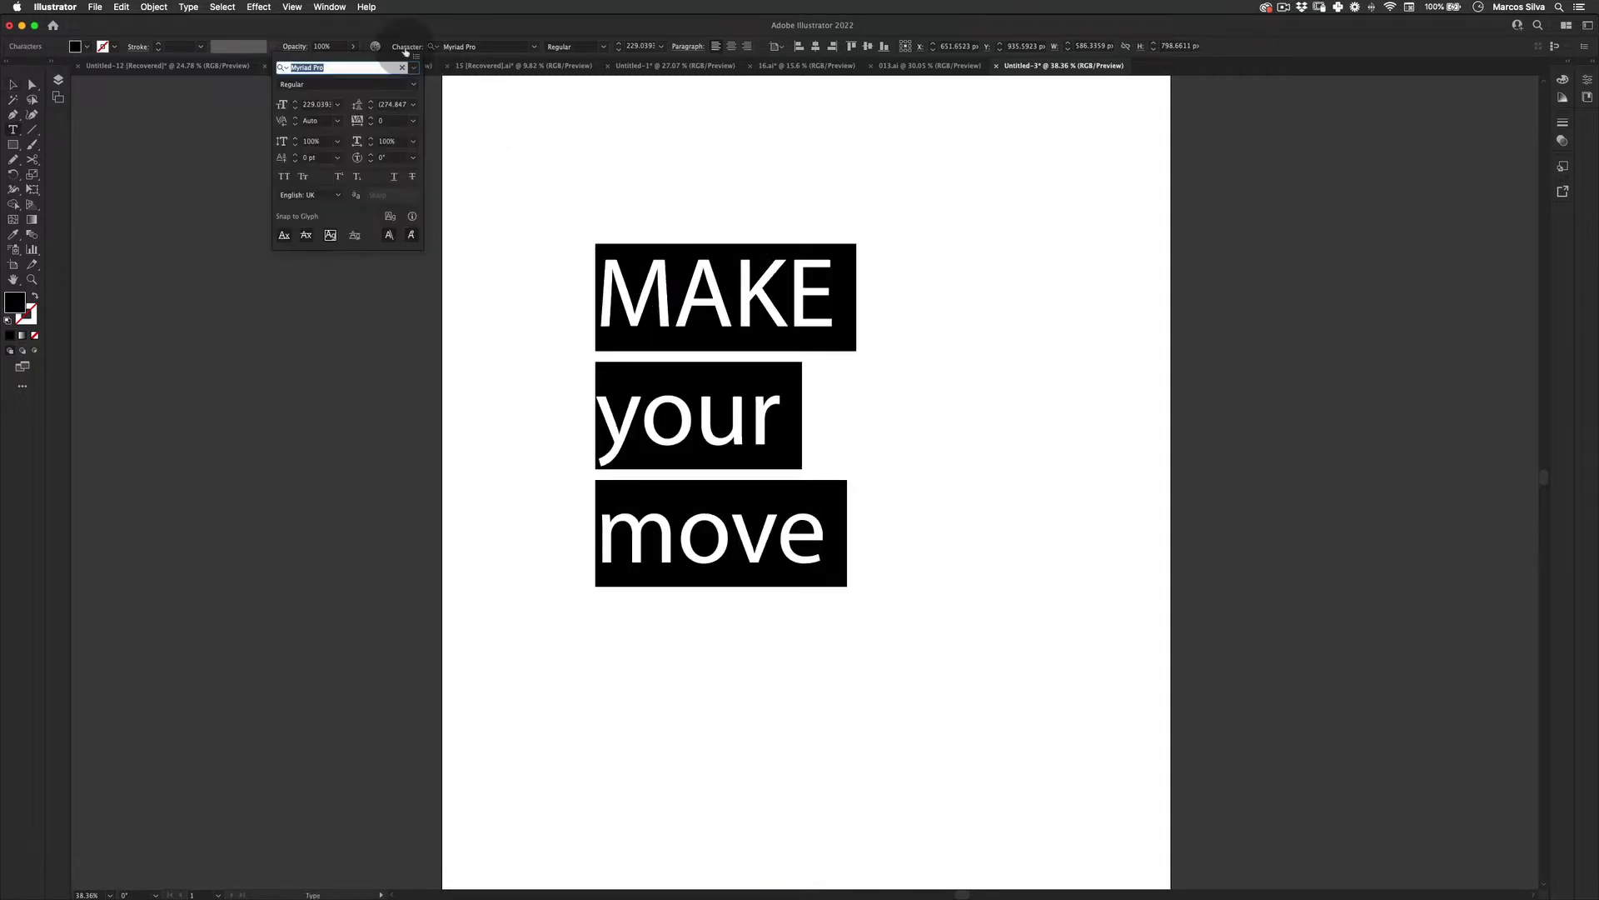
{"action": "left_click", "coordinate": [284, 177]}
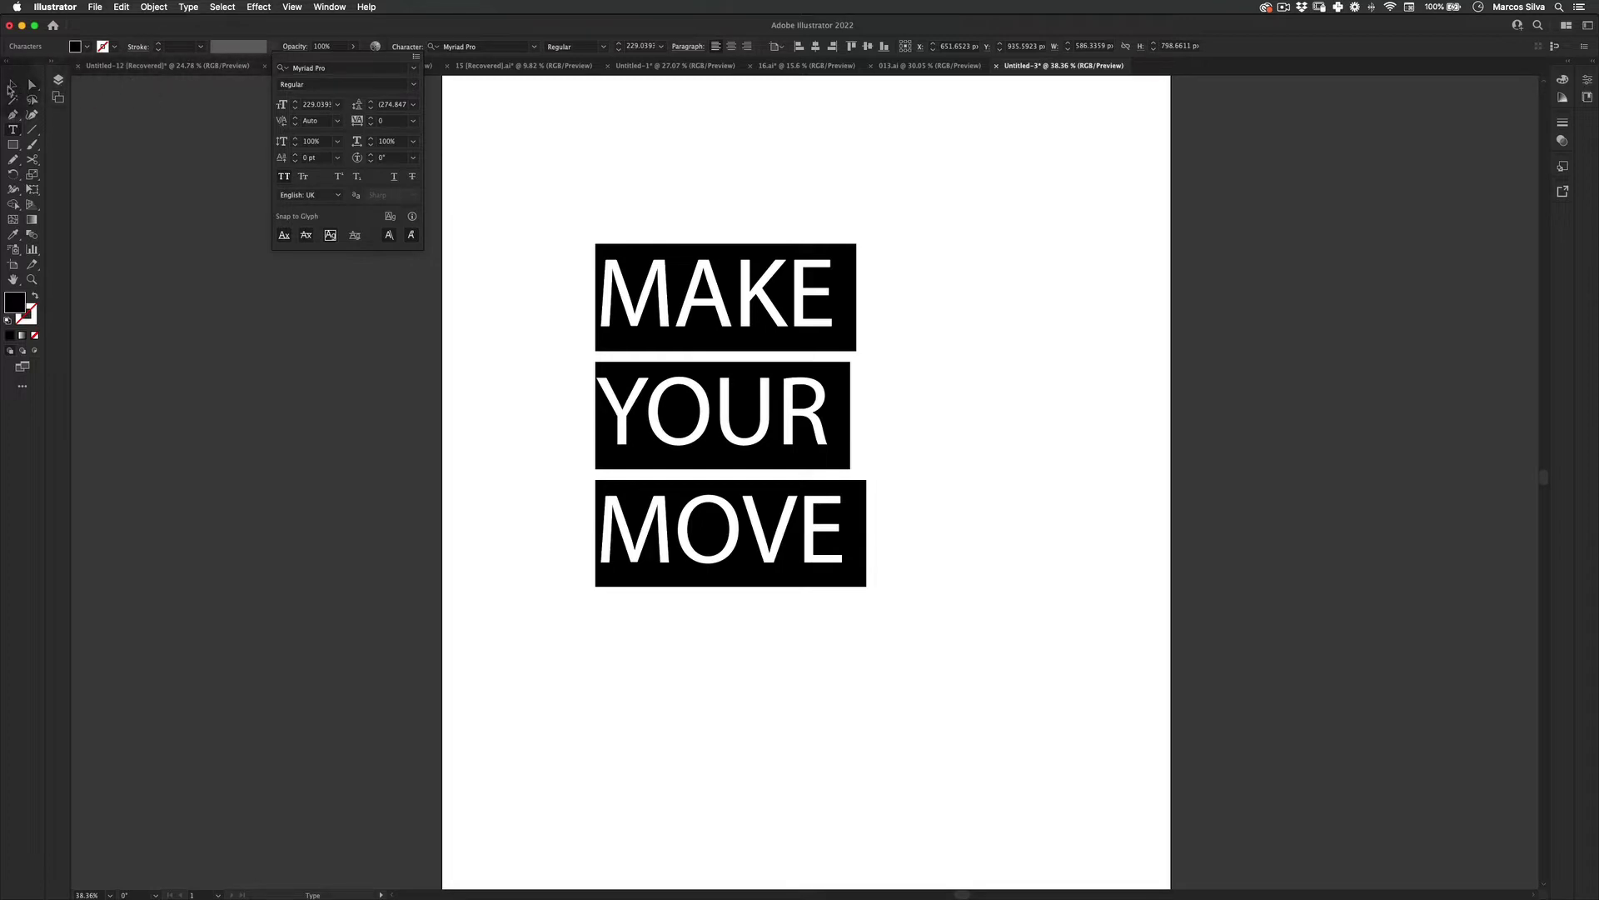
{"action": "key", "text": "Escape"}
- Tighten the leading of the three text lines by several increments
{"action": "key", "text": "super+a"}
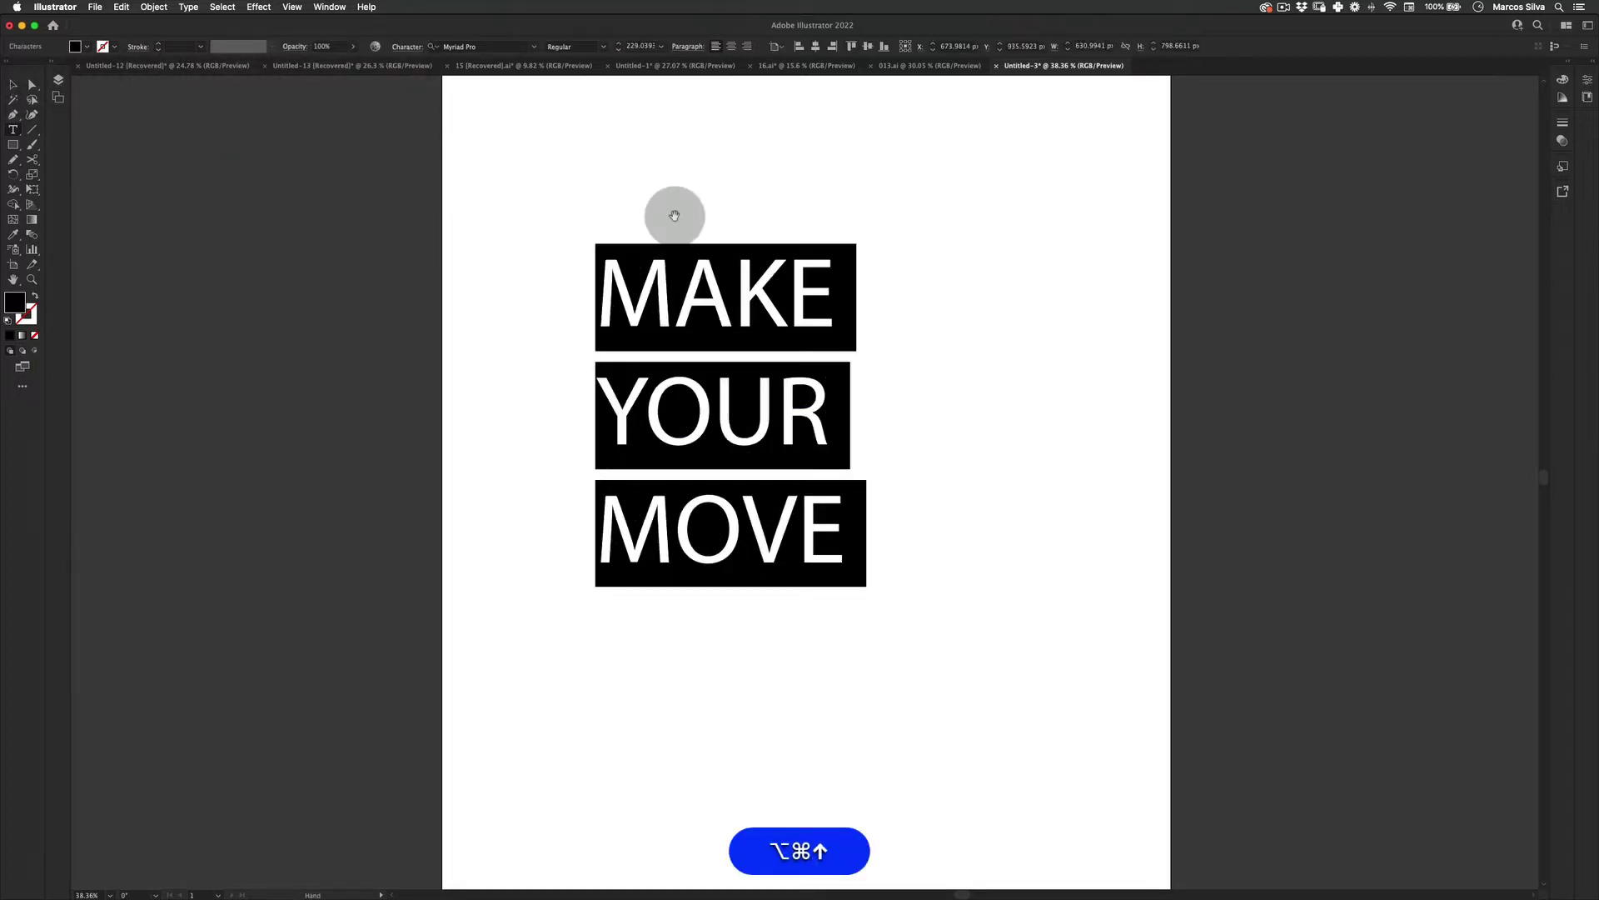
{"action": "key", "text": "alt+super+Up"}
{"action": "key", "text": "alt+super+Up"}
{"action": "key", "text": "alt+super+Up"}
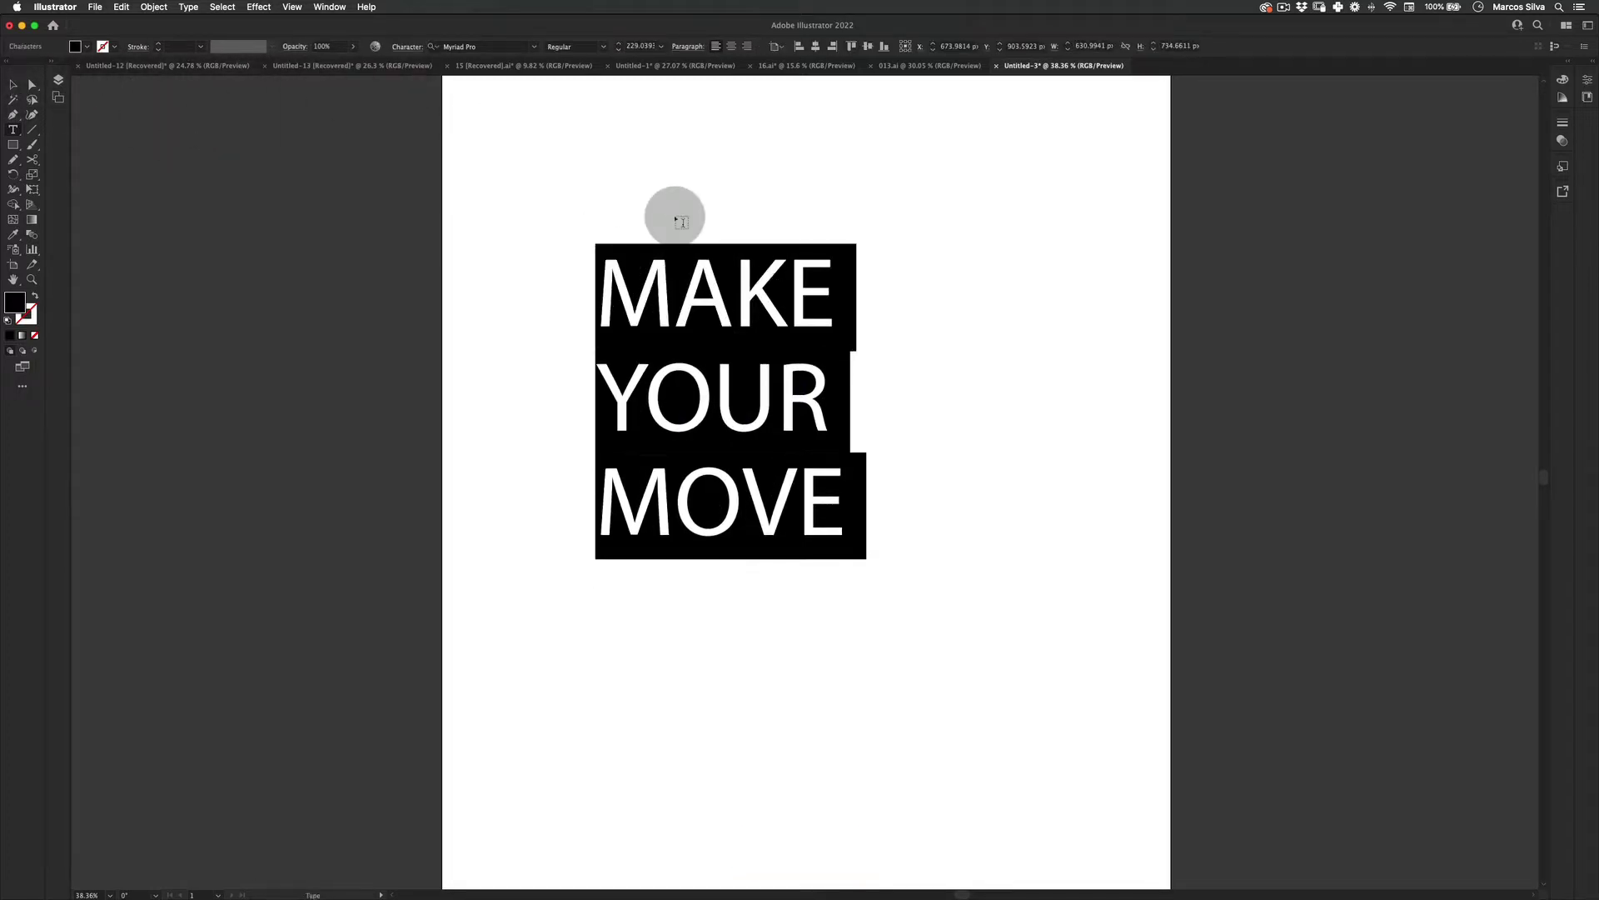
- Move the text block toward the right side of the artboard and set its font to Studio Feixen Sans Bold
{"action": "left_click", "coordinate": [17, 85]}
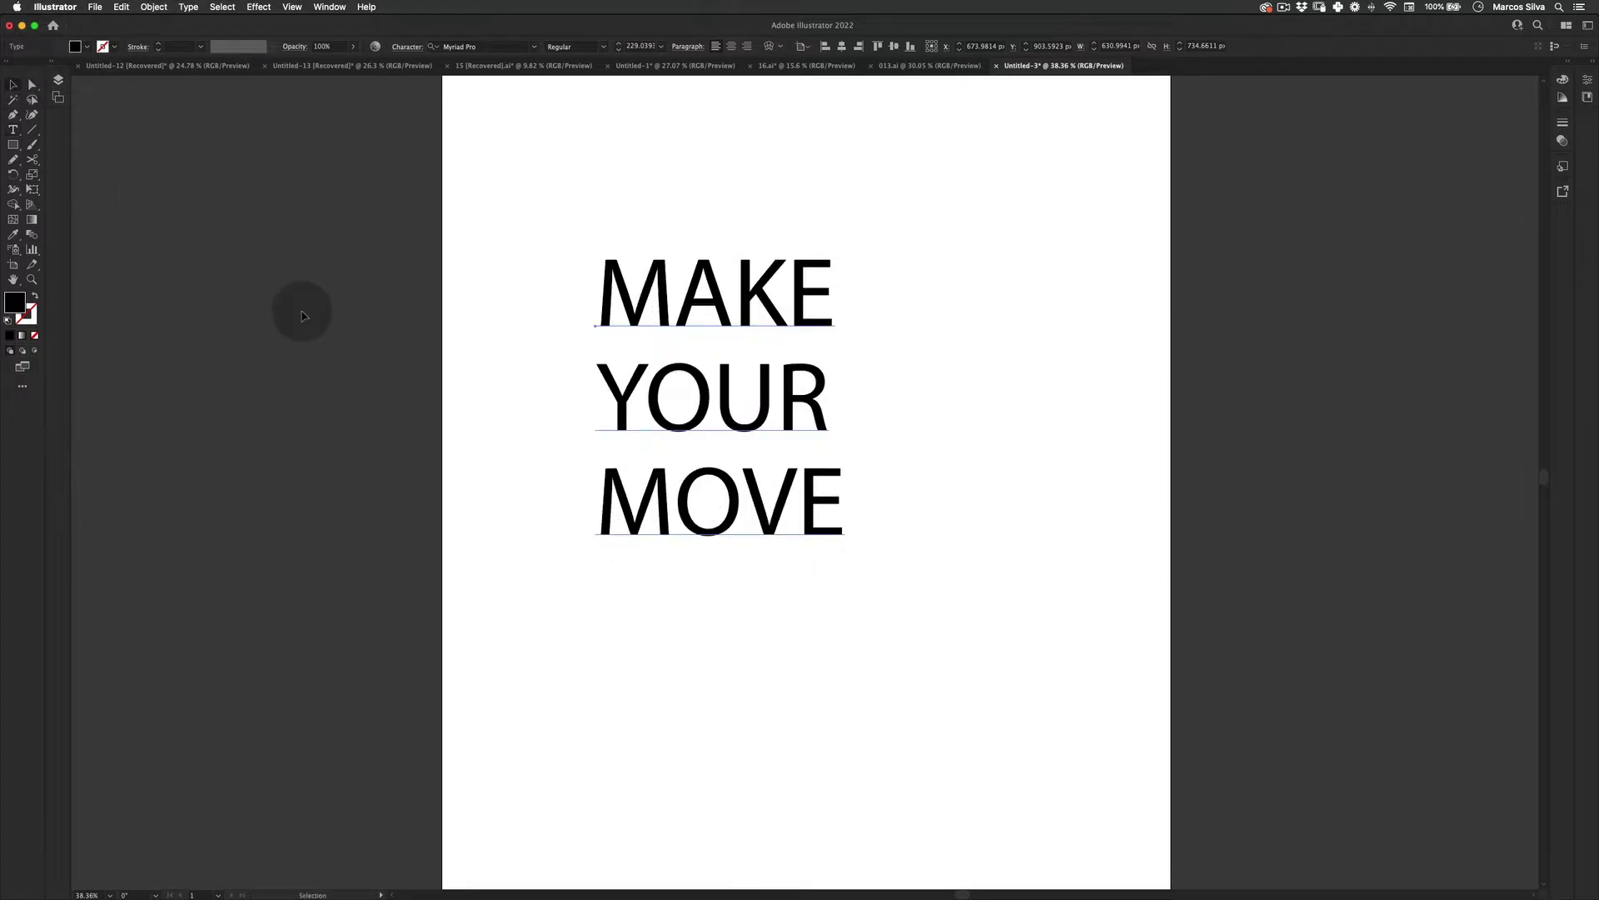
{"action": "left_click_drag", "start_coordinate": [740, 282], "coordinate": [835, 319]}
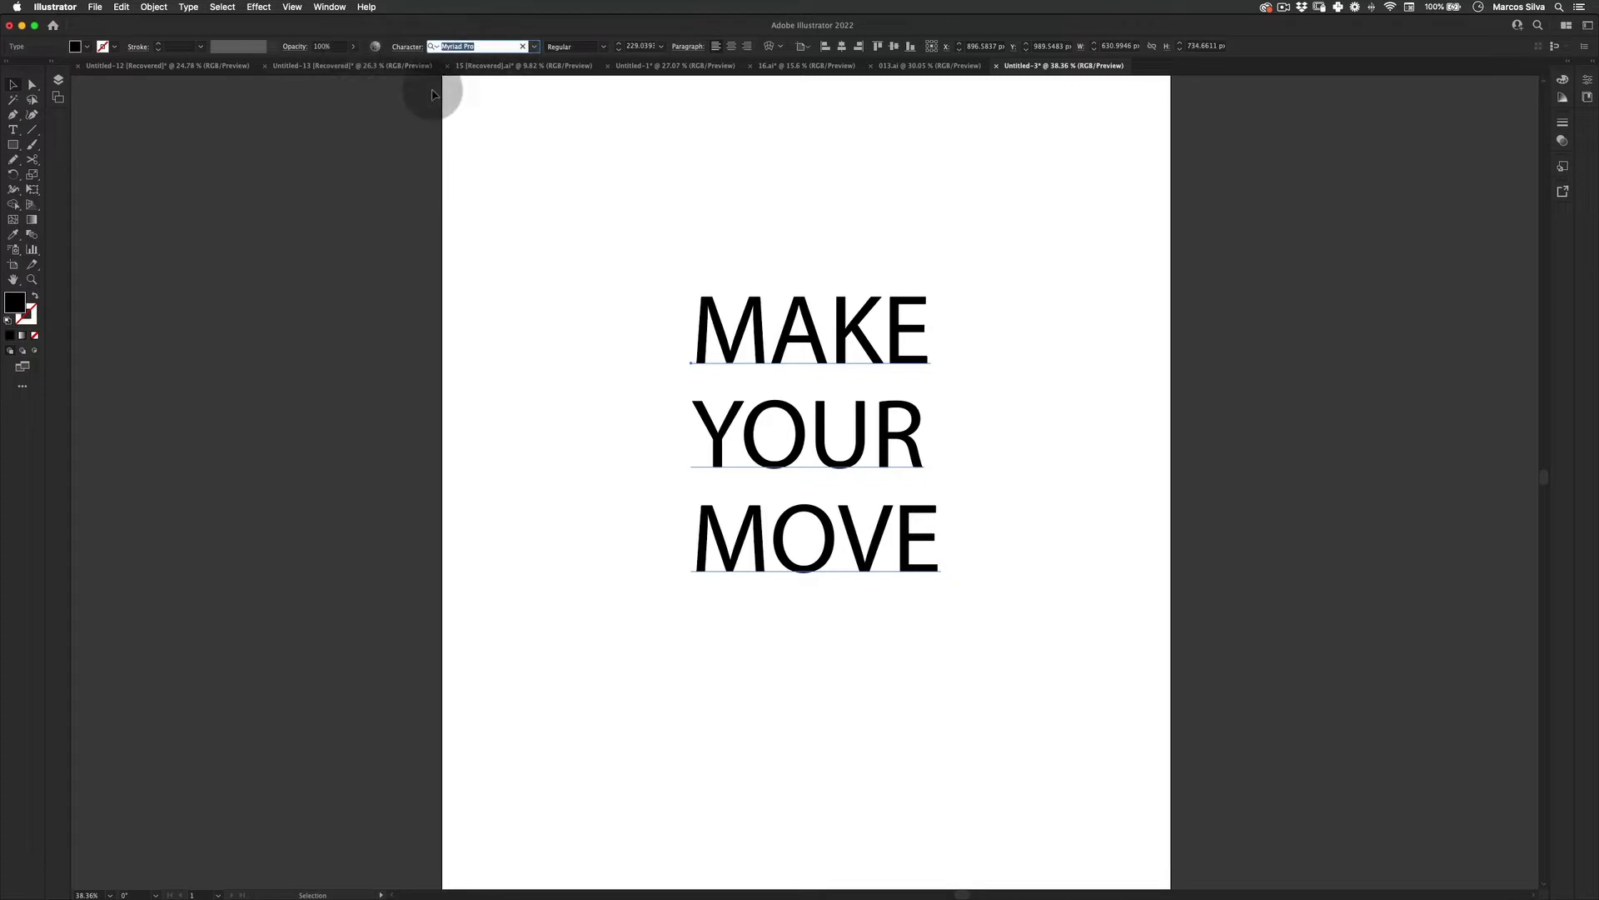
{"action": "type", "text": "stud"}
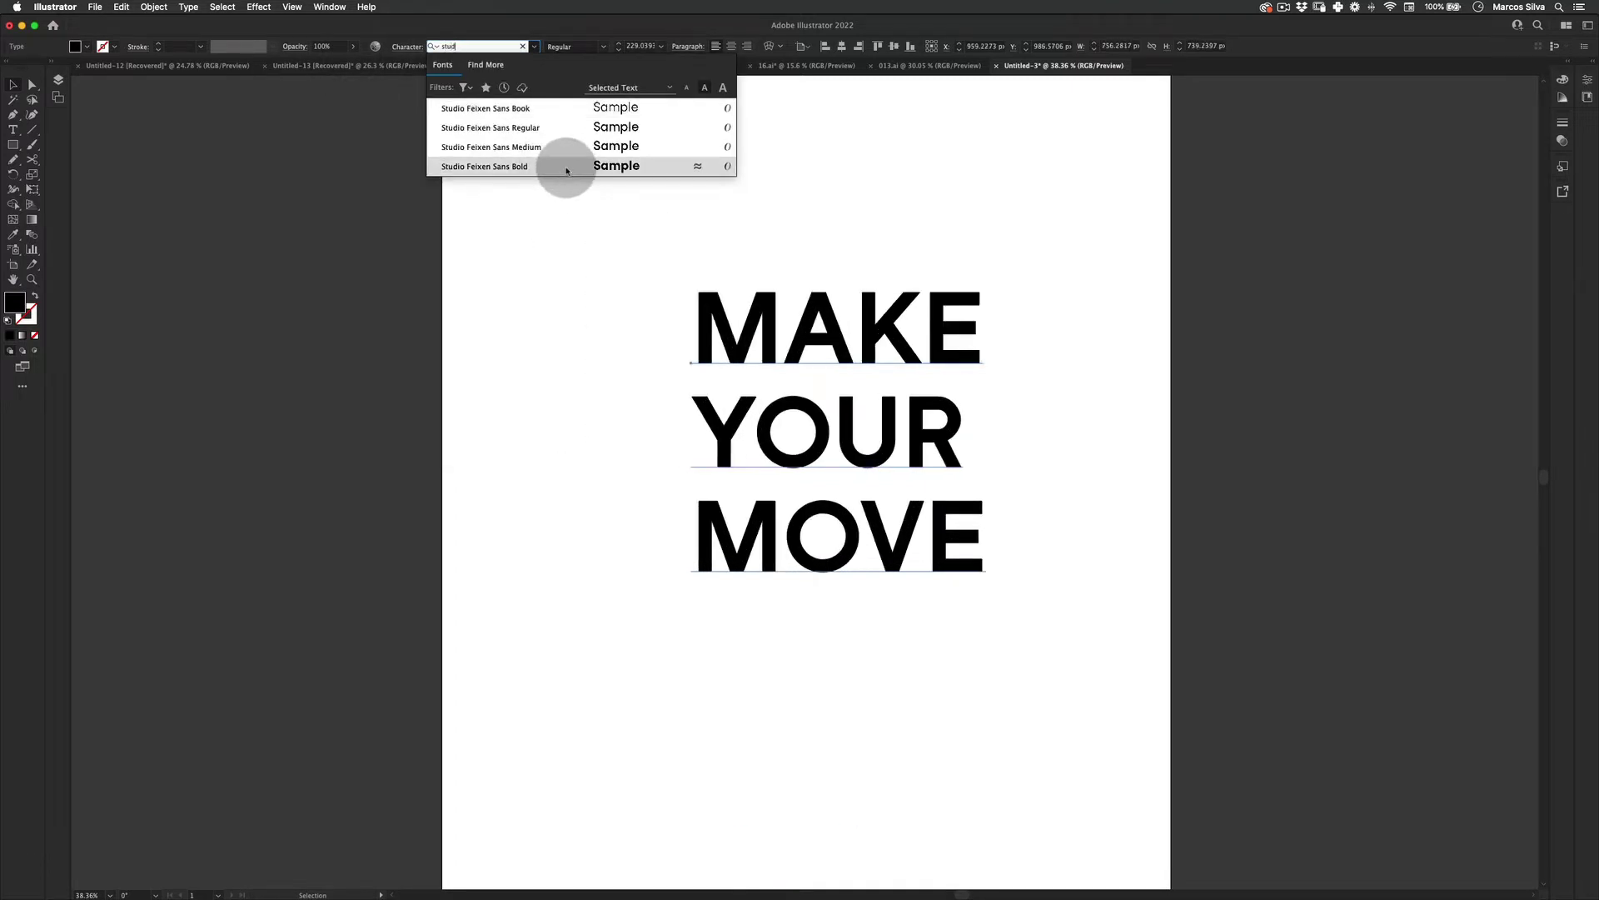
{"action": "left_click", "coordinate": [565, 171]}
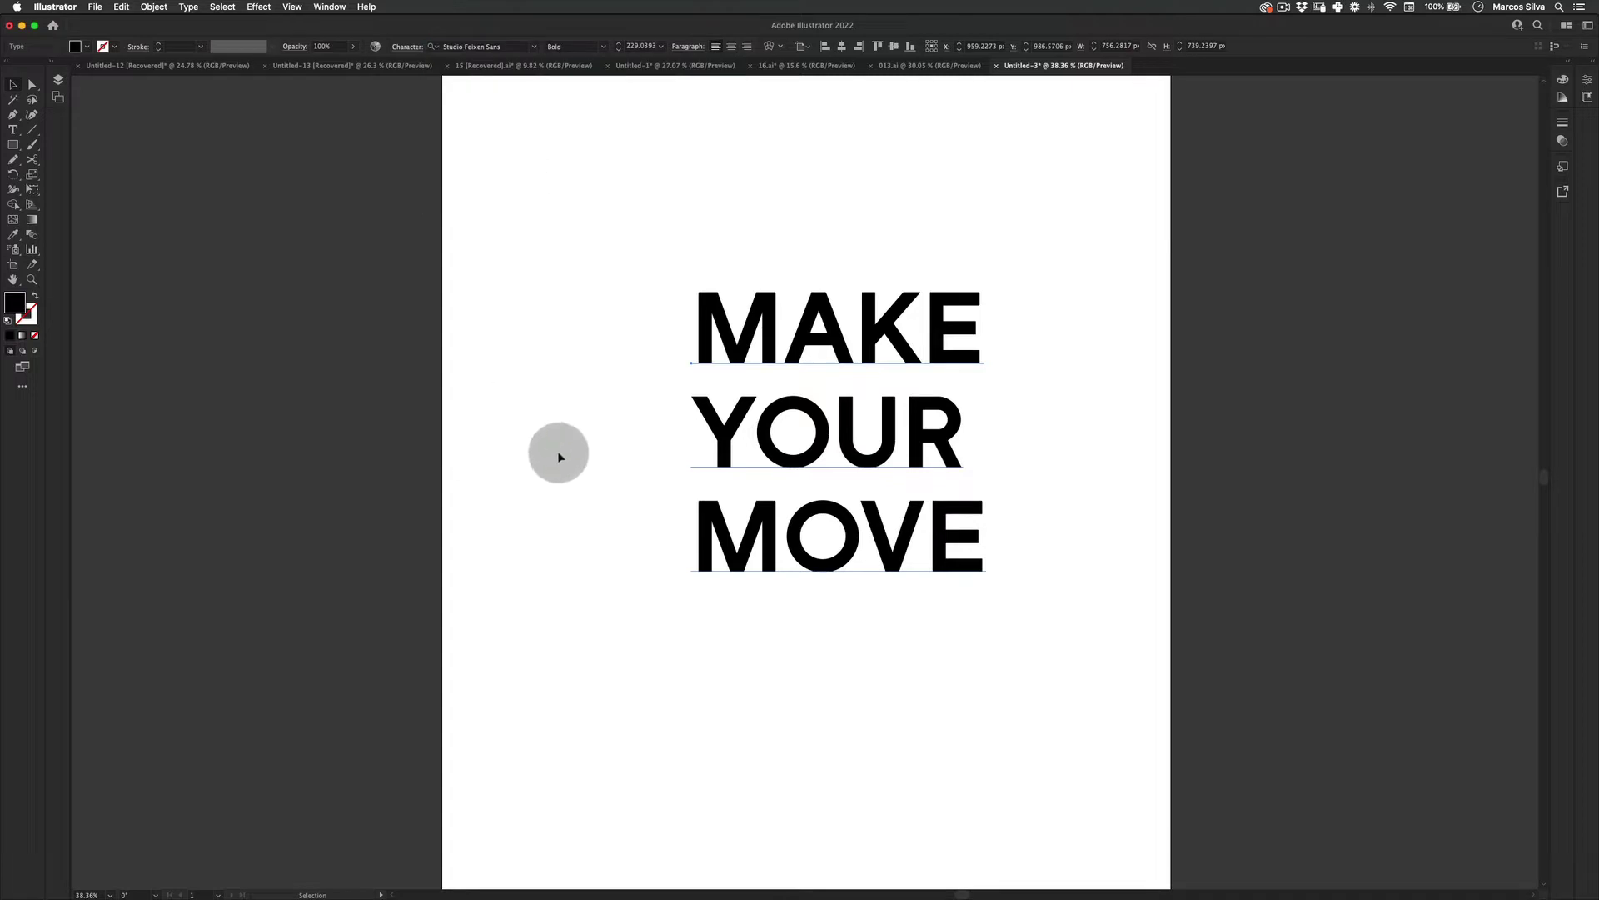
- Reposition the three-line text block slightly down and to the left, at about X 927 px, Y 1080 px
{"action": "key", "text": "space"}
{"action": "left_click_drag", "start_coordinate": [735, 281], "coordinate": [603, 297]}
{"action": "key", "text": "z"}
{"action": "left_click_drag", "start_coordinate": [678, 339], "coordinate": [639, 333]}
{"action": "key", "text": "space"}
{"action": "key", "text": "v"}
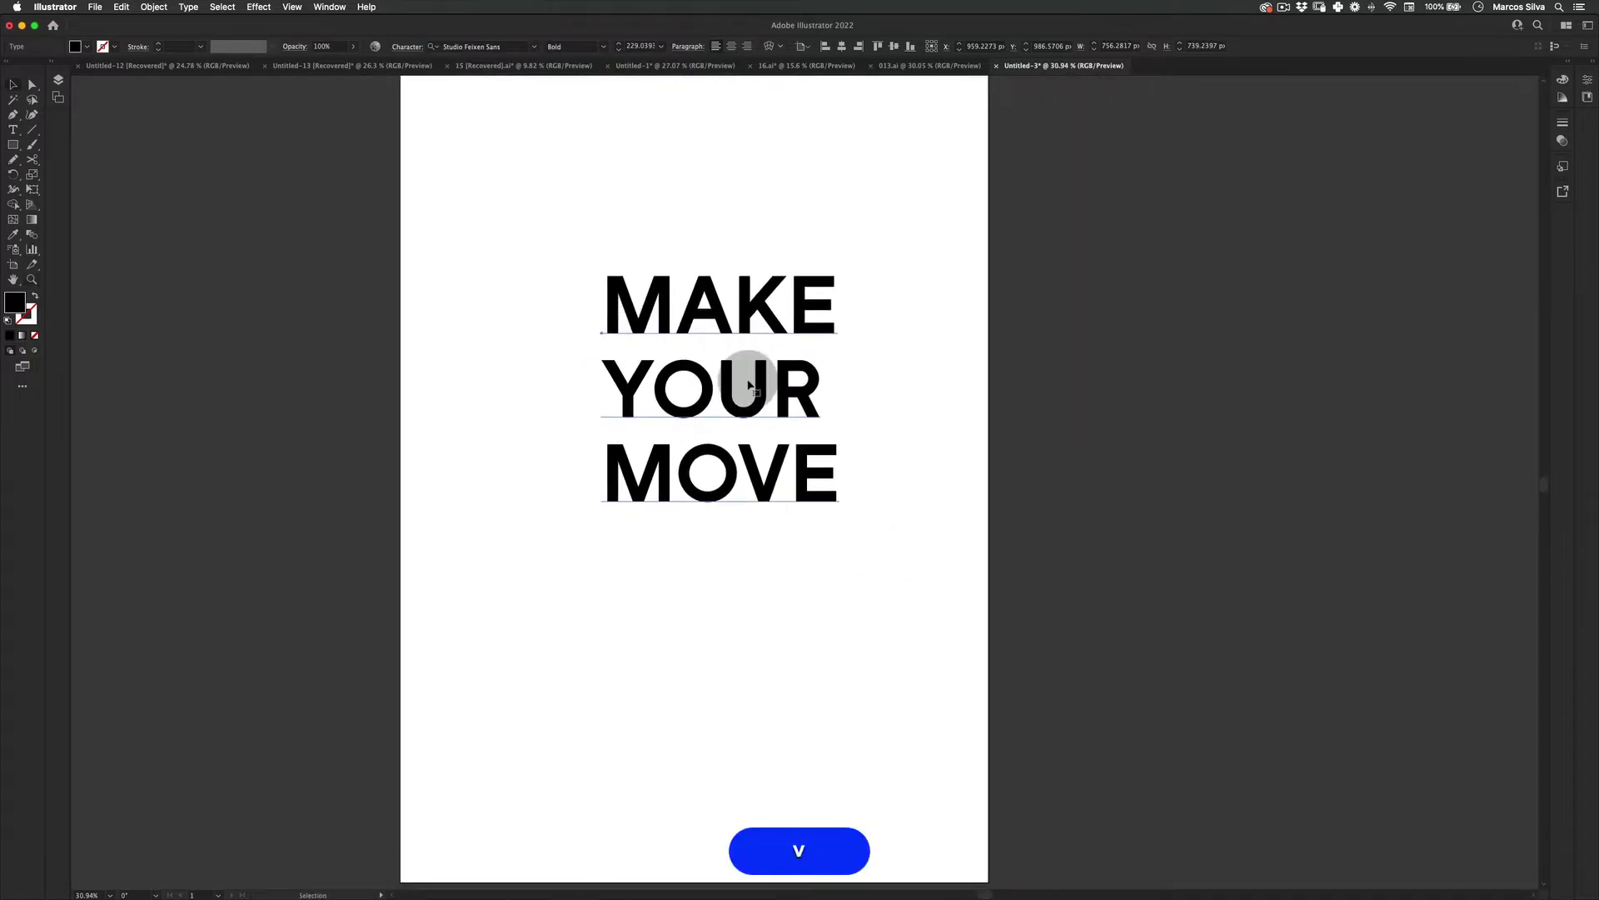
{"action": "left_click_drag", "start_coordinate": [747, 381], "coordinate": [733, 413]}
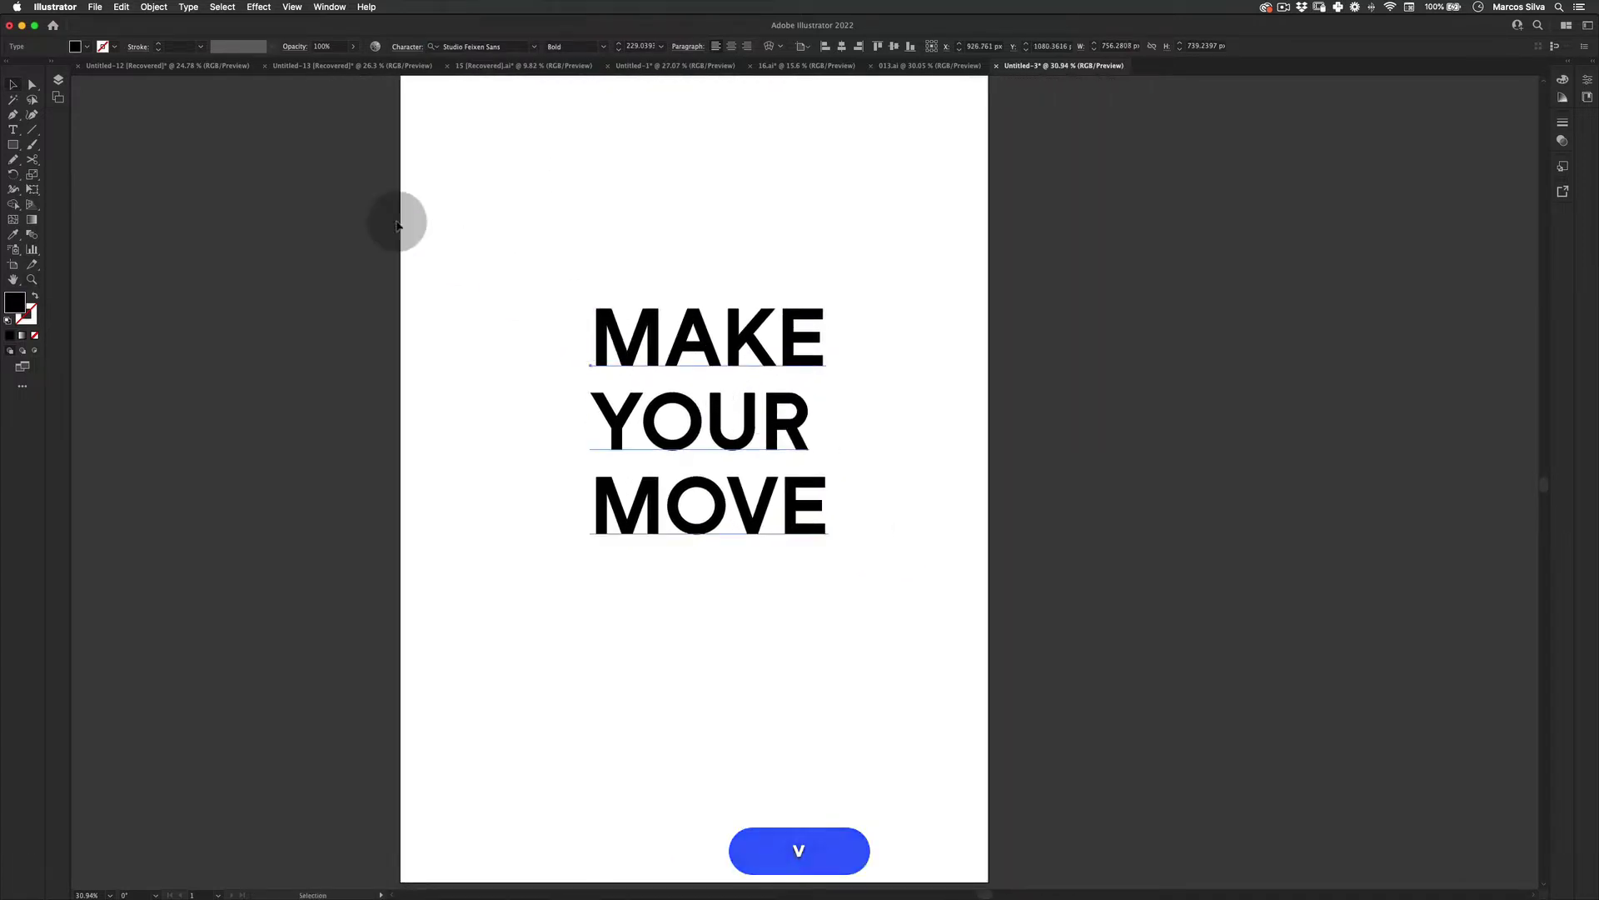
- Expand the text with Object and Fill enabled, and ungroup it into separate letter shapes
{"action": "left_click", "coordinate": [154, 7]}
{"action": "left_click", "coordinate": [226, 144]}
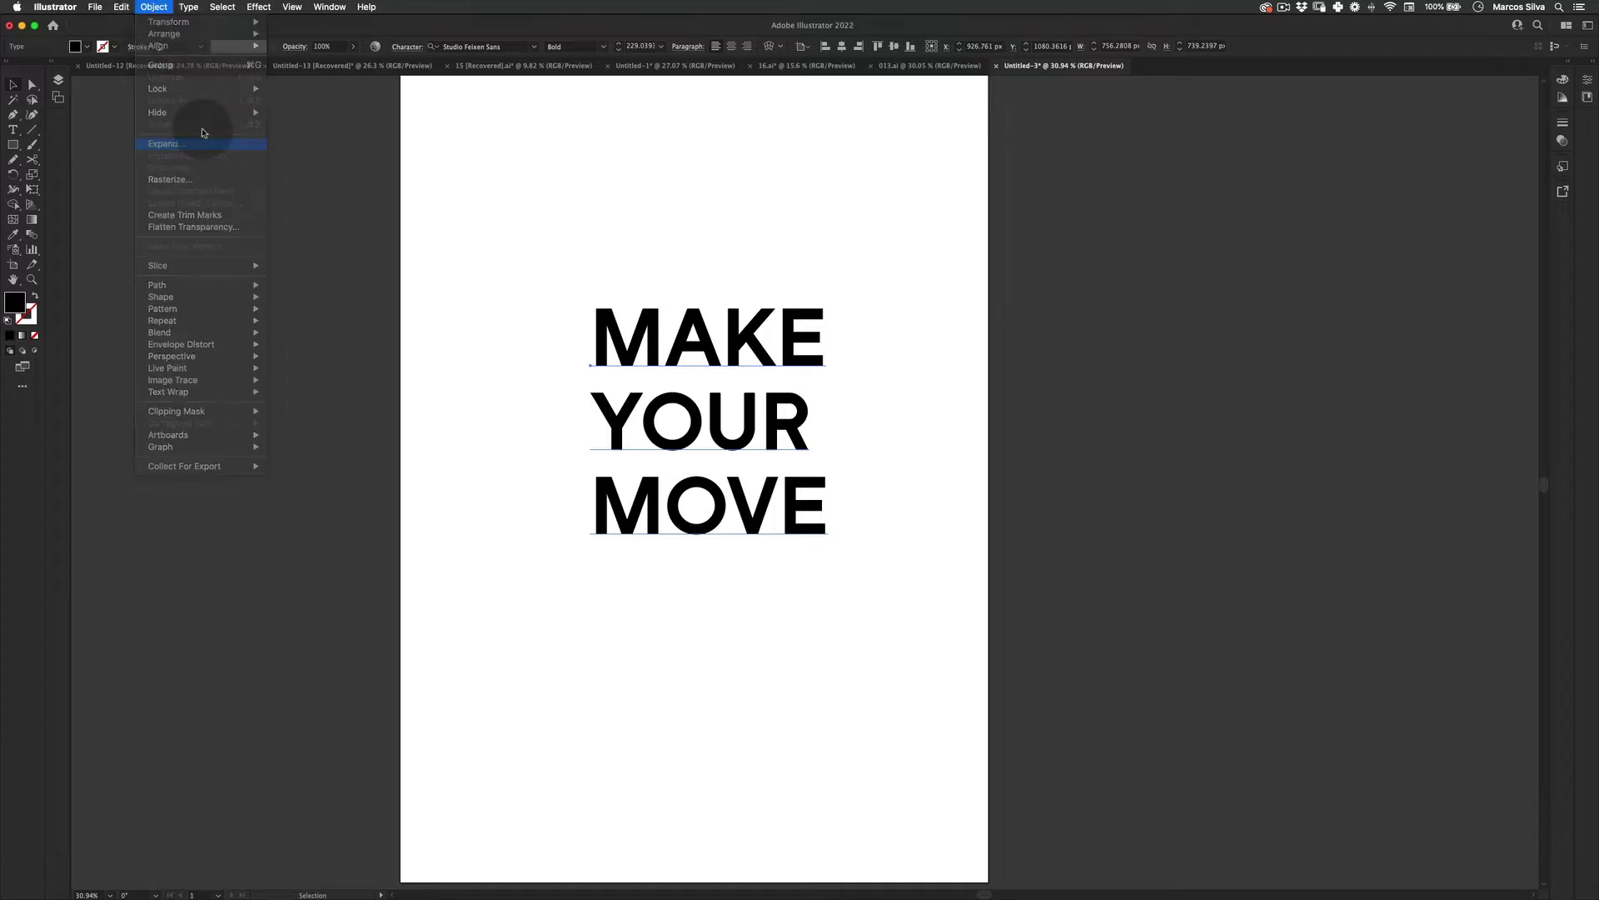
{"action": "left_click_drag", "start_coordinate": [768, 370], "coordinate": [968, 192]}
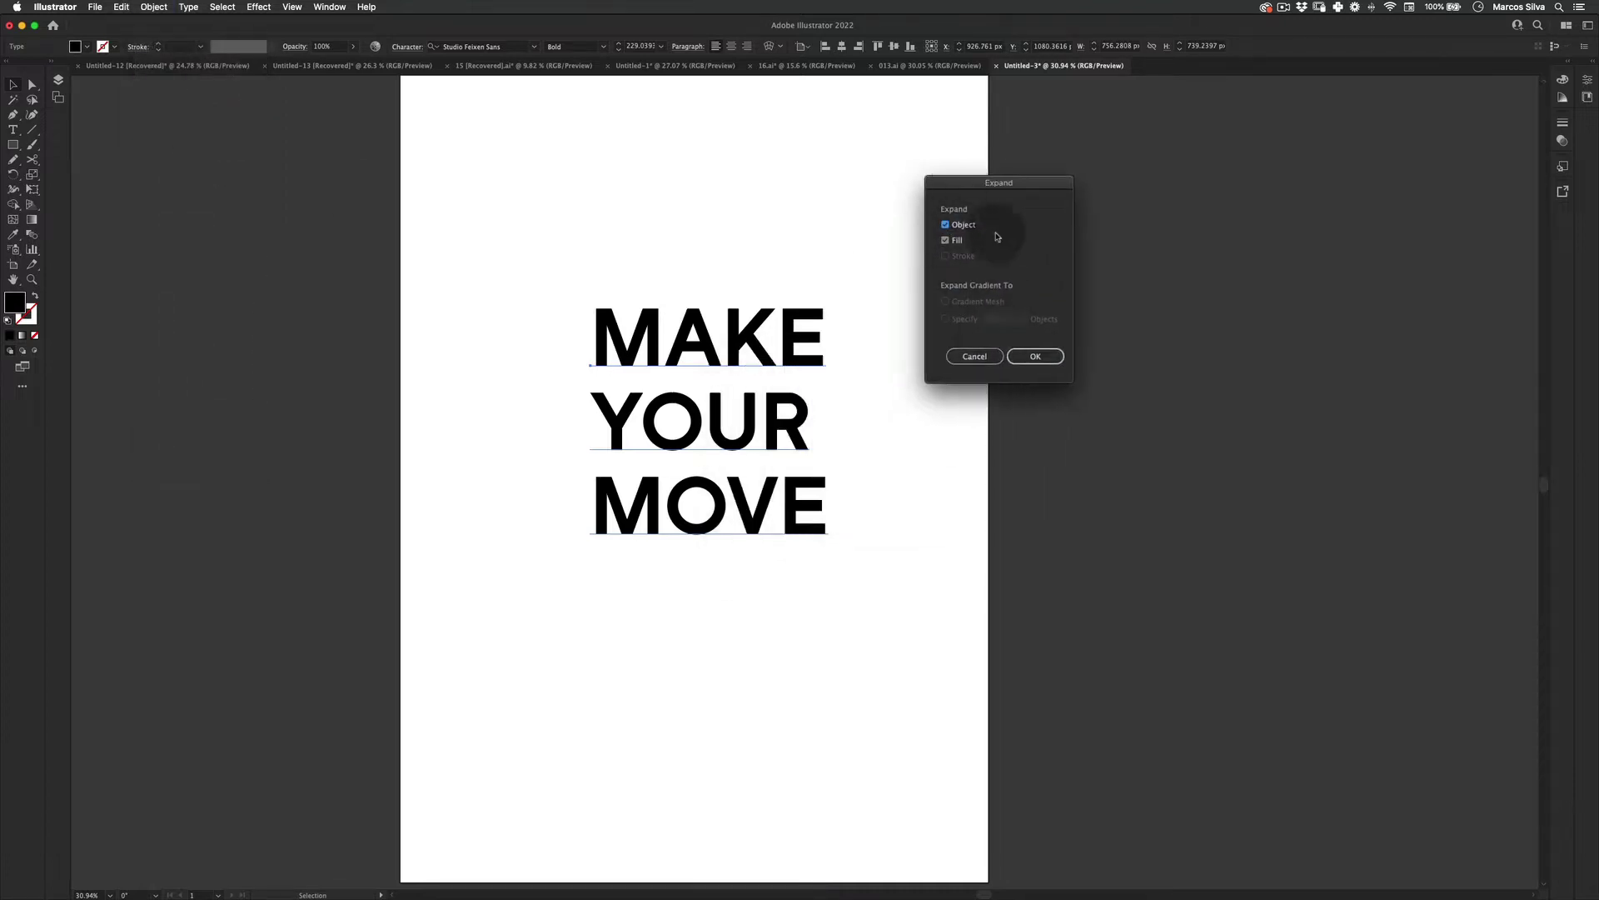
{"action": "left_click", "coordinate": [1035, 356]}
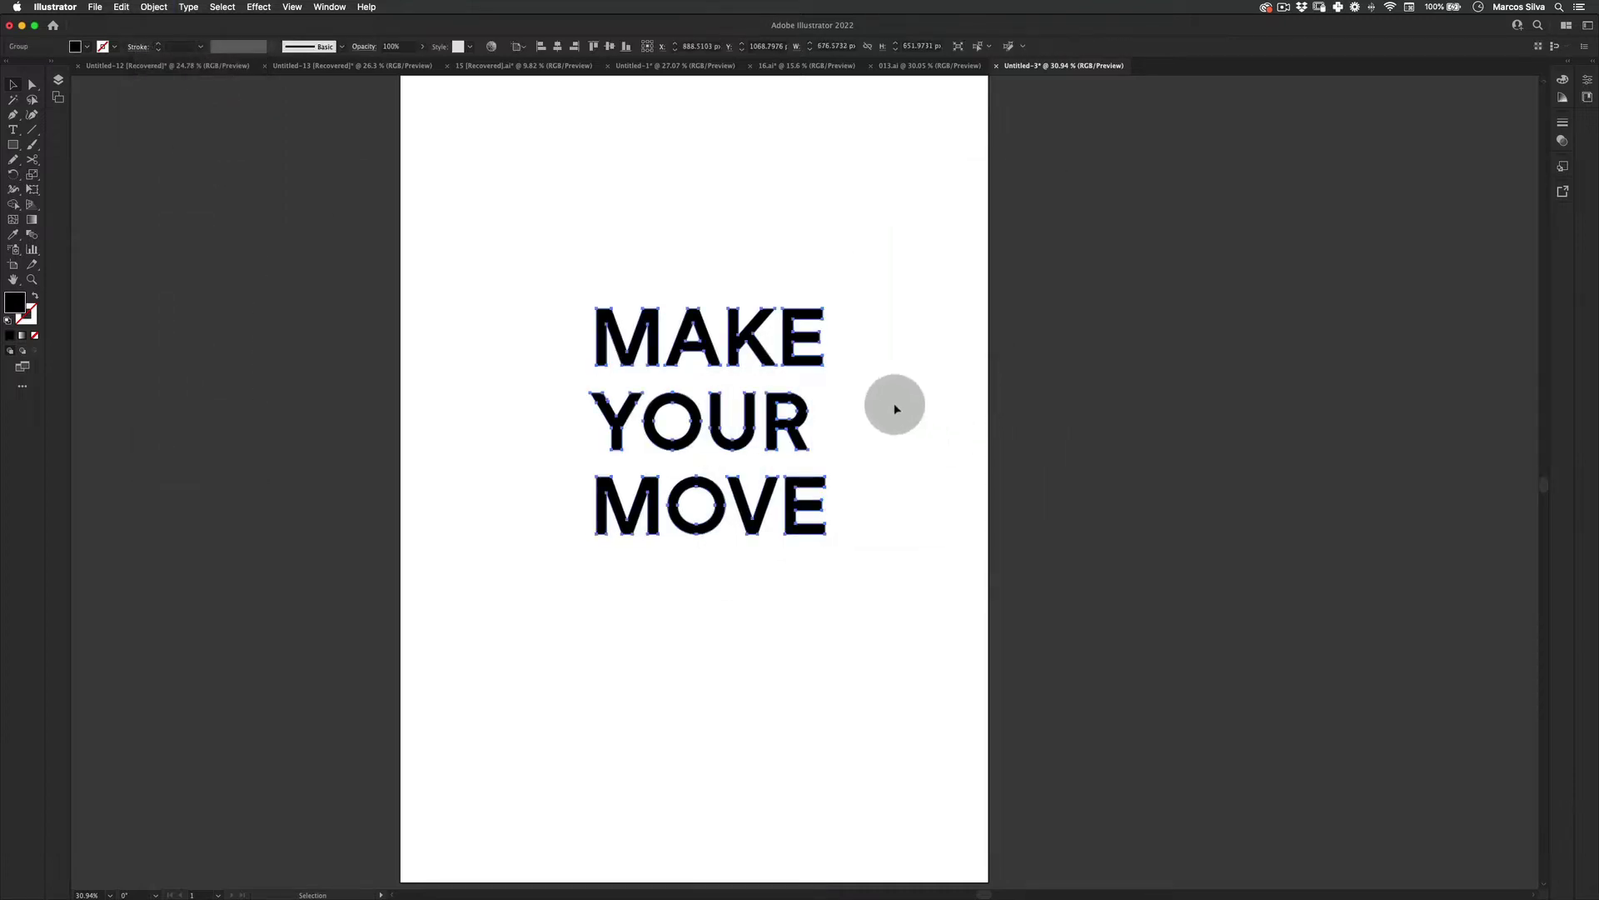
{"action": "right_click", "coordinate": [694, 315]}
{"action": "left_click", "coordinate": [750, 435]}
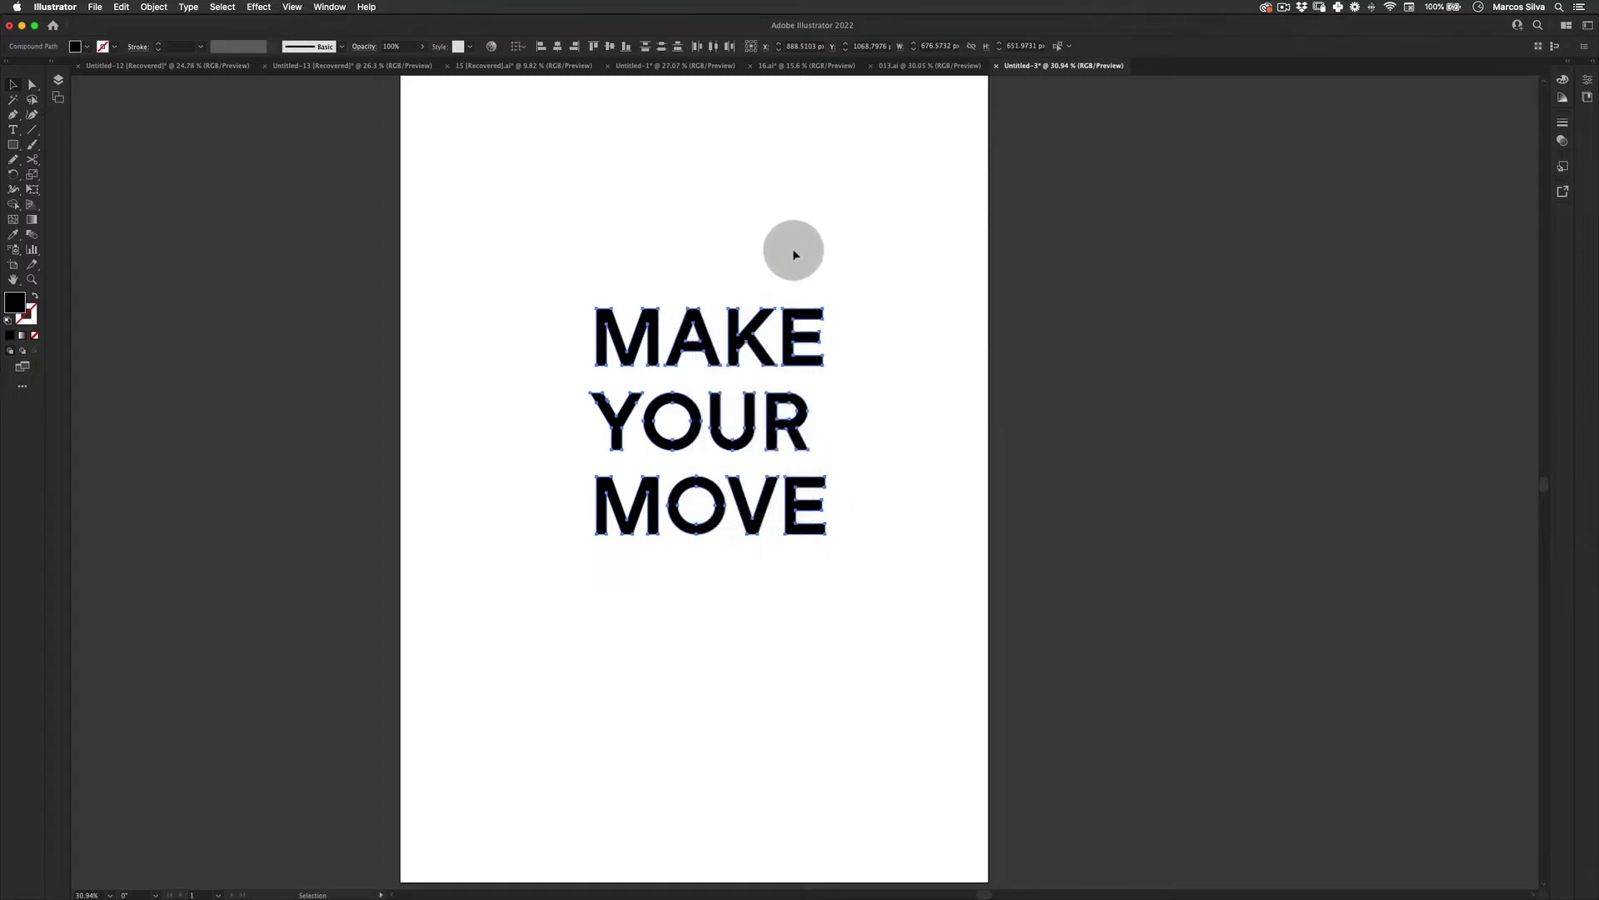
- Swap fill and stroke on all the letters to give them black outlines, and set their fill to white
{"action": "left_click_drag", "start_coordinate": [800, 208], "coordinate": [840, 251]}
{"action": "left_click", "coordinate": [840, 251]}
{"action": "key", "text": "v"}
{"action": "left_click_drag", "start_coordinate": [567, 265], "coordinate": [975, 650]}
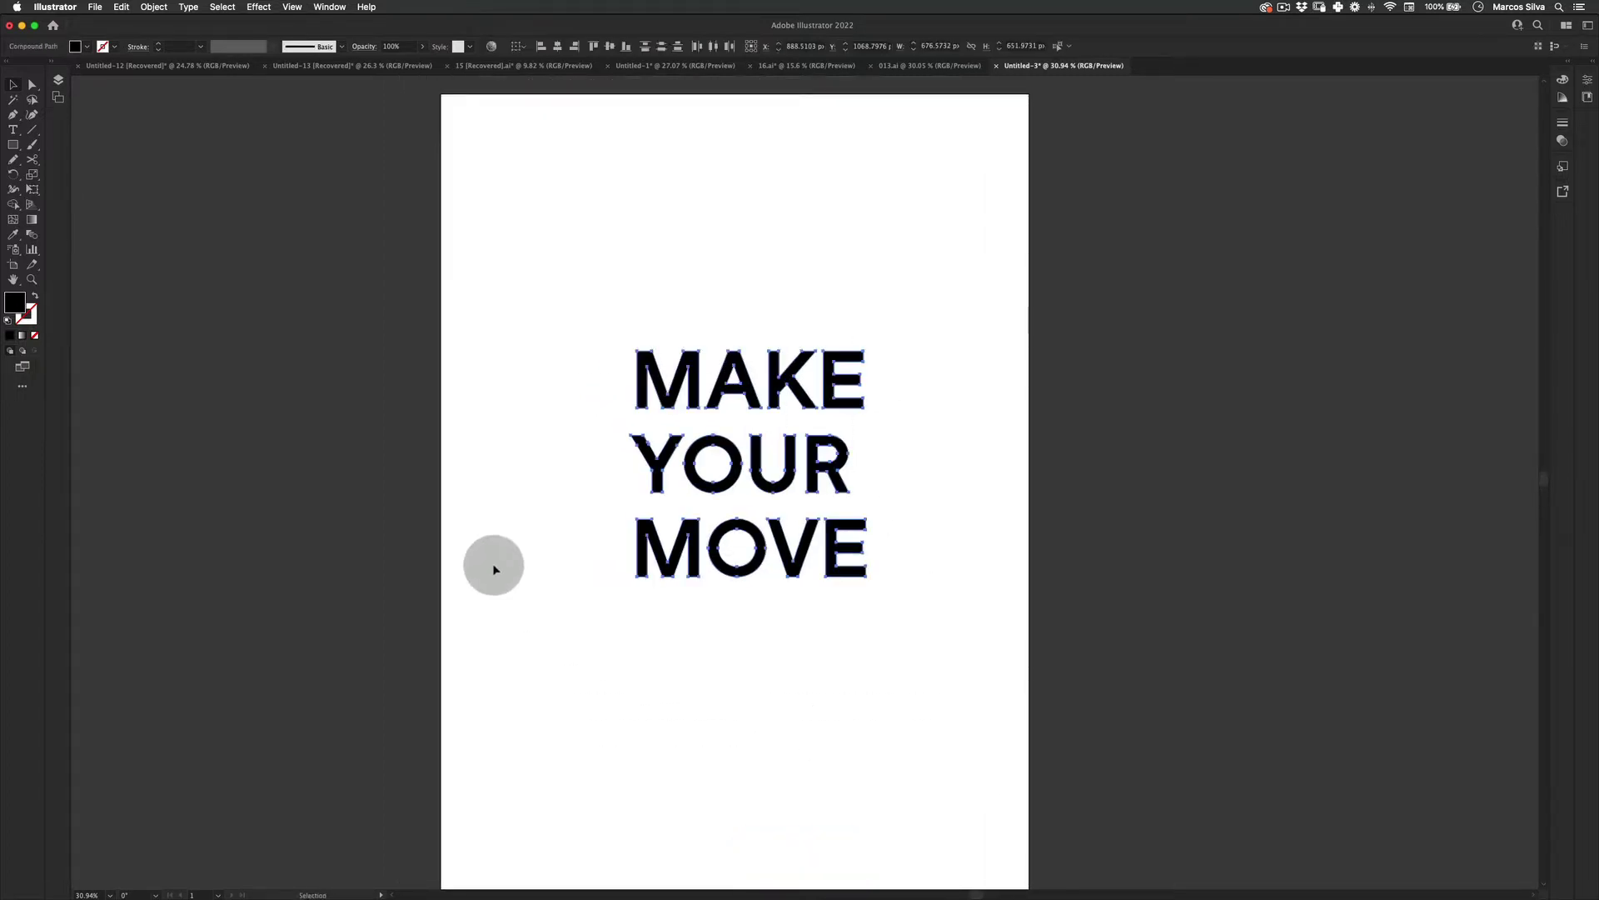
{"action": "left_click", "coordinate": [35, 298]}
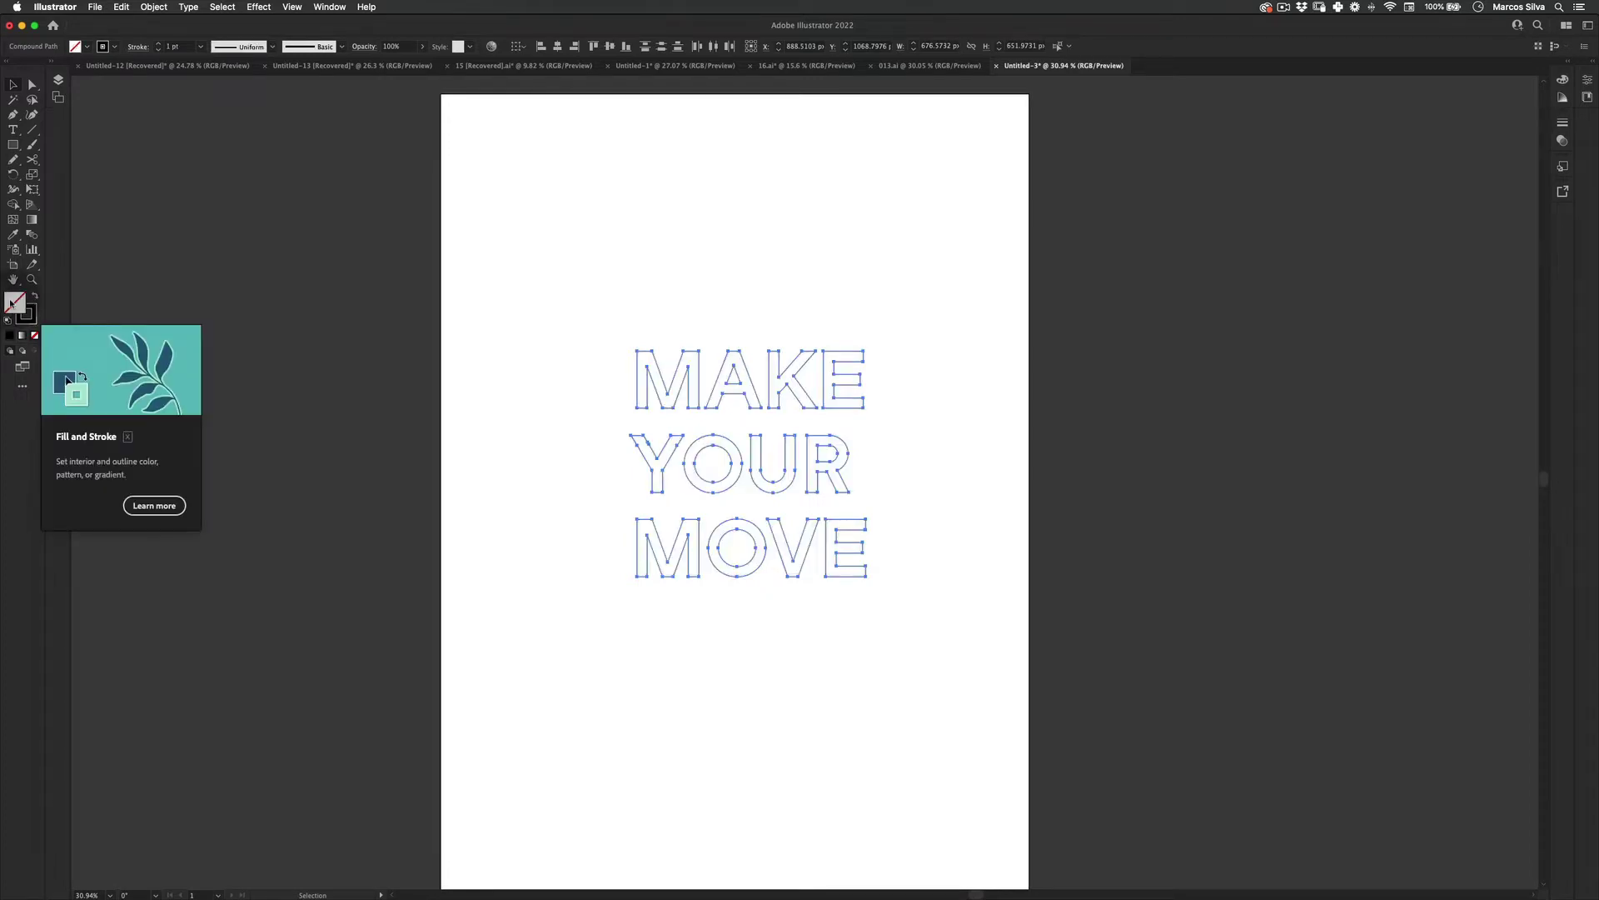
{"action": "double_click", "coordinate": [15, 302]}
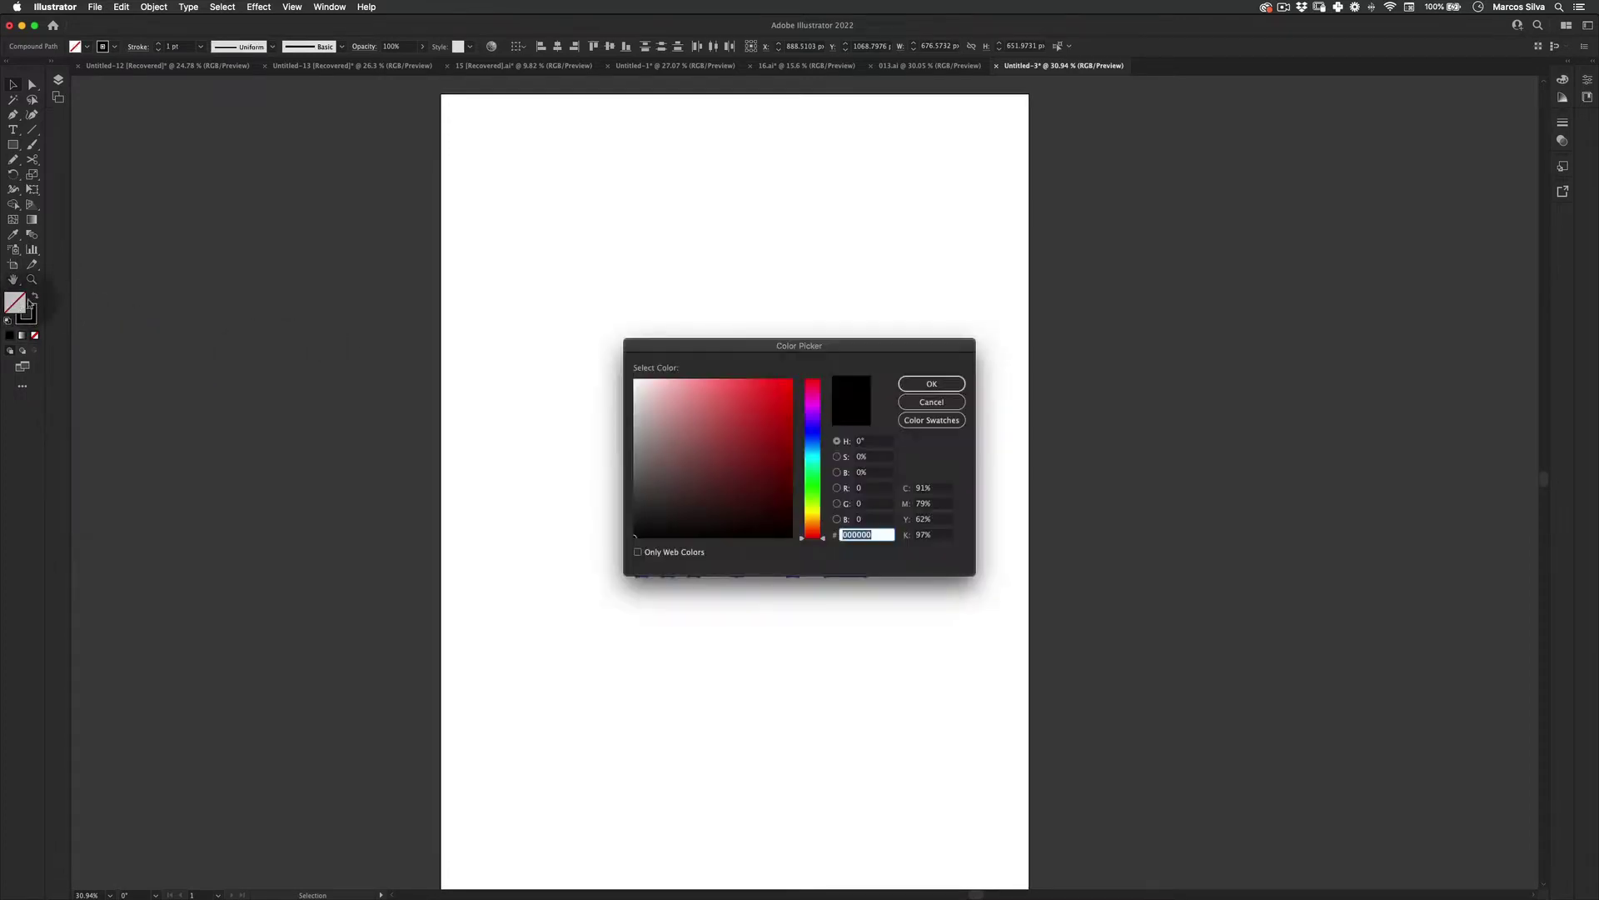
{"action": "left_click", "coordinate": [635, 381]}
{"action": "left_click", "coordinate": [932, 383]}
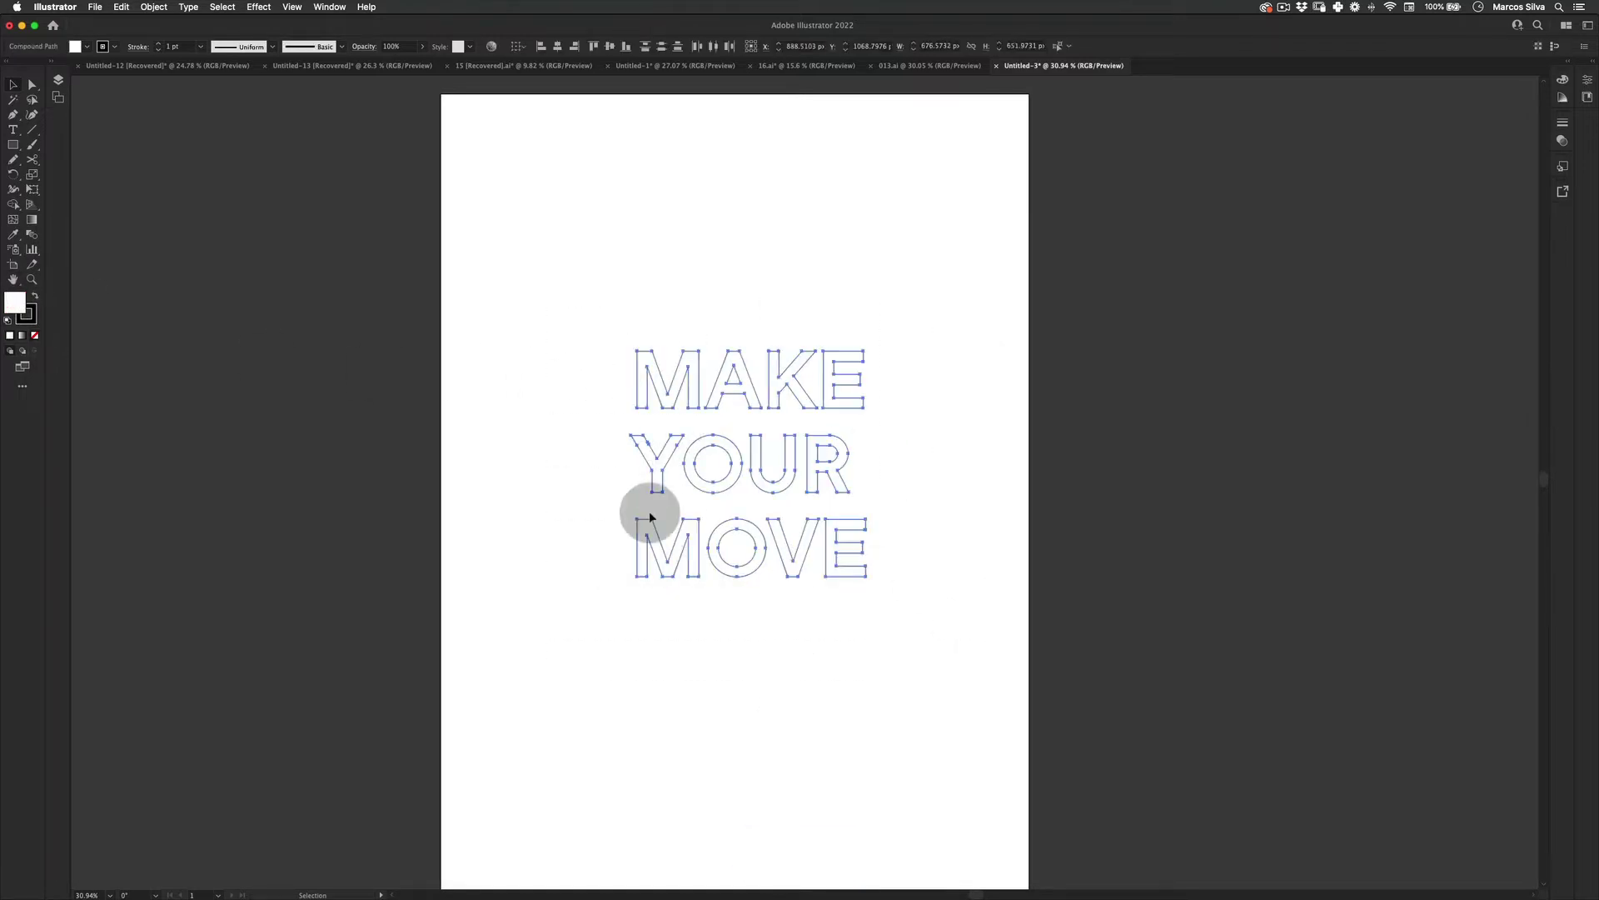
- Set the stroke weight of all the letters to 3 pt and deselect them
{"action": "left_click", "coordinate": [201, 47]}
{"action": "left_click", "coordinate": [218, 128]}
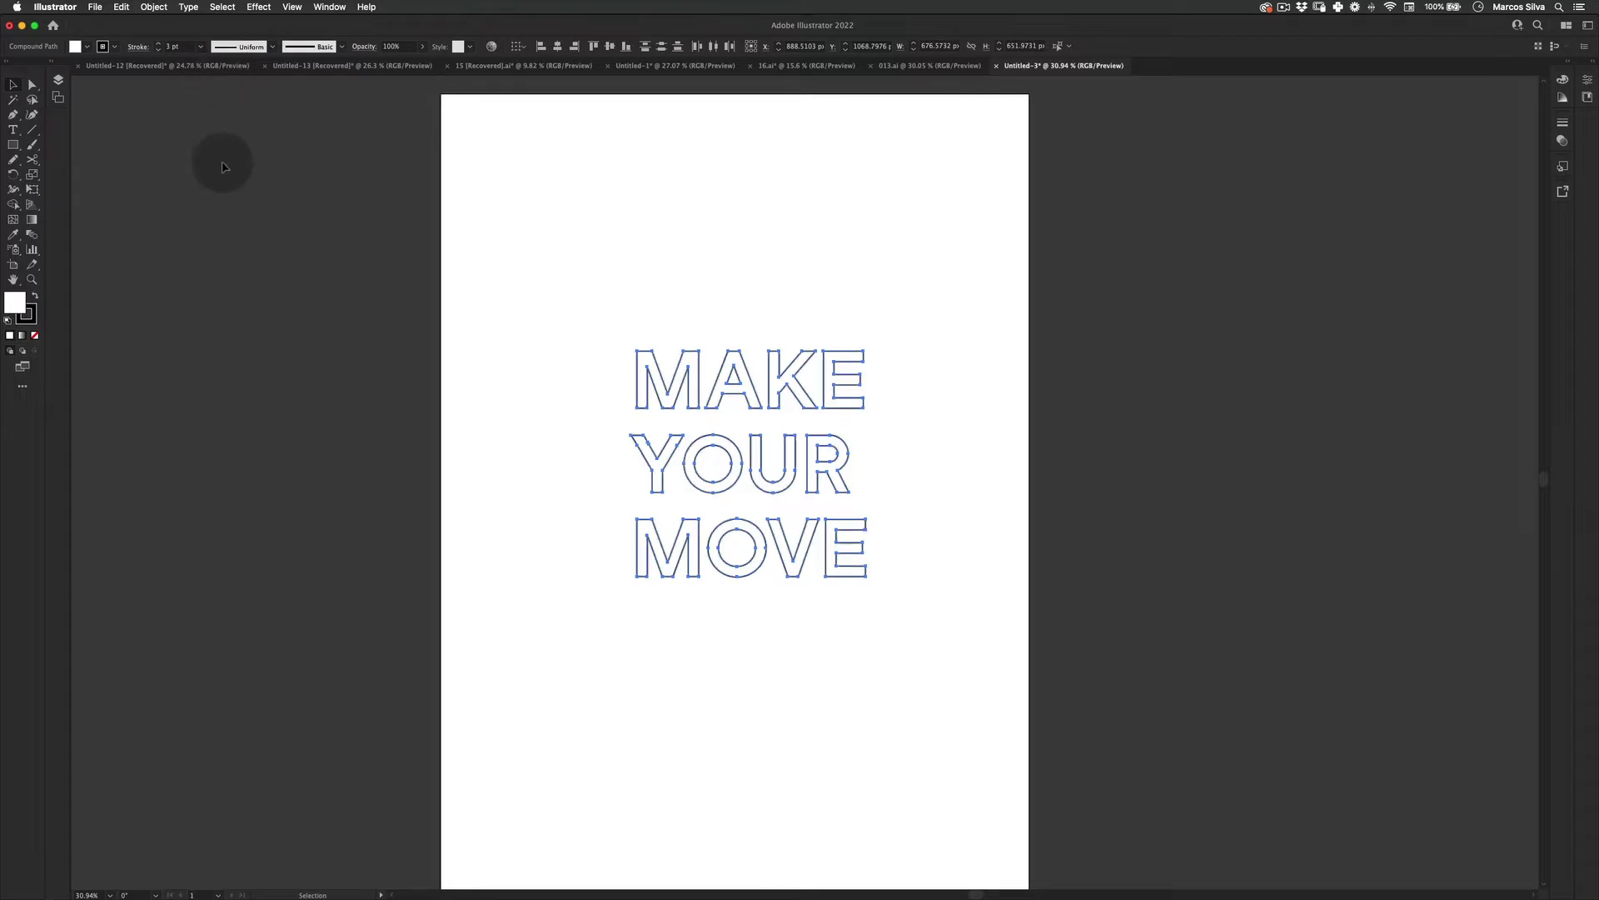
{"action": "key", "text": "v"}
{"action": "left_click", "coordinate": [379, 568]}
{"action": "left_click", "coordinate": [748, 382]}
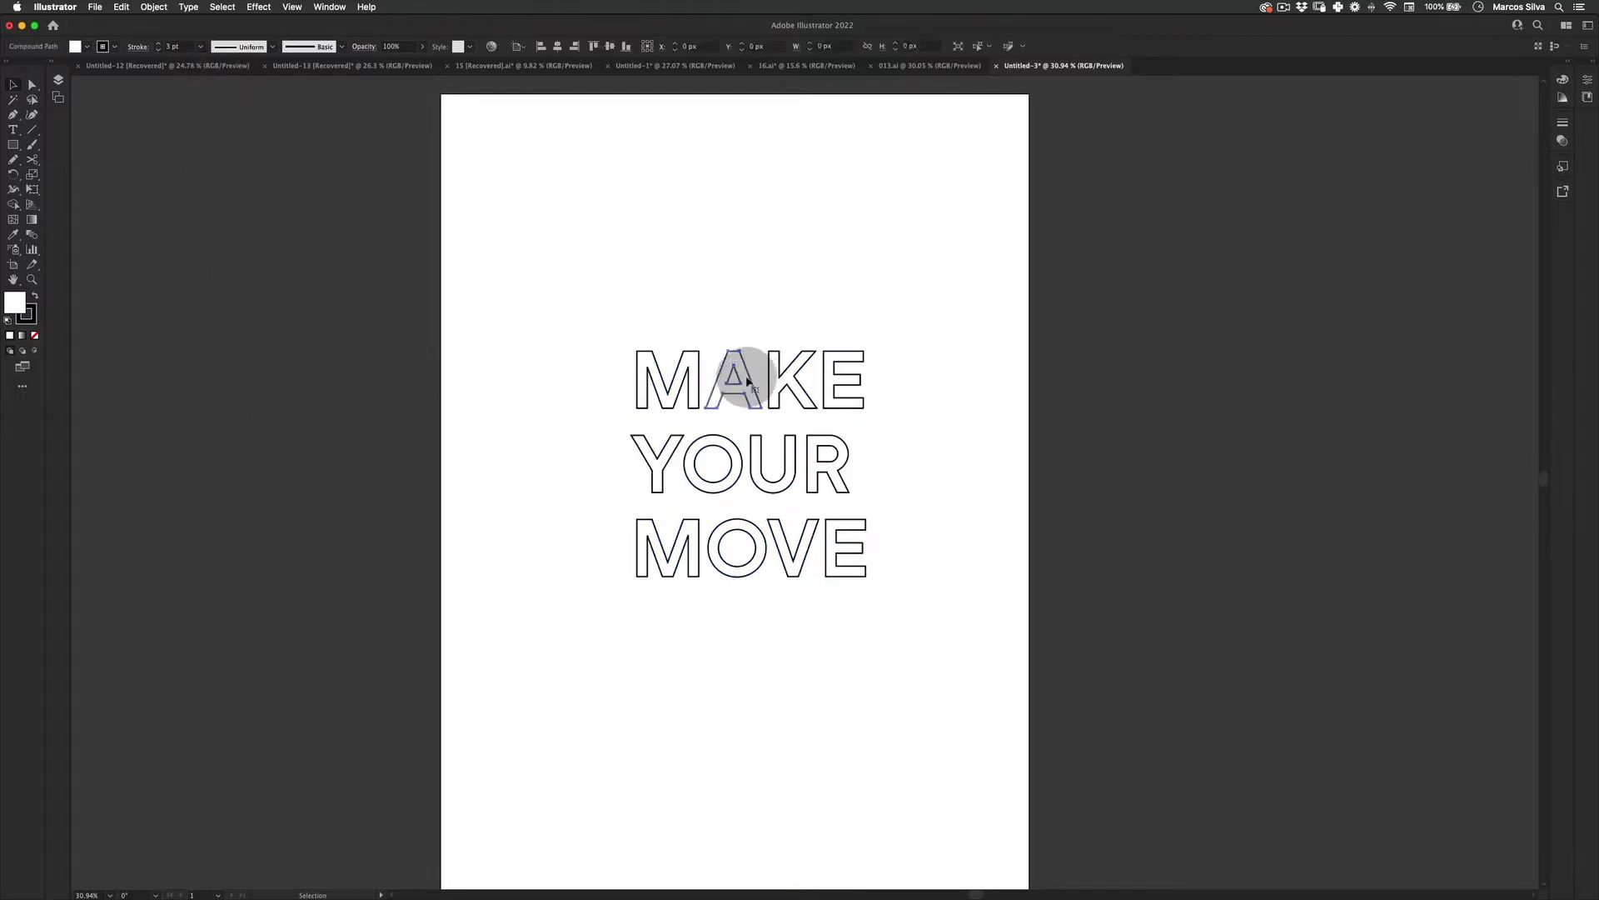
- Scatter the letters of MAKE in a zigzag across the upper artboard, with M and K higher and A and E lower
{"action": "left_click_drag", "start_coordinate": [677, 371], "coordinate": [552, 268]}
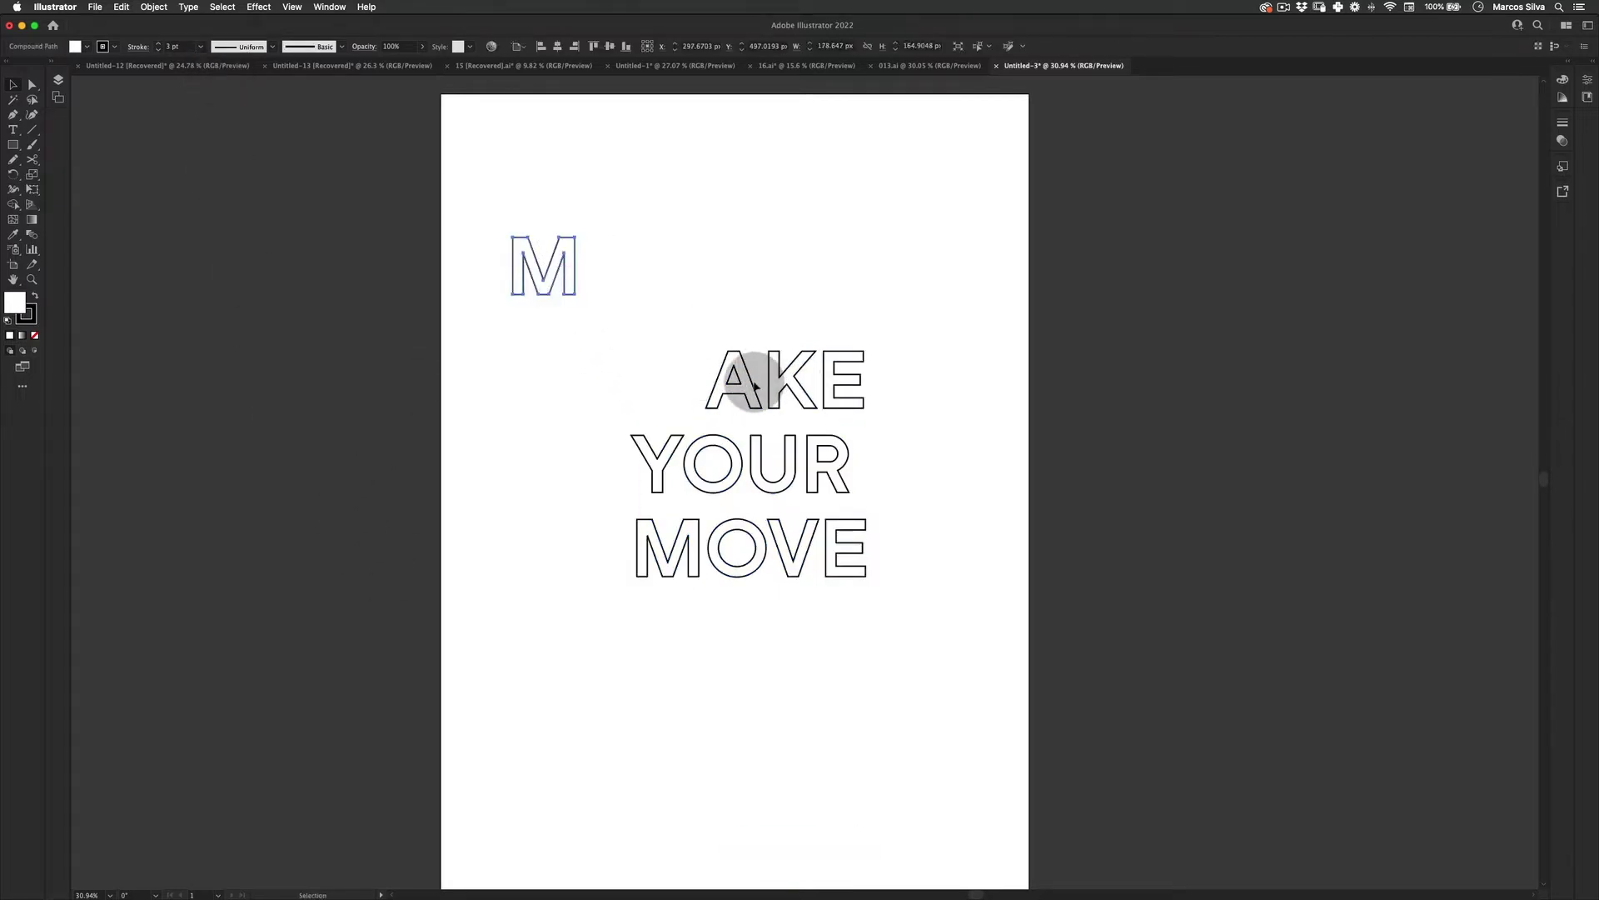
{"action": "left_click_drag", "start_coordinate": [747, 398], "coordinate": [699, 198]}
{"action": "left_click_drag", "start_coordinate": [571, 268], "coordinate": [571, 344]}
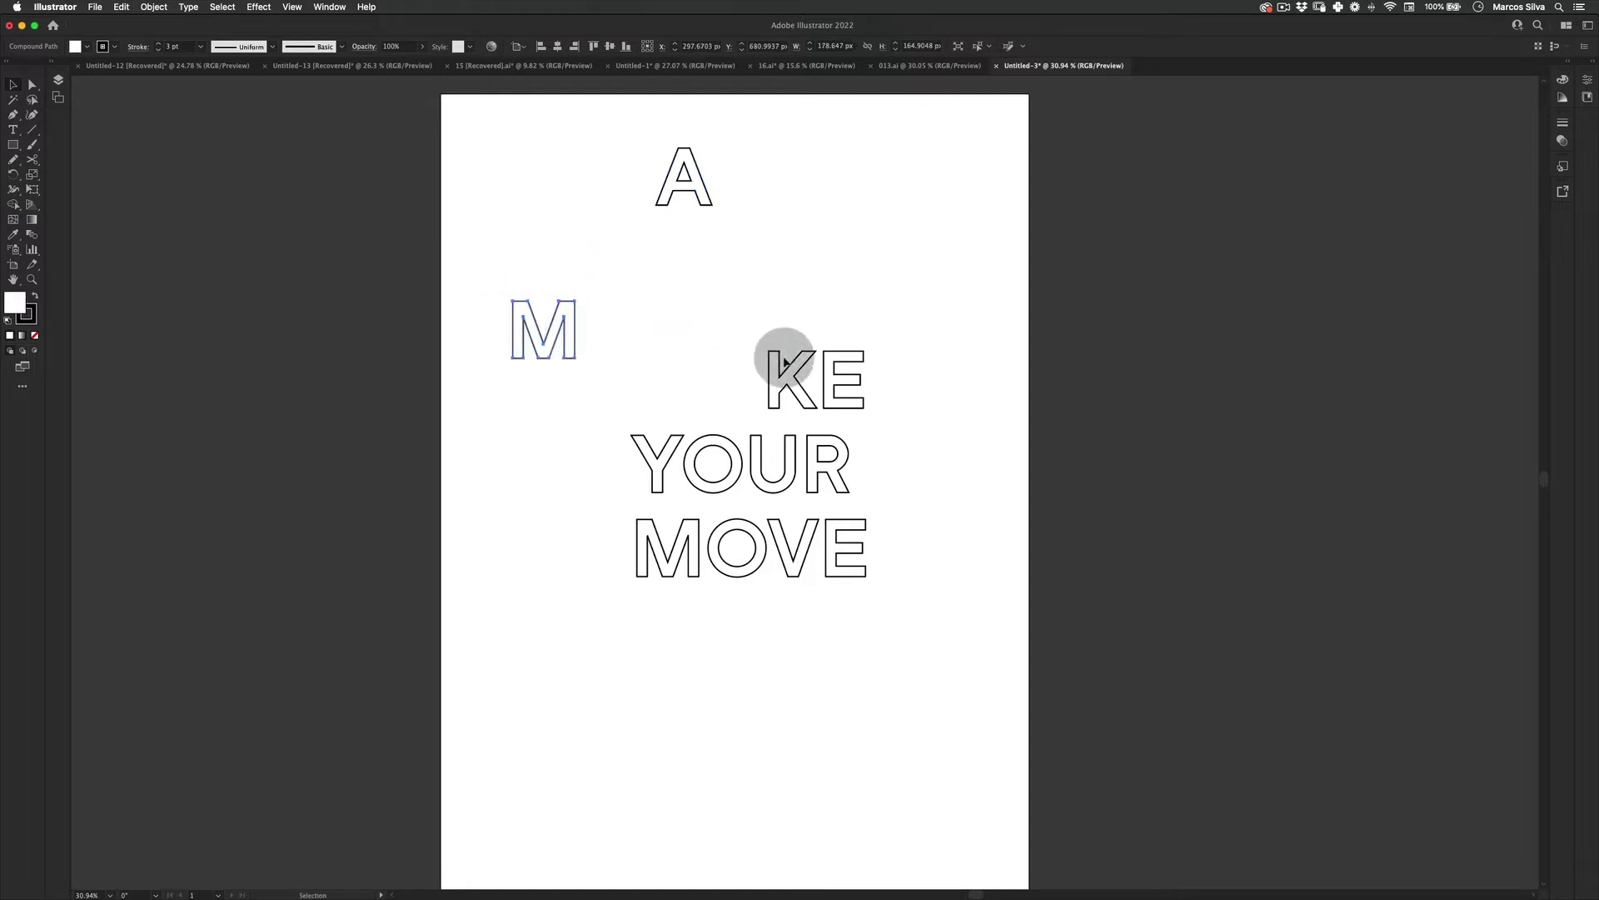
{"action": "left_click_drag", "start_coordinate": [702, 201], "coordinate": [683, 210]}
{"action": "left_click_drag", "start_coordinate": [808, 348], "coordinate": [814, 302]}
{"action": "left_click_drag", "start_coordinate": [837, 390], "coordinate": [901, 198]}
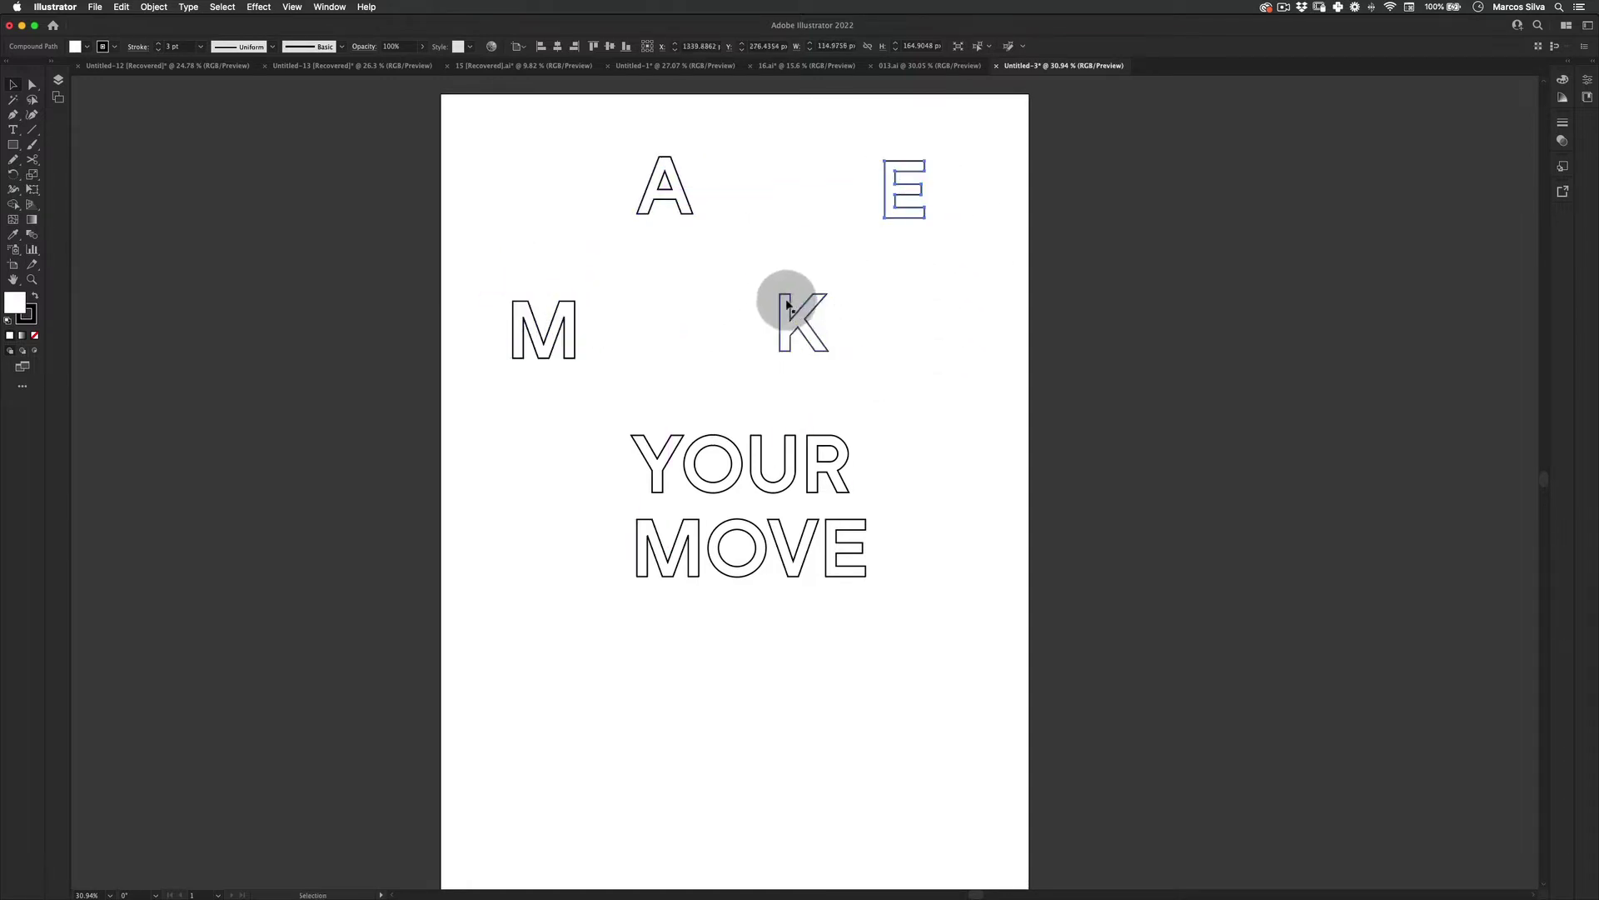
{"action": "left_click_drag", "start_coordinate": [678, 208], "coordinate": [693, 362]}
{"action": "left_click_drag", "start_coordinate": [559, 346], "coordinate": [537, 198]}
{"action": "left_click_drag", "start_coordinate": [683, 350], "coordinate": [617, 324]}
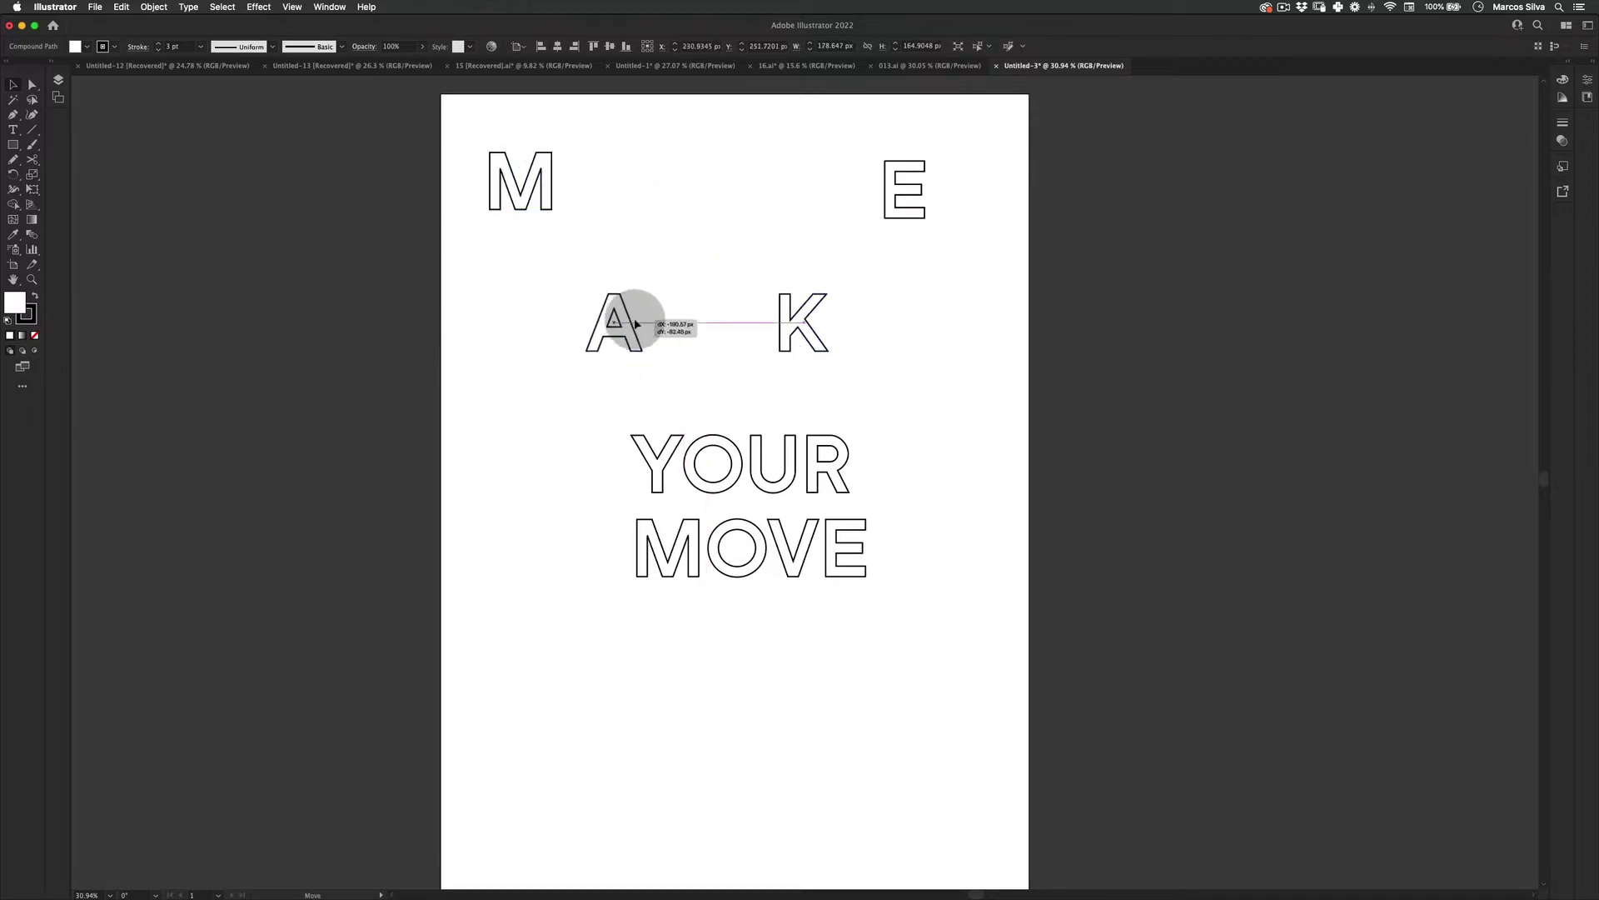
{"action": "left_click_drag", "start_coordinate": [779, 320], "coordinate": [704, 168]}
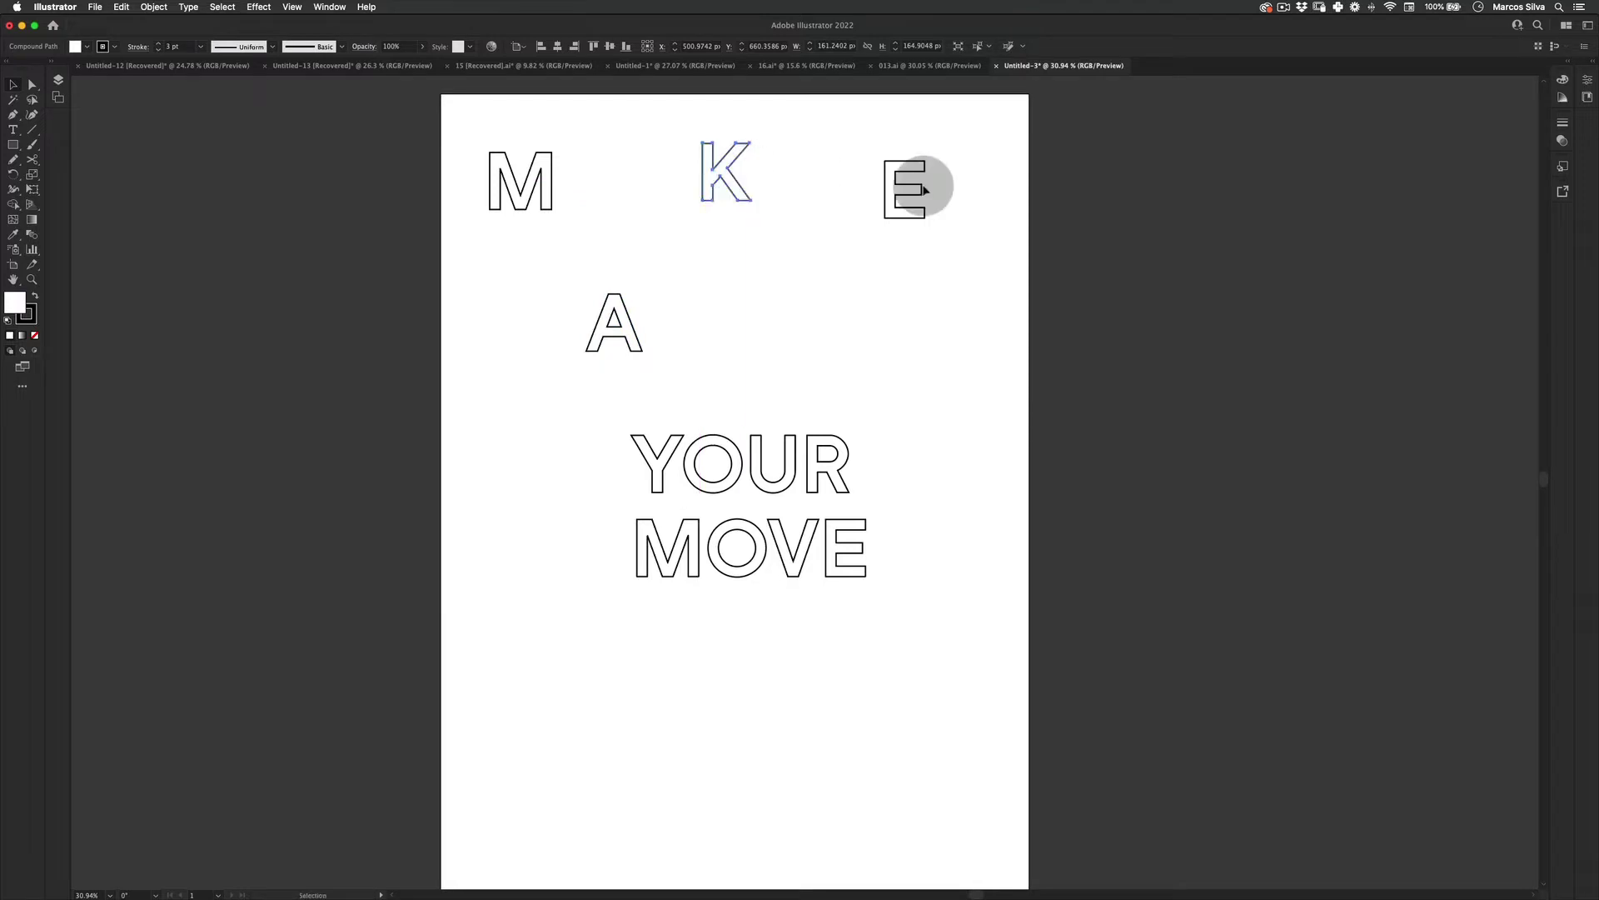
{"action": "left_click_drag", "start_coordinate": [911, 221], "coordinate": [853, 349]}
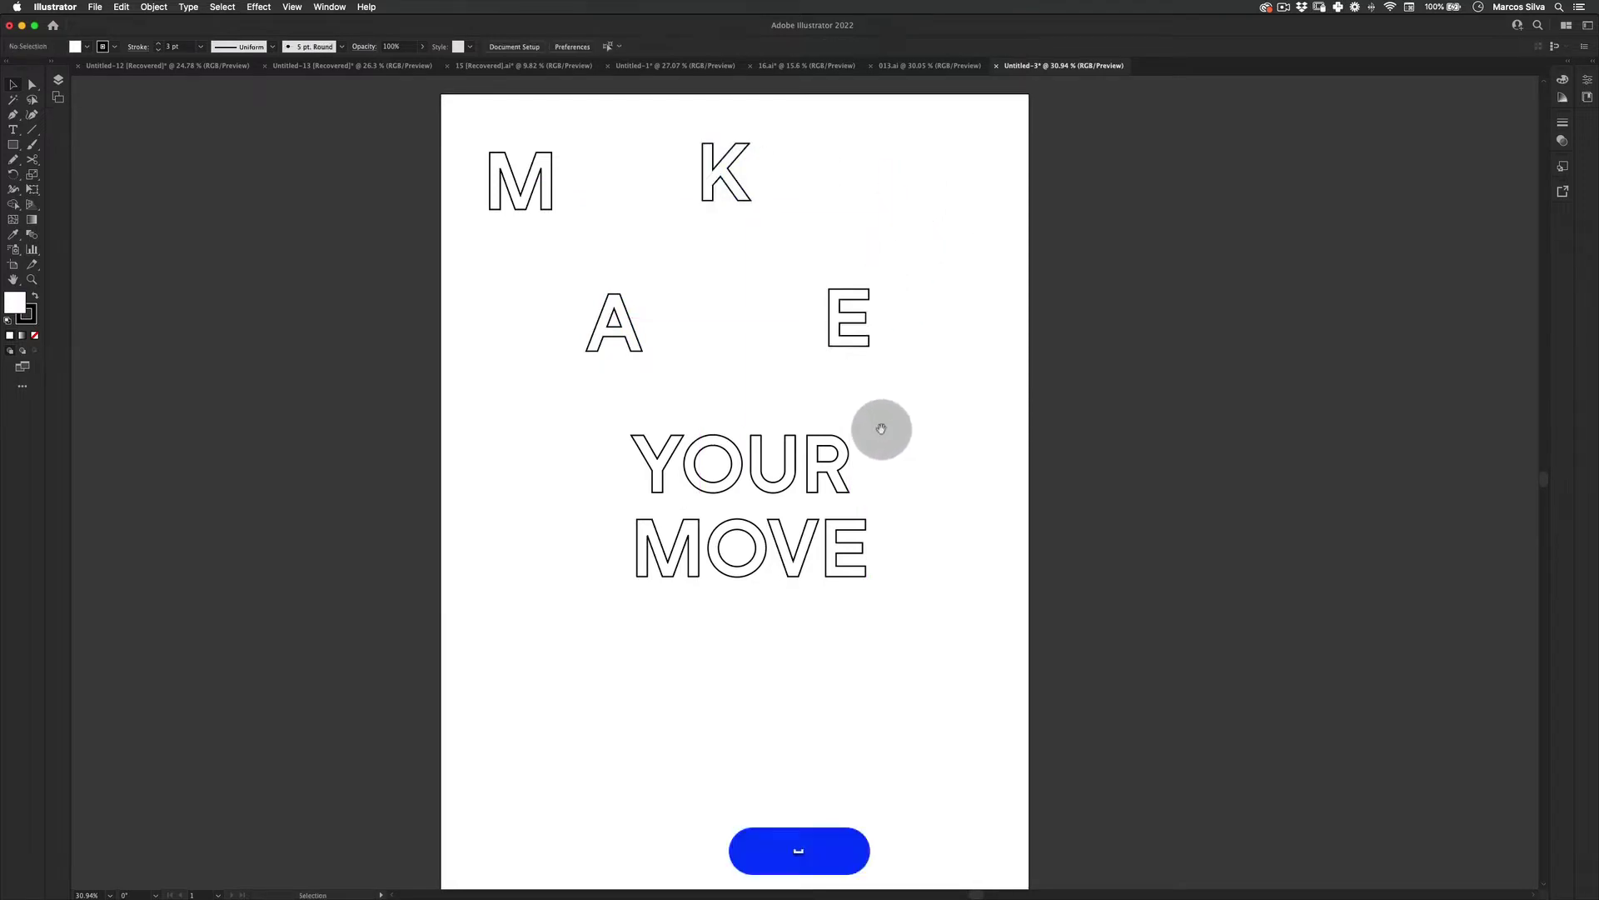
- Move the words YOUR and MOVE together down near the bottom of the artboard
{"action": "scroll", "coordinate": [878, 428], "scroll_direction": "down", "scroll_amount": 3}
{"action": "left_click_drag", "start_coordinate": [735, 338], "coordinate": [657, 663]}
{"action": "left_click", "coordinate": [628, 486]}
{"action": "key", "text": "space"}
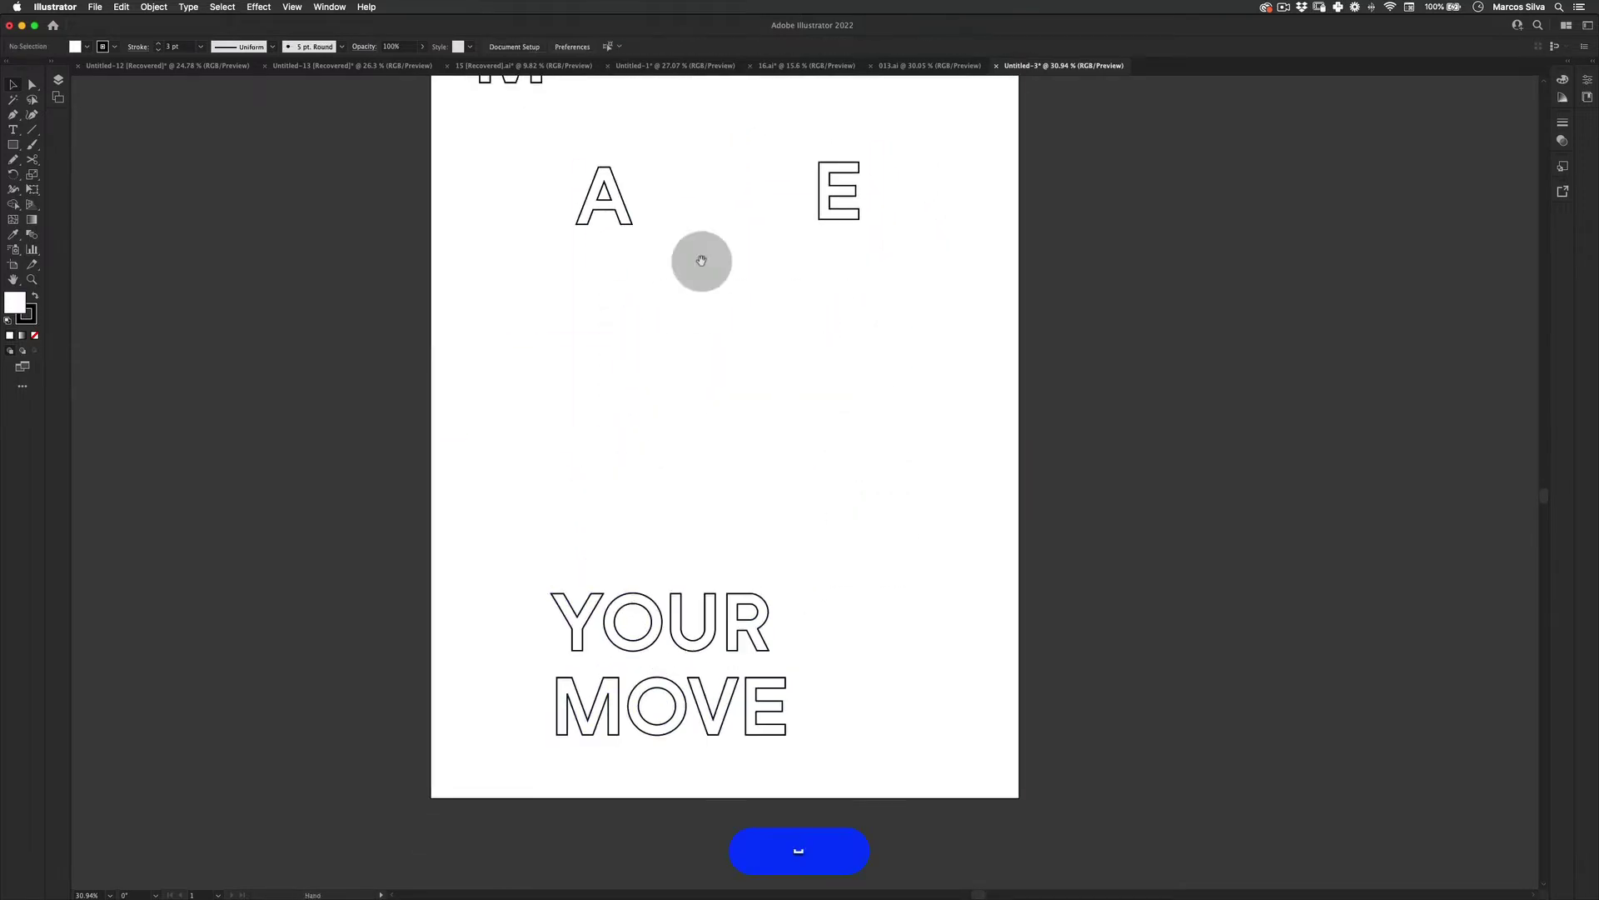
{"action": "key", "text": "z"}
{"action": "left_click_drag", "start_coordinate": [700, 261], "coordinate": [713, 334]}
{"action": "key", "text": "space"}
{"action": "key", "text": "v"}
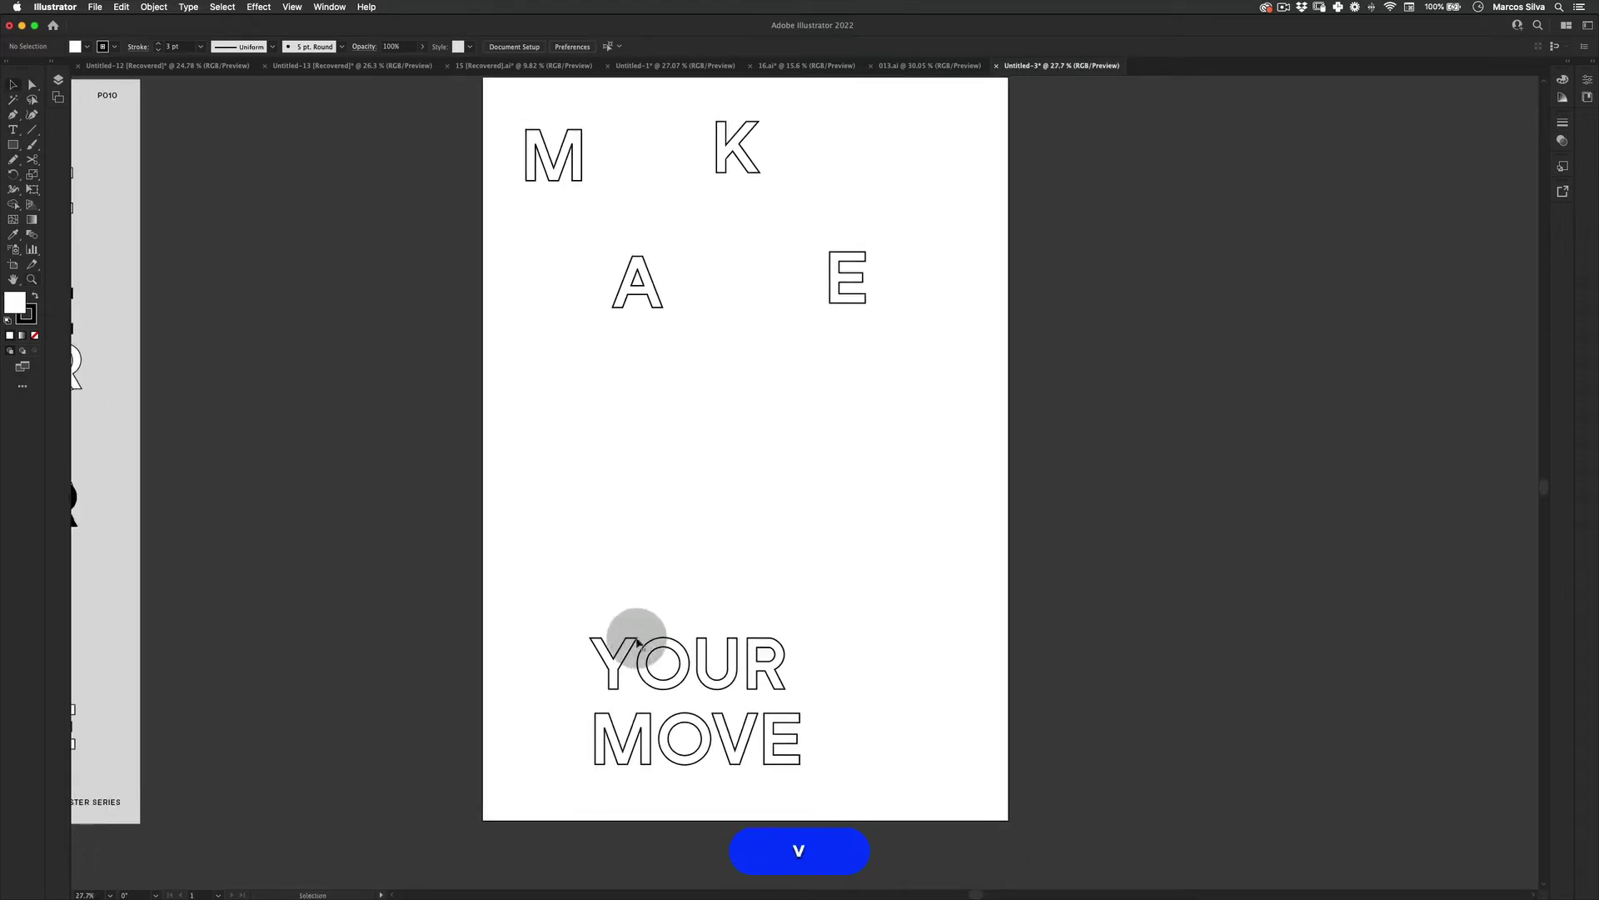
- Scatter the letters of YOUR in a zigzag below MAKE, with Y and U higher and O and R lower
{"action": "left_click_drag", "start_coordinate": [625, 652], "coordinate": [564, 415]}
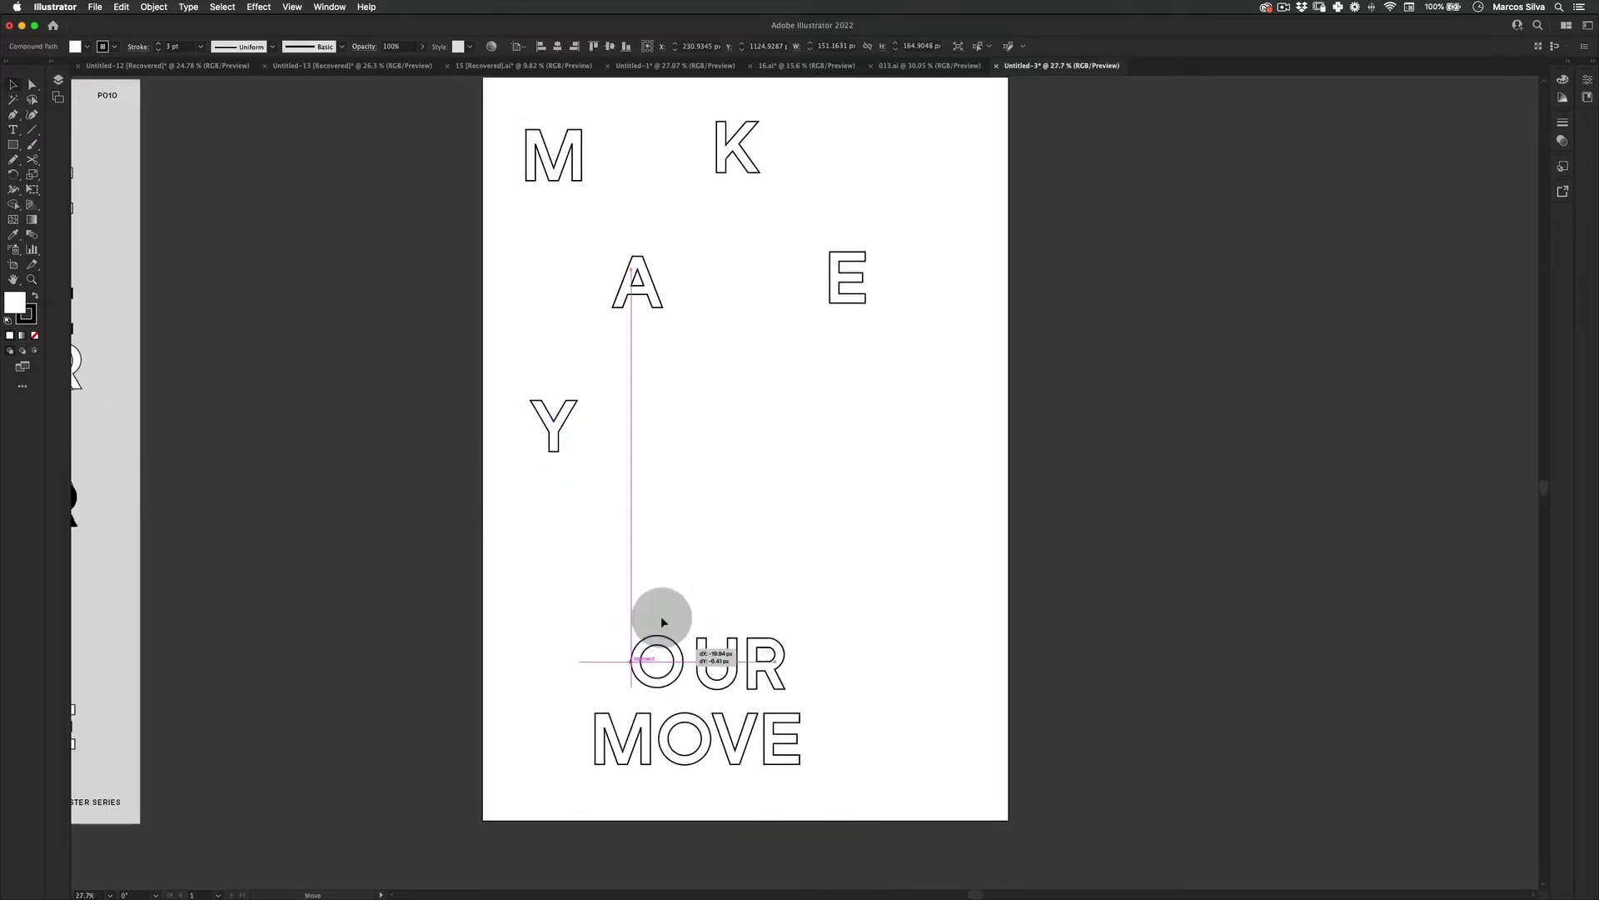
{"action": "left_click_drag", "start_coordinate": [662, 617], "coordinate": [653, 566]}
{"action": "left_click_drag", "start_coordinate": [733, 642], "coordinate": [753, 422]}
{"action": "left_click_drag", "start_coordinate": [780, 656], "coordinate": [876, 567]}
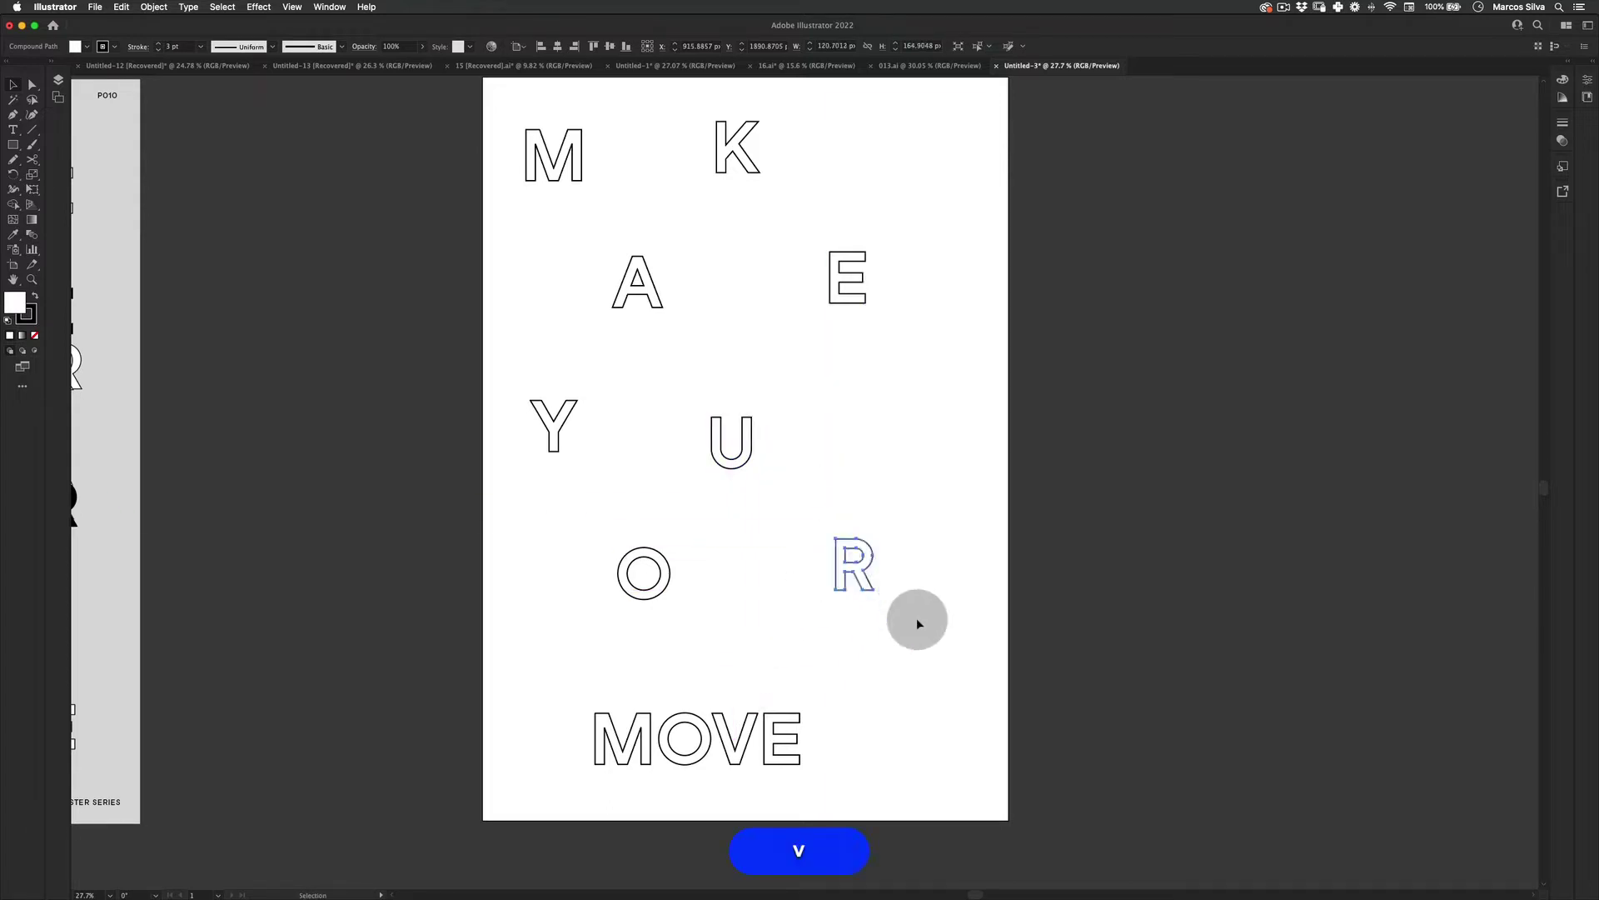
- Scatter the letters of MOVE in a zigzag below YOUR, with O and E higher and M and V lower
{"action": "left_click_drag", "start_coordinate": [636, 735], "coordinate": [588, 737]}
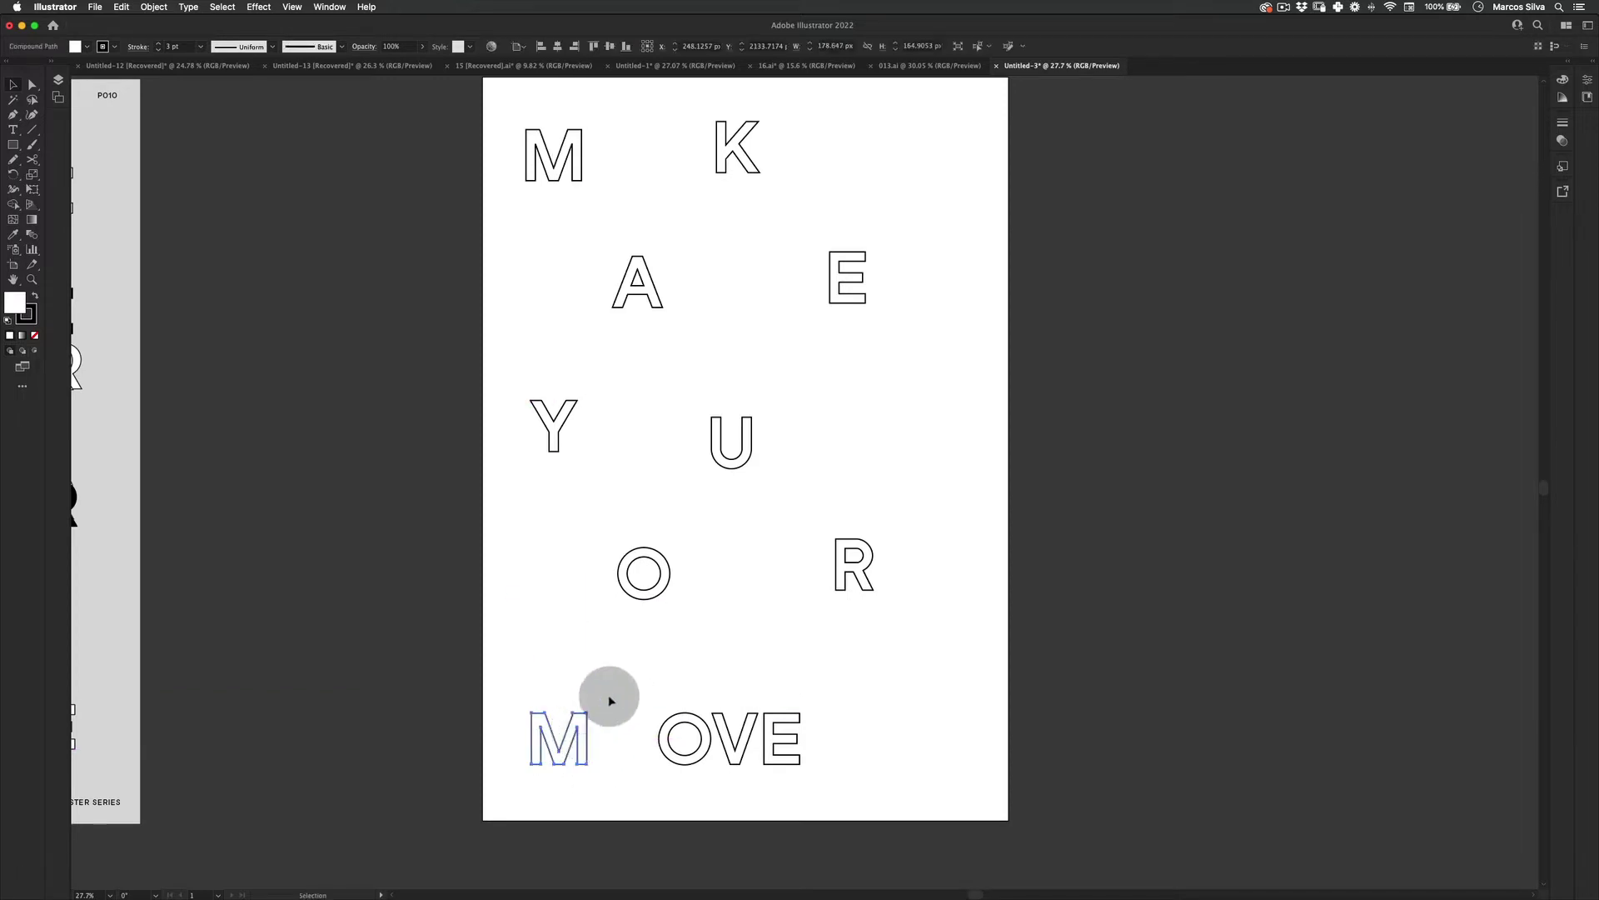
{"action": "key", "text": "v"}
{"action": "left_click_drag", "start_coordinate": [708, 737], "coordinate": [670, 652]}
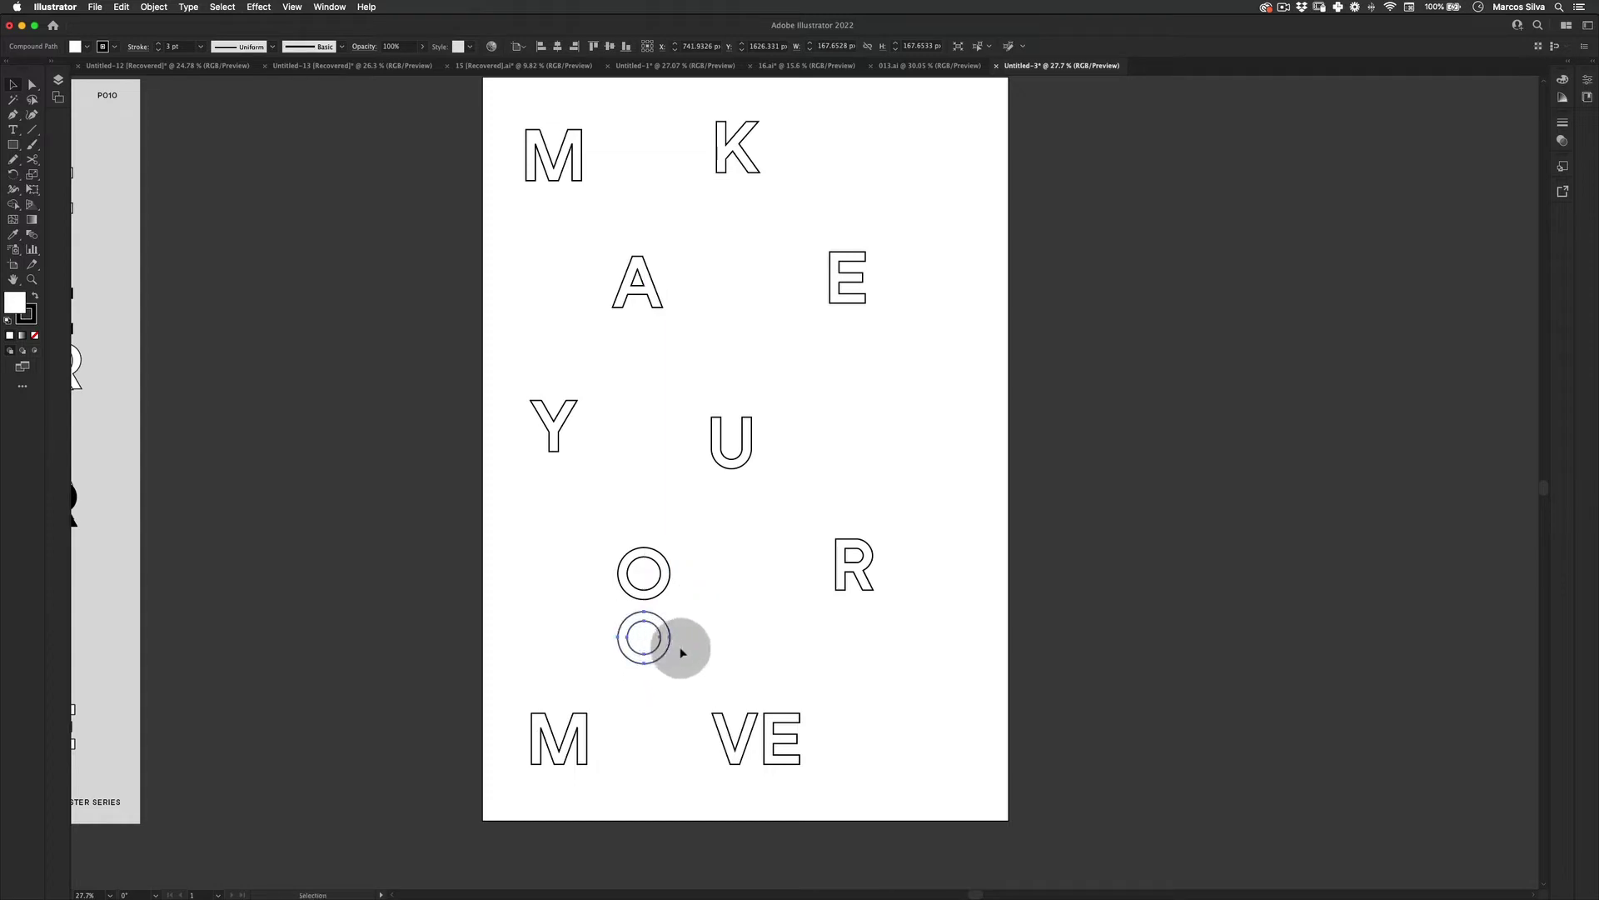
{"action": "left_click_drag", "start_coordinate": [782, 739], "coordinate": [892, 714]}
{"action": "left_click_drag", "start_coordinate": [754, 744], "coordinate": [748, 742]}
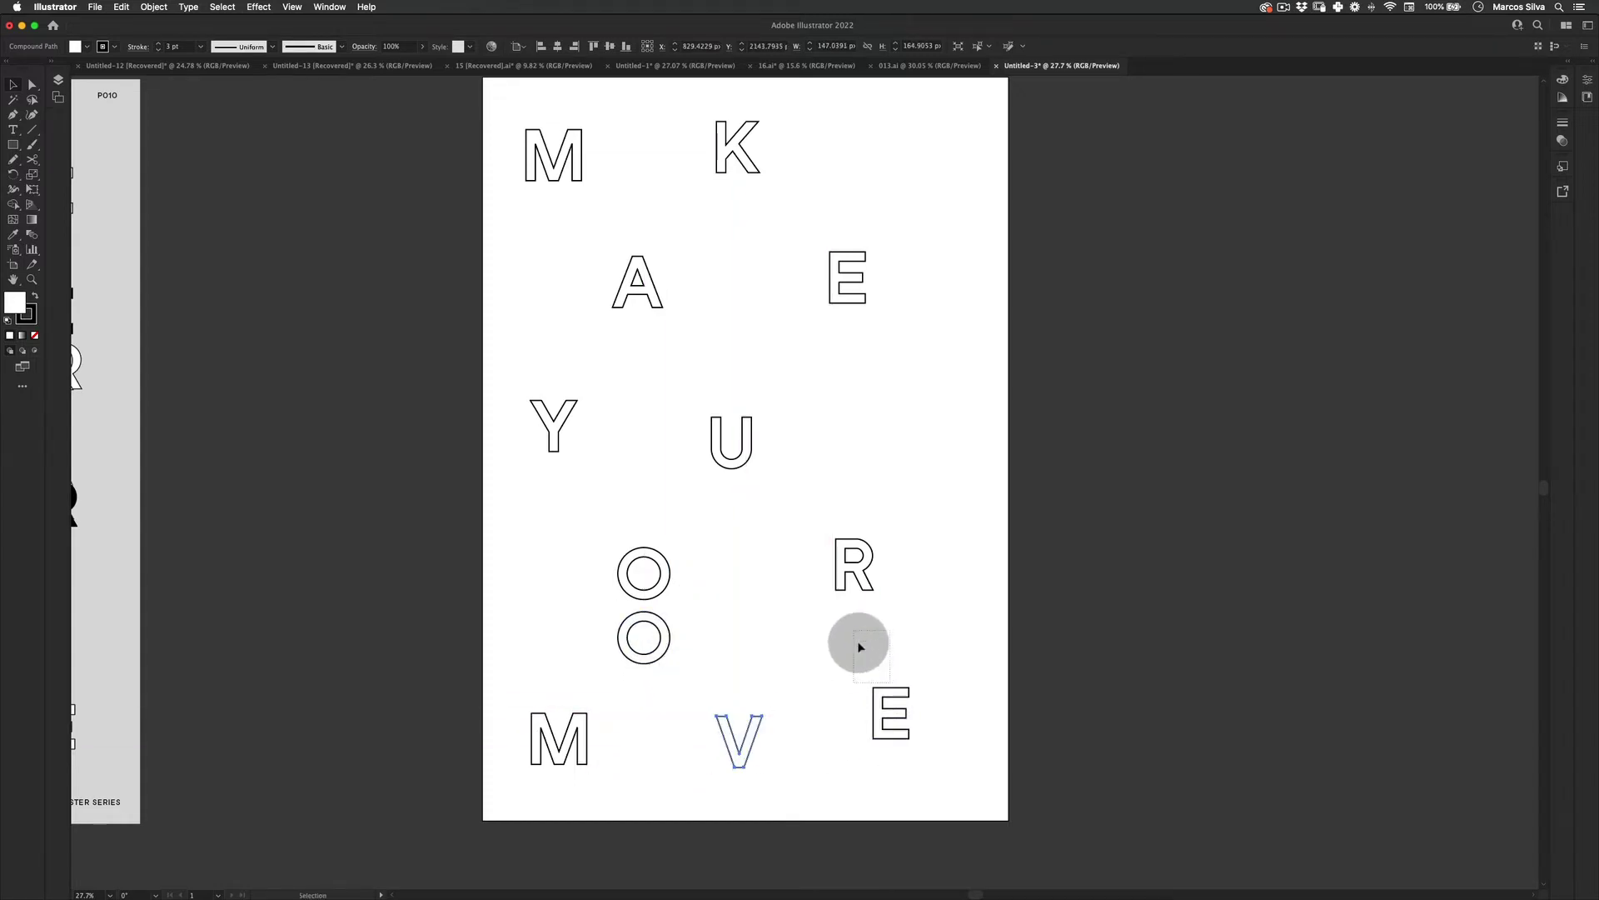
{"action": "left_click_drag", "start_coordinate": [899, 688], "coordinate": [859, 615]}
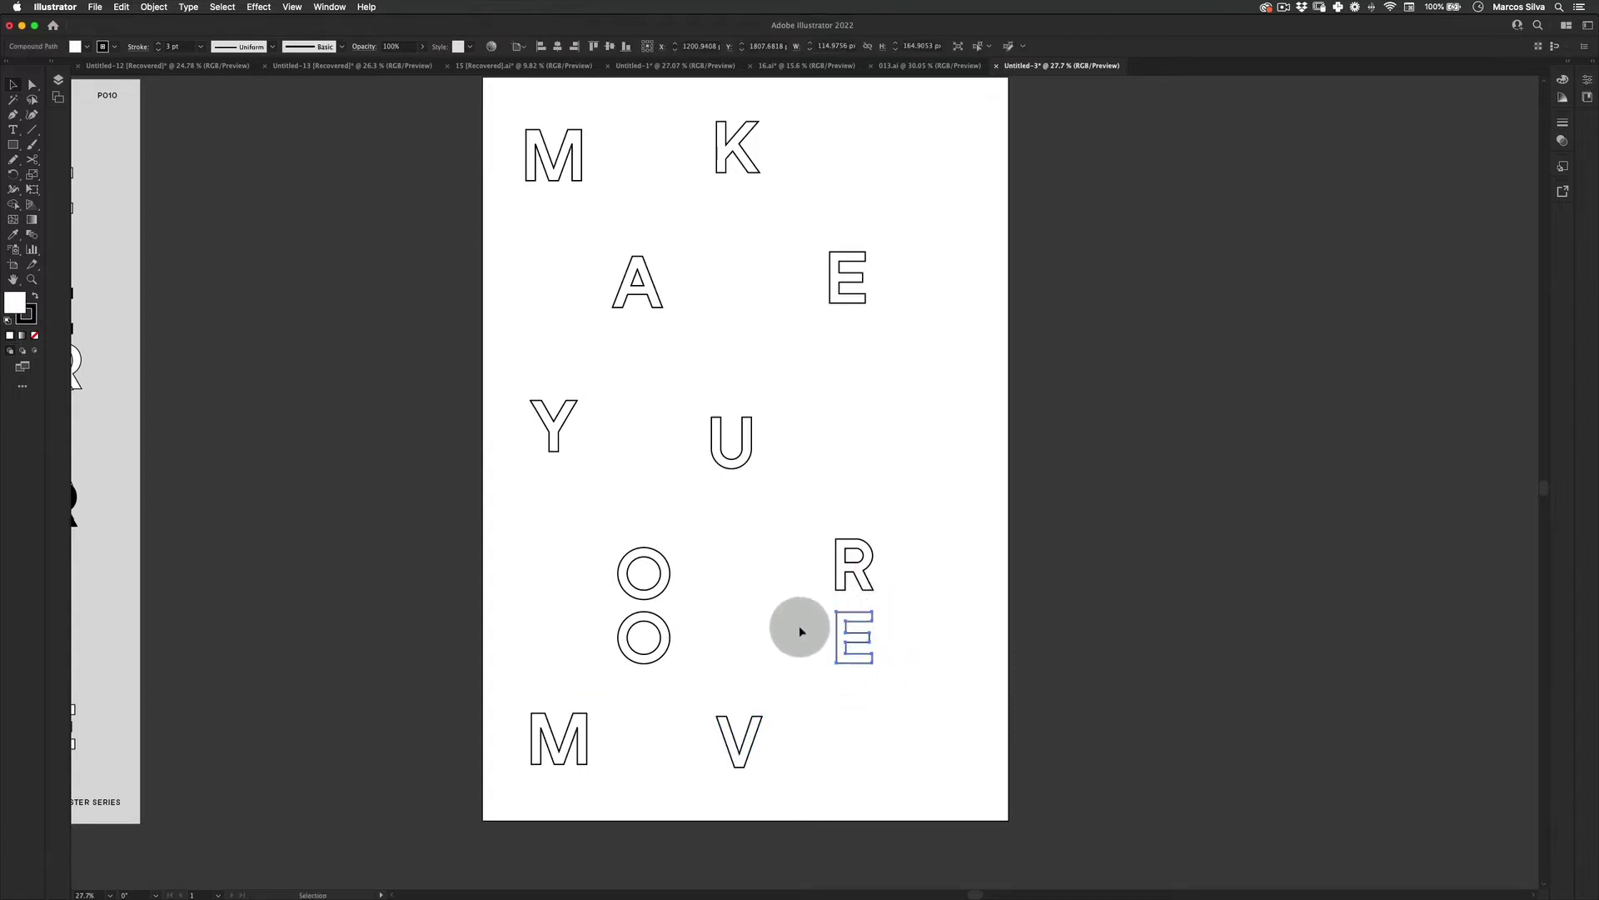
- Select all the letters, scale them down slightly as a group on the artboard, and deselect them
{"action": "key", "text": "z"}
{"action": "left_click_drag", "start_coordinate": [908, 121], "coordinate": [559, 800]}
{"action": "scroll", "coordinate": [750, 572], "scroll_direction": "up", "scroll_amount": 2}
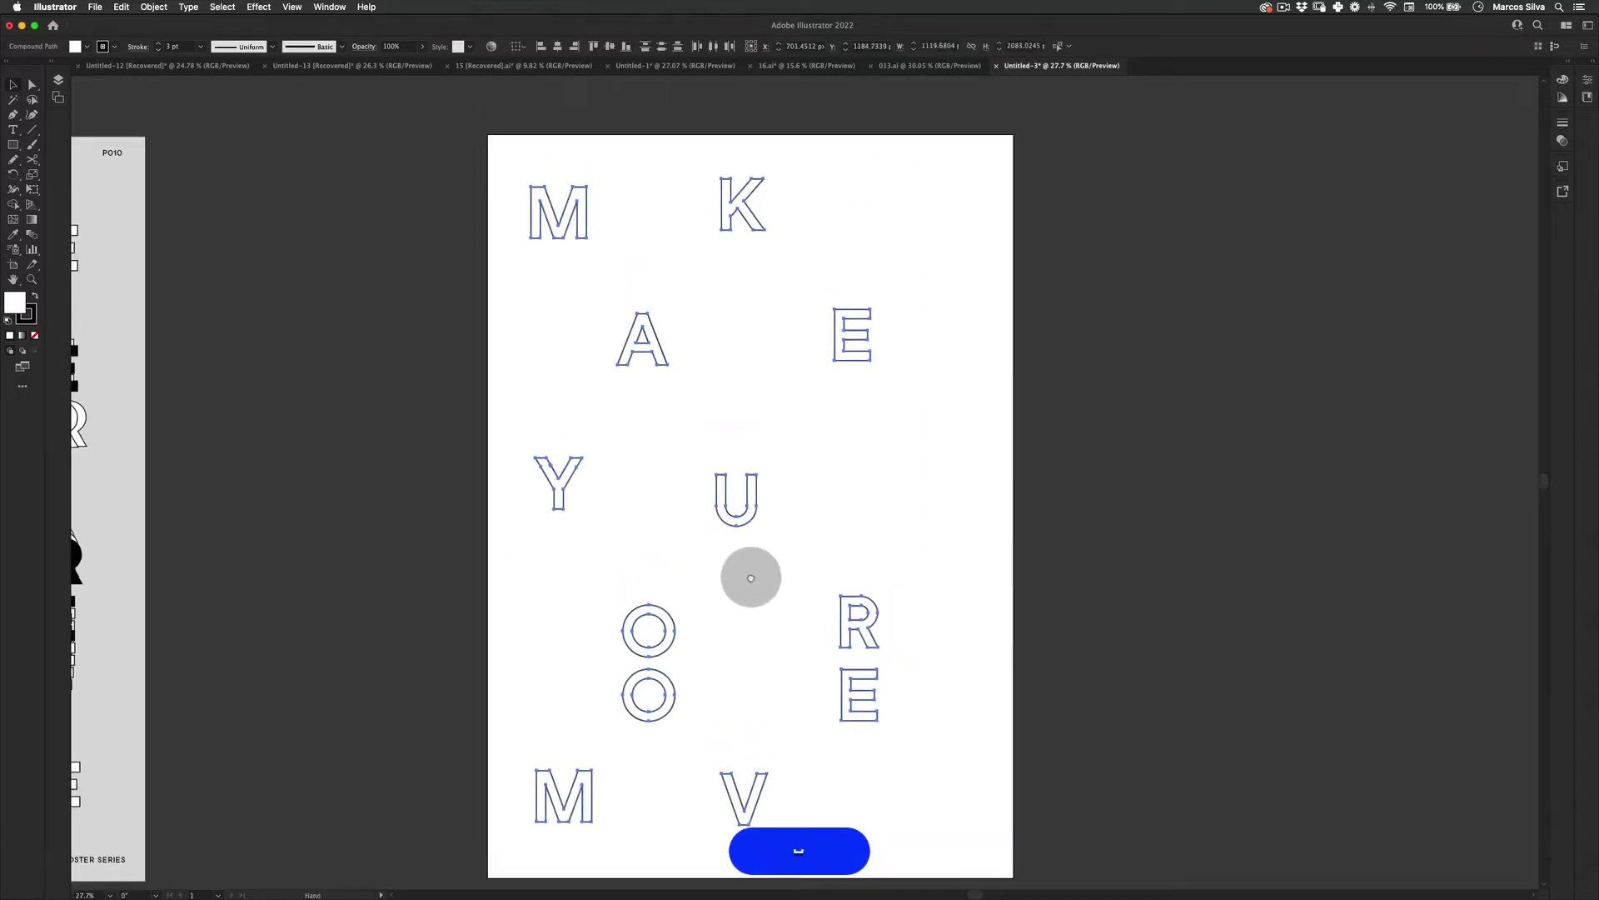
{"action": "key", "text": "alt+shift+e"}
{"action": "left_click_drag", "start_coordinate": [880, 183], "coordinate": [849, 307]}
{"action": "key", "text": "space"}
{"action": "key", "text": "v"}
{"action": "left_click", "coordinate": [931, 229]}
{"action": "left_click_drag", "start_coordinate": [905, 207], "coordinate": [950, 259]}
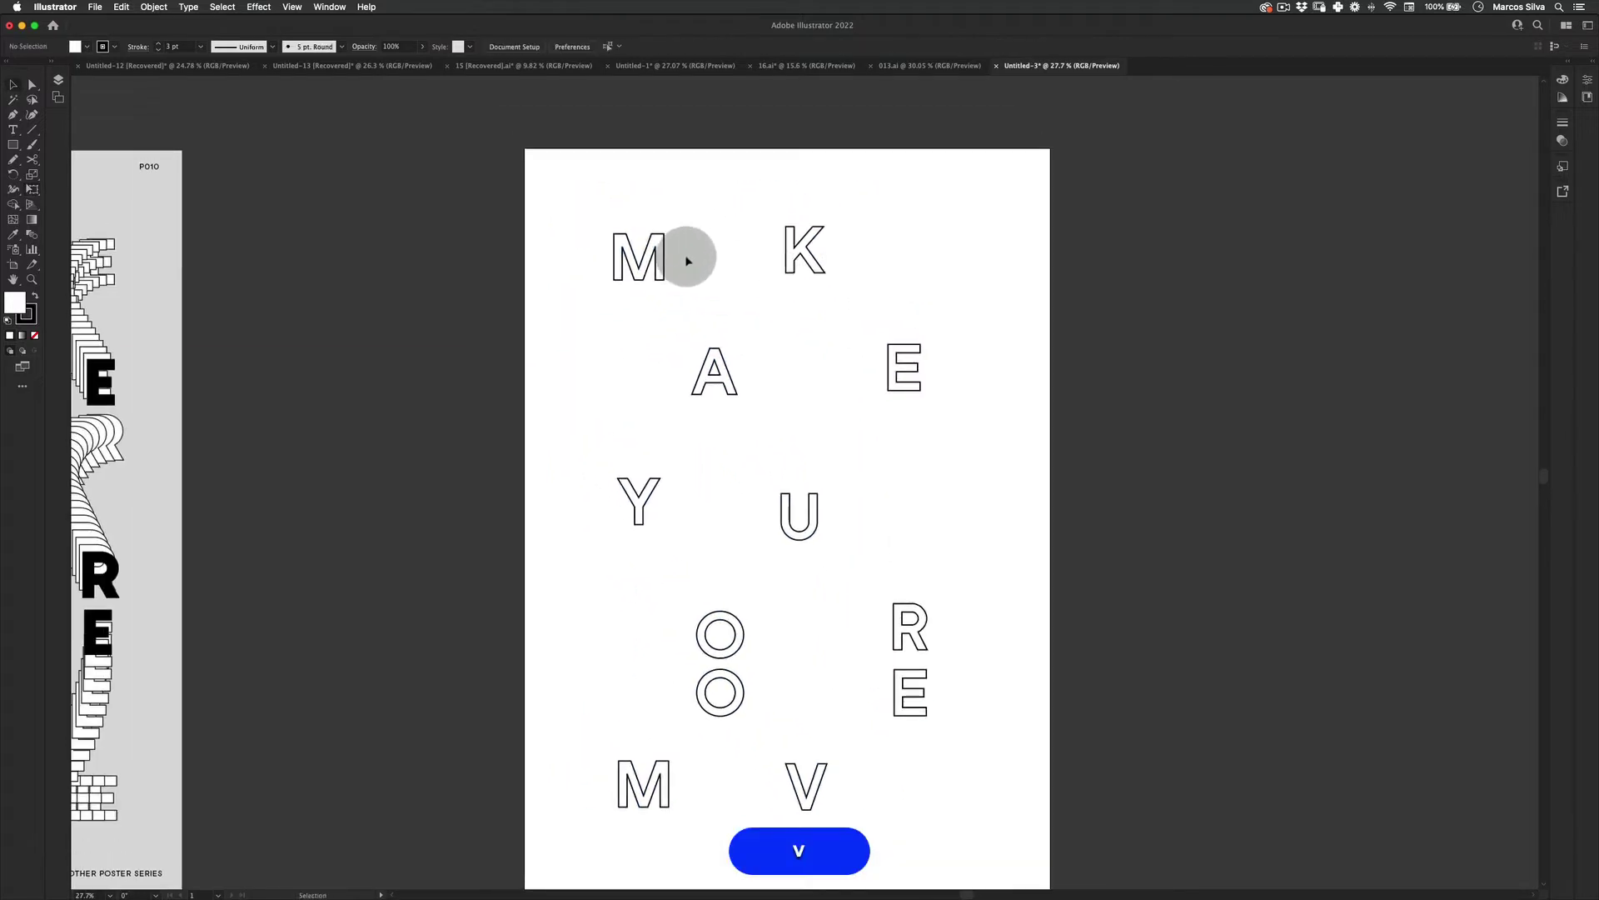
- Spread the letters of MAKE wider, moving M and K toward the upper edge and E close to the right edge of the artboard
{"action": "left_click_drag", "start_coordinate": [663, 268], "coordinate": [627, 242]}
{"action": "left_click_drag", "start_coordinate": [795, 245], "coordinate": [825, 218]}
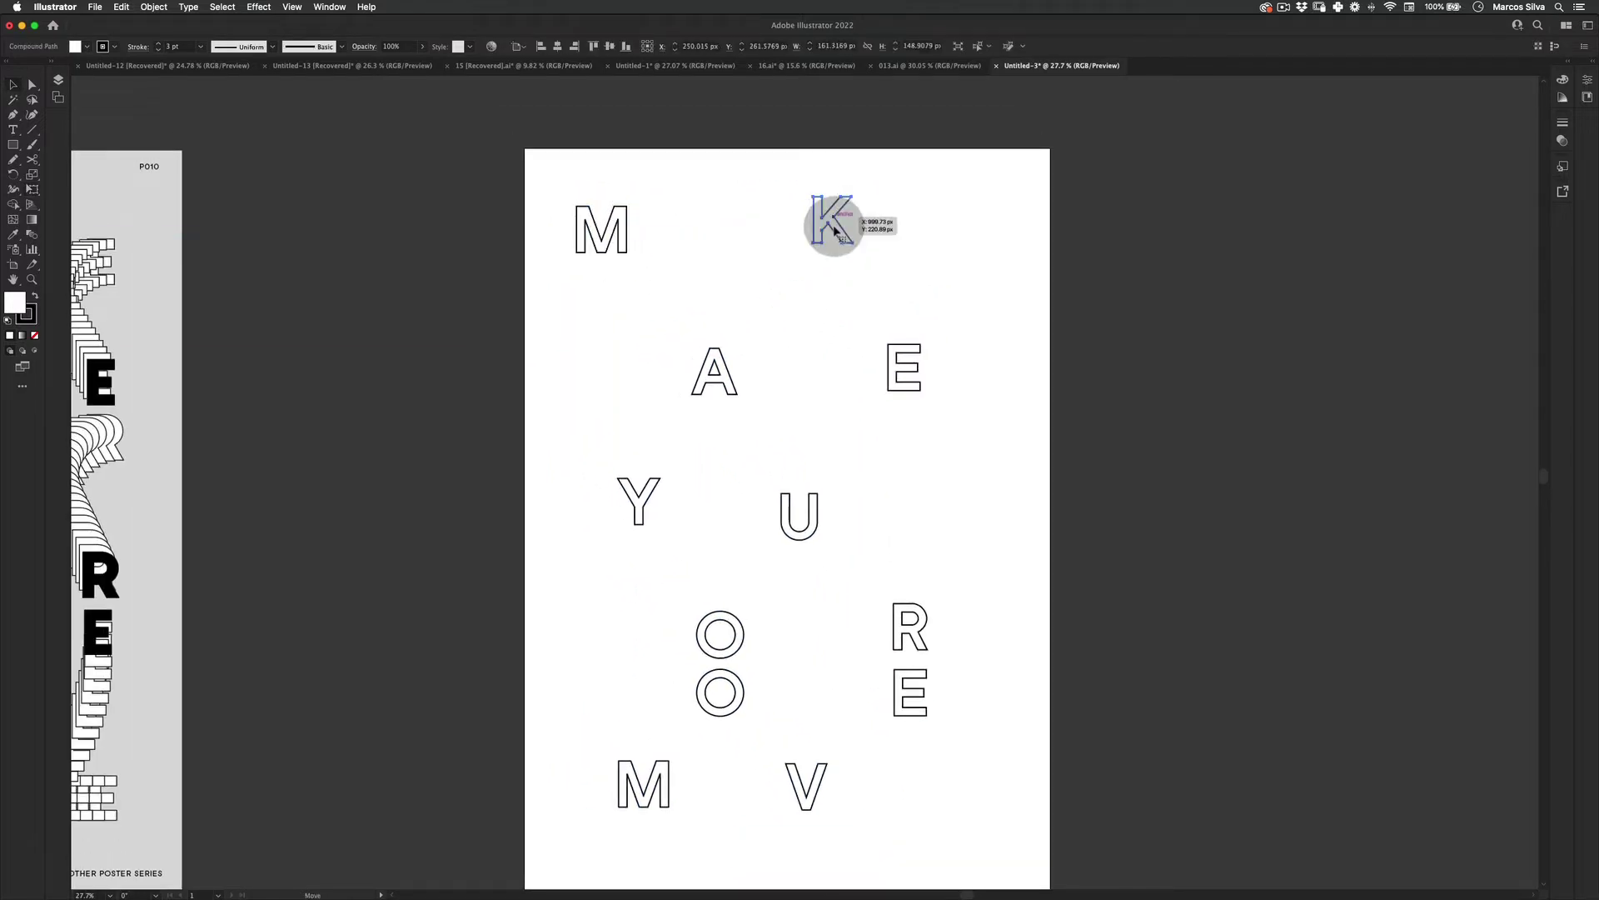
{"action": "left_click", "coordinate": [907, 389]}
{"action": "left_click_drag", "start_coordinate": [907, 389], "coordinate": [992, 345]}
{"action": "left_click_drag", "start_coordinate": [714, 377], "coordinate": [721, 328]}
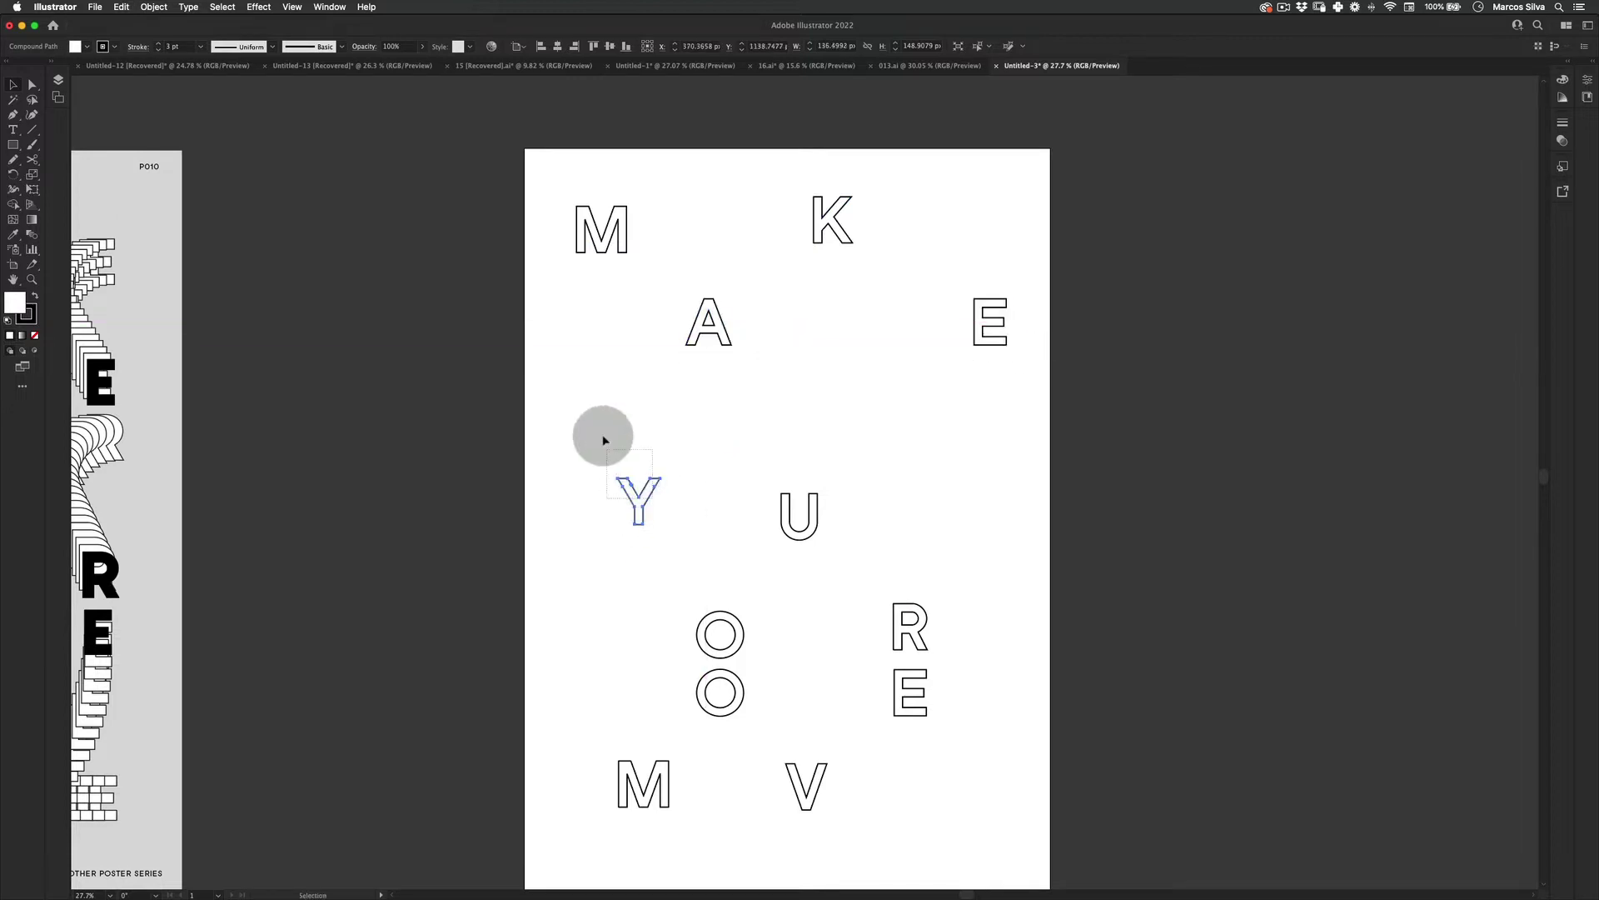
- Raise the letters of YOUR below MAKE and spread them wider, placing Y under M, O under A, U under K and R under E
{"action": "left_click", "coordinate": [658, 479]}
{"action": "left_click_drag", "start_coordinate": [653, 489], "coordinate": [623, 428]}
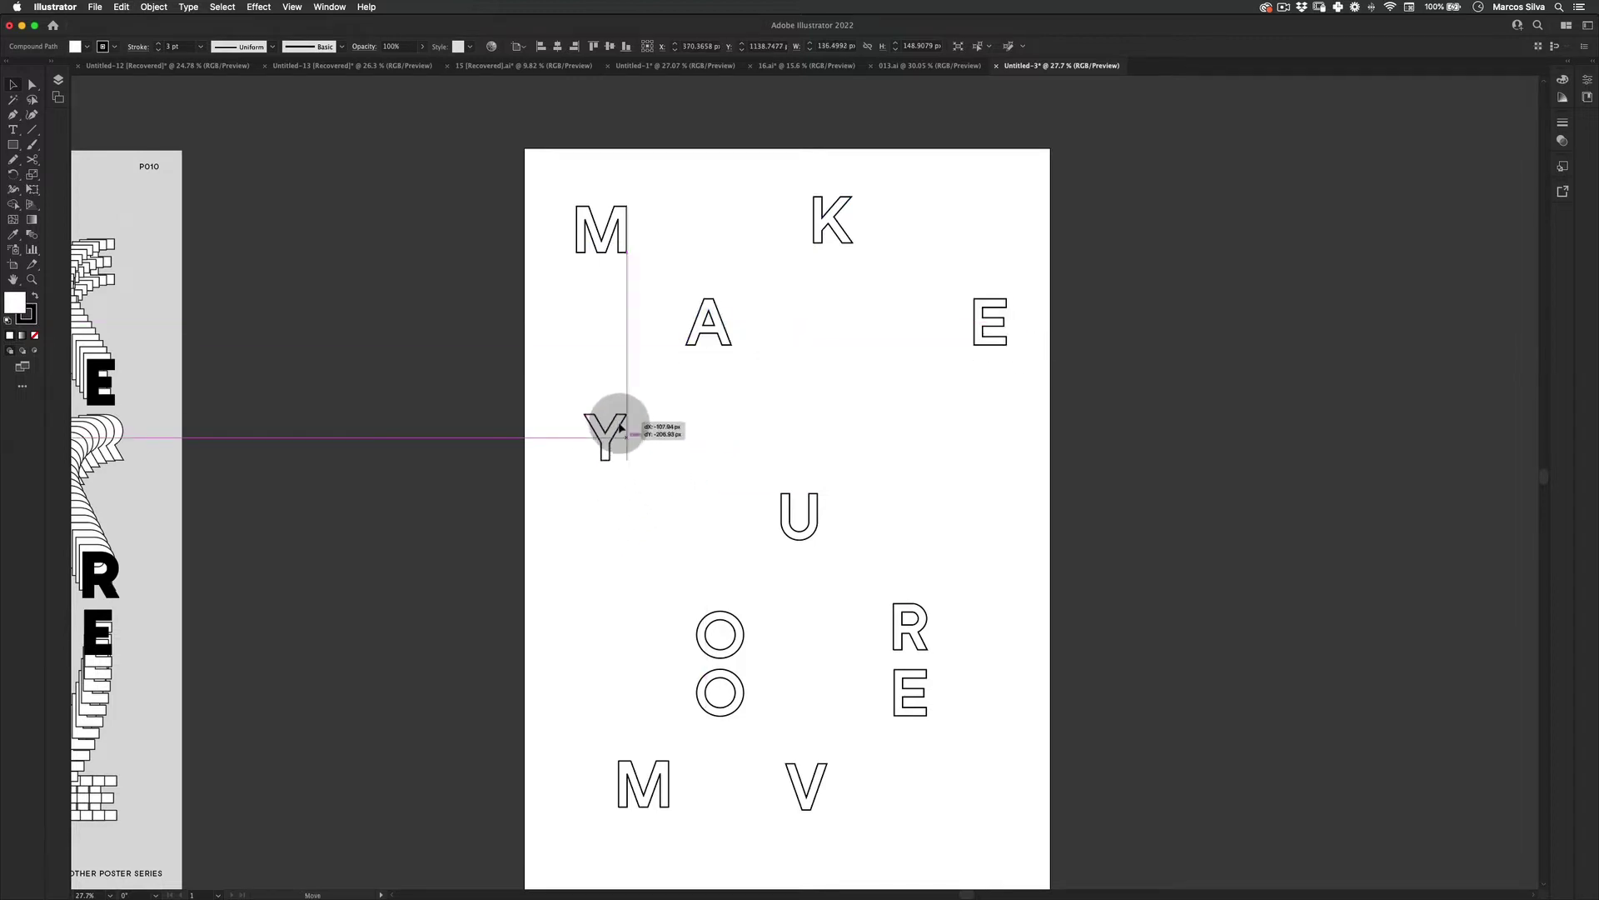
{"action": "left_click", "coordinate": [790, 514]}
{"action": "left_click_drag", "start_coordinate": [741, 613], "coordinate": [736, 524]}
{"action": "left_click_drag", "start_coordinate": [821, 500], "coordinate": [854, 429]}
{"action": "key", "text": "v"}
{"action": "left_click_drag", "start_coordinate": [923, 628], "coordinate": [1003, 543]}
{"action": "left_click", "coordinate": [928, 600]}
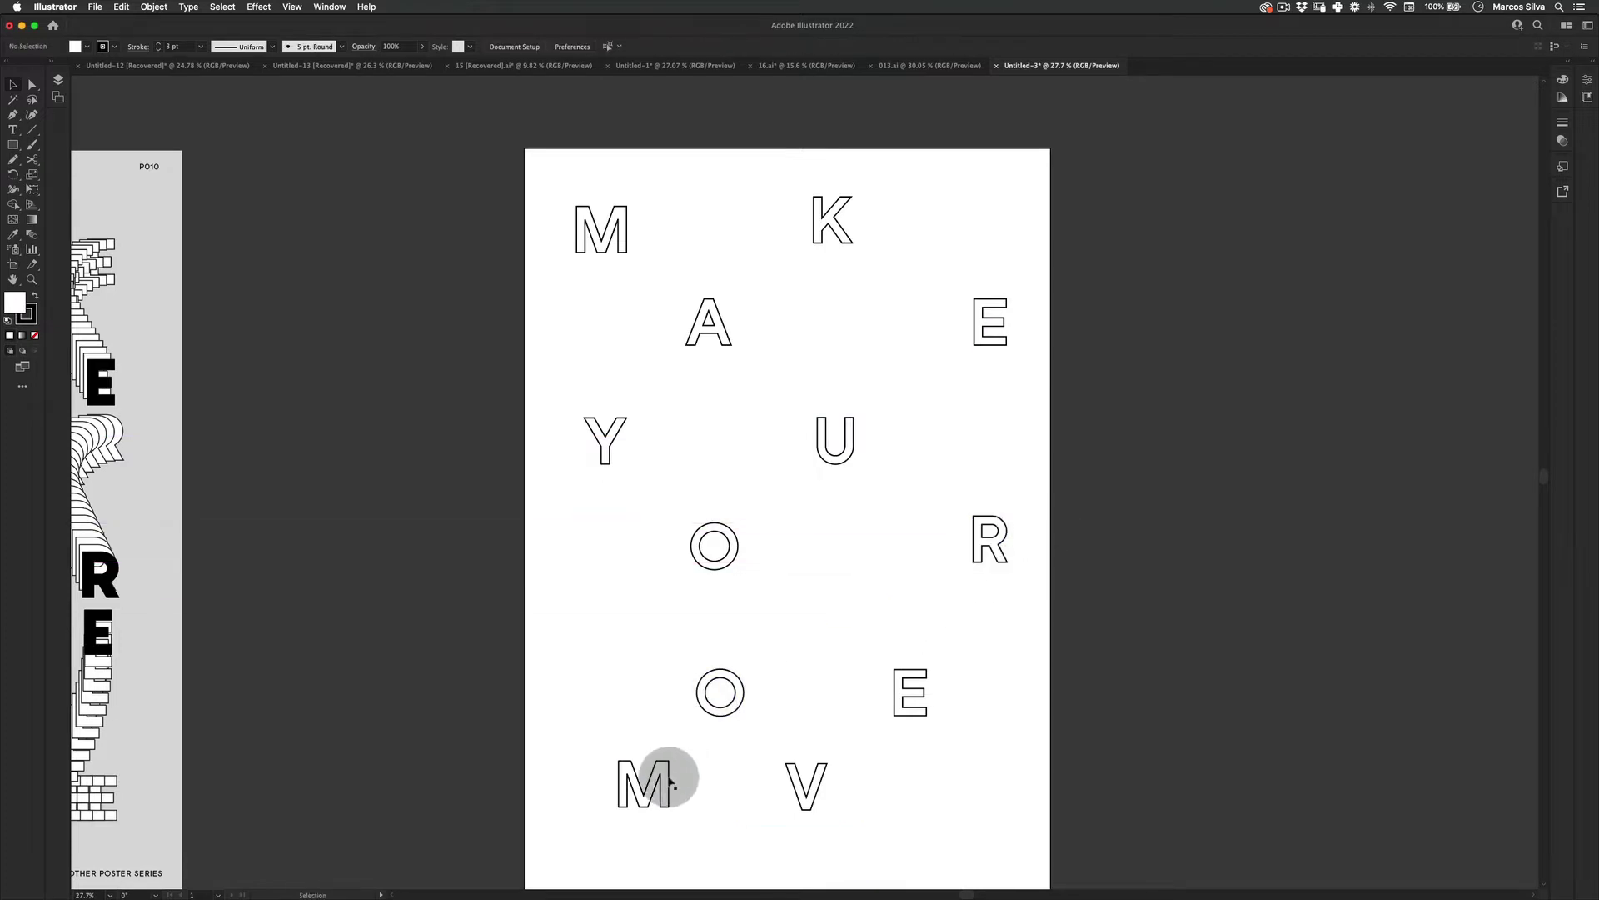
- Spread the letters of MOVE wider across the lower artboard, roughly lining them up with the columns above, and deselect them
{"action": "mouse_move", "coordinate": [630, 771]}
{"action": "left_mouse_down"}
{"action": "mouse_move", "coordinate": [613, 750]}
{"action": "mouse_move", "coordinate": [630, 791]}
{"action": "left_mouse_up"}
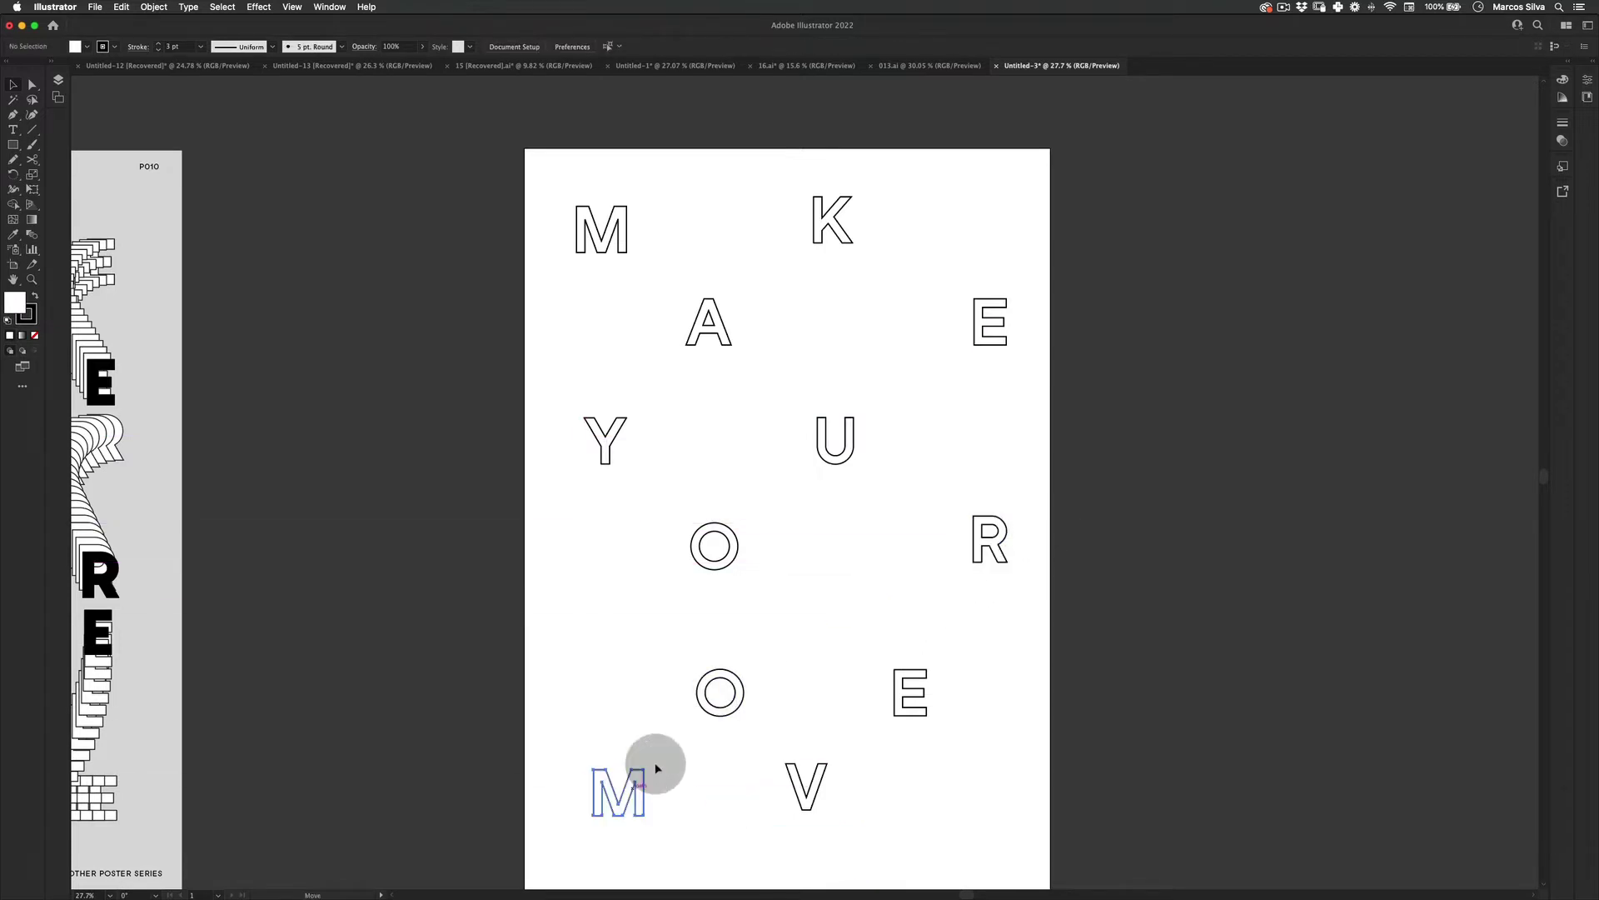
{"action": "key", "text": "space"}
{"action": "left_click_drag", "start_coordinate": [757, 654], "coordinate": [710, 622]}
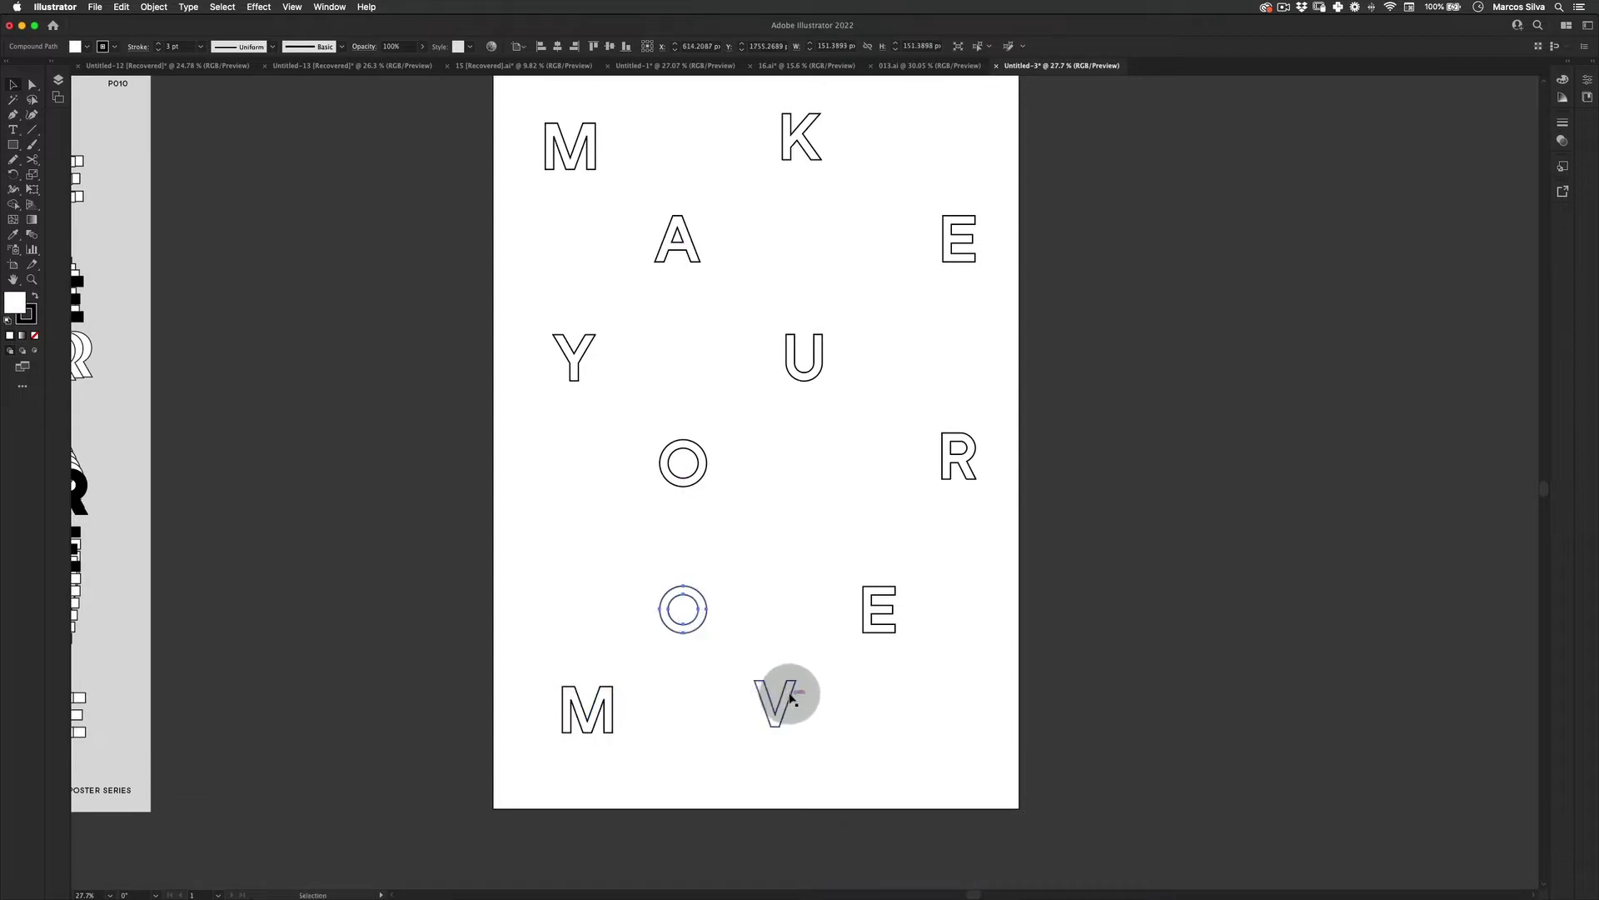
{"action": "left_click_drag", "start_coordinate": [786, 689], "coordinate": [817, 704]}
{"action": "left_click_drag", "start_coordinate": [893, 633], "coordinate": [963, 647]}
{"action": "key", "text": "v"}
{"action": "left_click_drag", "start_coordinate": [877, 408], "coordinate": [823, 448]}
{"action": "key", "text": "v"}
{"action": "left_click", "coordinate": [979, 293]}
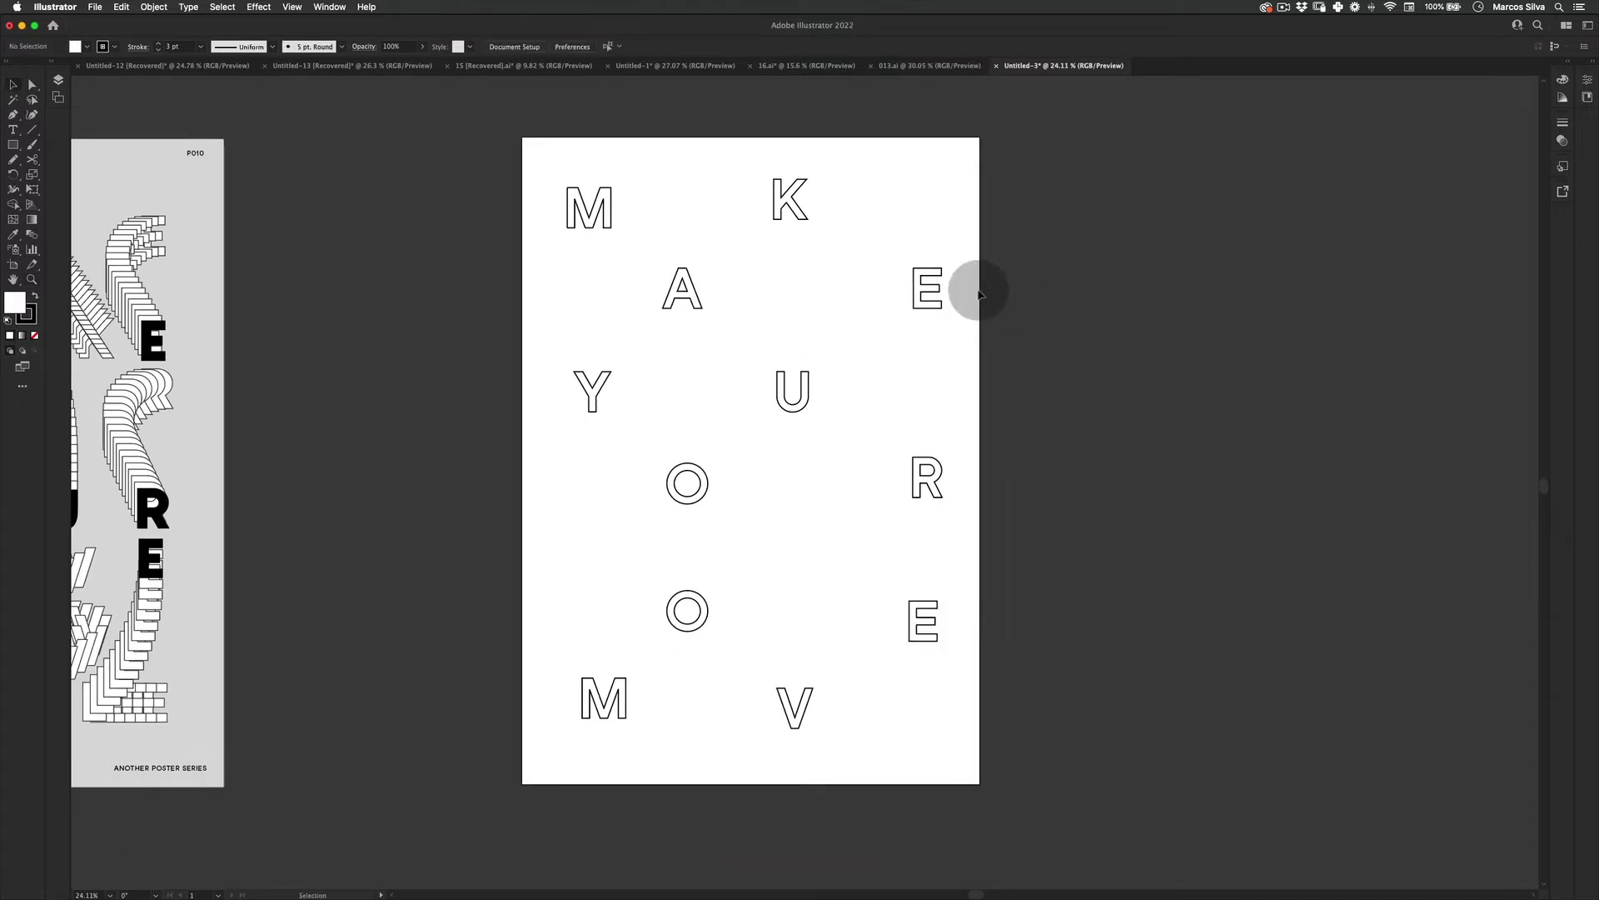
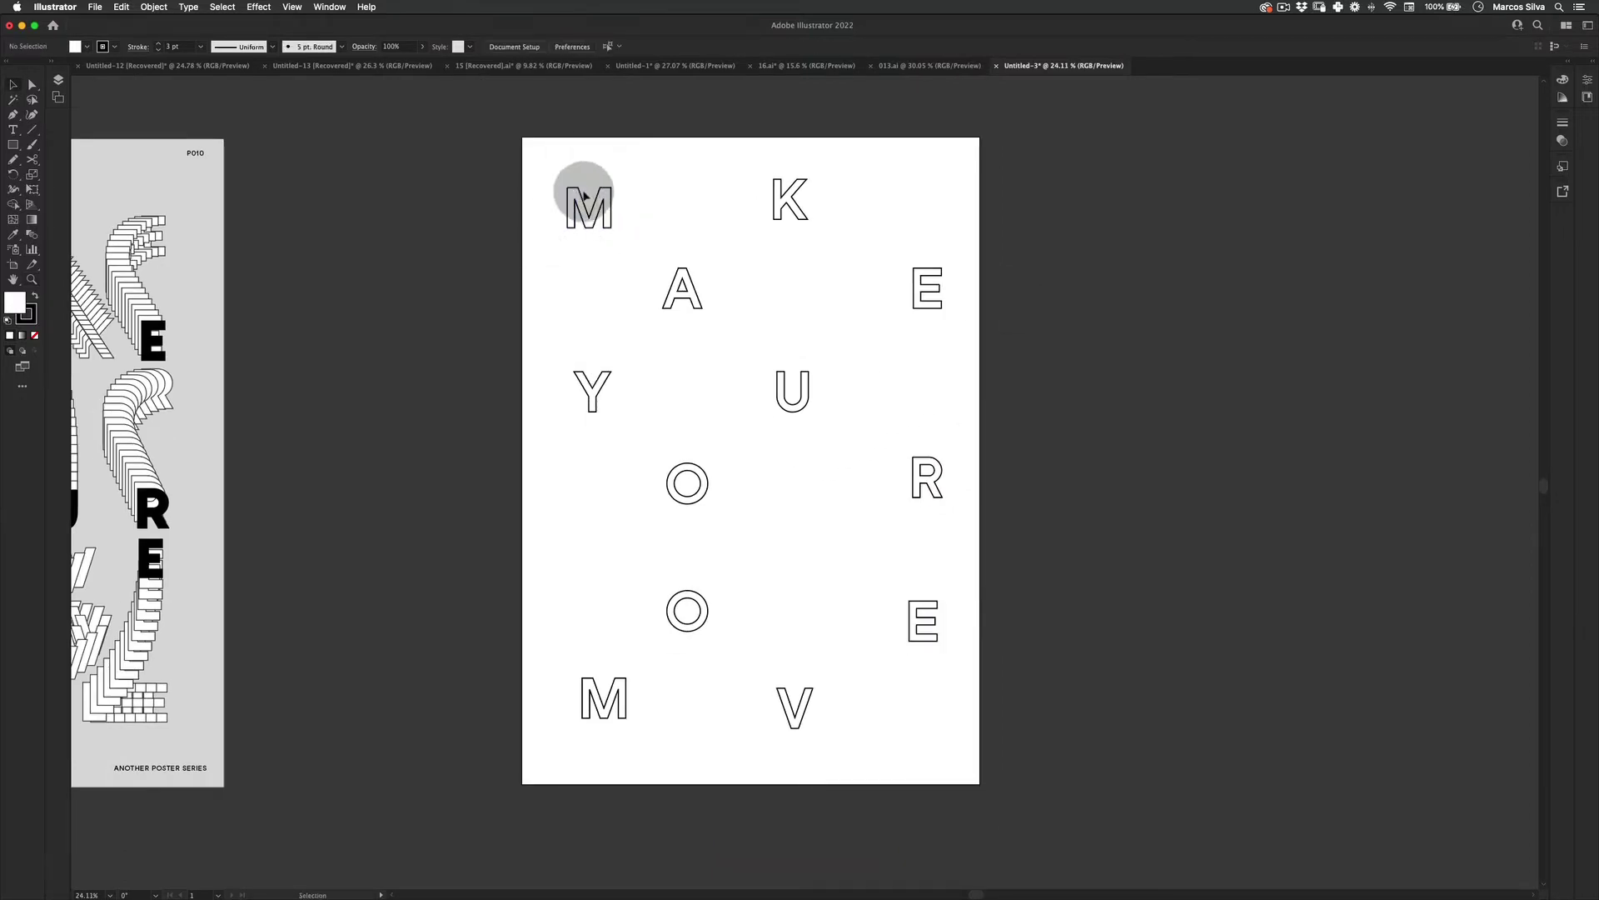
- Duplicate the M of MAKE straight down and make a blend between the two copies
{"action": "left_click_drag", "start_coordinate": [588, 204], "coordinate": [631, 200]}
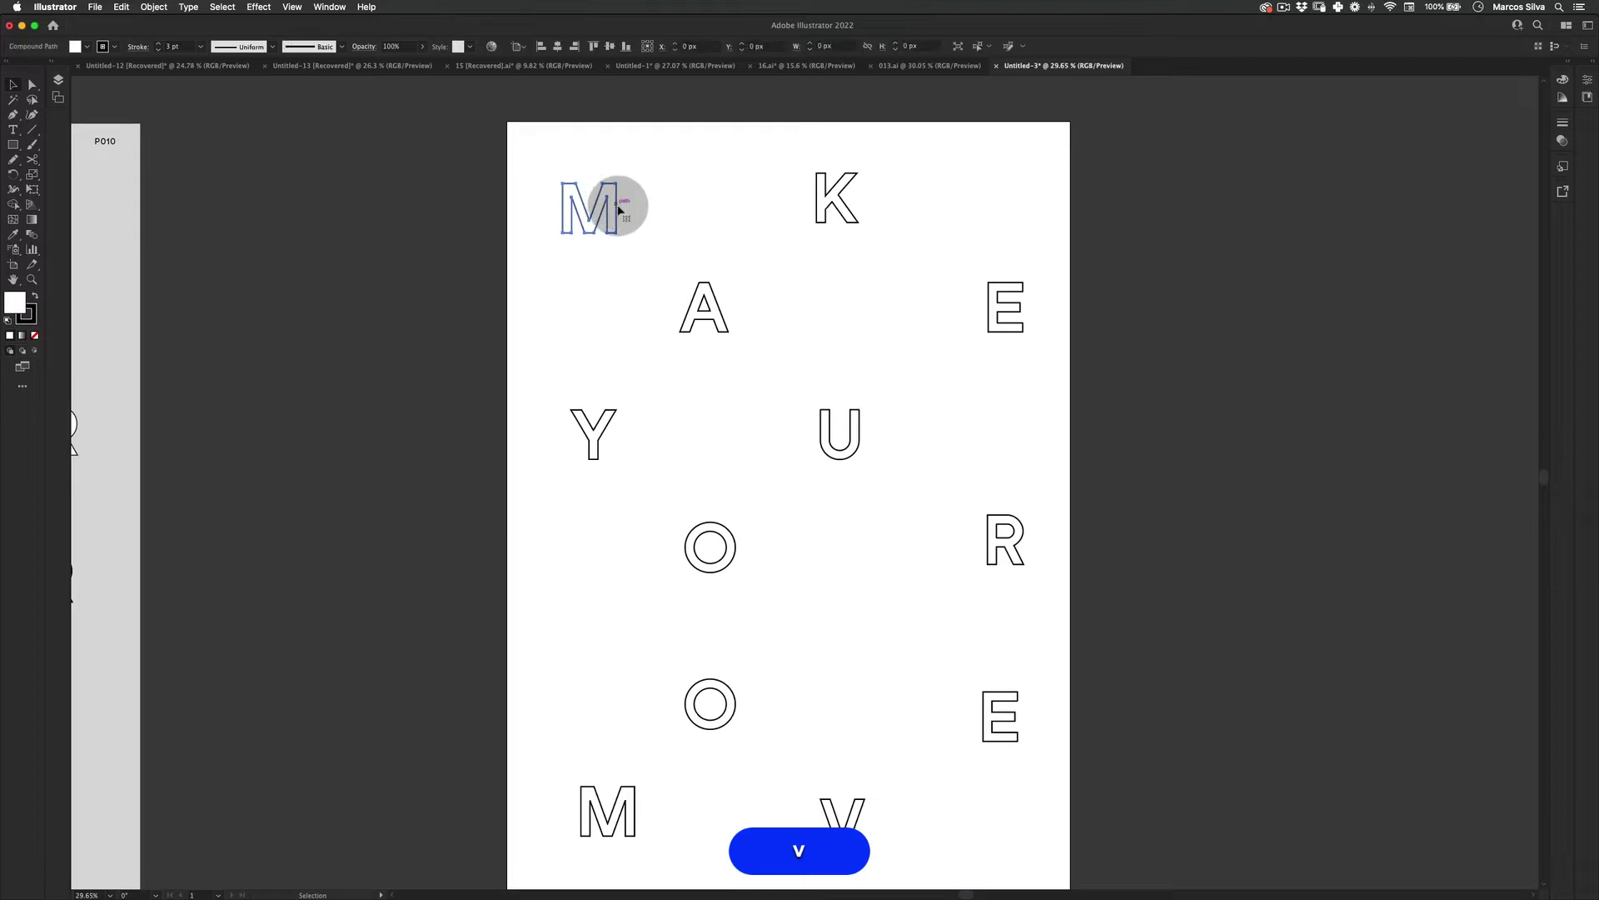
{"action": "left_click", "coordinate": [561, 167]}
{"action": "left_click", "coordinate": [123, 6]}
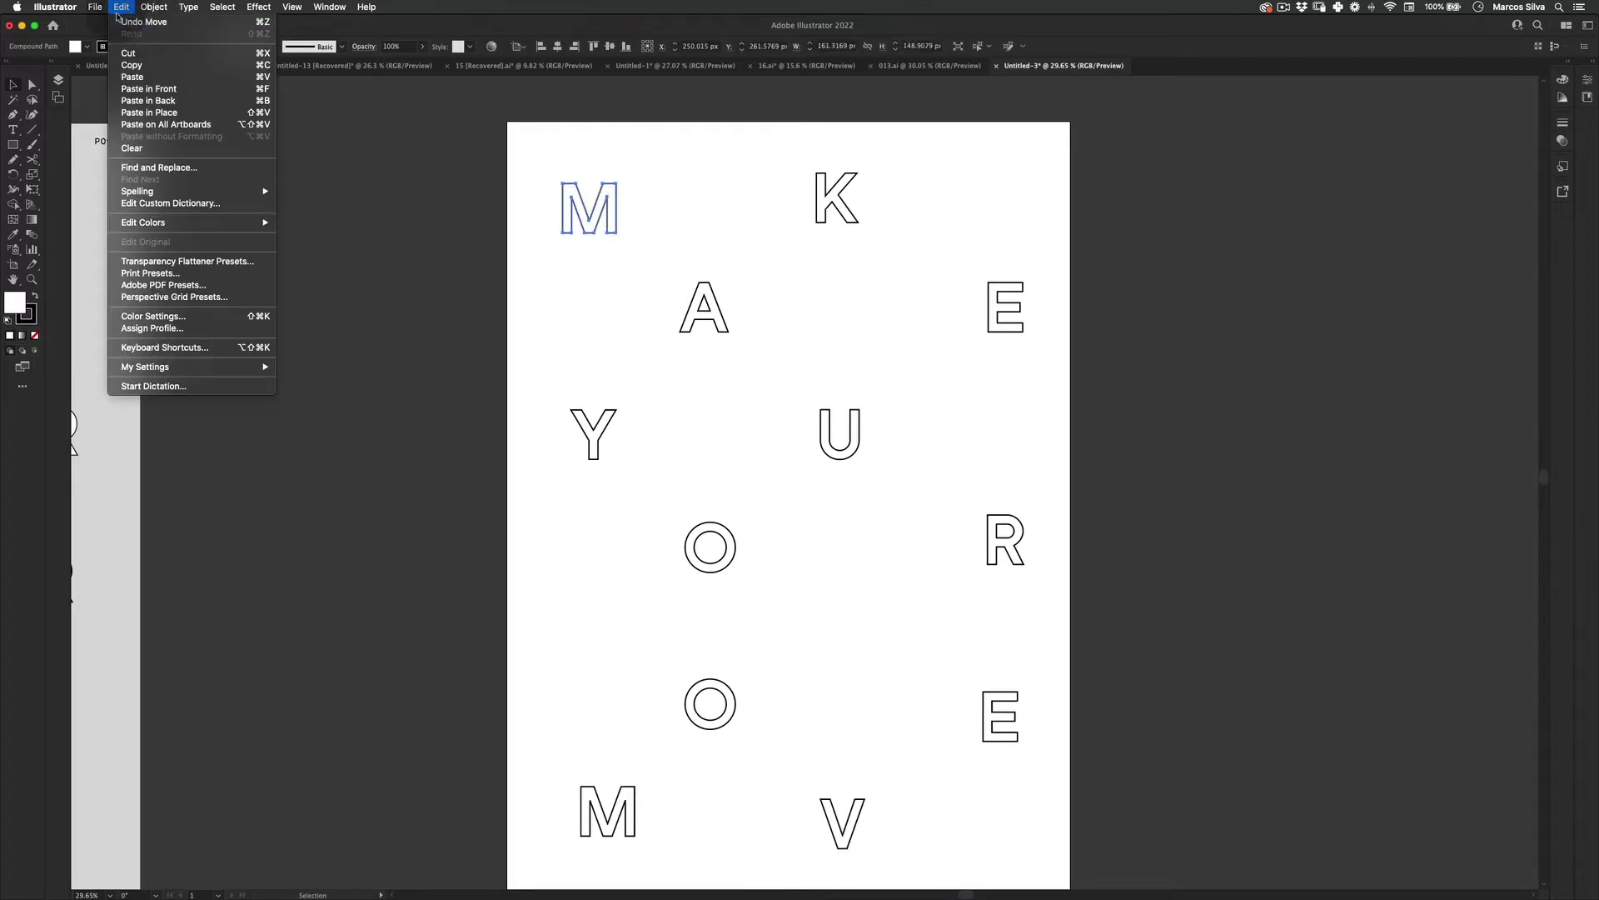
{"action": "left_click", "coordinate": [185, 114]}
{"action": "key", "text": "v"}
{"action": "left_click_drag", "start_coordinate": [607, 194], "coordinate": [607, 353]}
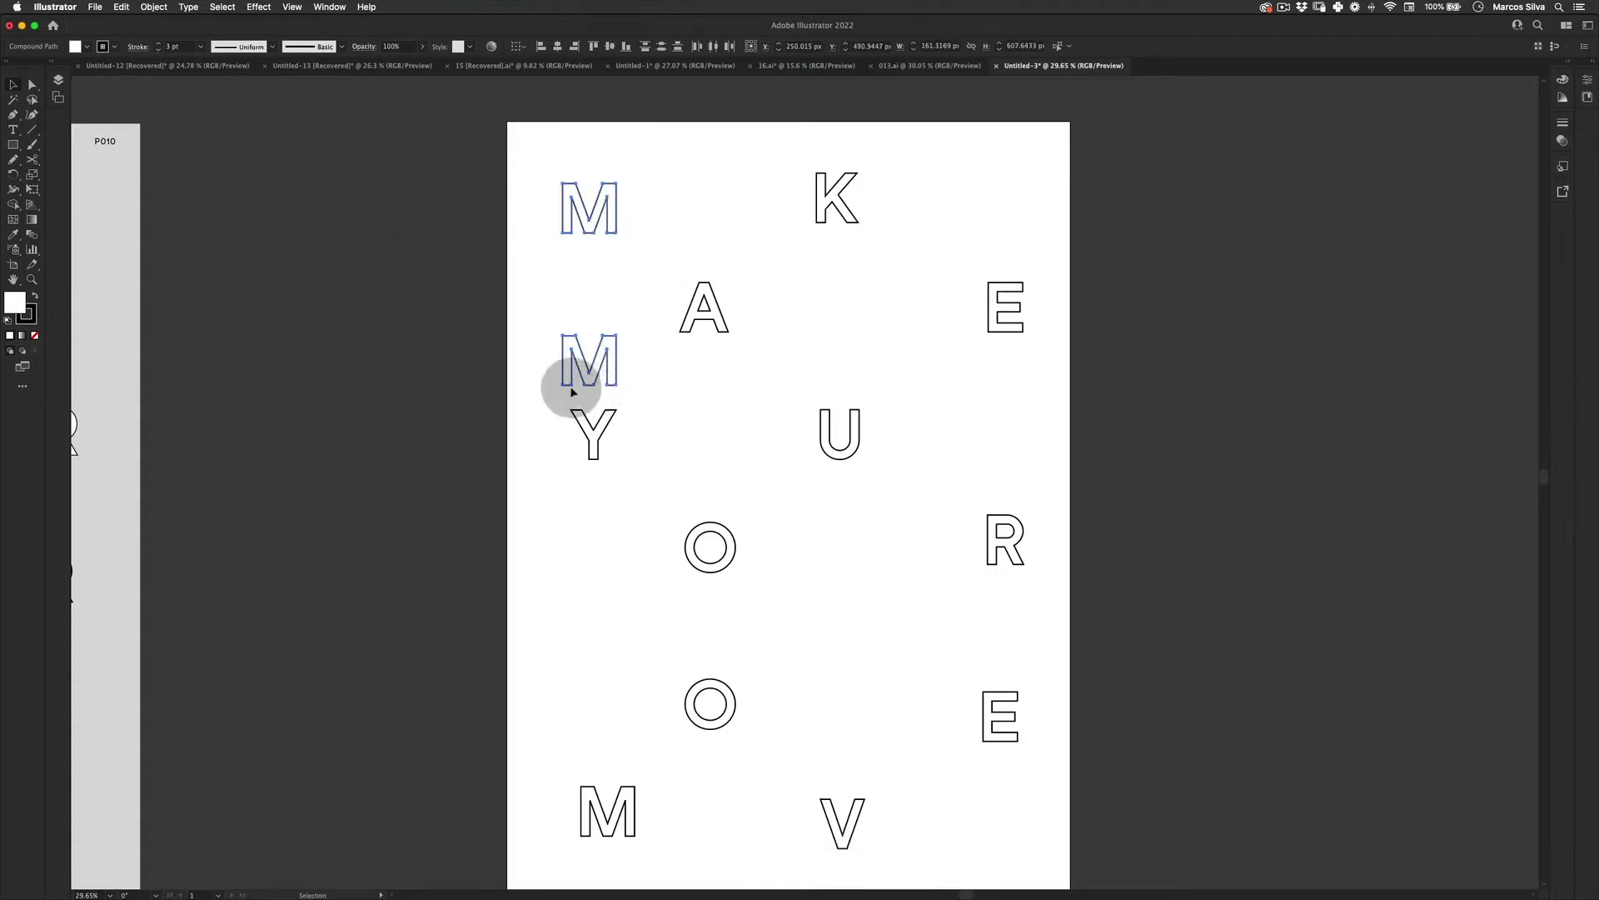
{"action": "left_click", "coordinate": [154, 7]}
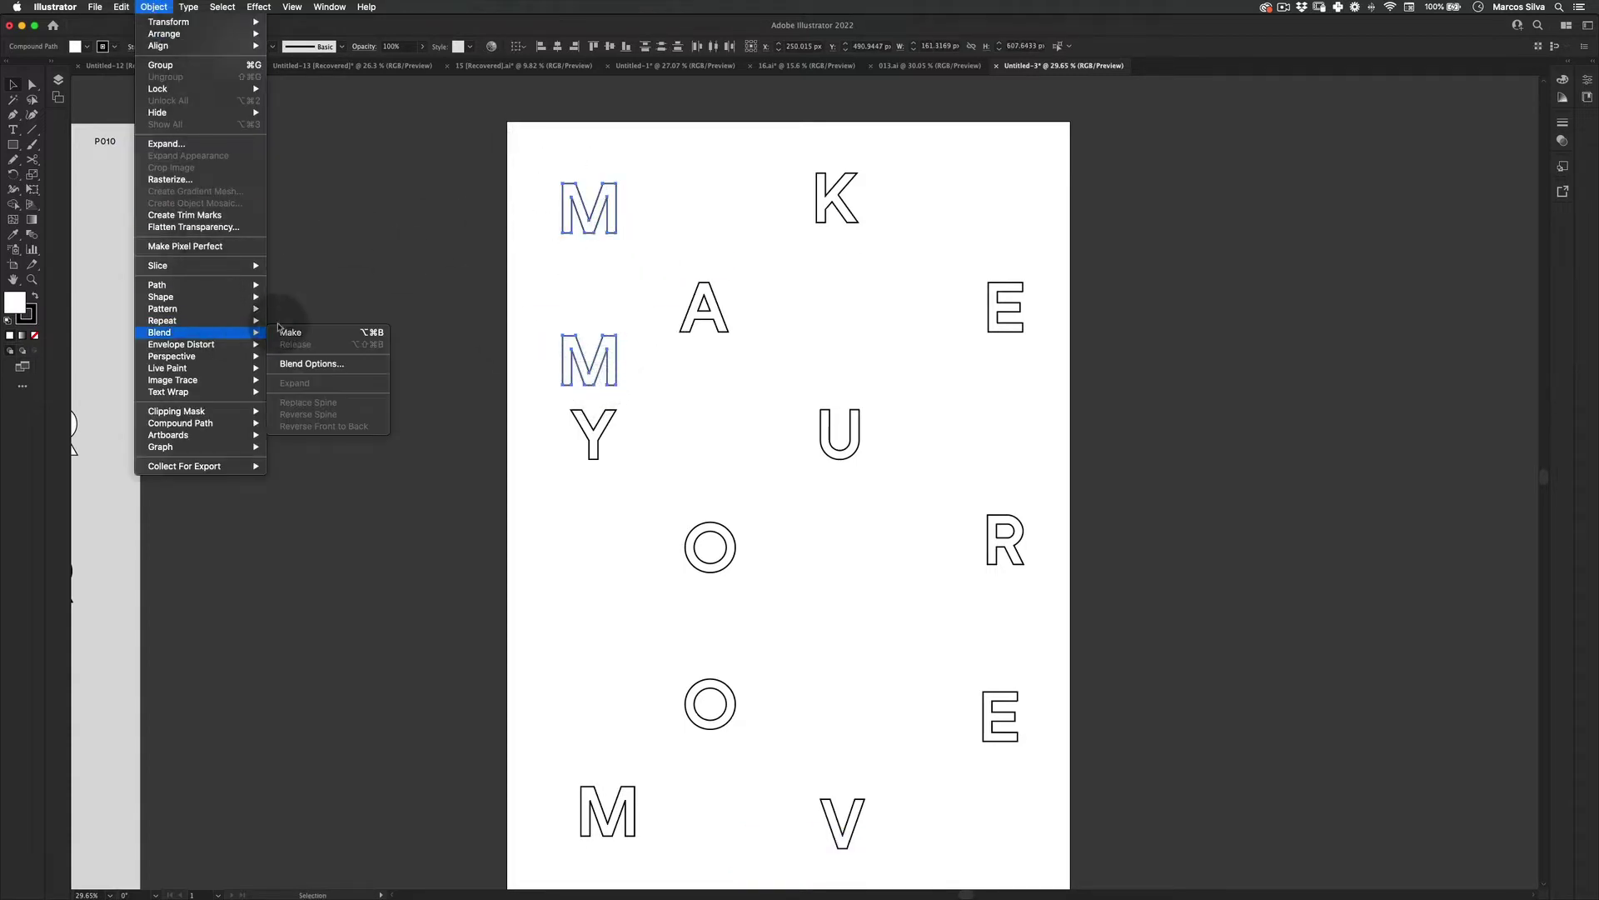
{"action": "left_click", "coordinate": [296, 331]}
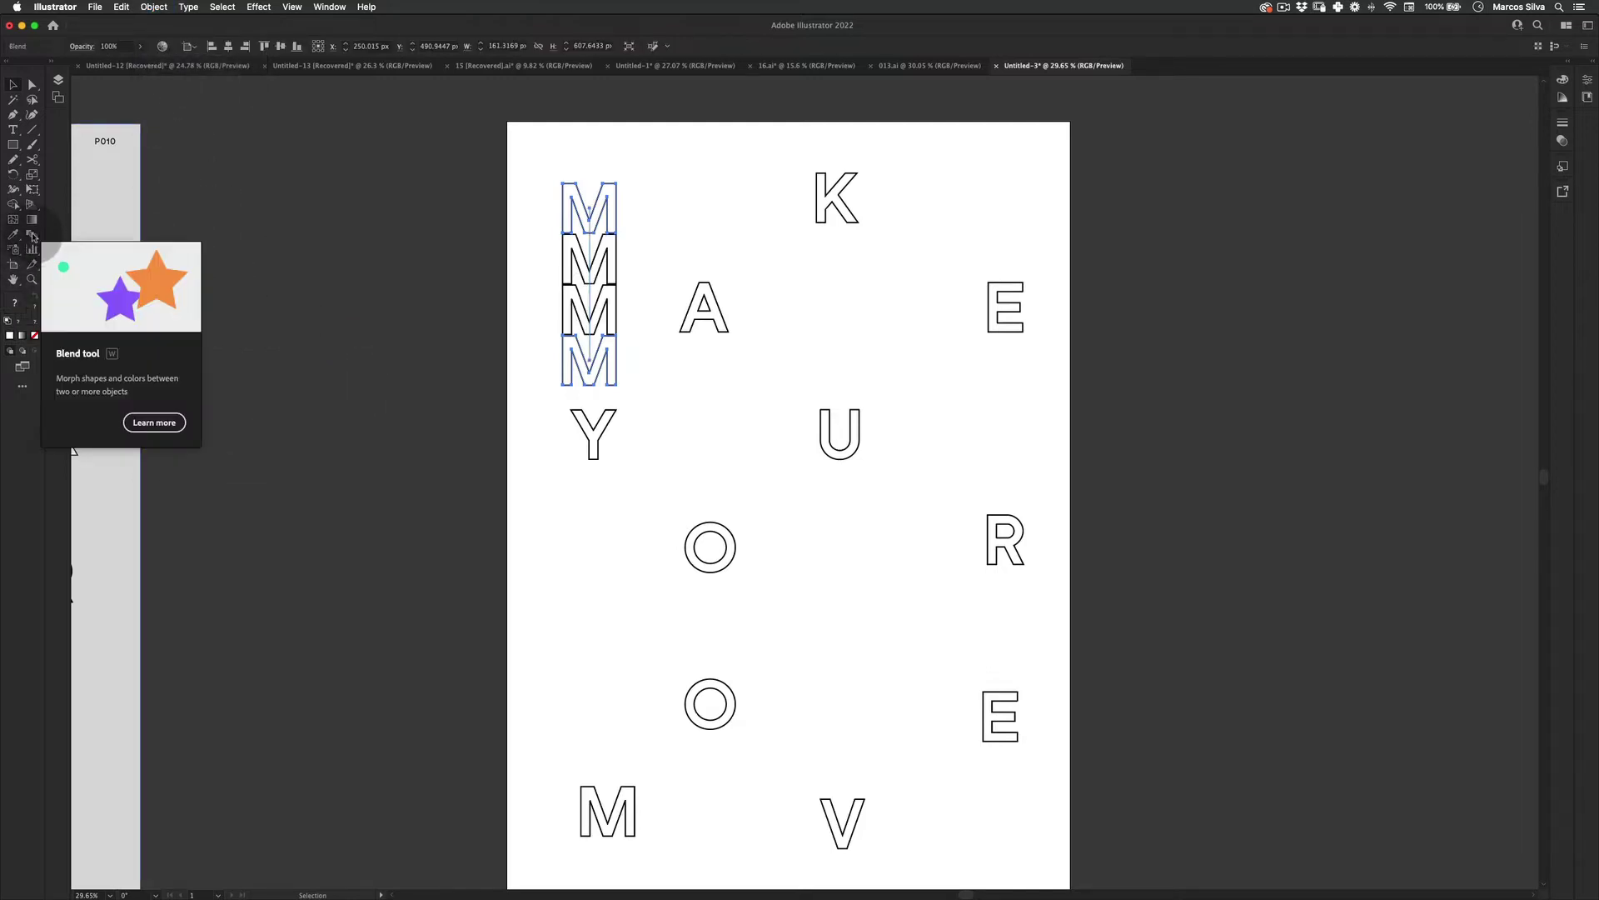
- Set the M blend's spacing to Specified Steps with 20 steps and deselect it
{"action": "double_click", "coordinate": [32, 236]}
{"action": "left_click", "coordinate": [790, 431]}
{"action": "left_click", "coordinate": [786, 459]}
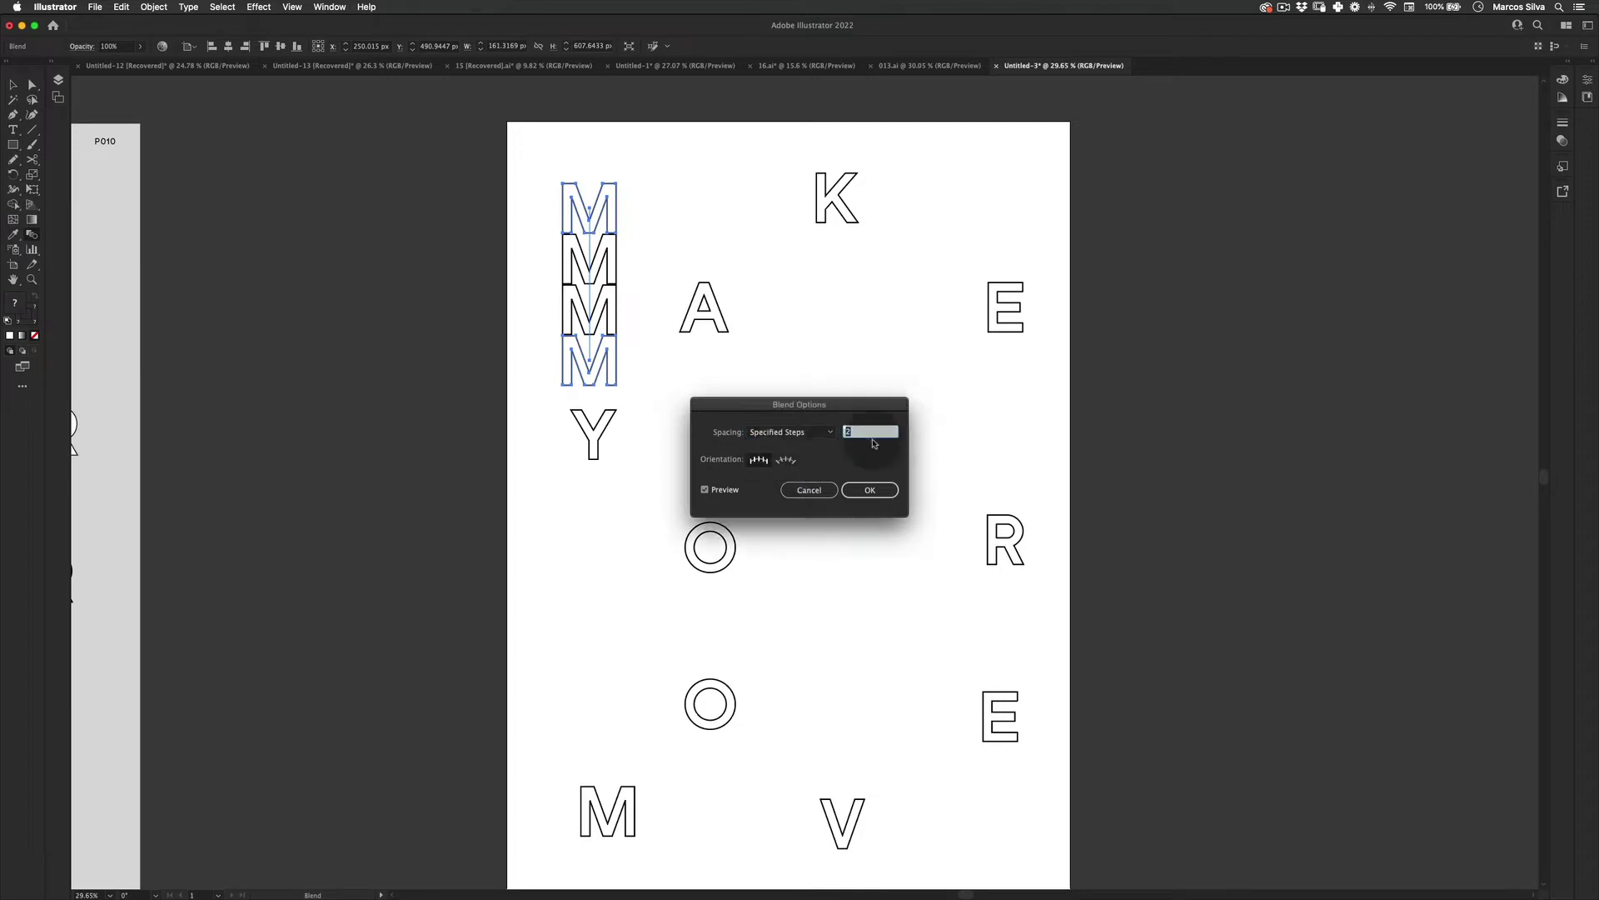
{"action": "key", "text": "shift+Up"}
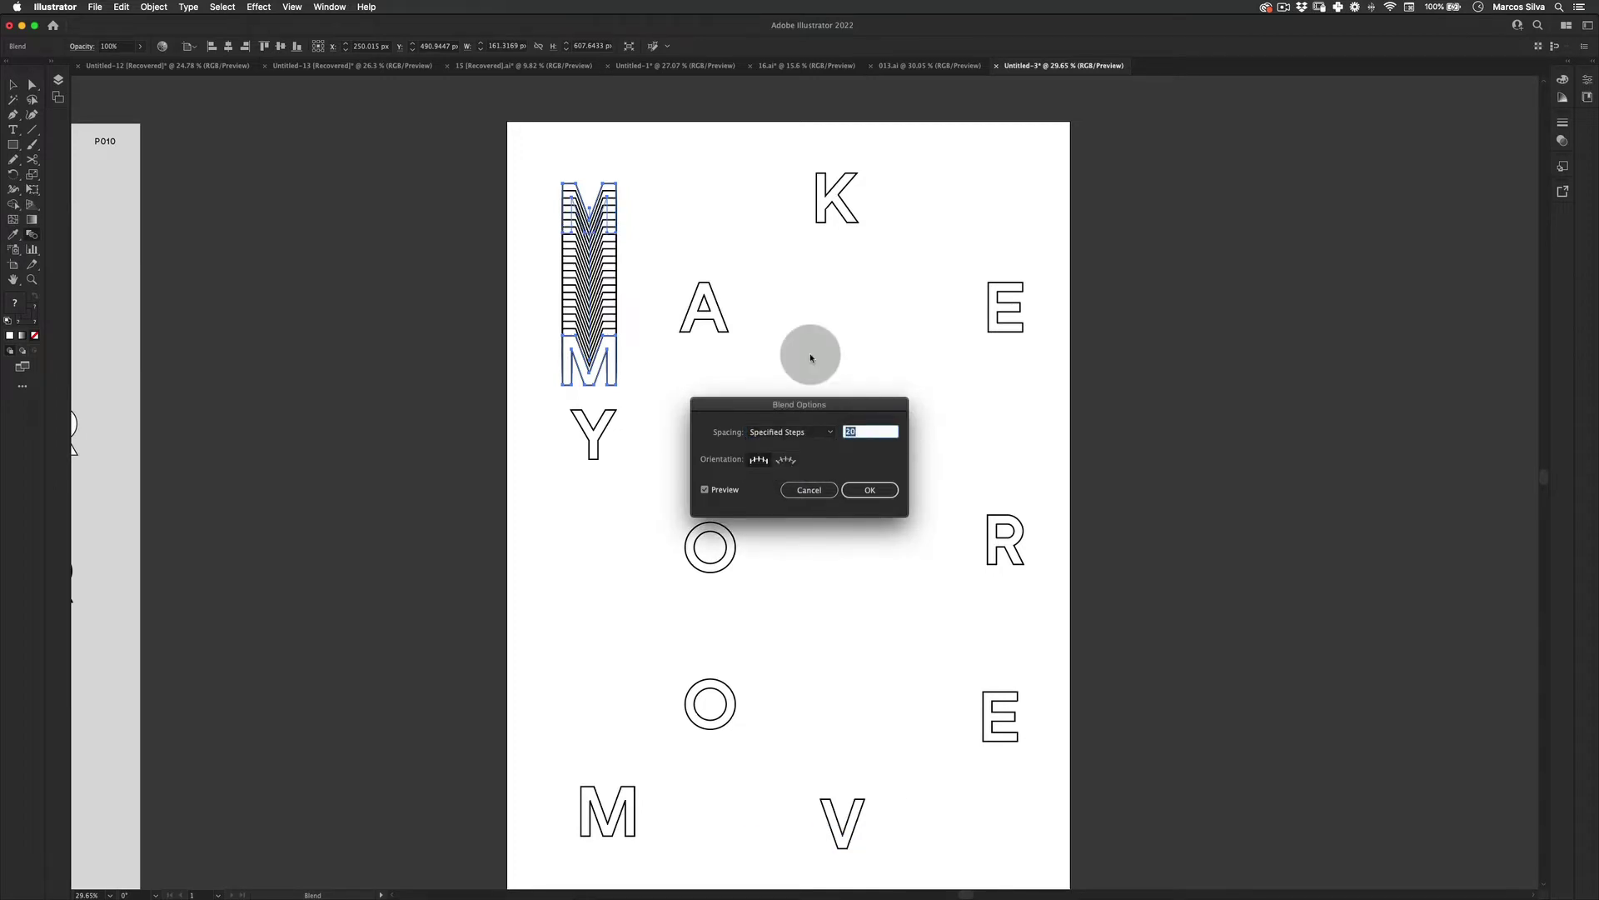
{"action": "left_click", "coordinate": [870, 490]}
{"action": "key", "text": "v"}
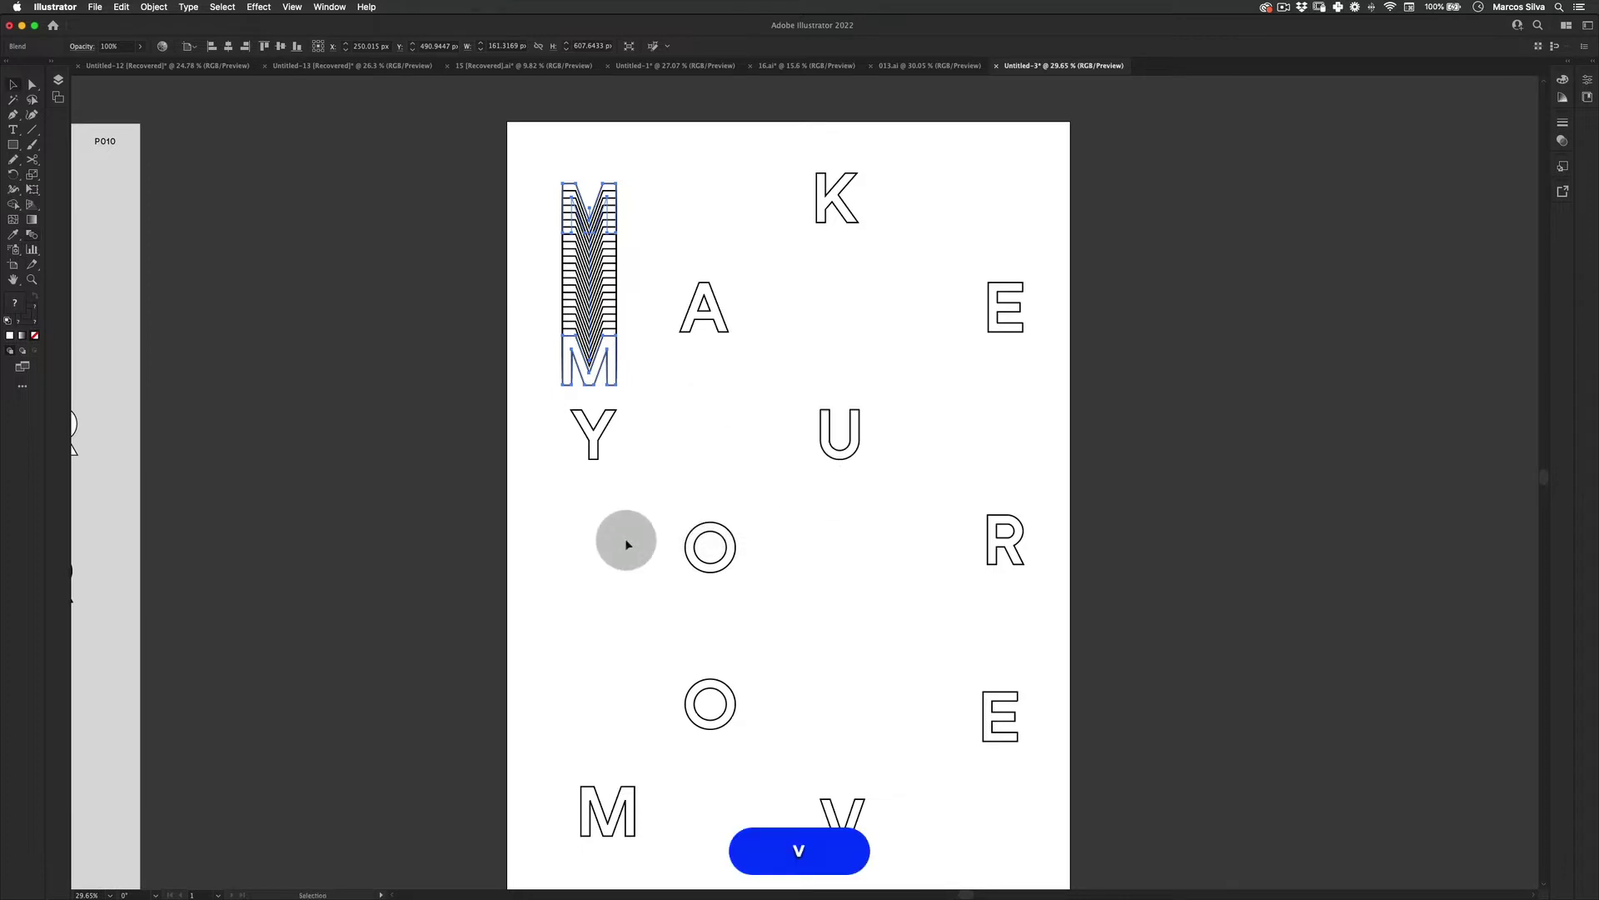
{"action": "left_click", "coordinate": [375, 494]}
- Duplicate the A of MAKE straight down and make a blend between the two copies
{"action": "left_click_drag", "start_coordinate": [733, 323], "coordinate": [733, 479]}
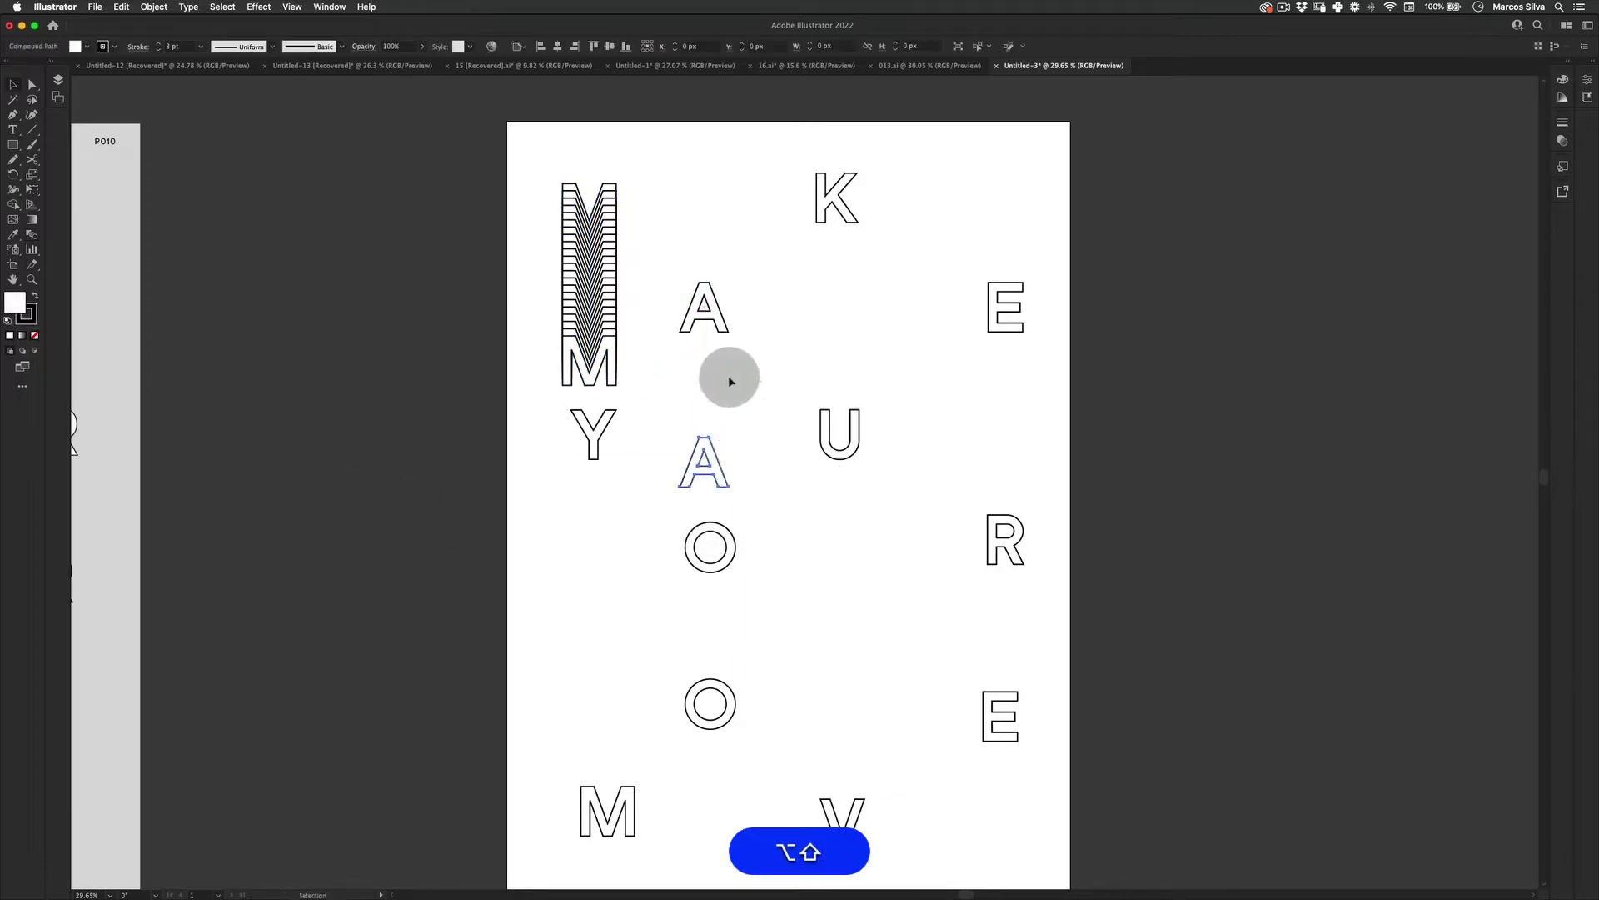
{"action": "left_click", "coordinate": [154, 7]}
{"action": "mouse_move", "coordinate": [237, 325]}
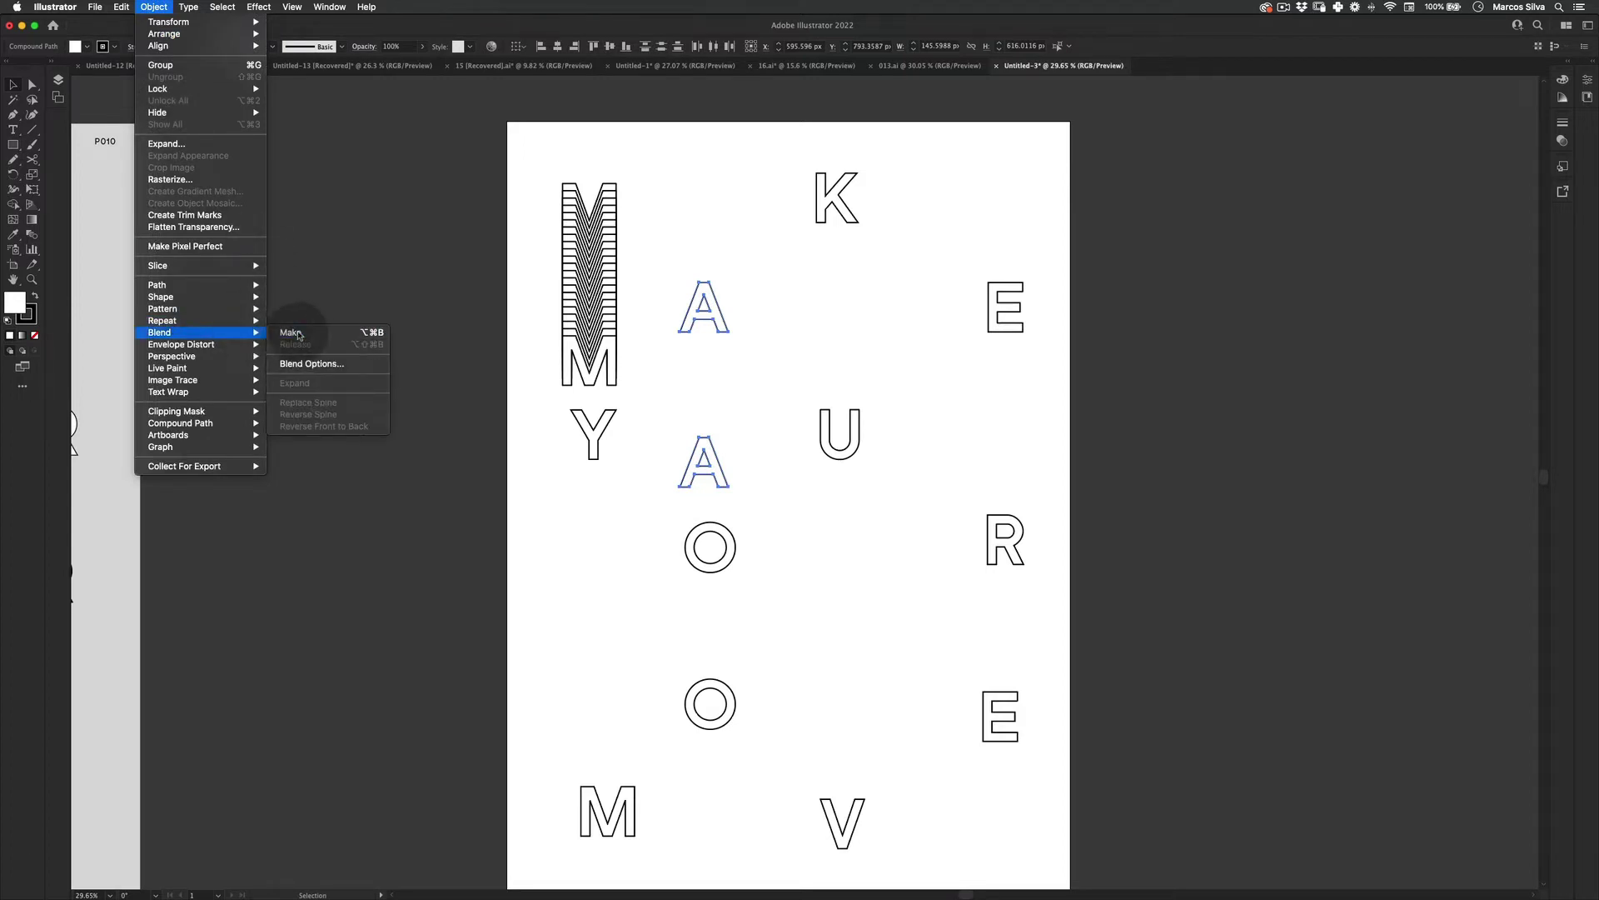
{"action": "left_click", "coordinate": [291, 333]}
- Set the A blend to 20 specified steps, move it up slightly and deselect it
{"action": "double_click", "coordinate": [31, 236]}
{"action": "left_click", "coordinate": [791, 432]}
{"action": "left_click", "coordinate": [837, 448]}
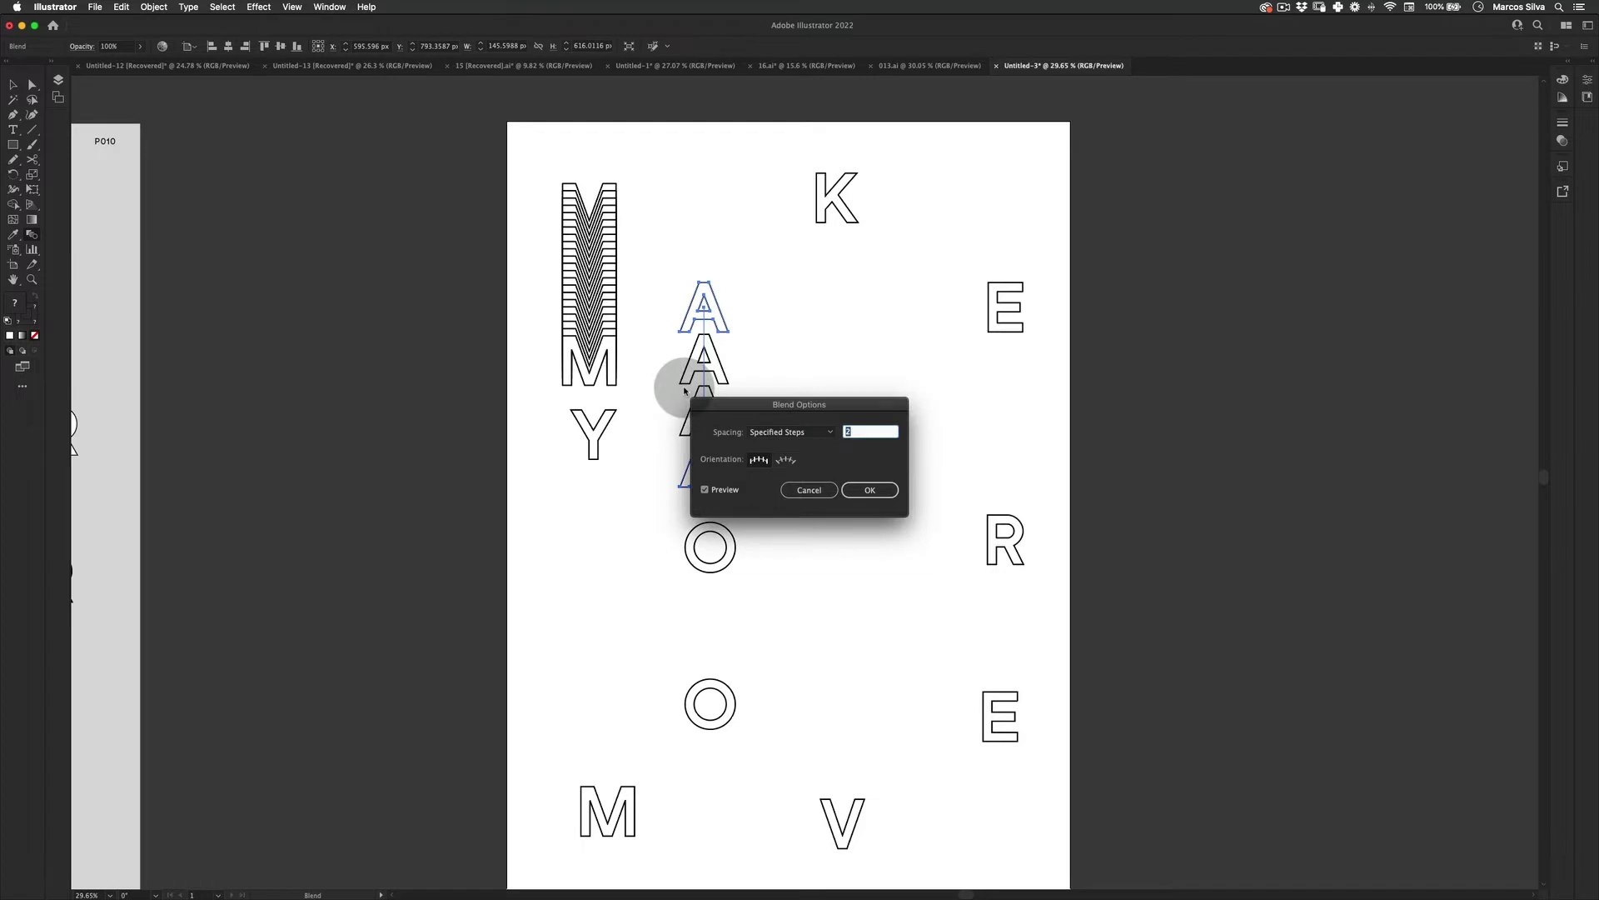
{"action": "type", "text": "20"}
{"action": "key", "text": "Return"}
{"action": "left_click", "coordinate": [535, 481]}
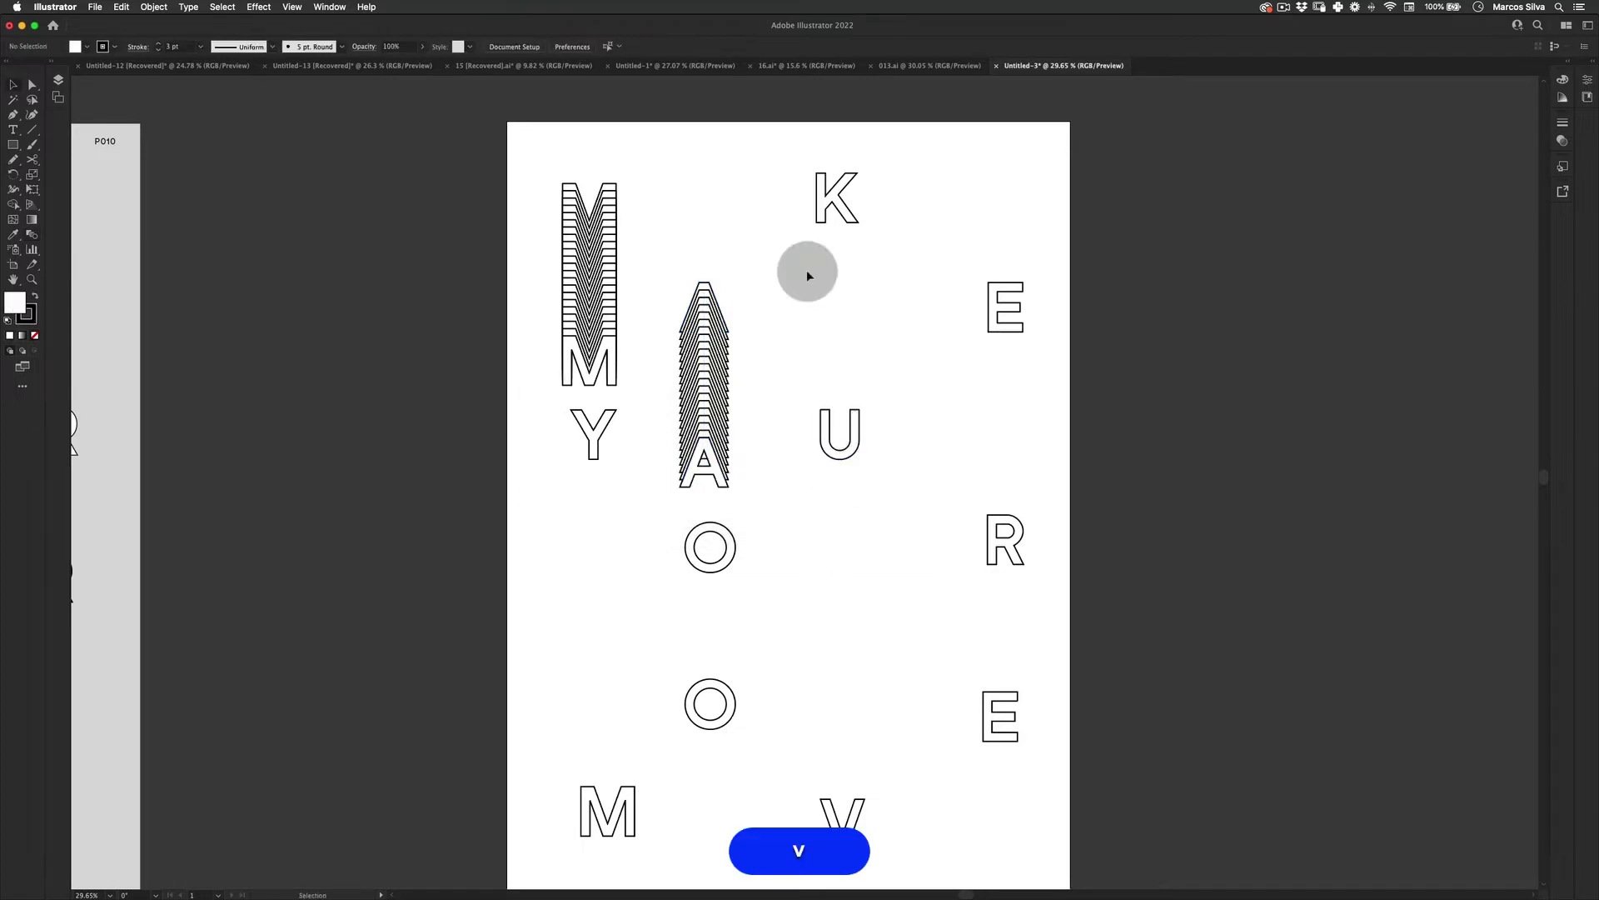
{"action": "left_click_drag", "start_coordinate": [706, 359], "coordinate": [707, 315]}
{"action": "left_click", "coordinate": [491, 478]}
- Duplicate the K of MAKE straight down and blend the two copies into a dense vertical trail
{"action": "left_click_drag", "start_coordinate": [807, 142], "coordinate": [840, 356]}
{"action": "left_click", "coordinate": [153, 7]}
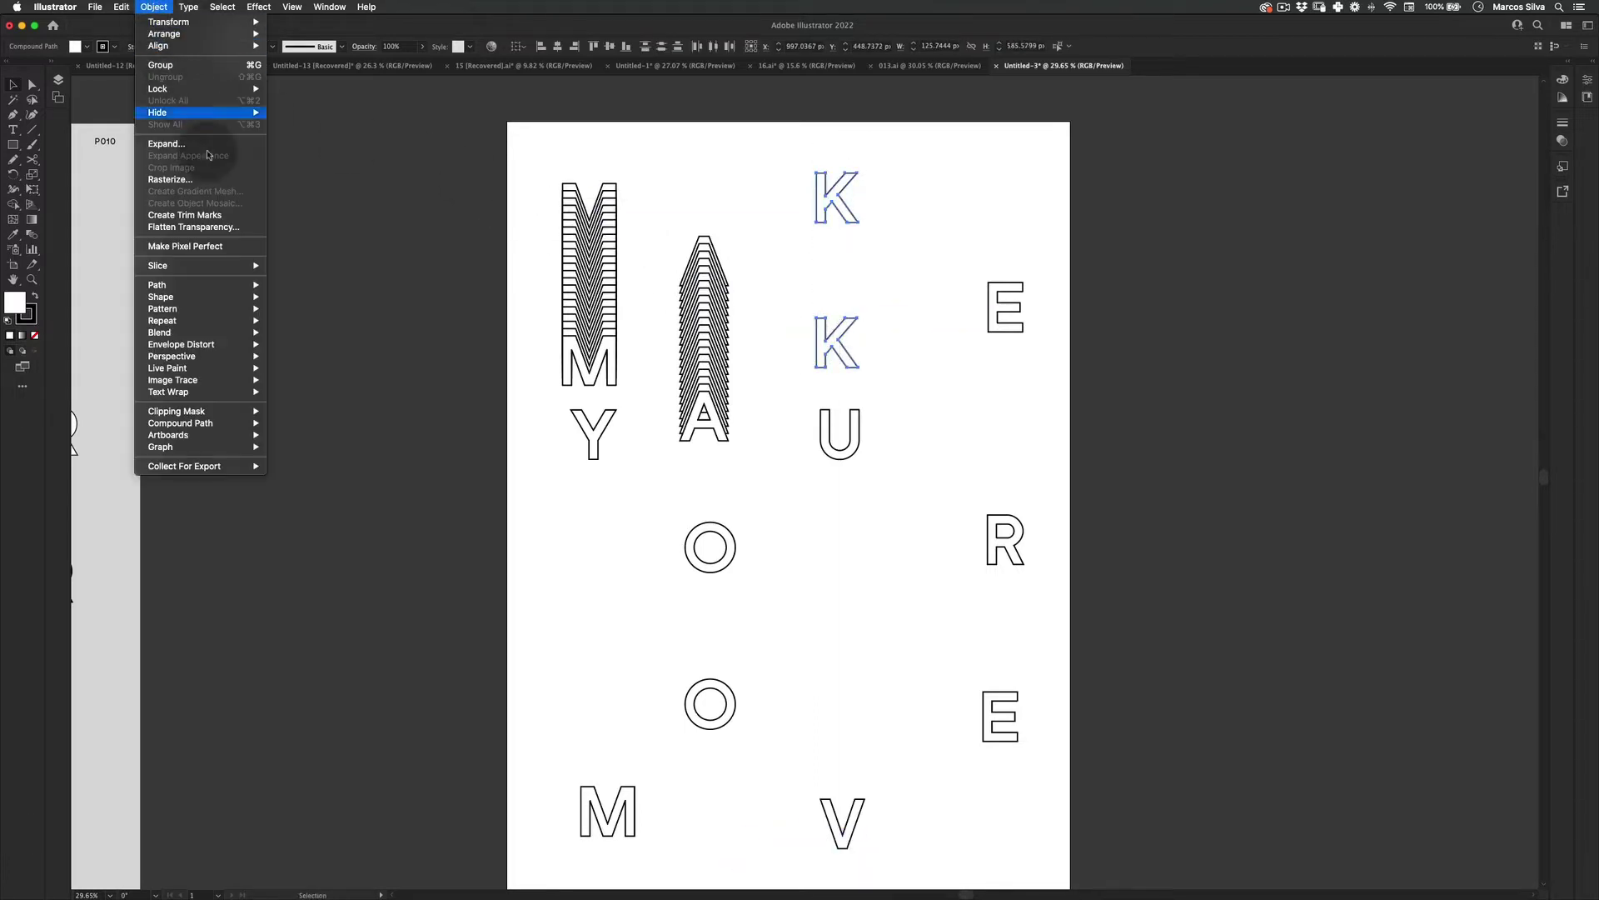
{"action": "mouse_move", "coordinate": [250, 334]}
{"action": "left_click", "coordinate": [321, 332]}
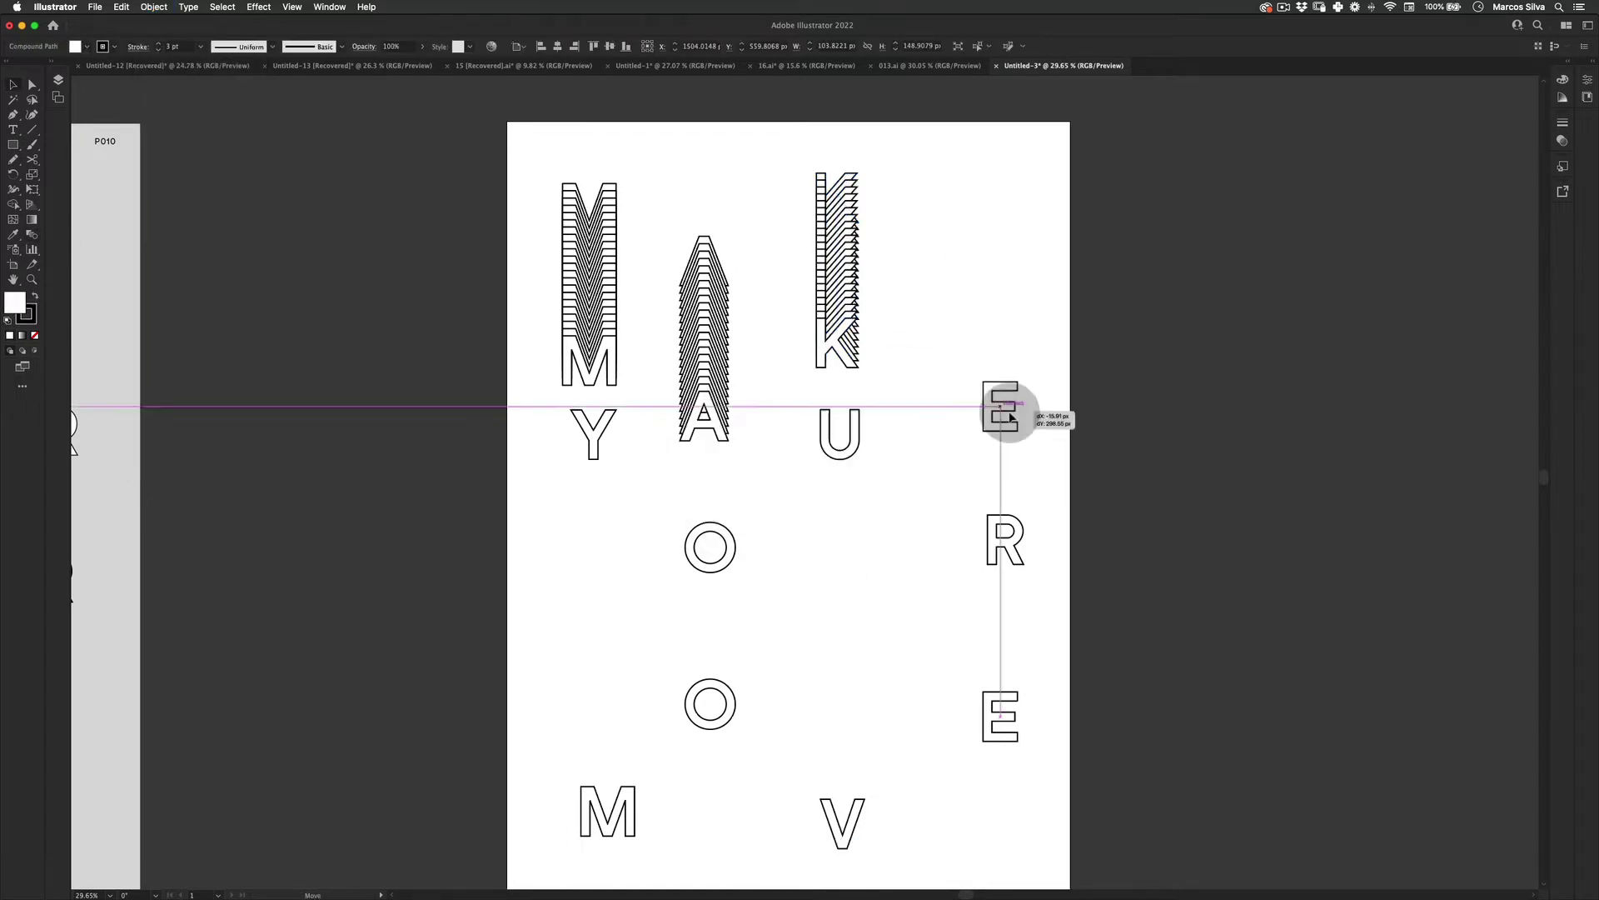
- Blend the E of MAKE and the Y, O and U of YOUR with vertical duplicates, using 20 specified steps for the U
{"action": "left_click_drag", "start_coordinate": [640, 461], "coordinate": [640, 519]}
{"action": "left_click_drag", "start_coordinate": [640, 519], "coordinate": [640, 521]}
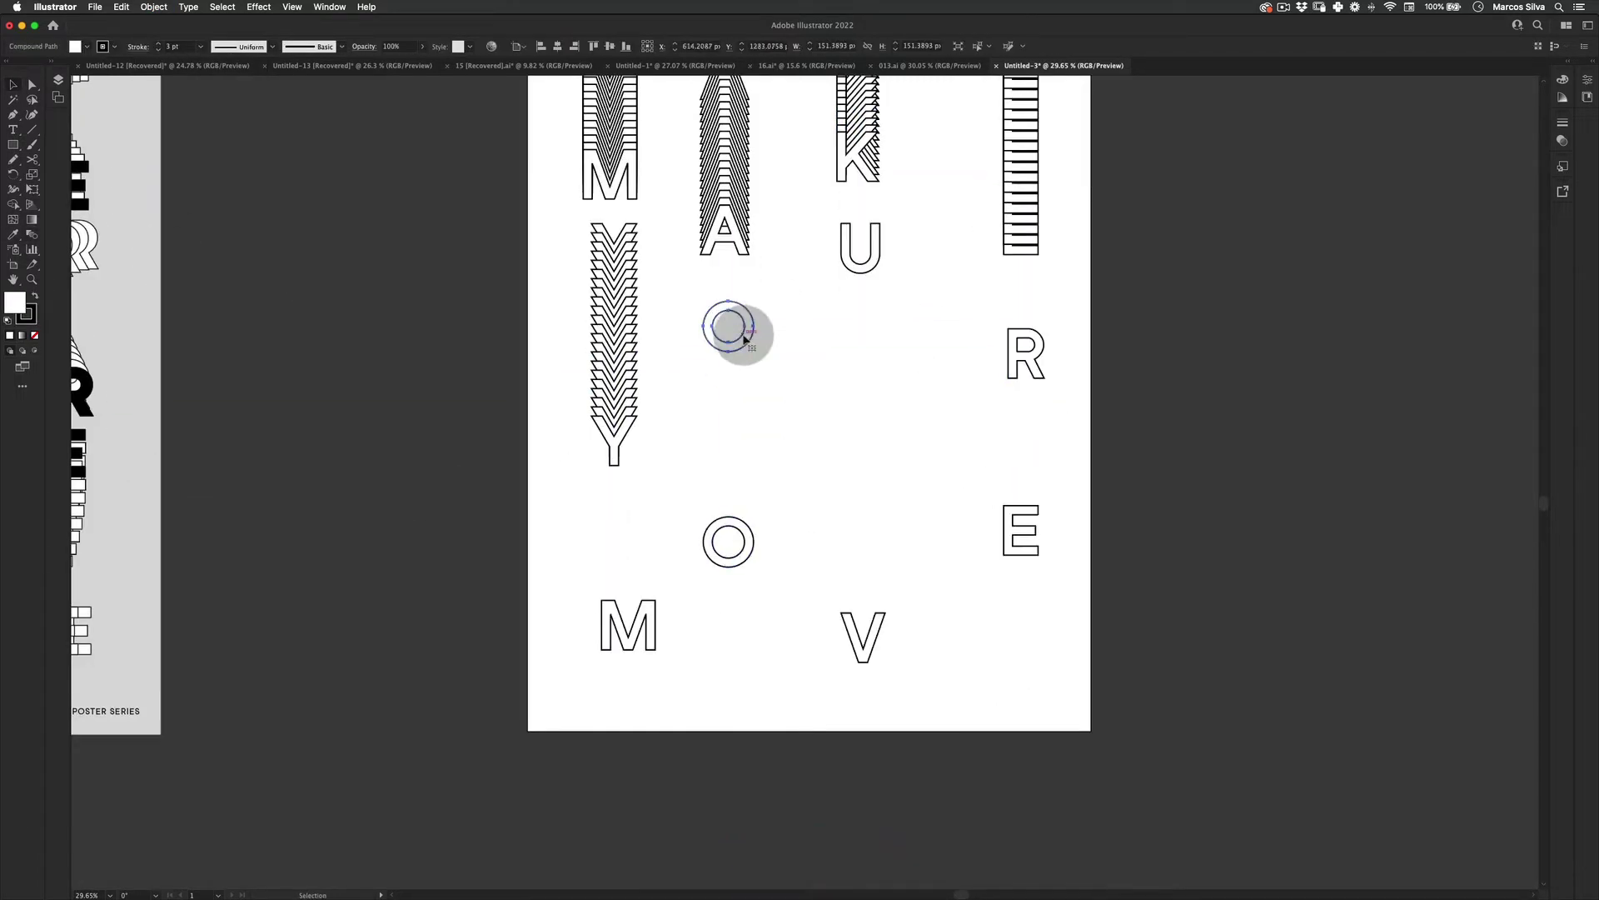
{"action": "left_click_drag", "start_coordinate": [812, 392], "coordinate": [812, 618]}
{"action": "key", "text": "super+alt+b"}
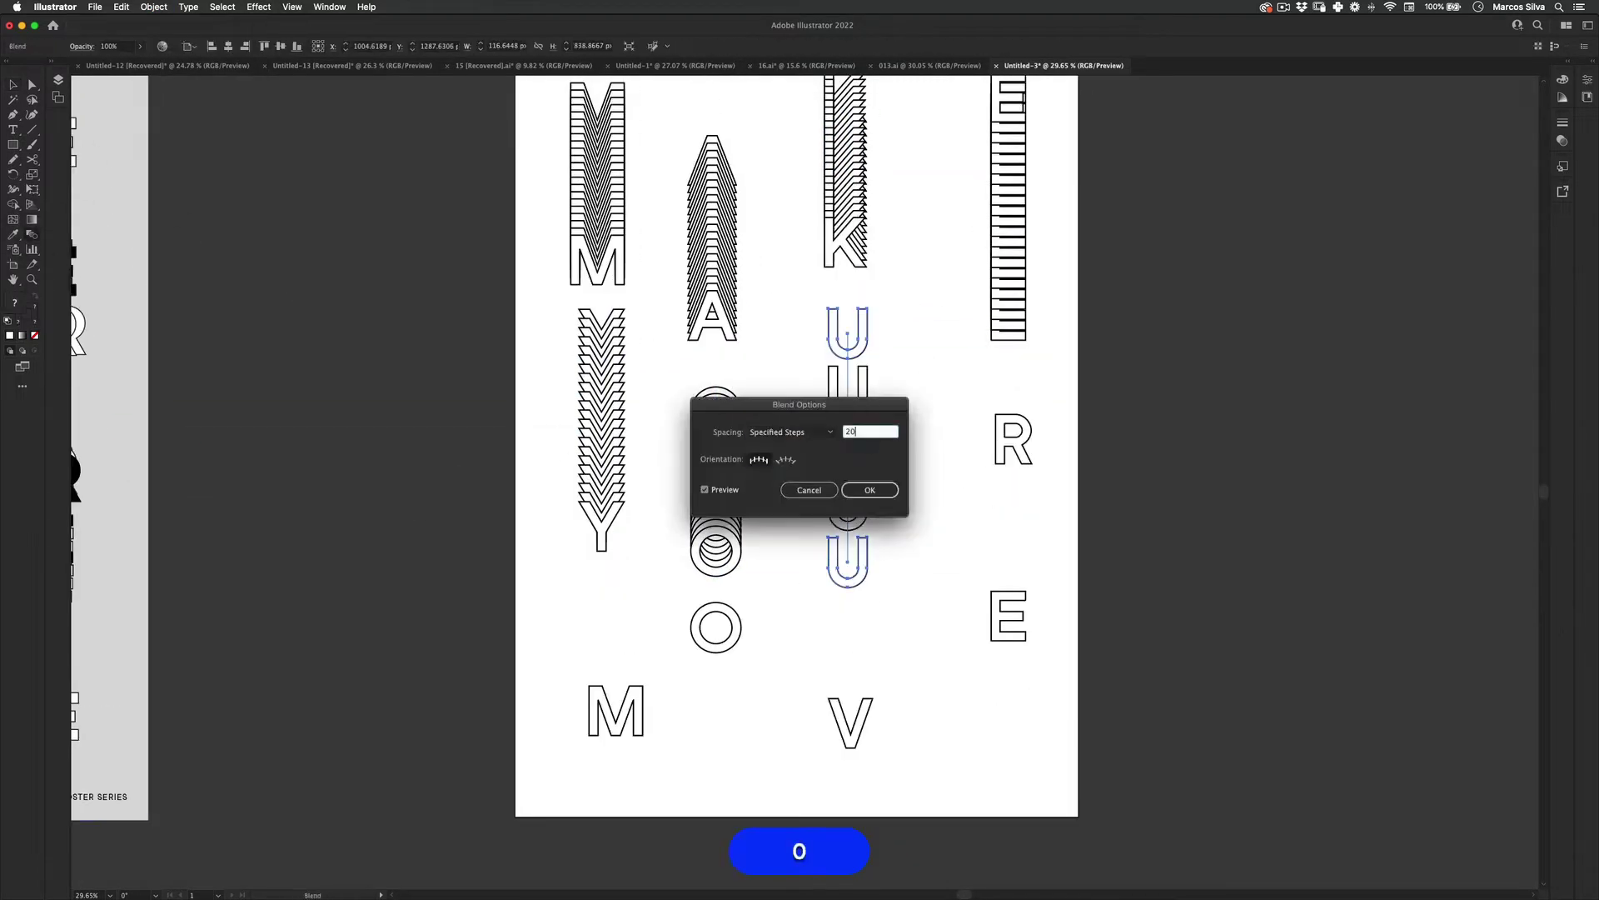
{"action": "key", "text": "Return"}
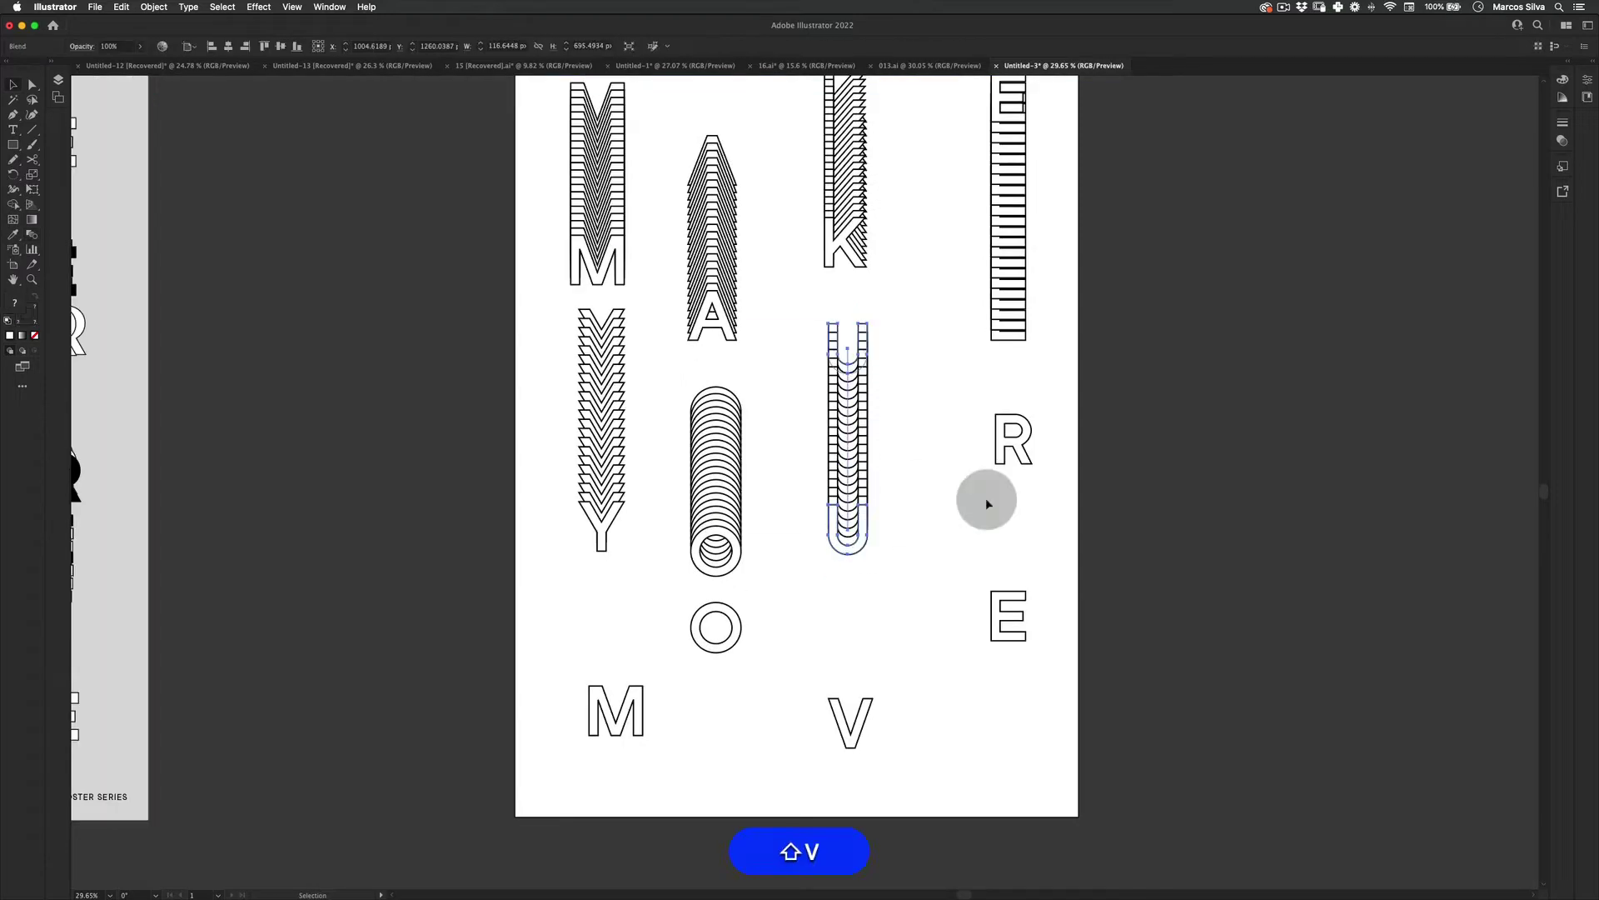
- Duplicate the R of YOUR vertically and blend the two copies with 20 specified steps
{"action": "left_click_drag", "start_coordinate": [990, 500], "coordinate": [1023, 510]}
{"action": "key", "text": "super+alt+b"}
{"action": "type", "text": "20"}
{"action": "key", "text": "Tab"}
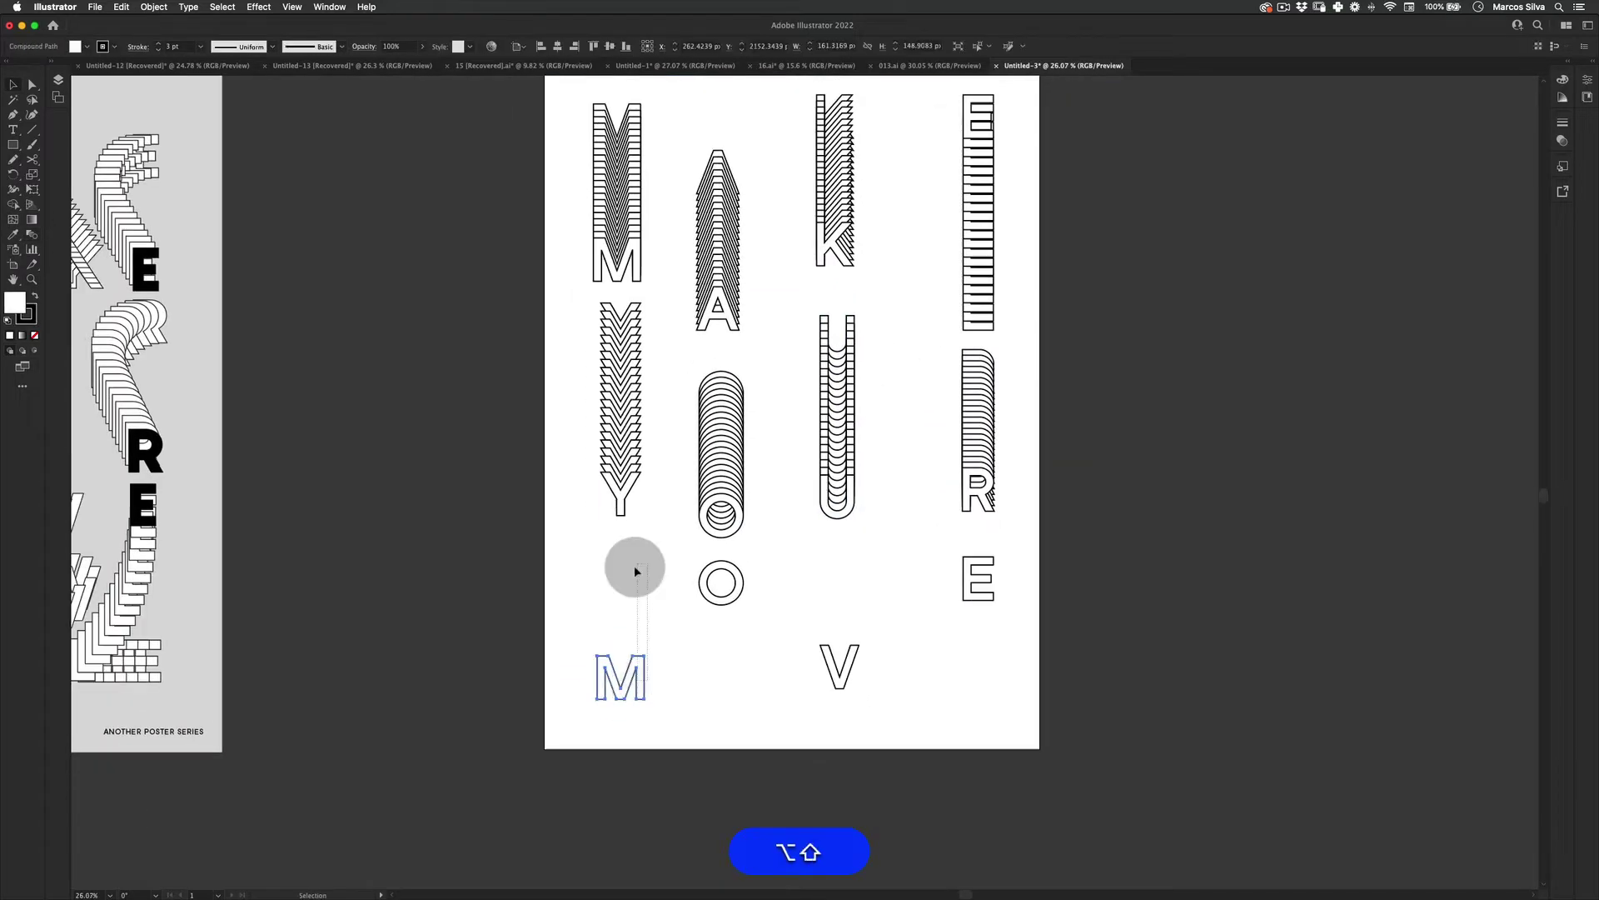
- Duplicate the M, O and V of MOVE vertically and blend each pair into a trail using specified steps
{"action": "key", "text": "super+alt+b"}
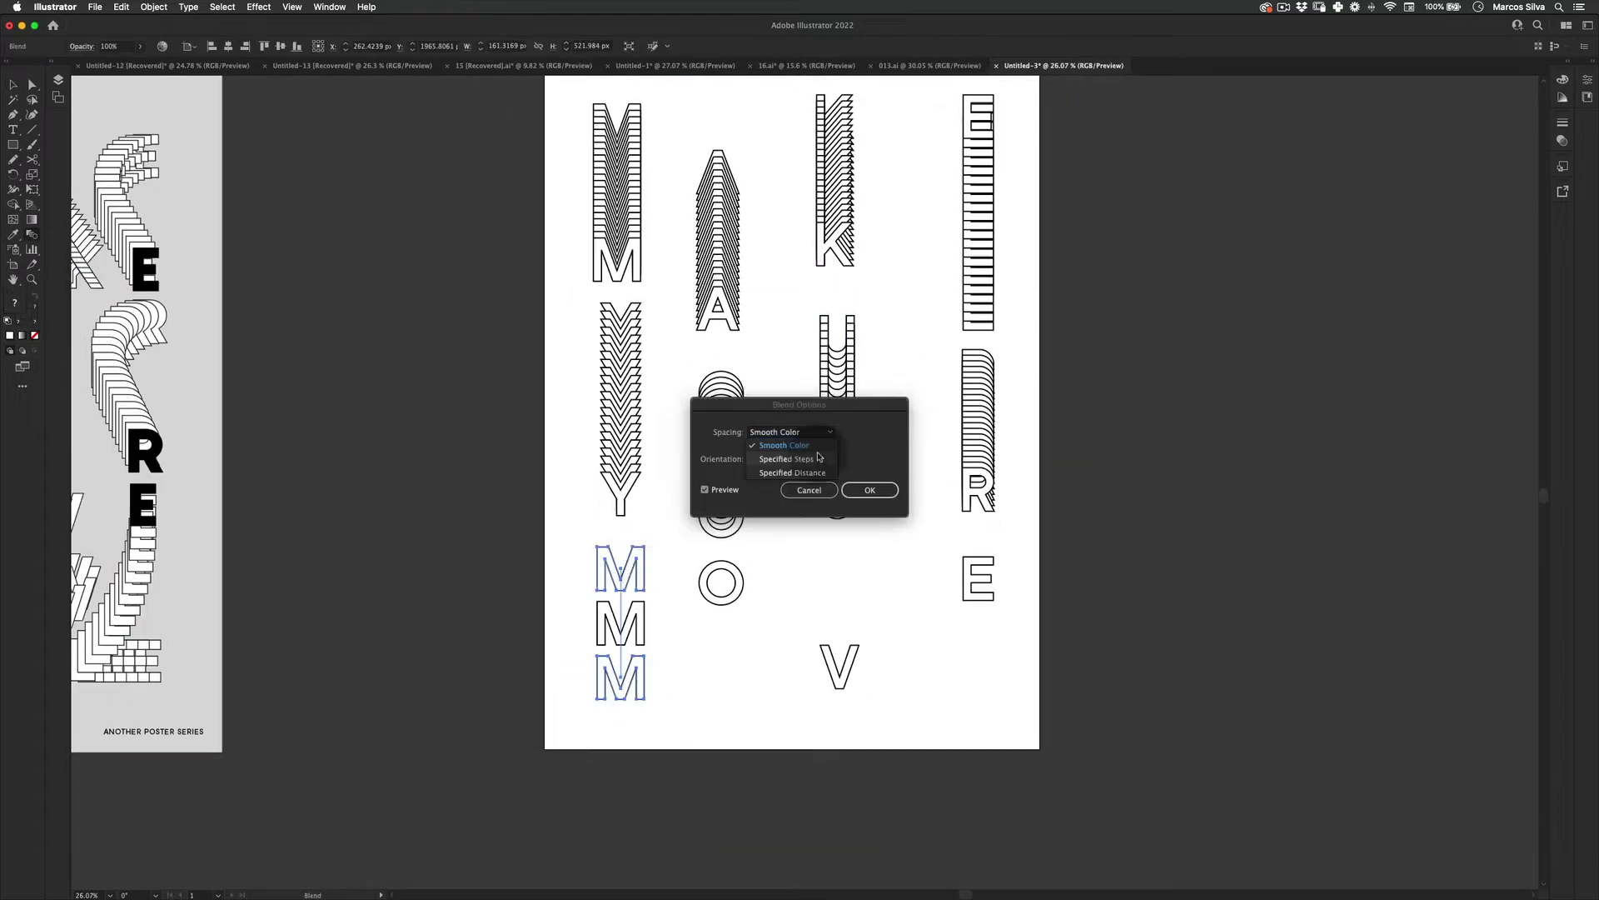
{"action": "key", "text": "Return"}
{"action": "left_click_drag", "start_coordinate": [721, 638], "coordinate": [757, 690]}
{"action": "left_click_drag", "start_coordinate": [757, 689], "coordinate": [758, 693]}
{"action": "key", "text": "super+alt+b"}
{"action": "key", "text": "Return"}
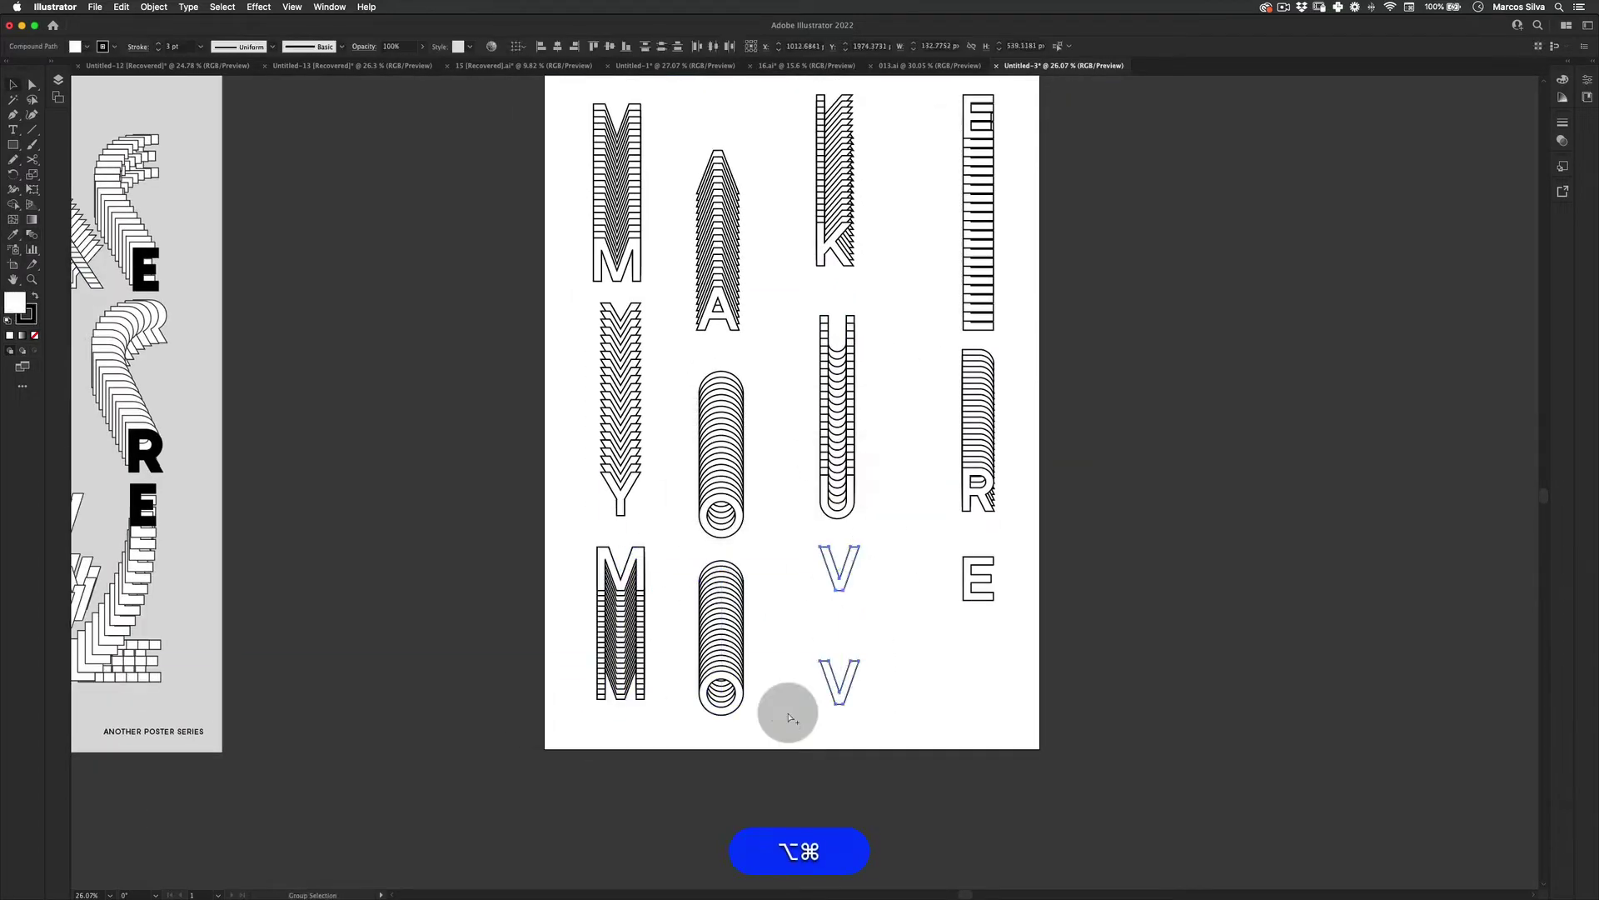
{"action": "key", "text": "super+alt+b"}
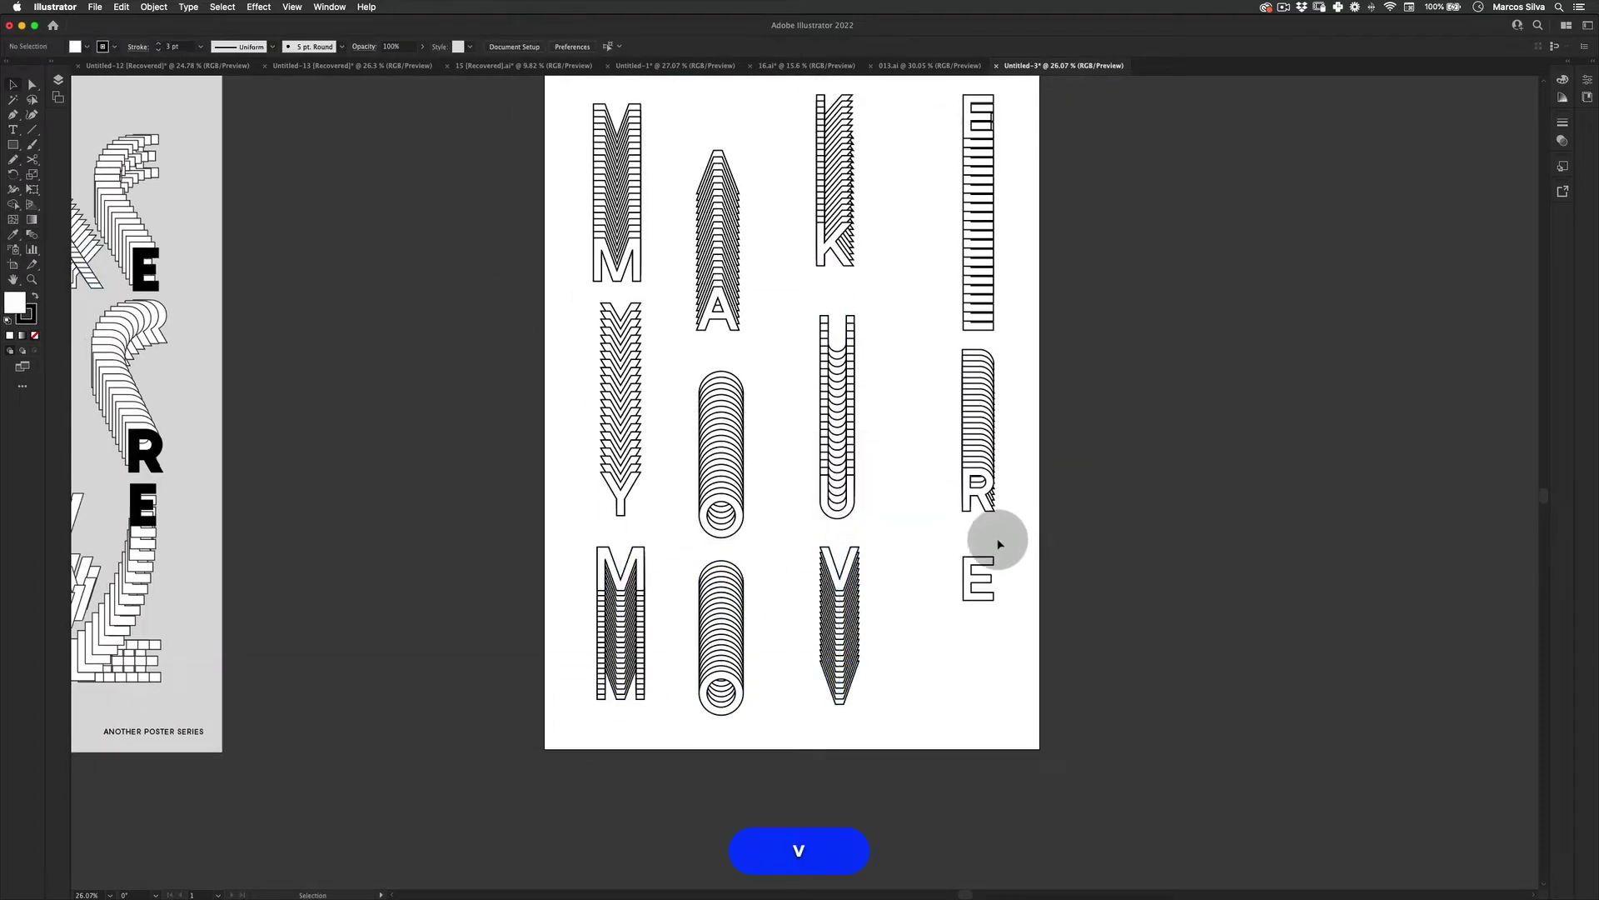
- Duplicate the E of MOVE straight down and blend the two copies with 20 specified steps
{"action": "left_click_drag", "start_coordinate": [979, 578], "coordinate": [992, 736]}
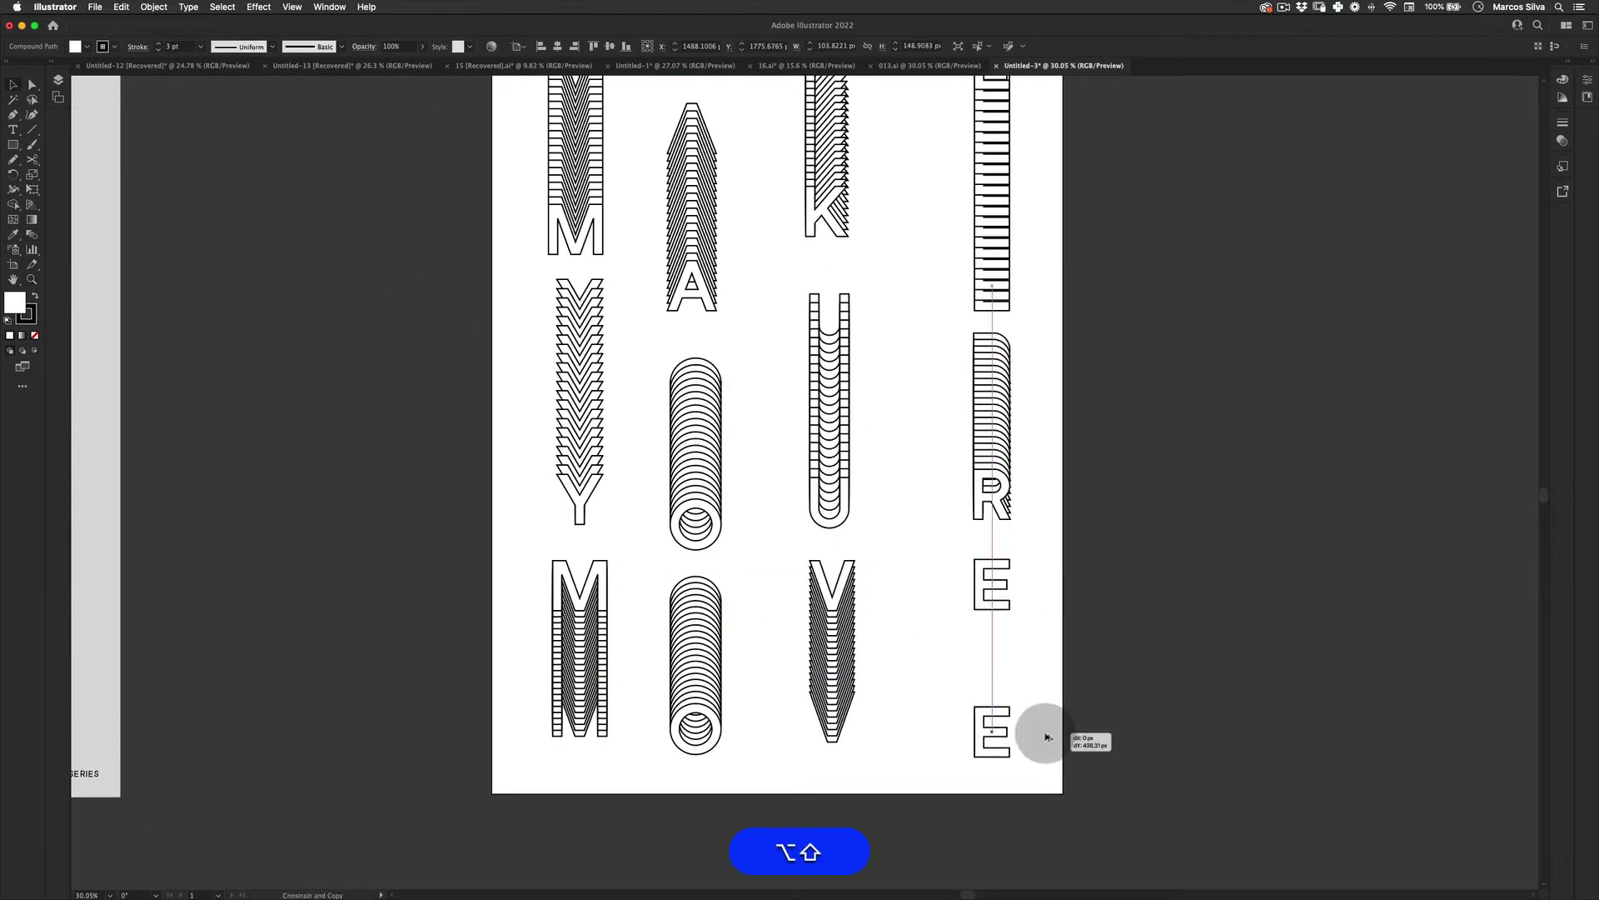
{"action": "key", "text": "super+alt+b"}
{"action": "type", "text": "20"}
{"action": "left_click", "coordinate": [870, 490]}
{"action": "key", "text": "v"}
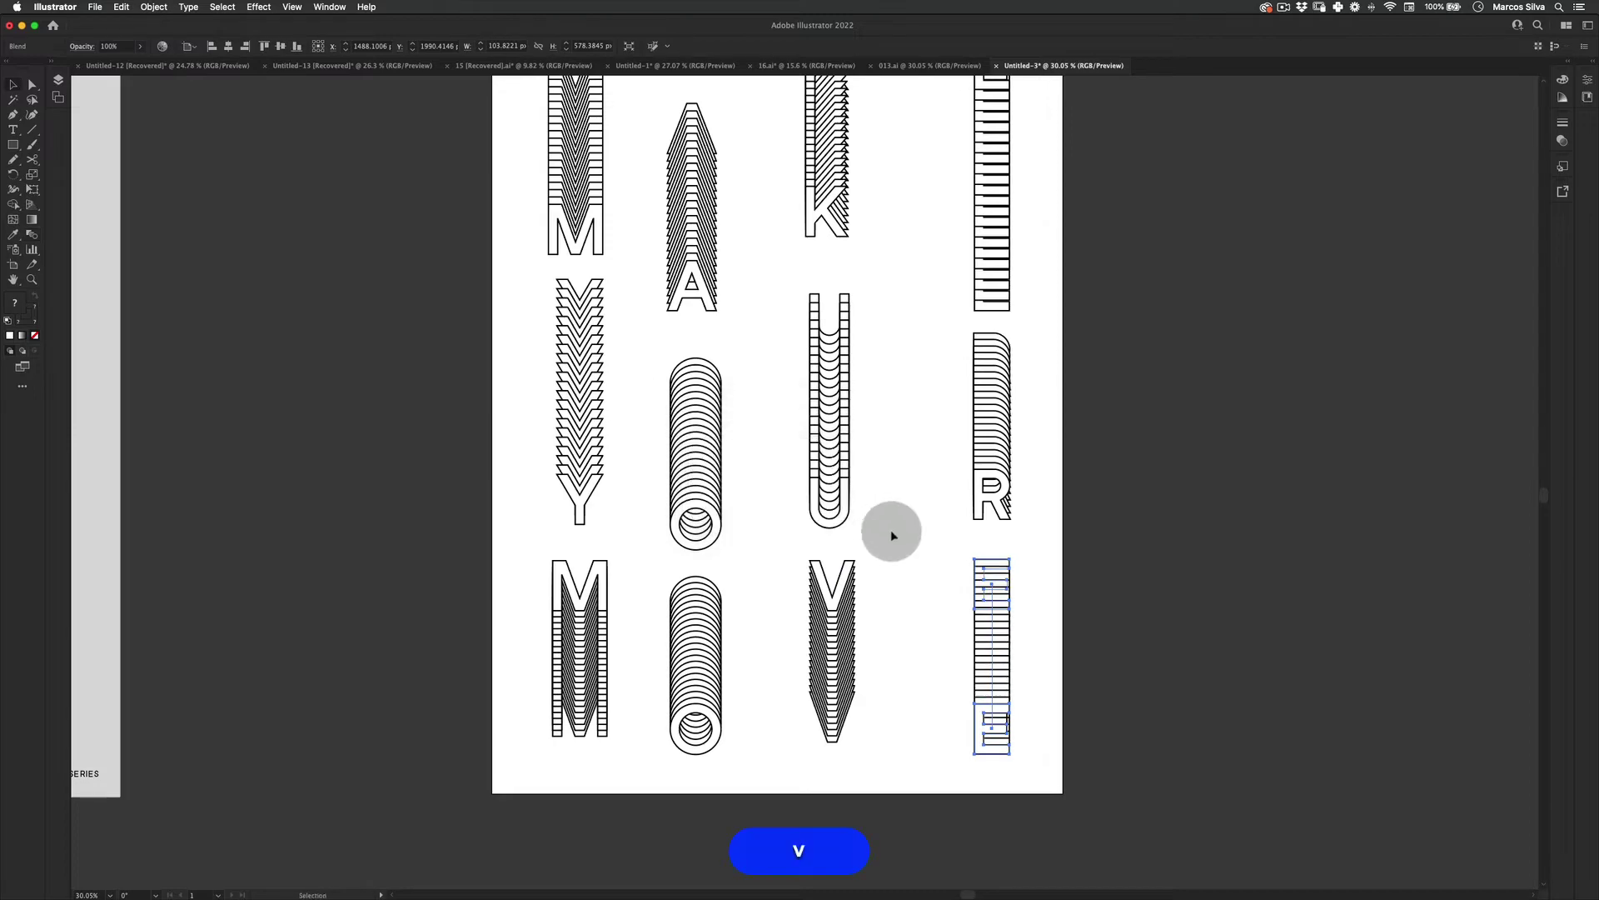
{"action": "left_click", "coordinate": [868, 541]}
- Shorten the trail of the E in MAKE by isolating its blend and moving the lower E copy straight up
{"action": "key", "text": "space"}
{"action": "key", "text": "z"}
{"action": "mouse_move", "coordinate": [860, 313]}
{"action": "left_mouse_down"}
{"action": "mouse_move", "coordinate": [849, 355]}
{"action": "mouse_move", "coordinate": [867, 332]}
{"action": "left_mouse_up"}
{"action": "key", "text": "space"}
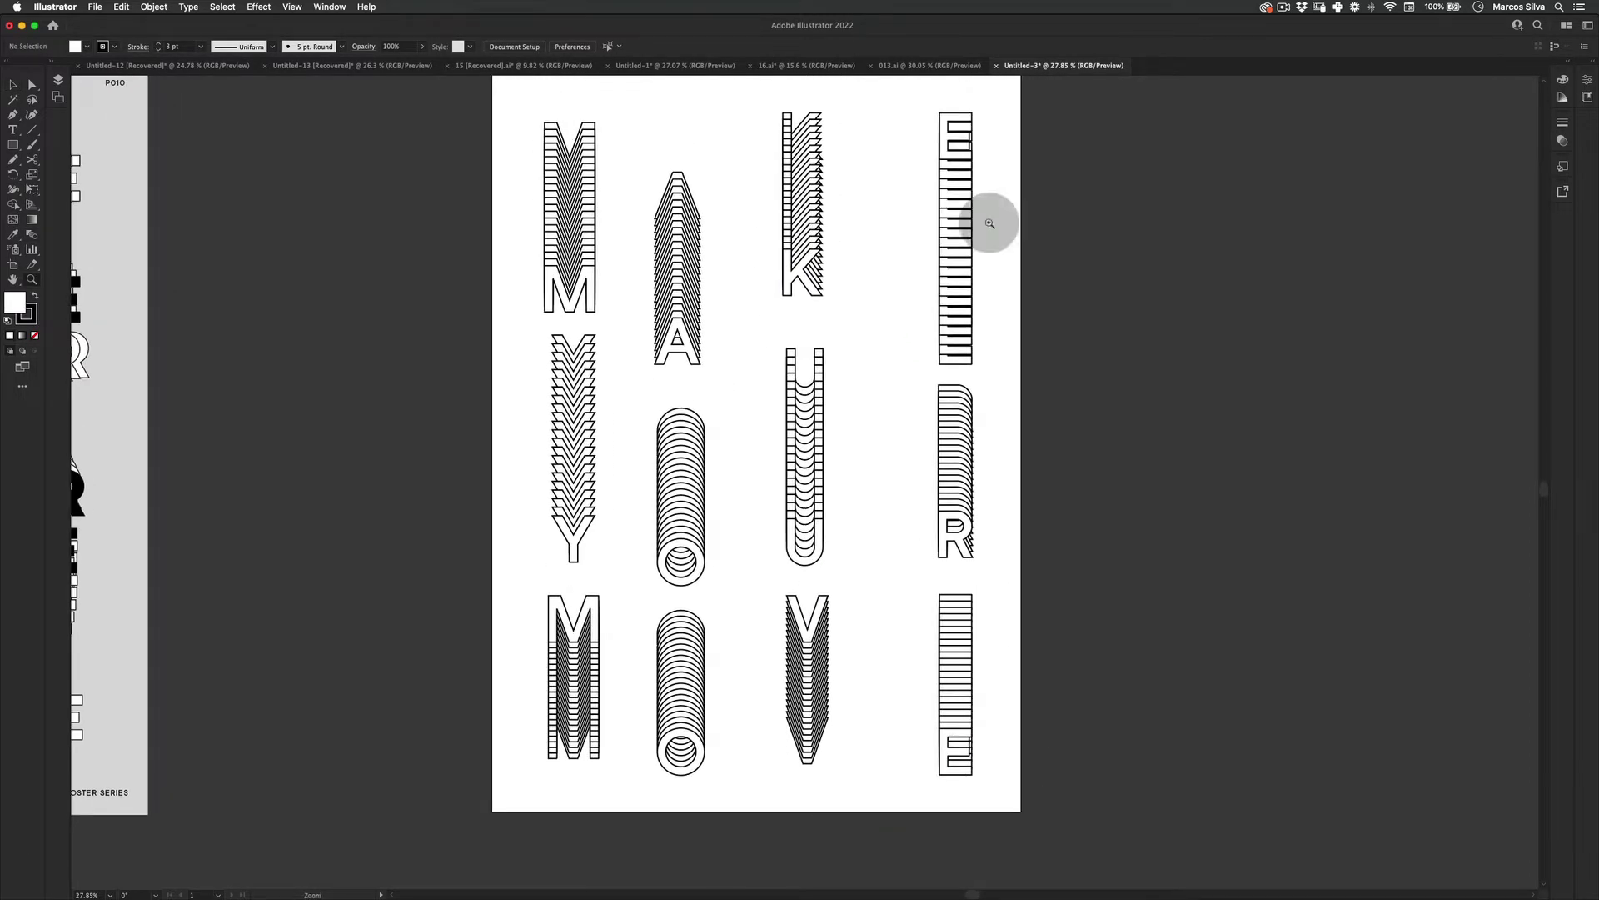
{"action": "key", "text": "v"}
{"action": "left_click", "coordinate": [954, 360]}
{"action": "double_click", "coordinate": [954, 361]}
{"action": "left_click_drag", "start_coordinate": [954, 361], "coordinate": [946, 283]}
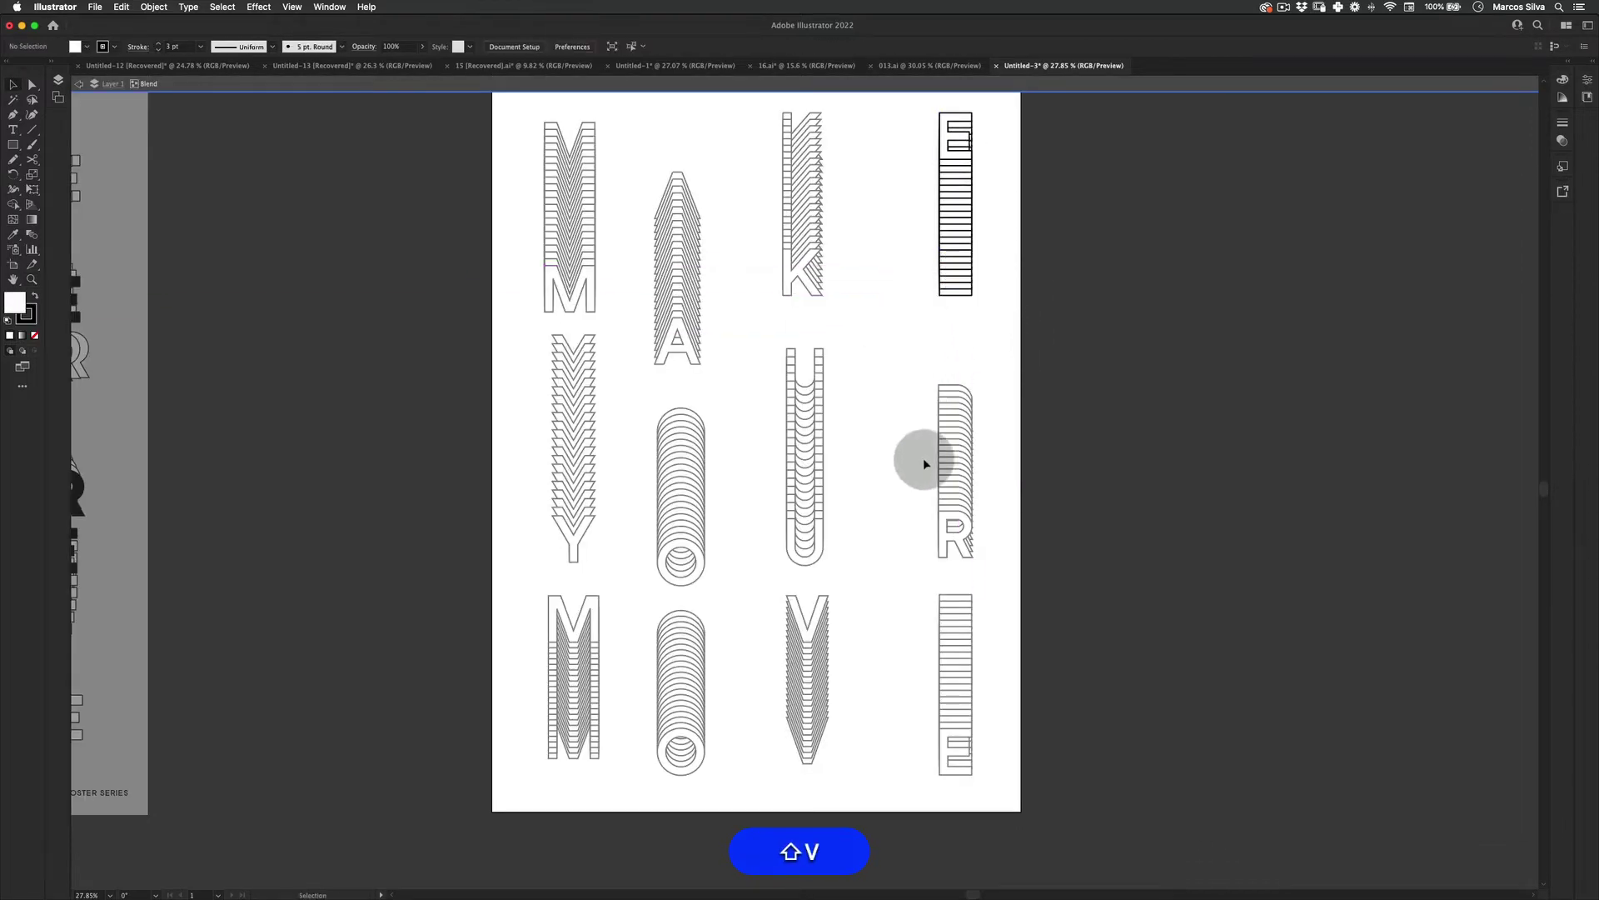
{"action": "double_click", "coordinate": [906, 289]}
- Move the last column of letter trails, E, R and E, slightly left, away from the artboard edge
{"action": "left_click_drag", "start_coordinate": [789, 283], "coordinate": [779, 418]}
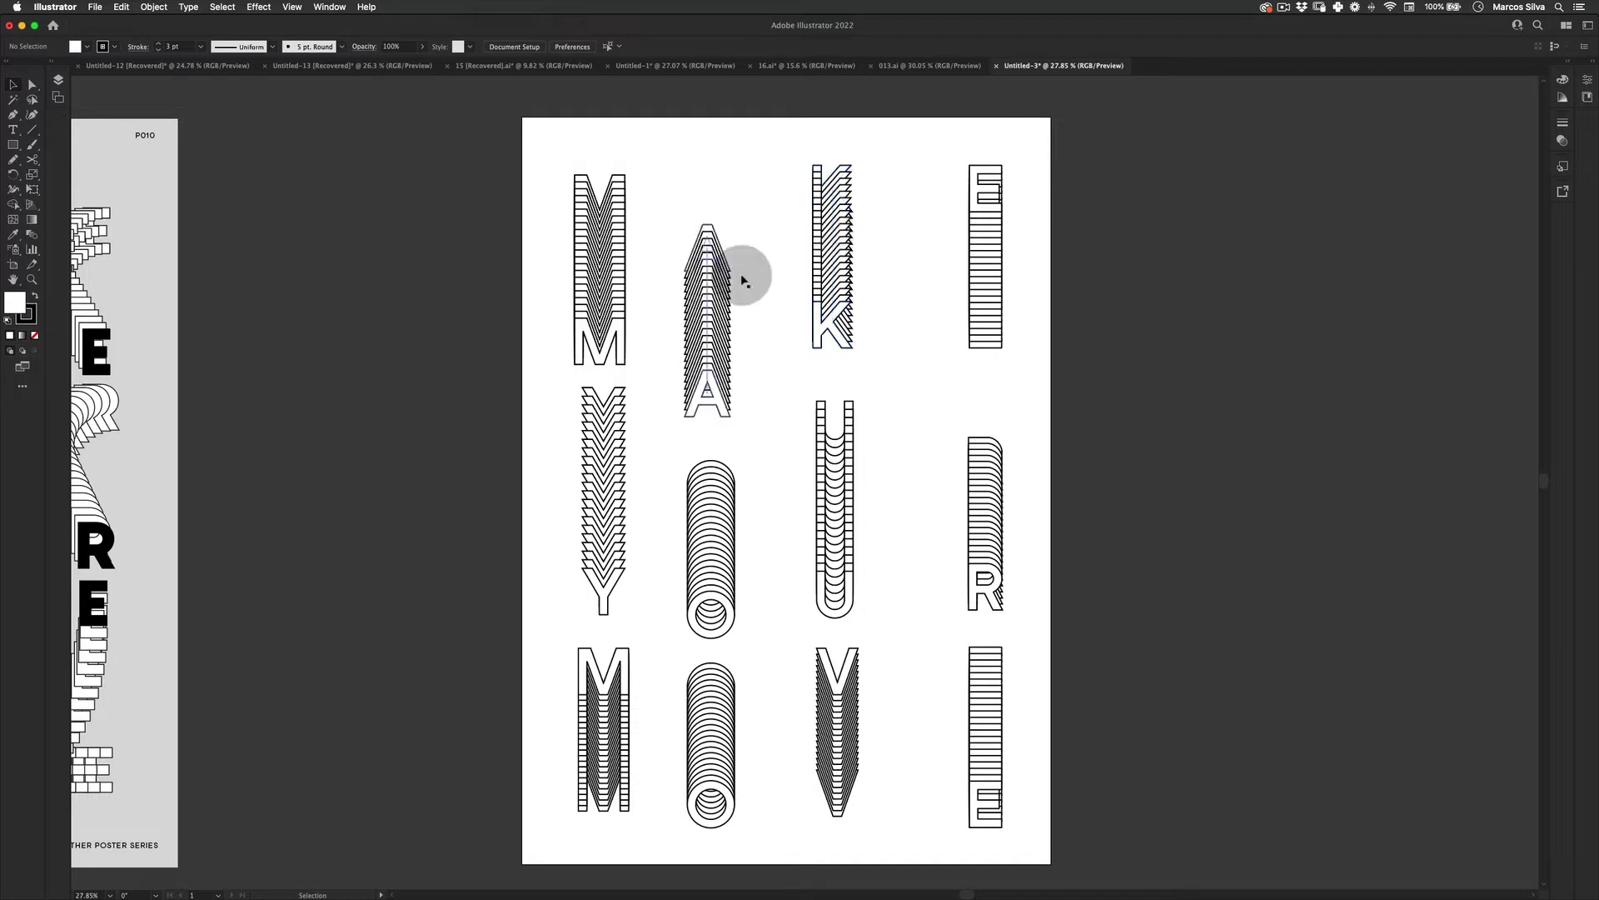
{"action": "key", "text": "v"}
{"action": "left_click_drag", "start_coordinate": [972, 820], "coordinate": [1106, 125]}
{"action": "left_click_drag", "start_coordinate": [974, 696], "coordinate": [958, 696]}
- Shift all the letter trails together slightly right and up to recentre the composition on the artboard
{"action": "key", "text": "super+a"}
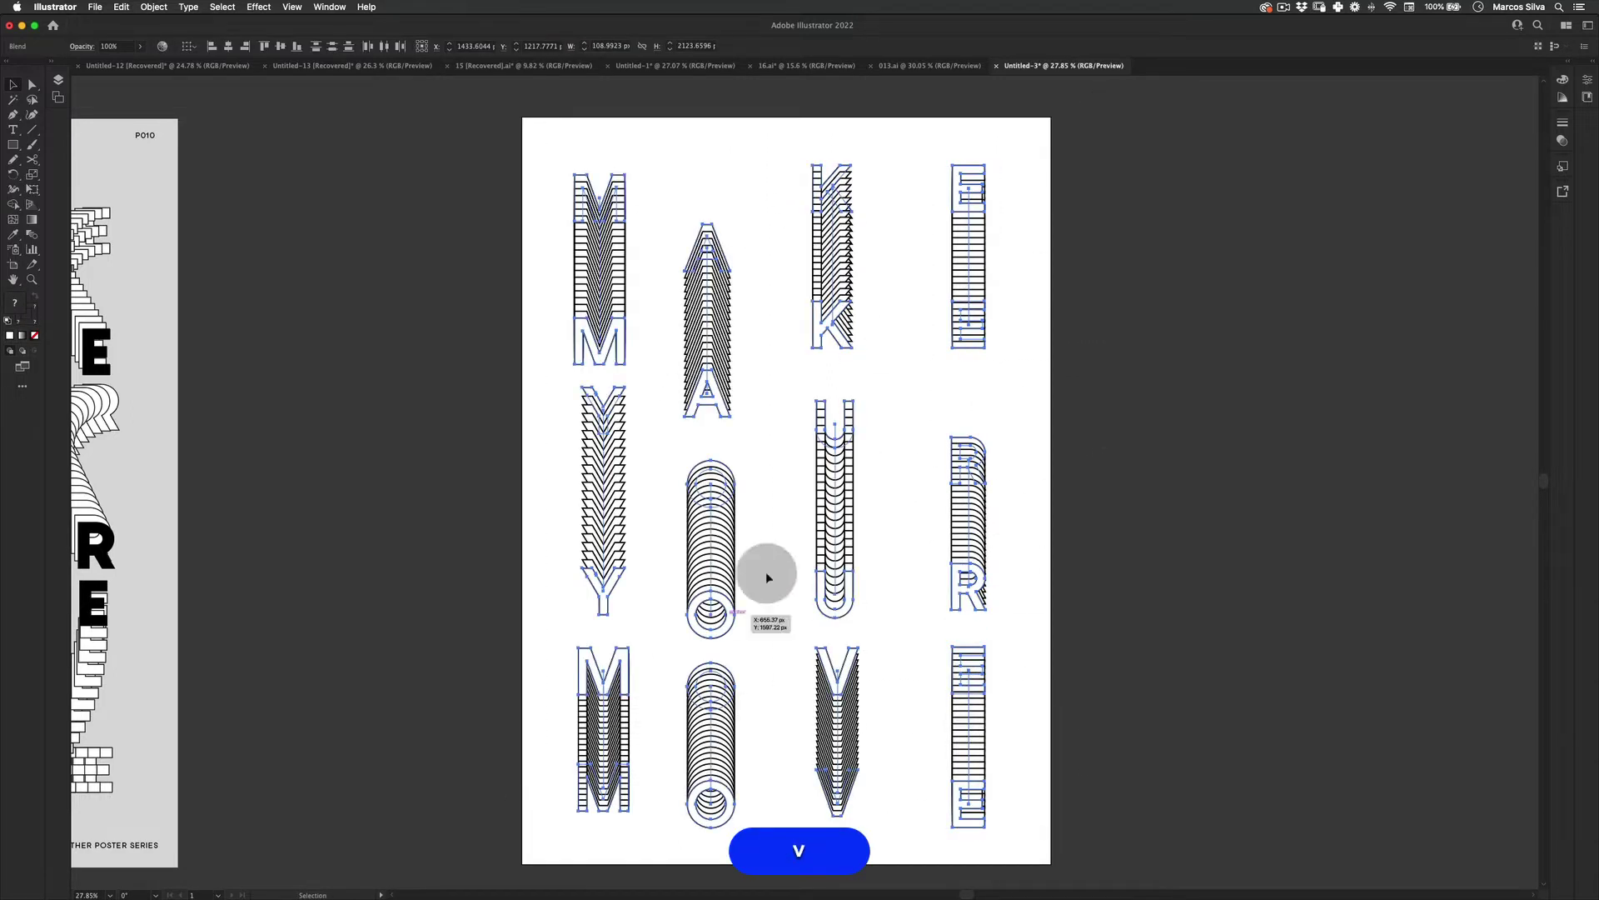
{"action": "left_click_drag", "start_coordinate": [831, 543], "coordinate": [842, 541]}
{"action": "key", "text": "v"}
{"action": "left_click", "coordinate": [1086, 350]}
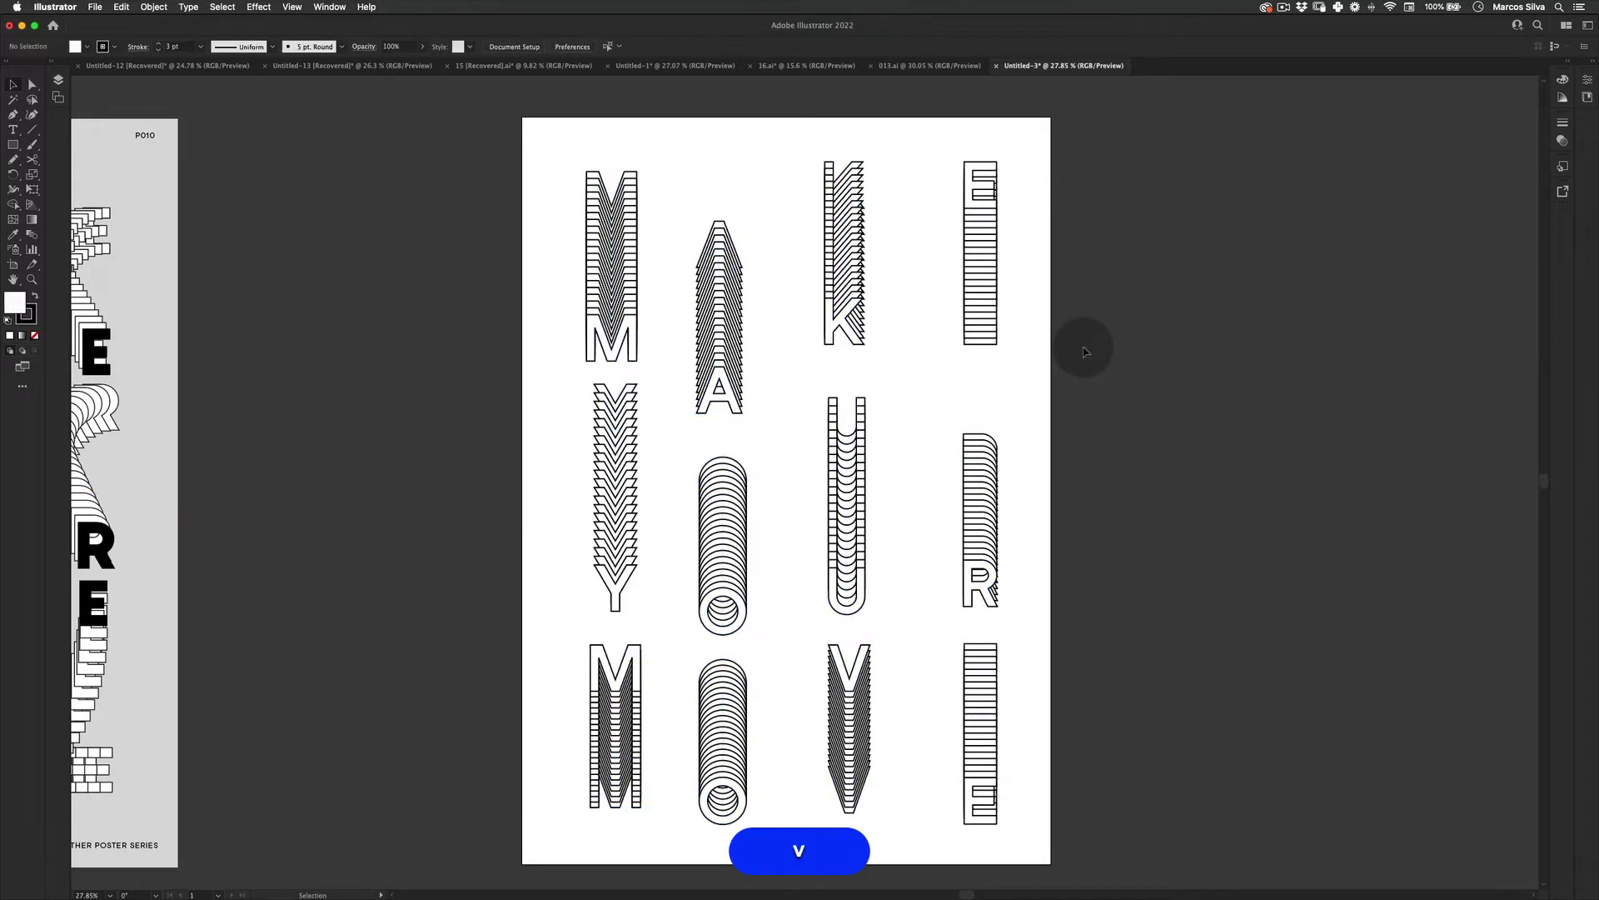
- Shorten the trail of the Y in YOUR by isolating its blend and raising the lower Y copy
{"action": "key", "text": "v"}
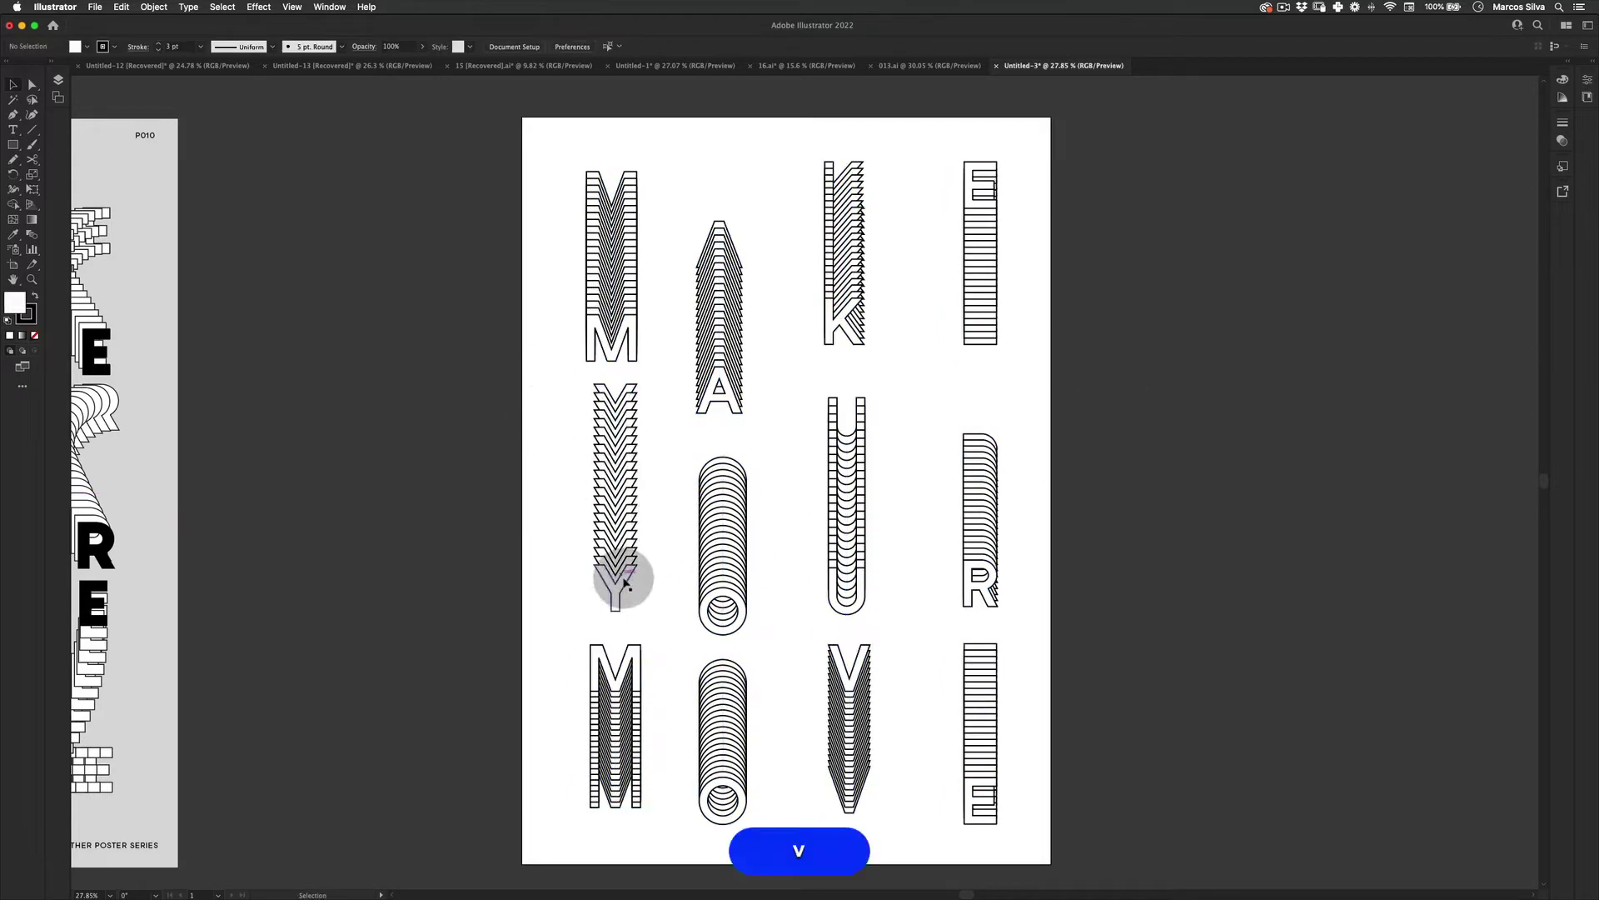
{"action": "double_click", "coordinate": [621, 587]}
{"action": "double_click", "coordinate": [560, 609]}
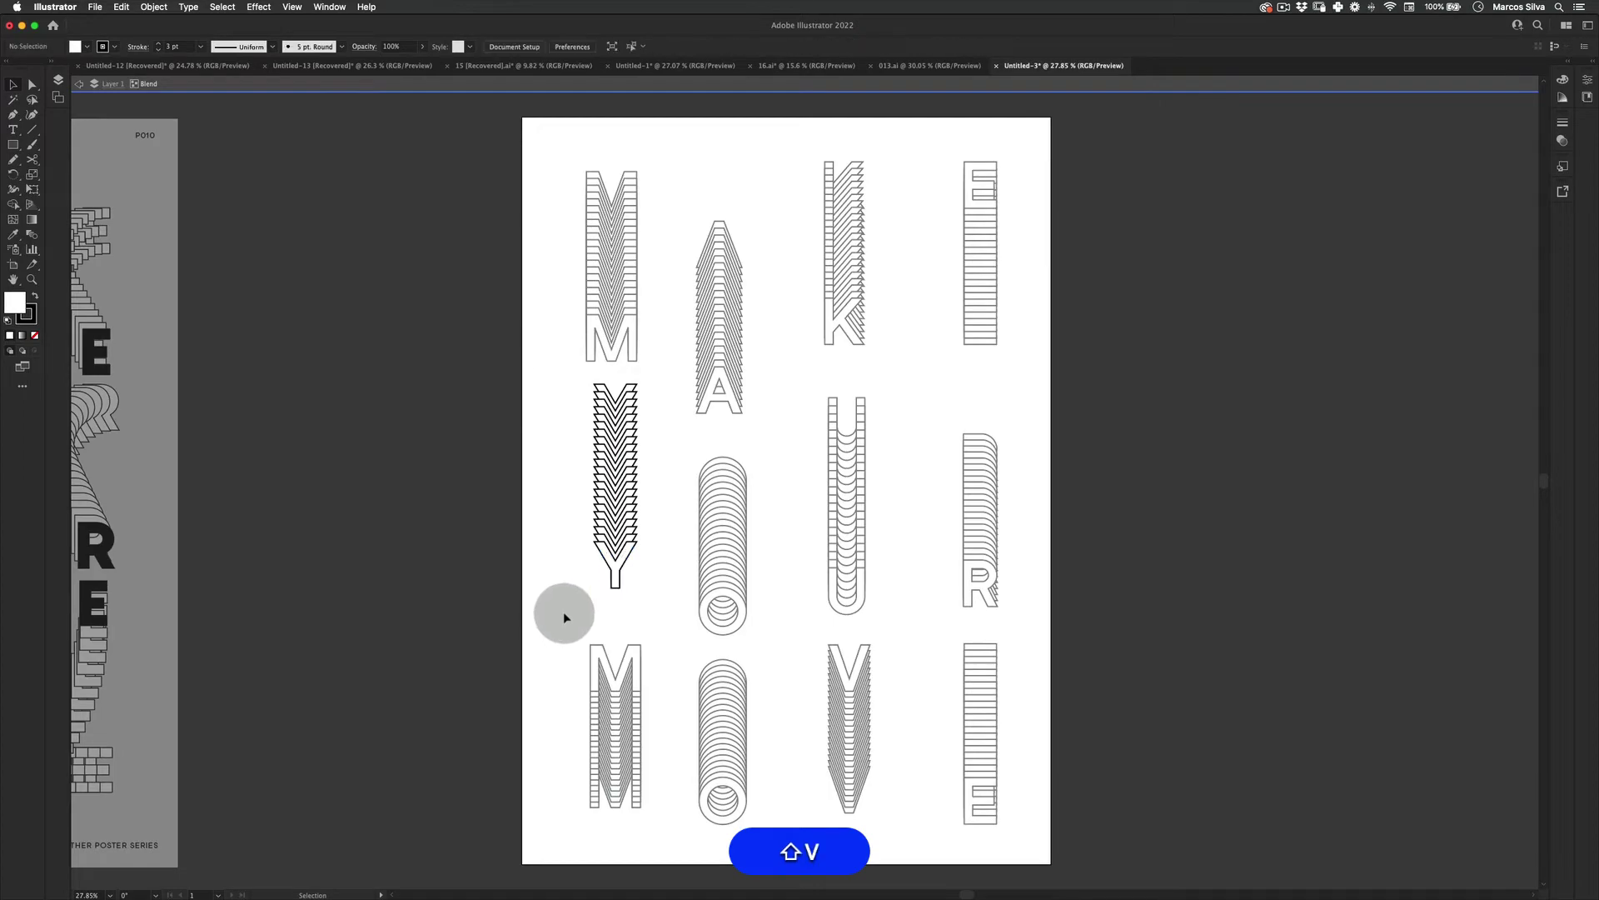
- Add an anchor point near the middle of the Y trail's blend spine with the Pen tool
{"action": "key", "text": "z"}
{"action": "mouse_move", "coordinate": [679, 518]}
{"action": "left_mouse_down"}
{"action": "mouse_move", "coordinate": [623, 550]}
{"action": "mouse_move", "coordinate": [653, 517]}
{"action": "left_mouse_up"}
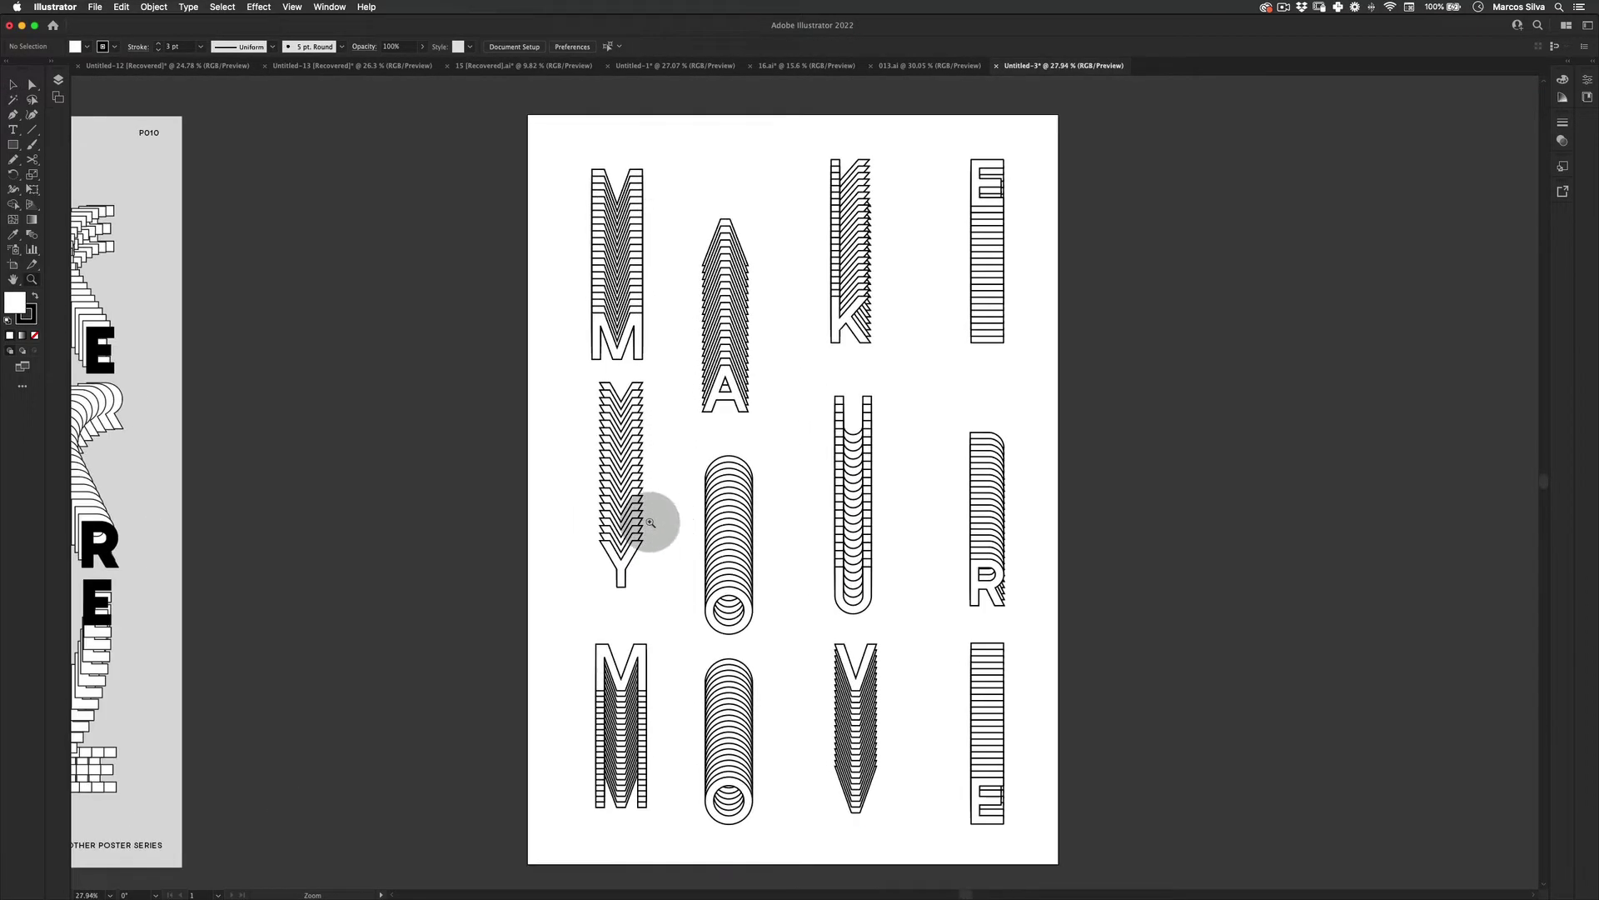
{"action": "key", "text": "v"}
{"action": "left_click", "coordinate": [628, 517]}
{"action": "key", "text": "z"}
{"action": "left_click_drag", "start_coordinate": [625, 447], "coordinate": [649, 367]}
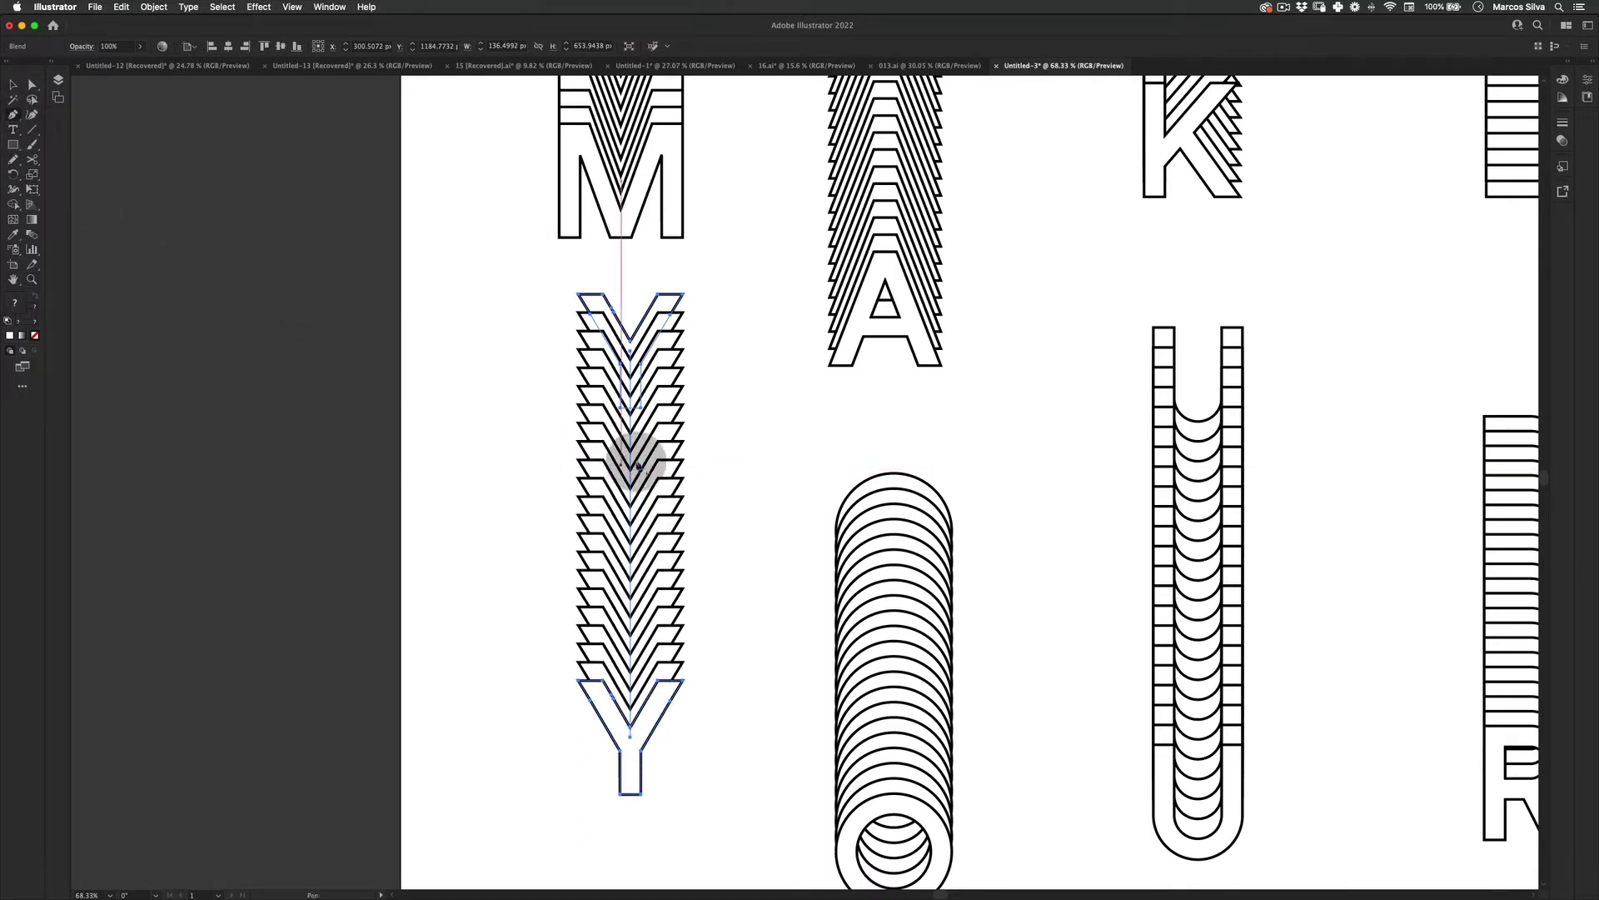
{"action": "left_click", "coordinate": [162, 350]}
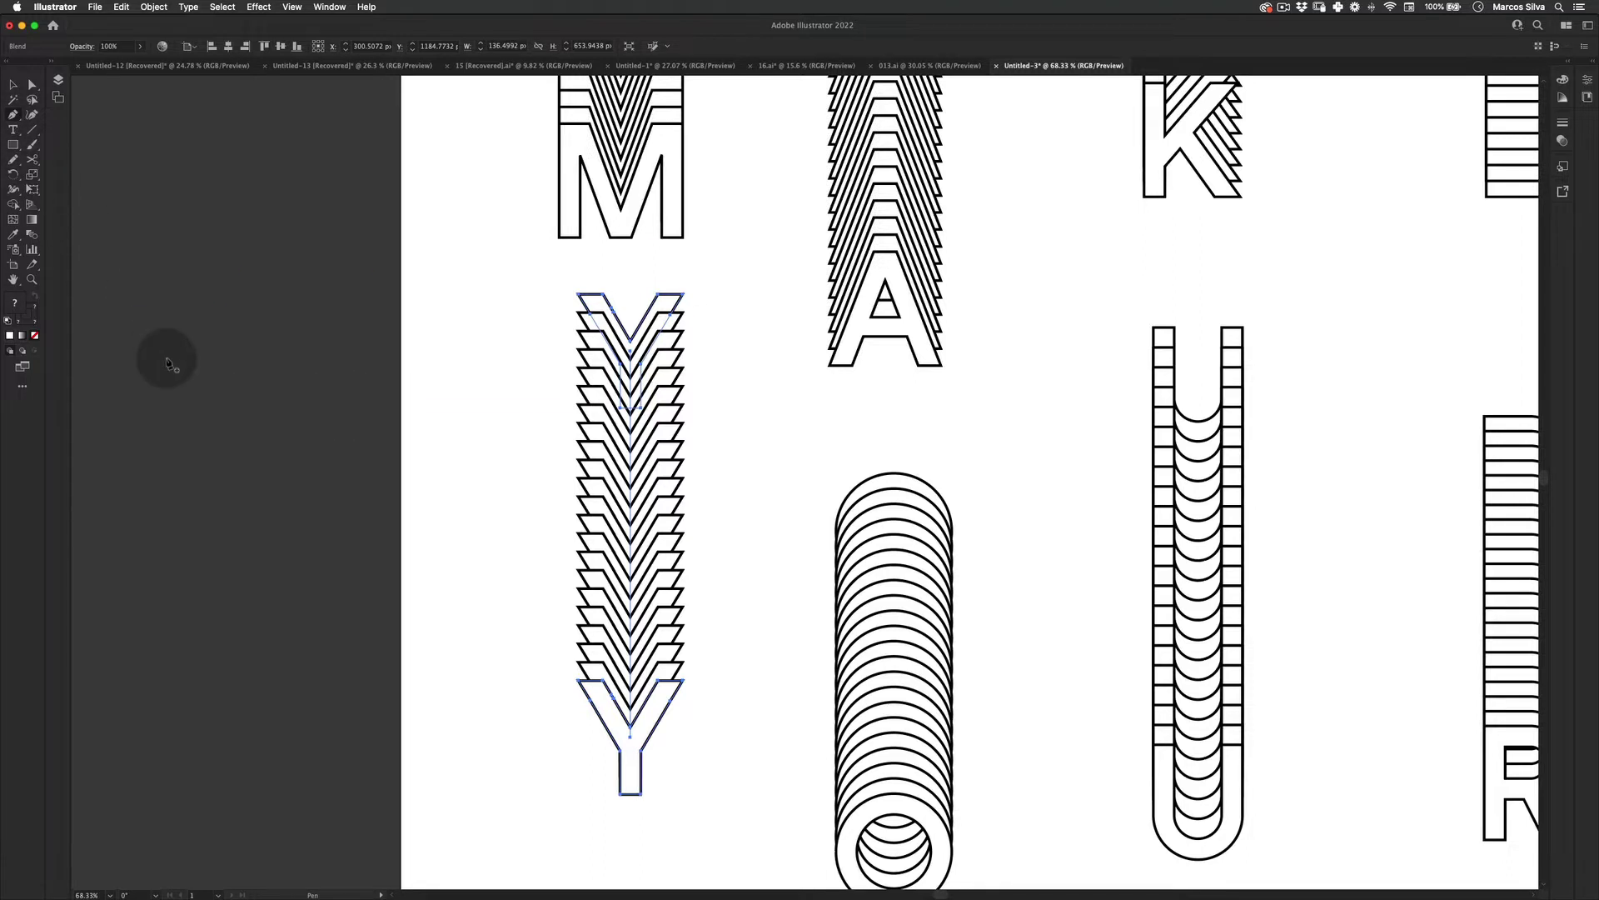
{"action": "left_click", "coordinate": [15, 116]}
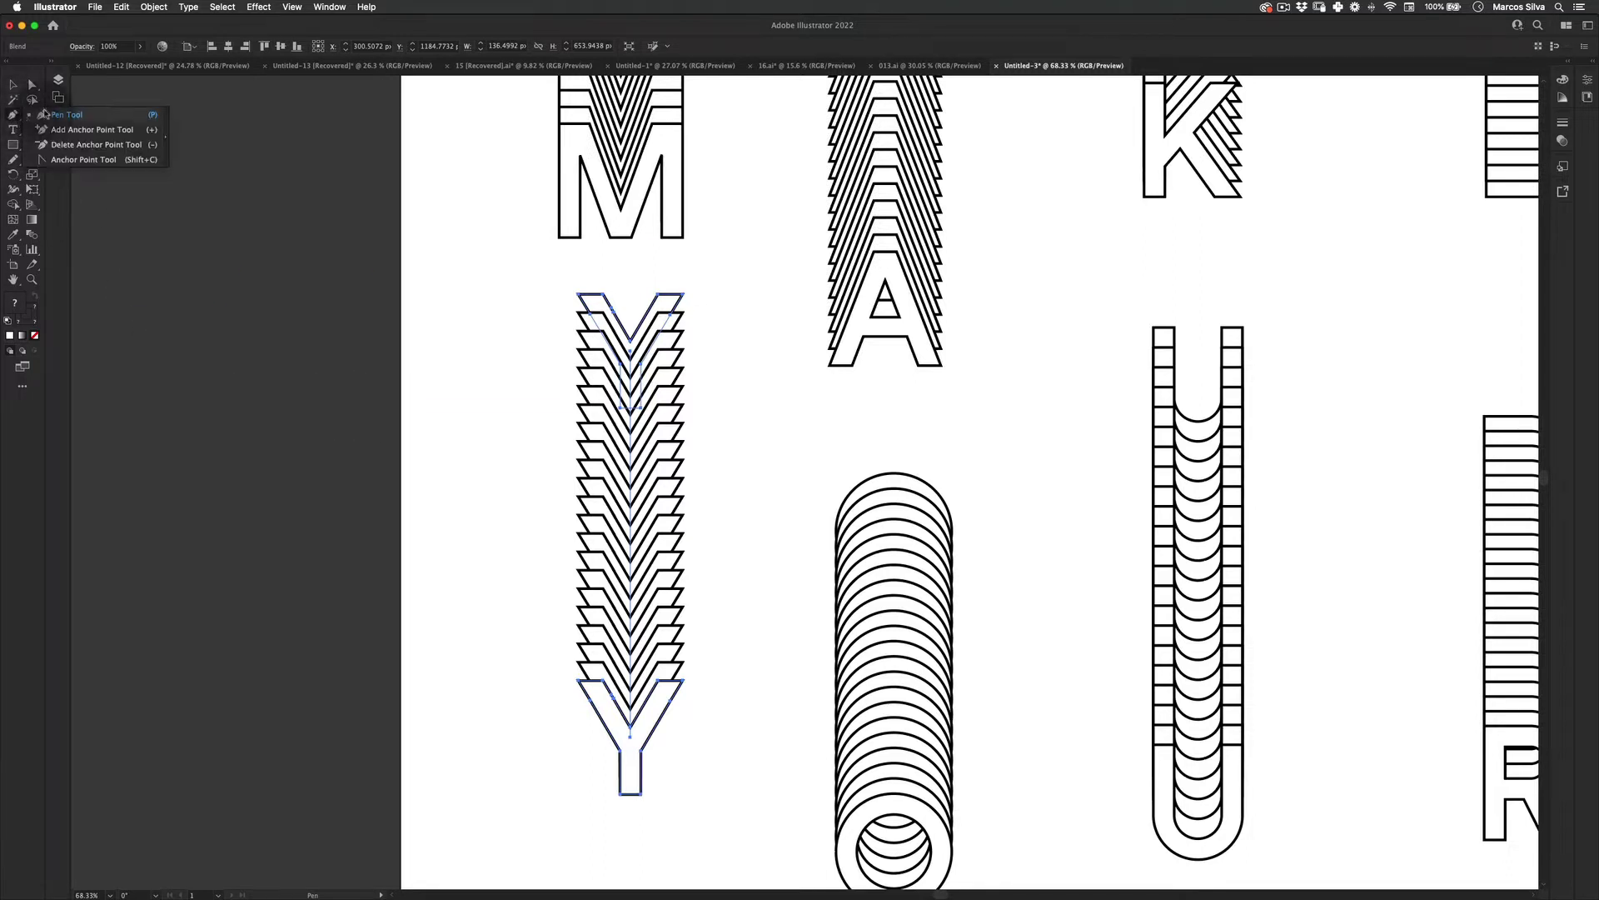
{"action": "left_click", "coordinate": [44, 114]}
{"action": "left_click", "coordinate": [634, 469]}
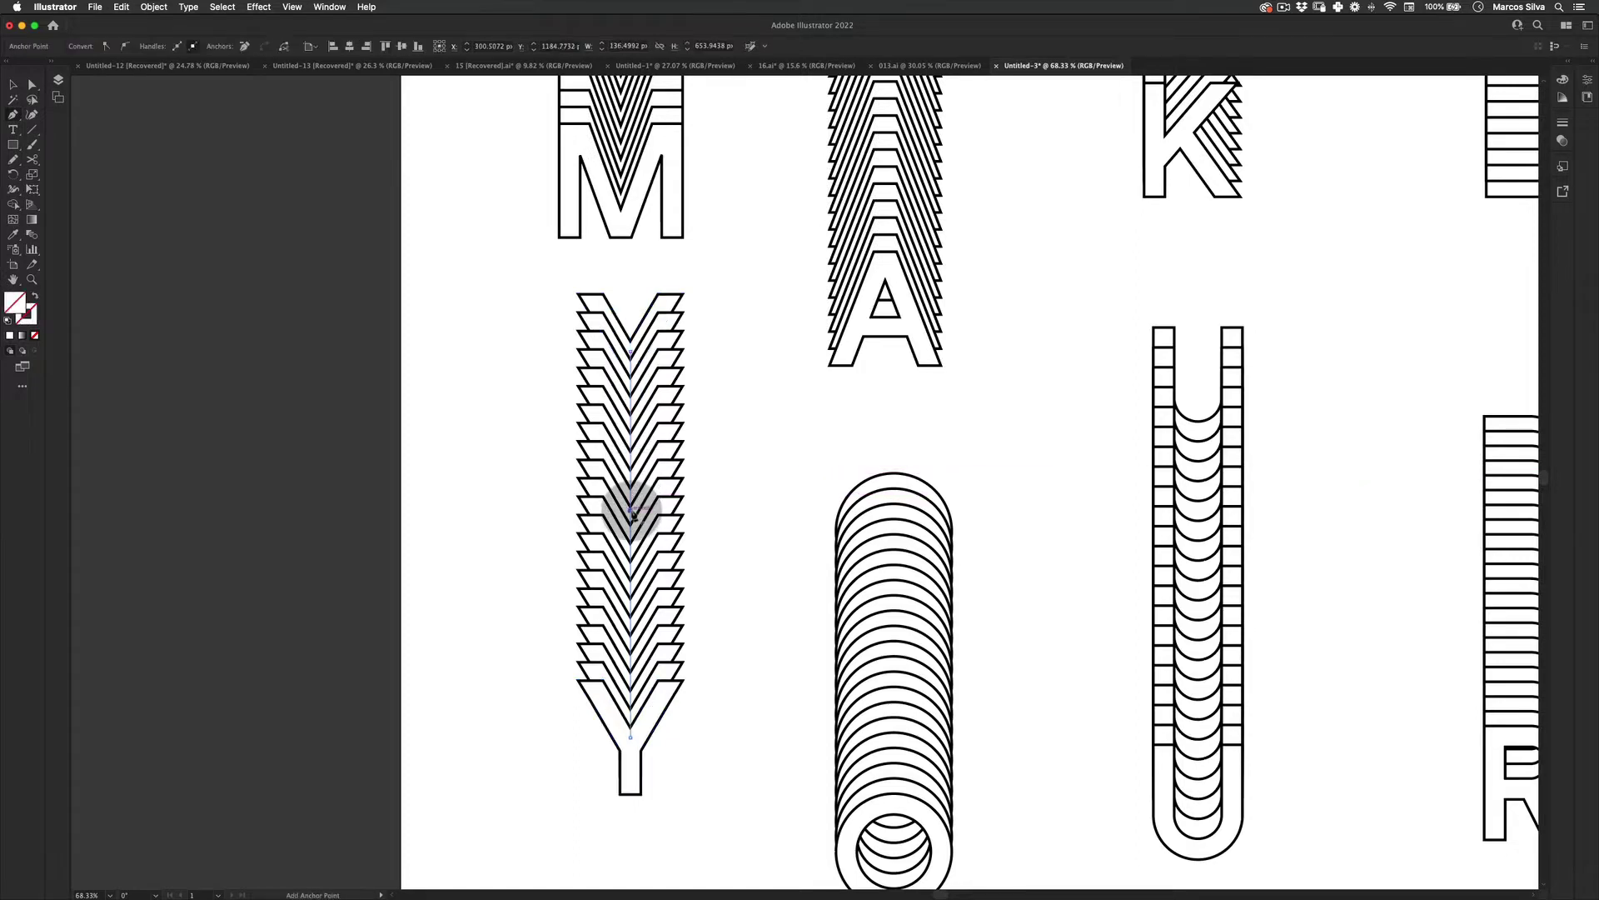
- Bend the Y trail by moving its new spine anchor, trying it to the right before placing it out to the left
{"action": "key", "text": "a"}
{"action": "scroll", "coordinate": [641, 510], "scroll_direction": "down", "scroll_amount": 5}
{"action": "left_click_drag", "start_coordinate": [648, 499], "coordinate": [708, 454]}
{"action": "key", "text": "super+space"}
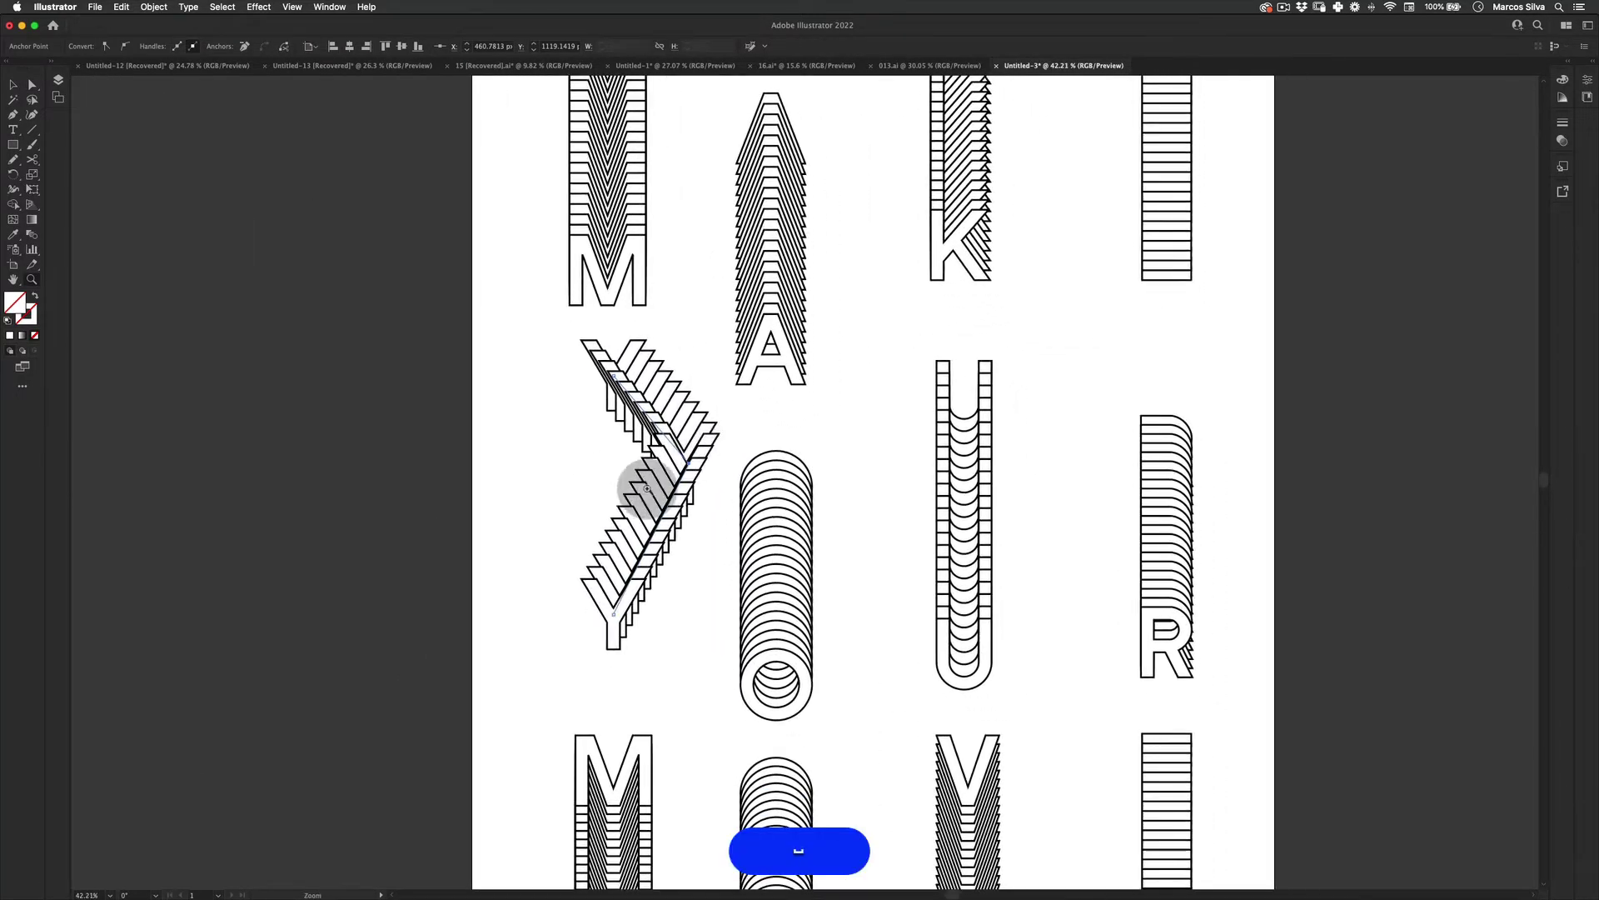
{"action": "key", "text": "z"}
{"action": "key", "text": "a"}
{"action": "left_click_drag", "start_coordinate": [698, 468], "coordinate": [577, 439]}
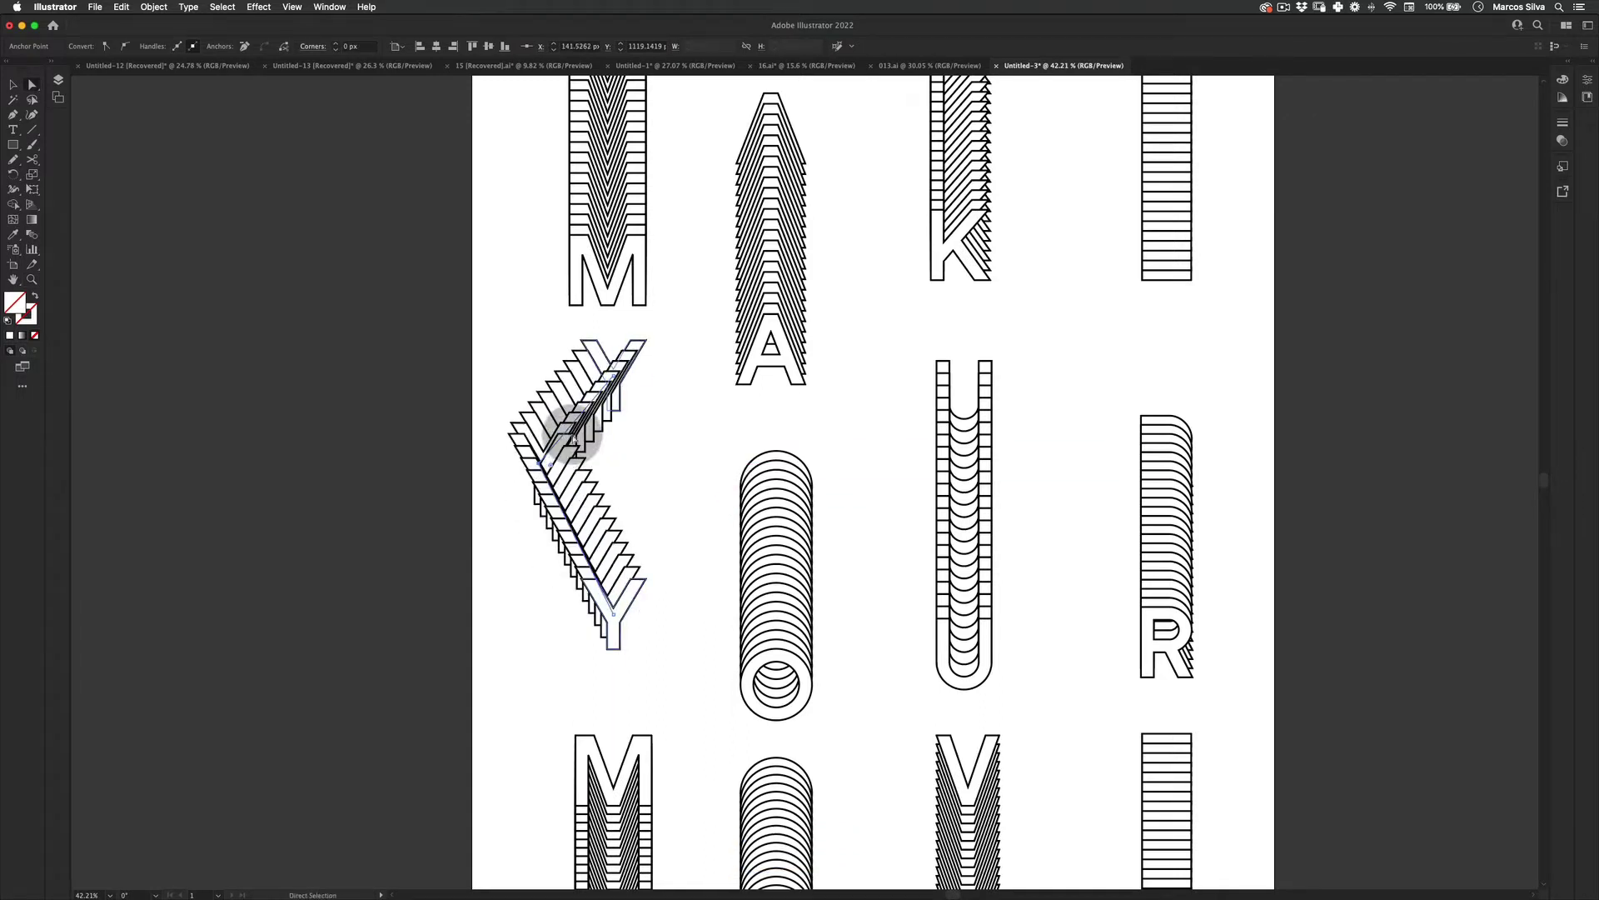
- Try to add a second anchor lower on the Y trail's spine and pull it to the right
{"action": "key", "text": "p"}
{"action": "left_click", "coordinate": [570, 522]}
{"action": "key", "text": "a"}
{"action": "left_click_drag", "start_coordinate": [573, 522], "coordinate": [646, 483]}
{"action": "key", "text": "z"}
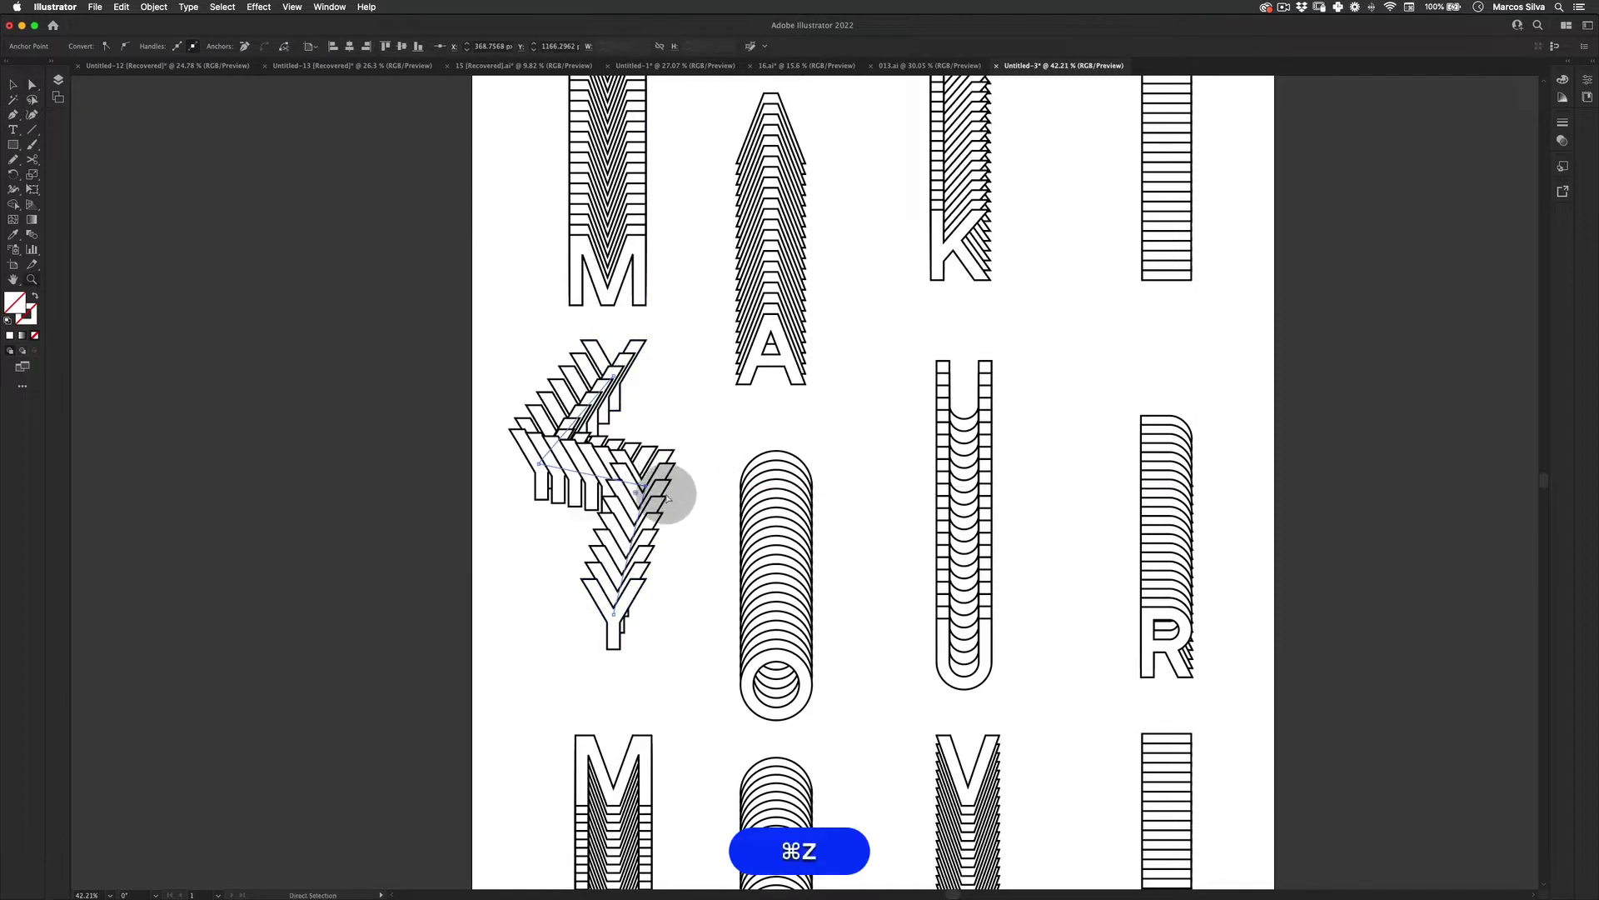
{"action": "left_click_drag", "start_coordinate": [646, 488], "coordinate": [672, 514]}
{"action": "key", "text": "super+z"}
{"action": "key", "text": "super+z"}
- Nudge the bend anchor on the Y trail's spine slightly left and round its corner into a smooth curve
{"action": "left_click_drag", "start_coordinate": [540, 464], "coordinate": [527, 467]}
{"action": "key", "text": "super+z"}
{"action": "key", "text": "super+z"}
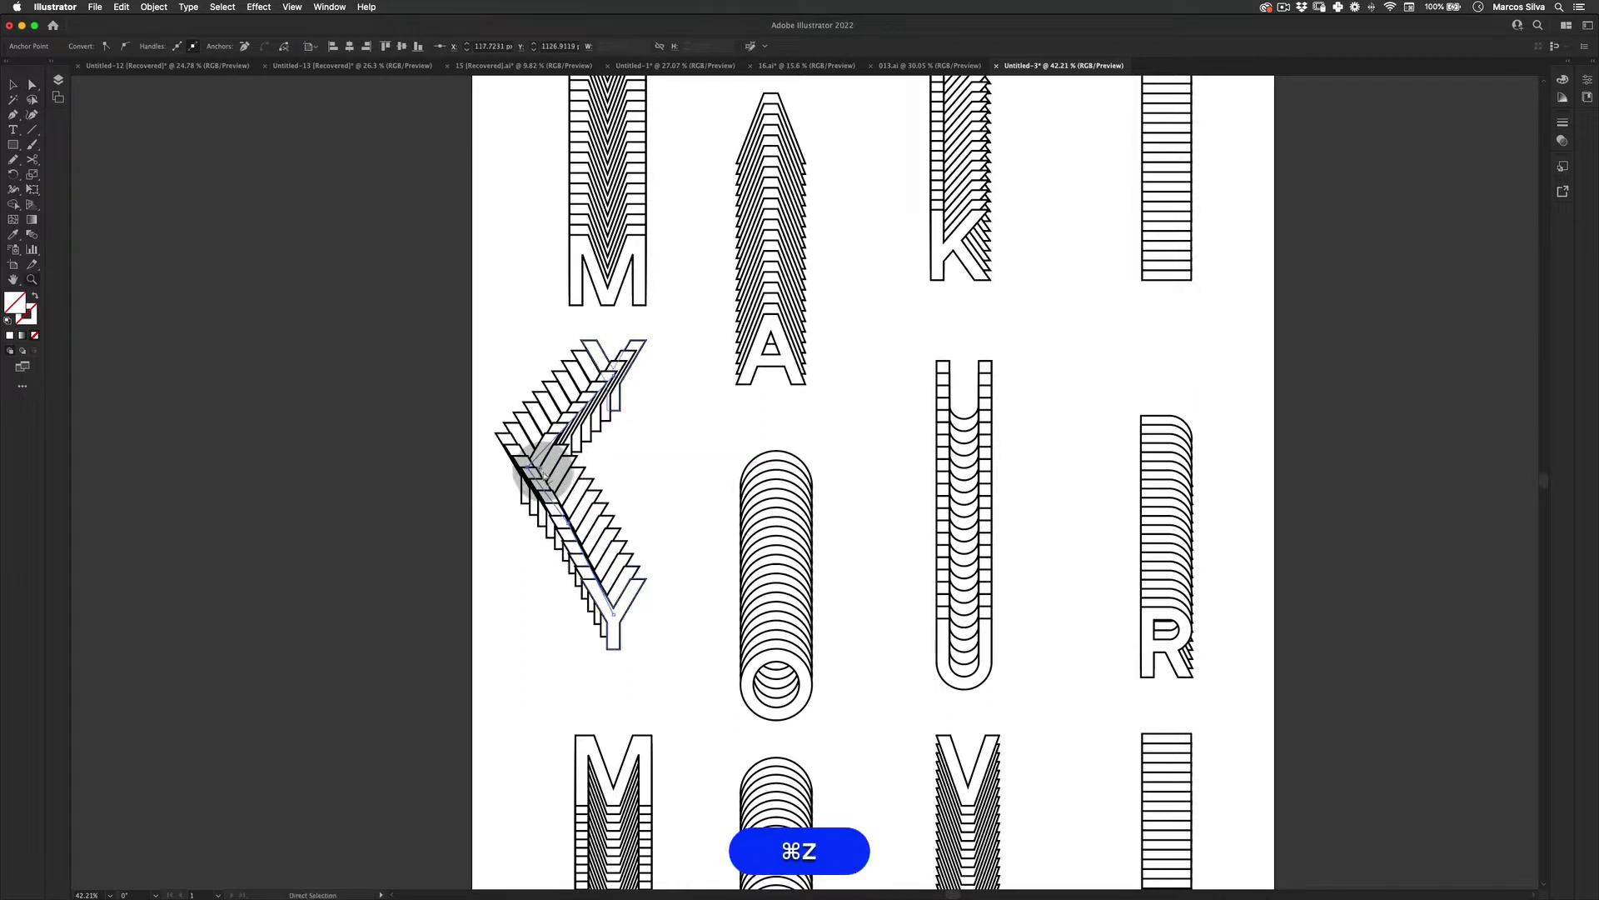
{"action": "left_click_drag", "start_coordinate": [537, 473], "coordinate": [557, 472]}
{"action": "key", "text": "a"}
{"action": "left_click", "coordinate": [547, 472]}
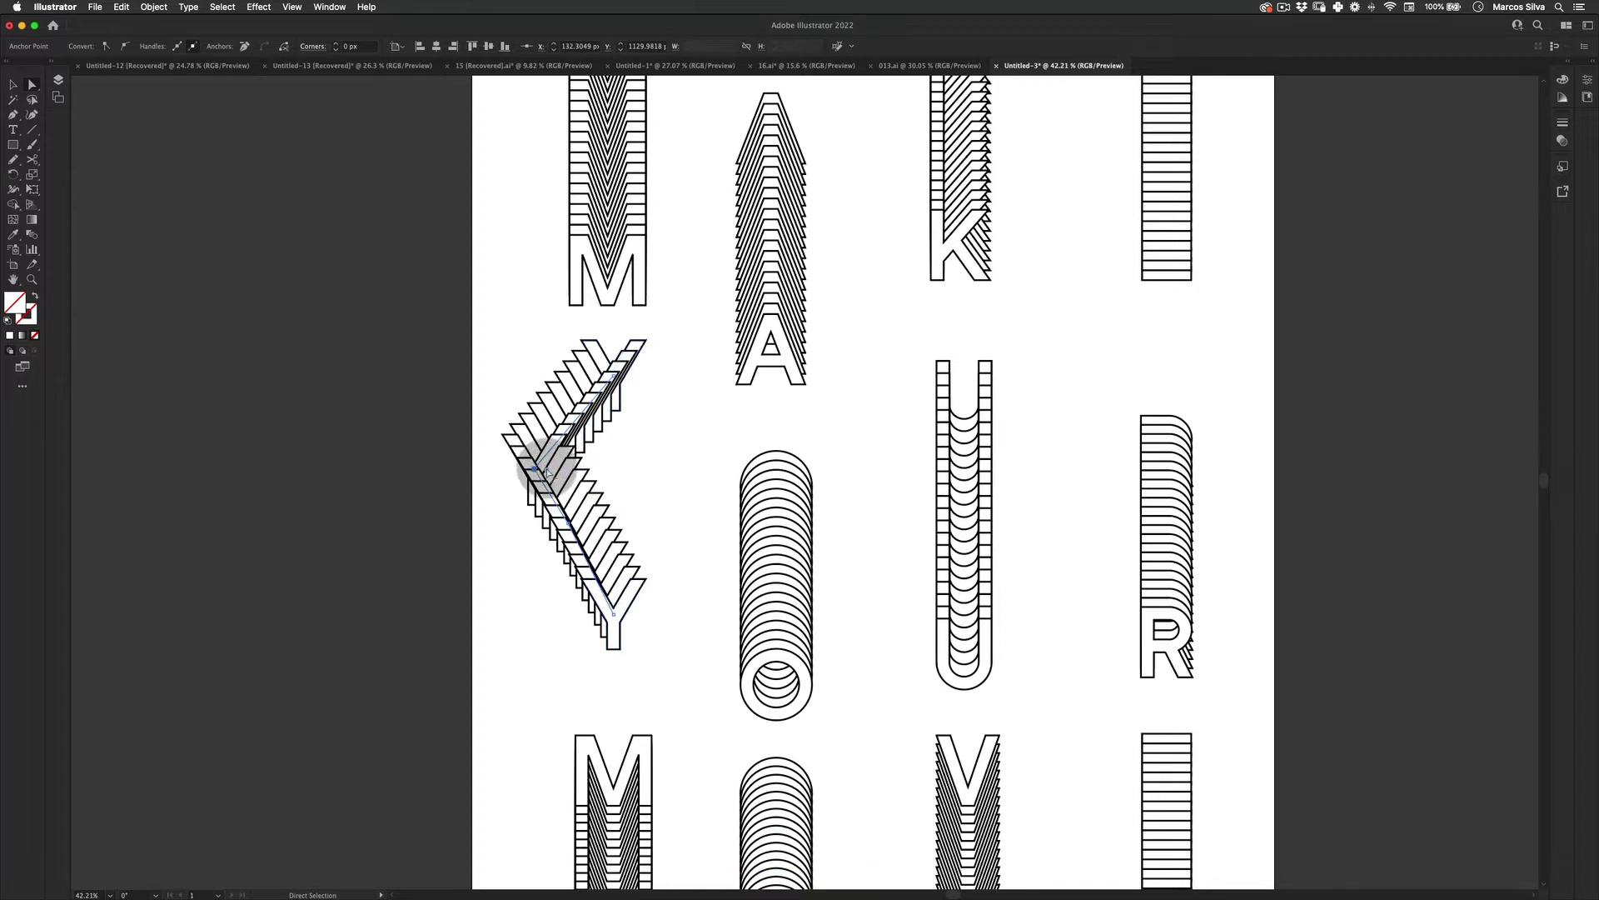
{"action": "key", "text": "v"}
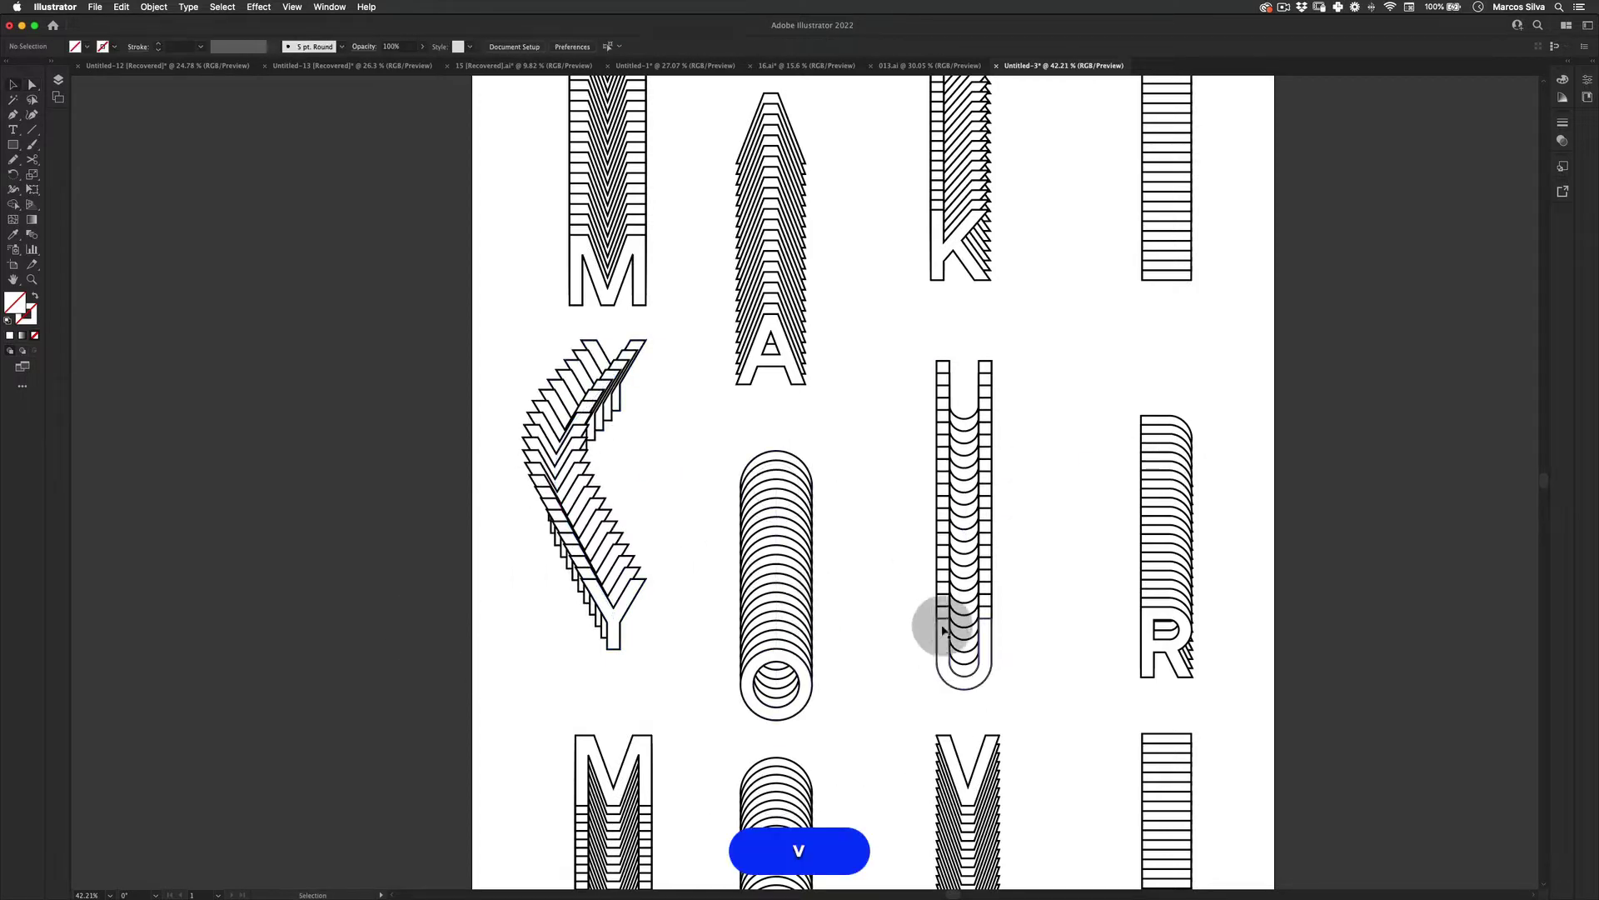
- Add an anchor point at the middle of the blend spine of the O in YOUR
{"action": "key", "text": "z"}
{"action": "left_click", "coordinate": [714, 418], "text": "alt"}
{"action": "left_click", "coordinate": [705, 419]}
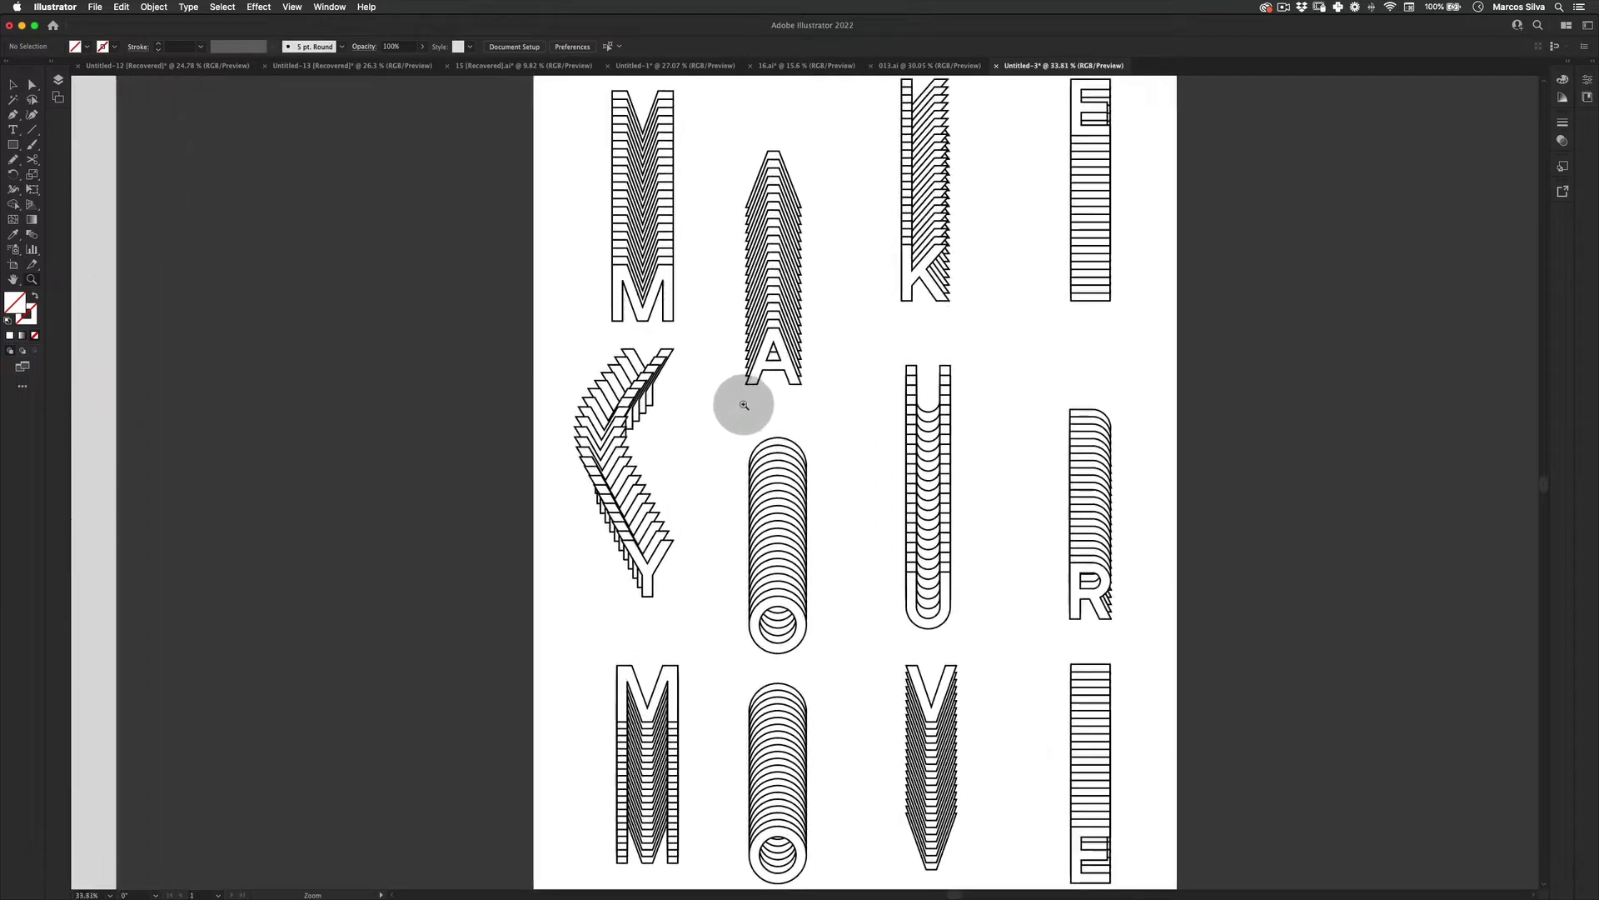
{"action": "key", "text": "v"}
{"action": "left_click", "coordinate": [725, 446]}
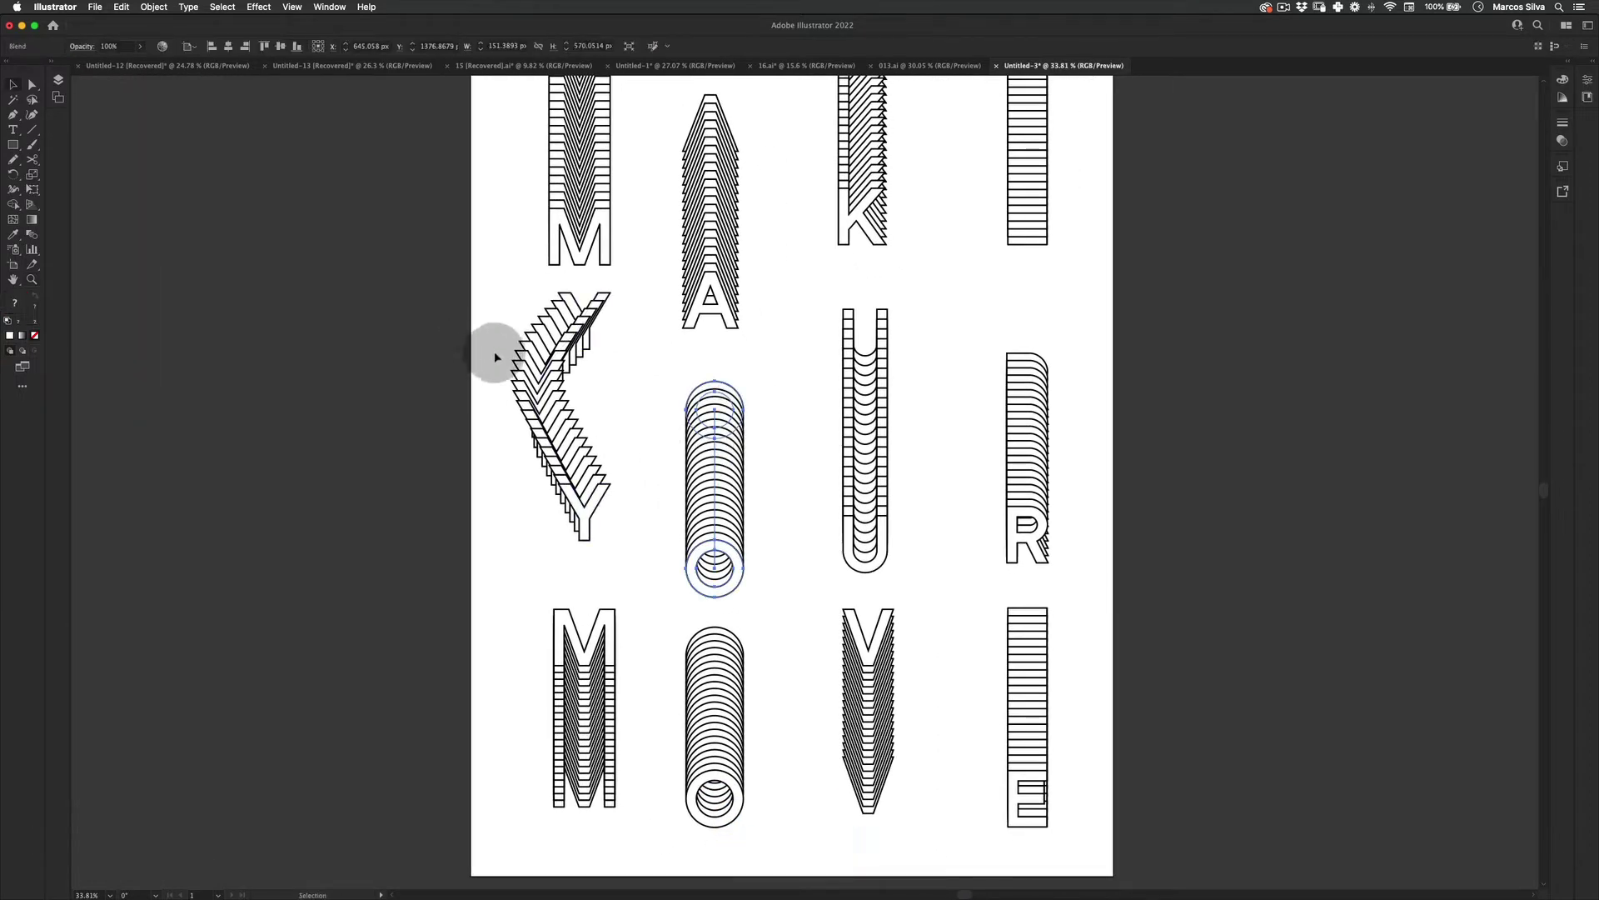
{"action": "key", "text": "p"}
{"action": "left_click", "coordinate": [715, 484]}
- Pull the new spine anchor of the O trail to the right and round its corner into an arc
{"action": "key", "text": "a"}
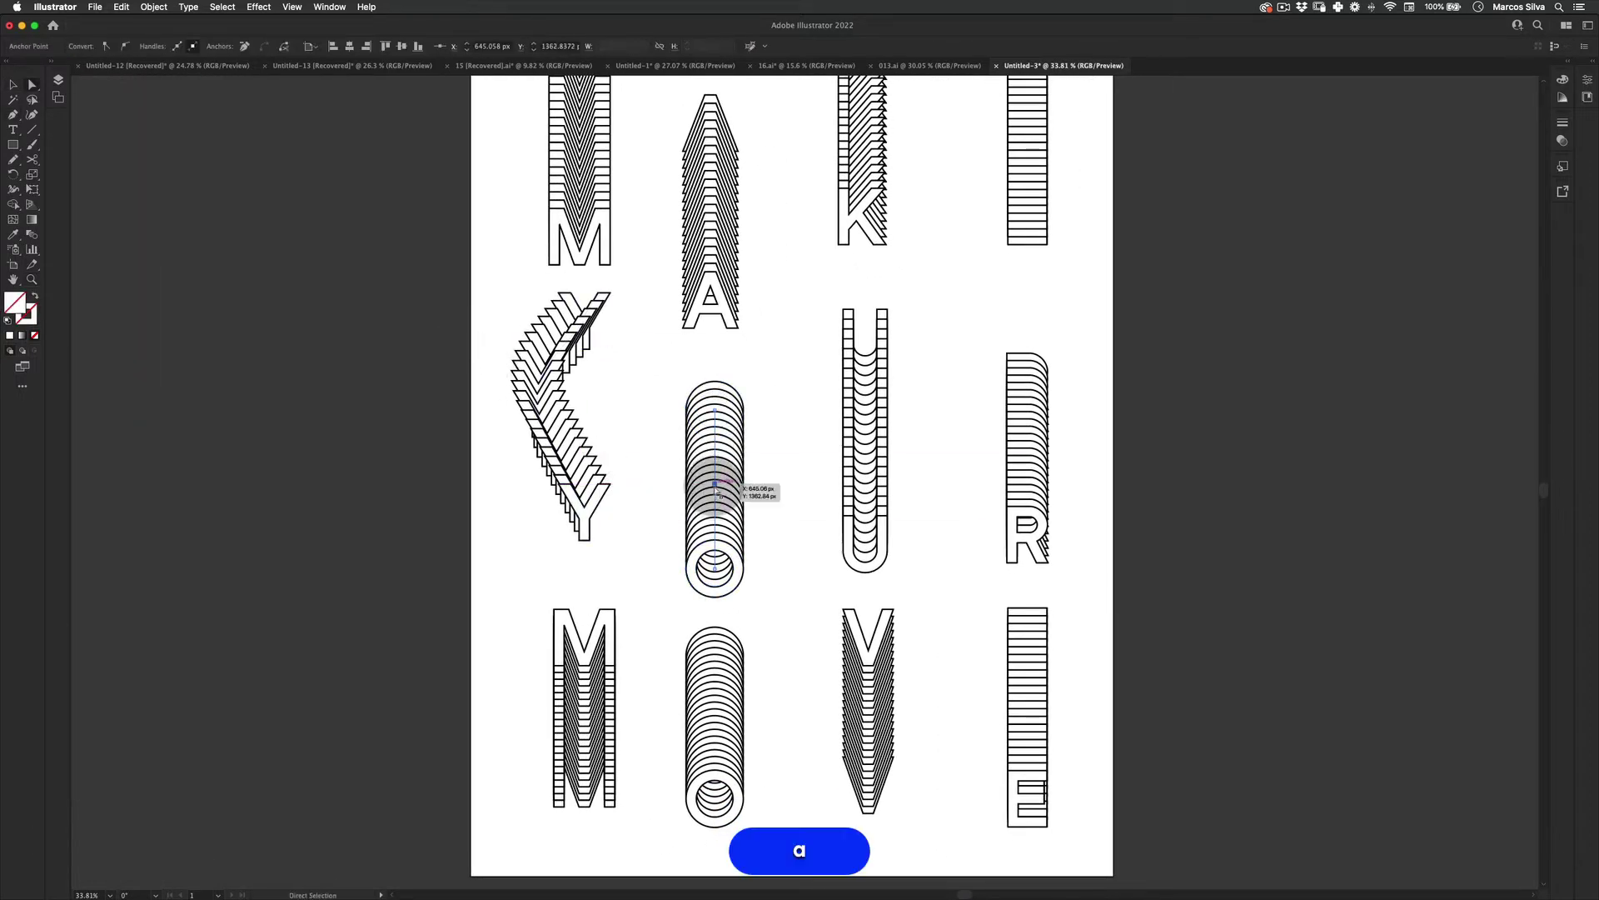
{"action": "left_click_drag", "start_coordinate": [729, 485], "coordinate": [420, 565]}
{"action": "key", "text": "a"}
{"action": "key", "text": "v"}
{"action": "key", "text": "super+a"}
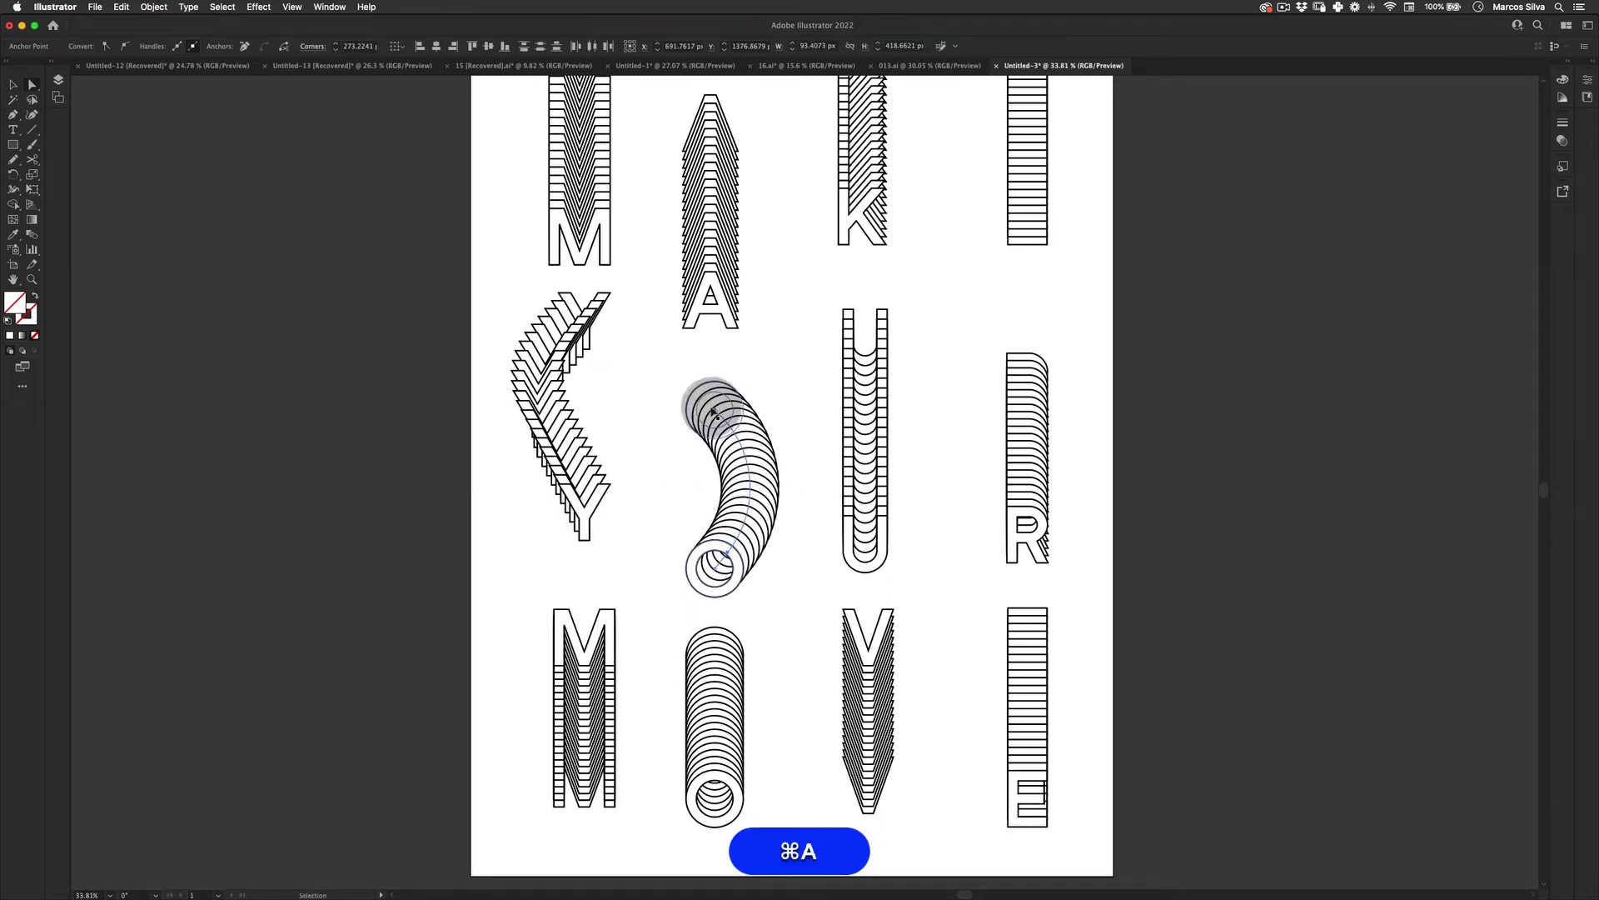
{"action": "key", "text": "super+z"}
- Move the upper end of the O trail left toward the Y and reshape its spine into a flowing S-like curve
{"action": "left_click_drag", "start_coordinate": [718, 411], "coordinate": [633, 390]}
{"action": "left_click", "coordinate": [799, 475]}
{"action": "left_click_drag", "start_coordinate": [800, 475], "coordinate": [429, 588]}
{"action": "key", "text": "v"}
{"action": "left_click", "coordinate": [428, 589]}
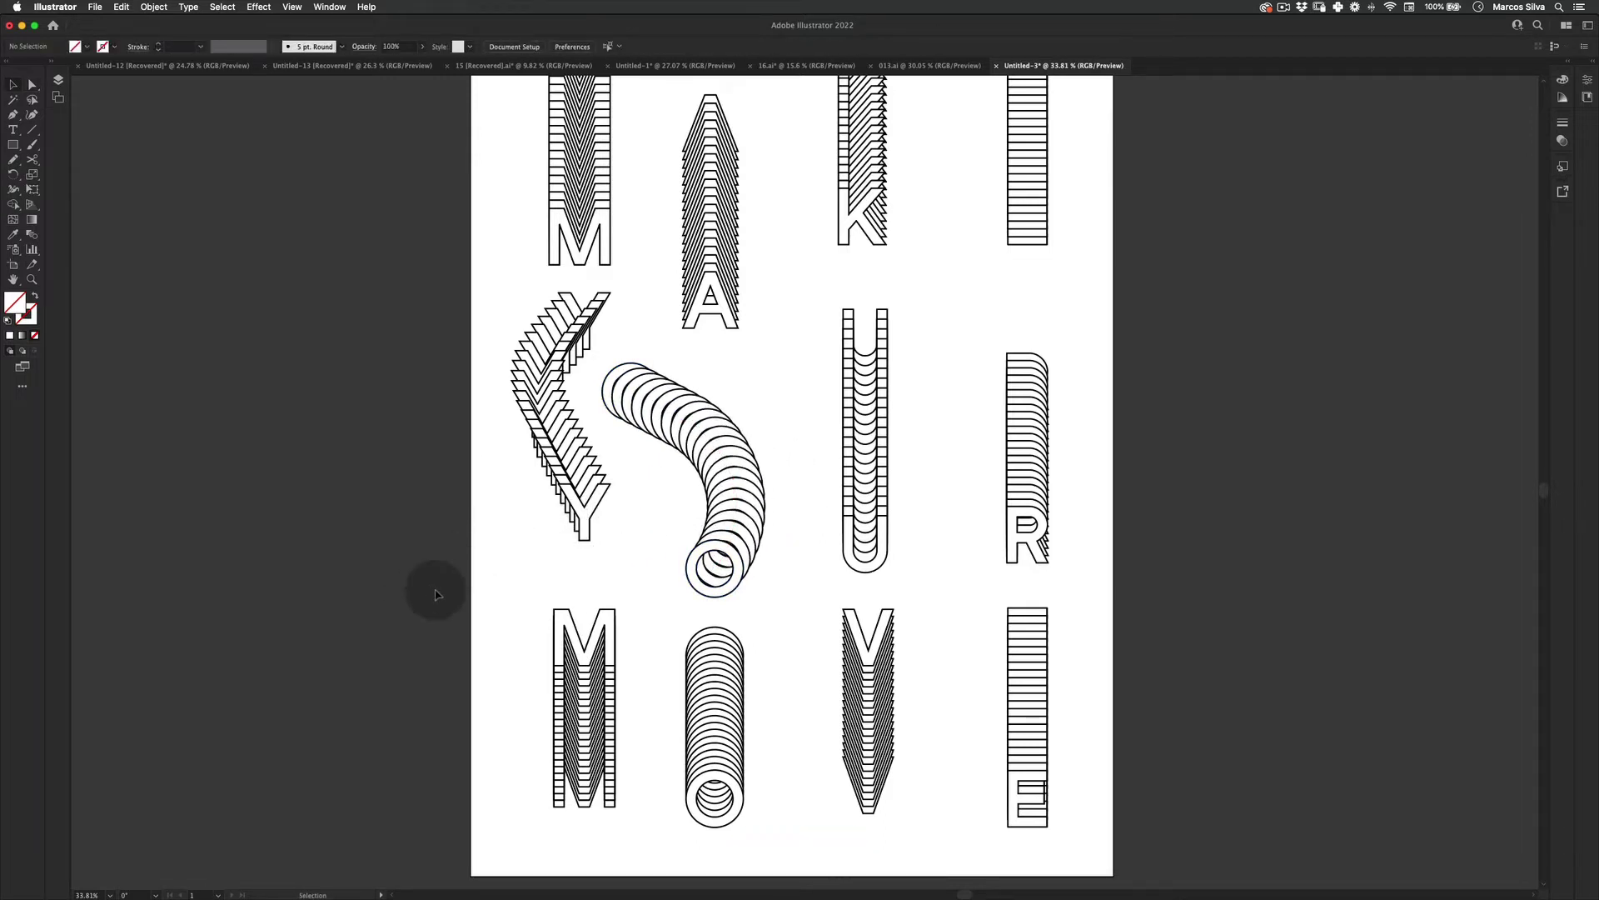
- Set the blend of the curved O trail in YOUR to 40 specified steps
{"action": "key", "text": "v"}
{"action": "left_click", "coordinate": [672, 494]}
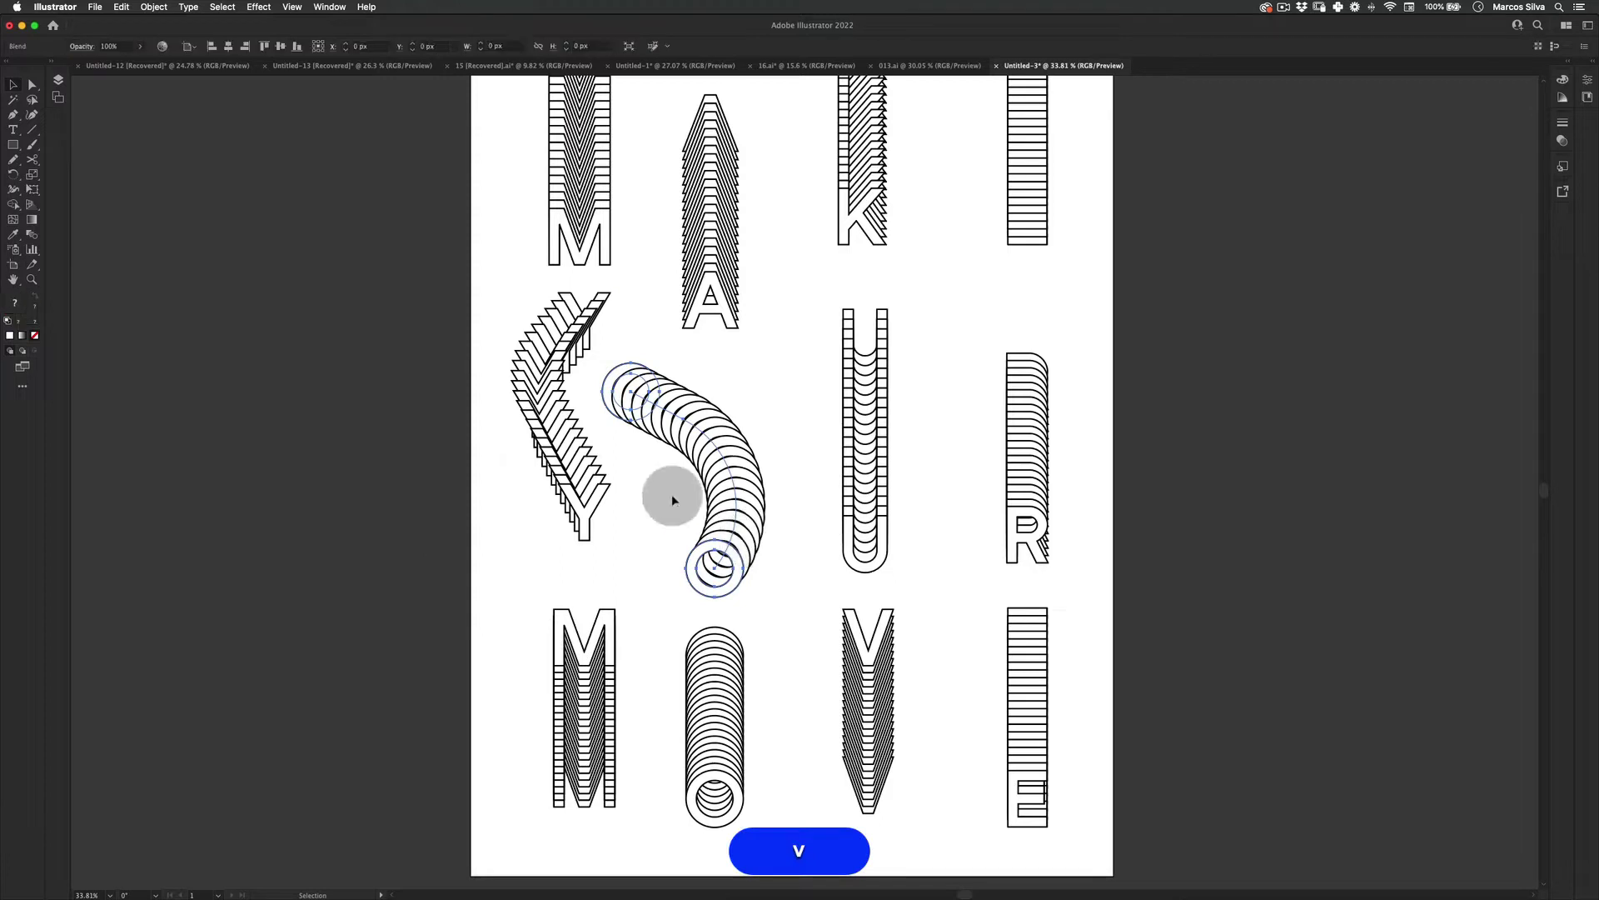
{"action": "double_click", "coordinate": [31, 238]}
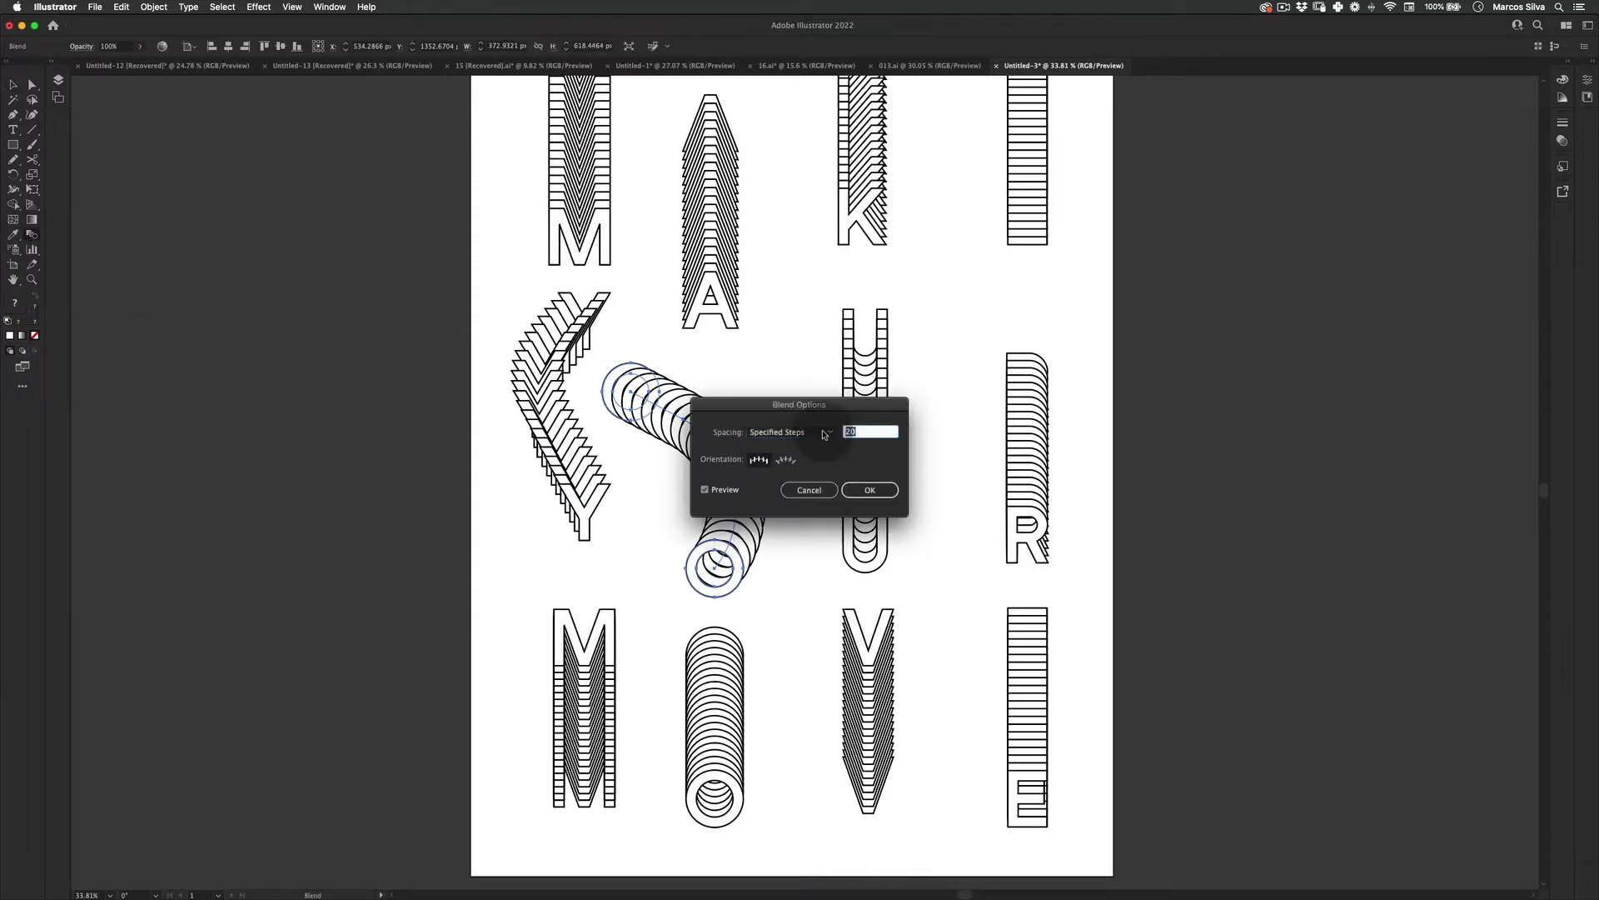
{"action": "type", "text": "40"}
{"action": "key", "text": "Return"}
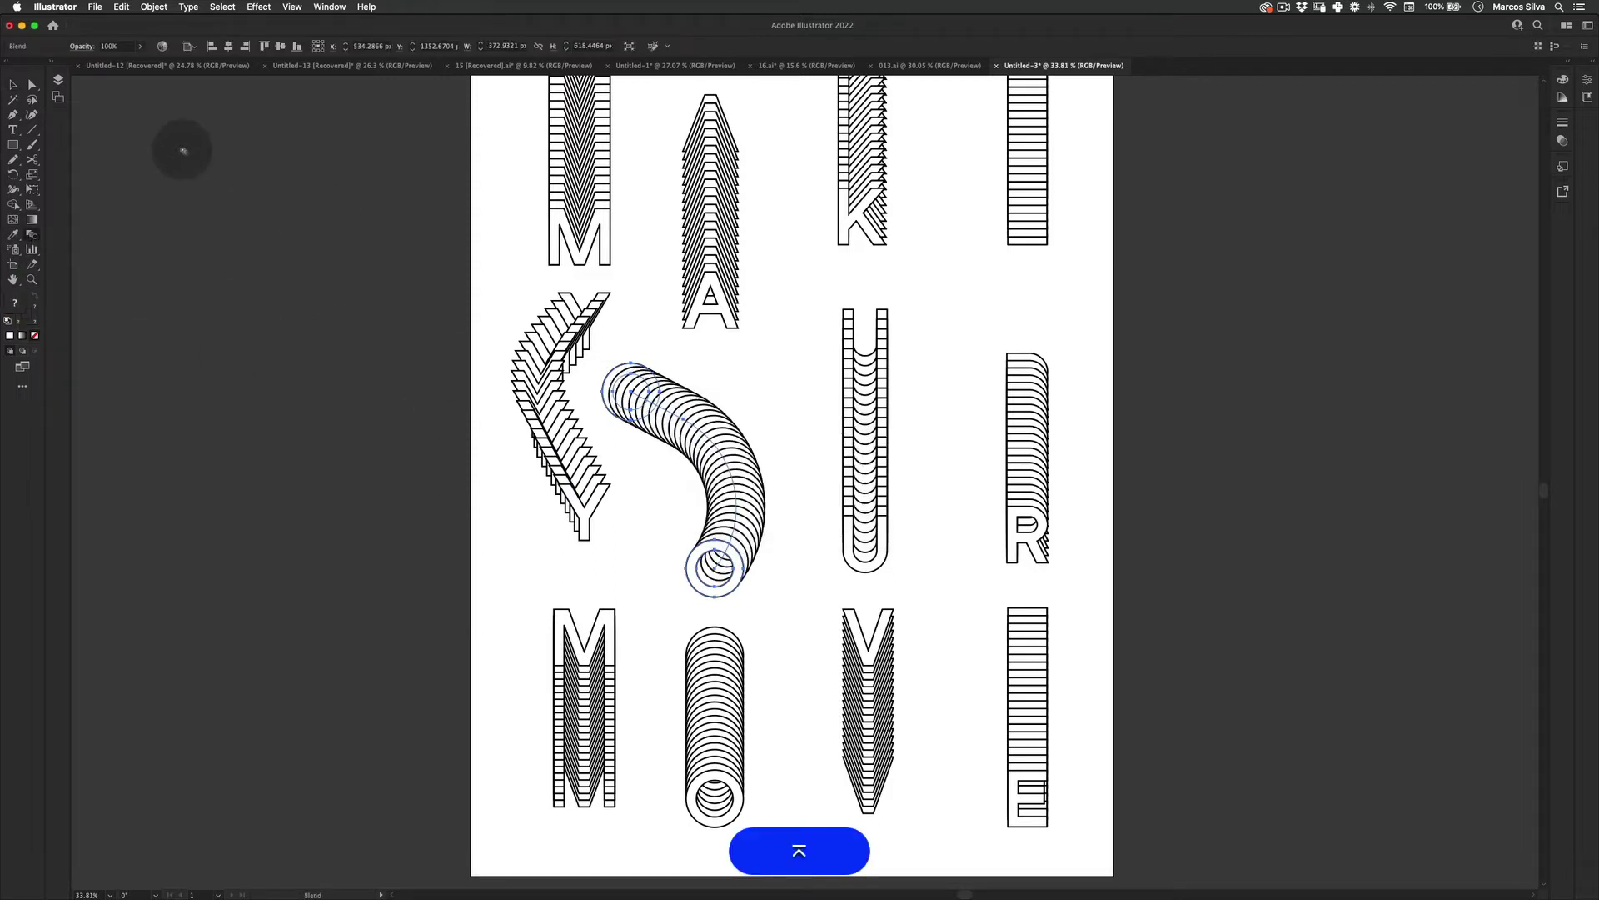
{"action": "key", "text": "v"}
{"action": "left_click", "coordinate": [317, 350]}
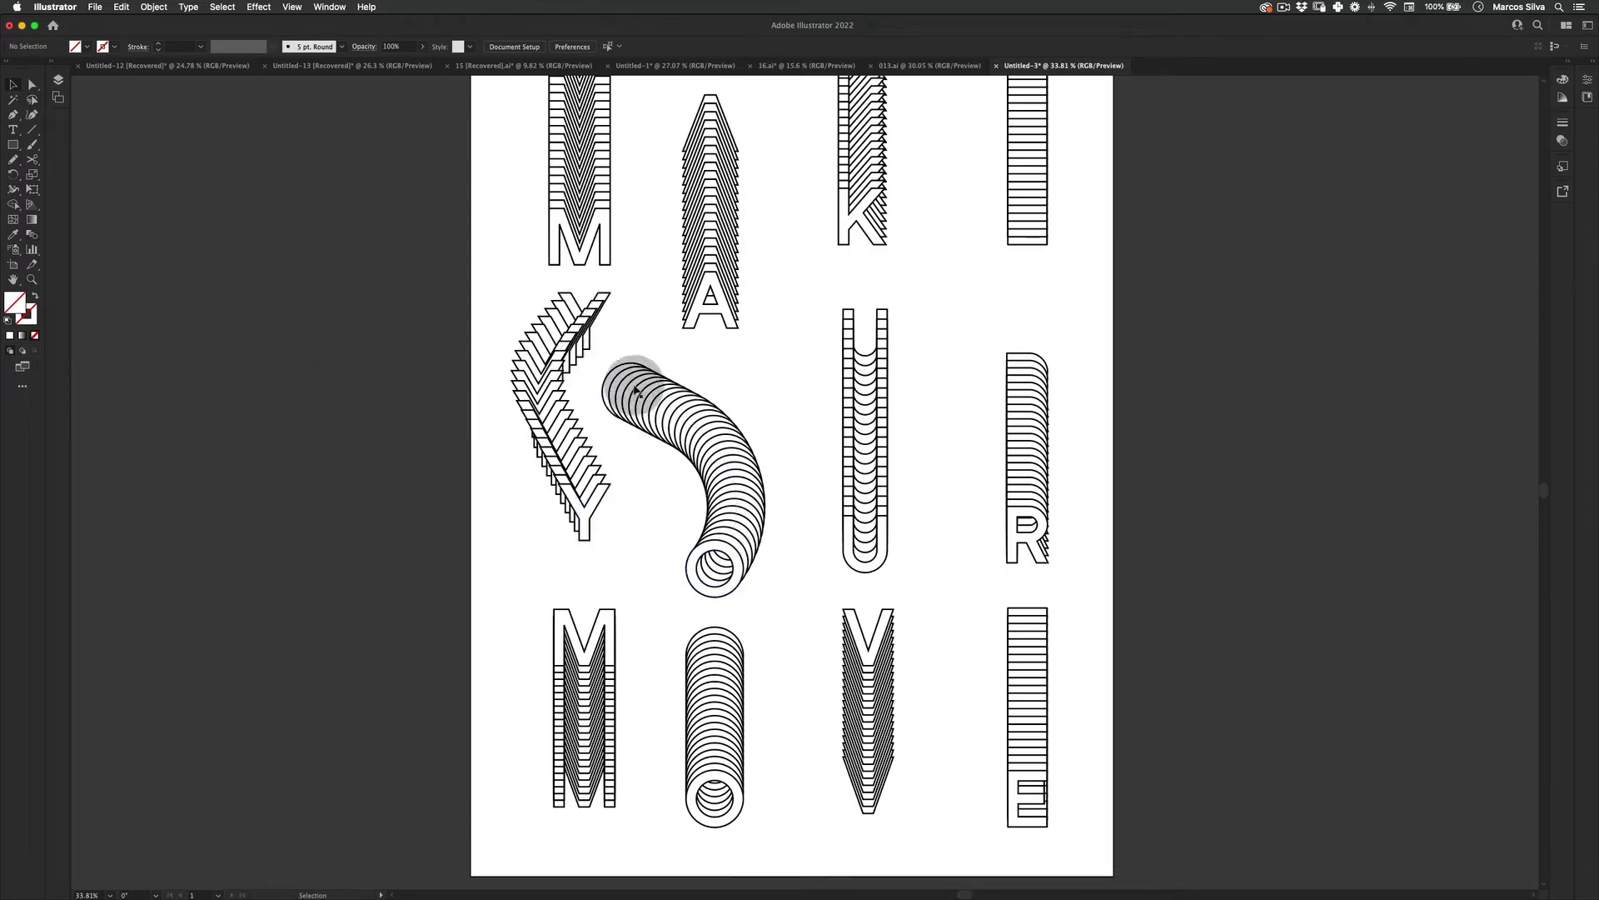
- Set the blend of the bent Y trail to 30 specified steps
{"action": "key", "text": "v"}
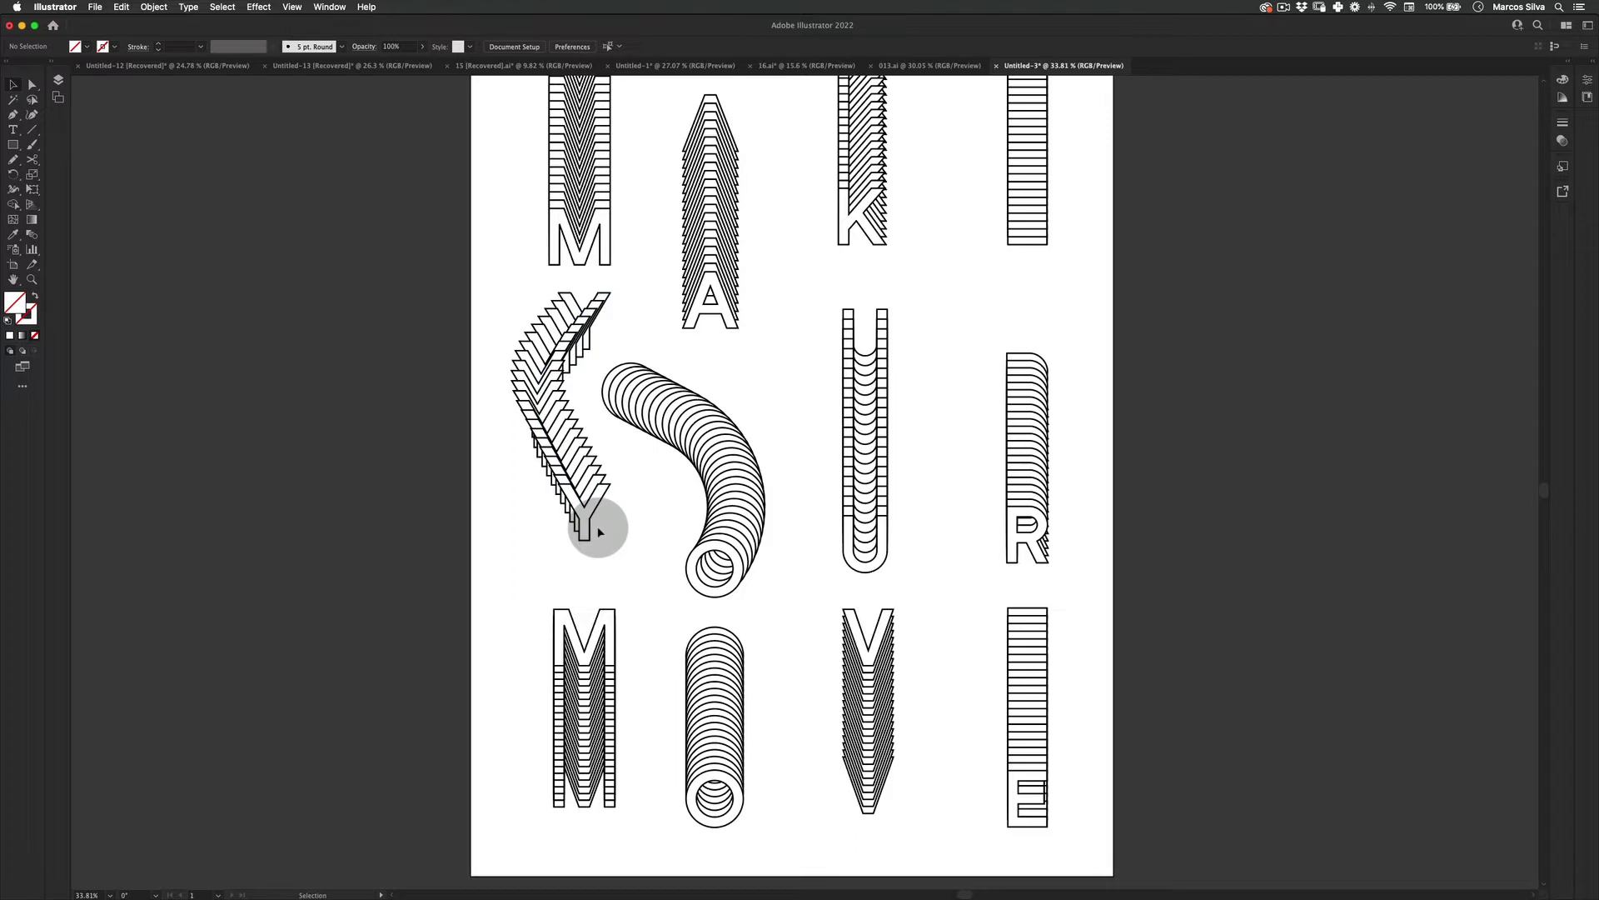
{"action": "left_click", "coordinate": [569, 343]}
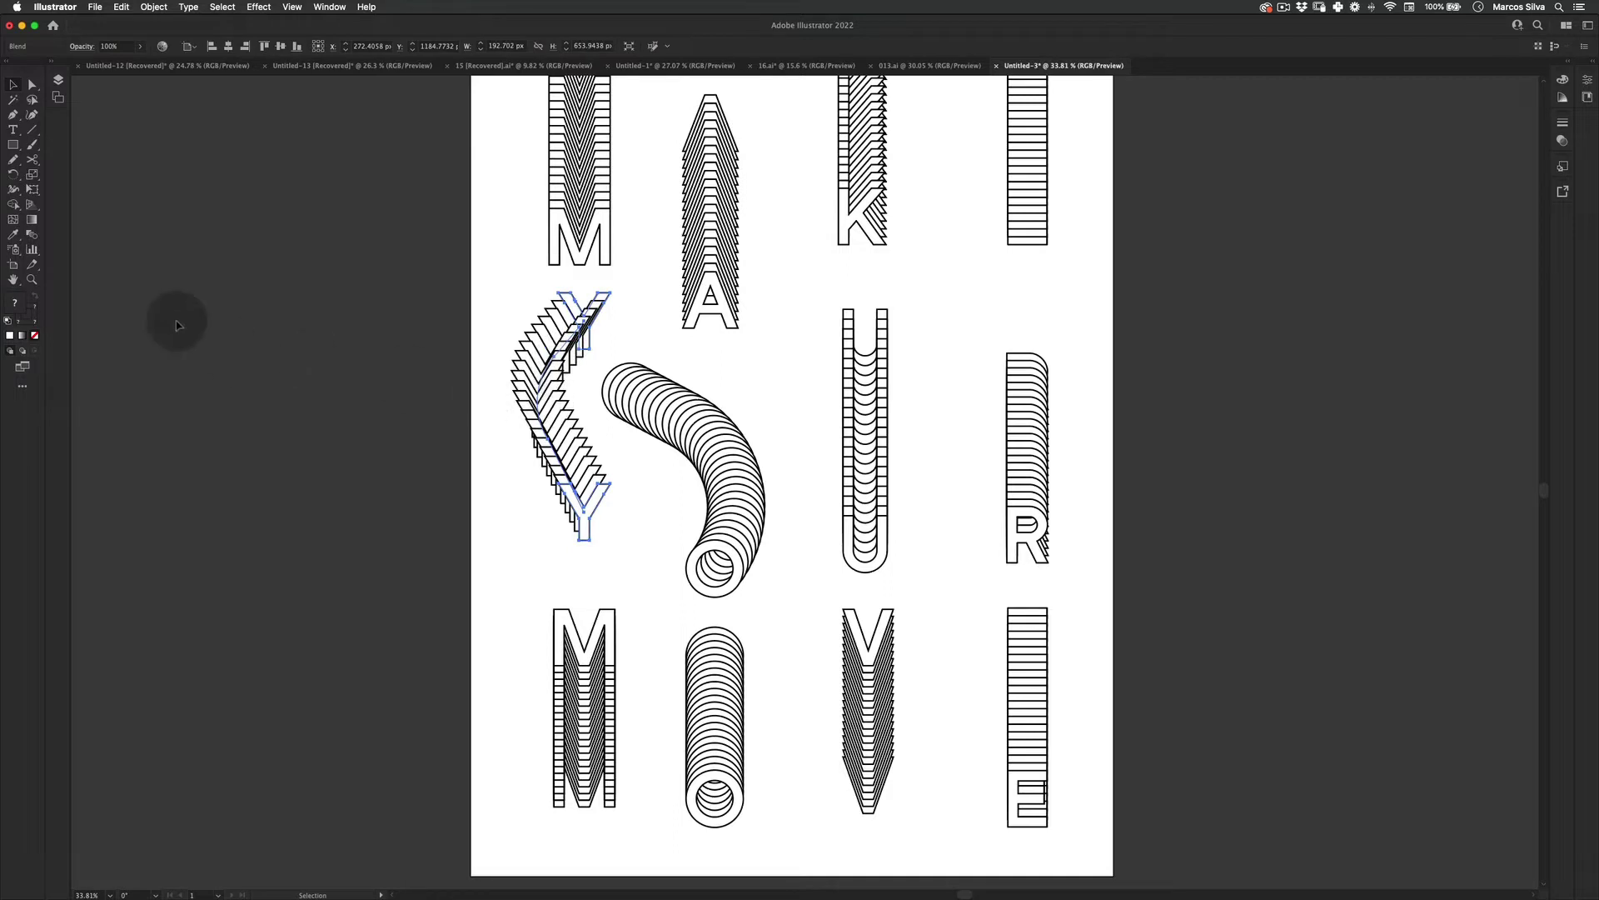
{"action": "double_click", "coordinate": [38, 234]}
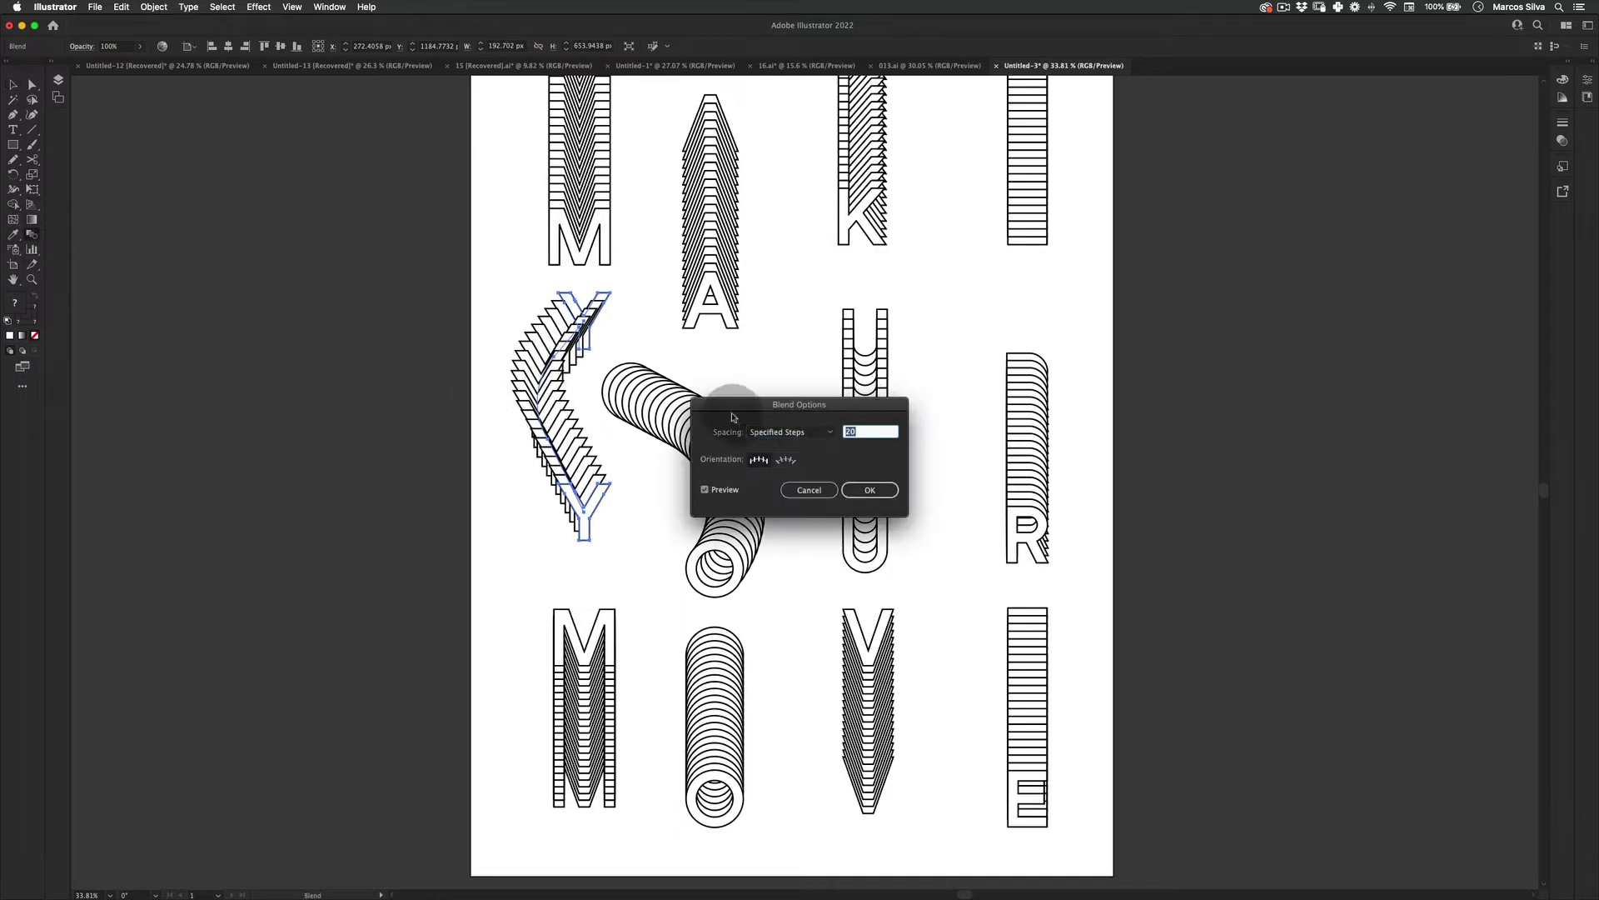
{"action": "type", "text": "30"}
{"action": "key", "text": "Return"}
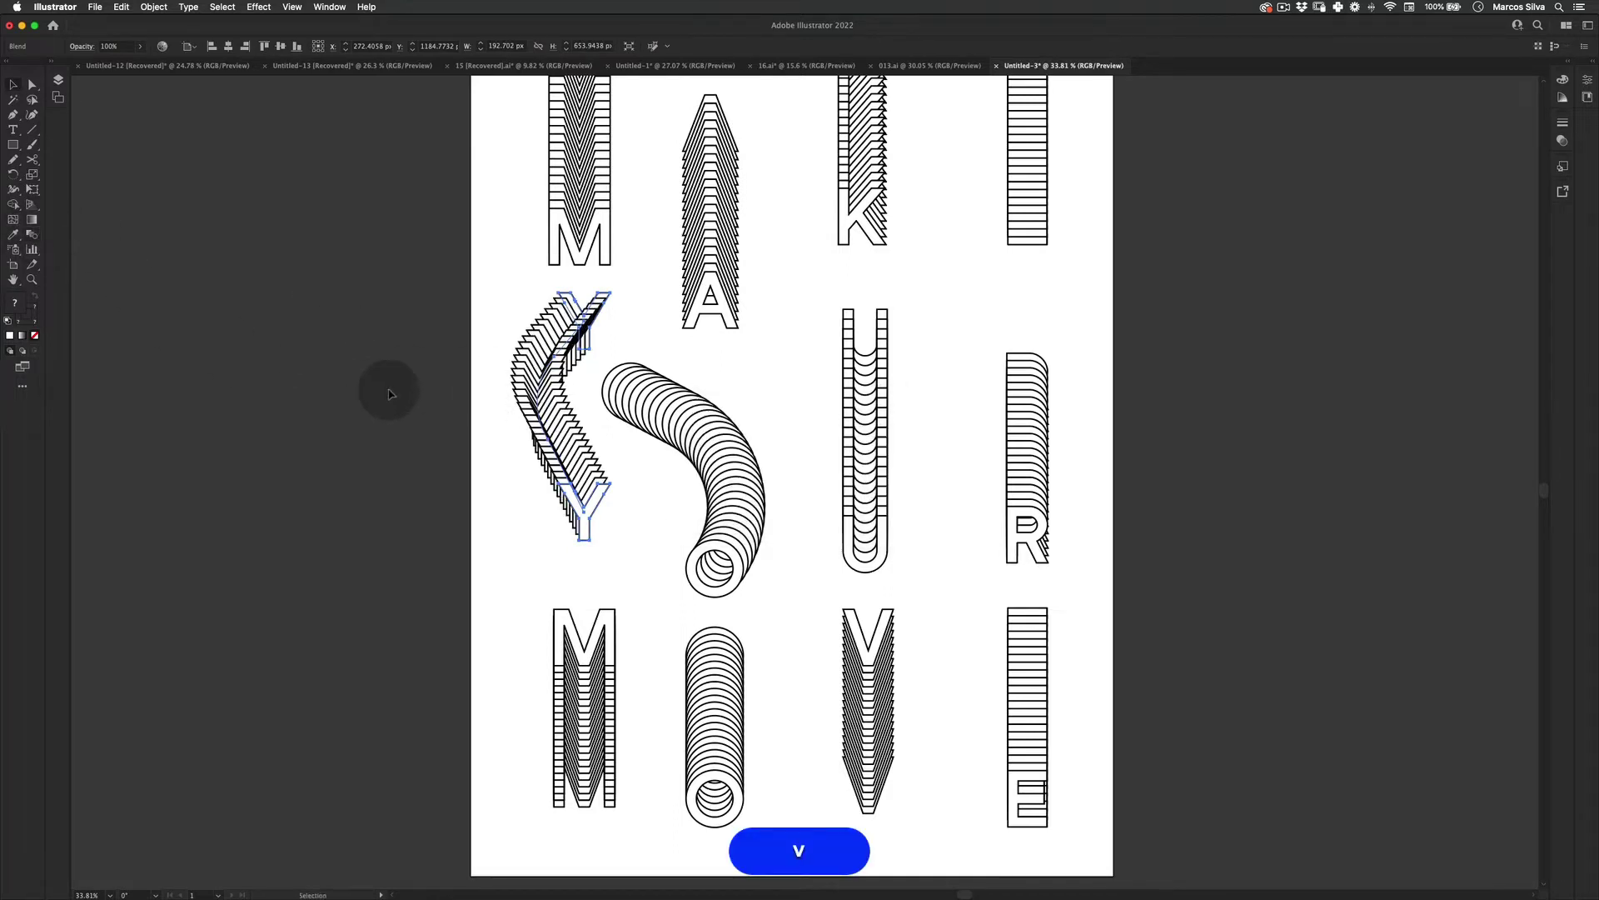
{"action": "left_click", "coordinate": [388, 393]}
- Add an anchor point midway along the blend spine of the U trail in YOUR
{"action": "left_click", "coordinate": [852, 414]}
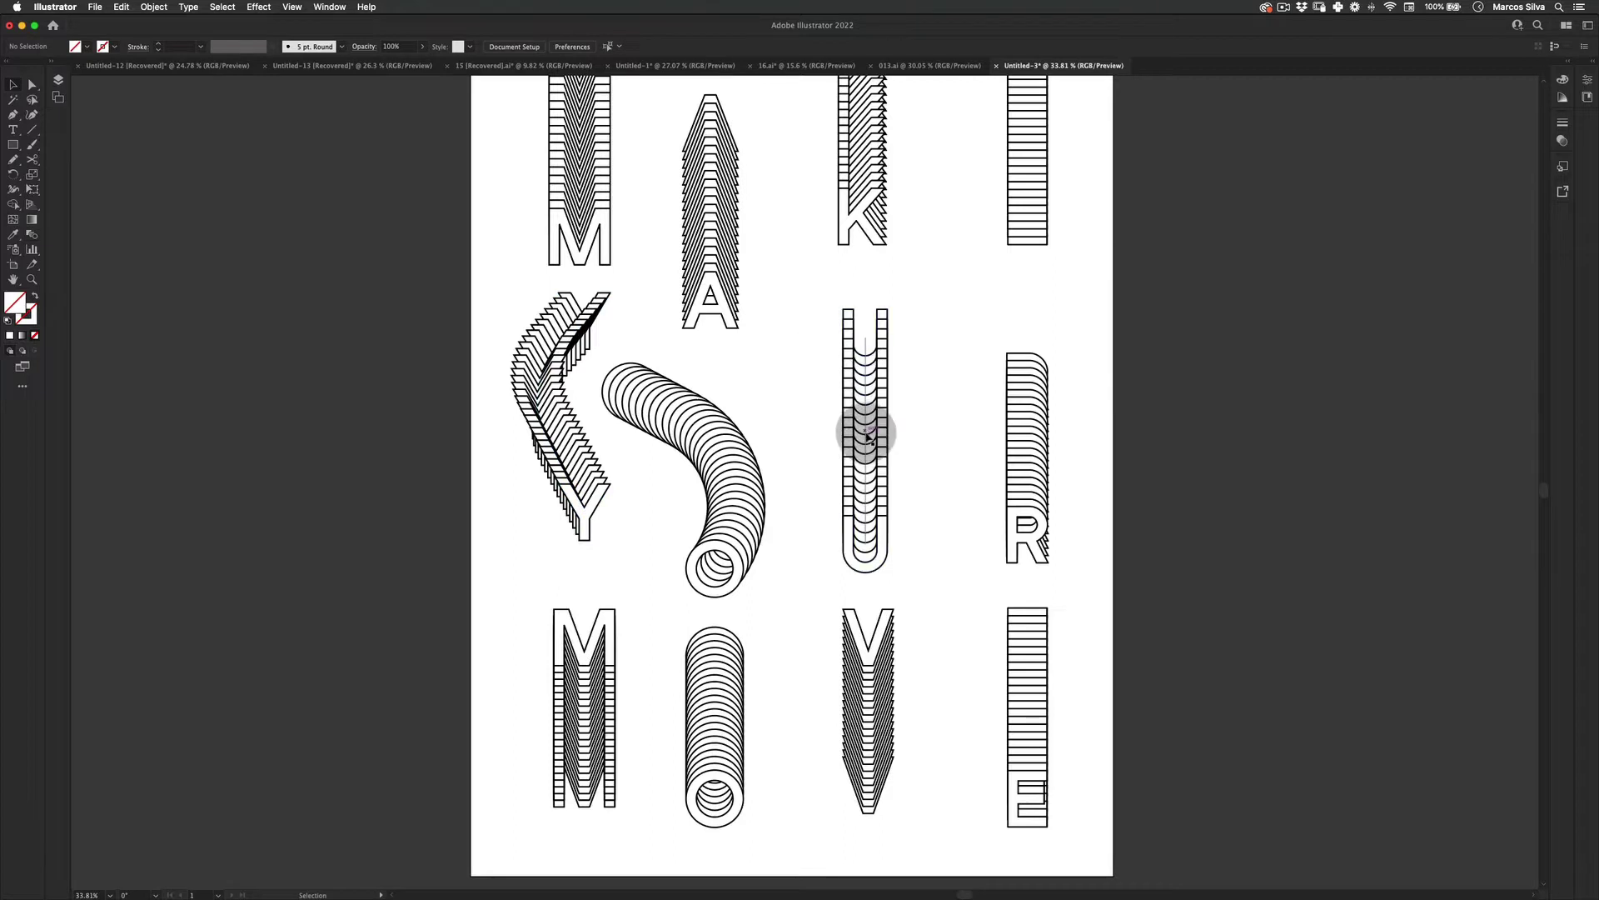
{"action": "key", "text": "v"}
{"action": "left_click", "coordinate": [13, 117]}
{"action": "left_click", "coordinate": [854, 426]}
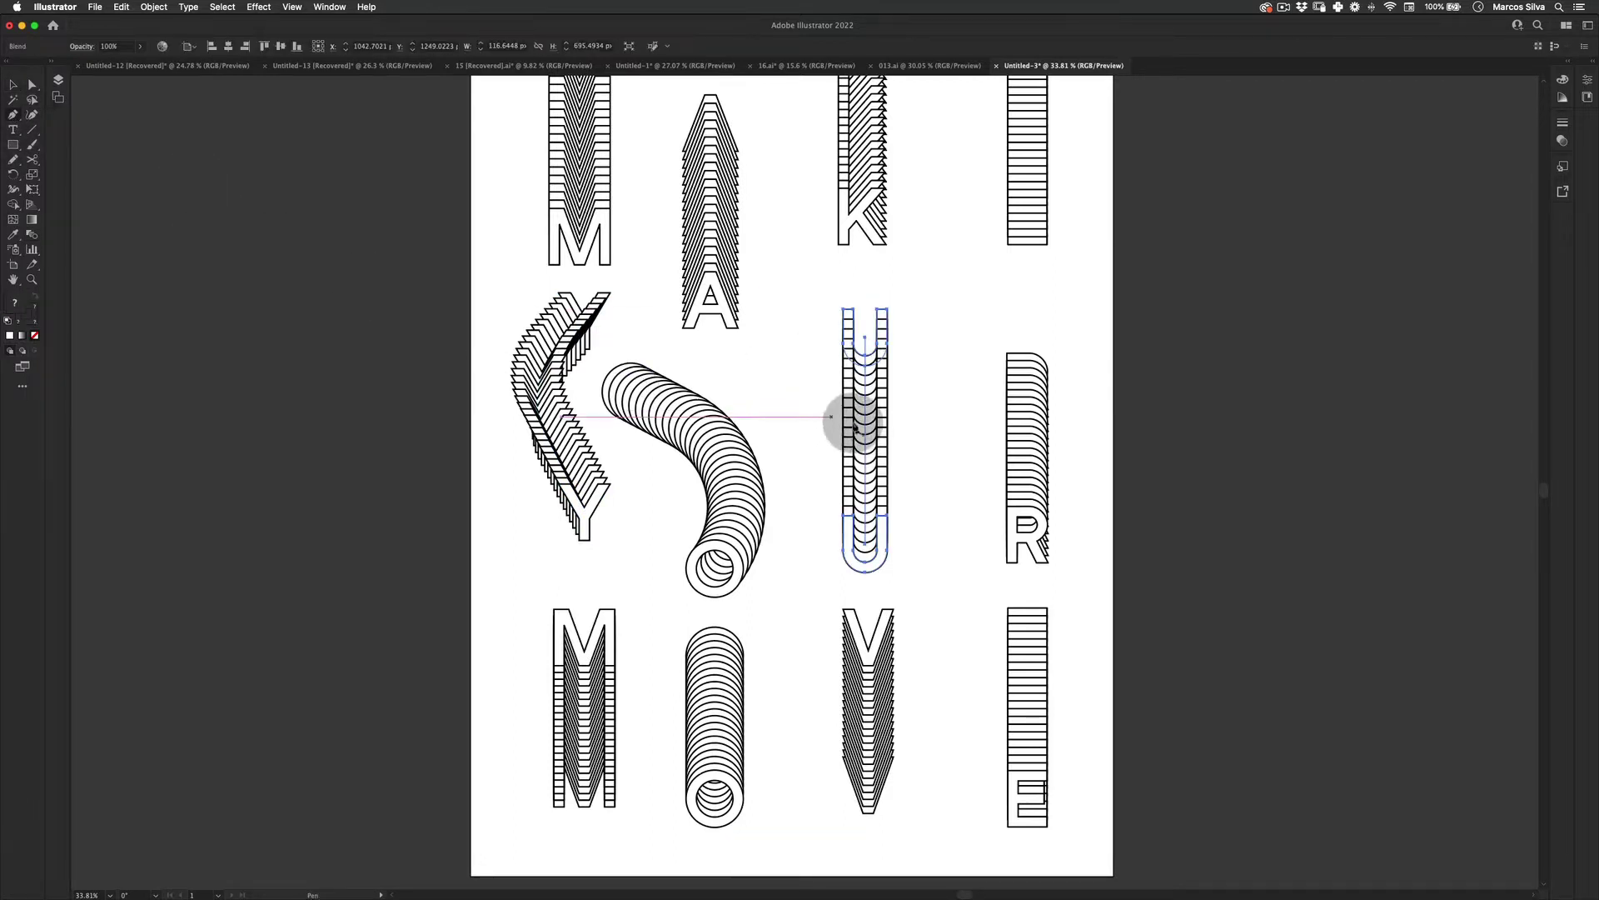
{"action": "left_click", "coordinate": [865, 443]}
{"action": "key", "text": "a"}
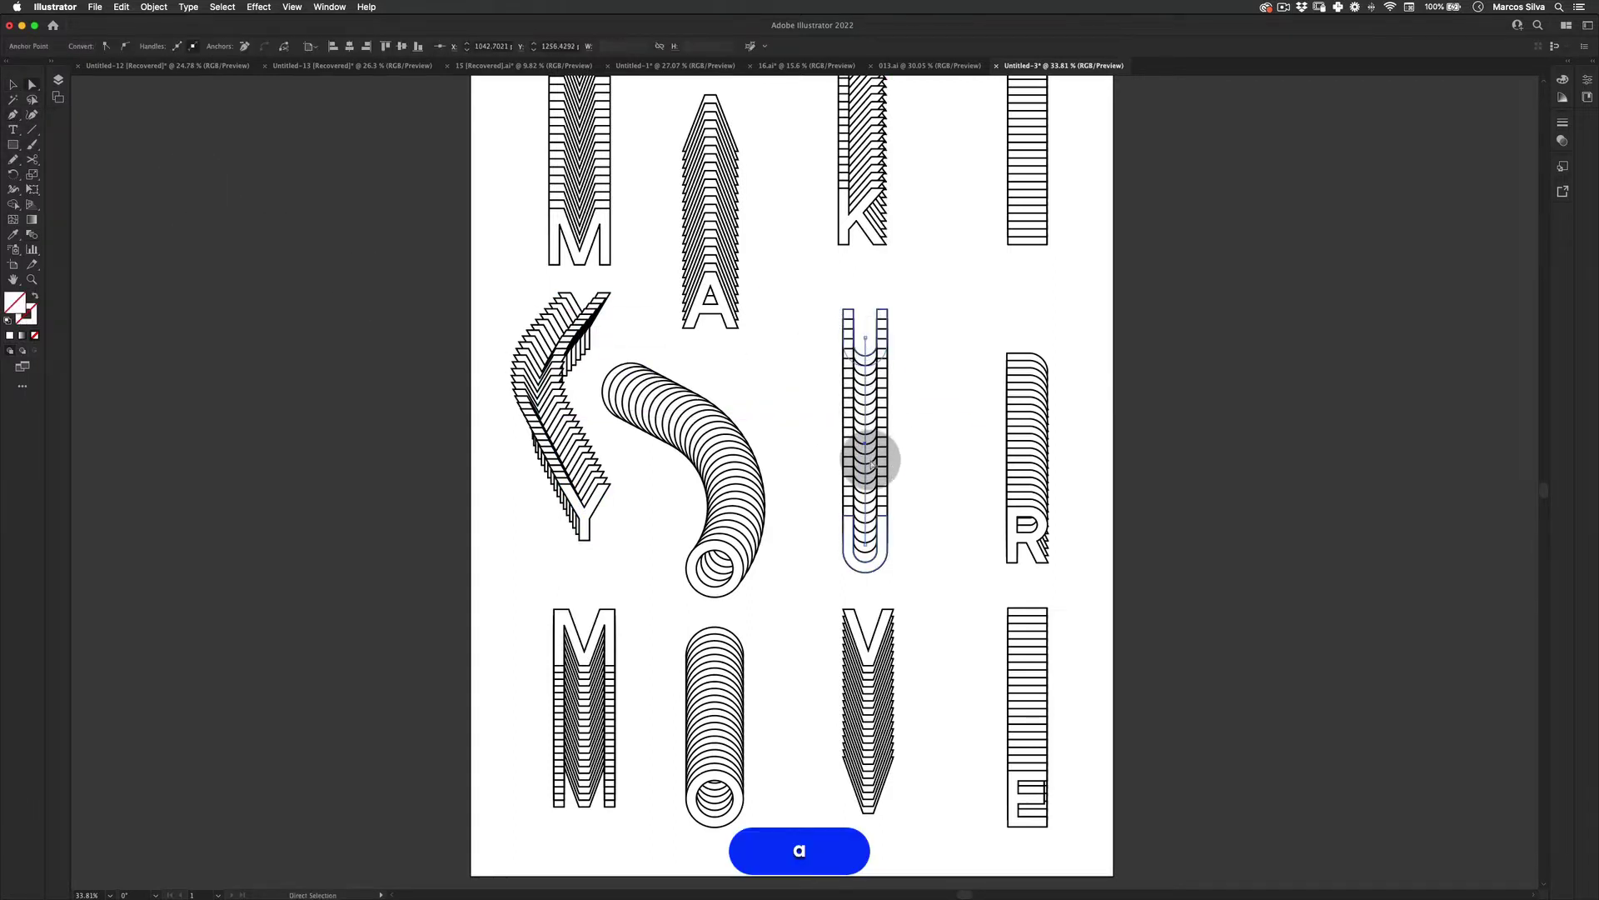
- Move the upper end of the U trail's spine up and to the right, between the K and E trails
{"action": "left_click_drag", "start_coordinate": [869, 335], "coordinate": [948, 239]}
{"action": "key", "text": "super+z"}
{"action": "key", "text": "super+a"}
{"action": "key", "text": "super+z"}
{"action": "key", "text": "super+a"}
{"action": "left_click", "coordinate": [866, 339]}
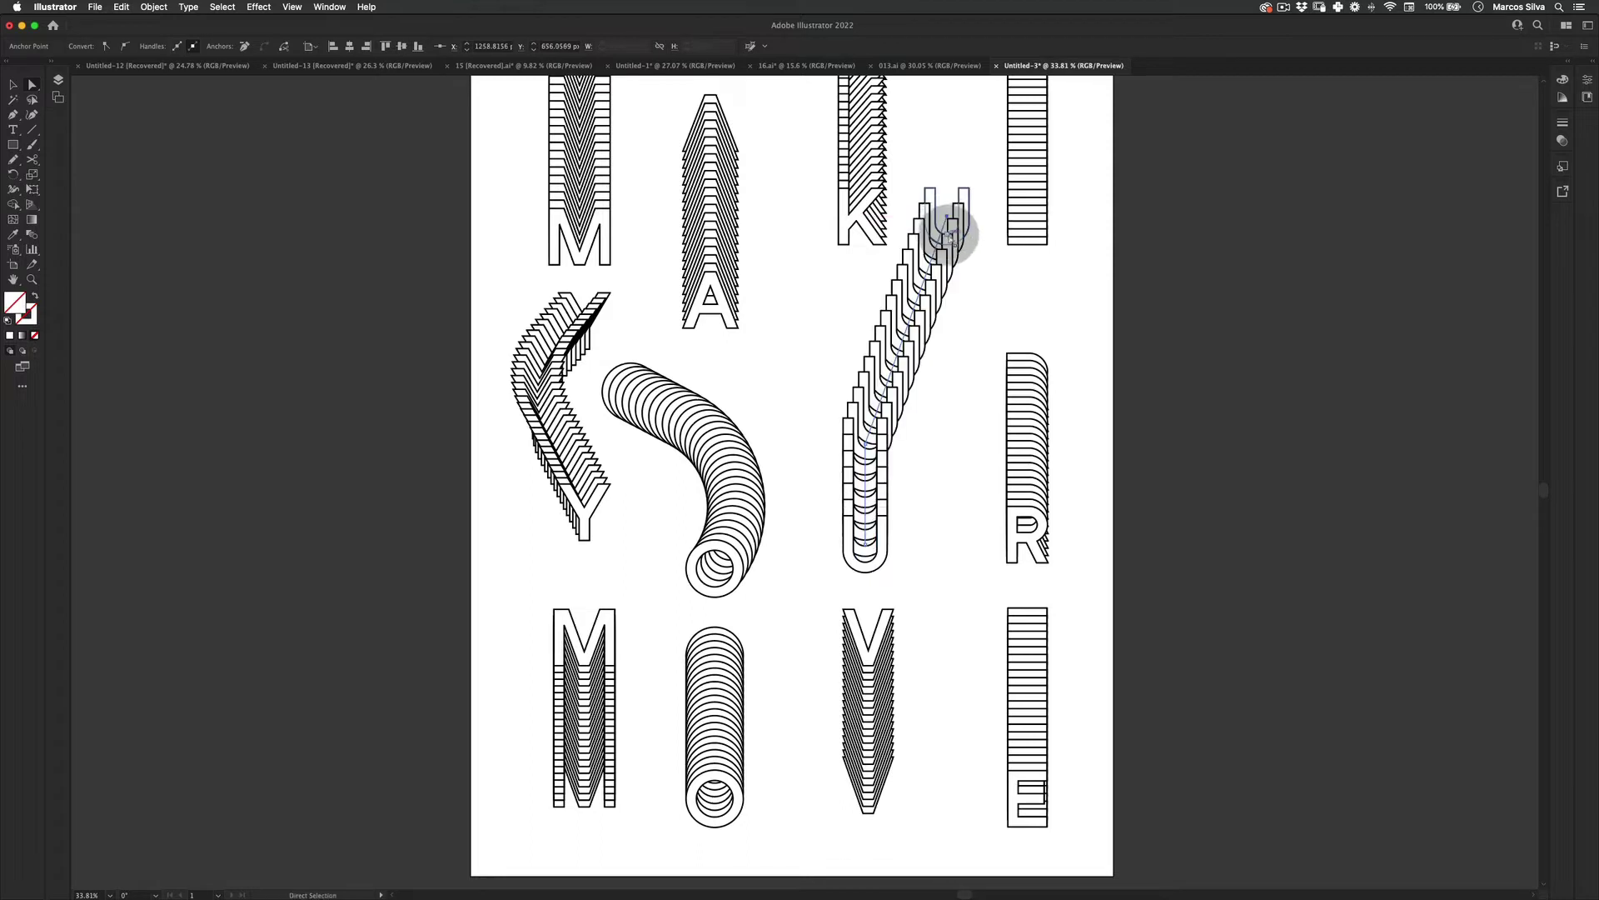
- Convert the middle anchor of the U trail's spine to a smooth point so the trail bends in a gentle curve
{"action": "key", "text": "super+shift+a"}
{"action": "key", "text": "a"}
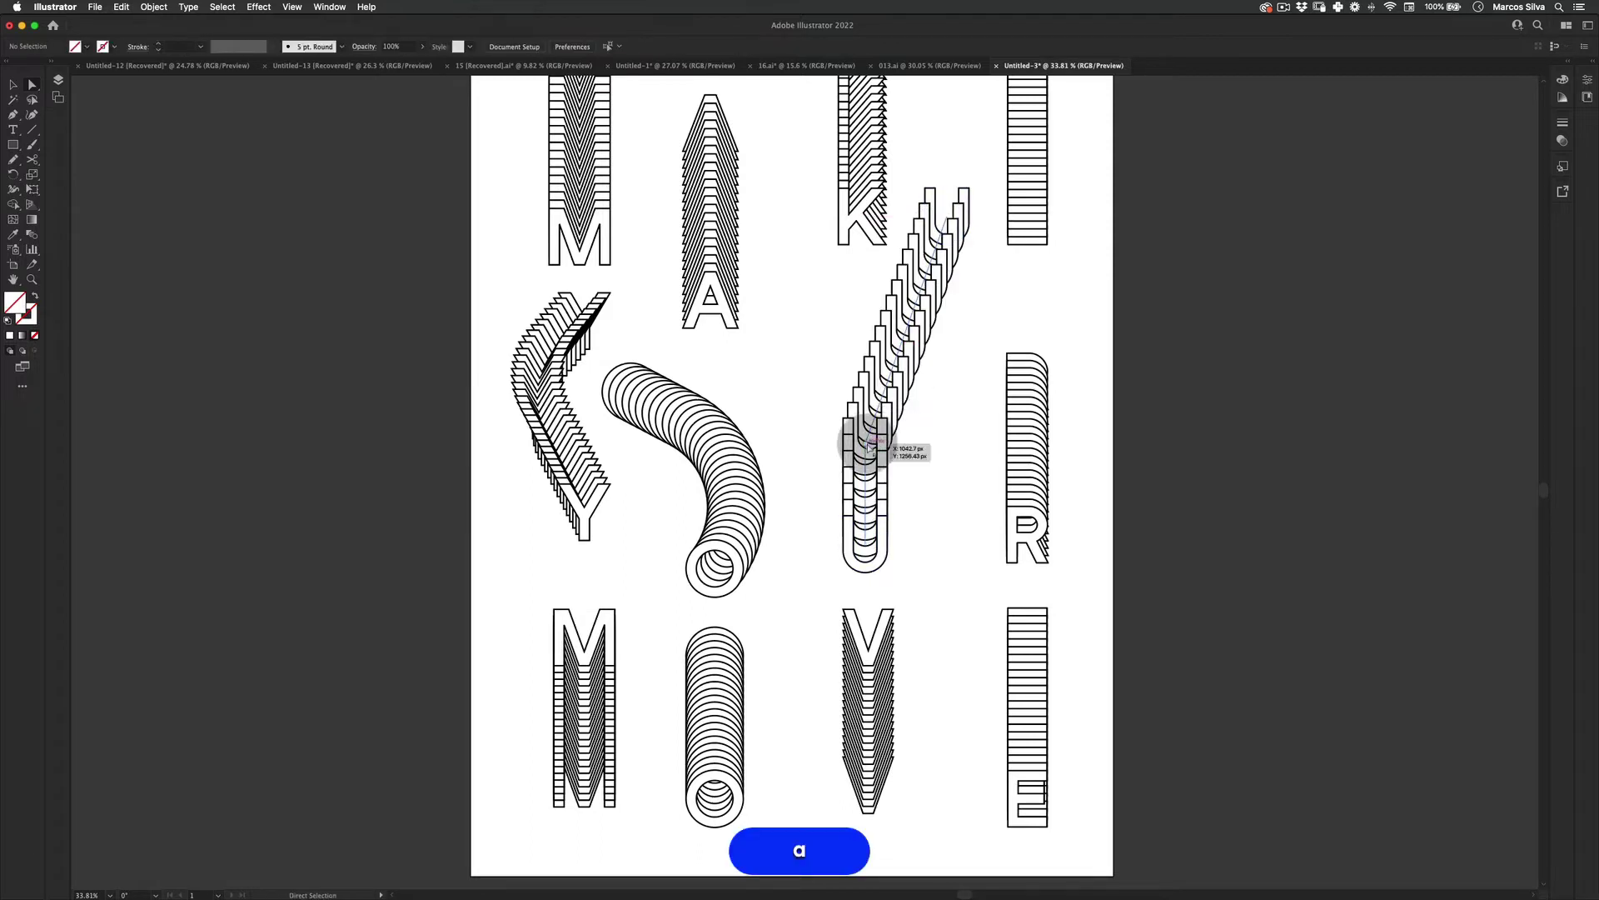
{"action": "left_click_drag", "start_coordinate": [864, 450], "coordinate": [1596, 828]}
{"action": "key", "text": "a"}
{"action": "key", "text": "v"}
- Set the blend of the curved U trail to 30 specified steps
{"action": "left_click", "coordinate": [927, 354]}
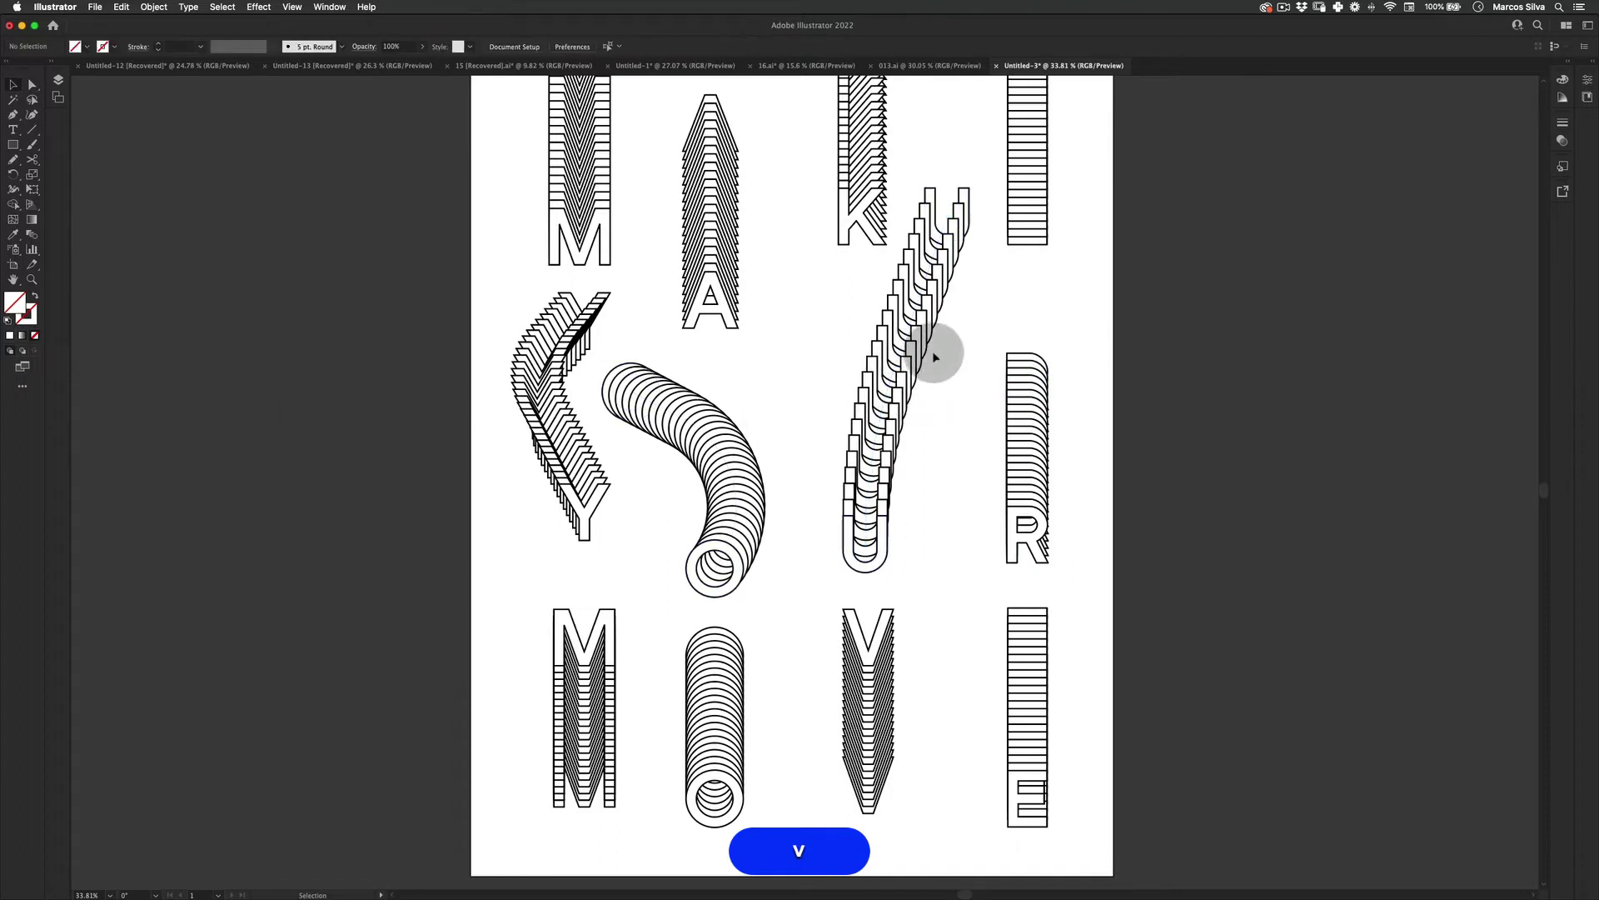
{"action": "double_click", "coordinate": [32, 234]}
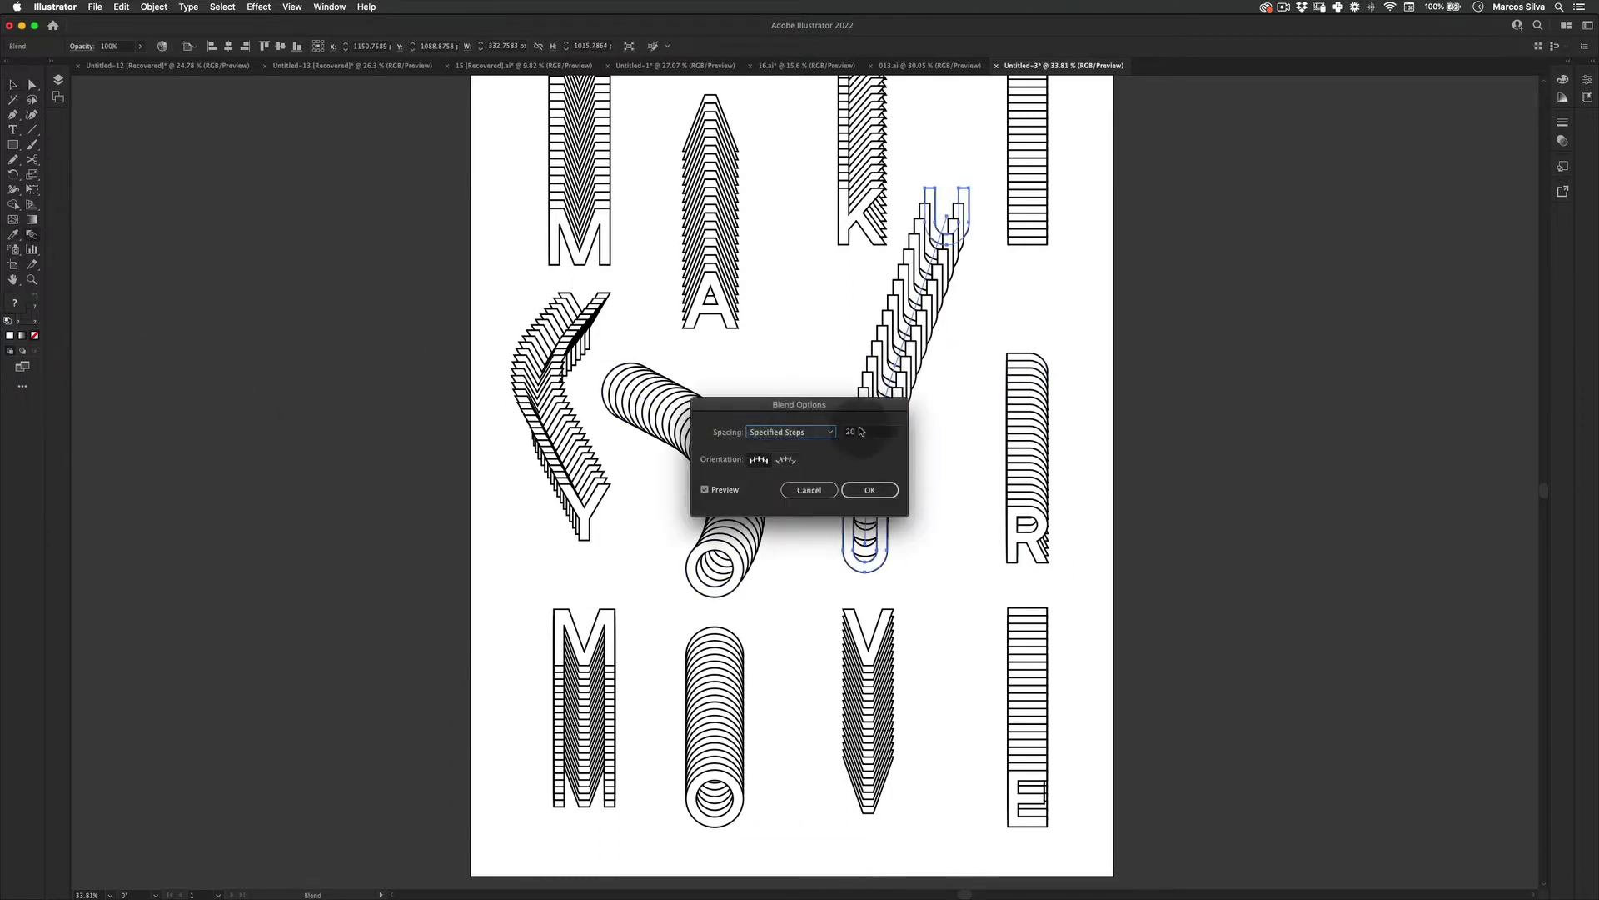
{"action": "type", "text": "30"}
{"action": "key", "text": "Return"}
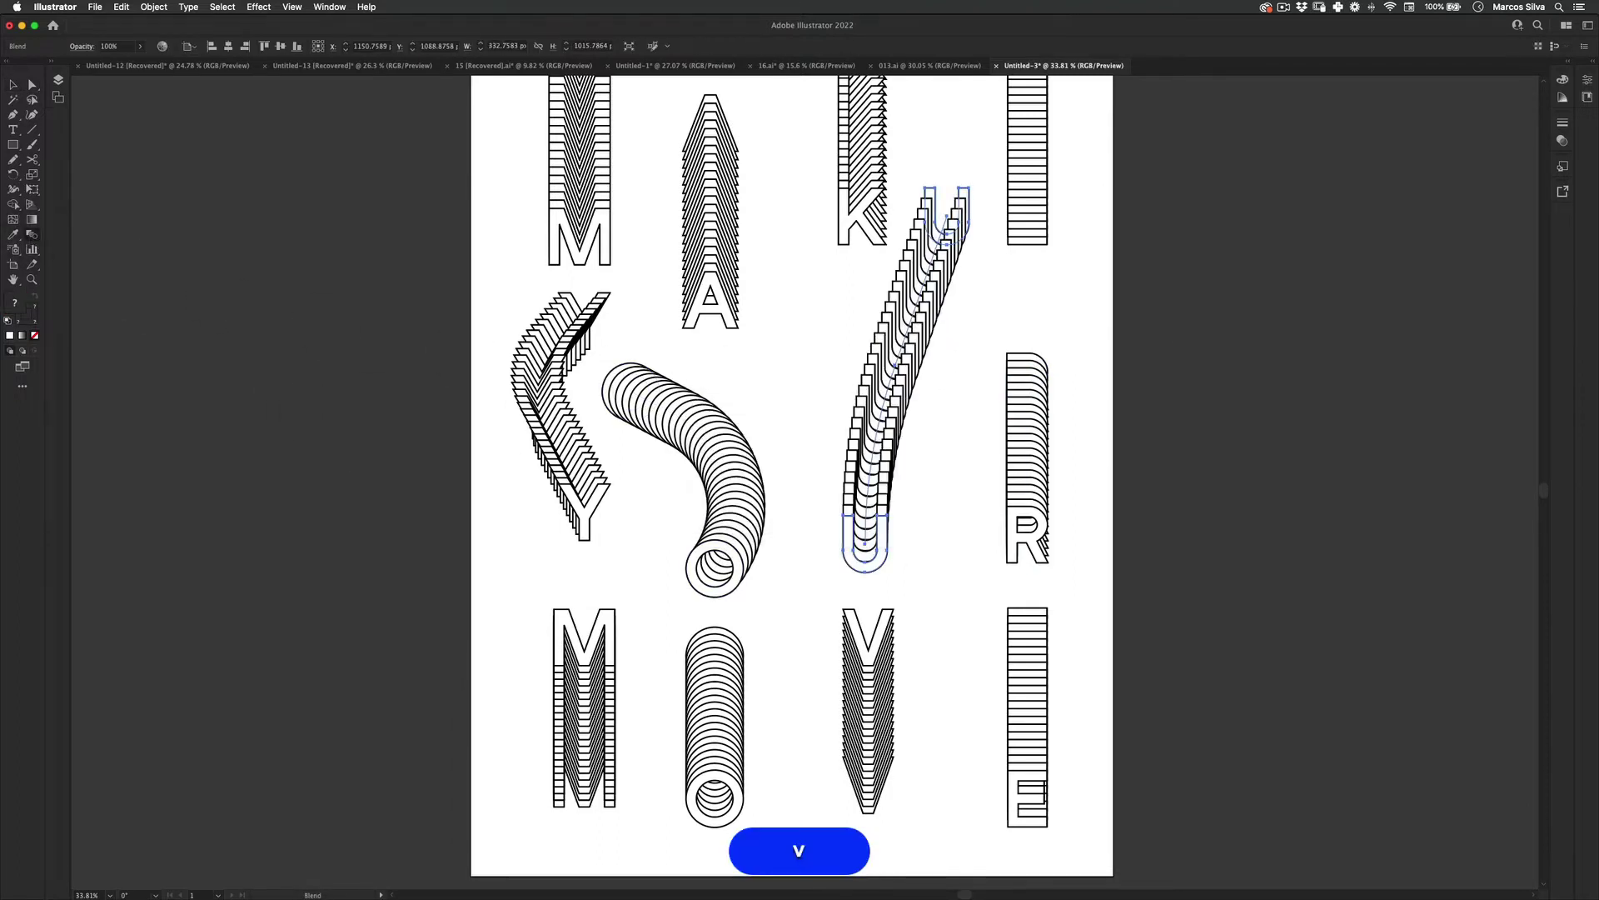
{"action": "left_click", "coordinate": [457, 571]}
- Isolate the A trail's blend in MAKE and move its lower A down and to the right
{"action": "key", "text": "z"}
{"action": "scroll", "coordinate": [812, 352], "scroll_direction": "up", "scroll_amount": 5}
{"action": "scroll", "coordinate": [812, 352], "scroll_direction": "left", "scroll_amount": 4}
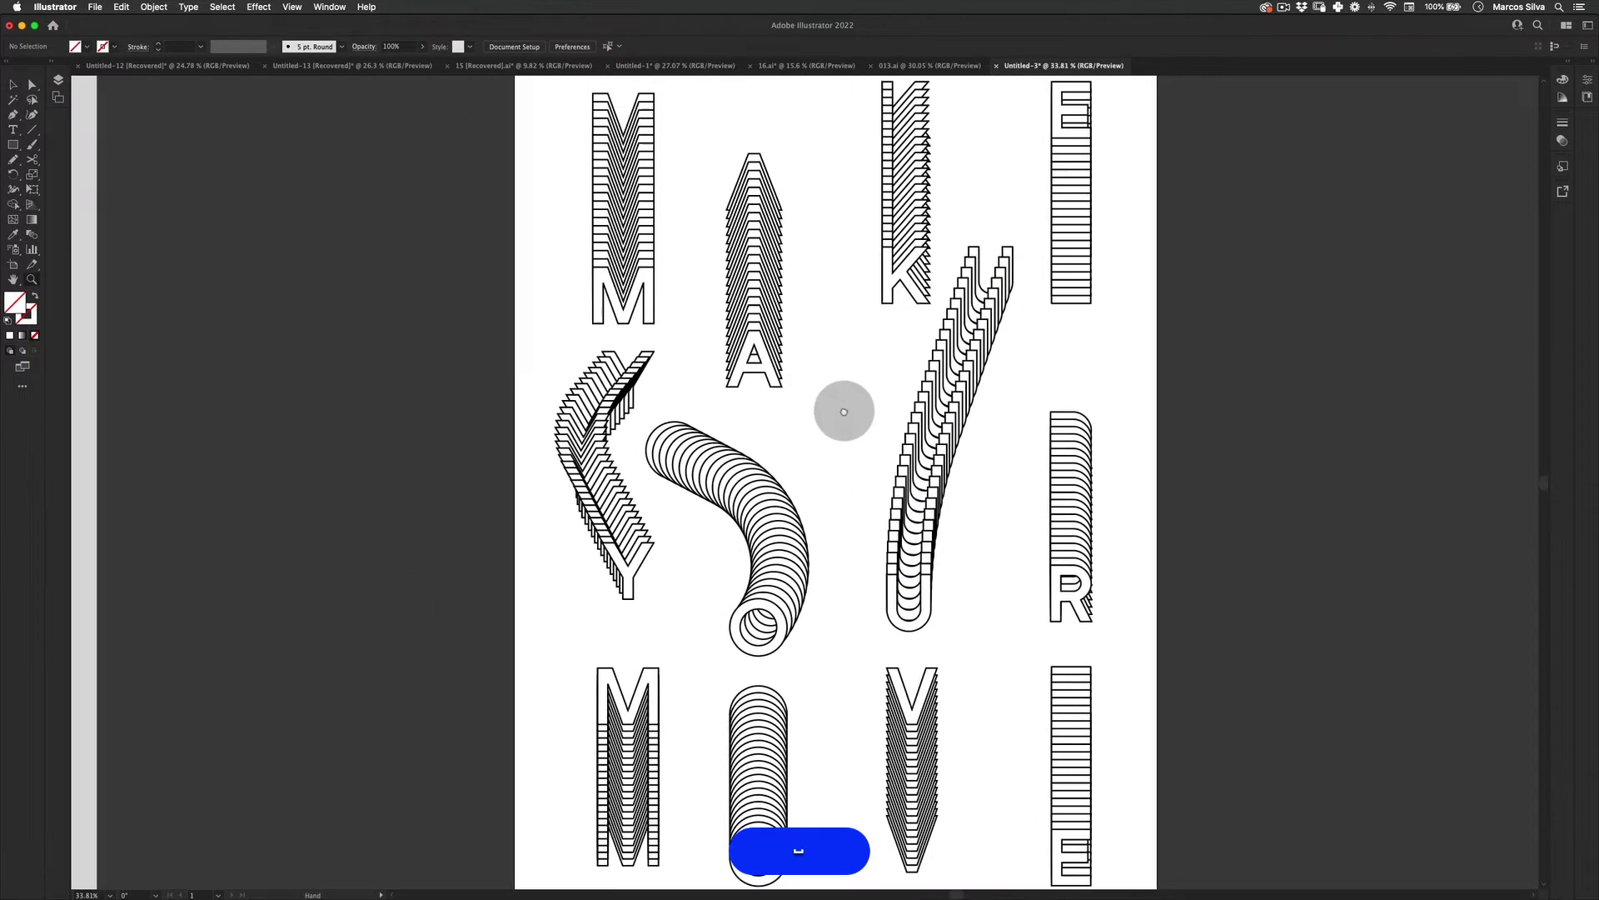
{"action": "key", "text": "v"}
{"action": "double_click", "coordinate": [790, 390]}
{"action": "left_click_drag", "start_coordinate": [792, 399], "coordinate": [860, 462]}
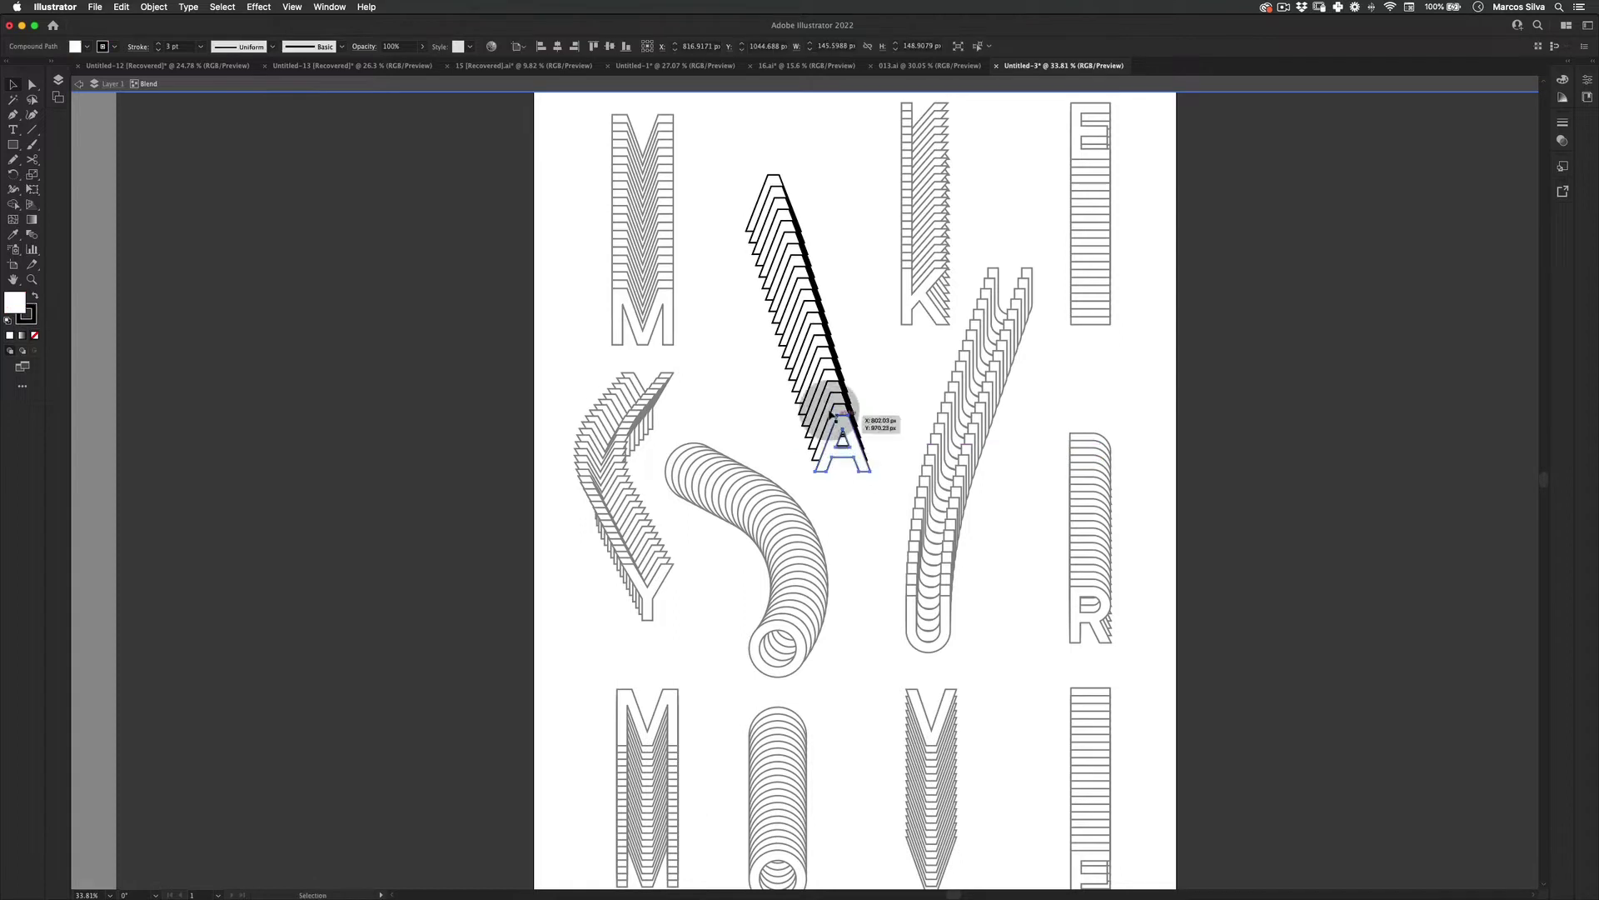
{"action": "key", "text": "p"}
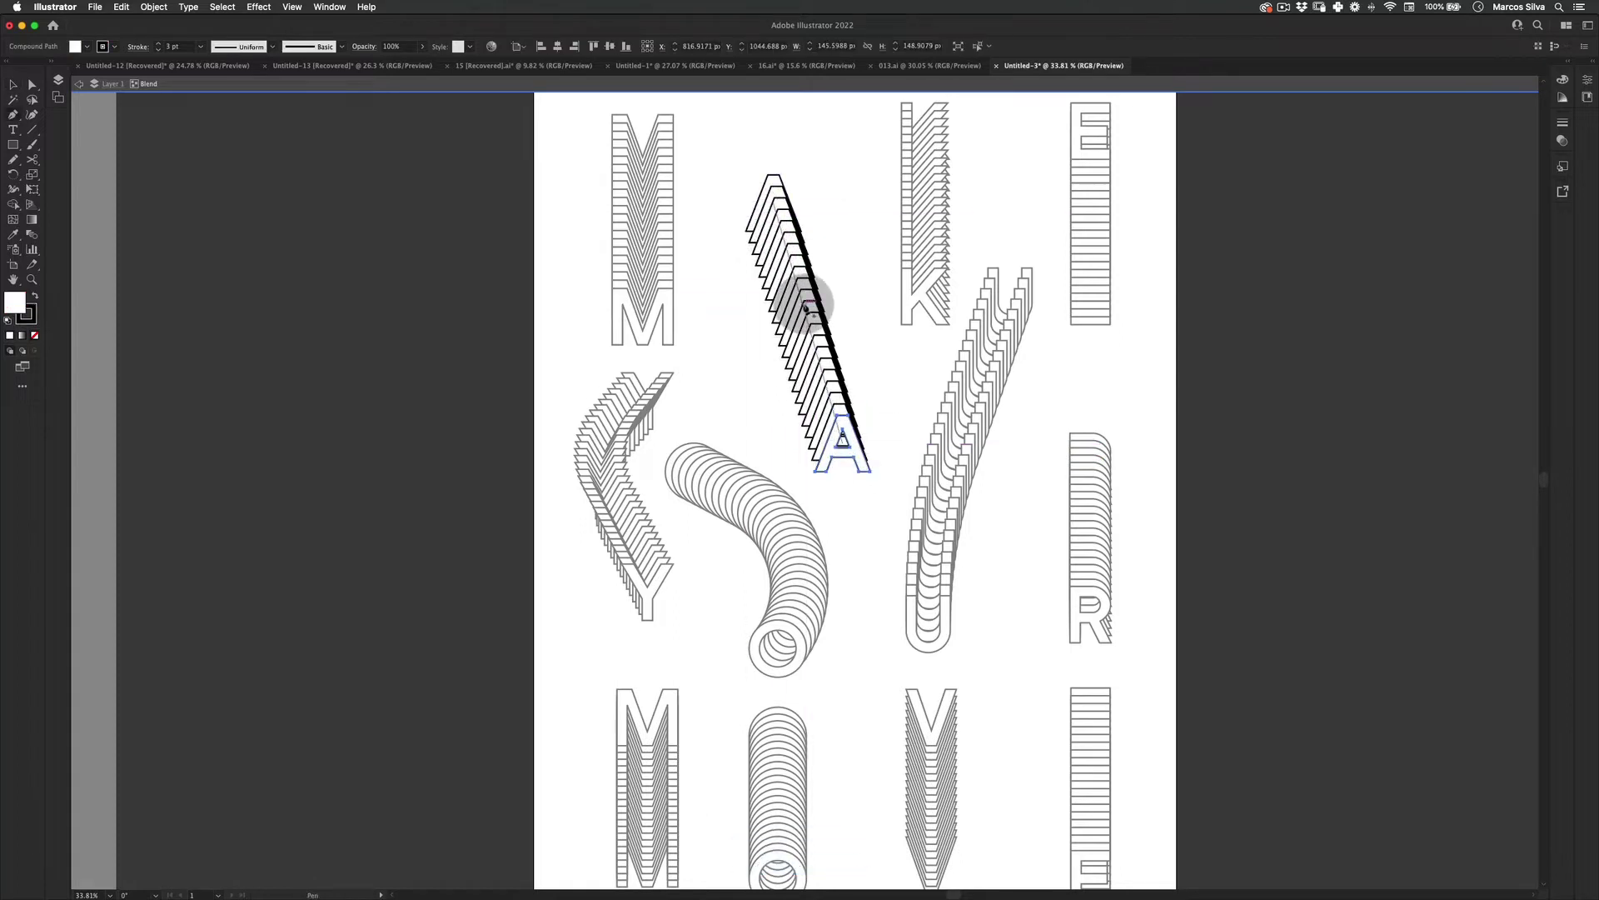
{"action": "left_click", "coordinate": [802, 302]}
{"action": "key", "text": "super+z"}
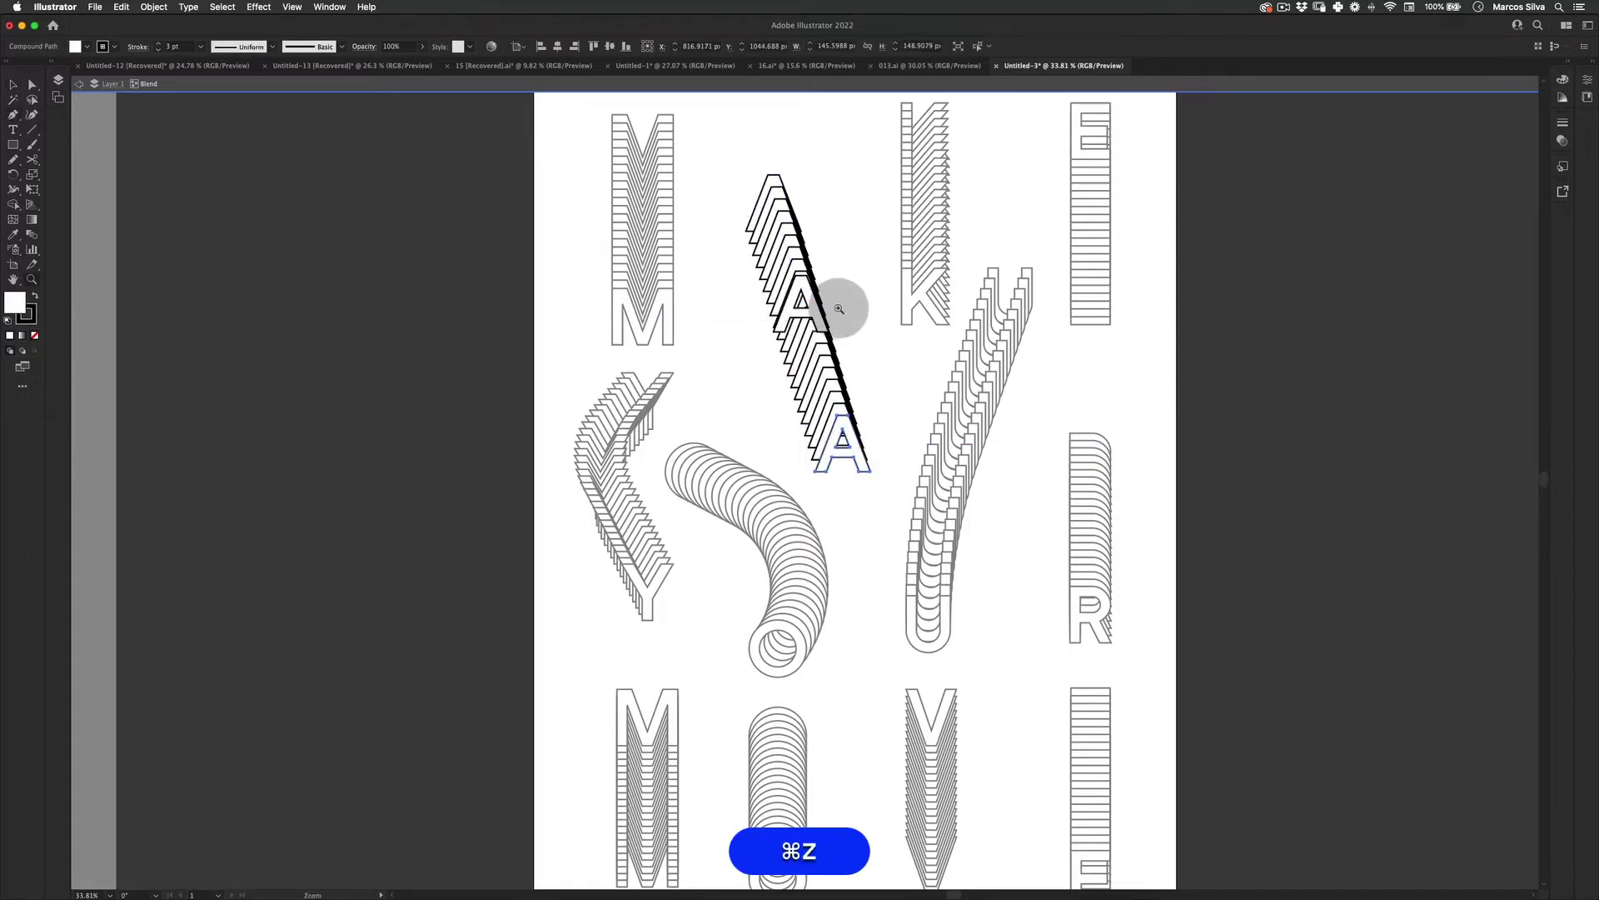
- Add an anchor point midway along the A trail's spine and round it into a flowing S-like curve
{"action": "left_click", "coordinate": [830, 375]}
{"action": "left_click", "coordinate": [812, 339]}
{"action": "key", "text": "a"}
{"action": "left_click_drag", "start_coordinate": [809, 337], "coordinate": [1330, 195]}
{"action": "key", "text": "a"}
{"action": "key", "text": "v"}
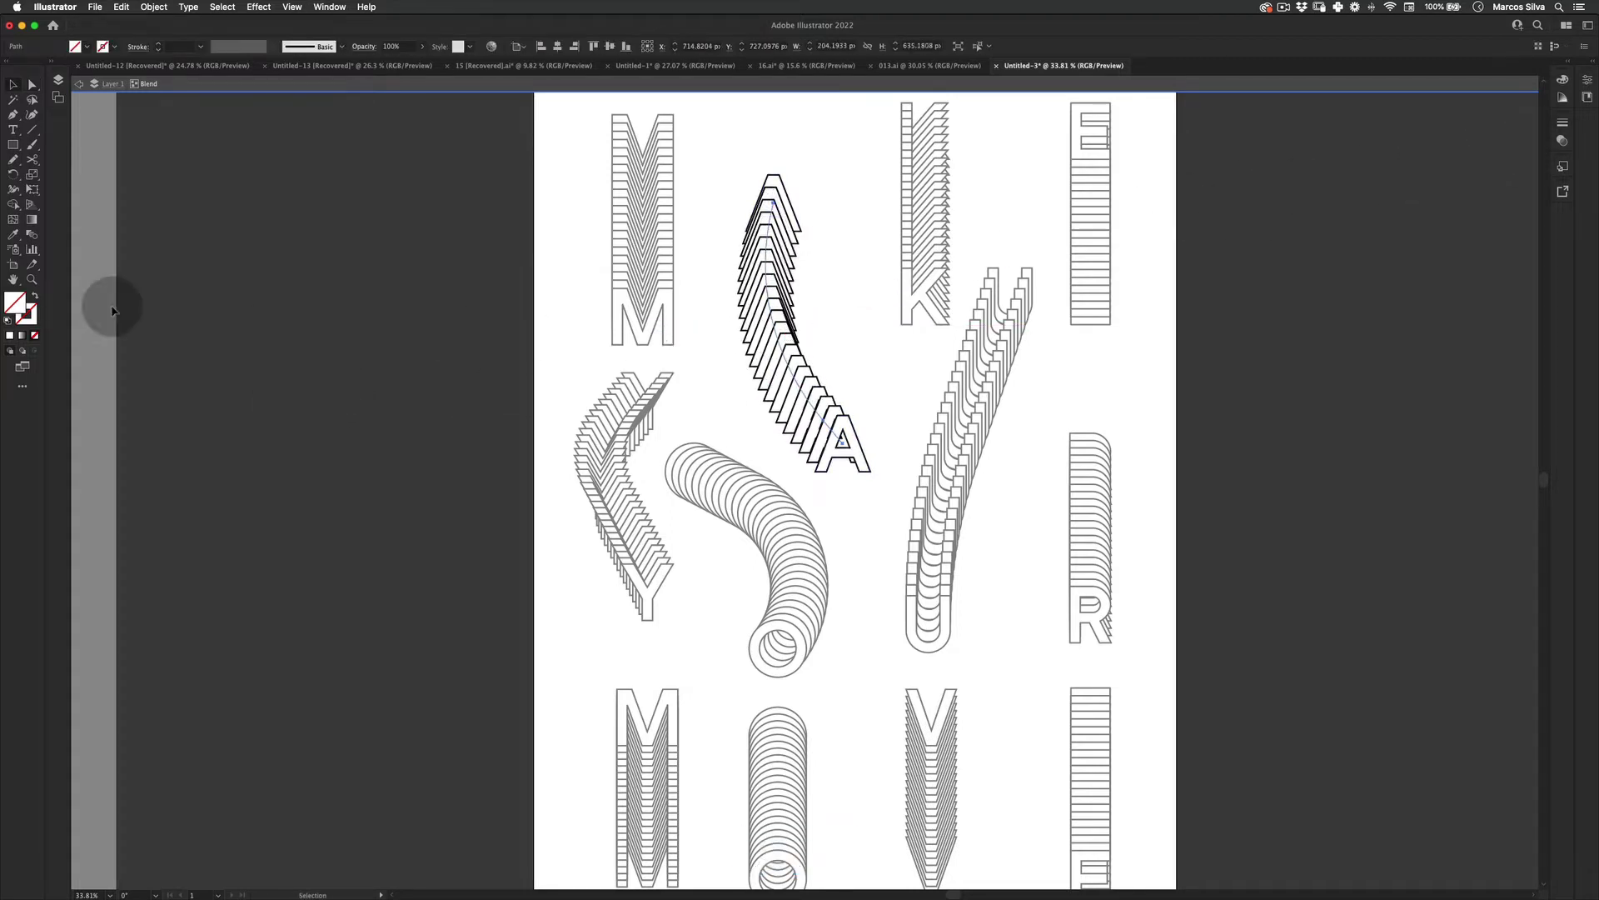
- Set the blend of the curved A trail to 30 specified steps
{"action": "double_click", "coordinate": [28, 236]}
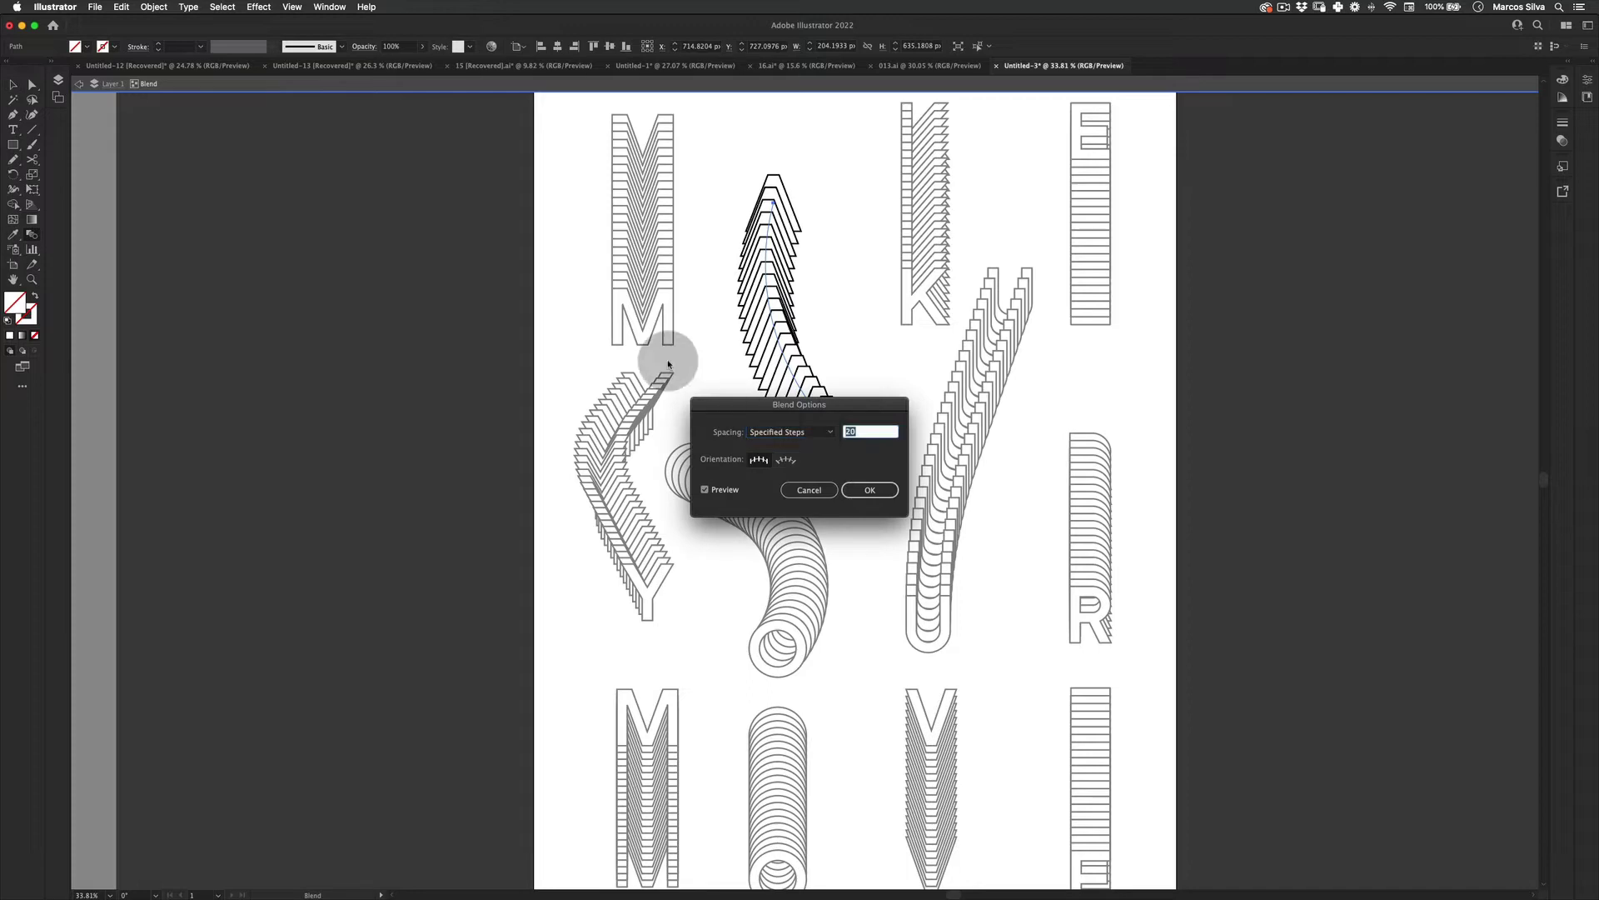
{"action": "type", "text": "30"}
{"action": "key", "text": "Return"}
{"action": "left_click", "coordinate": [468, 435]}
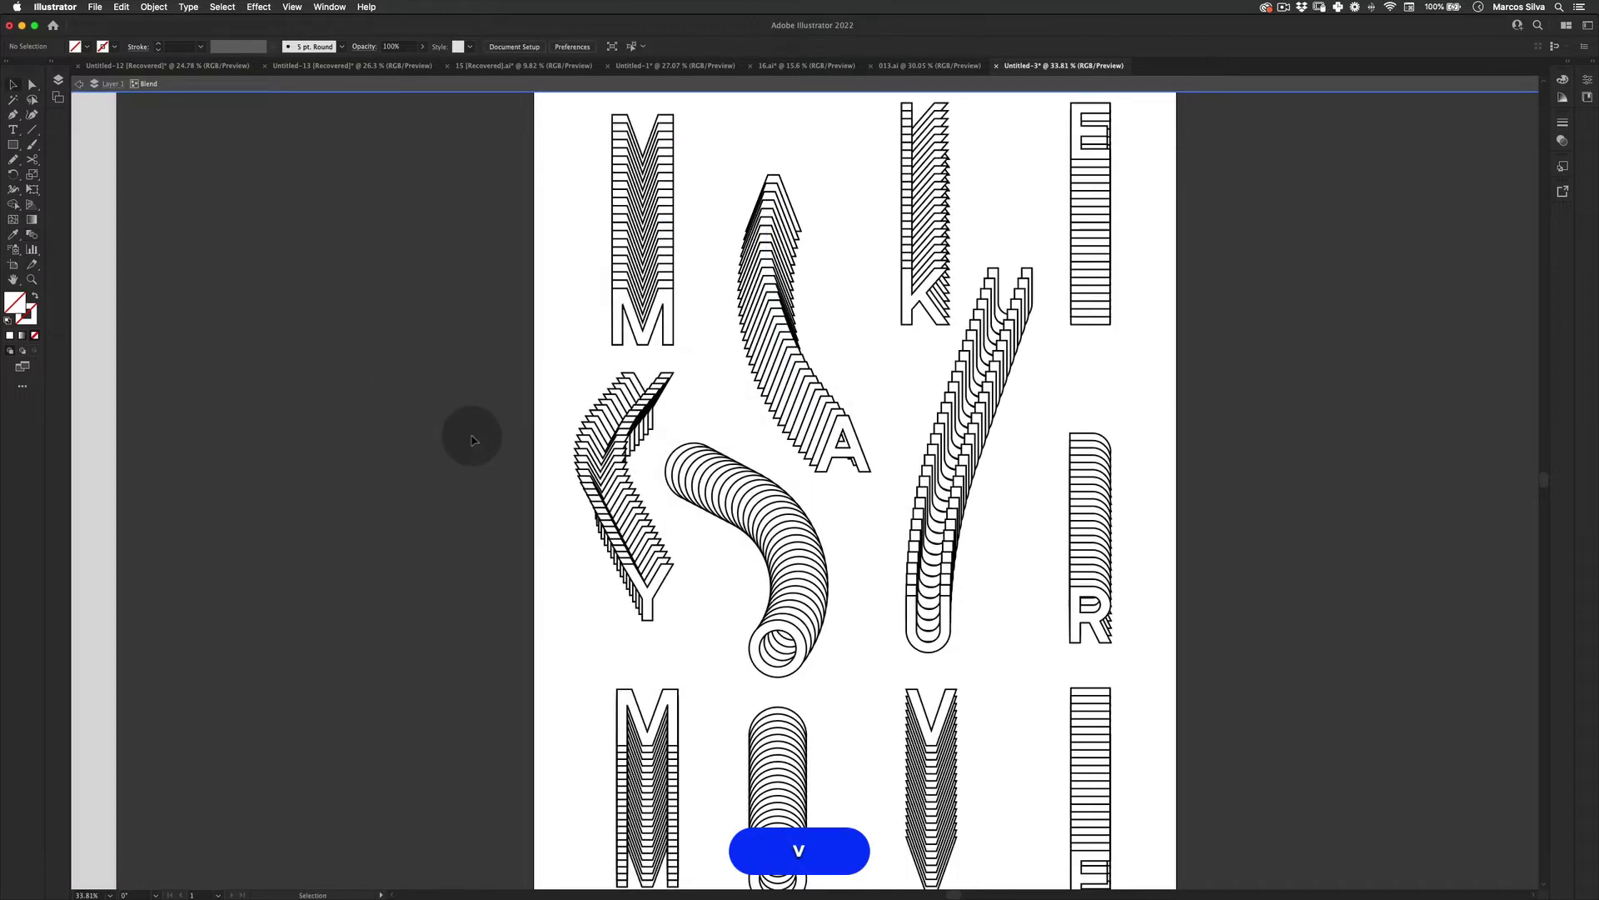
- Add an anchor point midway along the blend spine of the M trail in MAKE
{"action": "key", "text": "space"}
{"action": "left_click_drag", "start_coordinate": [689, 339], "coordinate": [675, 383]}
{"action": "key", "text": "v"}
{"action": "left_click", "coordinate": [608, 250]}
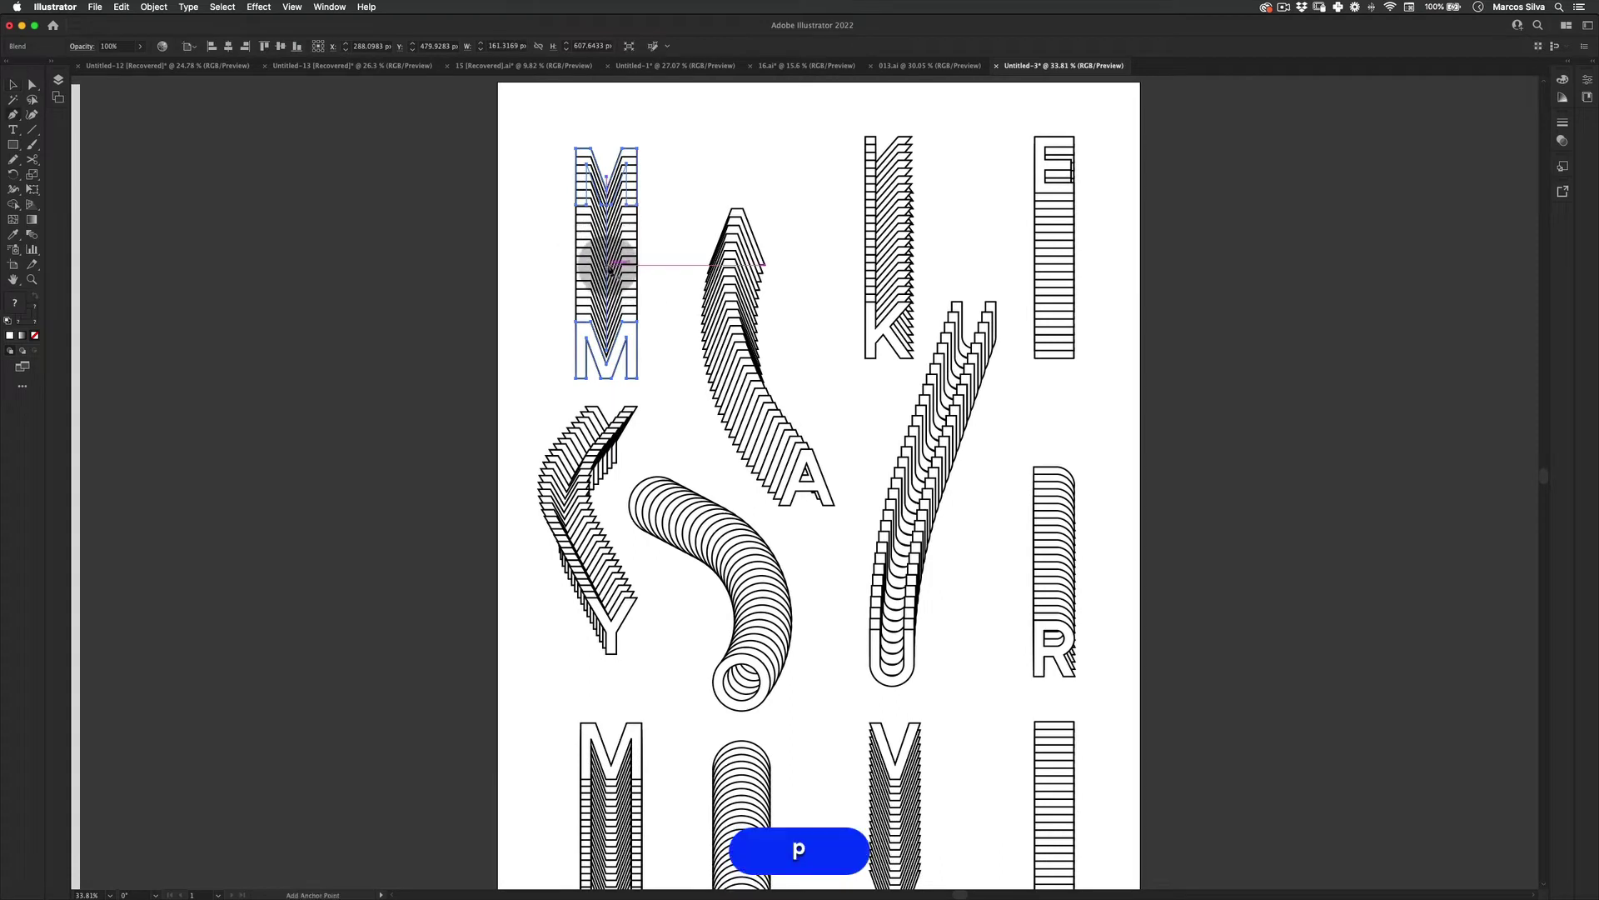
{"action": "left_click", "coordinate": [610, 265]}
- Pull the upper end of the M trail's spine up and to the right and round its middle anchor into an arc
{"action": "key", "text": "a"}
{"action": "left_click_drag", "start_coordinate": [611, 265], "coordinate": [556, 269]}
{"action": "left_click_drag", "start_coordinate": [602, 177], "coordinate": [696, 147]}
{"action": "left_click_drag", "start_coordinate": [569, 268], "coordinate": [595, 251]}
{"action": "key", "text": "v"}
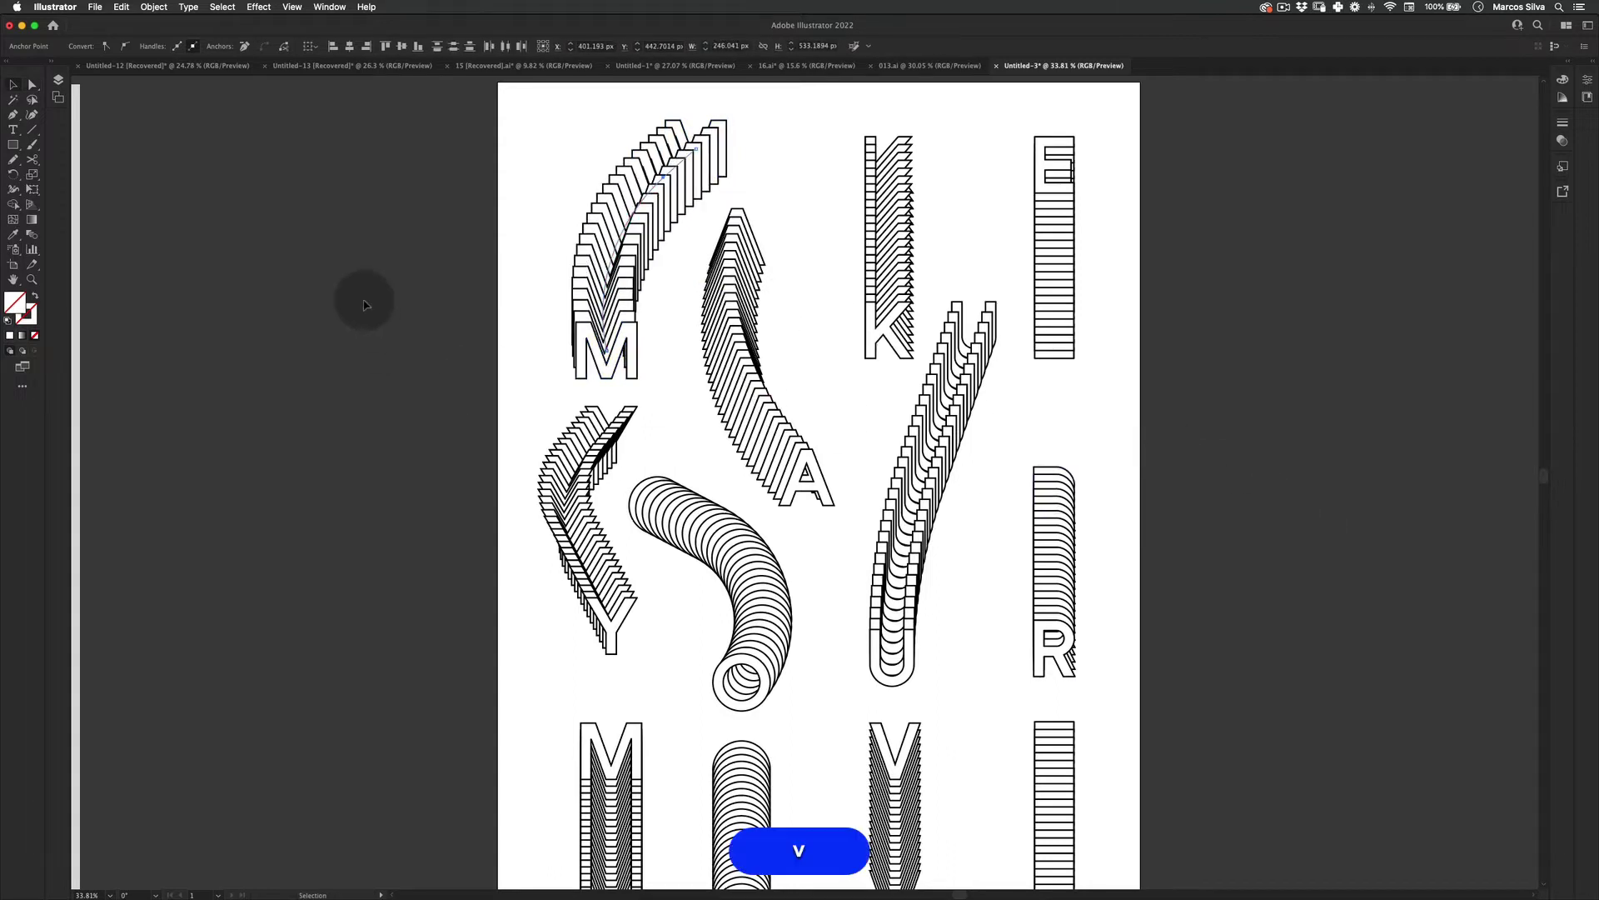
- Increase the number of specified steps in the blend of the curved M trail in MAKE
{"action": "left_click", "coordinate": [645, 317]}
{"action": "double_click", "coordinate": [32, 234]}
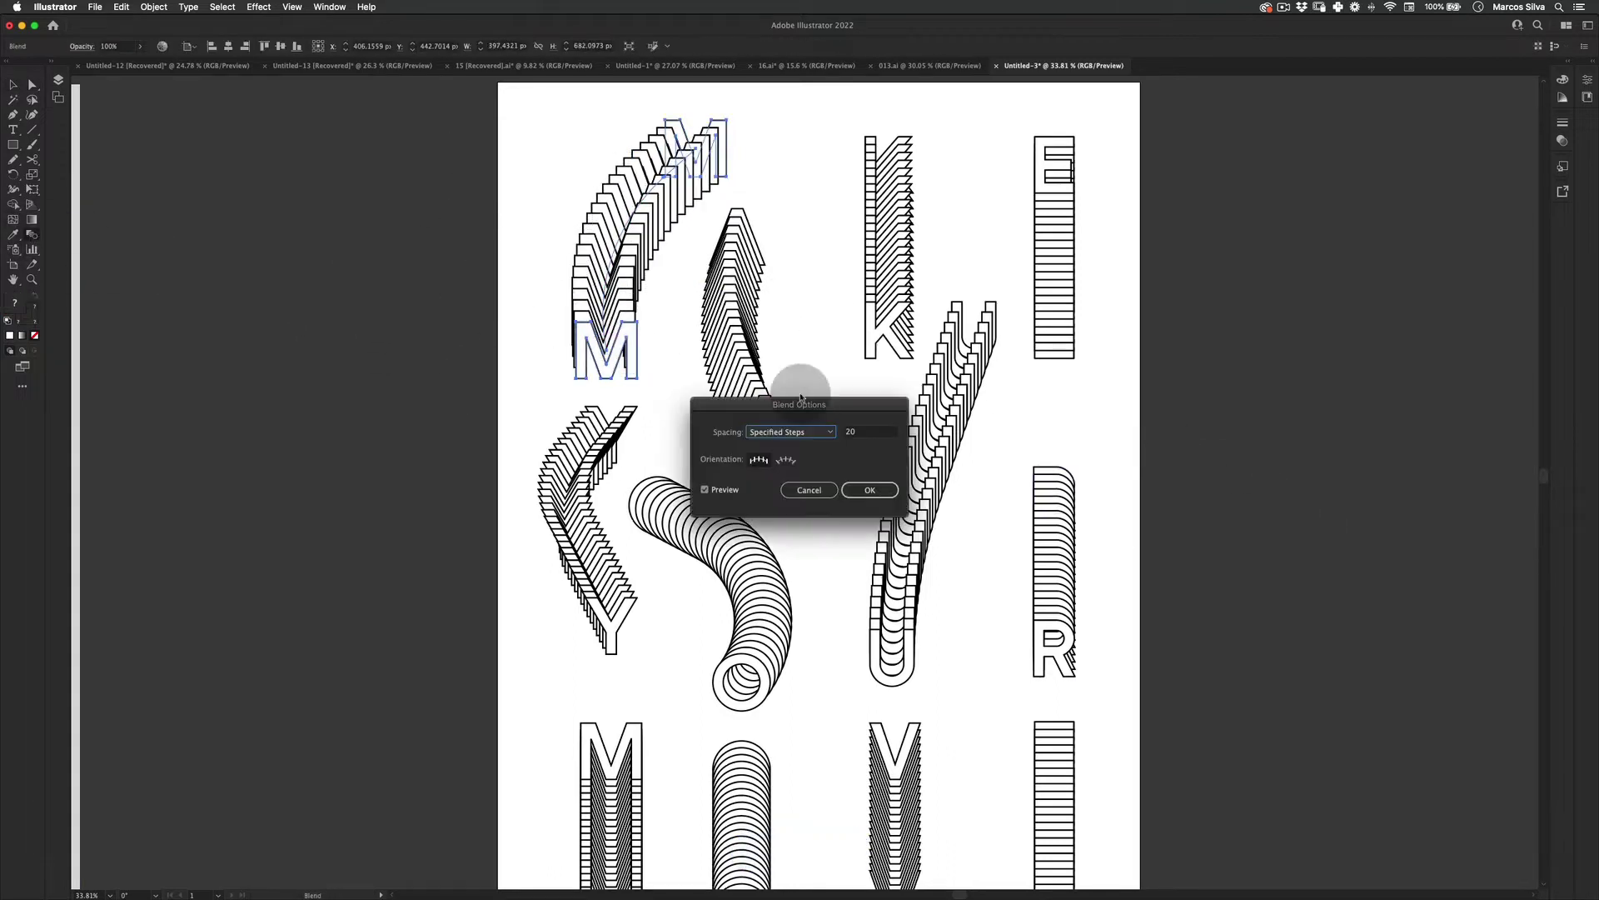
{"action": "key", "text": "Return"}
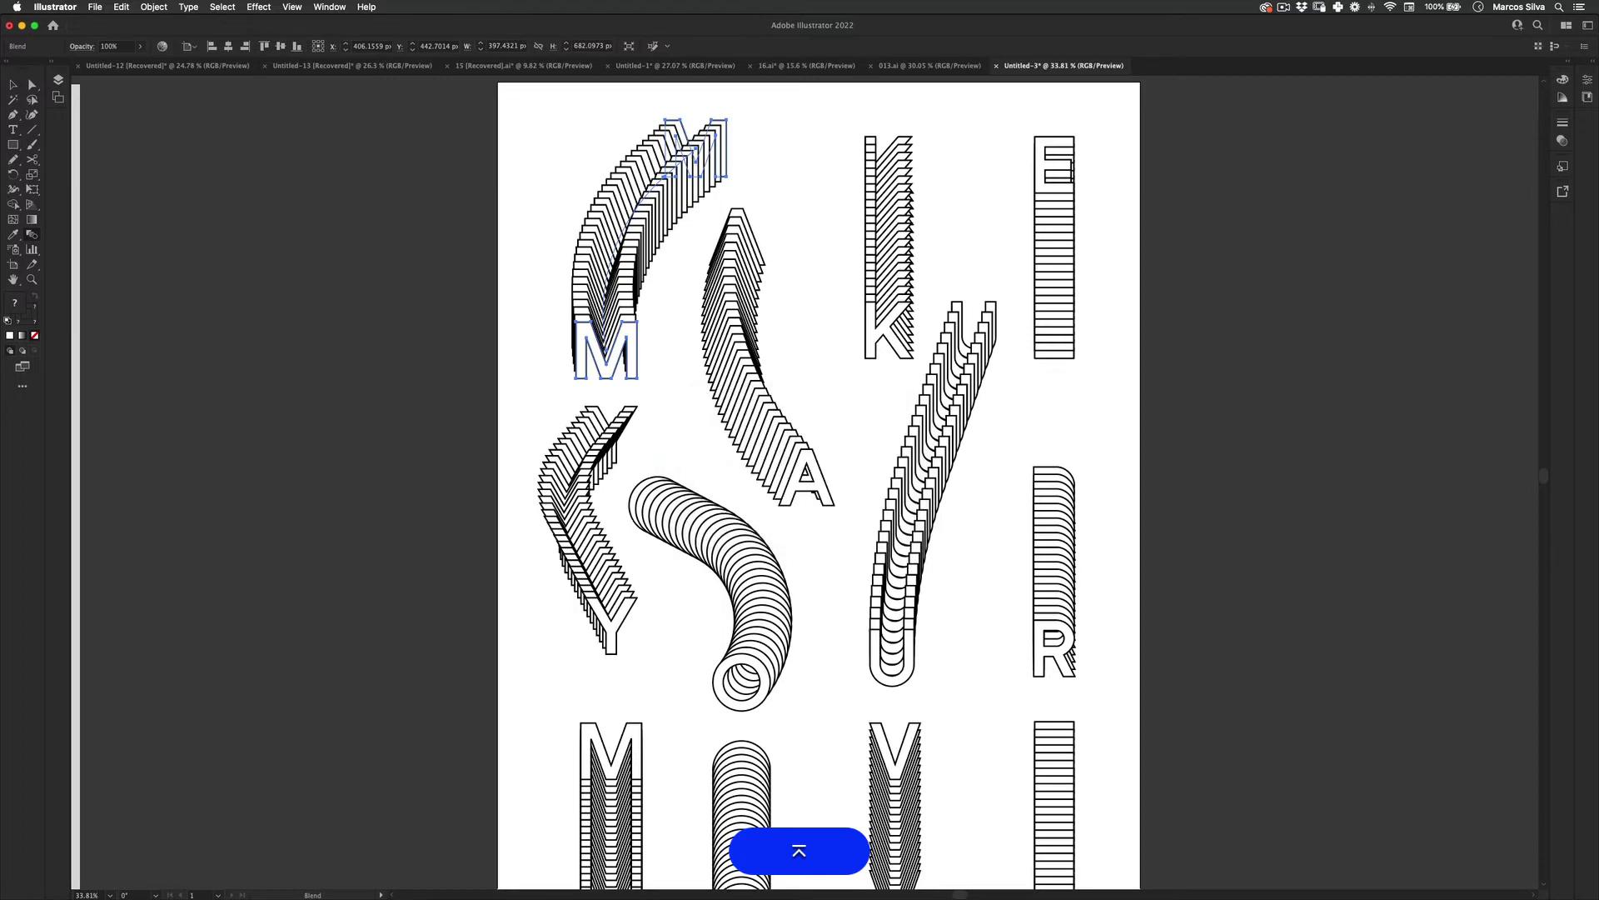
{"action": "key", "text": "v"}
{"action": "left_click", "coordinate": [396, 403]}
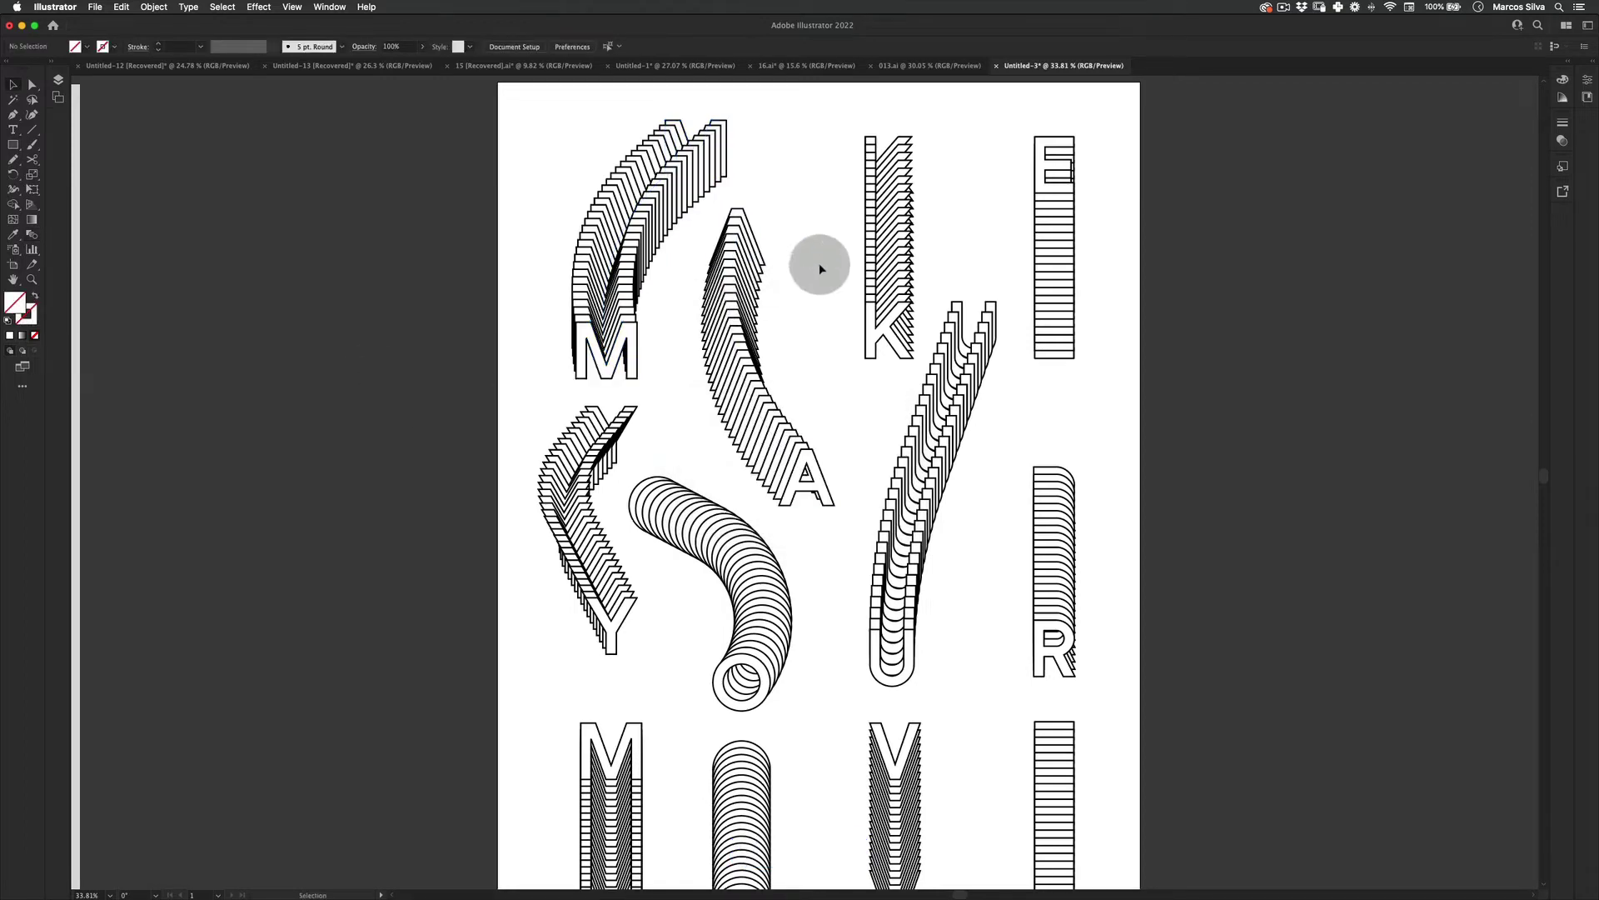
- Isolate the K trail's blend in MAKE and move its lower K down and to the left
{"action": "key", "text": "z"}
{"action": "left_click_drag", "start_coordinate": [771, 357], "coordinate": [685, 381]}
{"action": "key", "text": "space"}
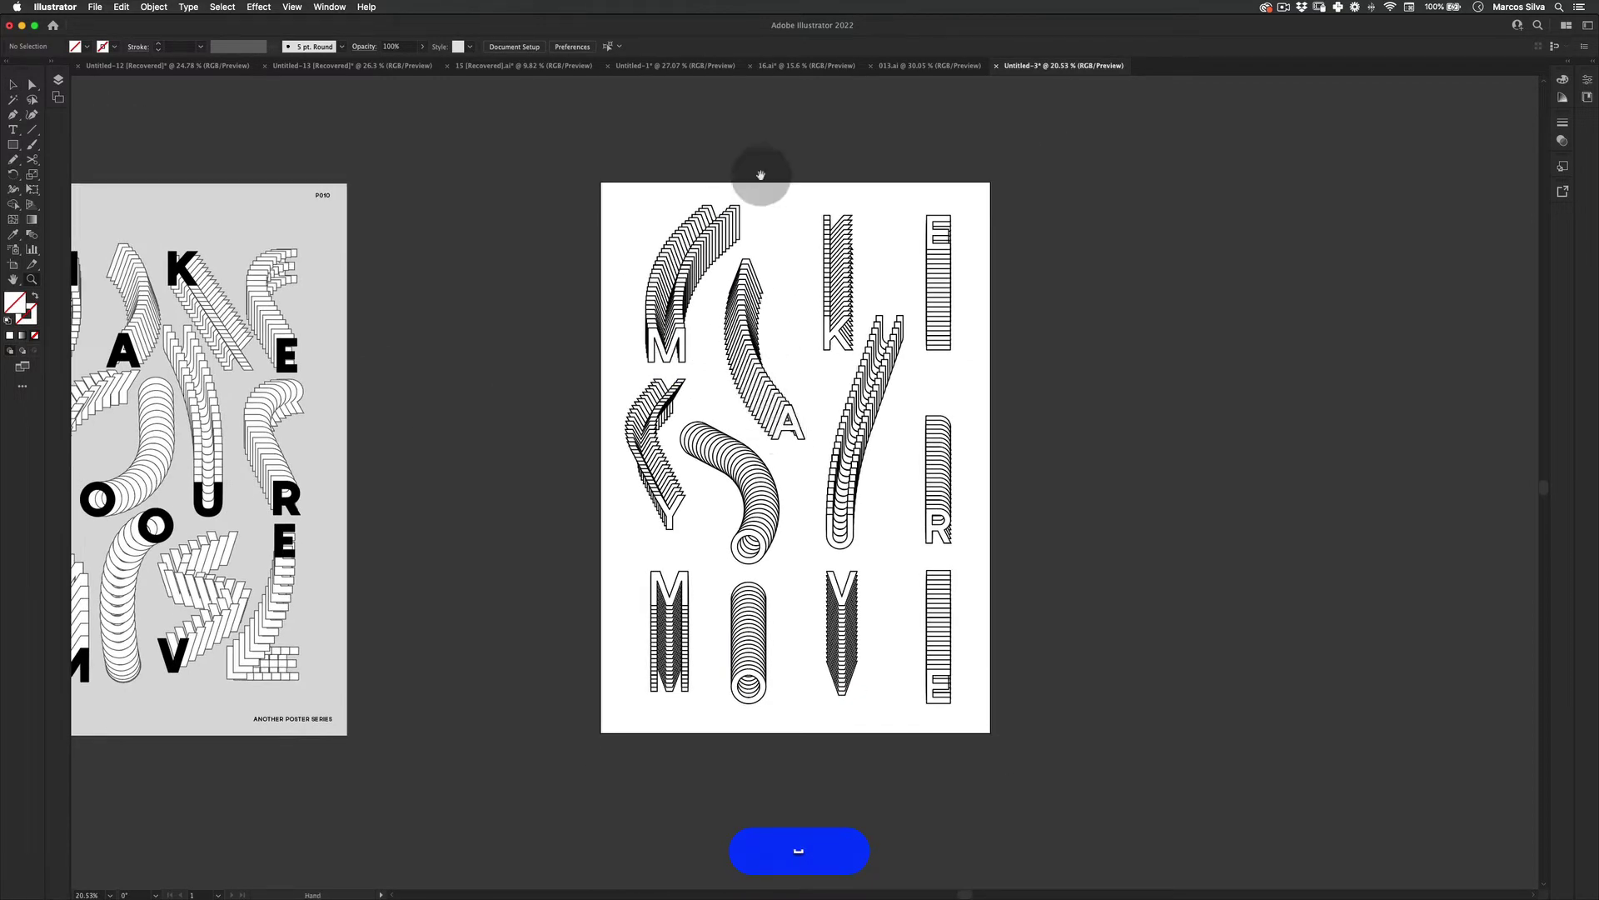
{"action": "left_click_drag", "start_coordinate": [818, 324], "coordinate": [787, 310]}
{"action": "key", "text": "z"}
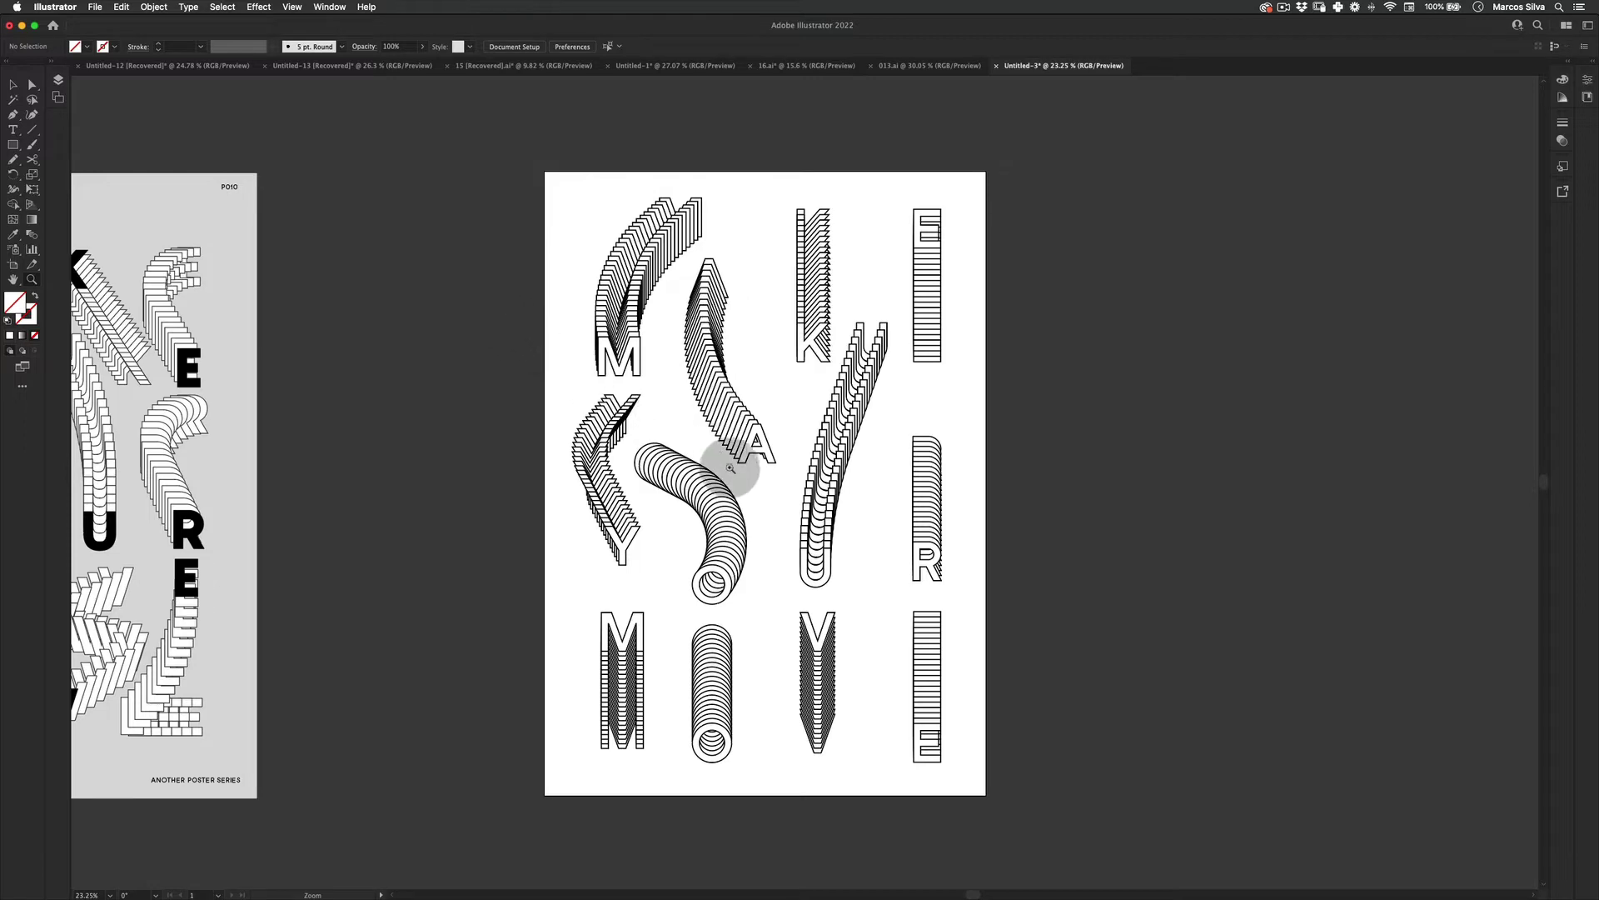
{"action": "key", "text": "z"}
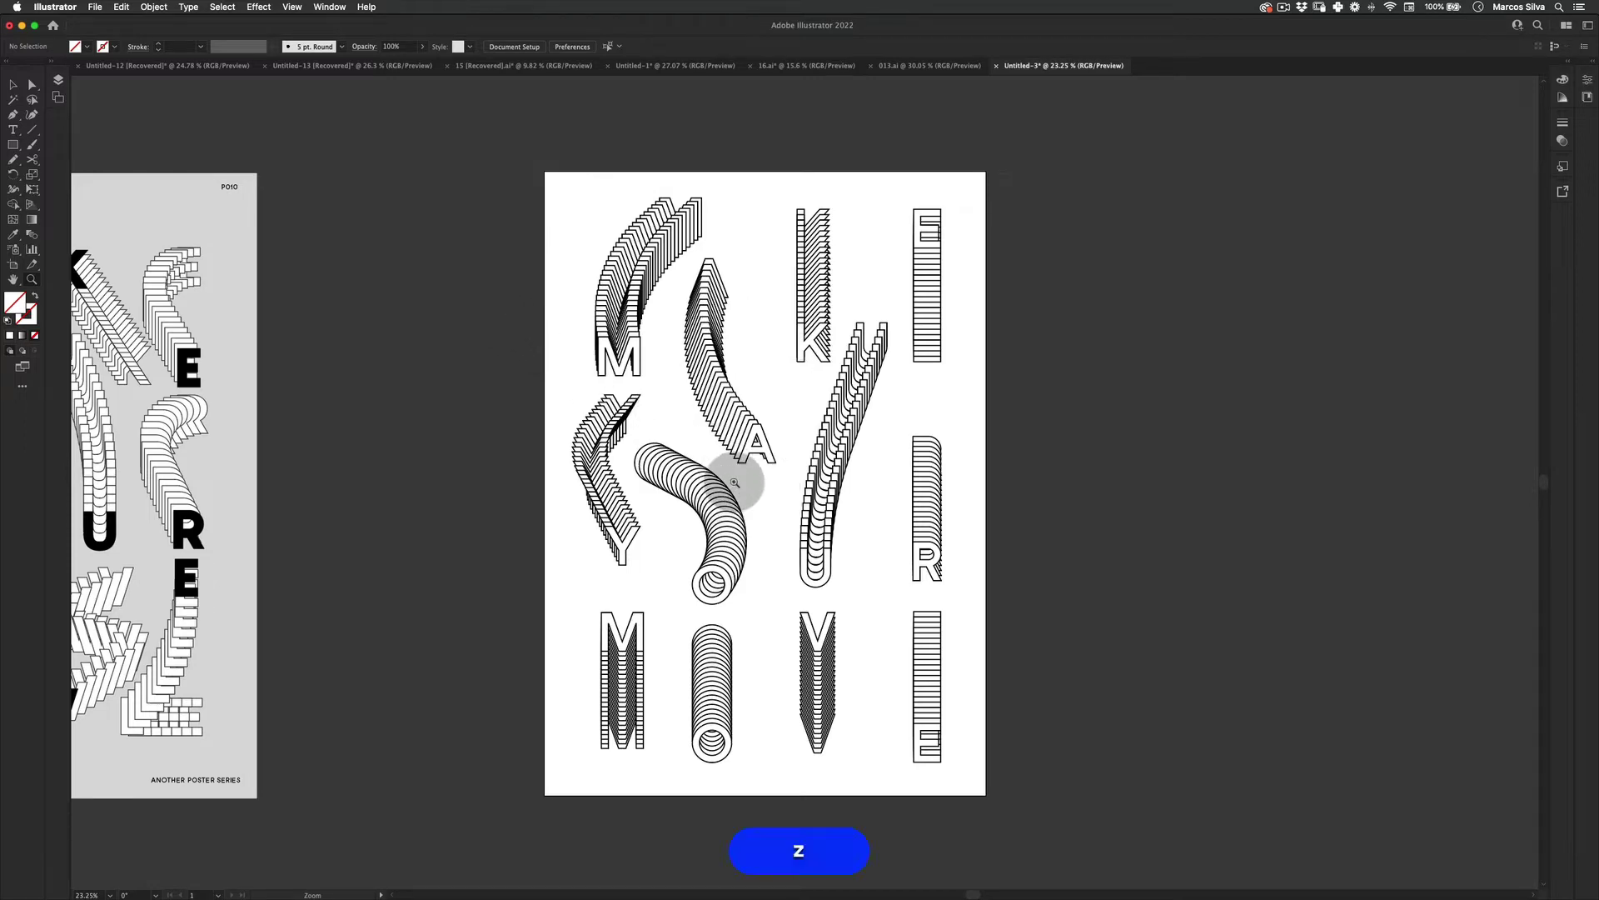
{"action": "left_click", "coordinate": [730, 434]}
{"action": "key", "text": "v"}
{"action": "left_click", "coordinate": [837, 313]}
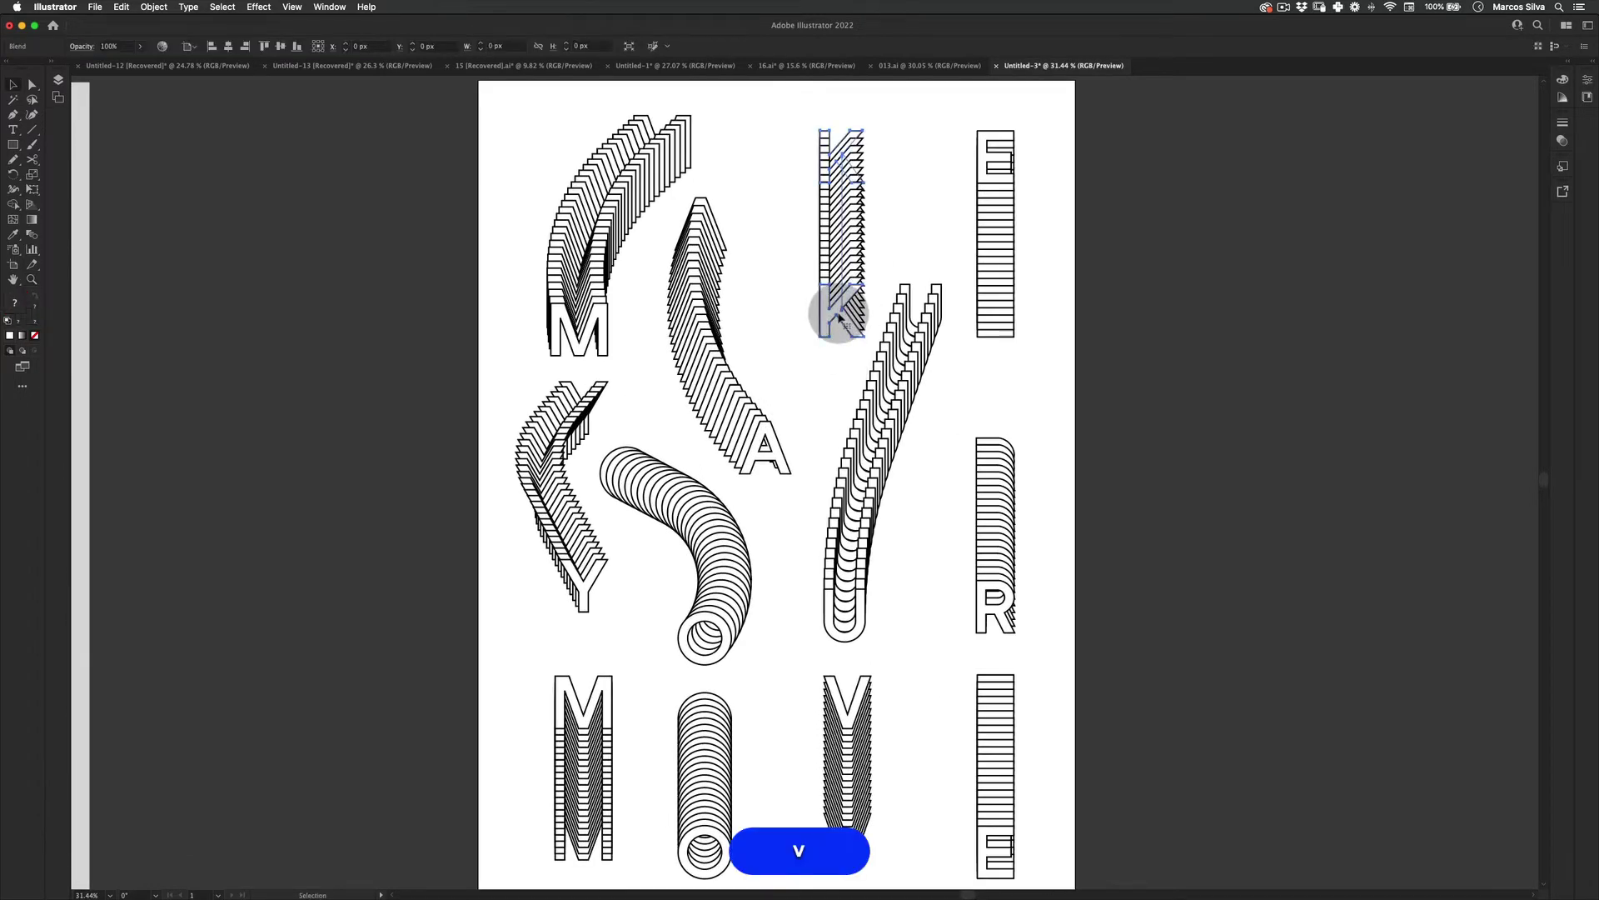
{"action": "double_click", "coordinate": [840, 317]}
{"action": "left_click_drag", "start_coordinate": [833, 314], "coordinate": [787, 354]}
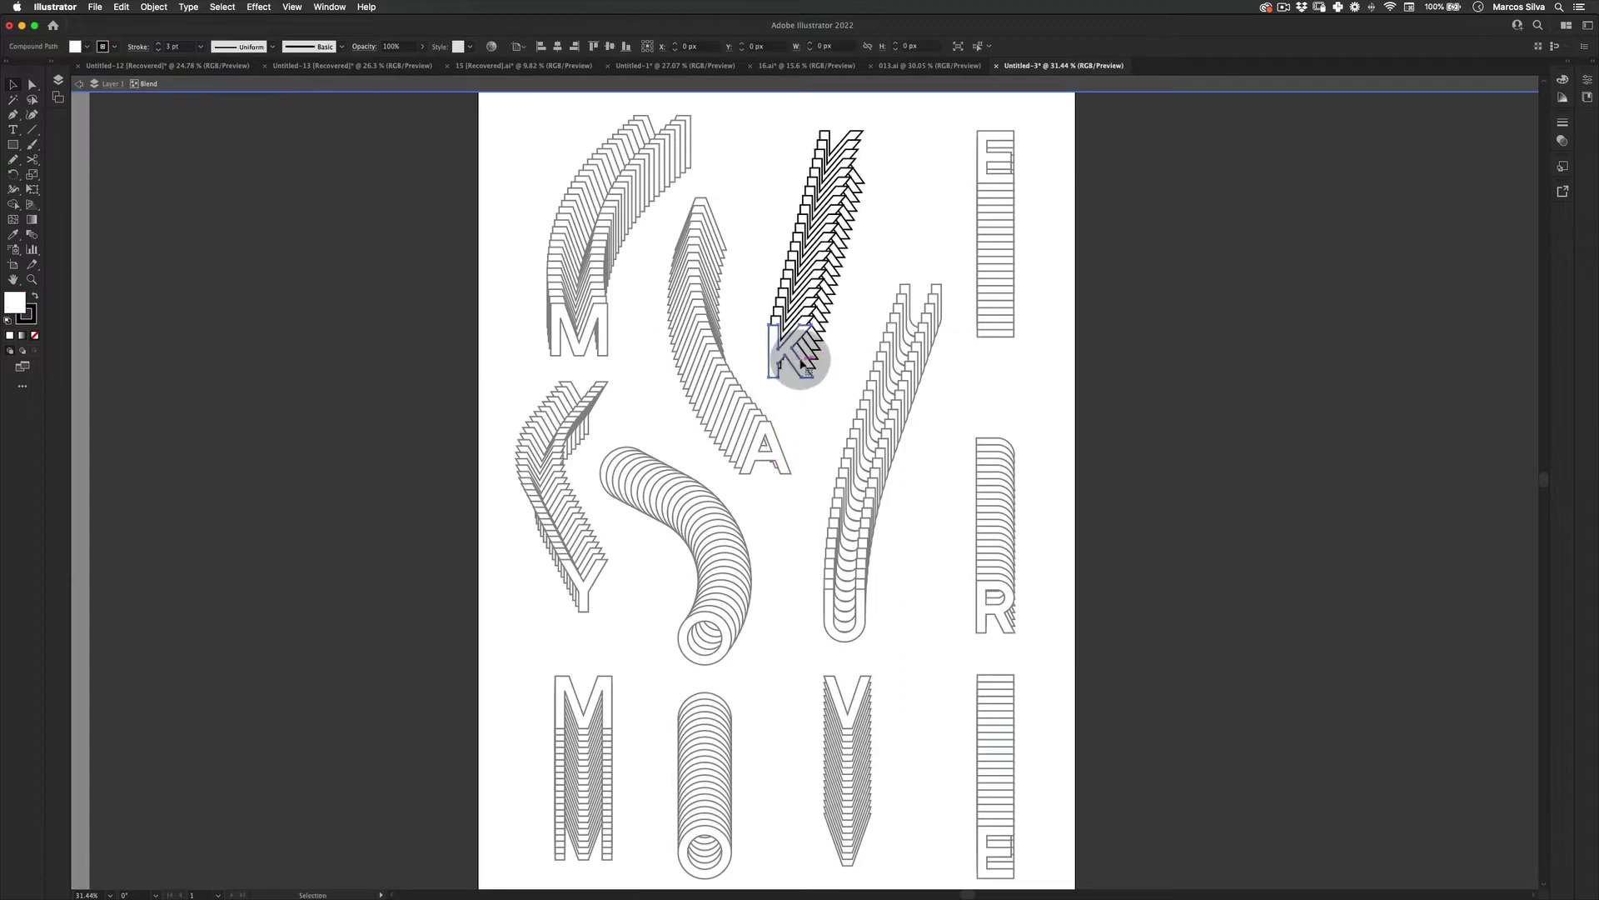
- Add an anchor point midway along the K trail's spine and pull the spine's upper end to the right
{"action": "key", "text": "p"}
{"action": "key", "text": "v"}
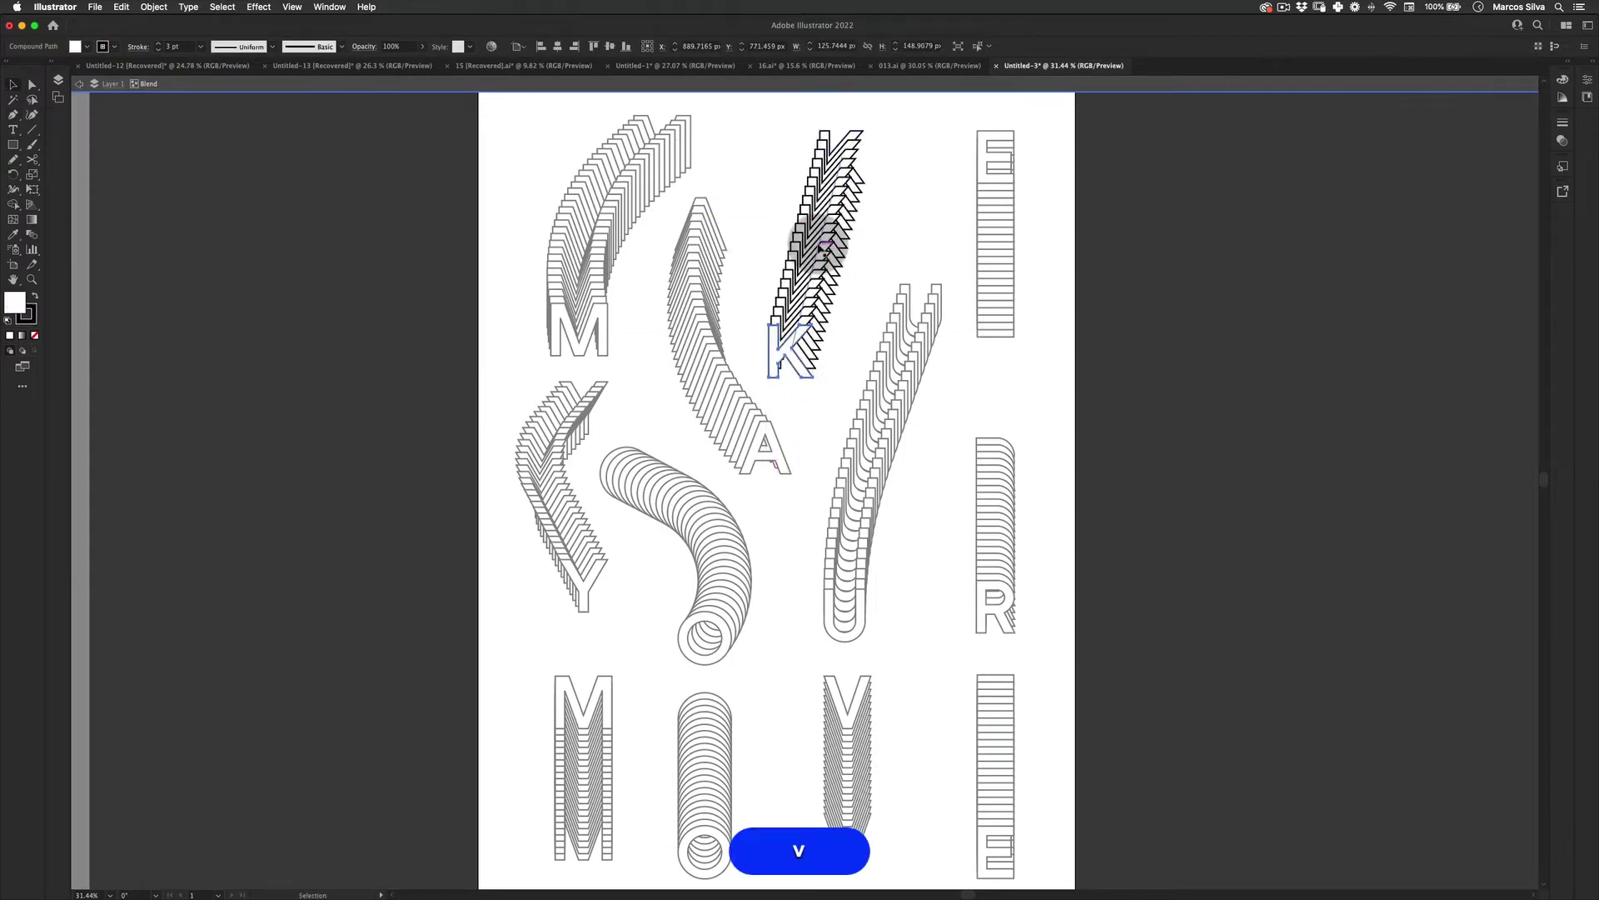
{"action": "left_click", "coordinate": [820, 247]}
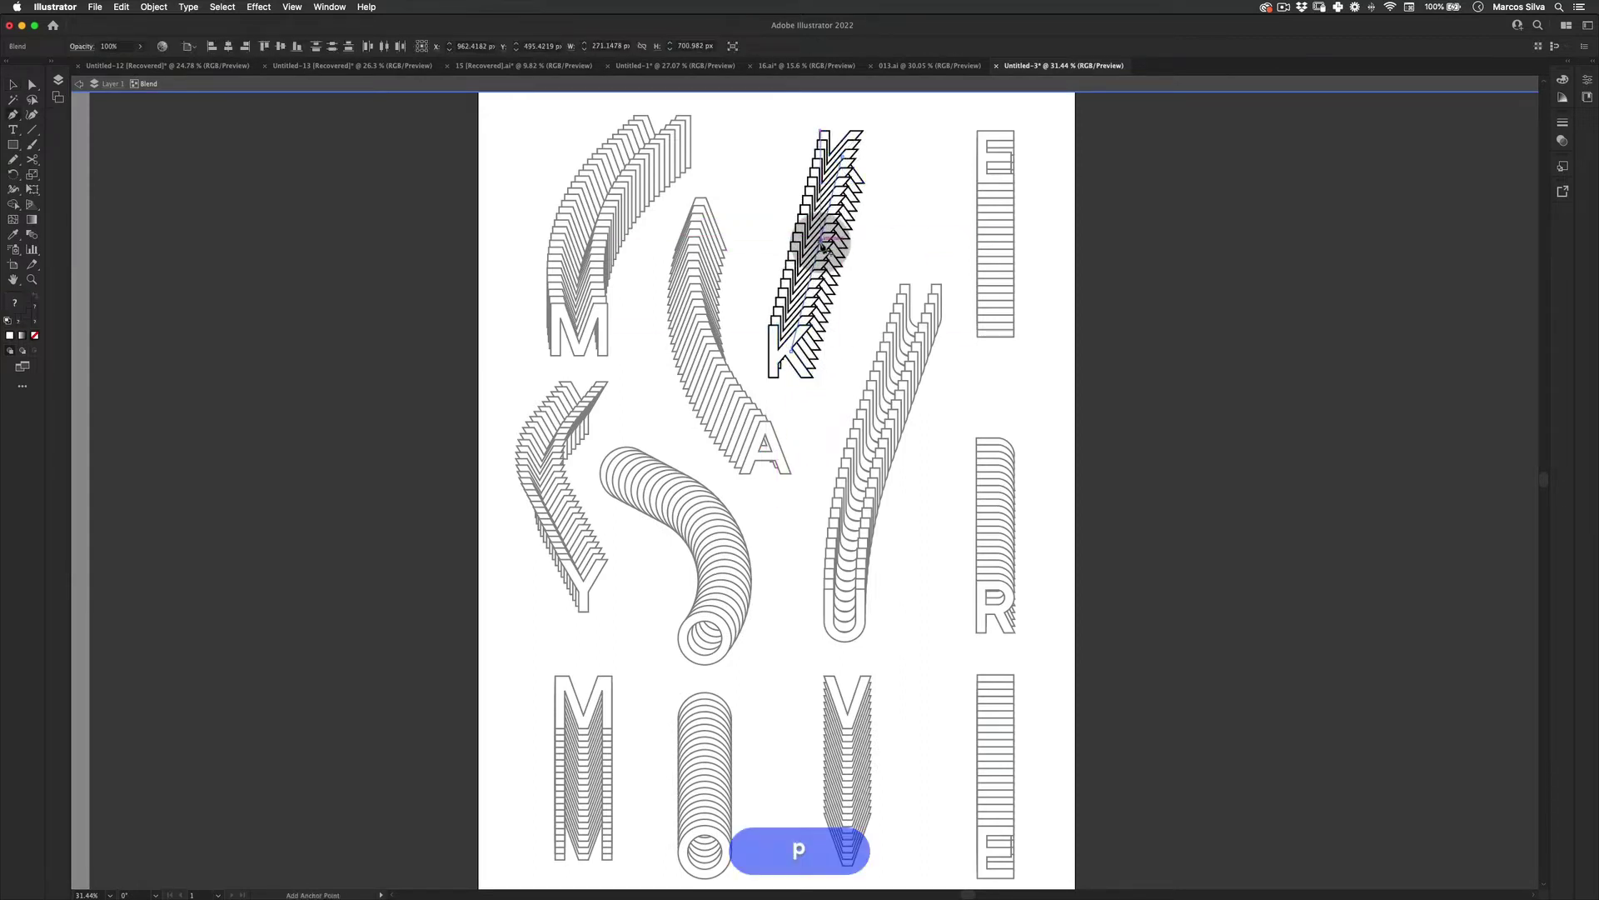
{"action": "key", "text": "a"}
{"action": "left_click", "coordinate": [855, 132]}
{"action": "left_click_drag", "start_coordinate": [846, 157], "coordinate": [922, 145]}
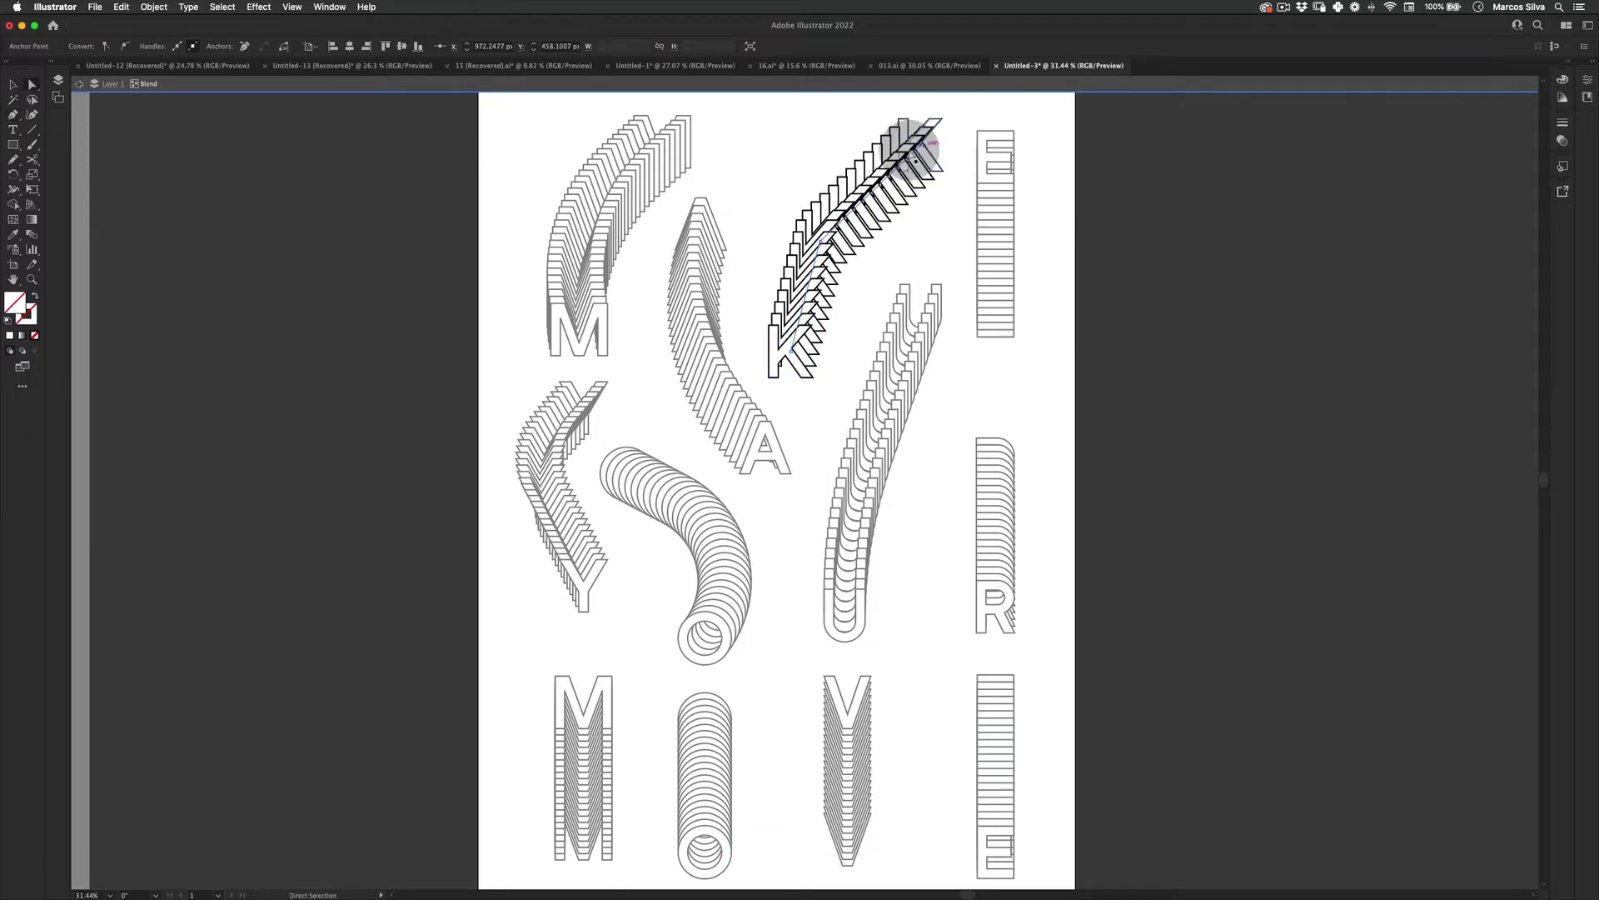
{"action": "left_click_drag", "start_coordinate": [820, 241], "coordinate": [1033, 354]}
{"action": "key", "text": "a"}
{"action": "key", "text": "v"}
{"action": "left_click", "coordinate": [1306, 450]}
{"action": "key", "text": "super+z"}
{"action": "key", "text": "super+z"}
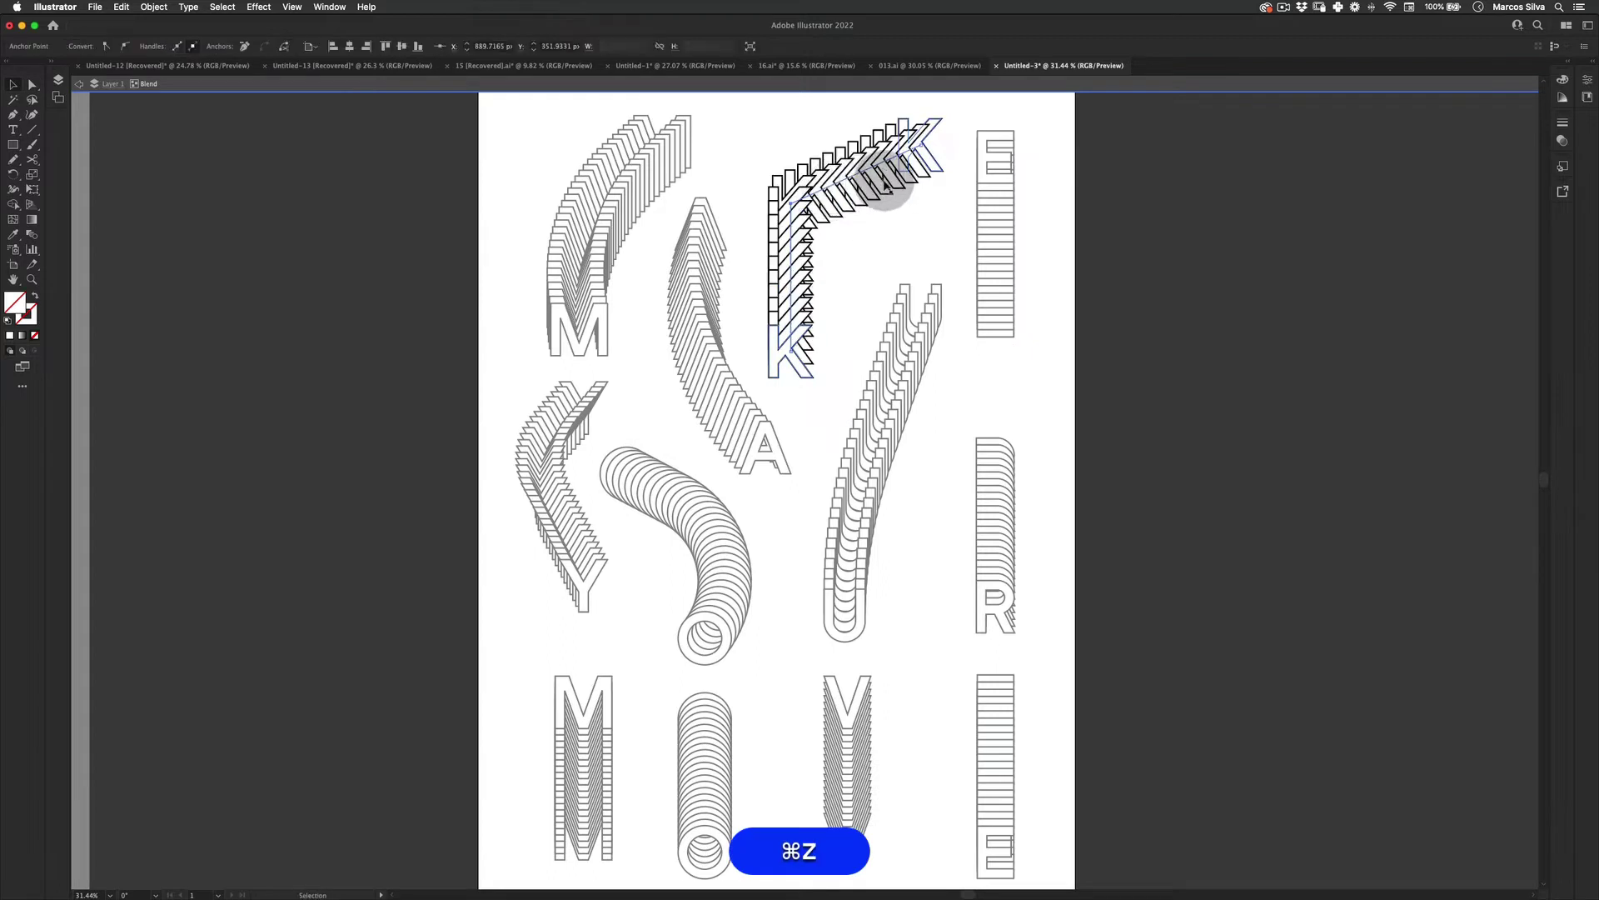
- Bring the K trail's upper end back left toward the A and bow the middle of its spine out to the right
{"action": "key", "text": "a"}
{"action": "left_click_drag", "start_coordinate": [918, 147], "coordinate": [770, 151]}
{"action": "key", "text": "a"}
{"action": "mouse_move", "coordinate": [821, 242]}
{"action": "left_mouse_down"}
{"action": "mouse_move", "coordinate": [891, 216]}
{"action": "mouse_move", "coordinate": [698, 278]}
{"action": "mouse_move", "coordinate": [849, 229]}
{"action": "mouse_move", "coordinate": [807, 237]}
{"action": "left_mouse_up"}
{"action": "key", "text": "a"}
{"action": "key", "text": "v"}
{"action": "left_click", "coordinate": [423, 283]}
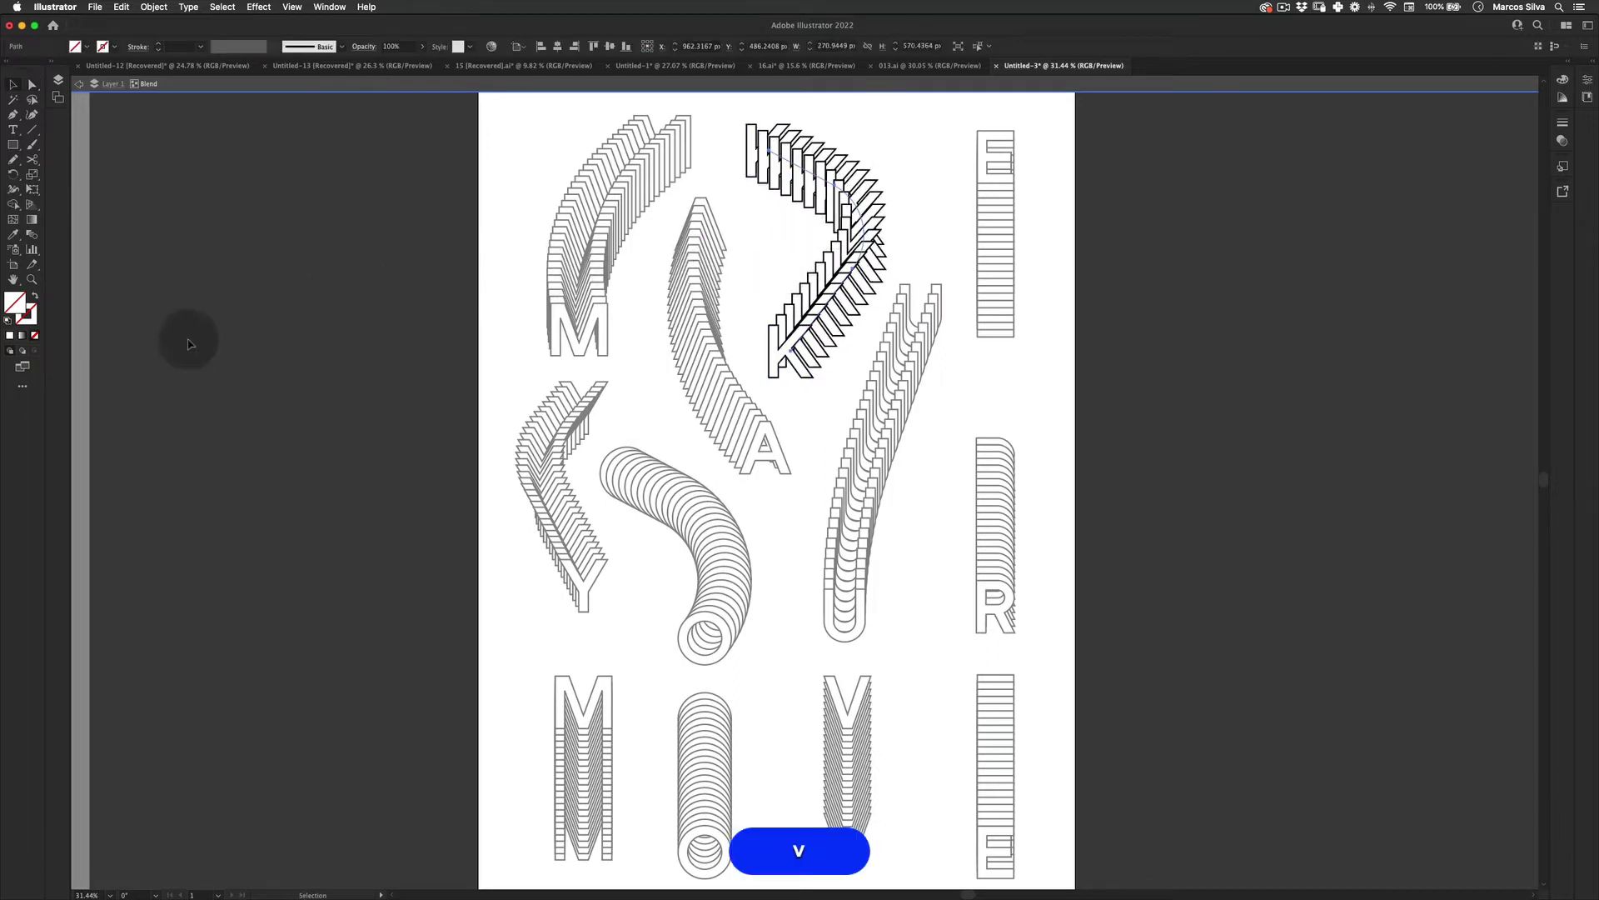
- Set the blend of the bent K trail to 30 specified steps and leave isolation mode
{"action": "left_click", "coordinate": [851, 207]}
{"action": "double_click", "coordinate": [31, 234]}
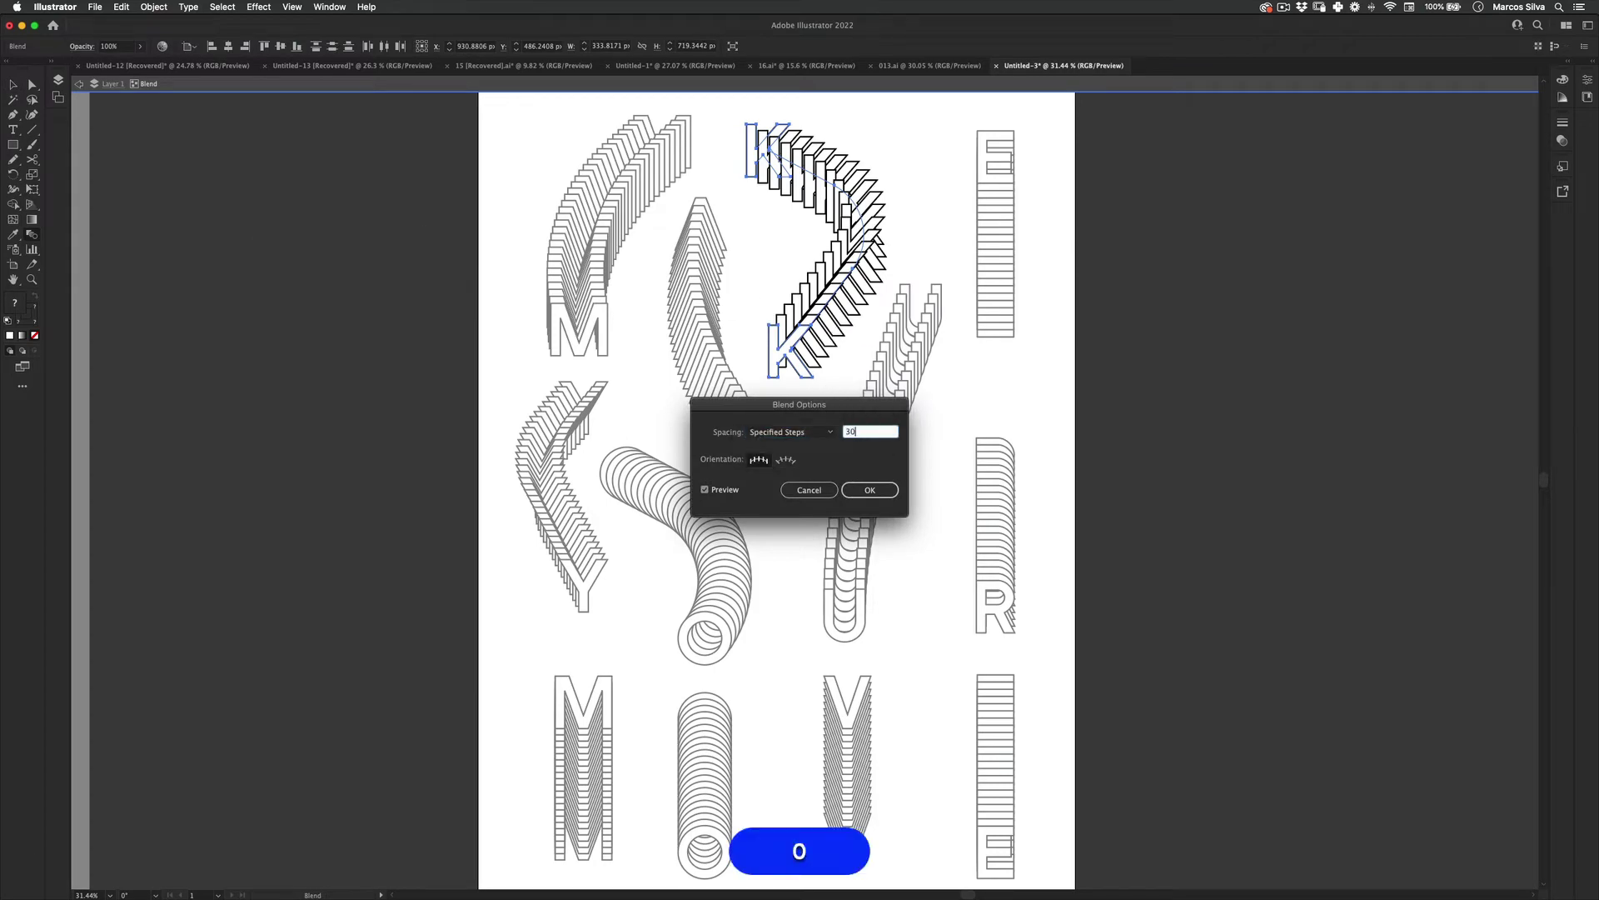
{"action": "key", "text": "Return"}
{"action": "double_click", "coordinate": [1156, 215]}
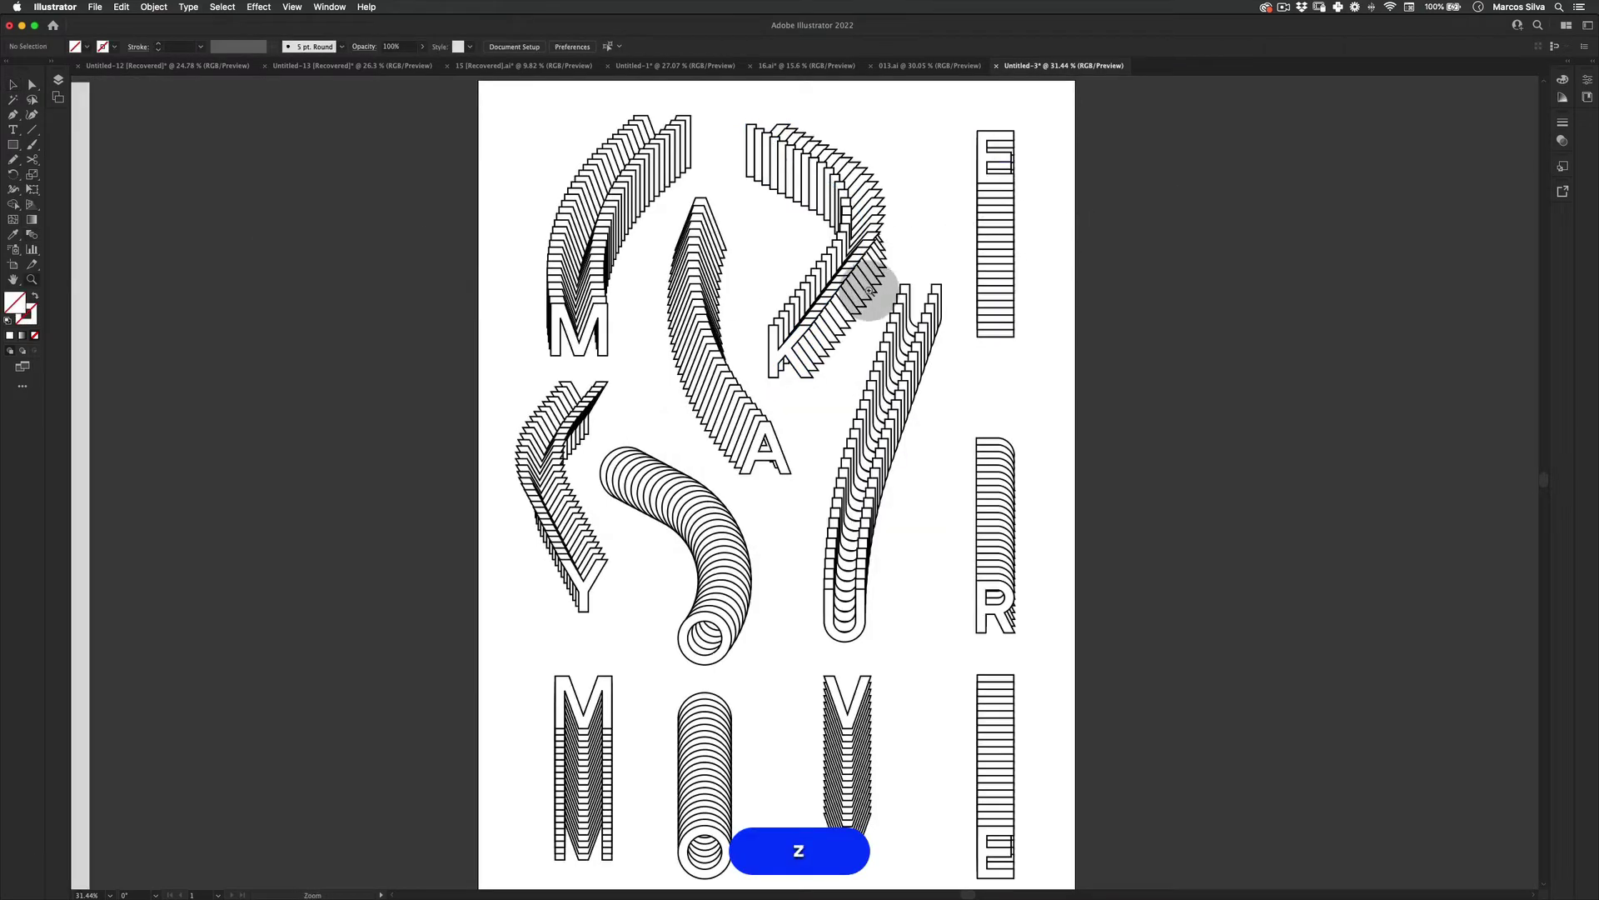
- Isolate the E trail's blend in MAKE, moving its upper E left toward the K and its lower E slightly right
{"action": "double_click", "coordinate": [998, 138]}
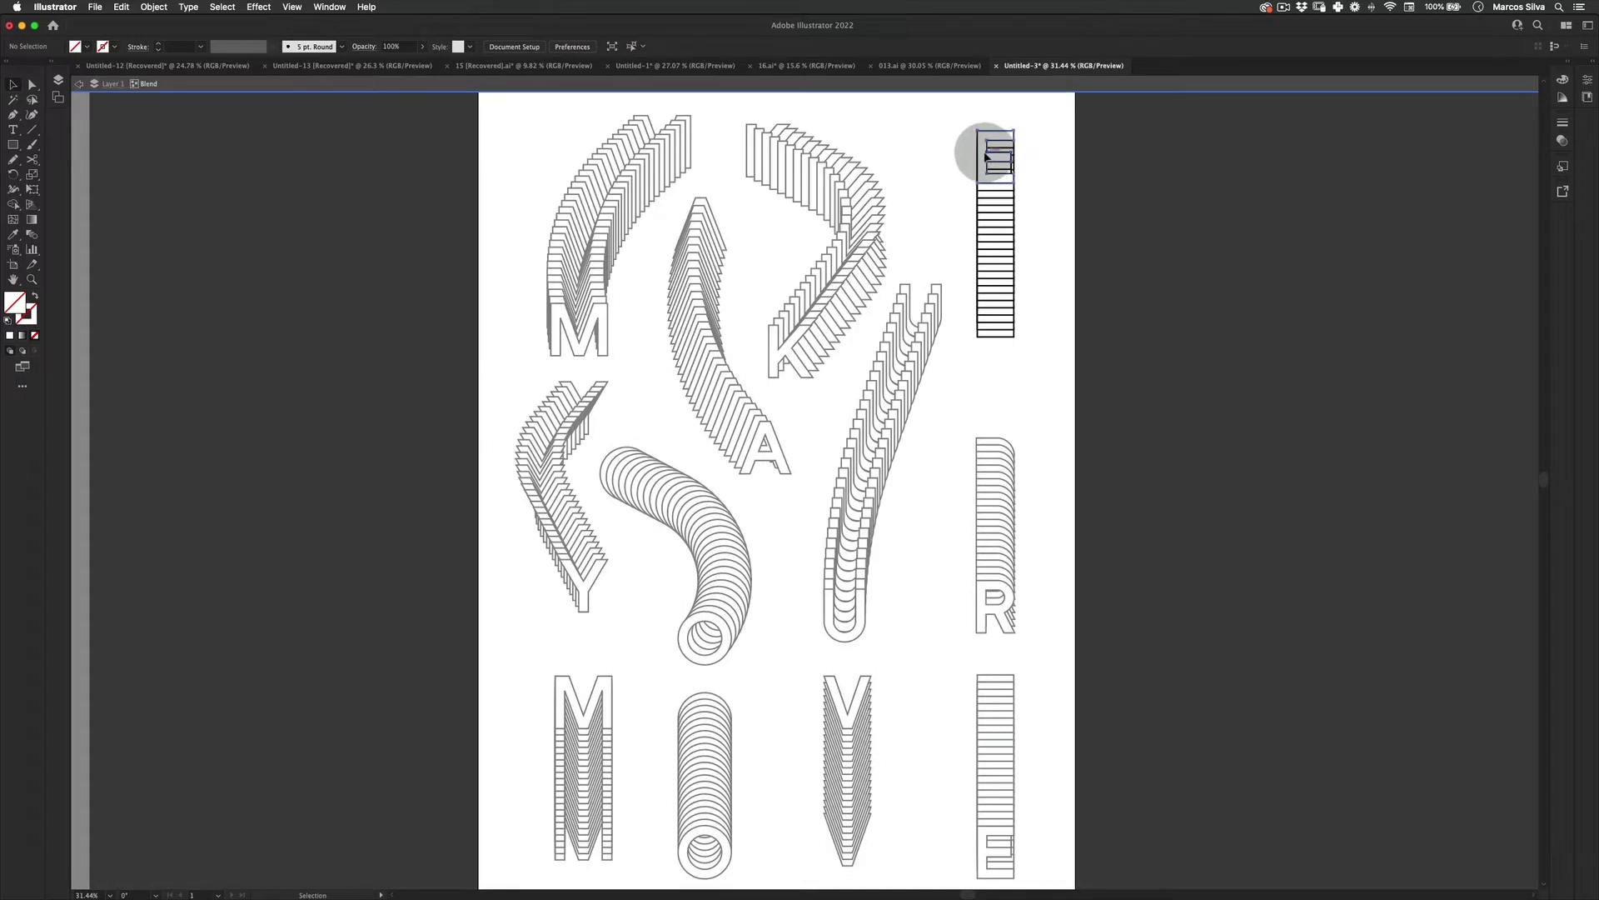
{"action": "left_click_drag", "start_coordinate": [977, 158], "coordinate": [898, 171]}
{"action": "left_click", "coordinate": [924, 170]}
{"action": "key", "text": "super+v"}
{"action": "key", "text": "super+v"}
{"action": "left_click", "coordinate": [1138, 248]}
{"action": "left_click", "coordinate": [927, 169]}
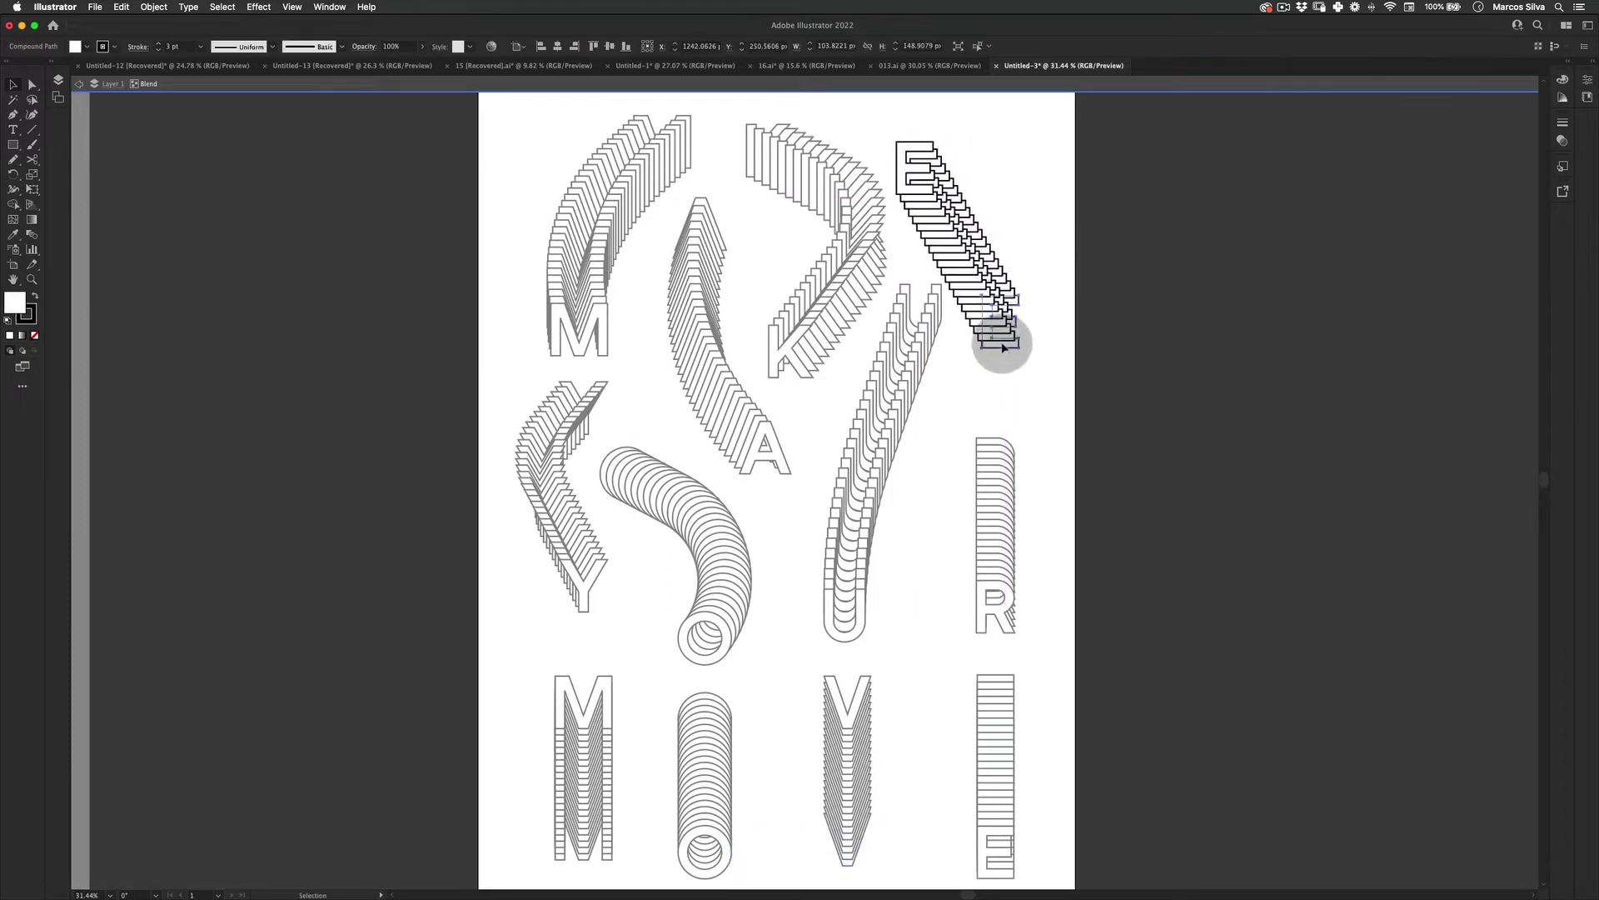
{"action": "left_click_drag", "start_coordinate": [1004, 345], "coordinate": [1033, 340]}
{"action": "key", "text": "Escape"}
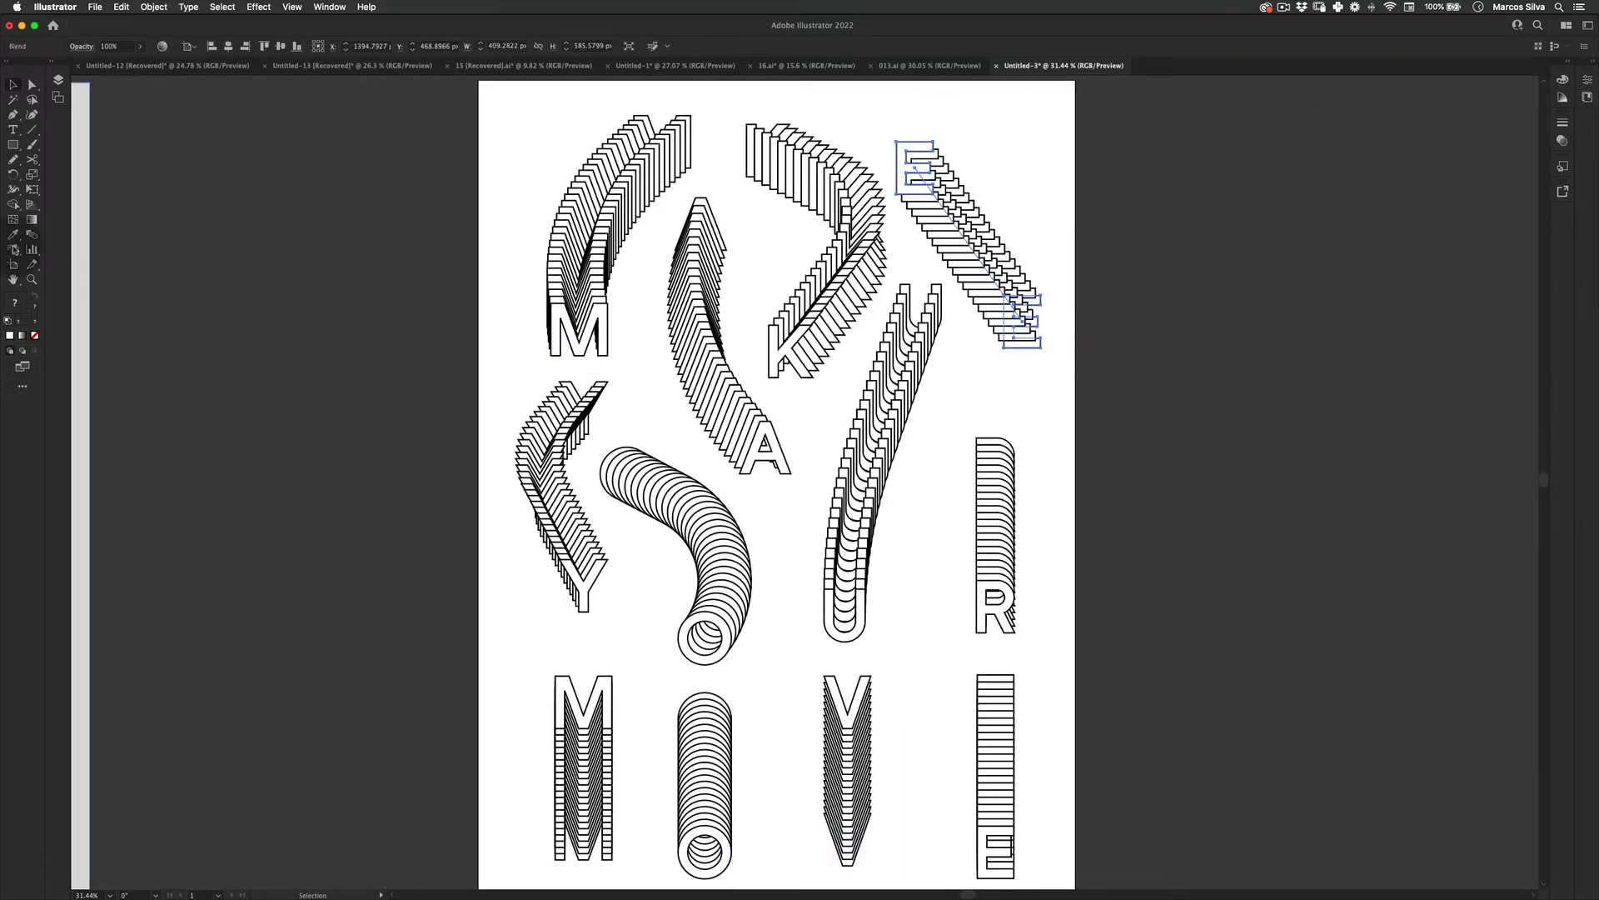
- Set the blend of the E trail in MAKE to 30 specified steps
{"action": "double_click", "coordinate": [30, 237]}
{"action": "left_click_drag", "start_coordinate": [850, 436], "coordinate": [762, 425]}
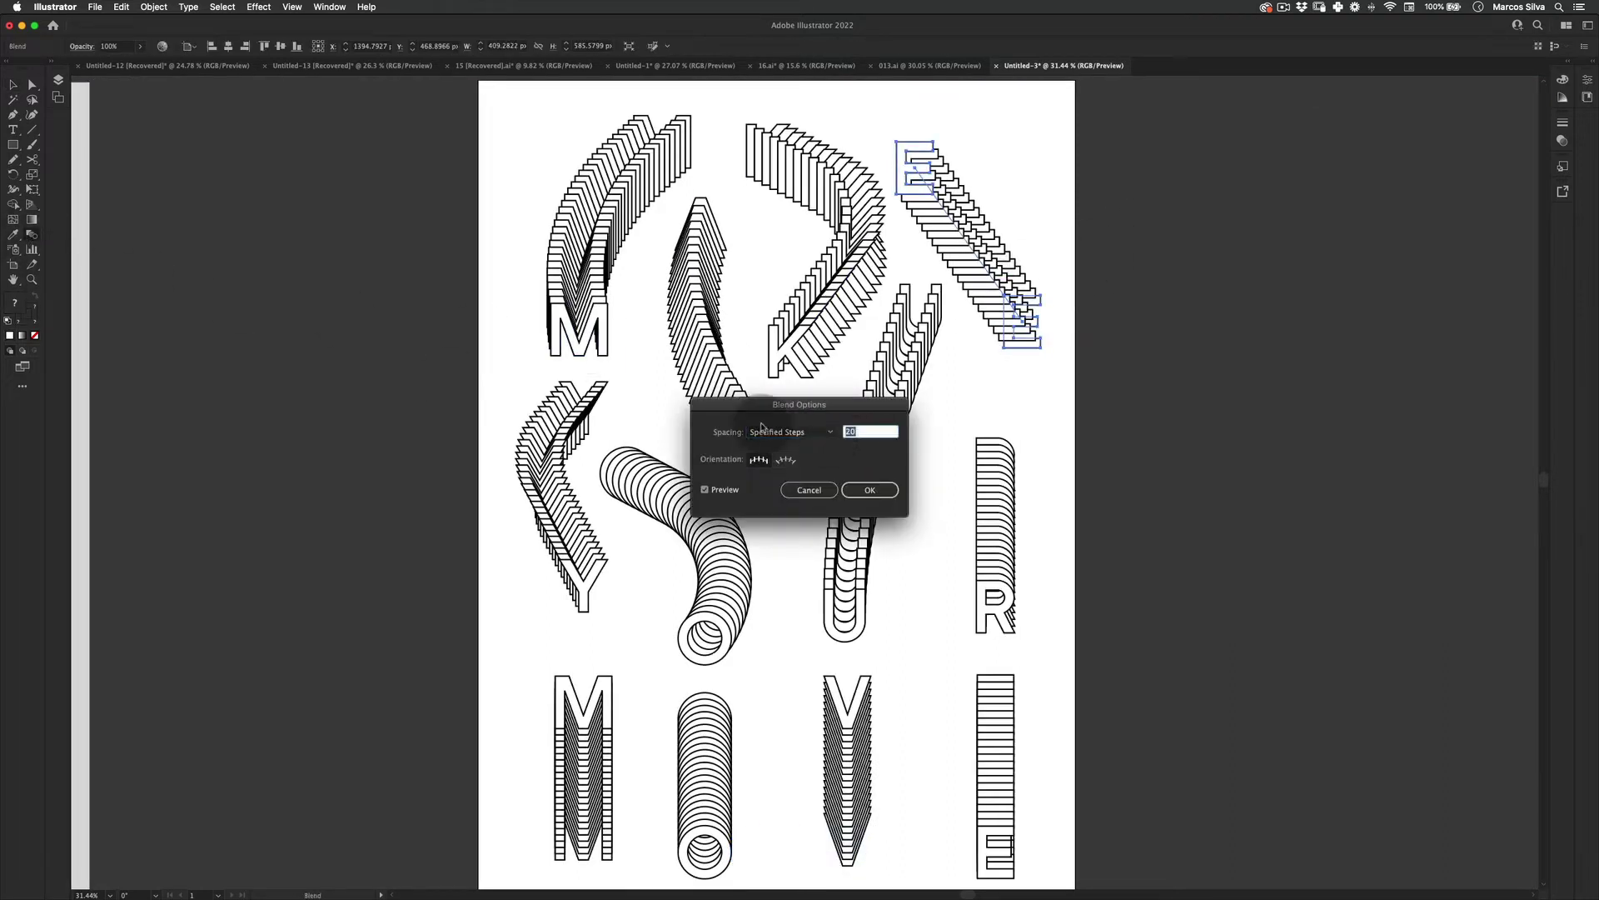
{"action": "type", "text": "30"}
{"action": "key", "text": "Return"}
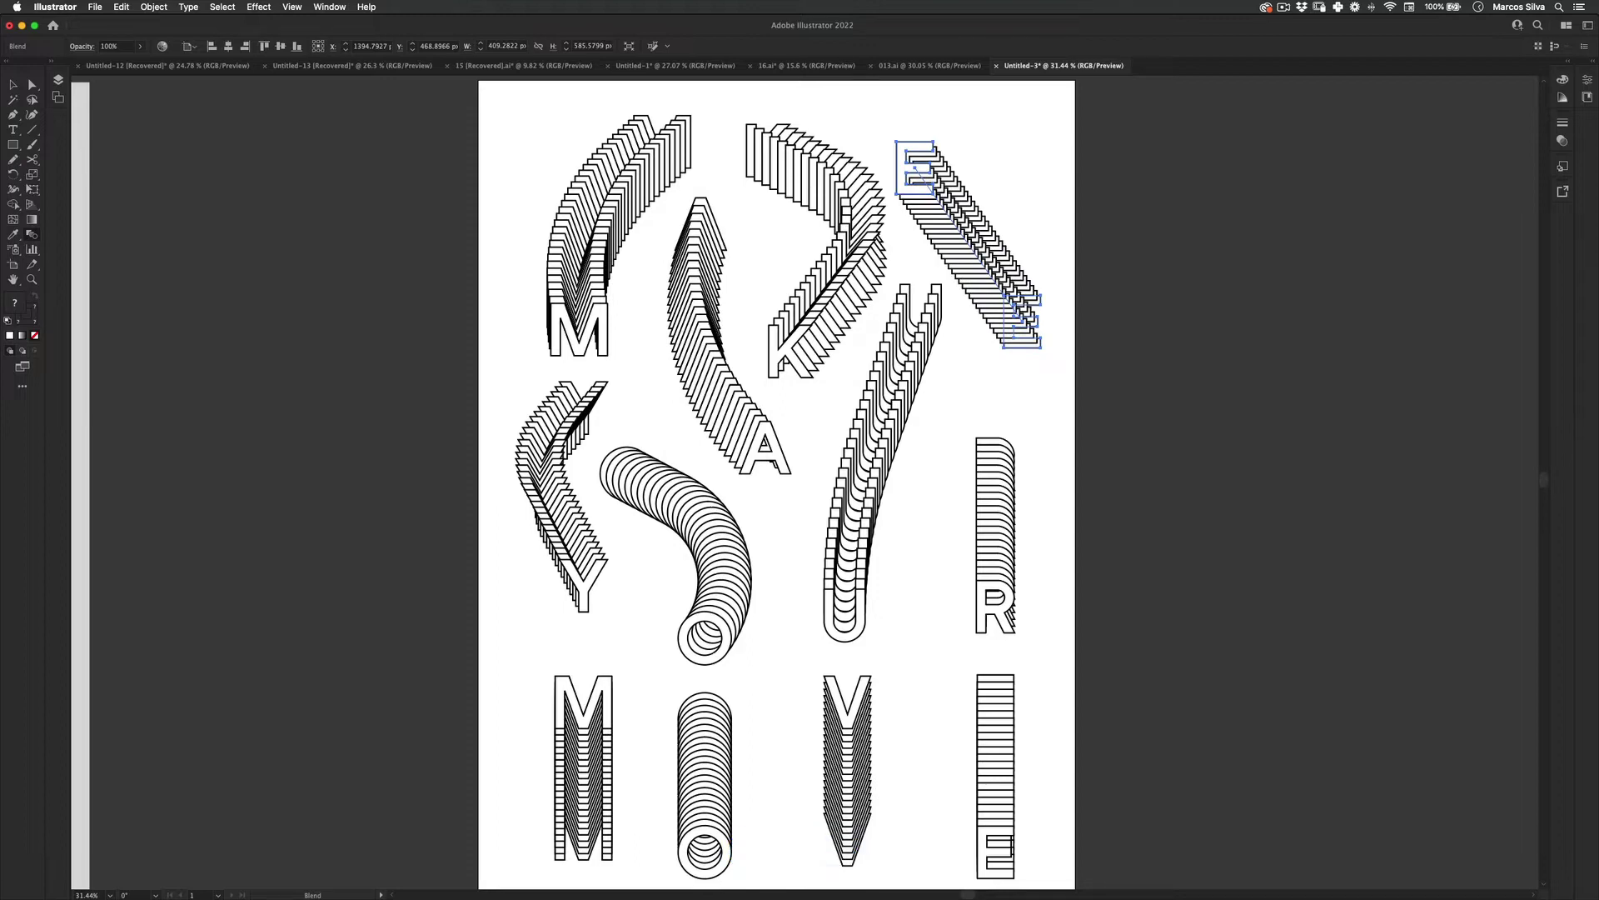
- Add an anchor point on the R trail's spine, moving the upper R up and slightly left and pulling the anchor right
{"action": "key", "text": "v"}
{"action": "scroll", "coordinate": [771, 325], "scroll_direction": "down", "scroll_amount": 2}
{"action": "scroll", "coordinate": [771, 324], "scroll_direction": "right", "scroll_amount": 2}
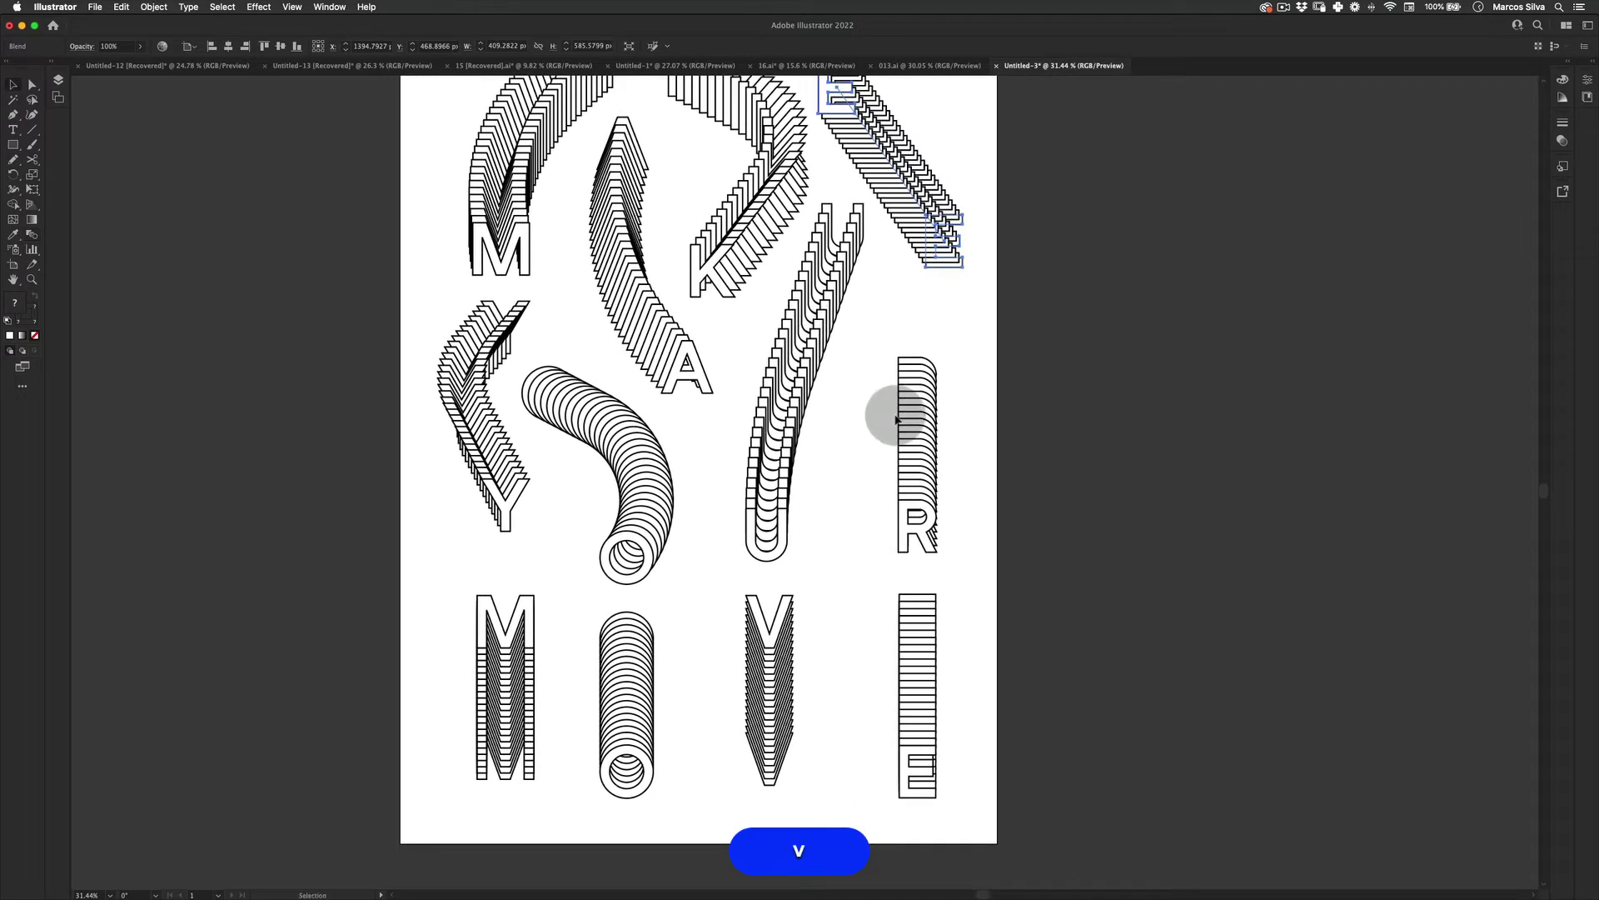
{"action": "left_click", "coordinate": [920, 431]}
{"action": "key", "text": "p"}
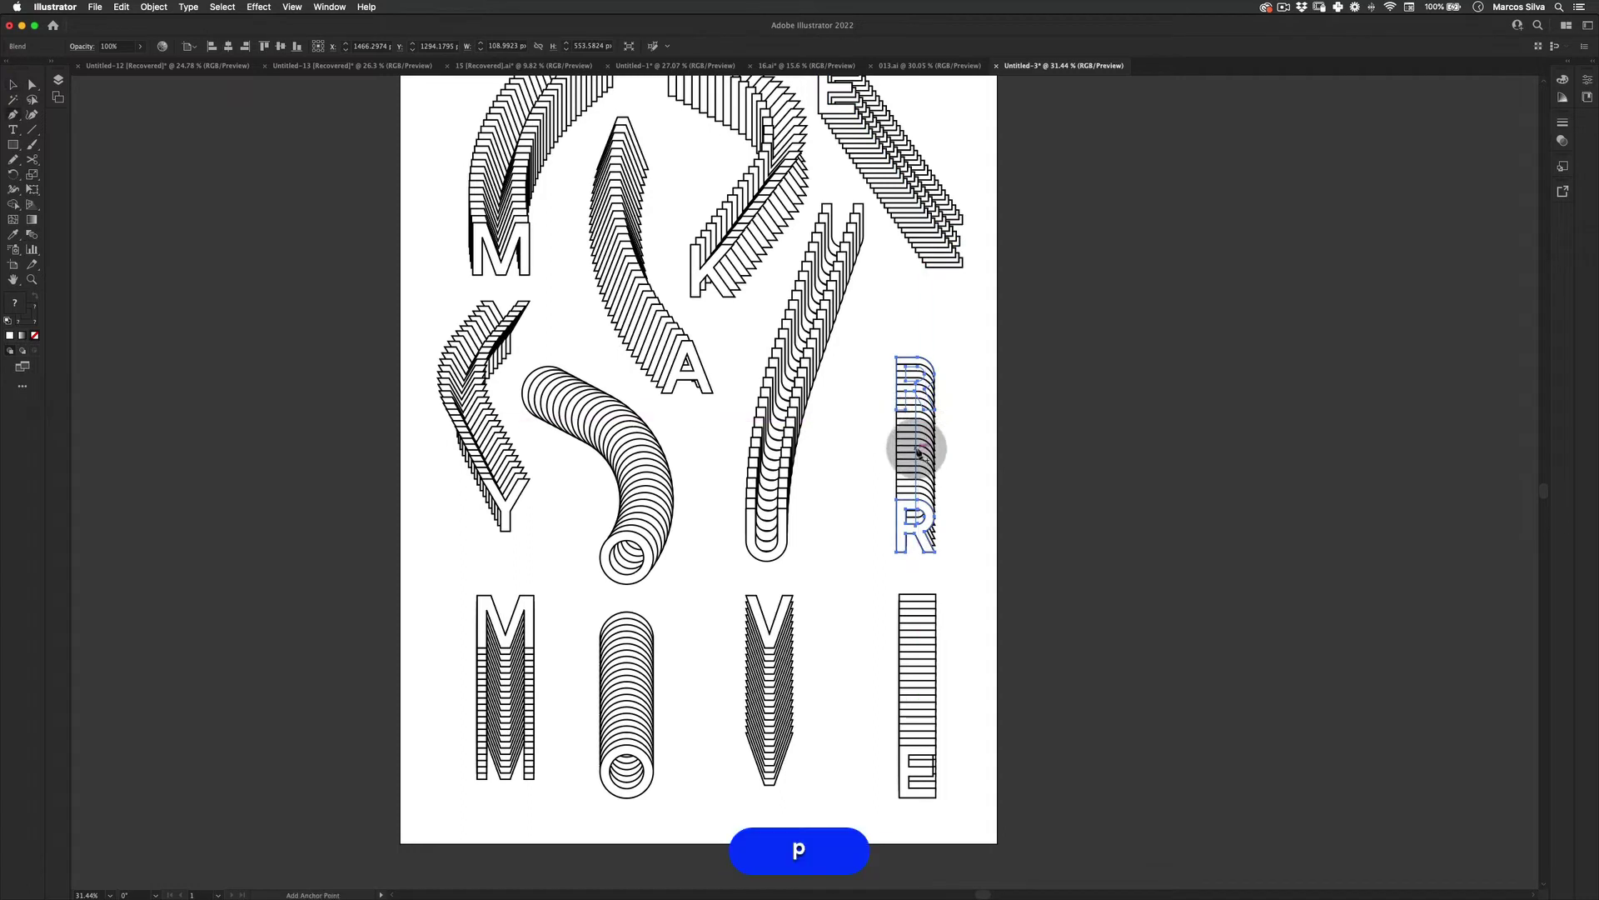
{"action": "left_click", "coordinate": [920, 450]}
{"action": "key", "text": "a"}
{"action": "left_click_drag", "start_coordinate": [915, 385], "coordinate": [891, 290]}
{"action": "left_click_drag", "start_coordinate": [918, 449], "coordinate": [950, 443]}
- Add a second anchor point lower on the R trail's spine and pull it left toward the U
{"action": "key", "text": "p"}
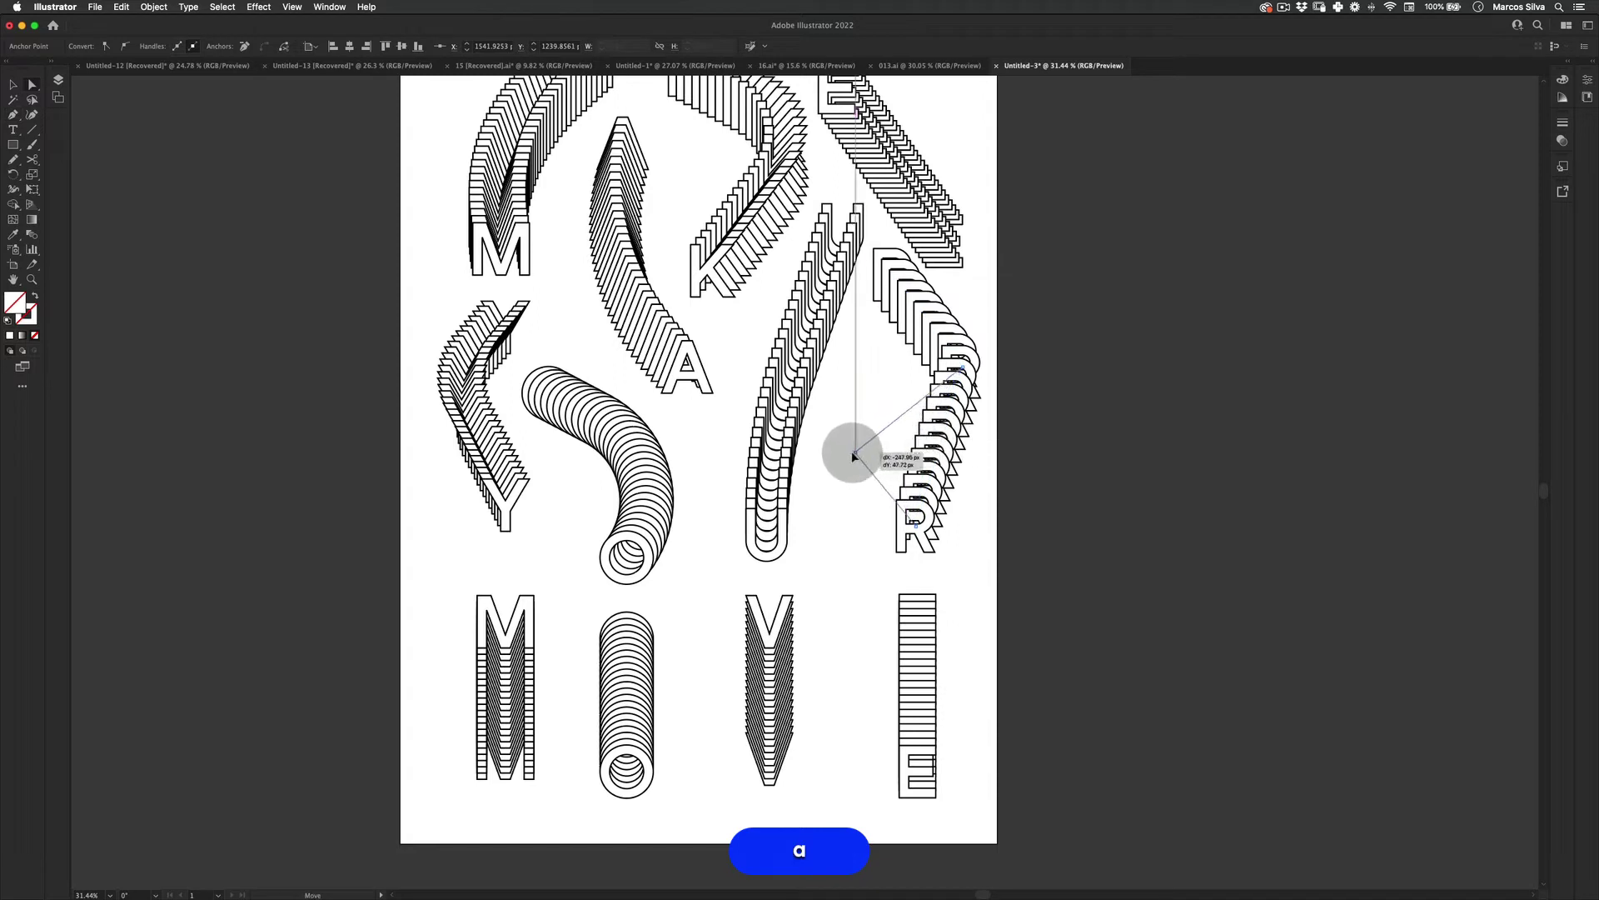
{"action": "left_click_drag", "start_coordinate": [853, 455], "coordinate": [854, 457]}
{"action": "key", "text": "v"}
{"action": "left_click", "coordinate": [945, 458]}
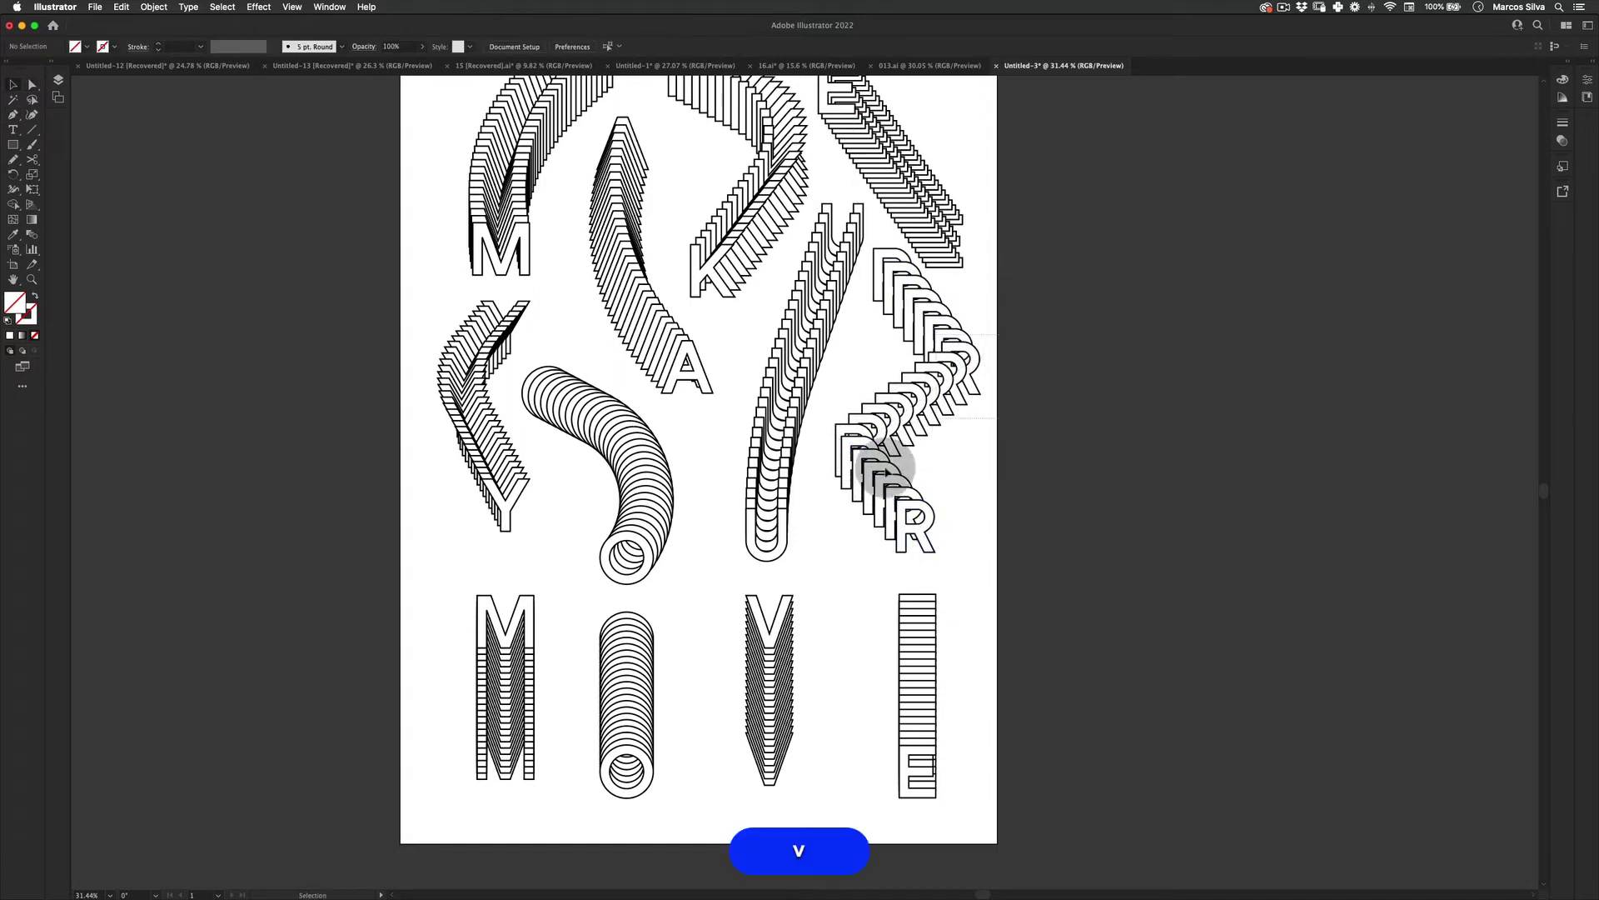
- Round both corners of the R trail's spine into a smooth S-curve
{"action": "key", "text": "a"}
{"action": "left_click", "coordinate": [891, 431]}
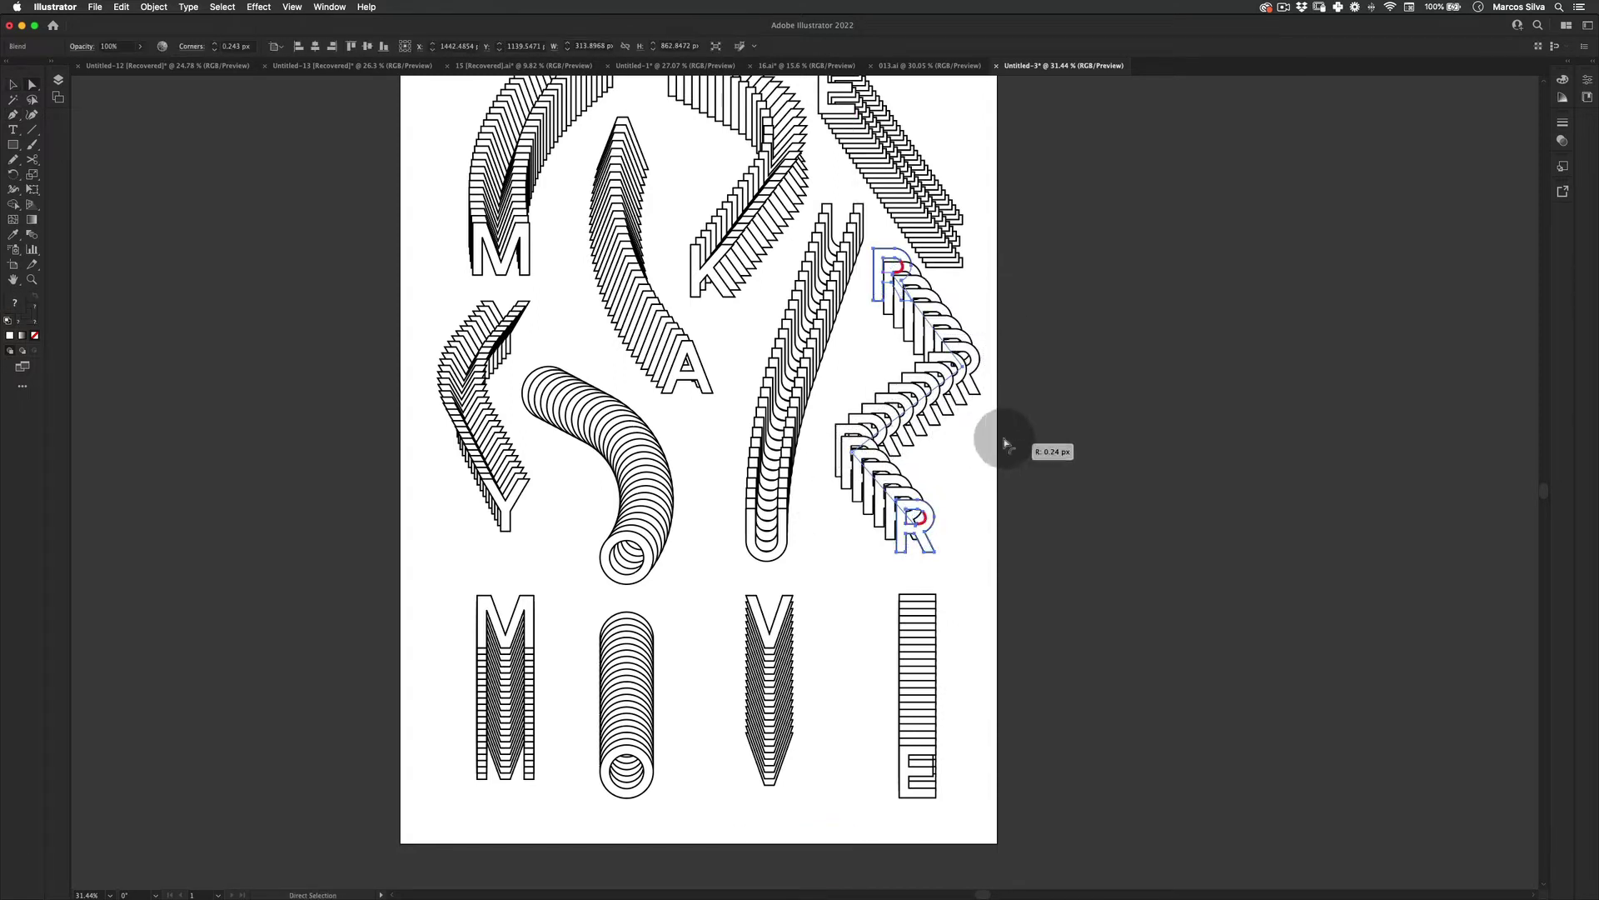
{"action": "left_click", "coordinate": [858, 454], "text": "shift"}
{"action": "left_click_drag", "start_coordinate": [858, 454], "coordinate": [1058, 482]}
{"action": "key", "text": "v"}
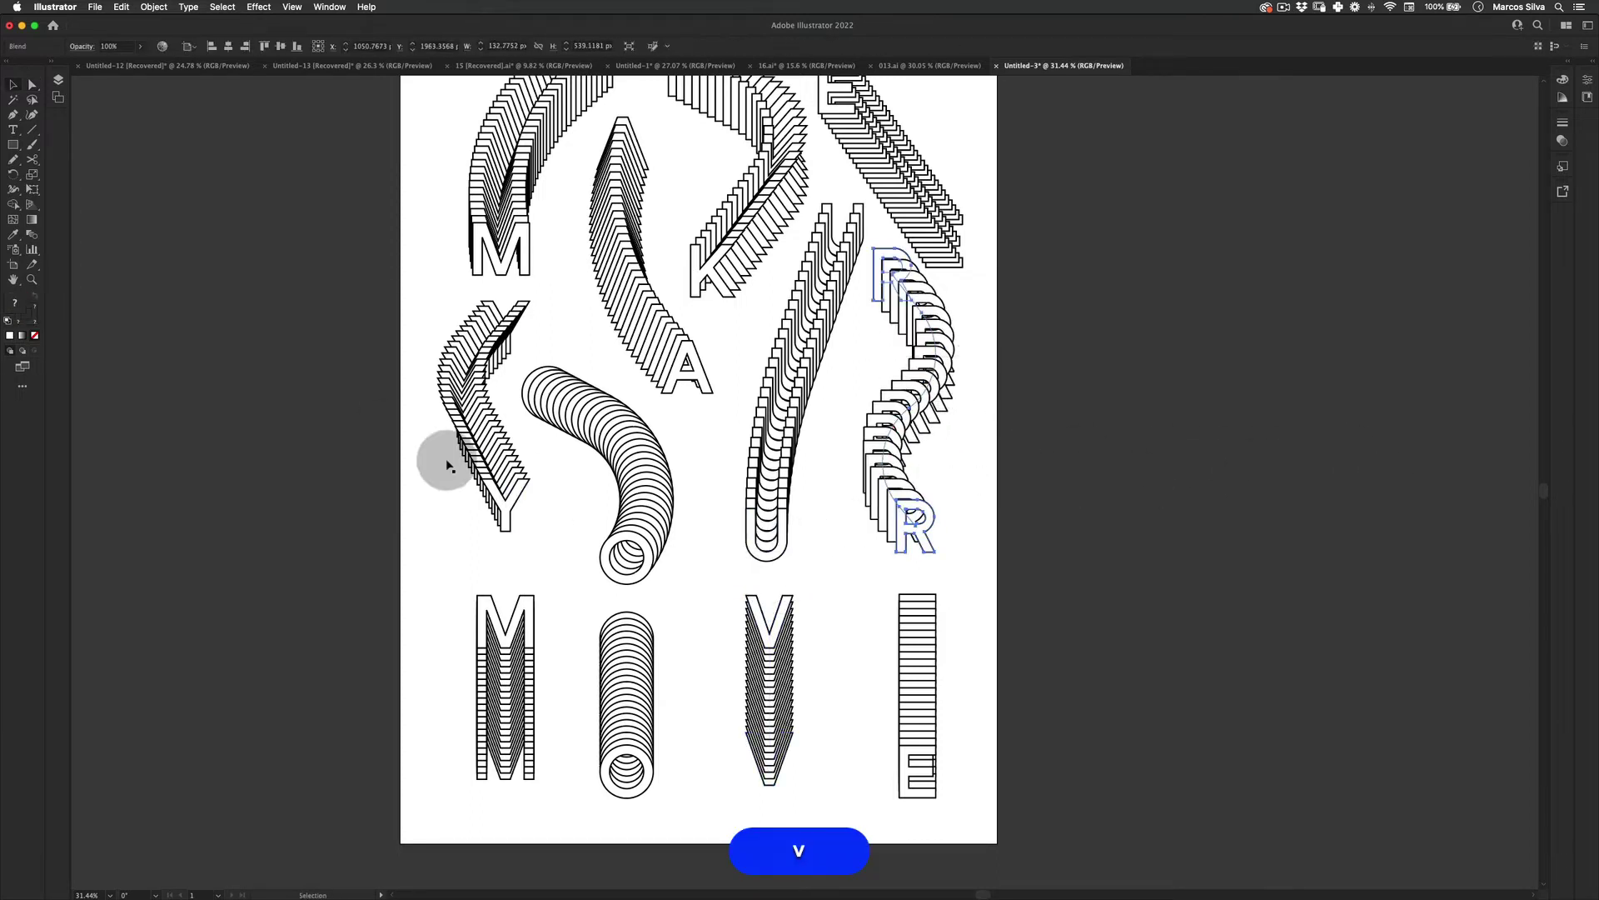
- Increase the specified blend steps of the curved R trail and deselect it
{"action": "double_click", "coordinate": [31, 234]}
{"action": "left_click_drag", "start_coordinate": [865, 432], "coordinate": [728, 406]}
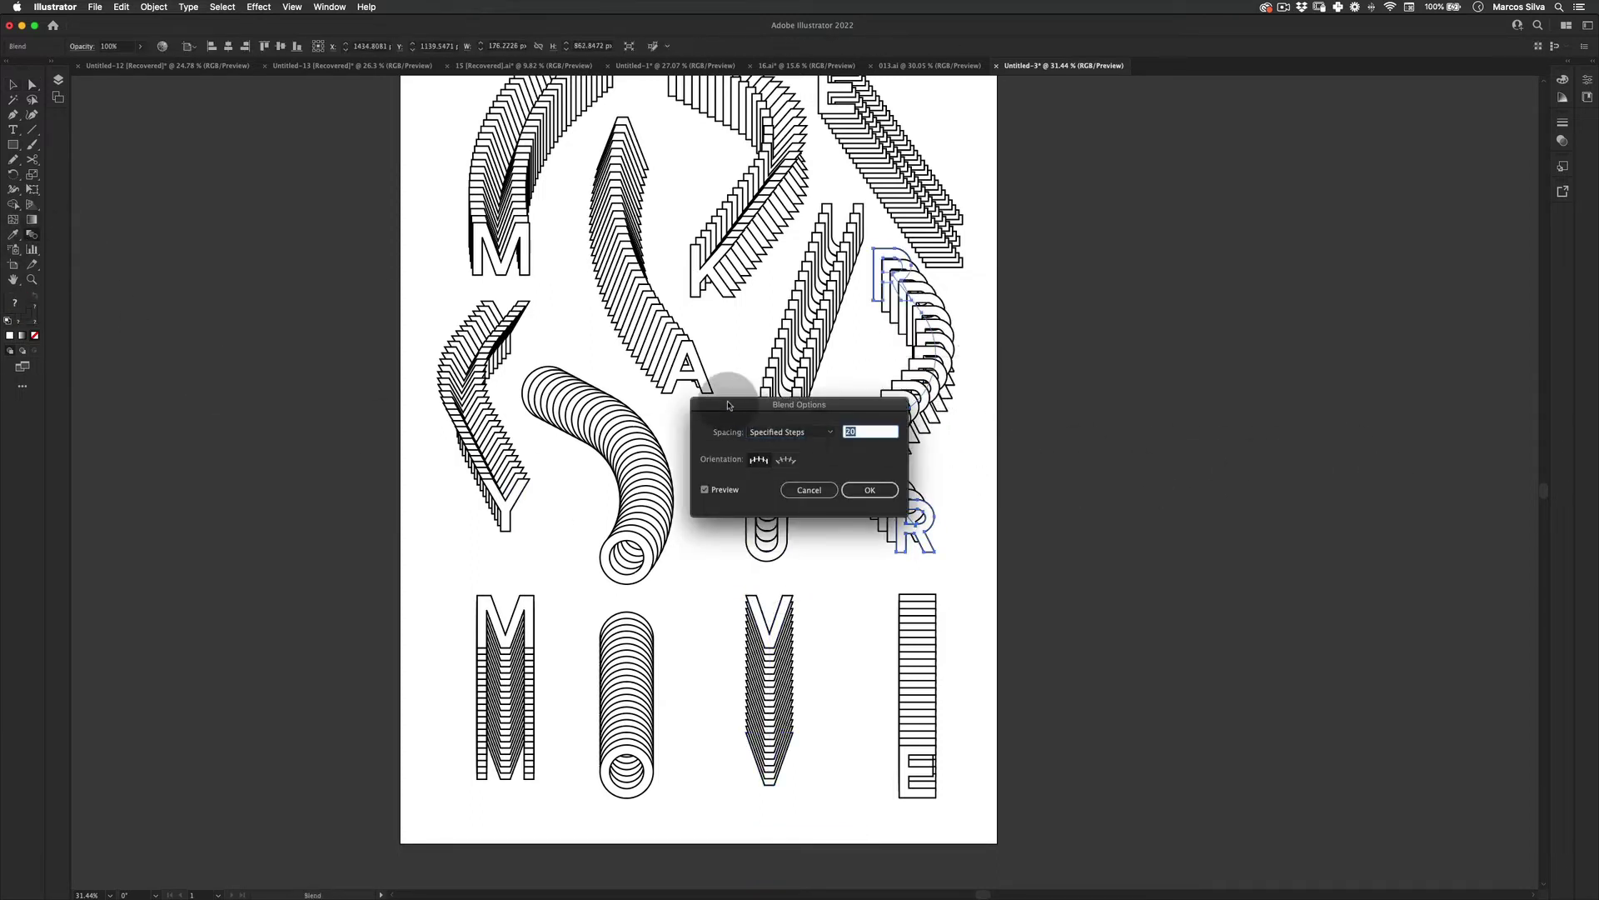
{"action": "key", "text": "Return"}
{"action": "key", "text": "v"}
{"action": "left_click", "coordinate": [992, 328]}
{"action": "key", "text": "z"}
{"action": "mouse_move", "coordinate": [932, 326]}
{"action": "left_mouse_down"}
{"action": "mouse_move", "coordinate": [828, 350]}
{"action": "mouse_move", "coordinate": [933, 333]}
{"action": "left_mouse_up"}
{"action": "key", "text": "v"}
{"action": "left_click", "coordinate": [593, 582]}
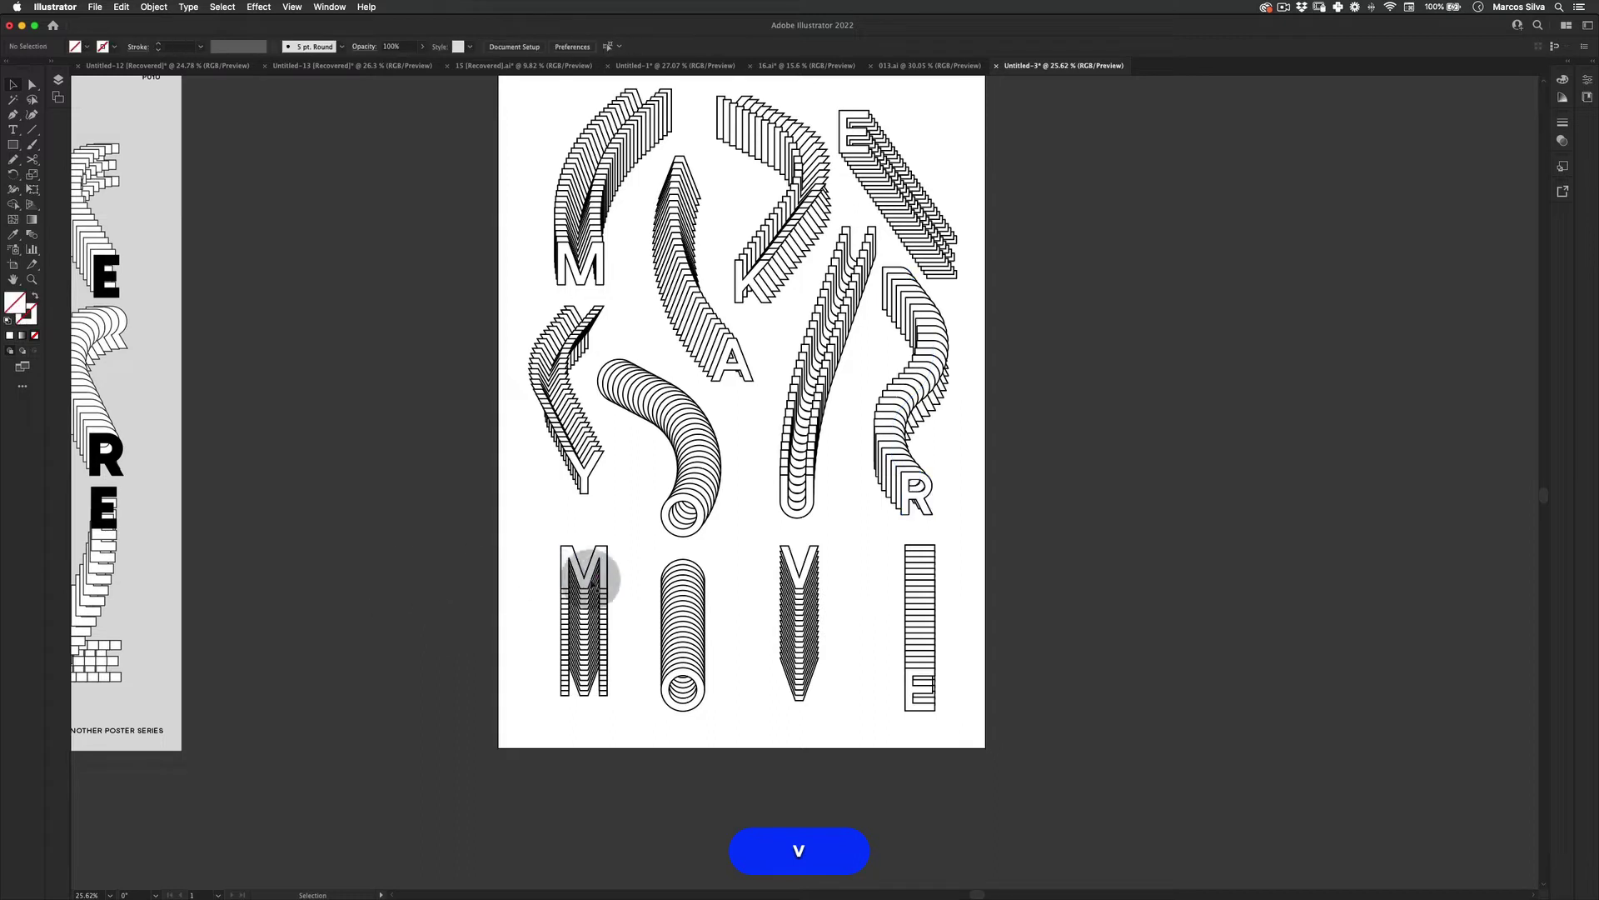
{"action": "left_click", "coordinate": [587, 593]}
{"action": "key", "text": "a"}
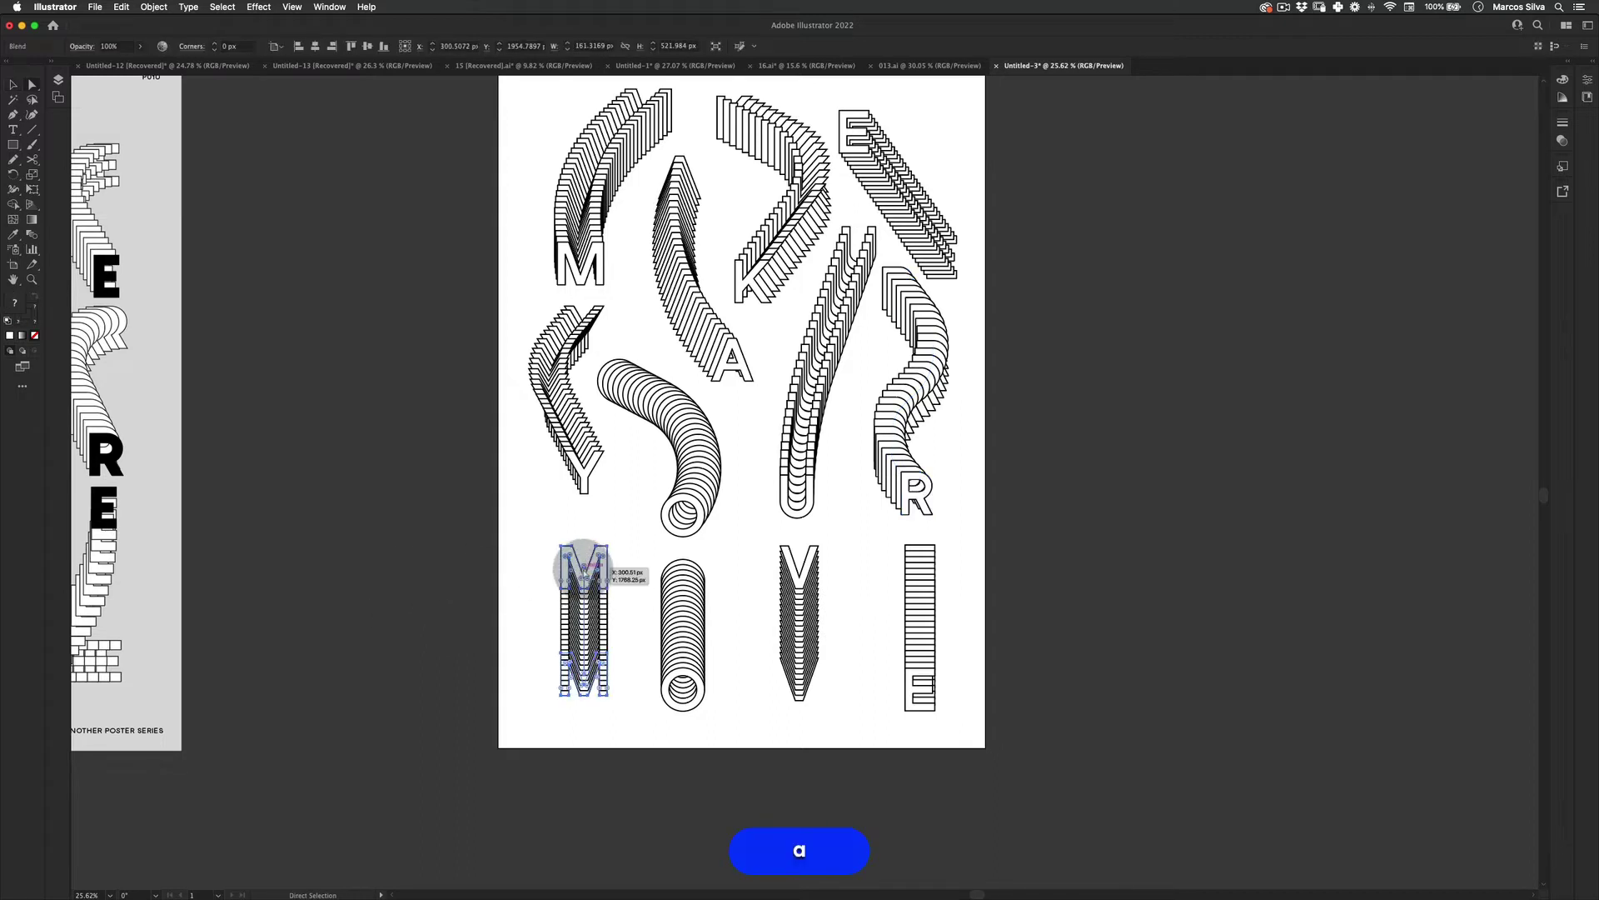
{"action": "left_click", "coordinate": [588, 580]}
{"action": "key", "text": "v"}
{"action": "left_click", "coordinate": [587, 596]}
{"action": "left_click_drag", "start_coordinate": [584, 570], "coordinate": [688, 485]}
{"action": "key", "text": "z"}
{"action": "key", "text": "super+z"}
- Isolate the blend of the M trail in MOVE and move its upper M up and to the right
{"action": "key", "text": "a"}
{"action": "left_click_drag", "start_coordinate": [597, 552], "coordinate": [739, 403]}
{"action": "key", "text": "z"}
{"action": "double_click", "coordinate": [752, 307]}
{"action": "left_click_drag", "start_coordinate": [656, 696], "coordinate": [578, 758]}
{"action": "key", "text": "p"}
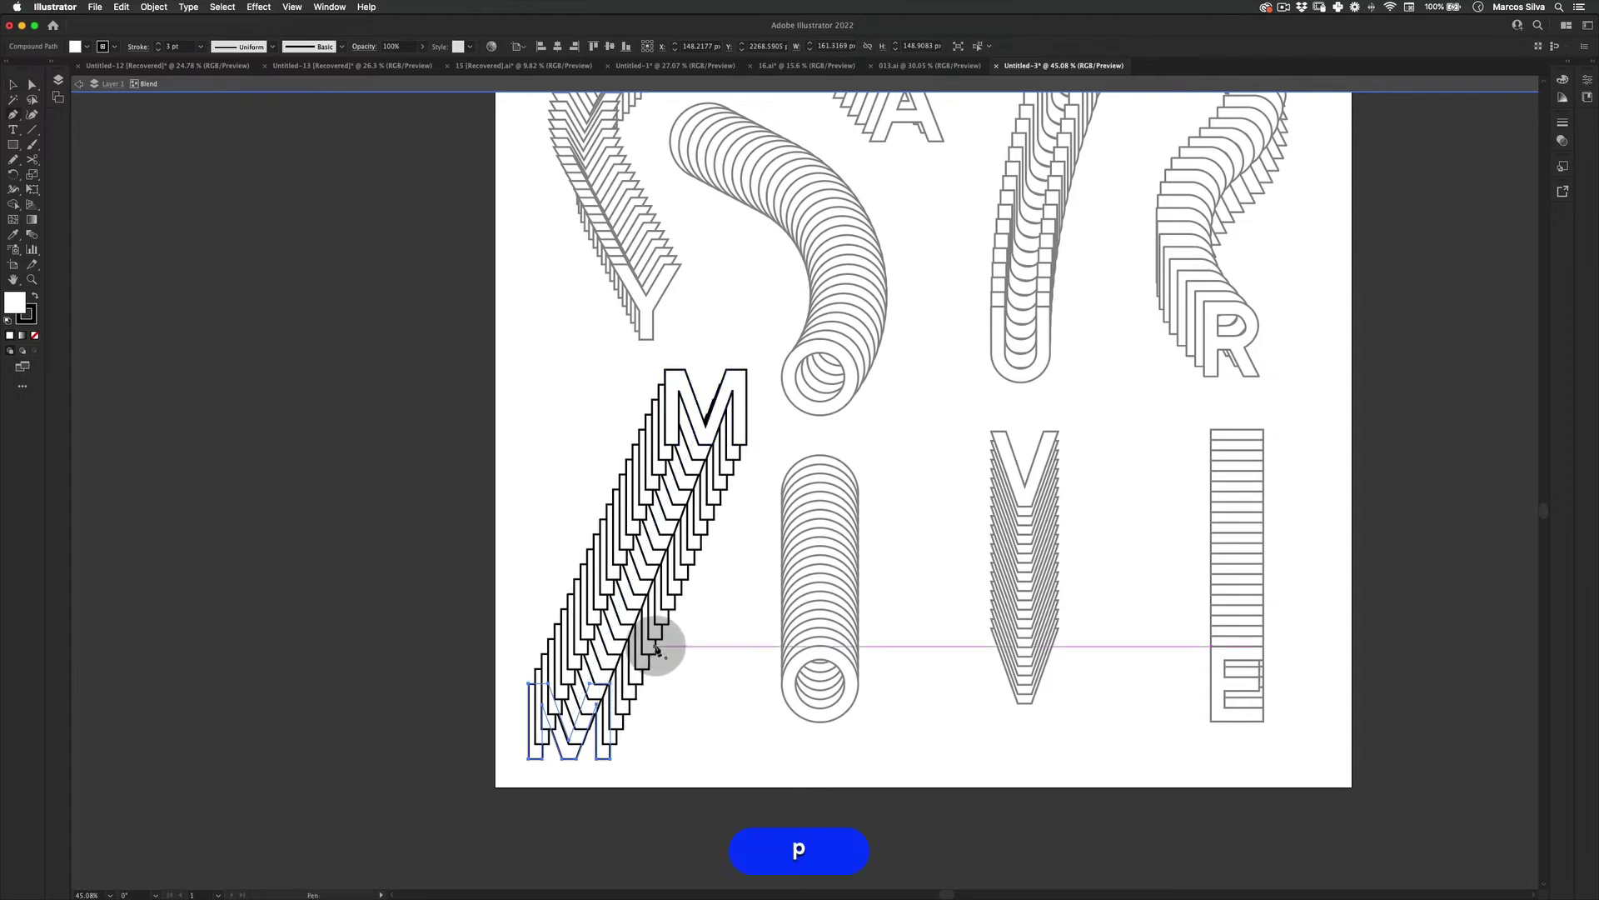
{"action": "left_click", "coordinate": [635, 579]}
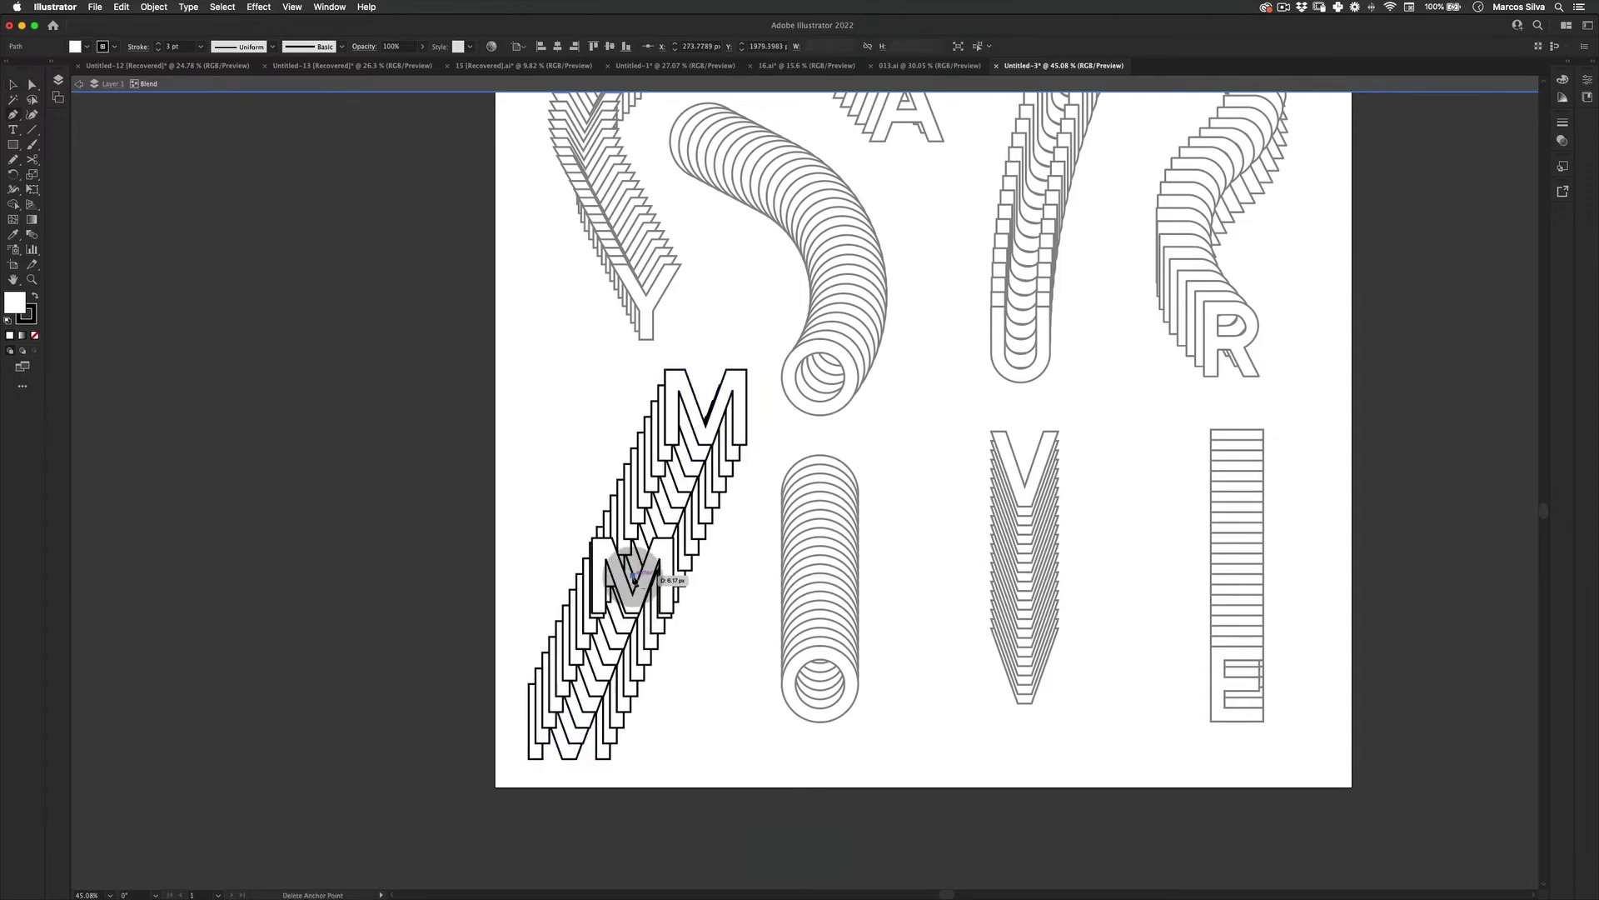
{"action": "left_click", "coordinate": [646, 578]}
{"action": "key", "text": "super+z"}
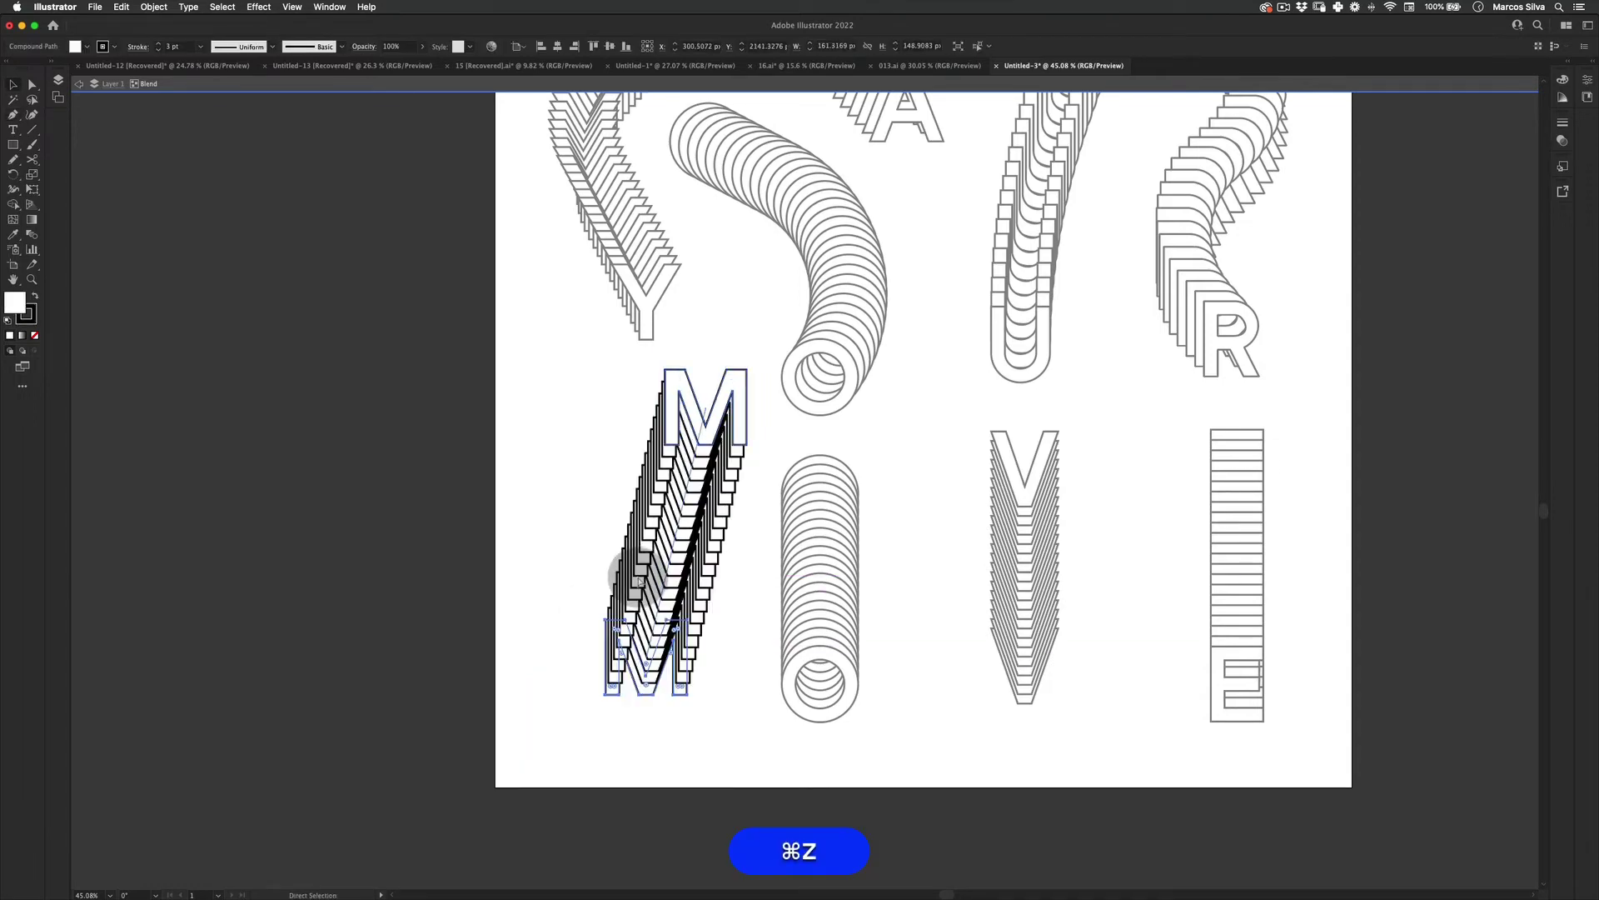
- Move the lower M of the MOVE trail down-left, bow its spine left at a midway anchor point and leave isolation mode
{"action": "key", "text": "a"}
{"action": "left_click_drag", "start_coordinate": [676, 658], "coordinate": [614, 702]}
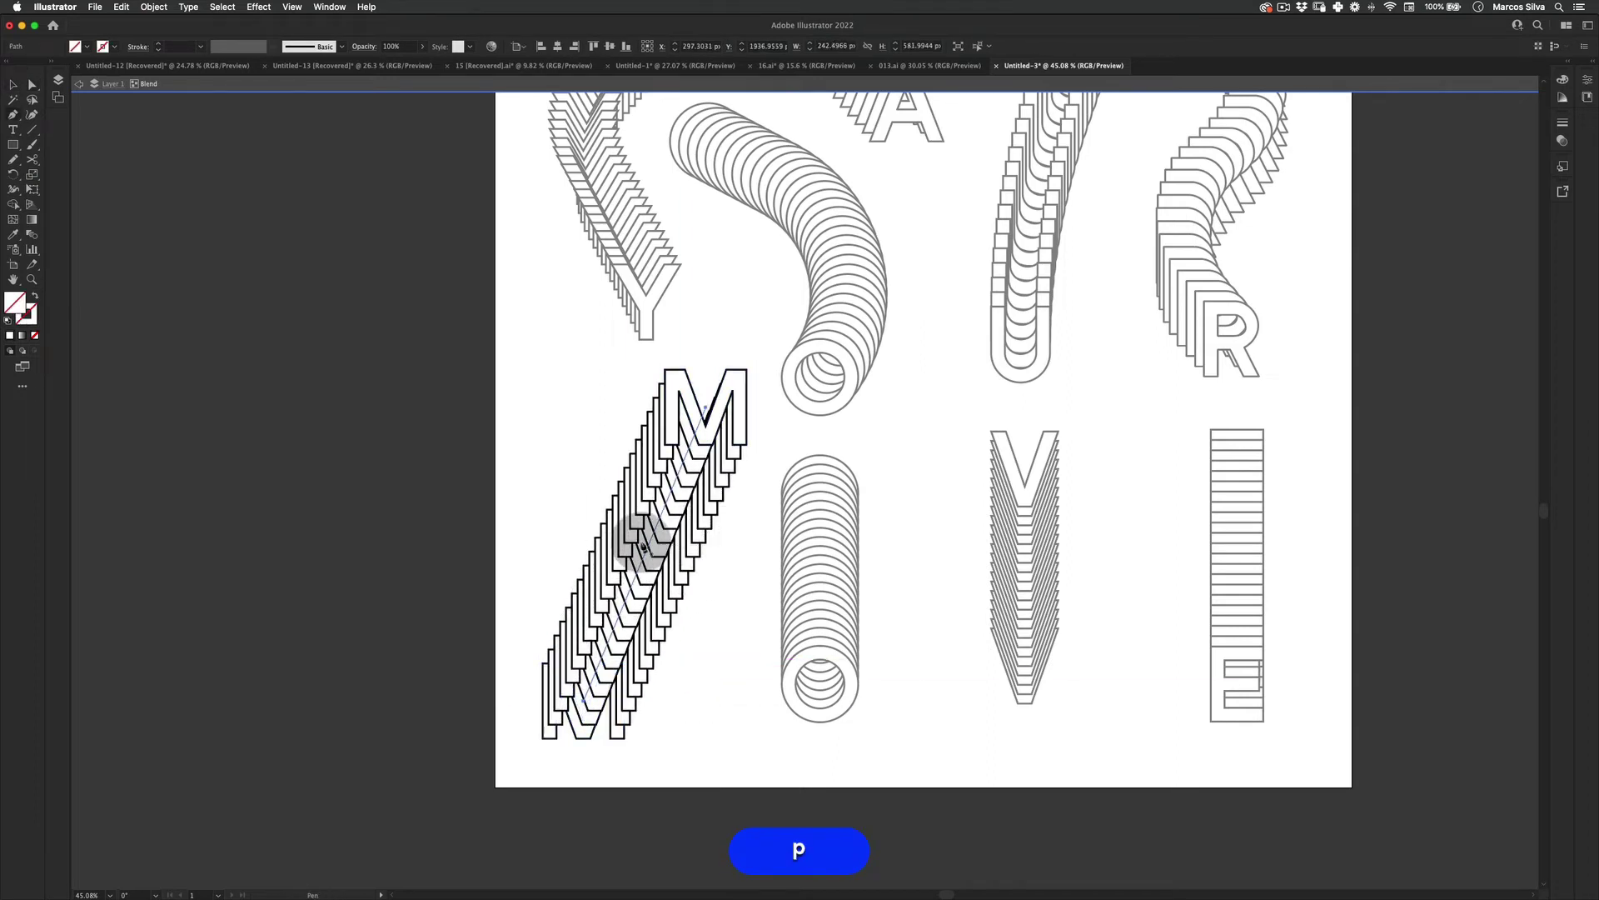
{"action": "key", "text": "a"}
{"action": "left_click", "coordinate": [640, 570]}
{"action": "left_click_drag", "start_coordinate": [583, 515], "coordinate": [1360, 820]}
{"action": "key", "text": "v"}
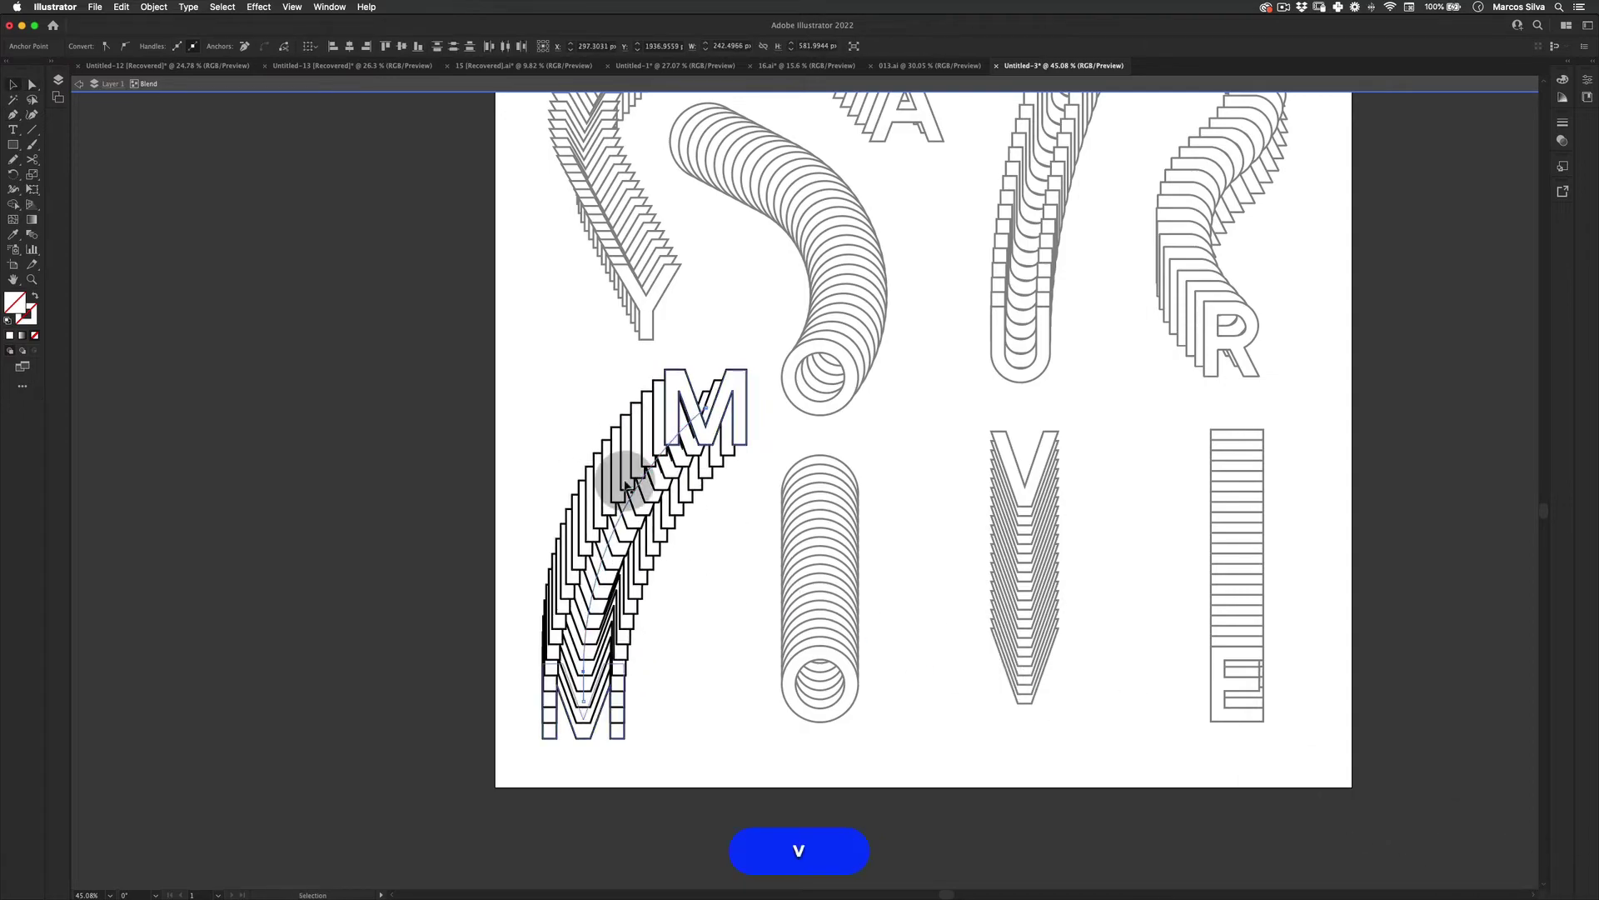
{"action": "double_click", "coordinate": [414, 468]}
- Add an anchor point midway along the spine of MOVE's O trail and try to pull it right
{"action": "key", "text": "z"}
{"action": "left_click_drag", "start_coordinate": [767, 390], "coordinate": [628, 432]}
{"action": "key", "text": "space"}
{"action": "left_click_drag", "start_coordinate": [733, 356], "coordinate": [620, 412]}
{"action": "key", "text": "z"}
{"action": "left_click_drag", "start_coordinate": [658, 492], "coordinate": [725, 453]}
{"action": "key", "text": "v"}
{"action": "left_click", "coordinate": [683, 606]}
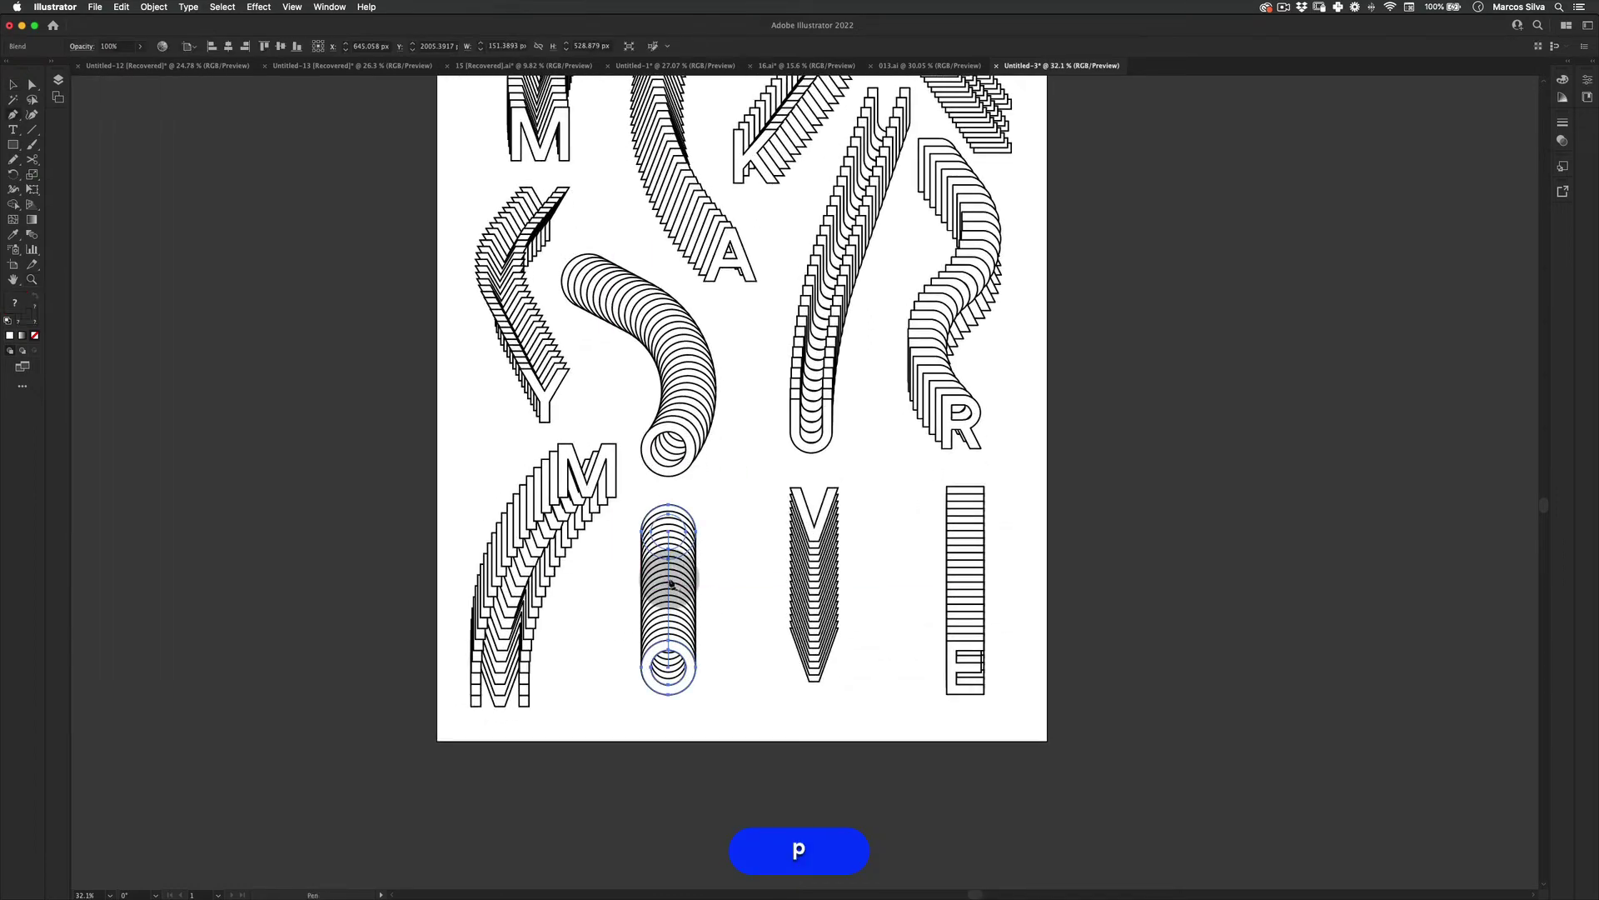
{"action": "key", "text": "a"}
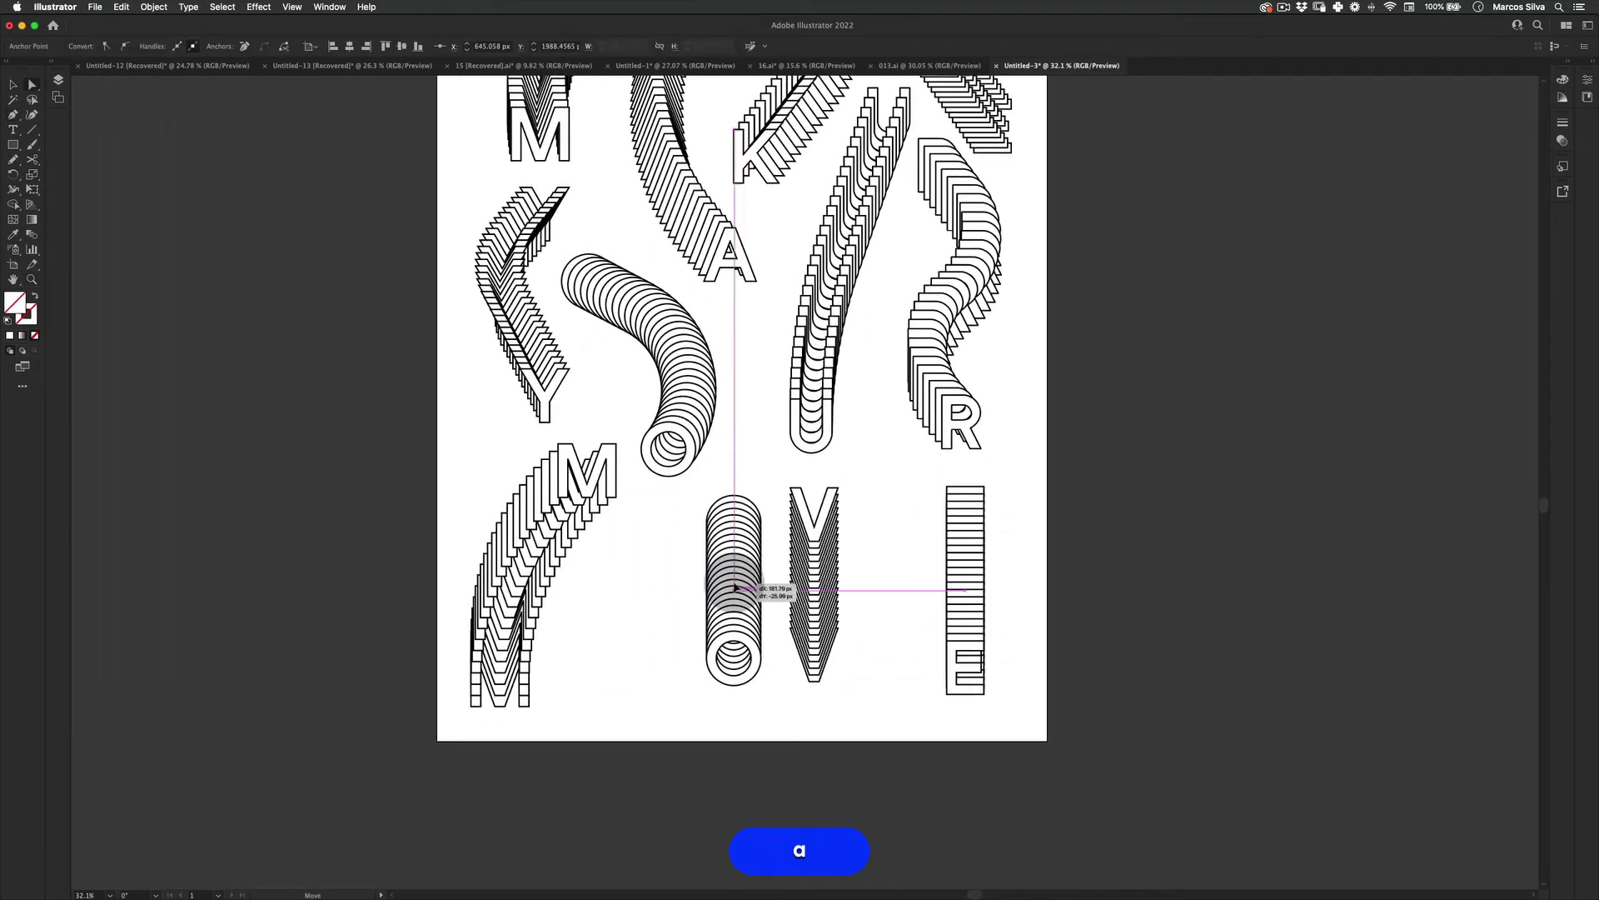
{"action": "key", "text": "super+a"}
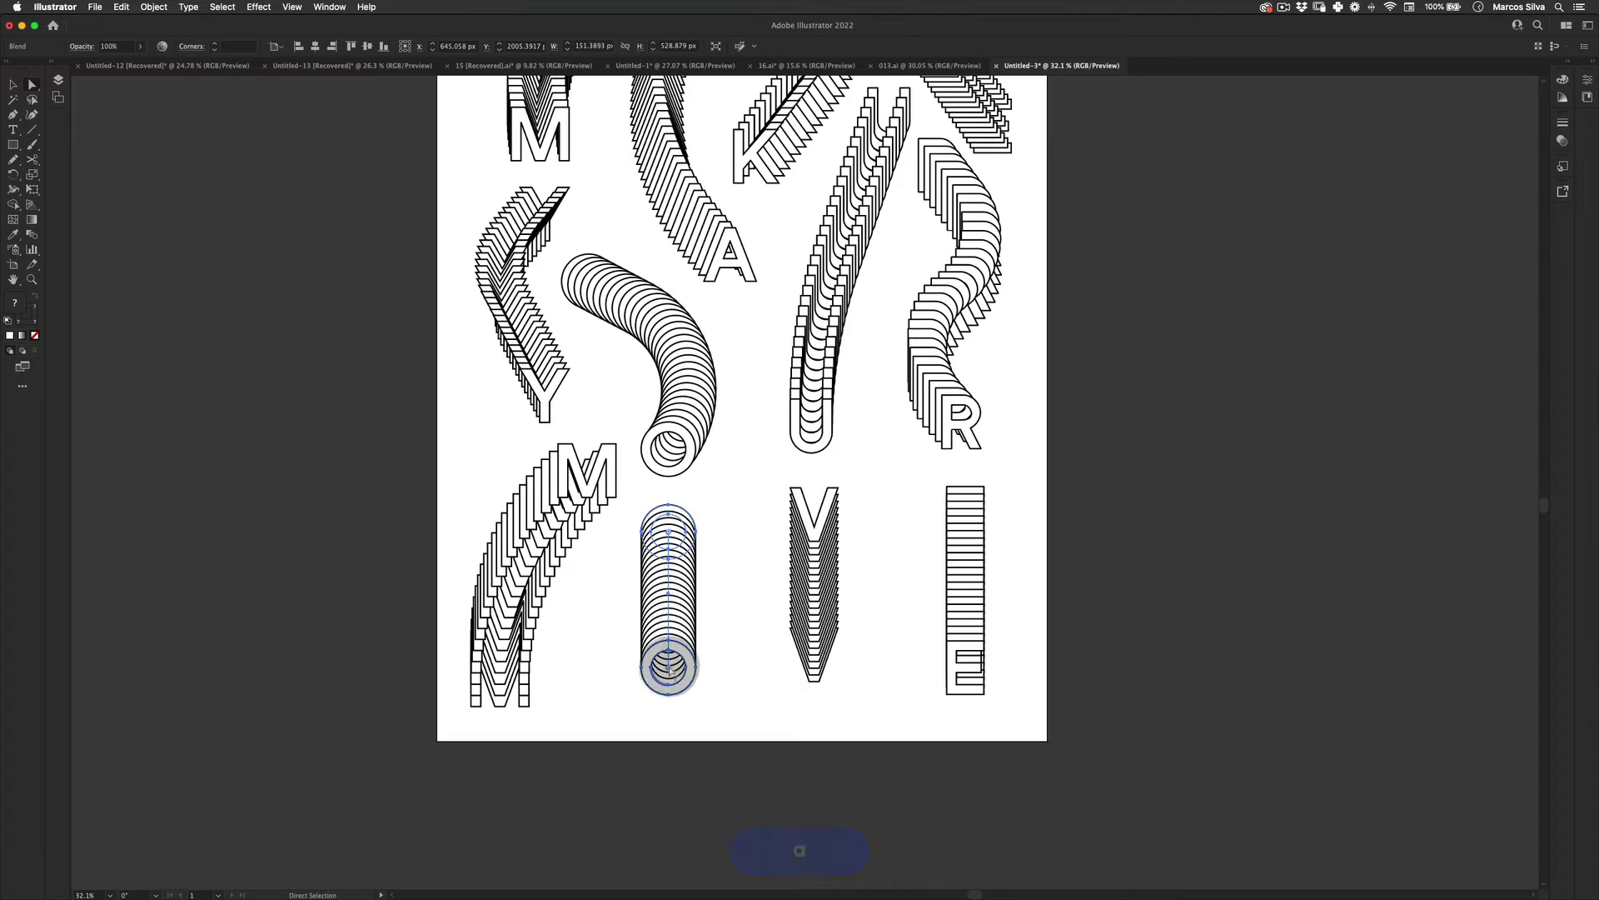
{"action": "key", "text": "super+a"}
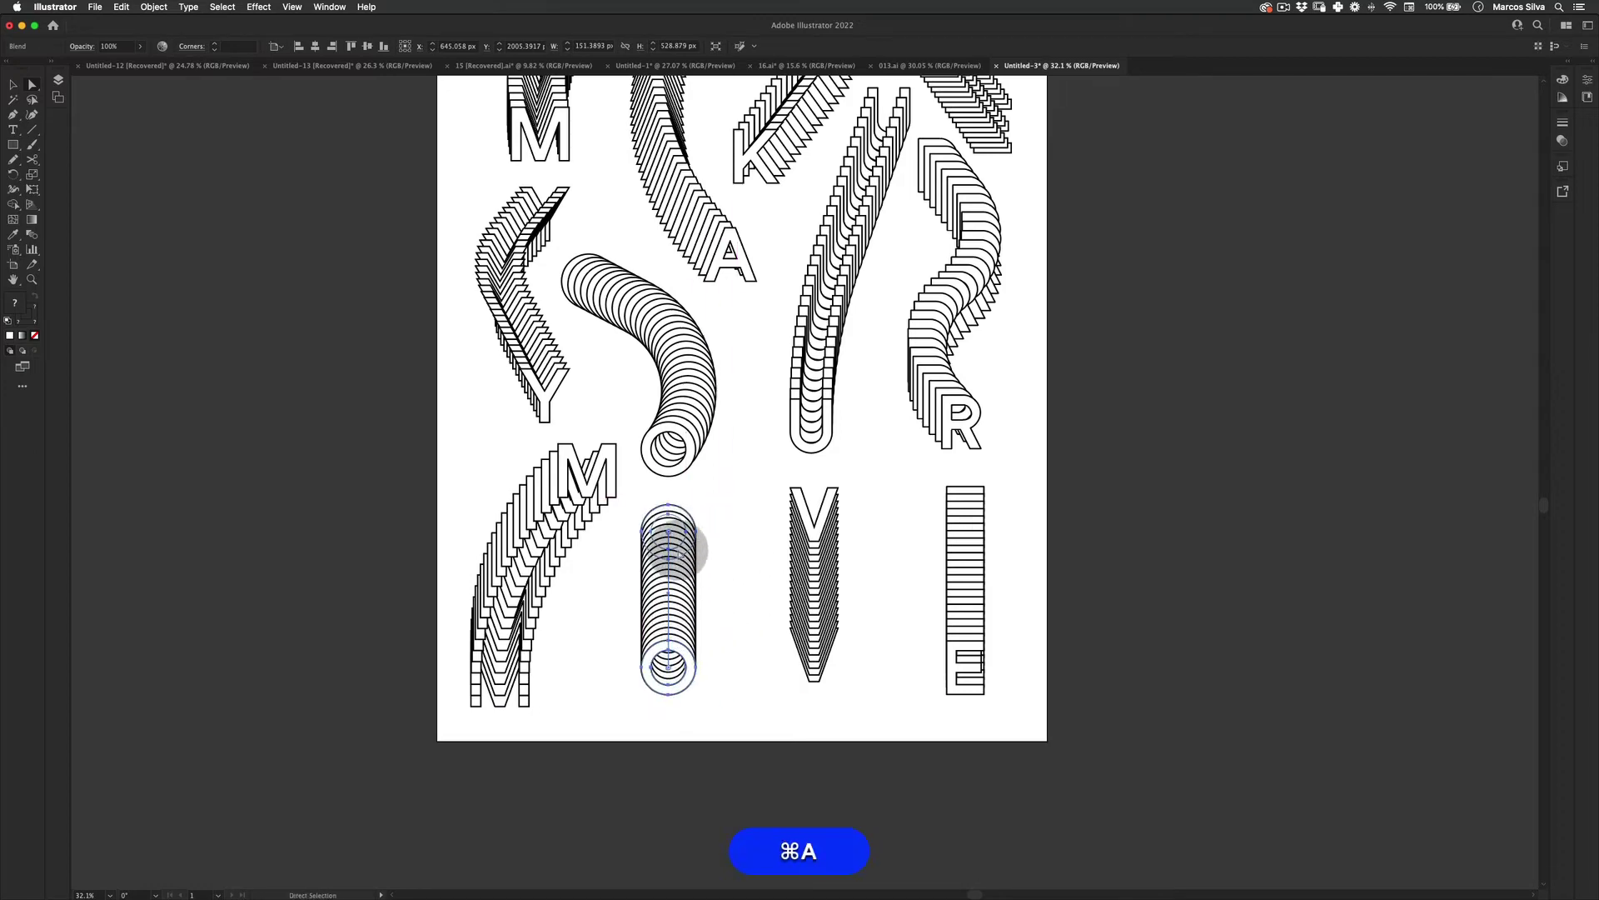
{"action": "key", "text": "super+shift+a"}
- Isolate the blend of MOVE's O trail, pulling its spine's middle right and its upper O slightly left
{"action": "key", "text": "z"}
{"action": "left_click_drag", "start_coordinate": [672, 593], "coordinate": [788, 533]}
{"action": "key", "text": "v"}
{"action": "left_click_drag", "start_coordinate": [668, 593], "coordinate": [642, 489]}
{"action": "key", "text": "z"}
{"action": "key", "text": "a"}
{"action": "key", "text": "v"}
{"action": "double_click", "coordinate": [680, 478]}
{"action": "key", "text": "a"}
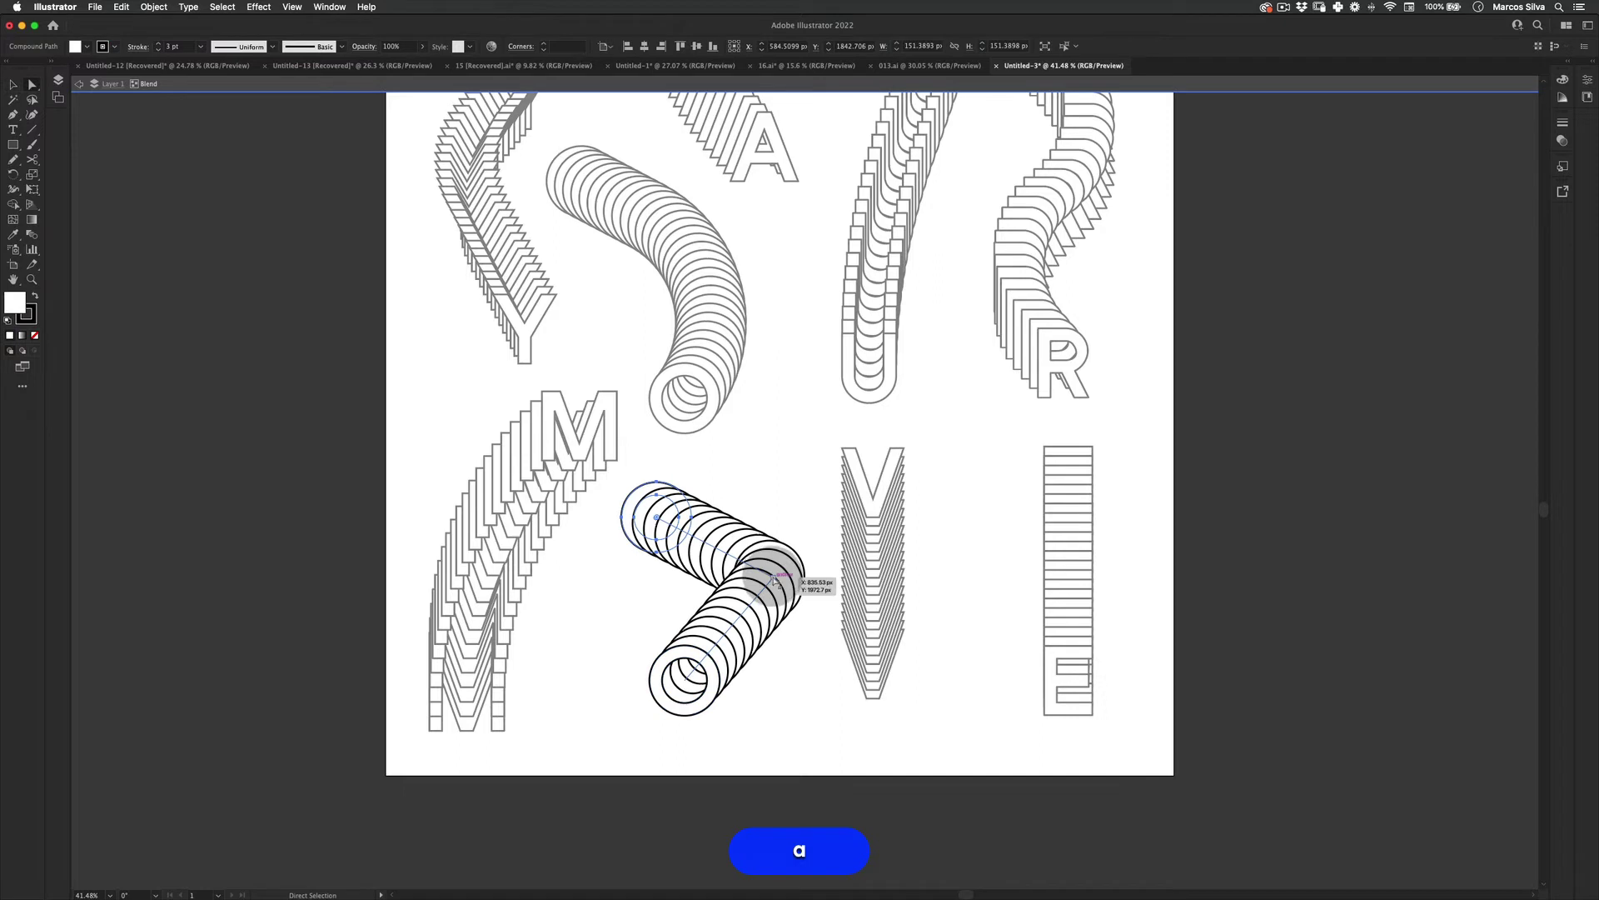
{"action": "left_click", "coordinate": [774, 576]}
{"action": "left_click_drag", "start_coordinate": [760, 581], "coordinate": [620, 609]}
{"action": "key", "text": "v"}
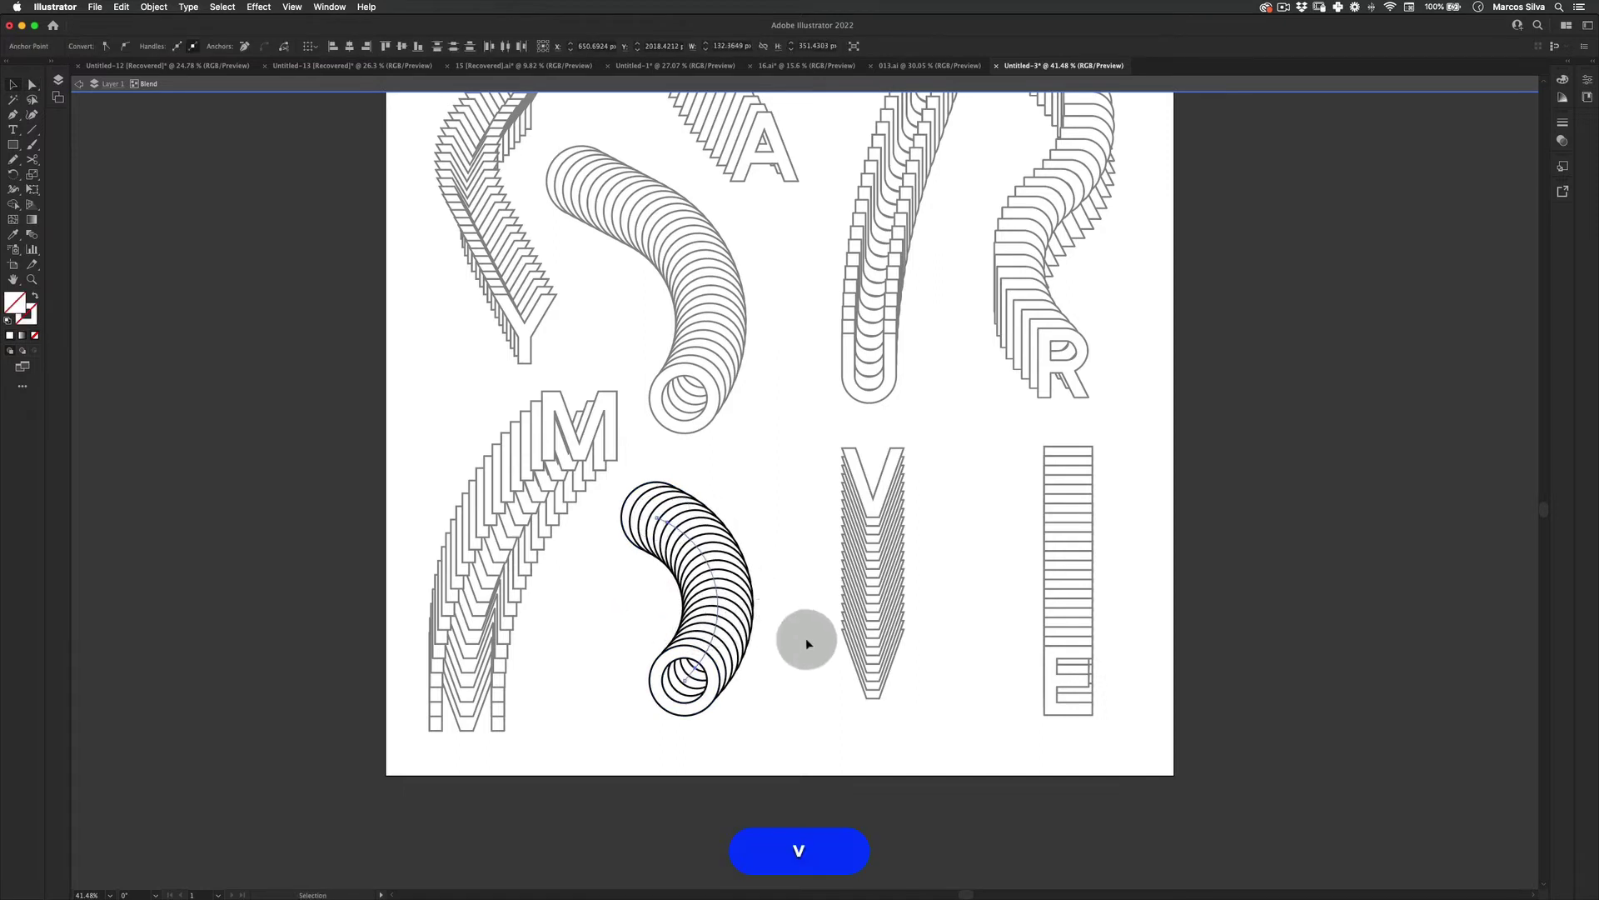
{"action": "left_click", "coordinate": [701, 666]}
{"action": "key", "text": "super+z"}
- Move the lower O of the isolated trail left toward the M and round the spine's bend into a smooth curve
{"action": "key", "text": "v"}
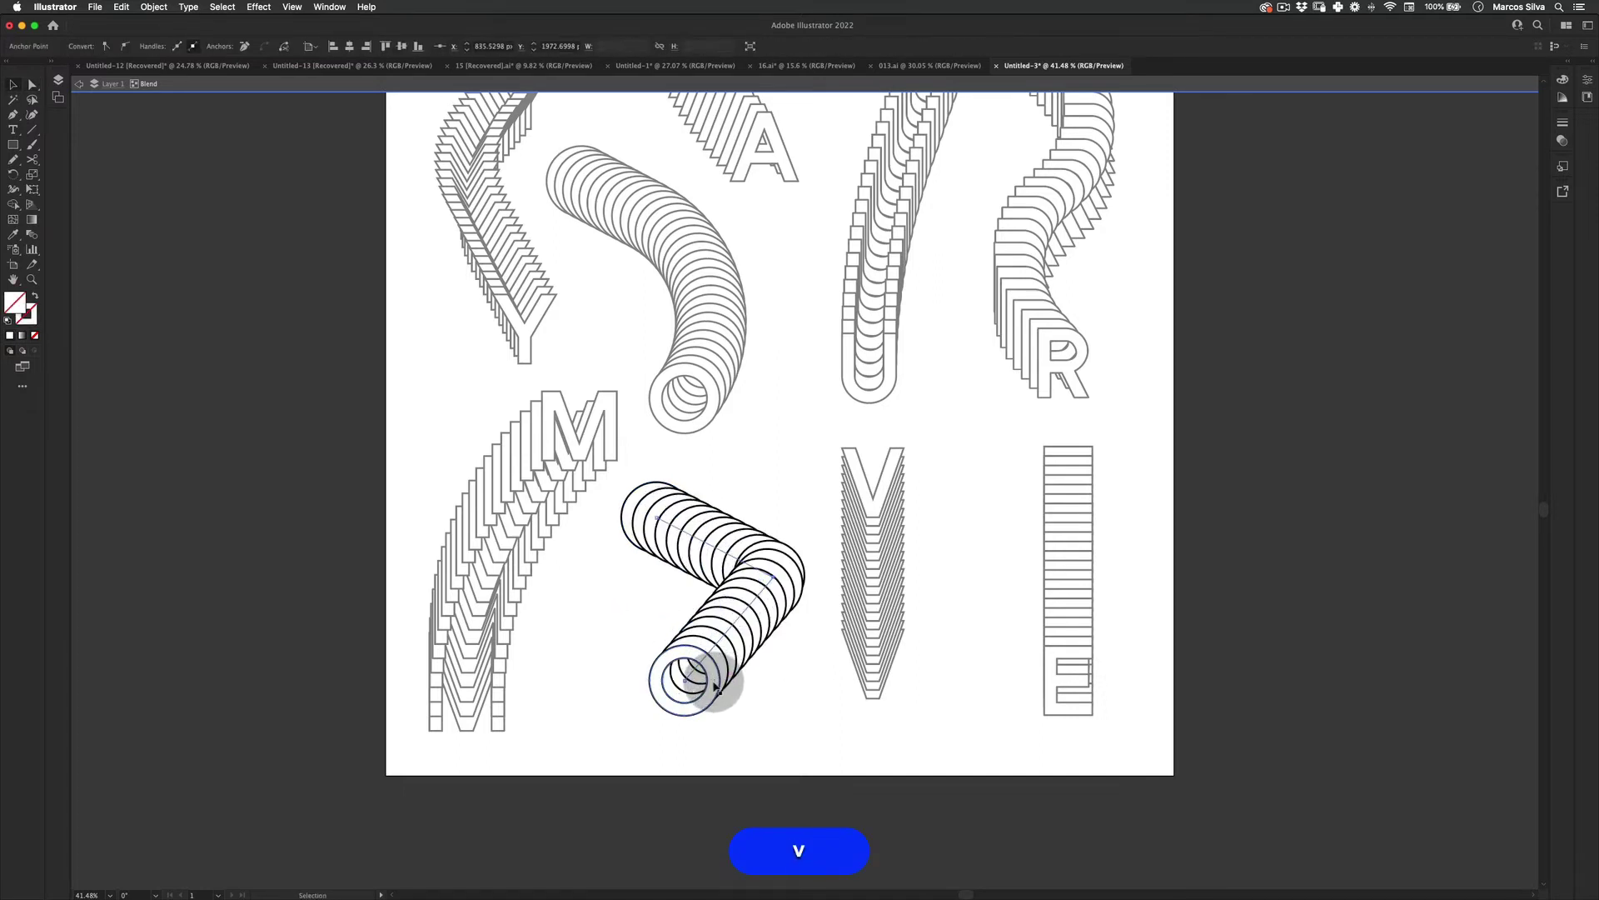
{"action": "left_click", "coordinate": [714, 688]}
{"action": "left_click_drag", "start_coordinate": [714, 678], "coordinate": [641, 696]}
{"action": "key", "text": "v"}
{"action": "key", "text": "a"}
{"action": "left_click_drag", "start_coordinate": [773, 581], "coordinate": [634, 613]}
{"action": "key", "text": "v"}
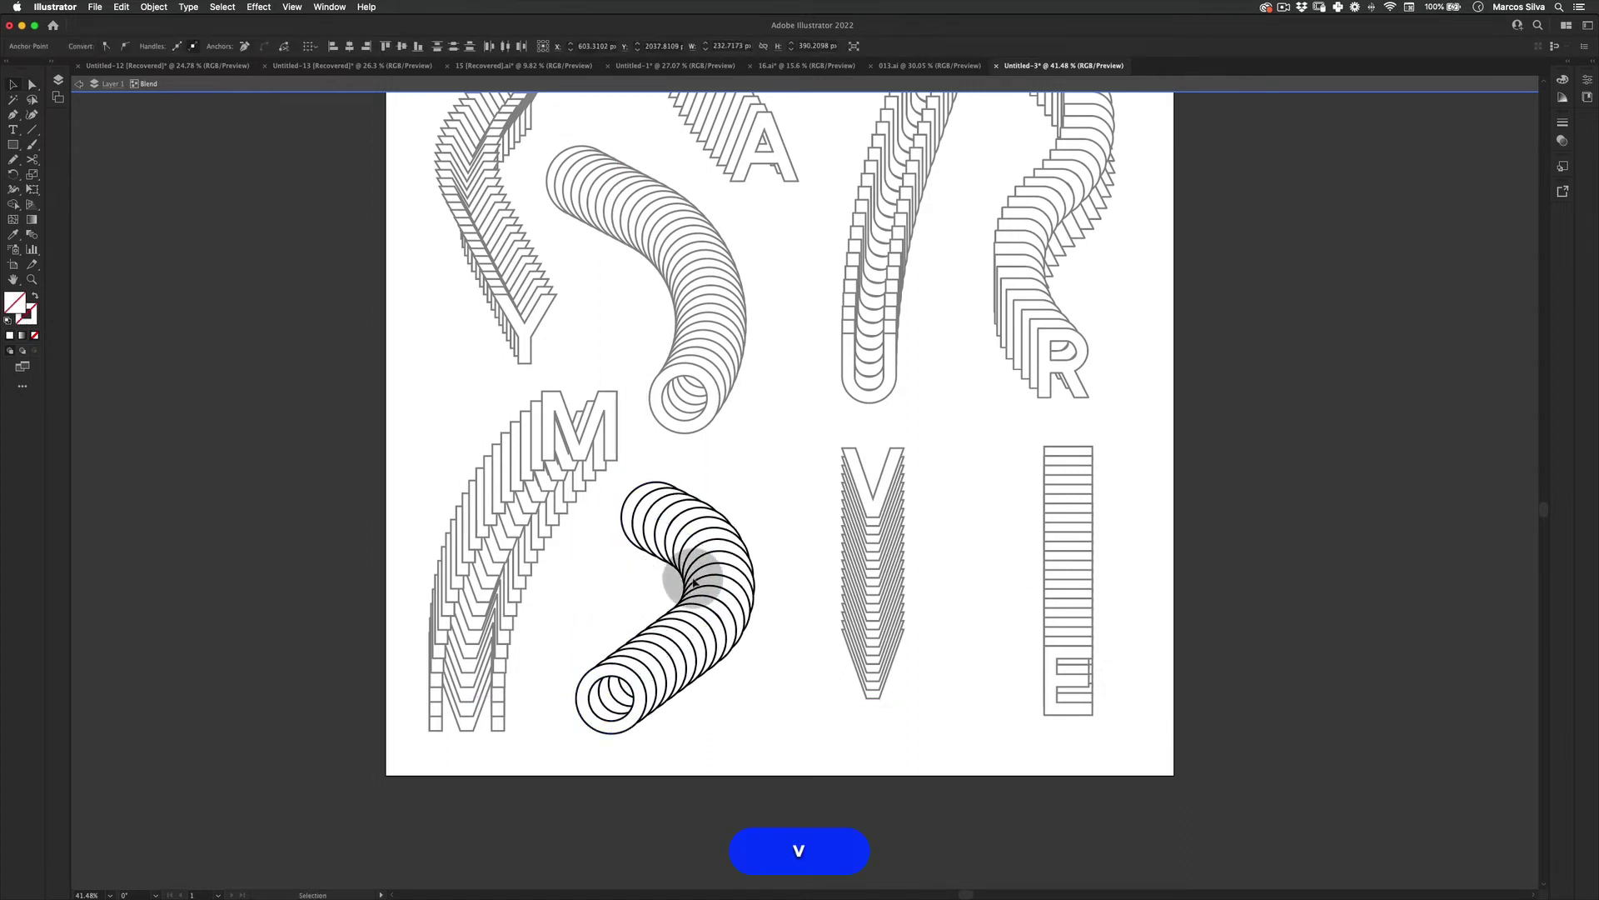
- Set the blend of MOVE's curved O trail to 30 specified steps and leave isolation mode
{"action": "double_click", "coordinate": [33, 236]}
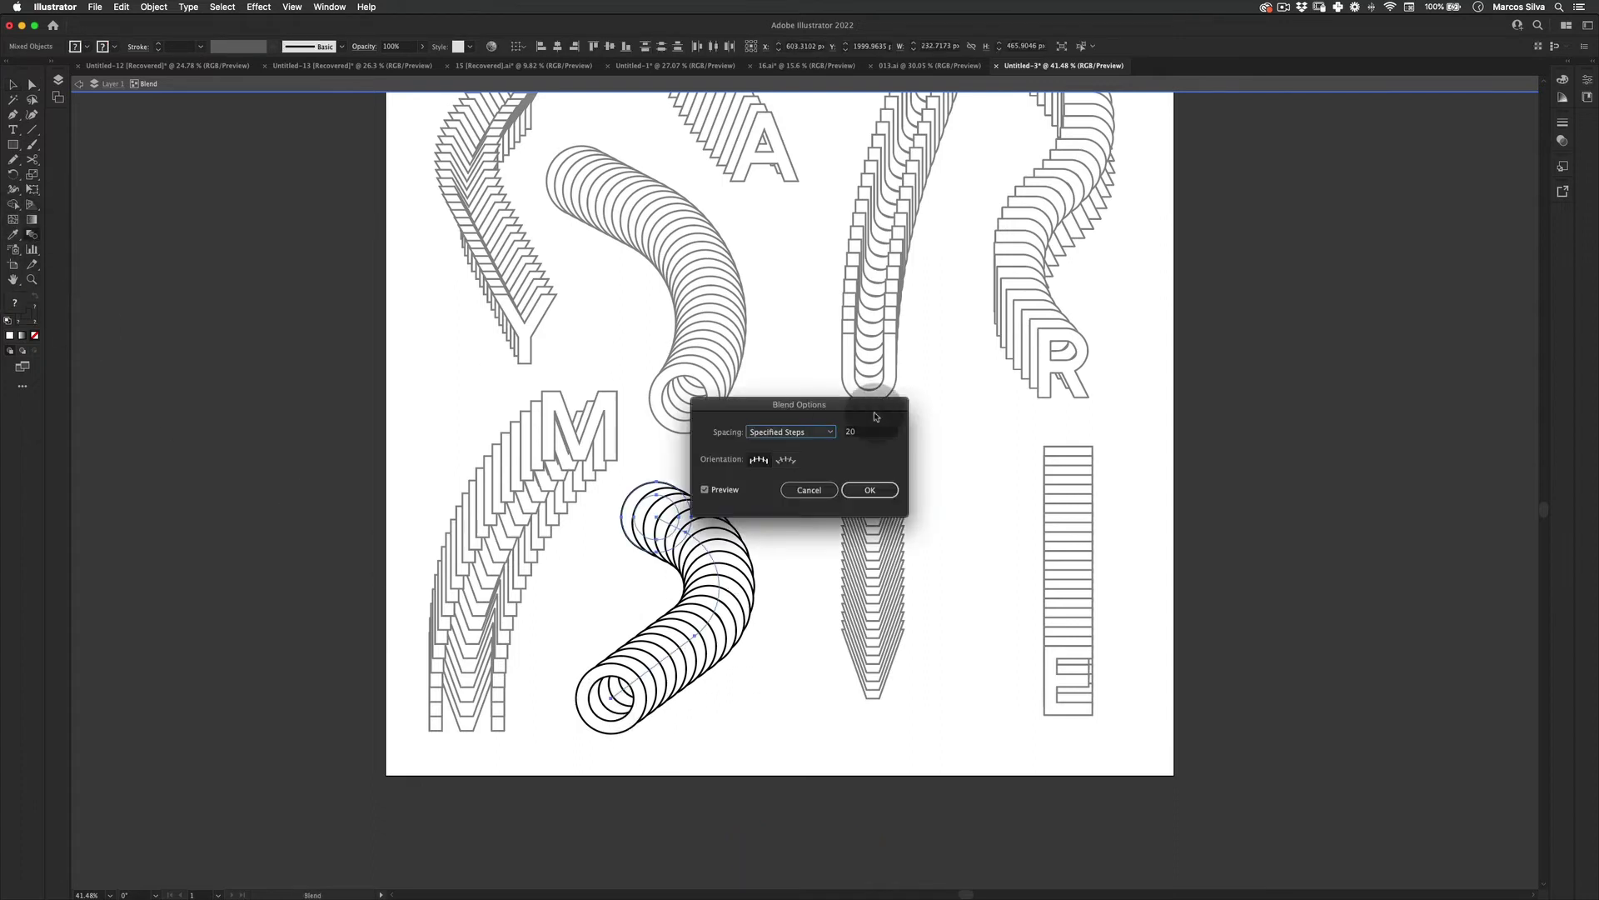
{"action": "left_click", "coordinate": [867, 433]}
{"action": "type", "text": "3"}
{"action": "key", "text": "Return"}
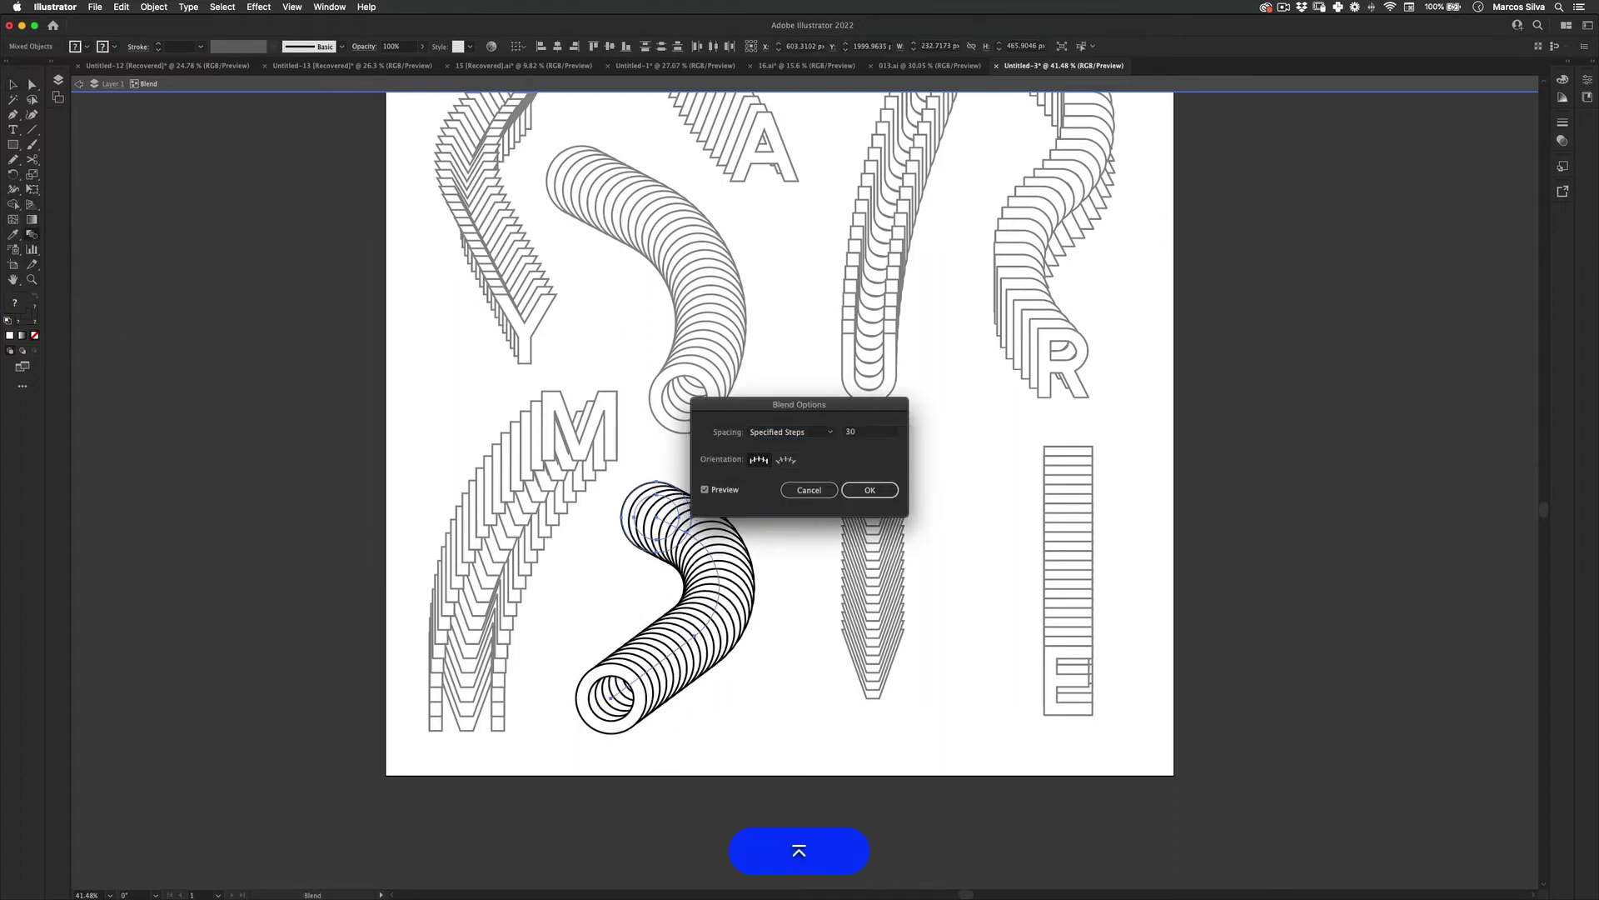
{"action": "left_click_drag", "start_coordinate": [729, 583], "coordinate": [757, 585]}
{"action": "double_click", "coordinate": [783, 435]}
- Move the V trail slightly down and to the left
{"action": "key", "text": "z"}
{"action": "left_click_drag", "start_coordinate": [803, 435], "coordinate": [691, 487]}
{"action": "key", "text": "space"}
{"action": "left_click_drag", "start_coordinate": [830, 421], "coordinate": [775, 464]}
{"action": "key", "text": "z"}
{"action": "left_click", "coordinate": [750, 490]}
{"action": "key", "text": "v"}
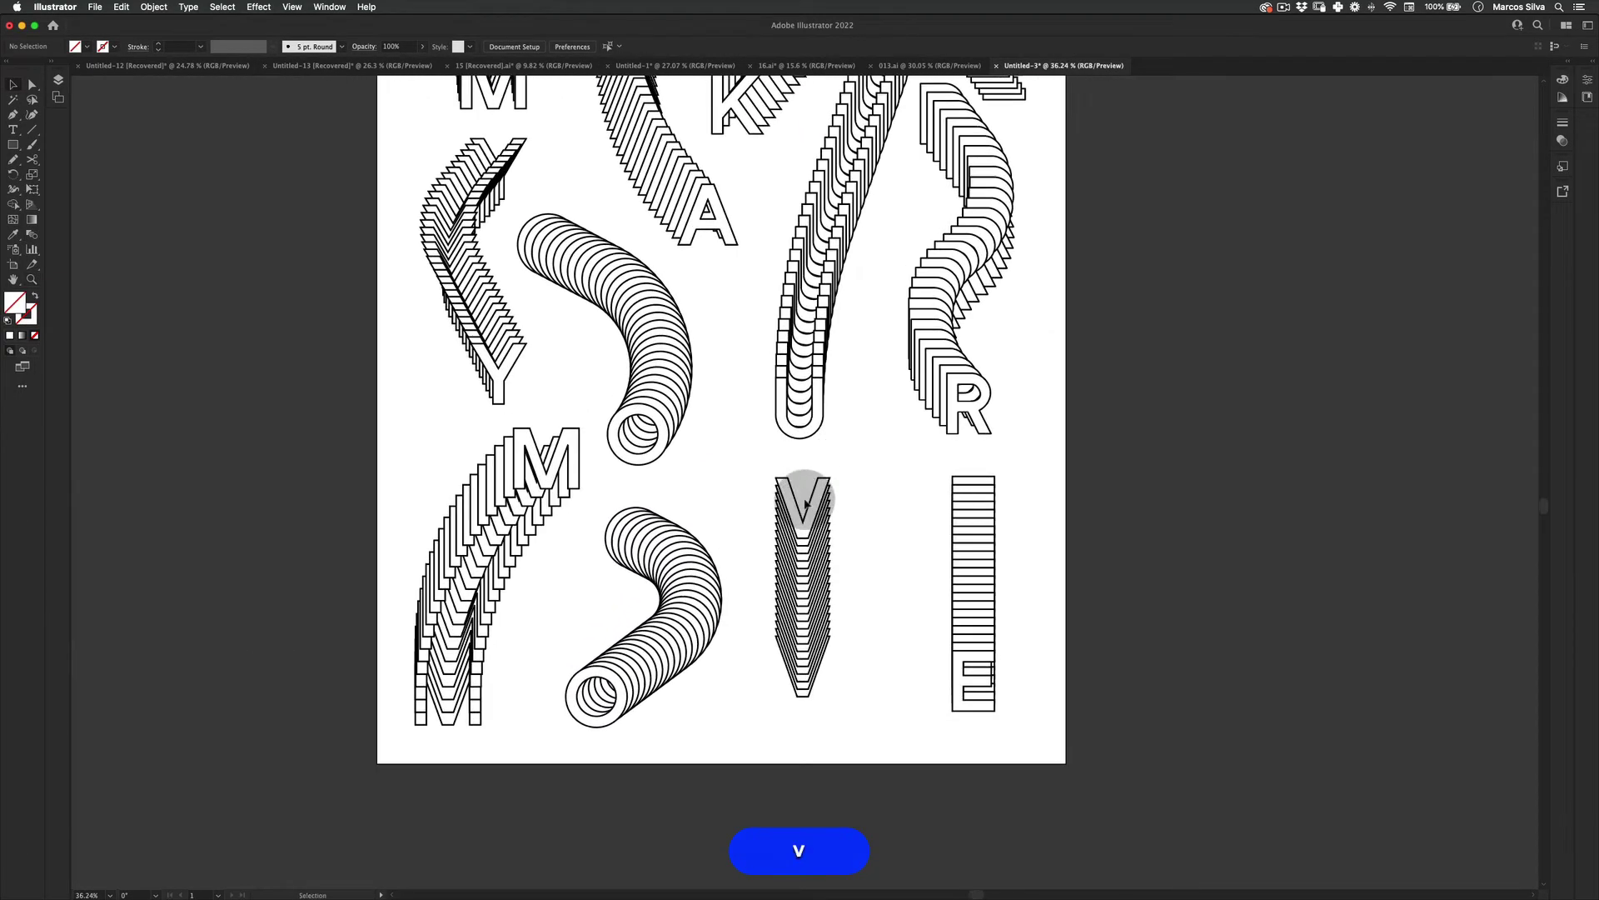
{"action": "left_click_drag", "start_coordinate": [797, 519], "coordinate": [788, 532]}
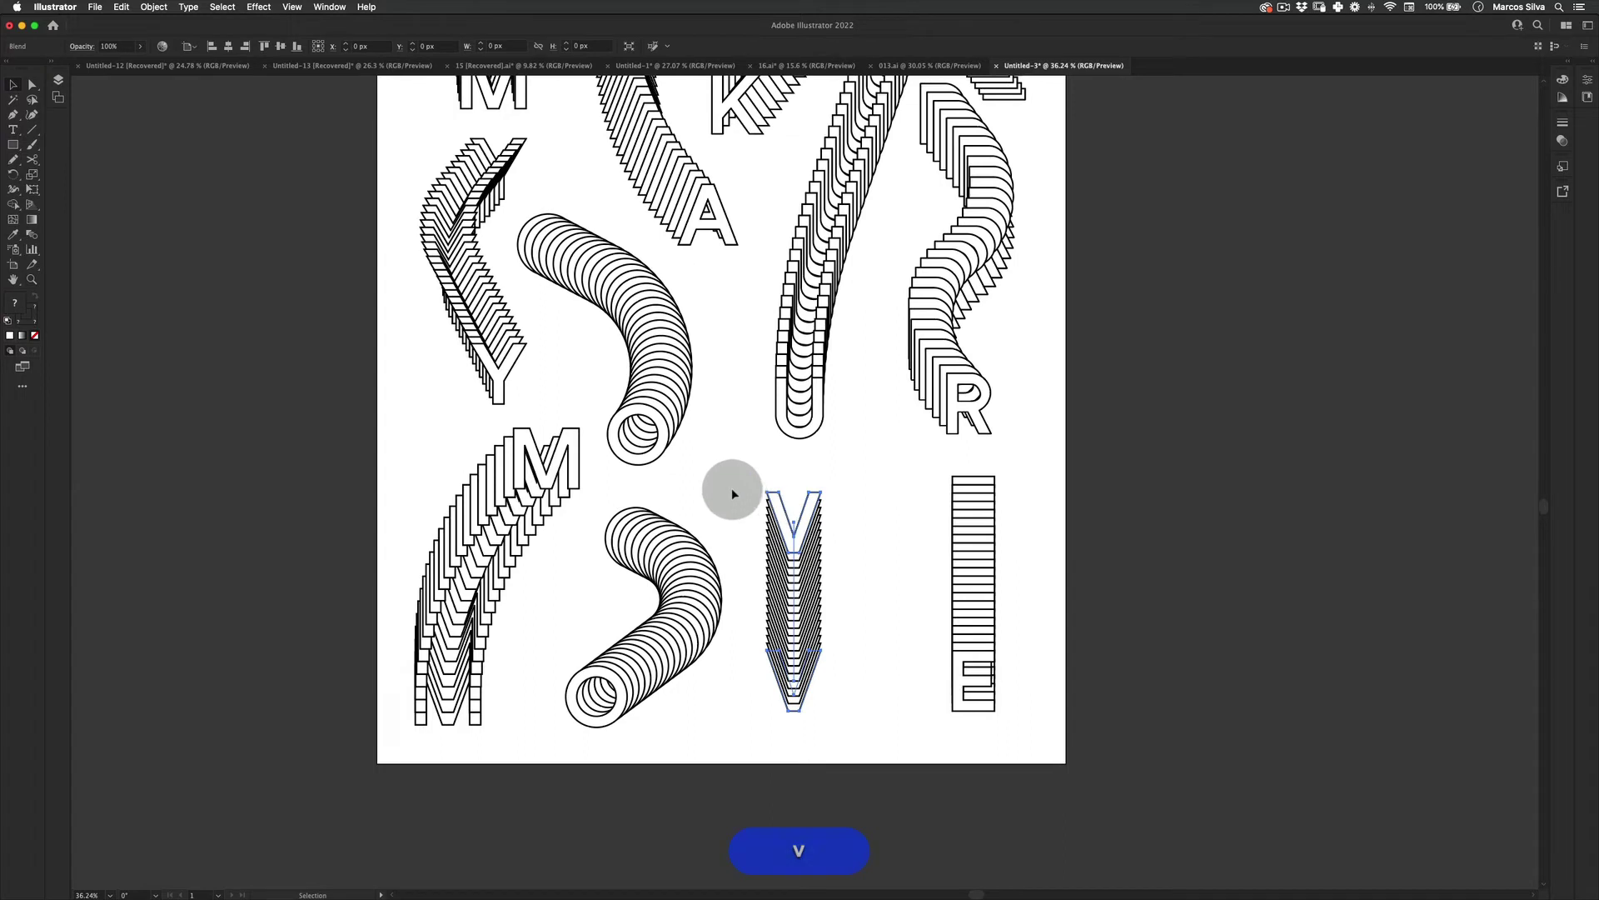
- Add an anchor point midway along the V trail's spine and pull it right toward the E
{"action": "left_click", "coordinate": [794, 609]}
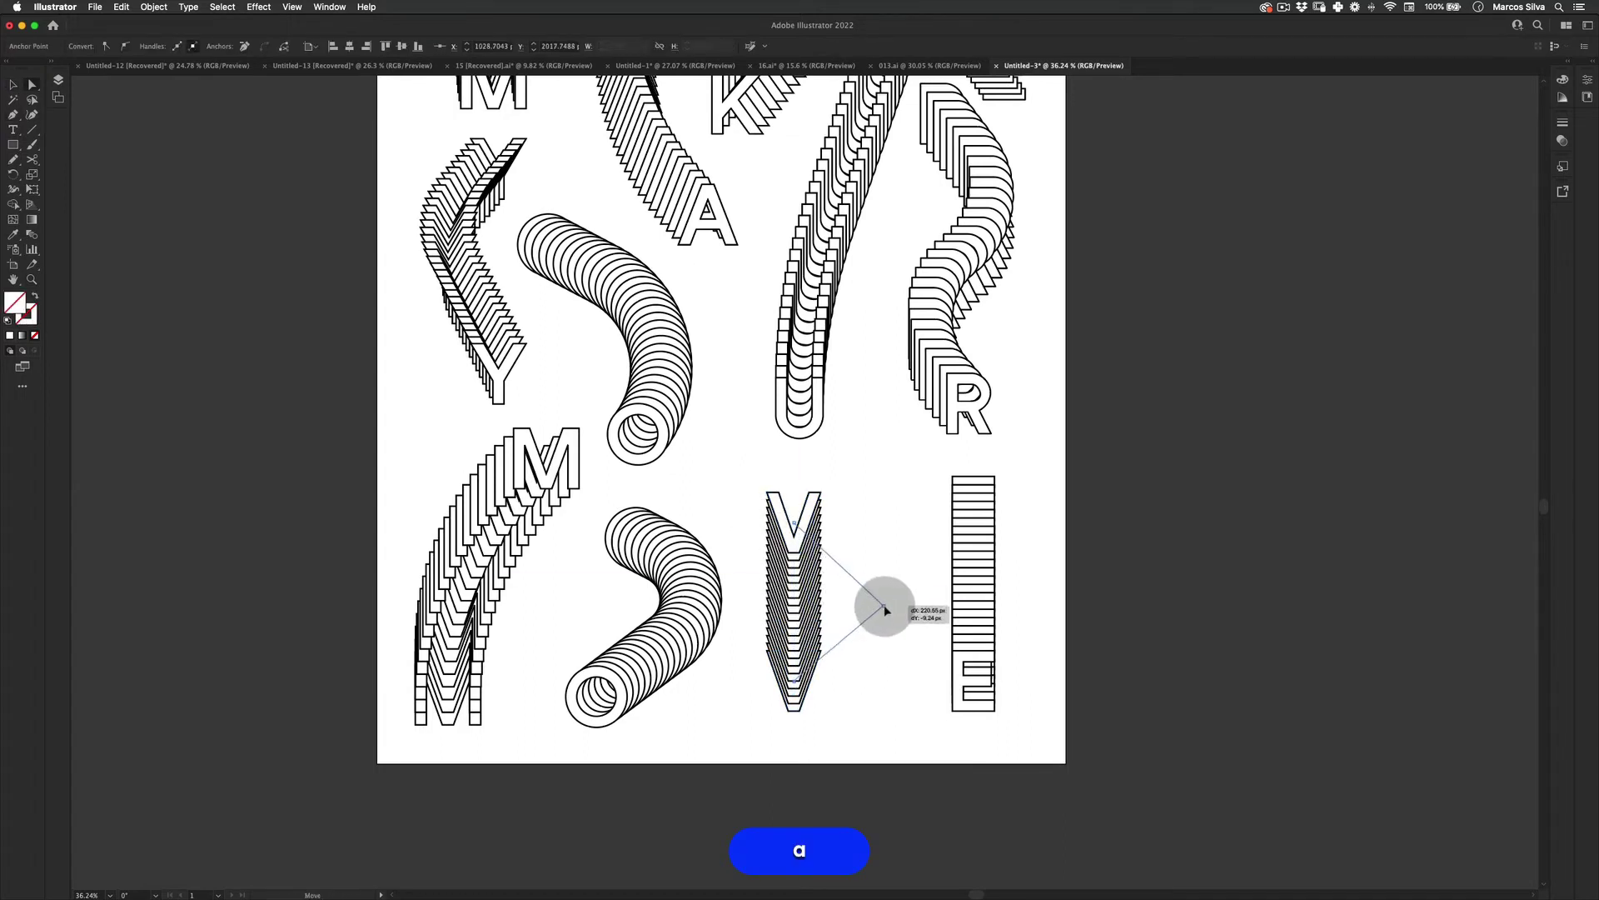
{"action": "left_click_drag", "start_coordinate": [885, 608], "coordinate": [895, 609]}
{"action": "key", "text": "v"}
{"action": "left_click_drag", "start_coordinate": [805, 542], "coordinate": [731, 504]}
{"action": "key", "text": "super+z"}
- Isolate the V trail's blend and move its upper V up and to the left
{"action": "double_click", "coordinate": [794, 543]}
{"action": "key", "text": "v"}
{"action": "left_click", "coordinate": [280, 654]}
{"action": "left_click", "coordinate": [740, 503]}
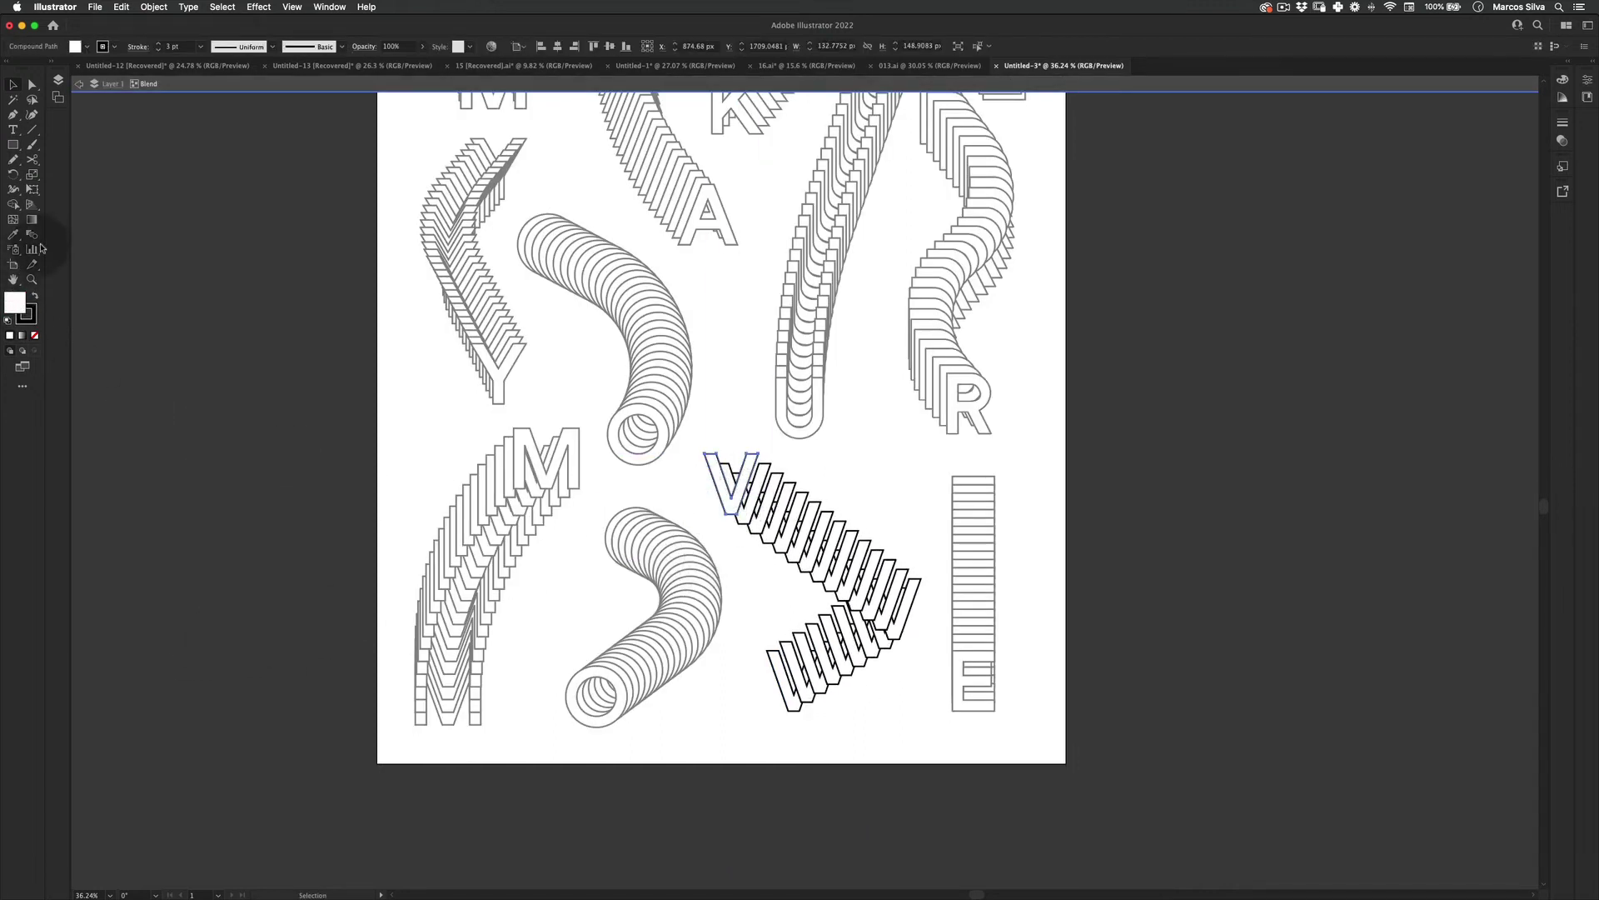
- Increase the V trail's specified blend steps and move its lower V slightly down and to the left
{"action": "double_click", "coordinate": [32, 235]}
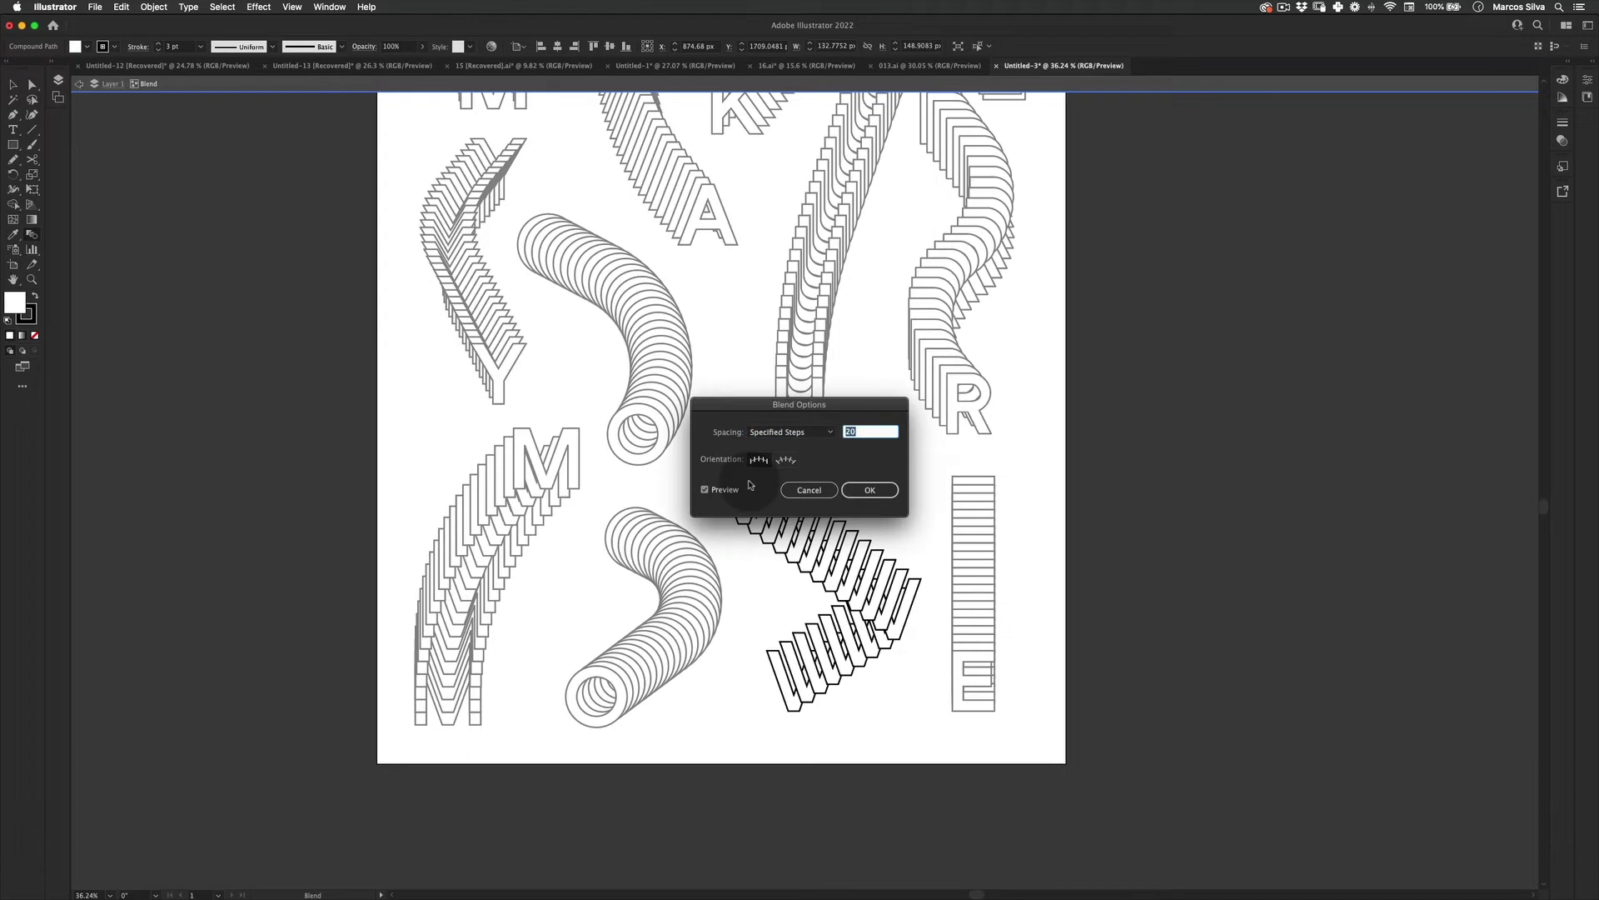
{"action": "key", "text": "Return"}
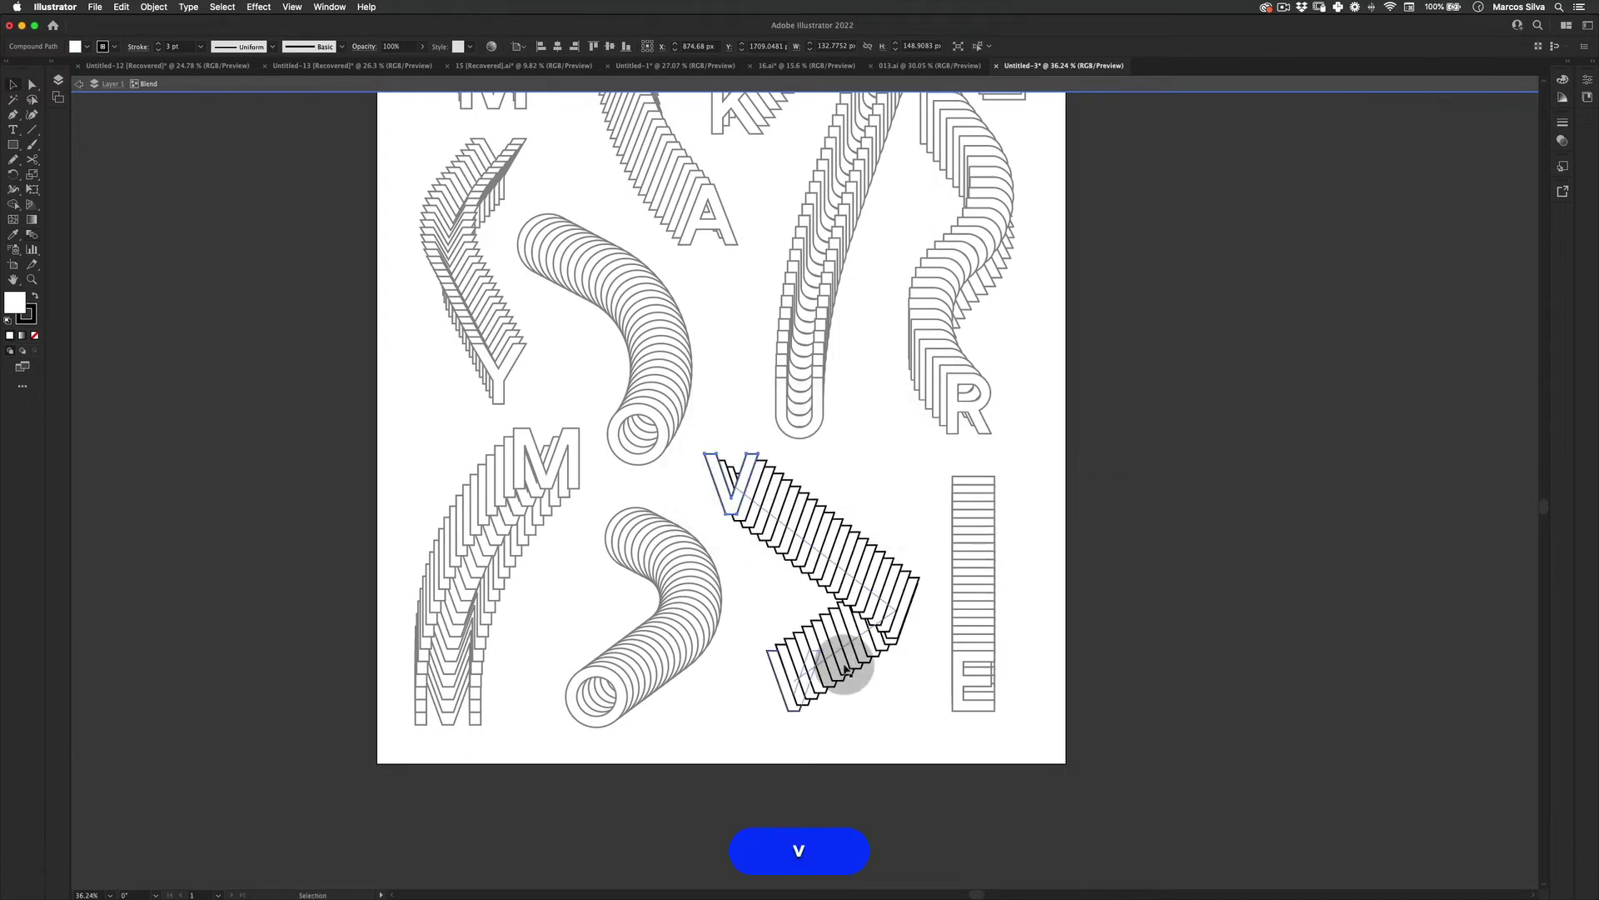
{"action": "left_click_drag", "start_coordinate": [794, 708], "coordinate": [763, 718]}
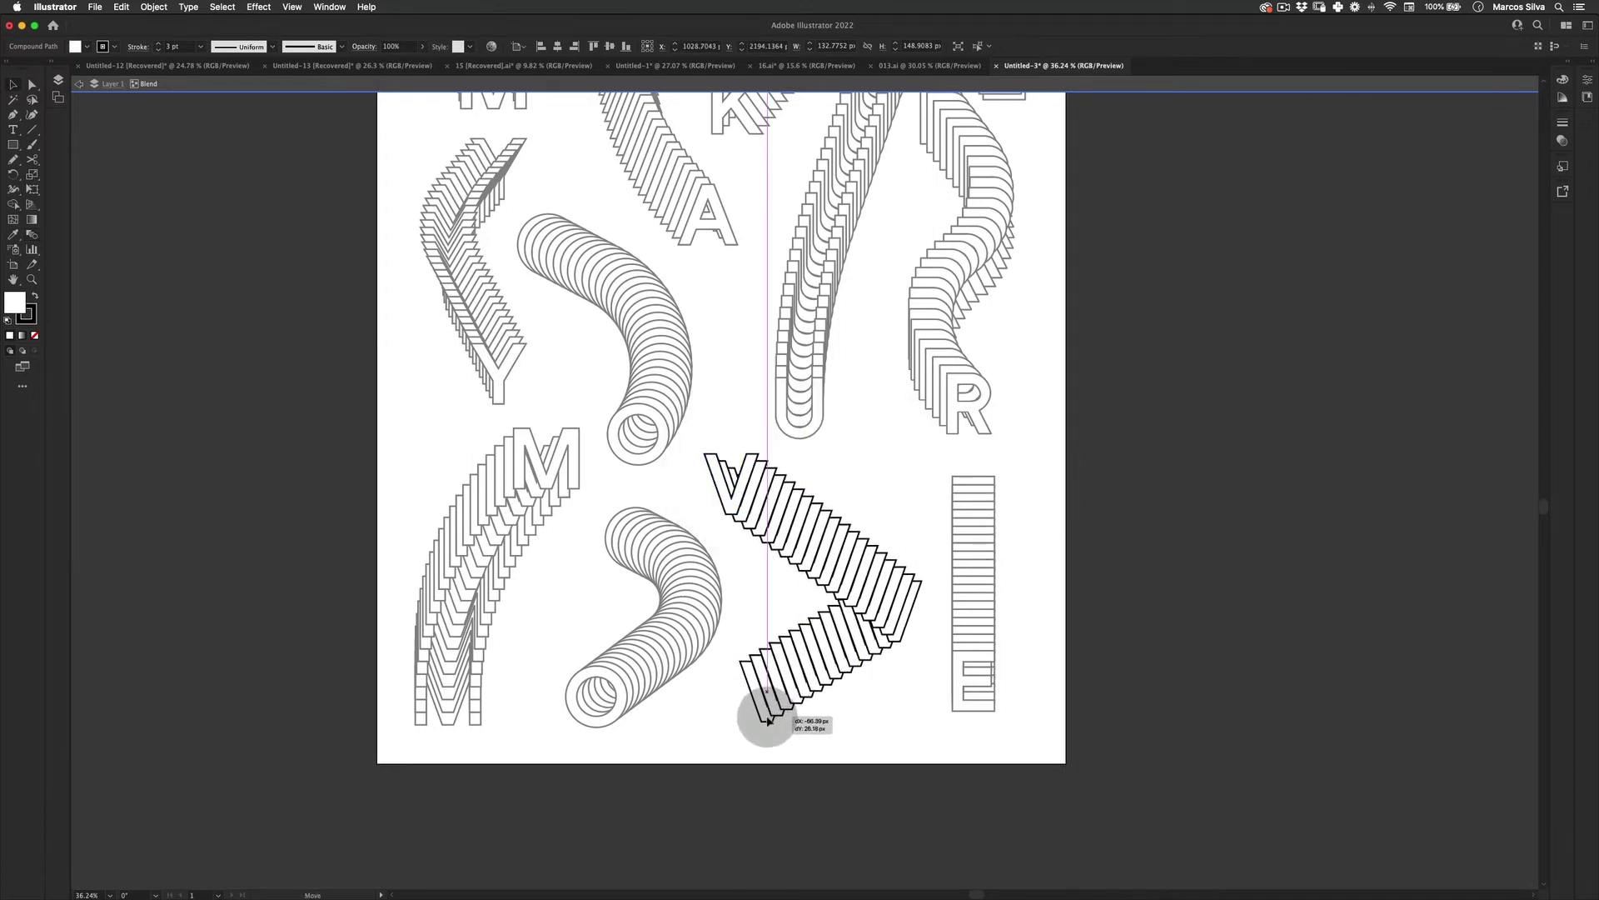
{"action": "key", "text": "v"}
- Round the bend of the V trail's spine into a smooth curve and leave isolation mode
{"action": "key", "text": "a"}
{"action": "left_click_drag", "start_coordinate": [894, 614], "coordinate": [708, 653]}
{"action": "key", "text": "v"}
{"action": "left_click", "coordinate": [1117, 453]}
- Move the curved V trail slightly right toward the E and deselect it
{"action": "mouse_move", "coordinate": [840, 575]}
{"action": "left_mouse_down"}
{"action": "mouse_move", "coordinate": [821, 571]}
{"action": "mouse_move", "coordinate": [854, 583]}
{"action": "left_mouse_up"}
{"action": "key", "text": "v"}
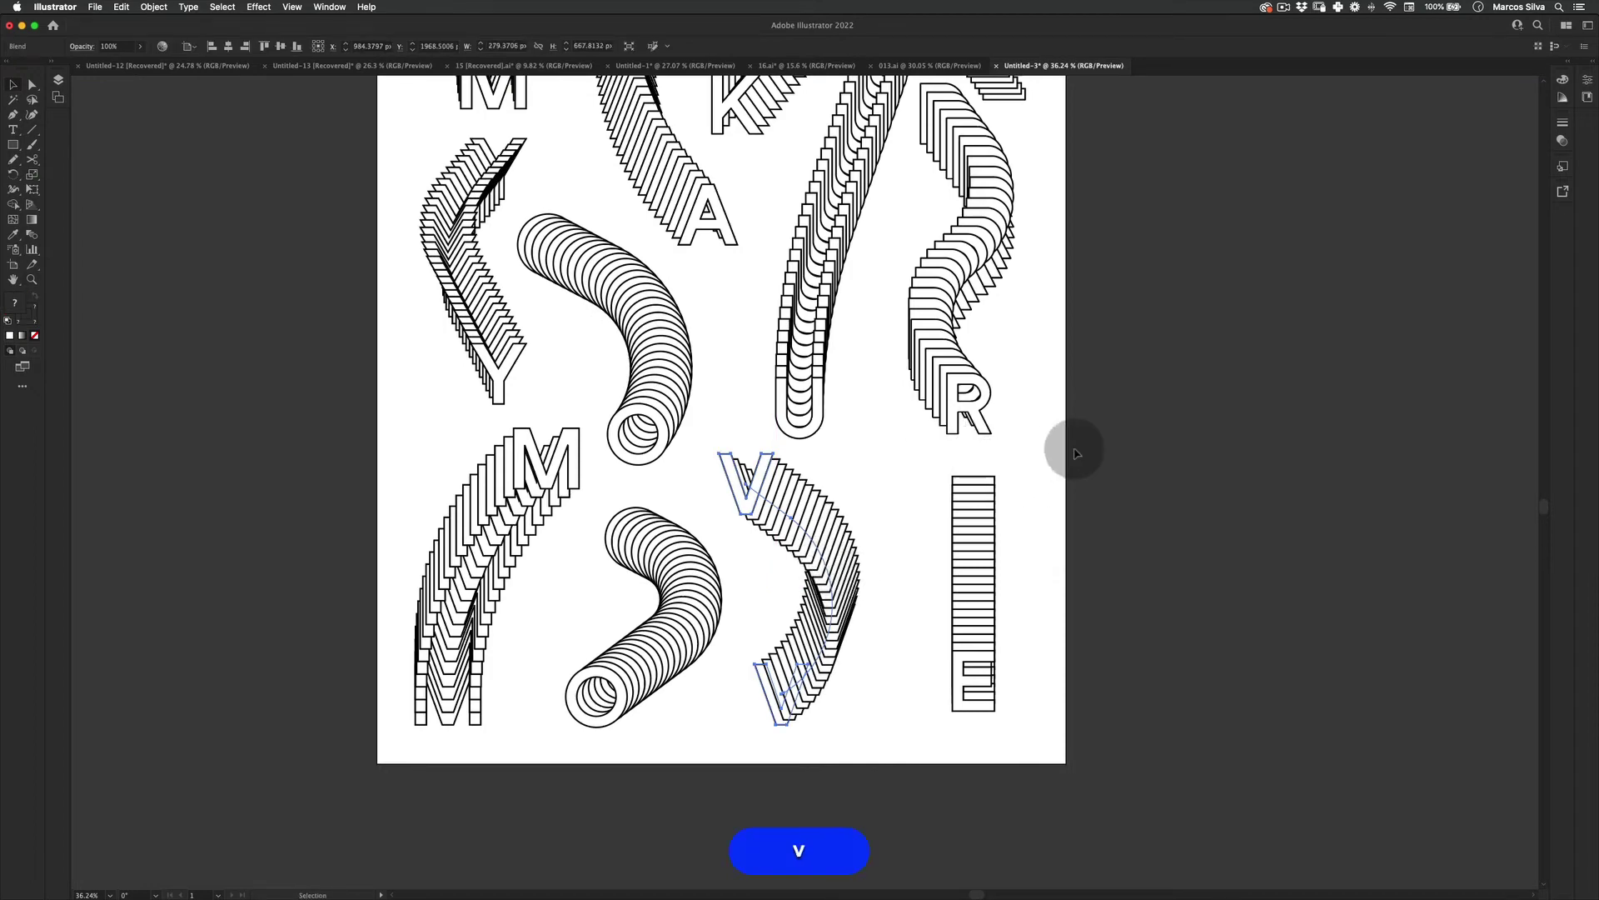
{"action": "left_click", "coordinate": [1075, 450]}
{"action": "key", "text": "z"}
{"action": "left_click_drag", "start_coordinate": [771, 443], "coordinate": [708, 454]}
{"action": "key", "text": "space"}
{"action": "left_click_drag", "start_coordinate": [737, 395], "coordinate": [760, 489]}
{"action": "key", "text": "z"}
{"action": "left_click_drag", "start_coordinate": [785, 583], "coordinate": [804, 523]}
{"action": "key", "text": "v"}
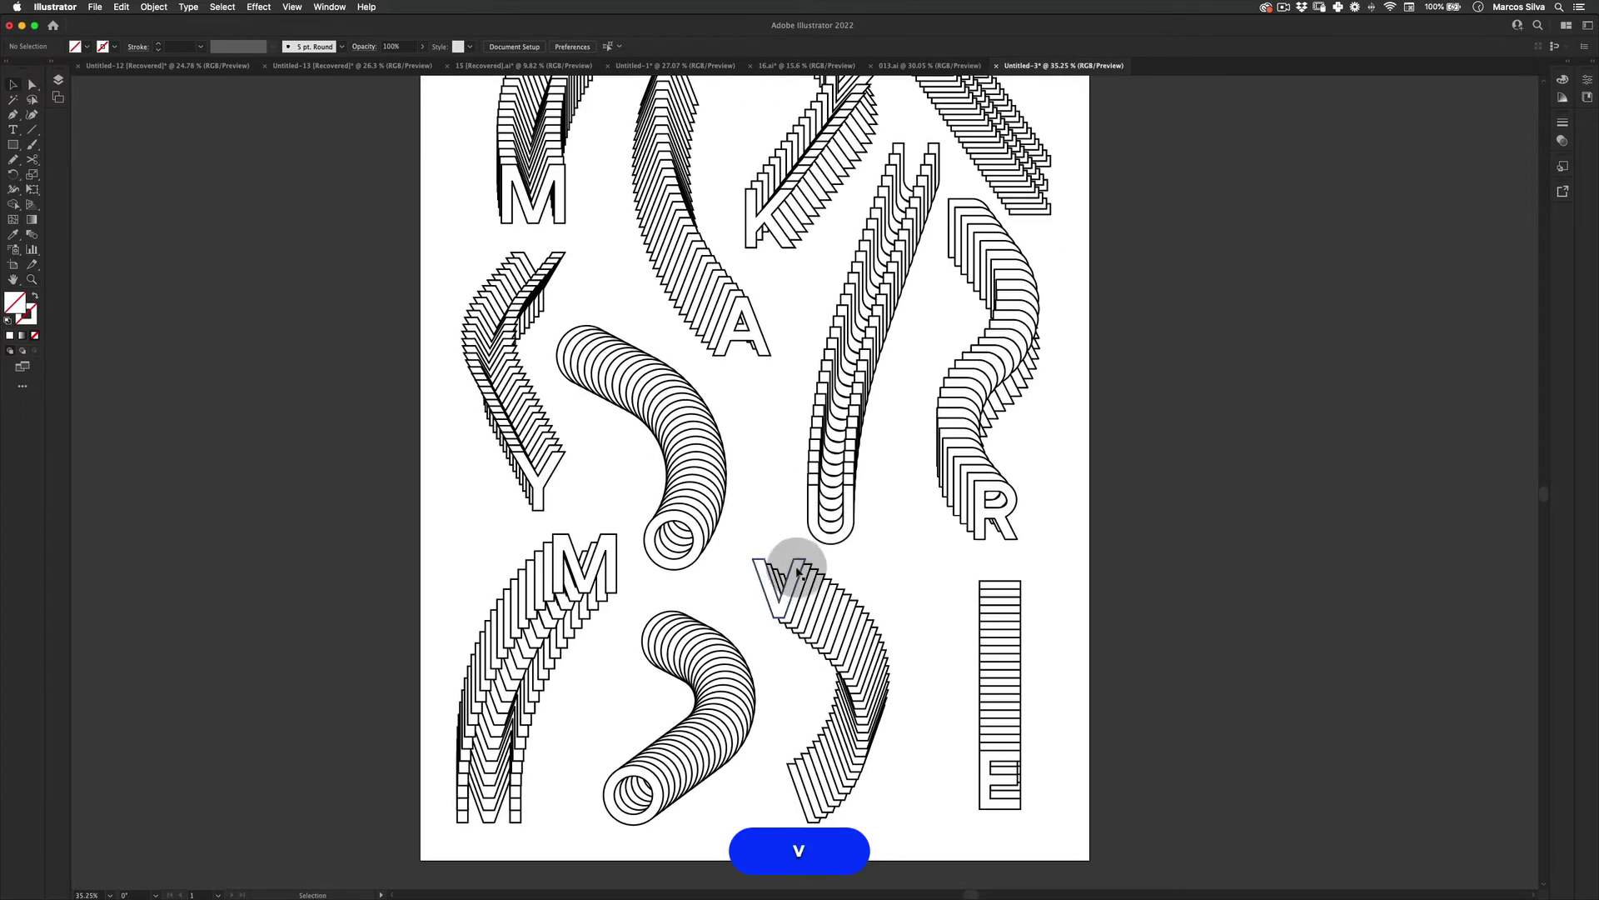
- Isolate the lower E trail's blend and add an anchor point at the middle of its straight spine
{"action": "double_click", "coordinate": [792, 583]}
{"action": "double_click", "coordinate": [937, 611]}
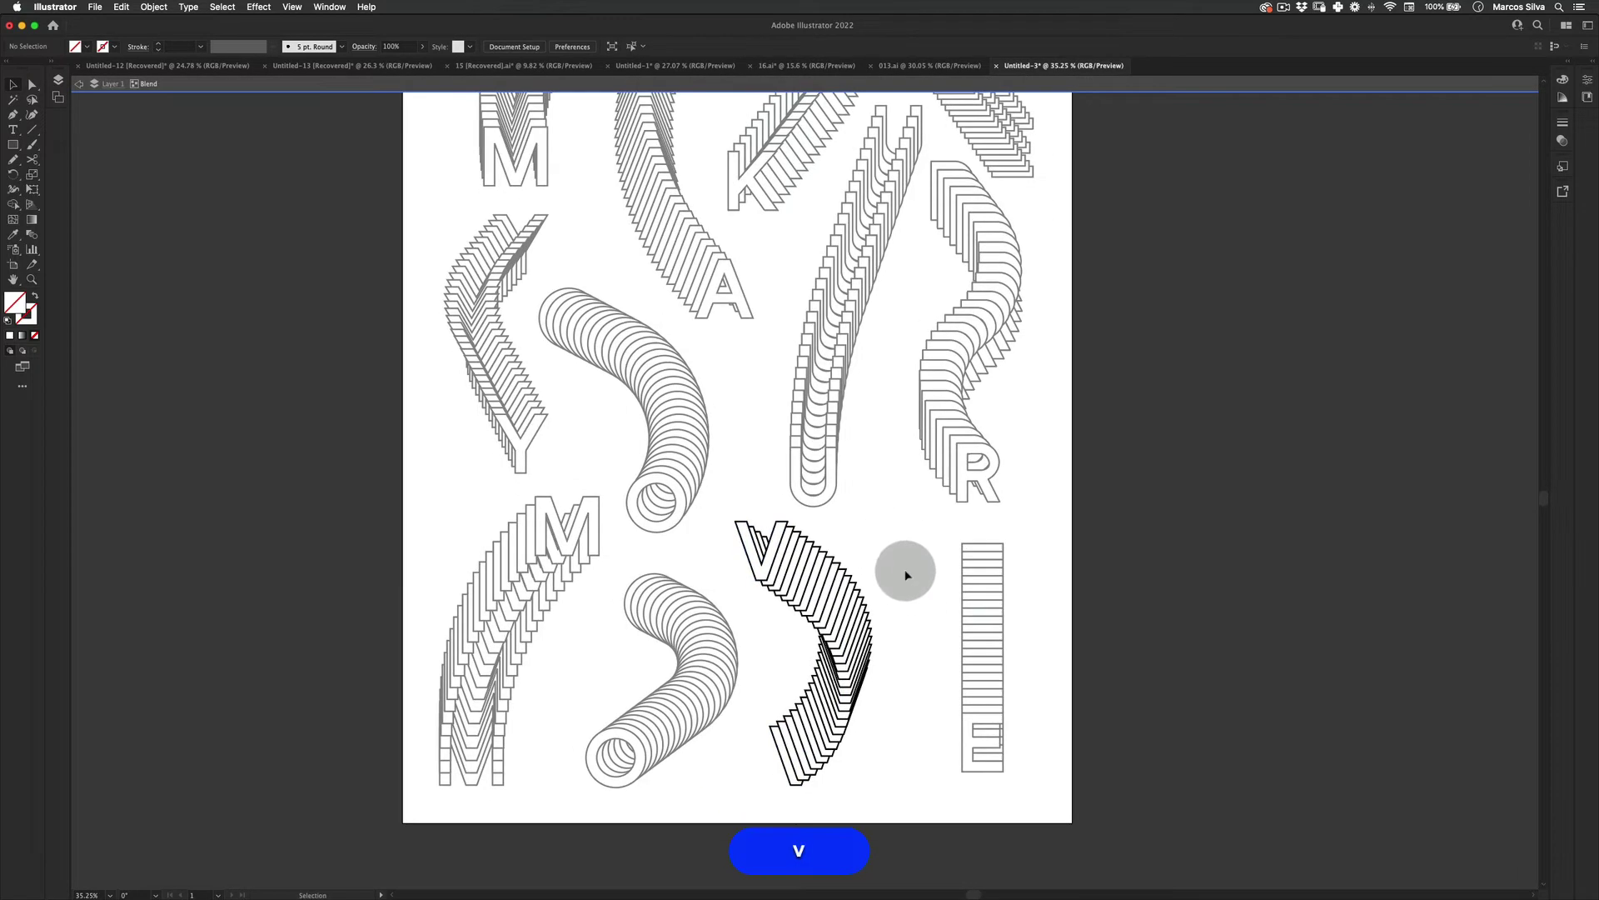
{"action": "double_click", "coordinate": [973, 733]}
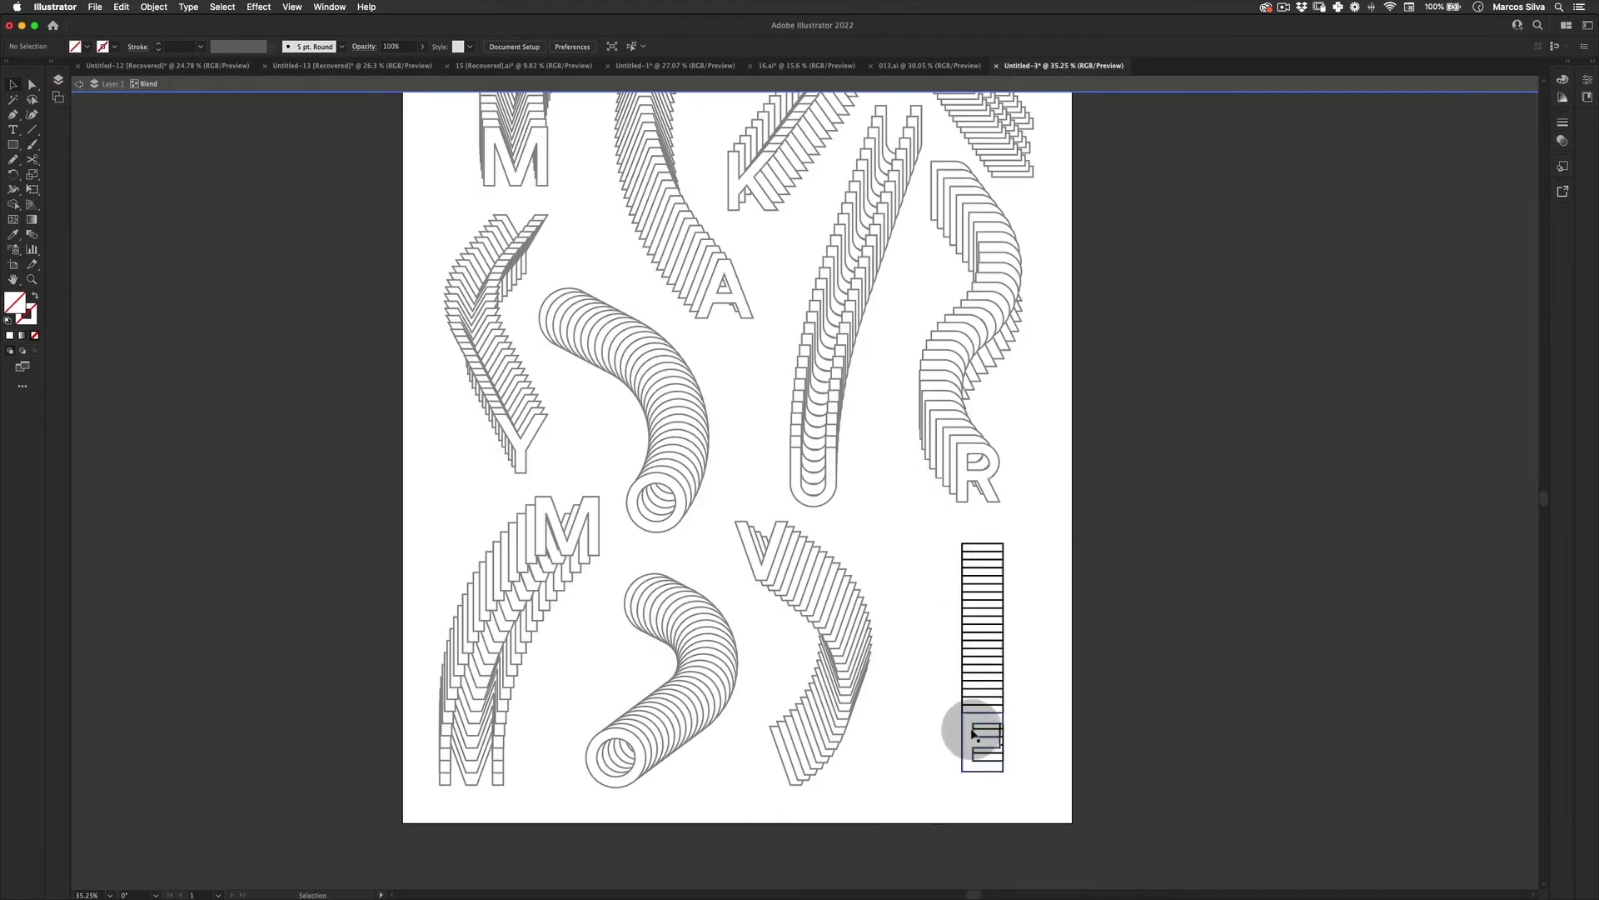
{"action": "key", "text": "v"}
{"action": "left_click", "coordinate": [986, 621]}
{"action": "key", "text": "p"}
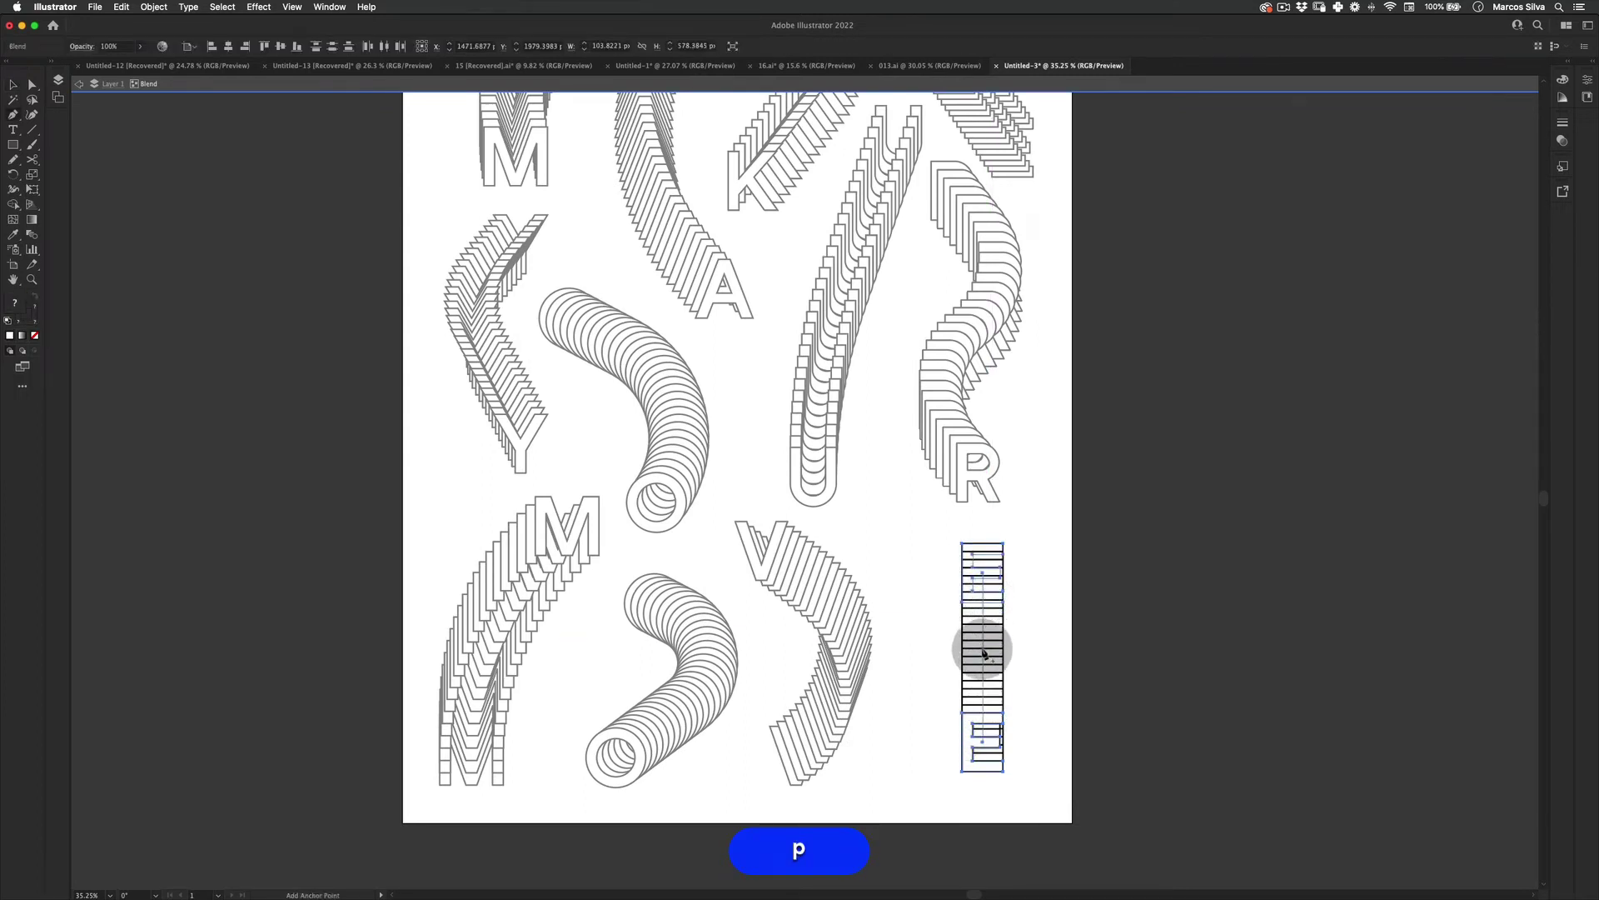
- Move the upper E of the isolated trail up and to the left by dragging its spine's end point
{"action": "key", "text": "a"}
{"action": "left_click", "coordinate": [981, 573]}
{"action": "left_click_drag", "start_coordinate": [981, 573], "coordinate": [883, 496]}
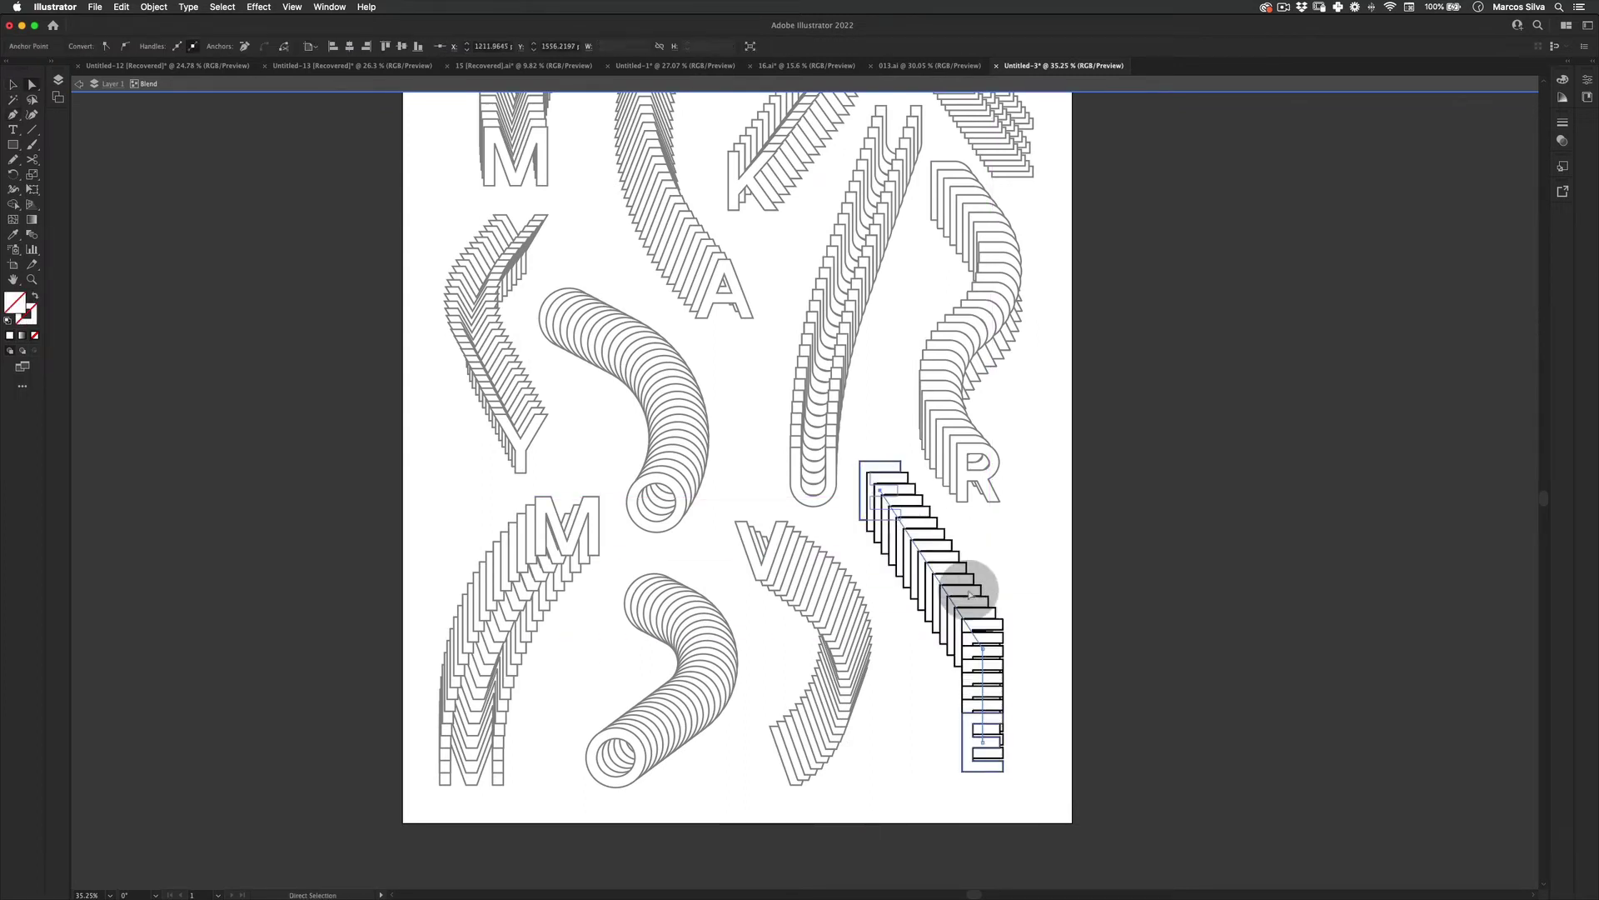
- Shift the E spine's middle point slightly right and move its lower E down and to the left
{"action": "left_click_drag", "start_coordinate": [988, 653], "coordinate": [1008, 637]}
{"action": "left_click", "coordinate": [998, 729]}
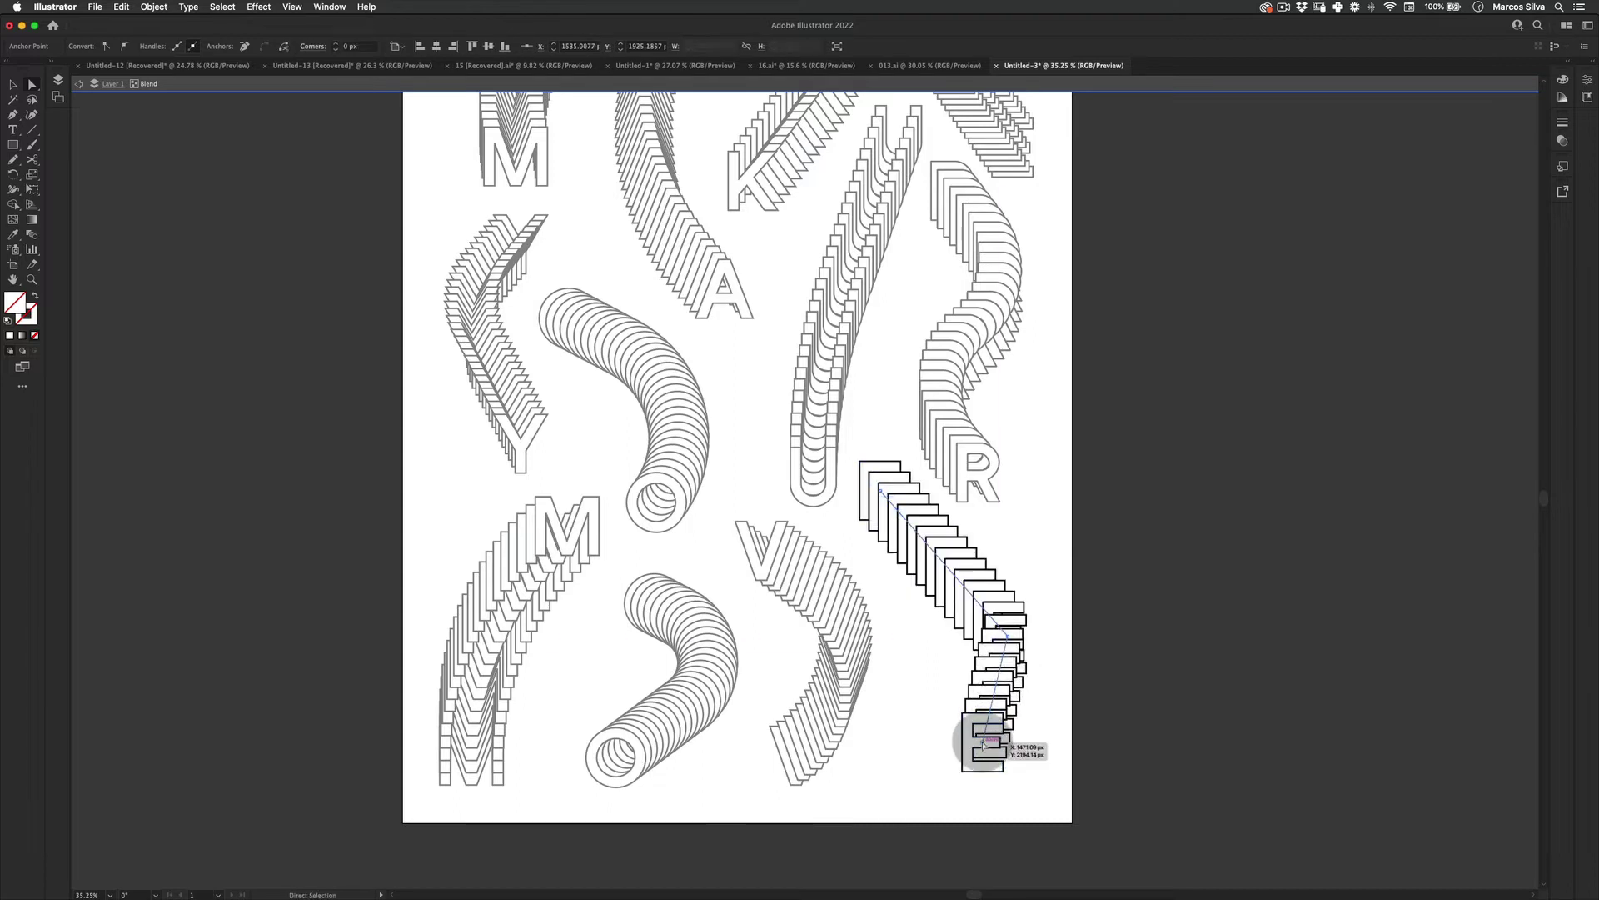
{"action": "left_click_drag", "start_coordinate": [983, 744], "coordinate": [950, 766]}
{"action": "left_click", "coordinate": [1008, 637]}
{"action": "left_click_drag", "start_coordinate": [1004, 640], "coordinate": [1075, 617]}
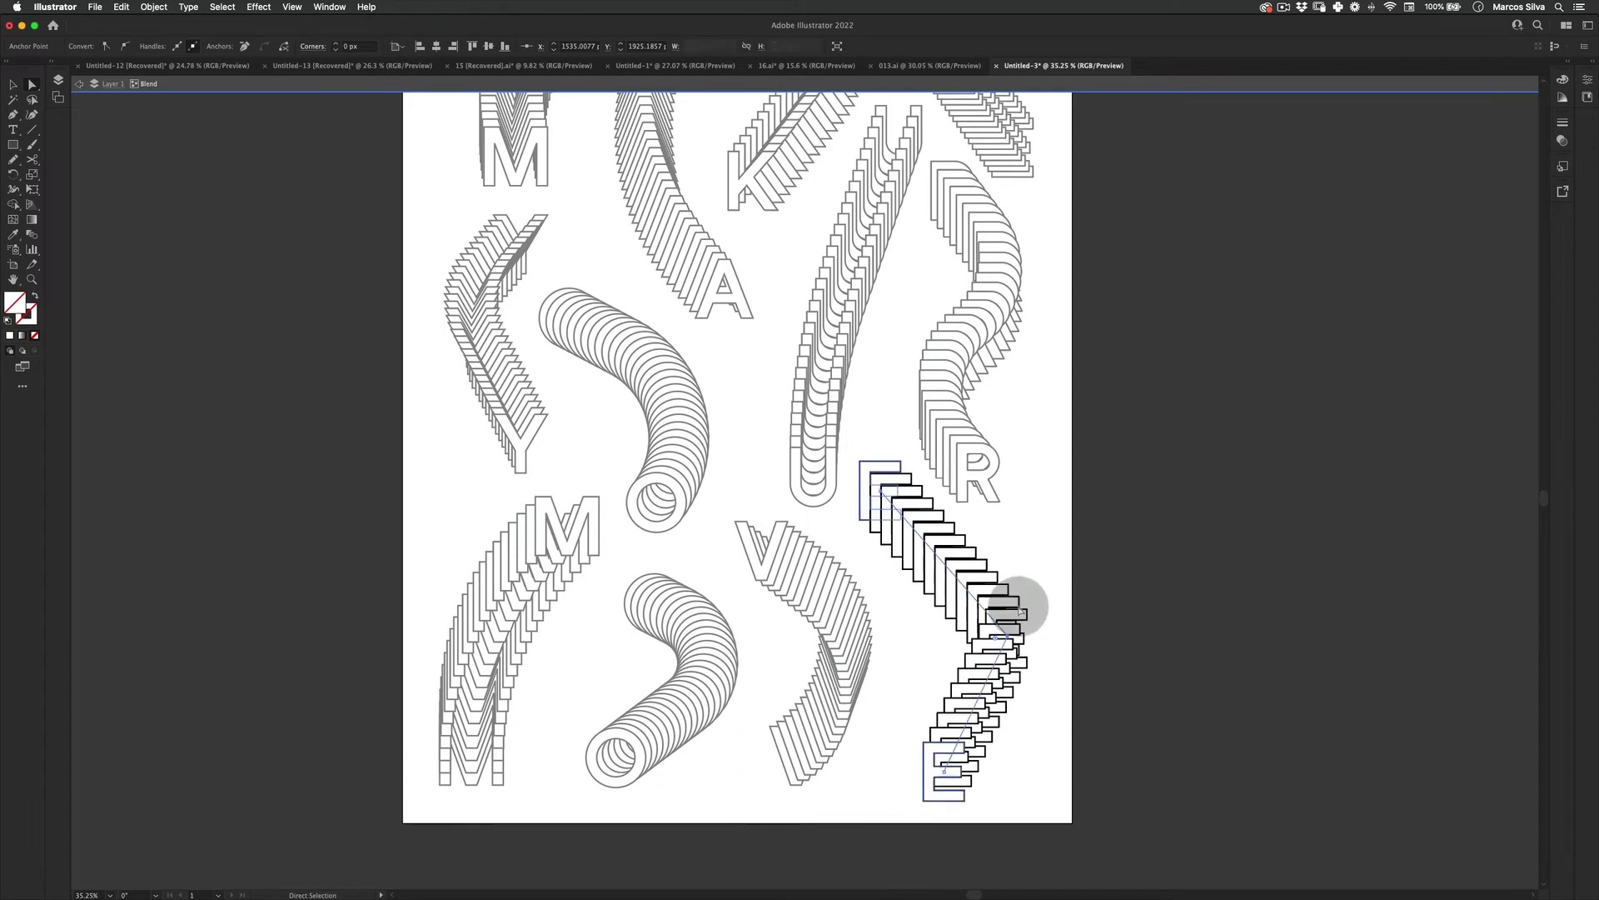
{"action": "left_click", "coordinate": [331, 531]}
- Increase the E trail's specified blend steps
{"action": "key", "text": "v"}
{"action": "left_click_drag", "start_coordinate": [1161, 585], "coordinate": [958, 762]}
{"action": "left_click", "coordinate": [959, 765]}
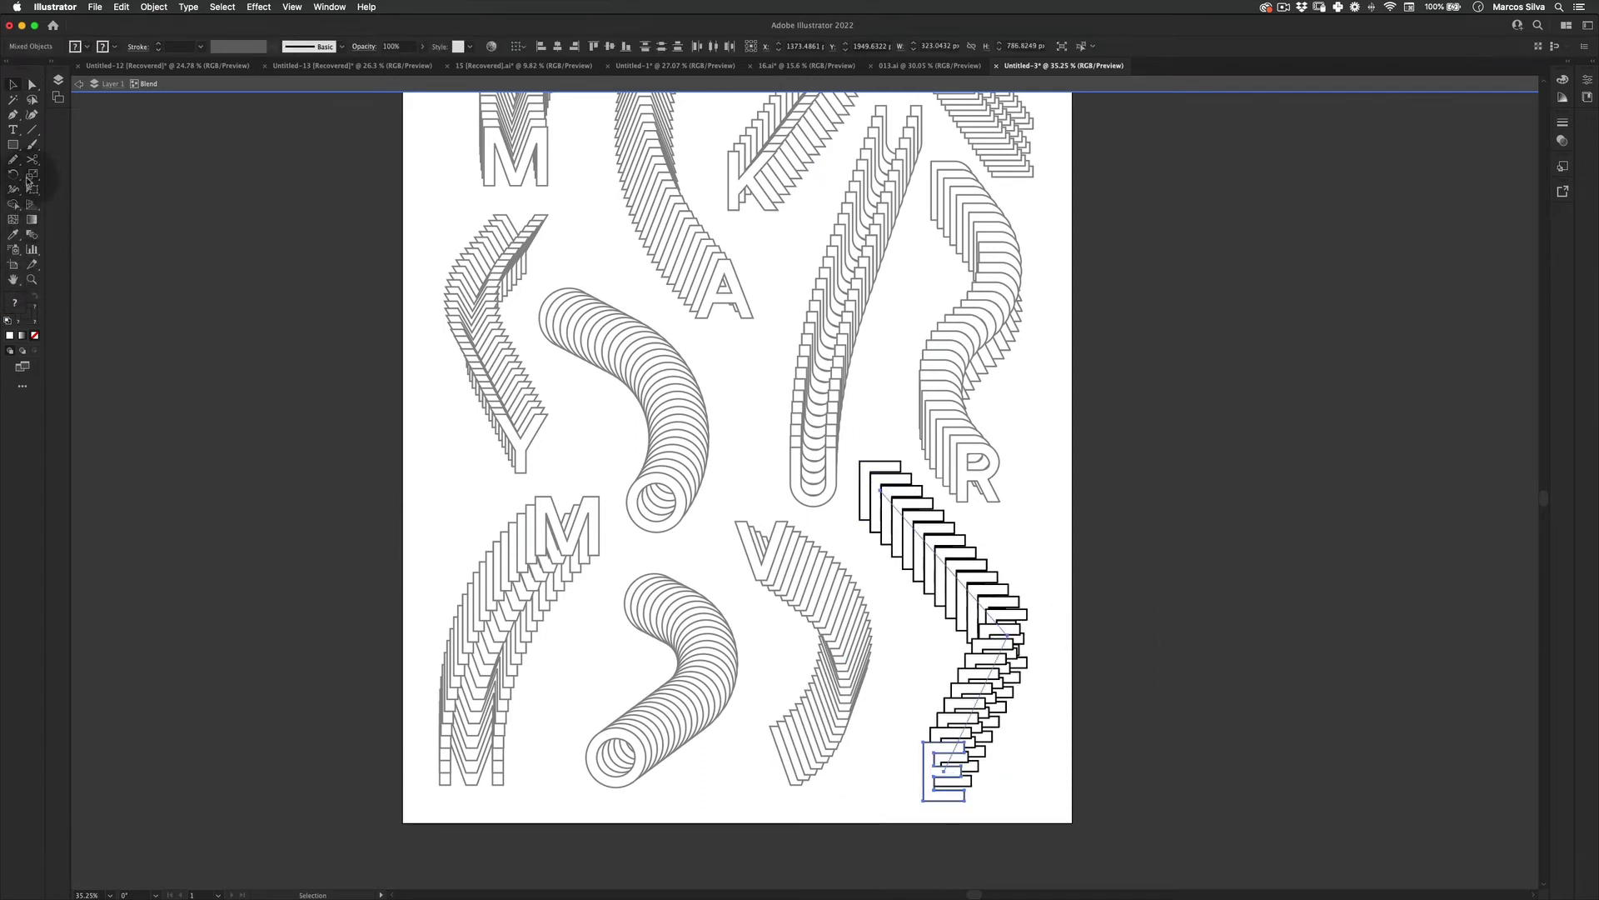
{"action": "double_click", "coordinate": [33, 236]}
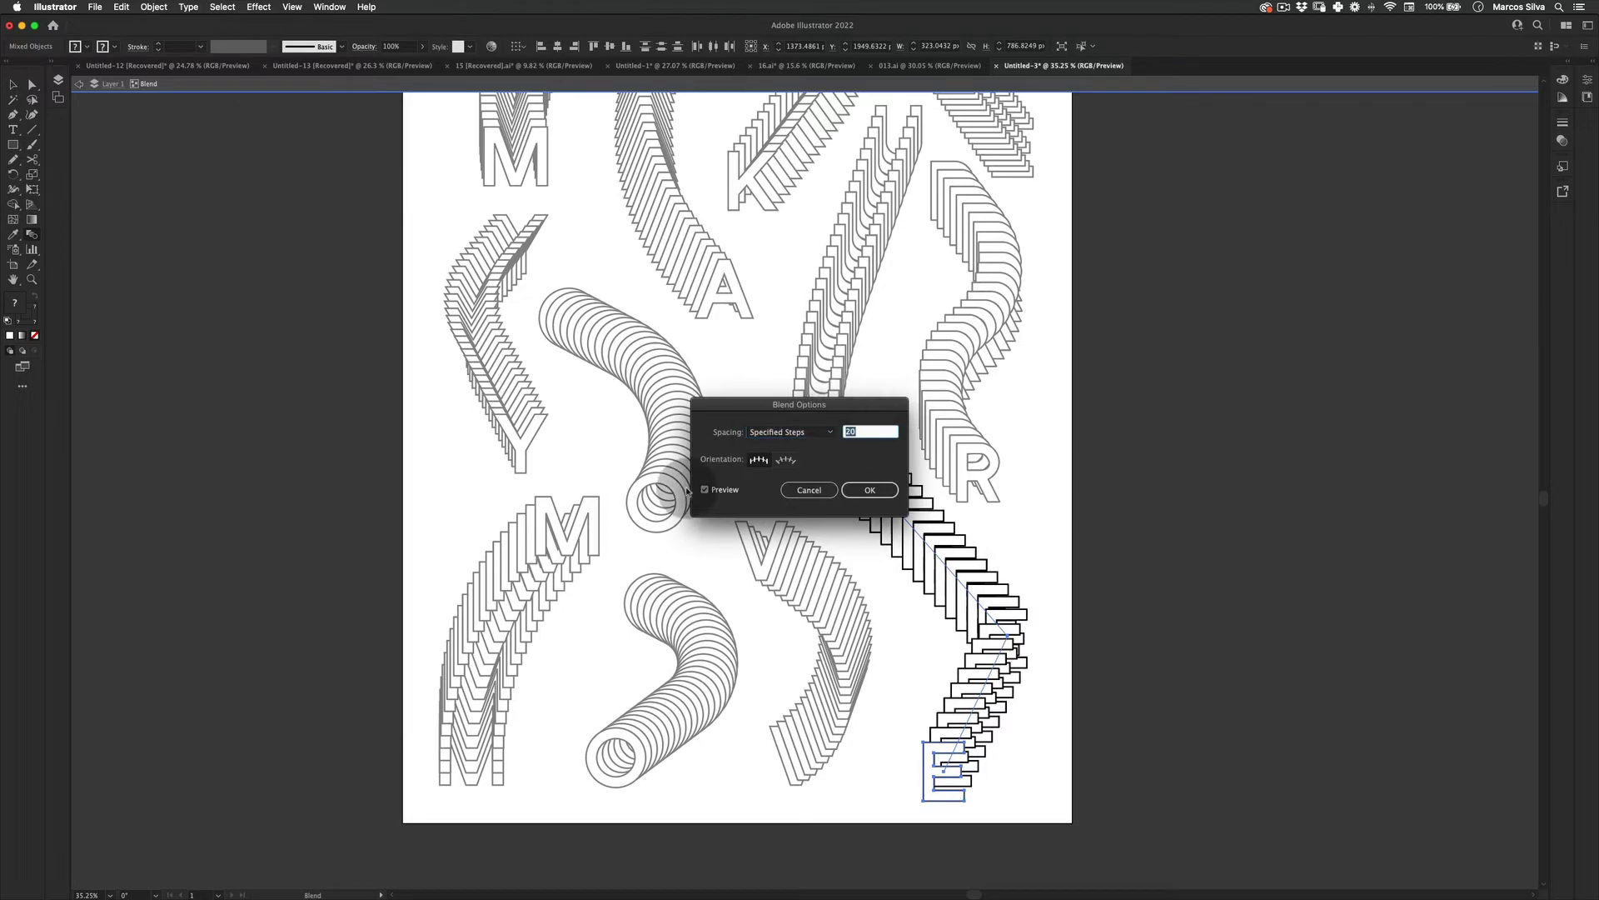
{"action": "key", "text": "Return"}
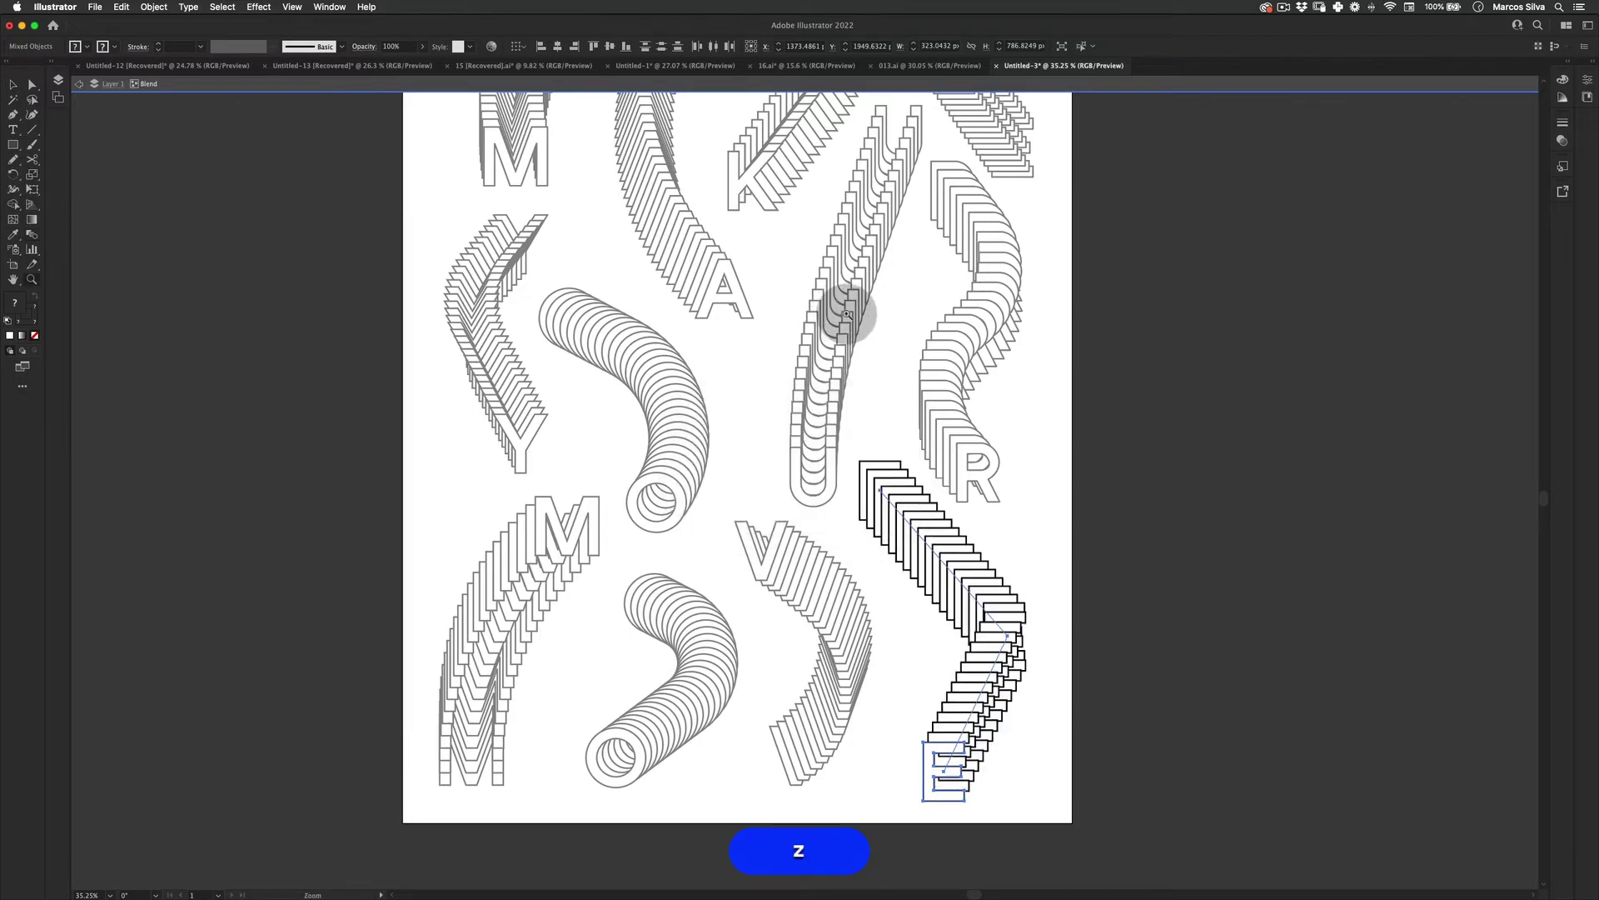
- Leave isolation mode, scale all the letter trails down slightly about their centre and move them slightly up on the artboard
{"action": "left_click_drag", "start_coordinate": [799, 353], "coordinate": [708, 375]}
{"action": "key", "text": "v"}
{"action": "double_click", "coordinate": [1045, 204]}
{"action": "key", "text": "space"}
{"action": "left_click_drag", "start_coordinate": [882, 213], "coordinate": [545, 804]}
{"action": "key", "text": "v"}
{"action": "key", "text": "e"}
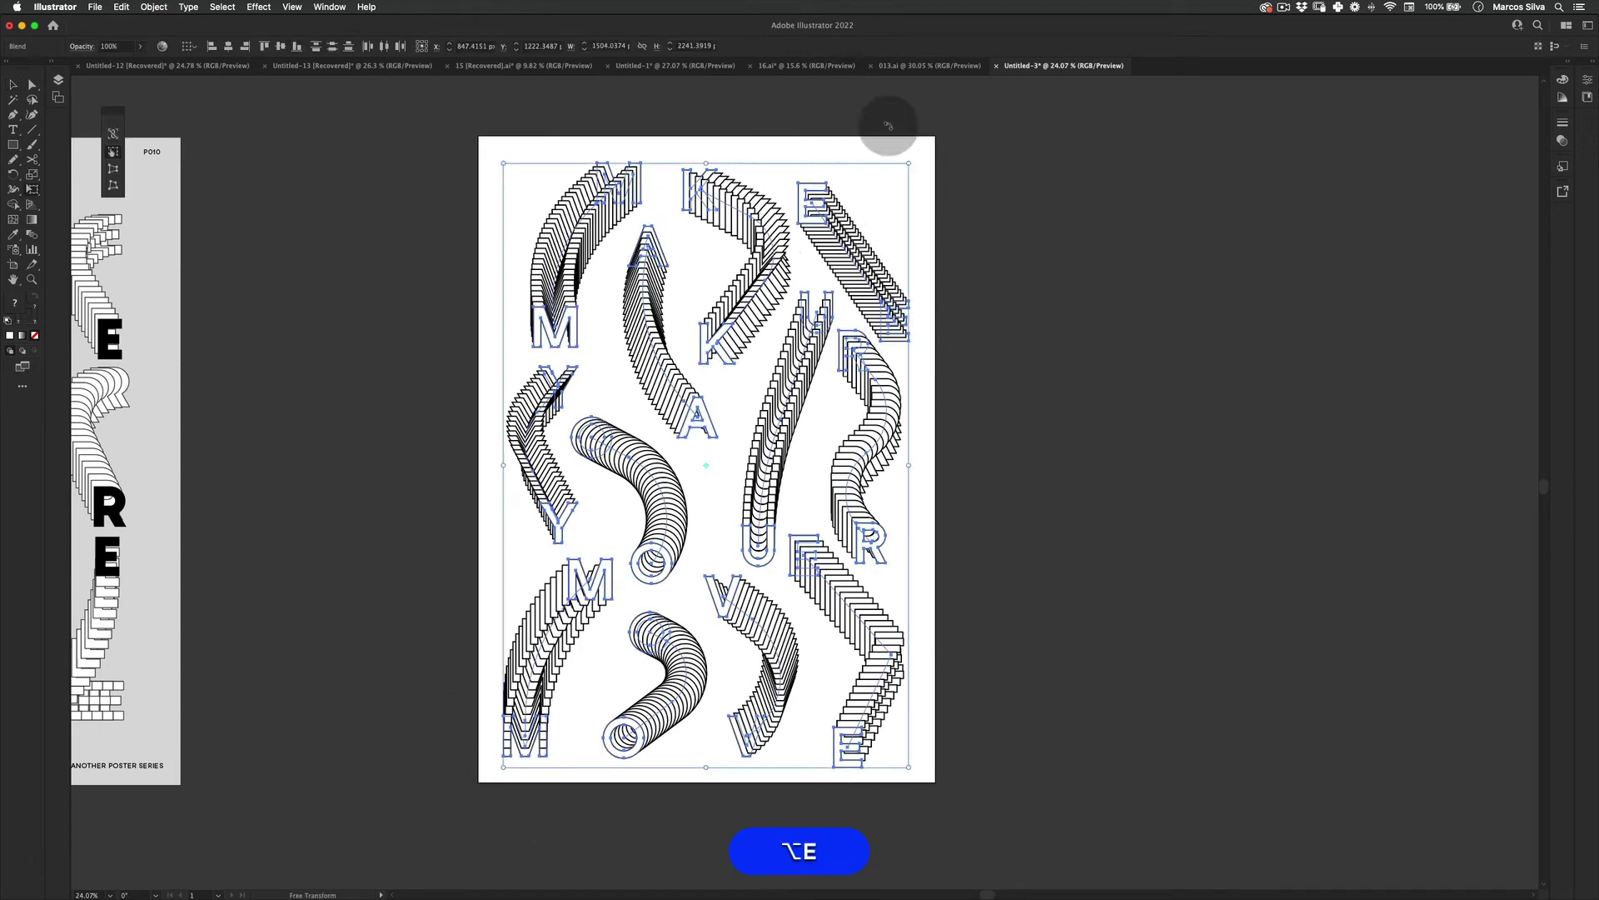
{"action": "left_click_drag", "start_coordinate": [910, 163], "coordinate": [898, 172]}
{"action": "key", "text": "v"}
{"action": "left_click_drag", "start_coordinate": [861, 298], "coordinate": [863, 289]}
{"action": "left_click", "coordinate": [989, 263]}
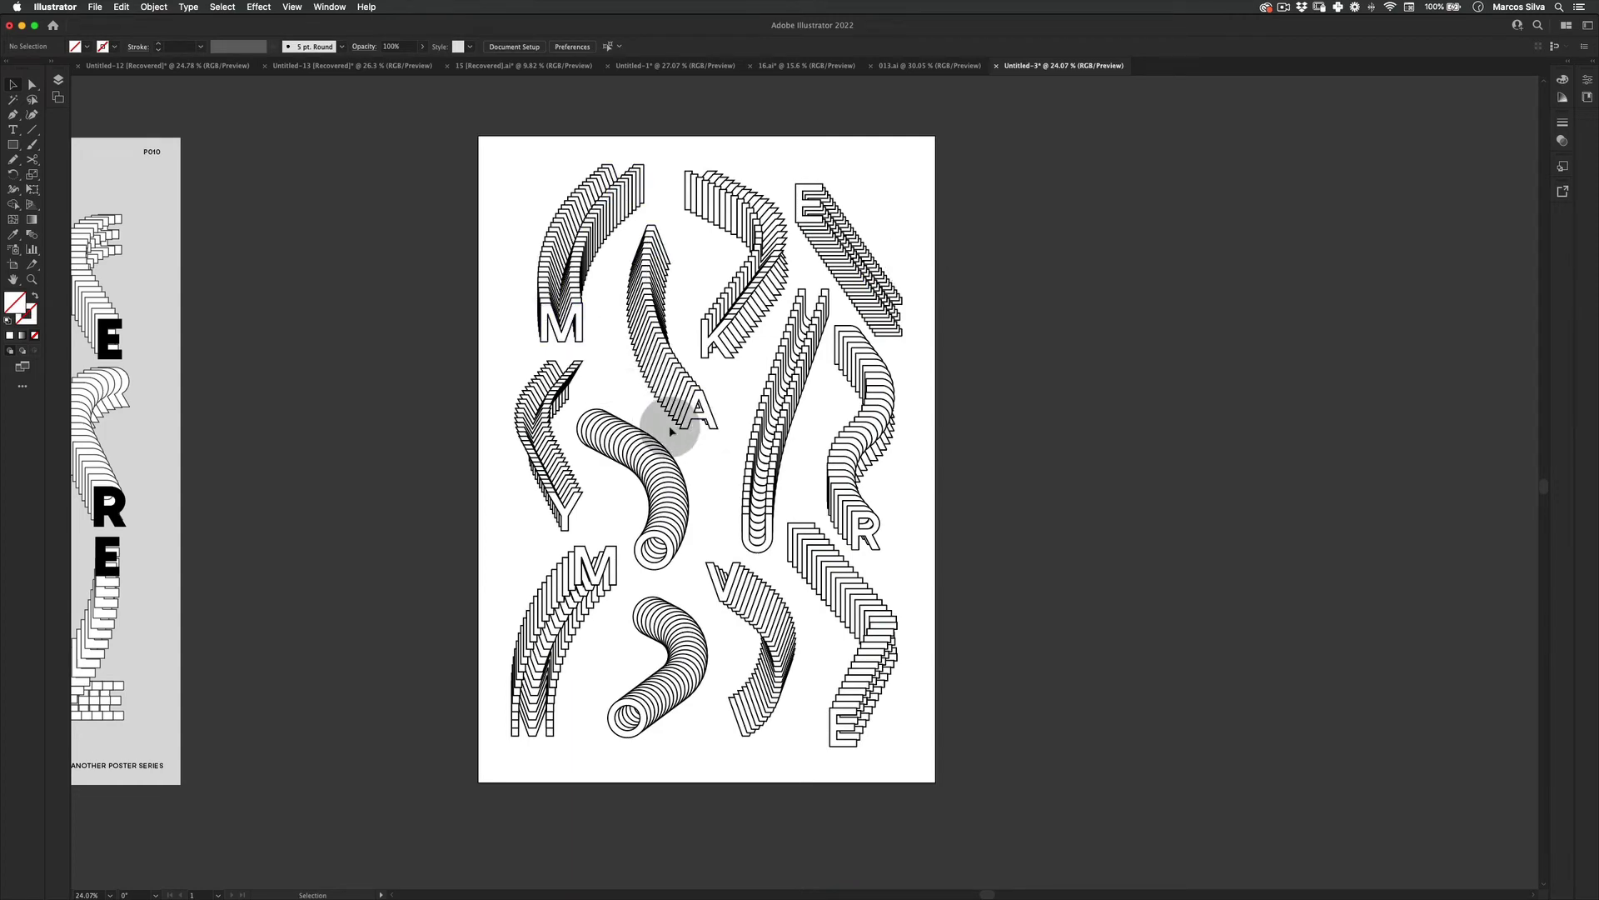
- Isolate the top M trail's blend, copy its lower M and leave isolation mode
{"action": "key", "text": "z"}
{"action": "key", "text": "space"}
{"action": "left_click_drag", "start_coordinate": [756, 591], "coordinate": [798, 569]}
{"action": "key", "text": "z"}
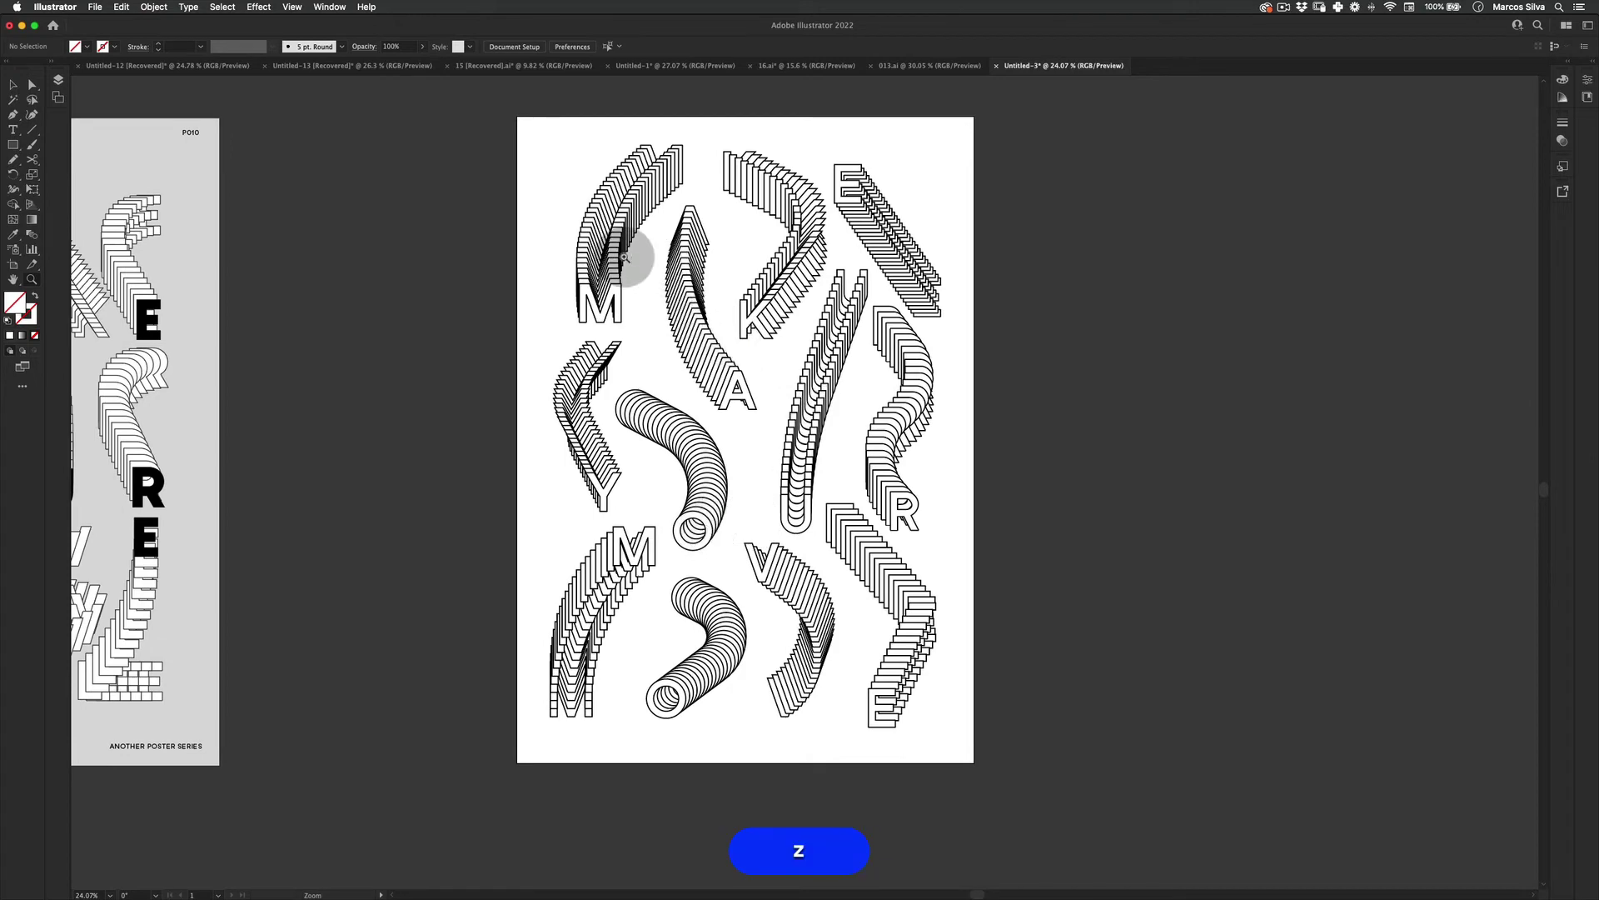
{"action": "left_click", "coordinate": [625, 302]}
{"action": "key", "text": "v"}
{"action": "double_click", "coordinate": [621, 296]}
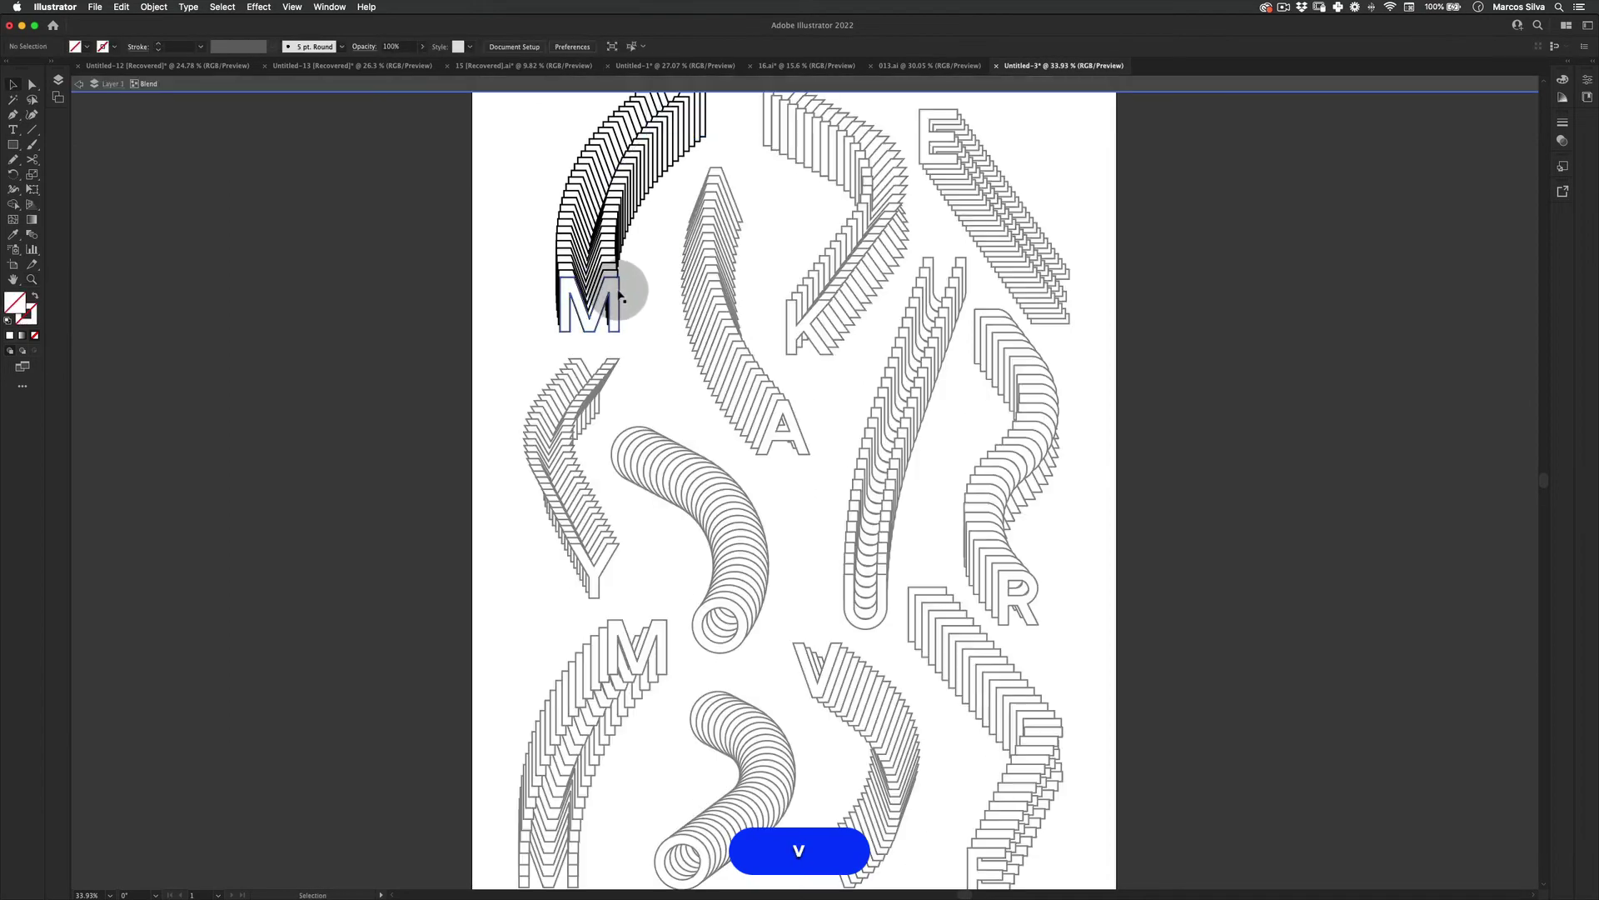
{"action": "left_click", "coordinate": [621, 296]}
{"action": "left_click", "coordinate": [619, 297], "text": "super"}
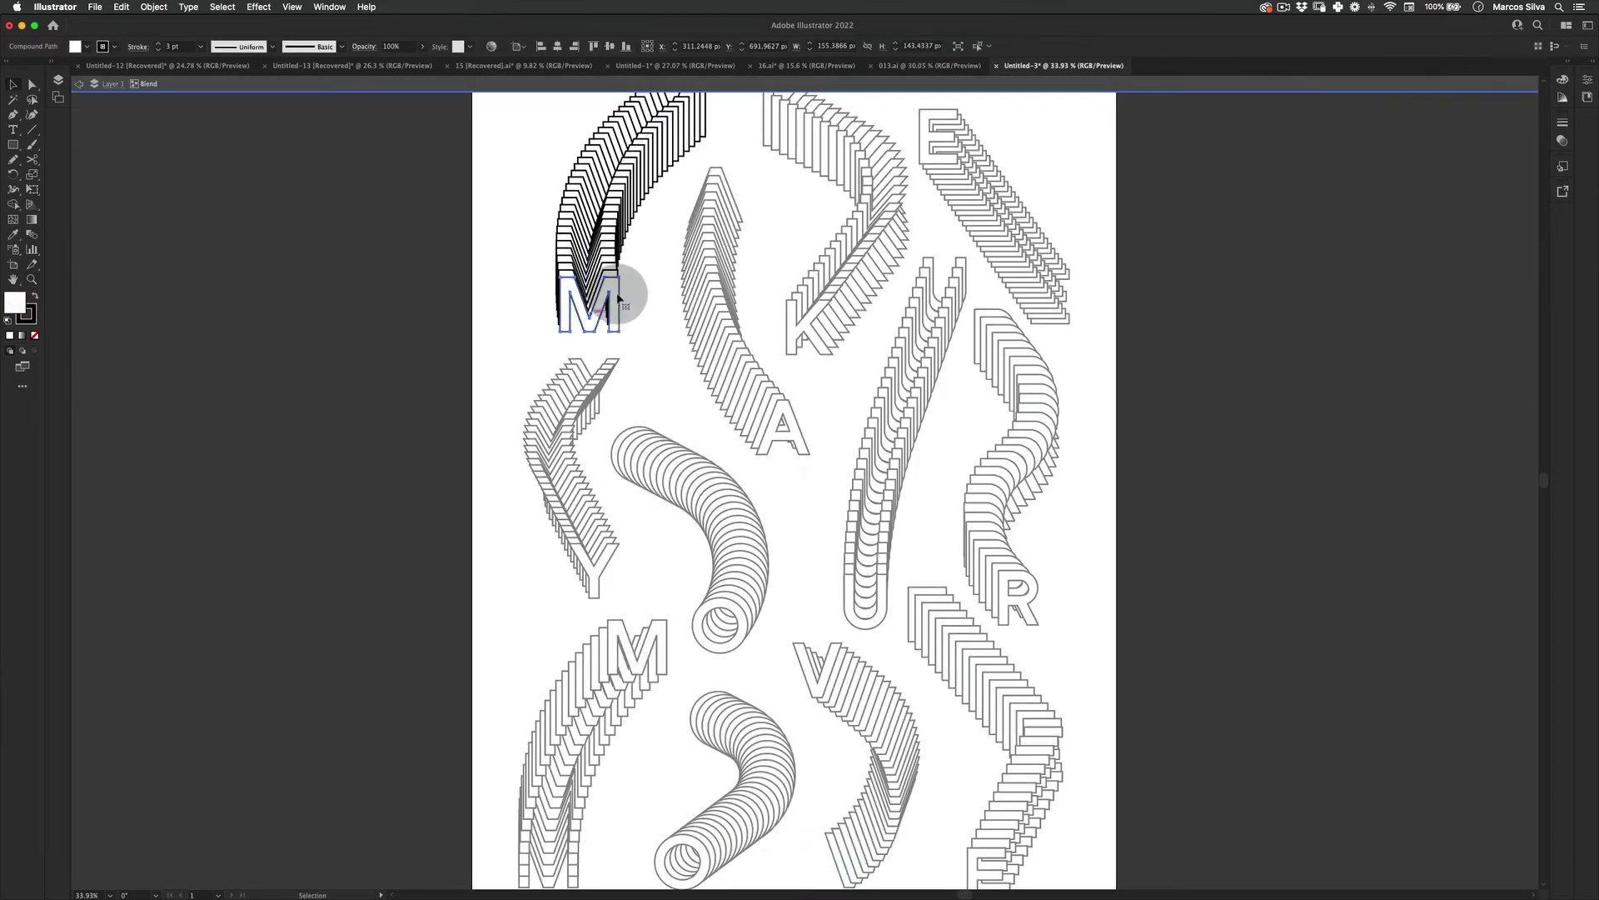
{"action": "key", "text": "space"}
{"action": "left_click_drag", "start_coordinate": [624, 268], "coordinate": [626, 275]}
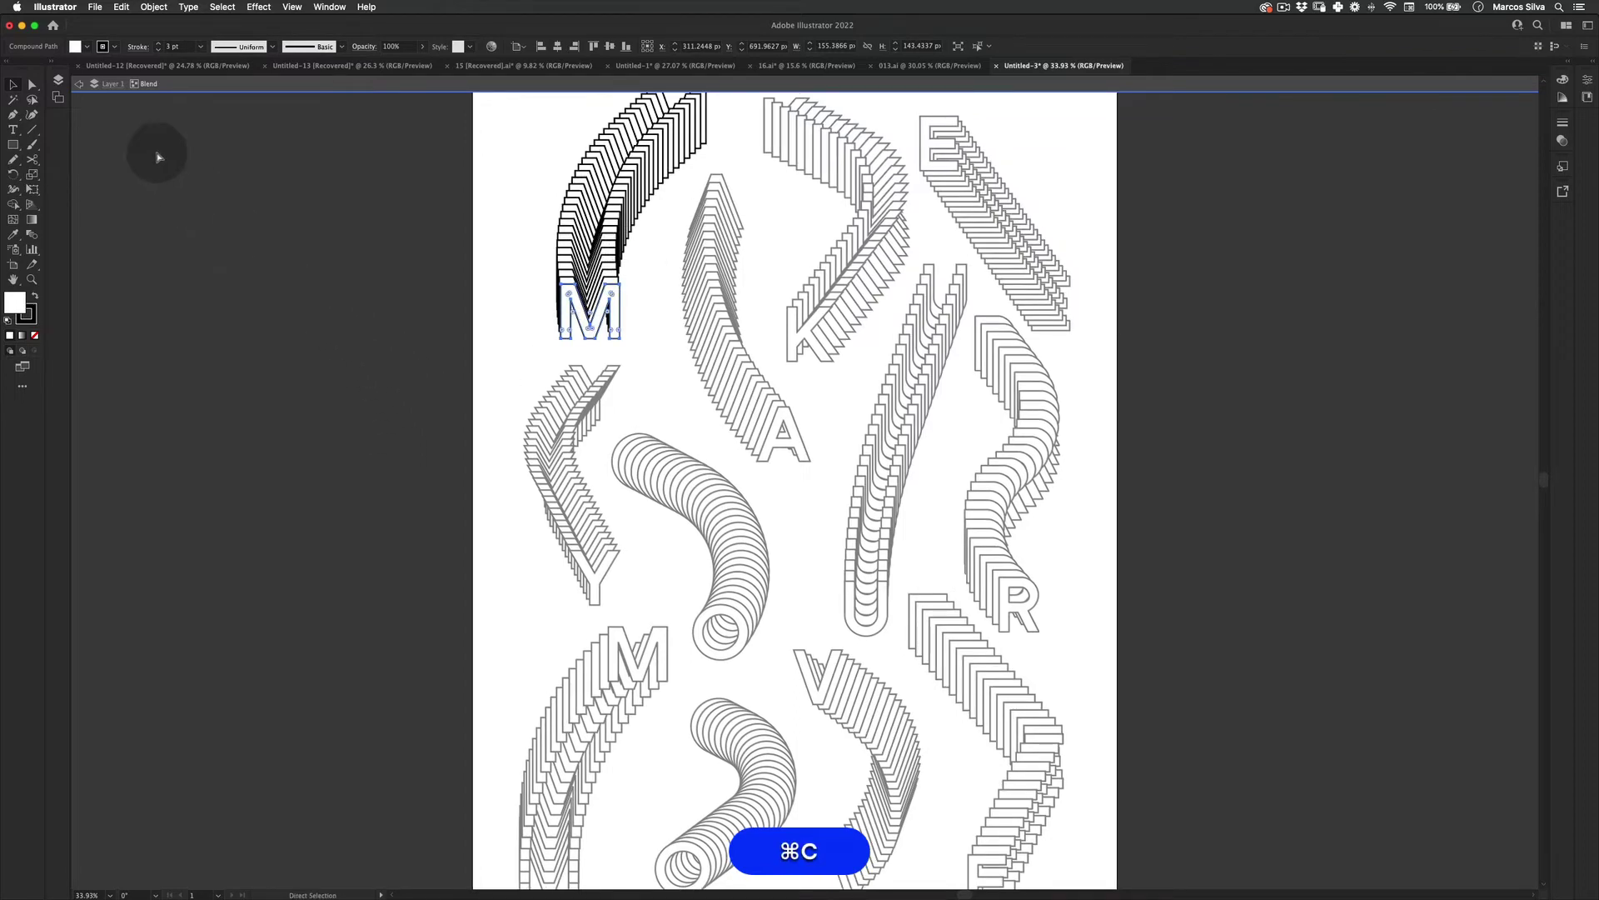
{"action": "left_click", "coordinate": [122, 6]}
{"action": "key", "text": "super+c"}
{"action": "double_click", "coordinate": [365, 380]}
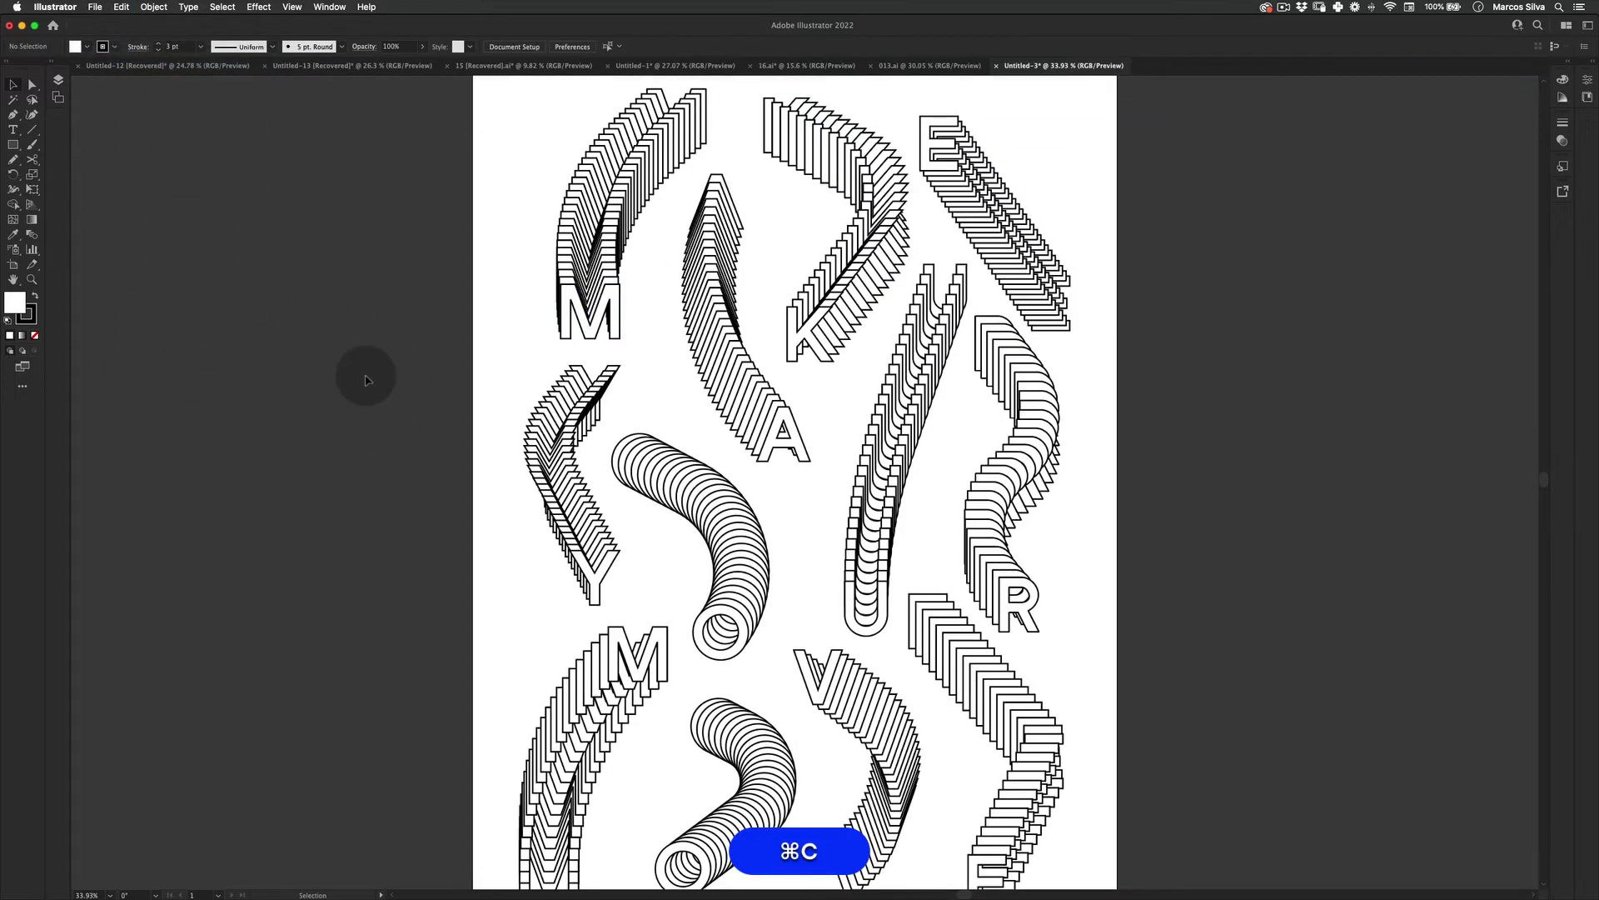
- Paste the copied M in front in the same place and swap its fill and stroke to make it solid black
{"action": "key", "text": "super+f"}
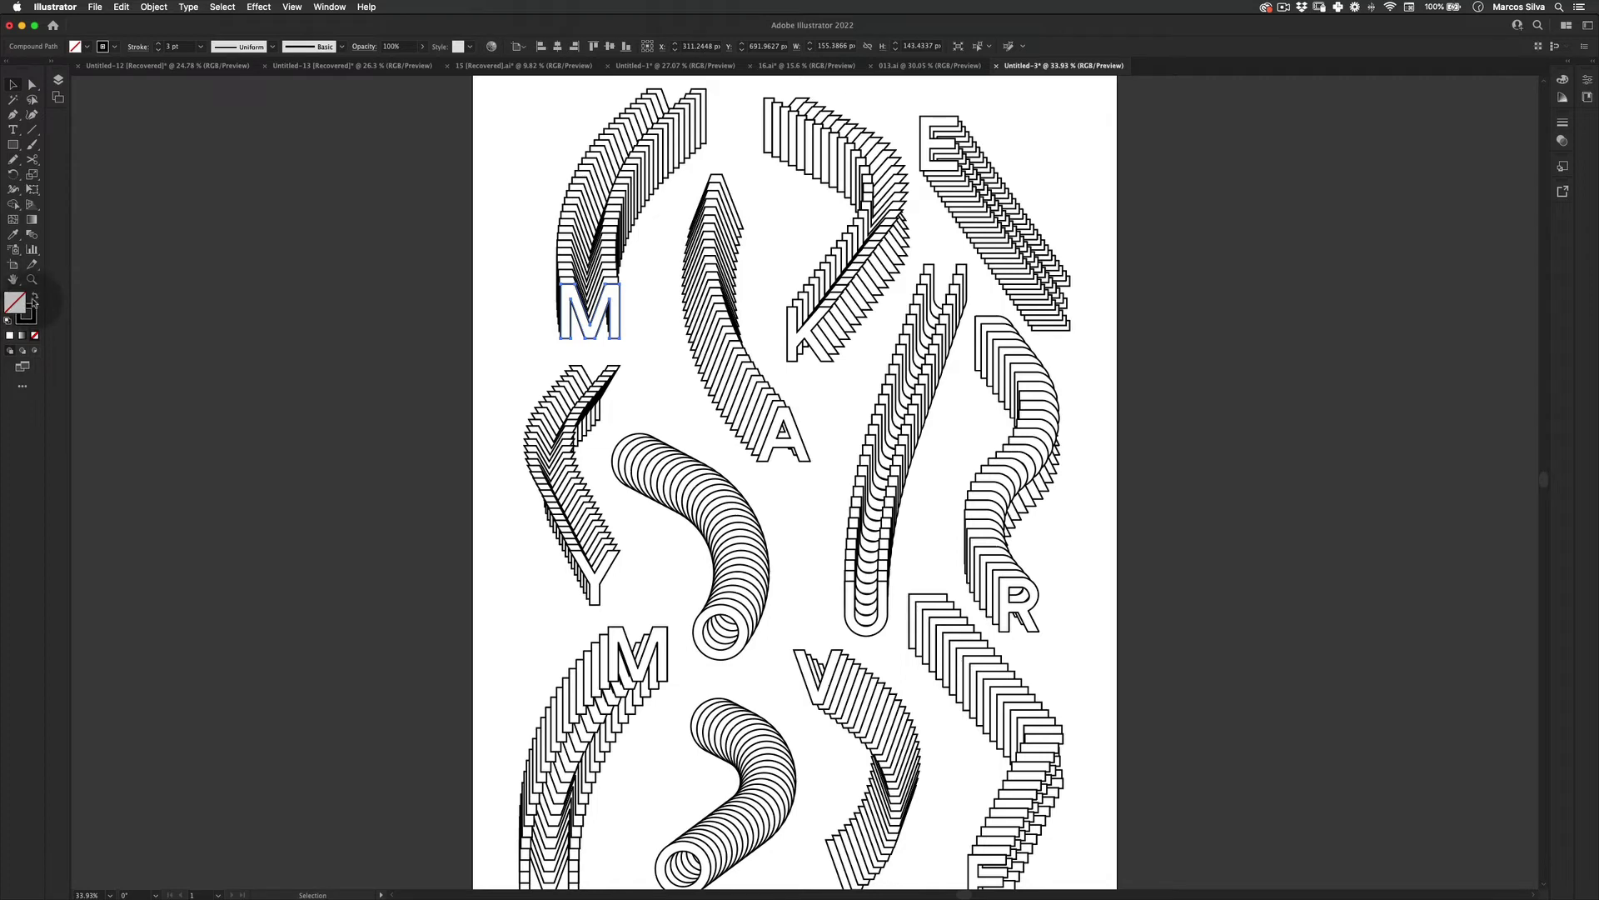
{"action": "left_click", "coordinate": [34, 300]}
{"action": "key", "text": "v"}
{"action": "left_click", "coordinate": [493, 740]}
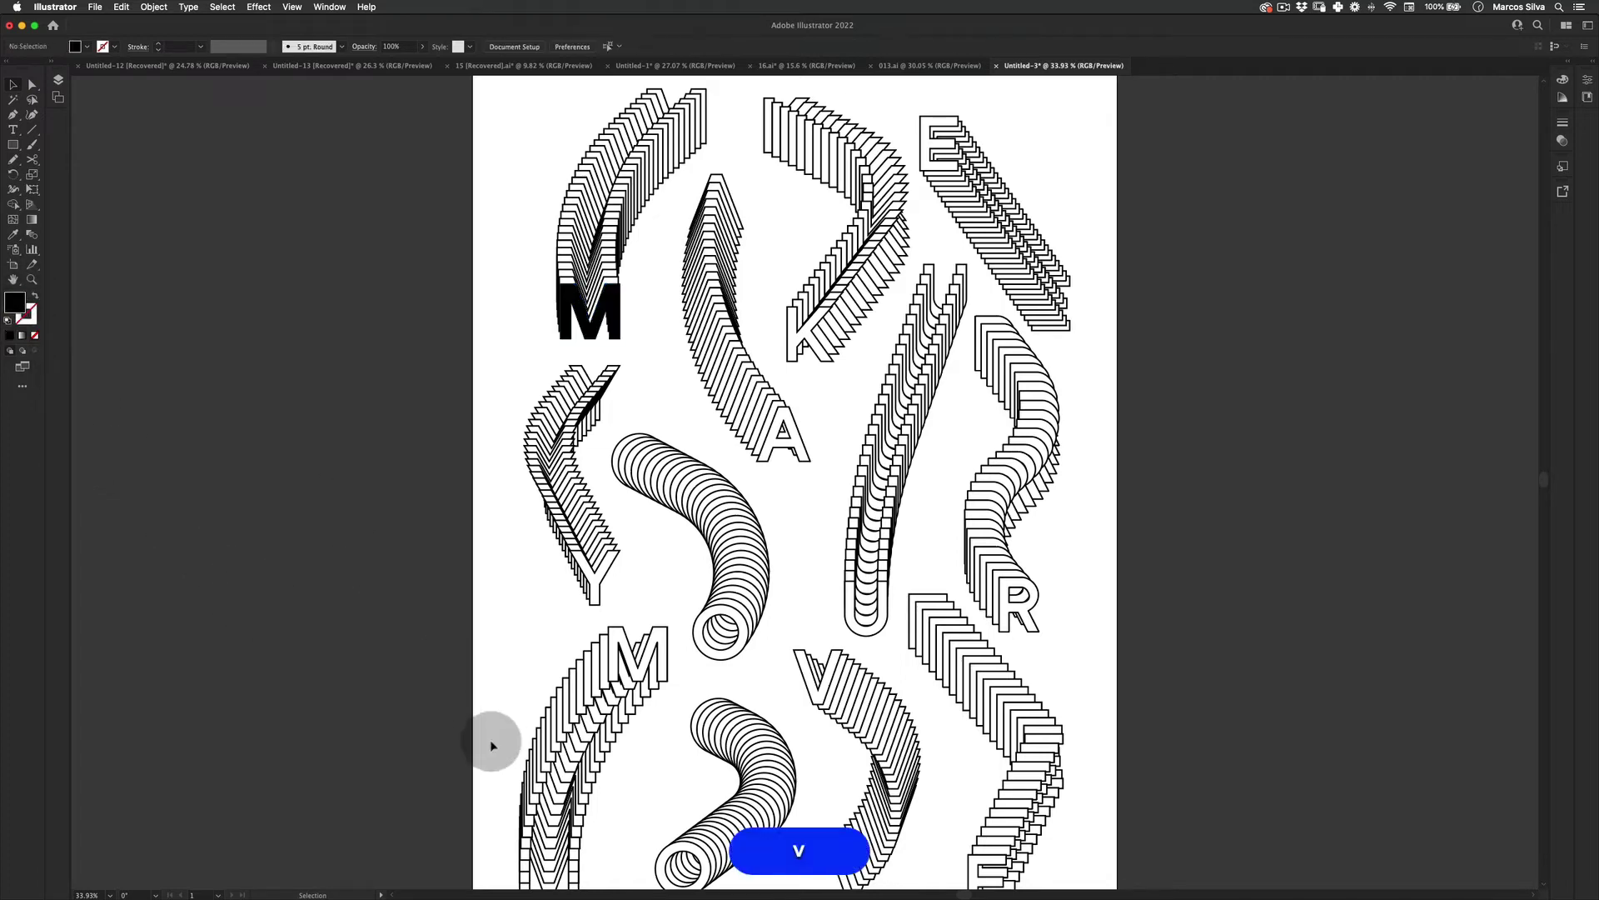
- Cut the solid black M from the end of the top M trail
{"action": "key", "text": "z"}
{"action": "left_click_drag", "start_coordinate": [553, 303], "coordinate": [683, 257]}
{"action": "key", "text": "z"}
{"action": "key", "text": "v"}
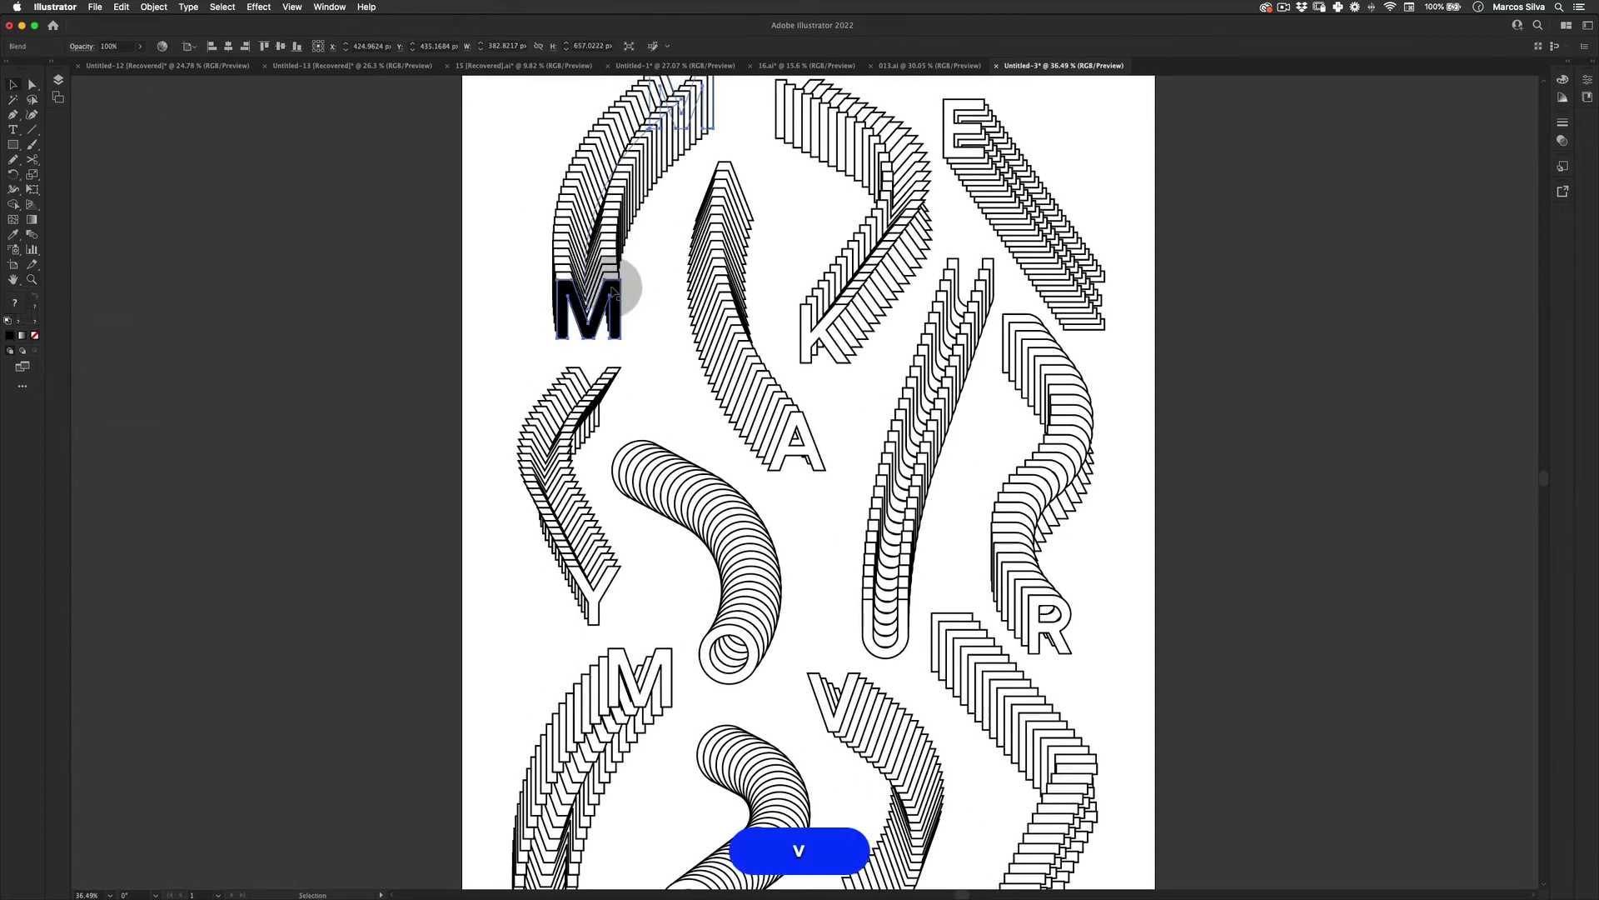
{"action": "double_click", "coordinate": [614, 280]}
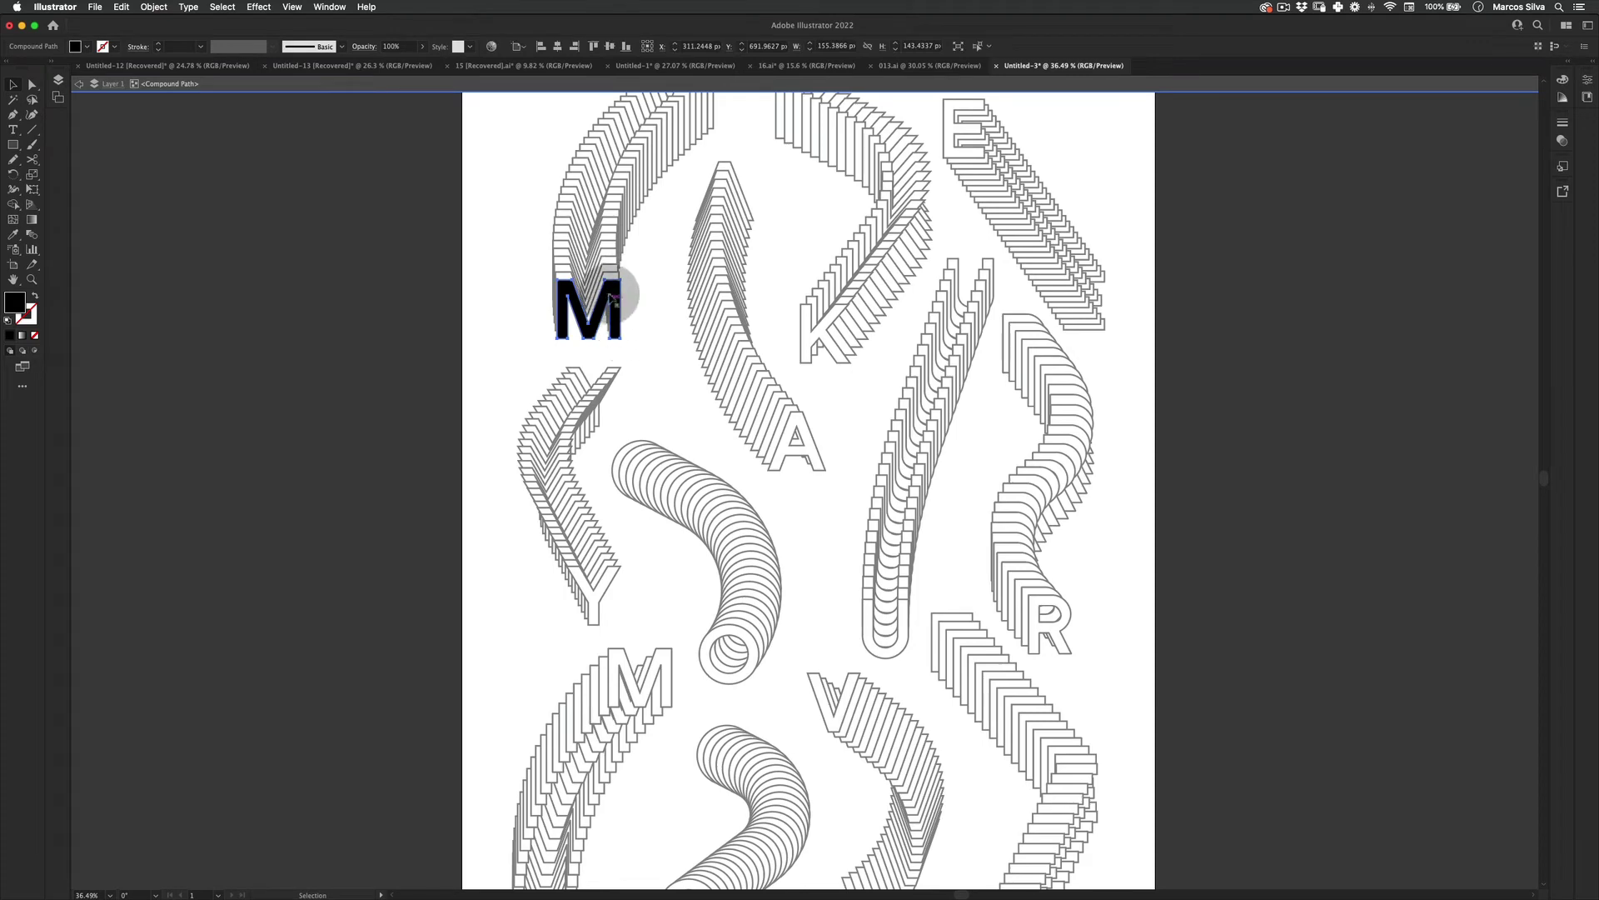
{"action": "key", "text": "super+x"}
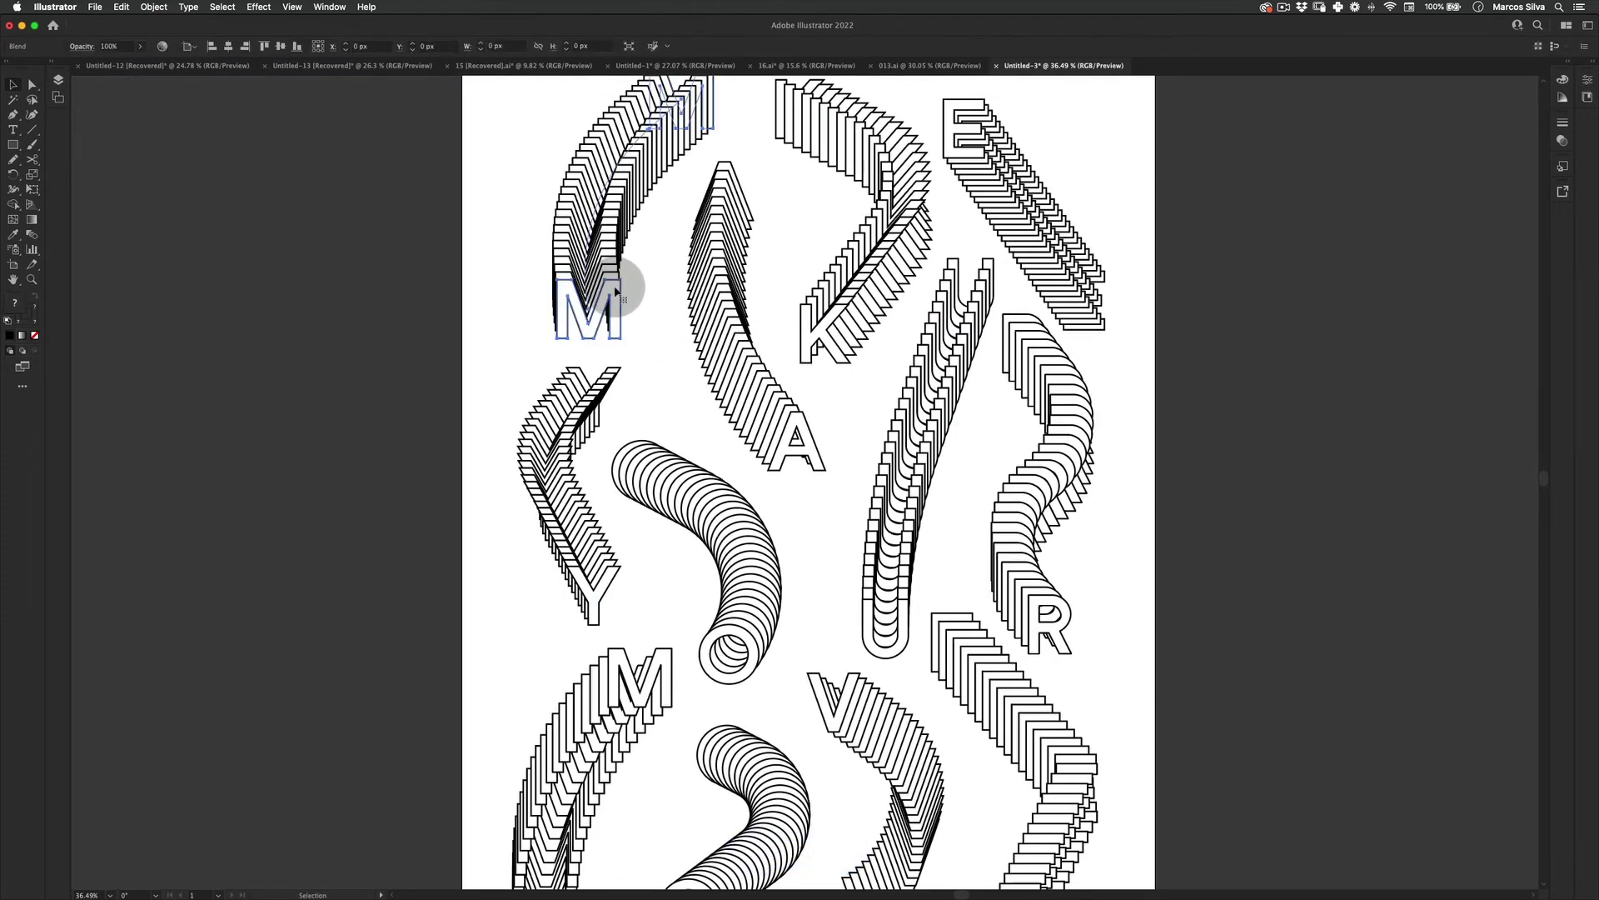
- Isolate the top M trail's blend, set the stroke weight of both Ms to 1 pt and leave isolation mode
{"action": "double_click", "coordinate": [614, 287]}
{"action": "left_click", "coordinate": [613, 288]}
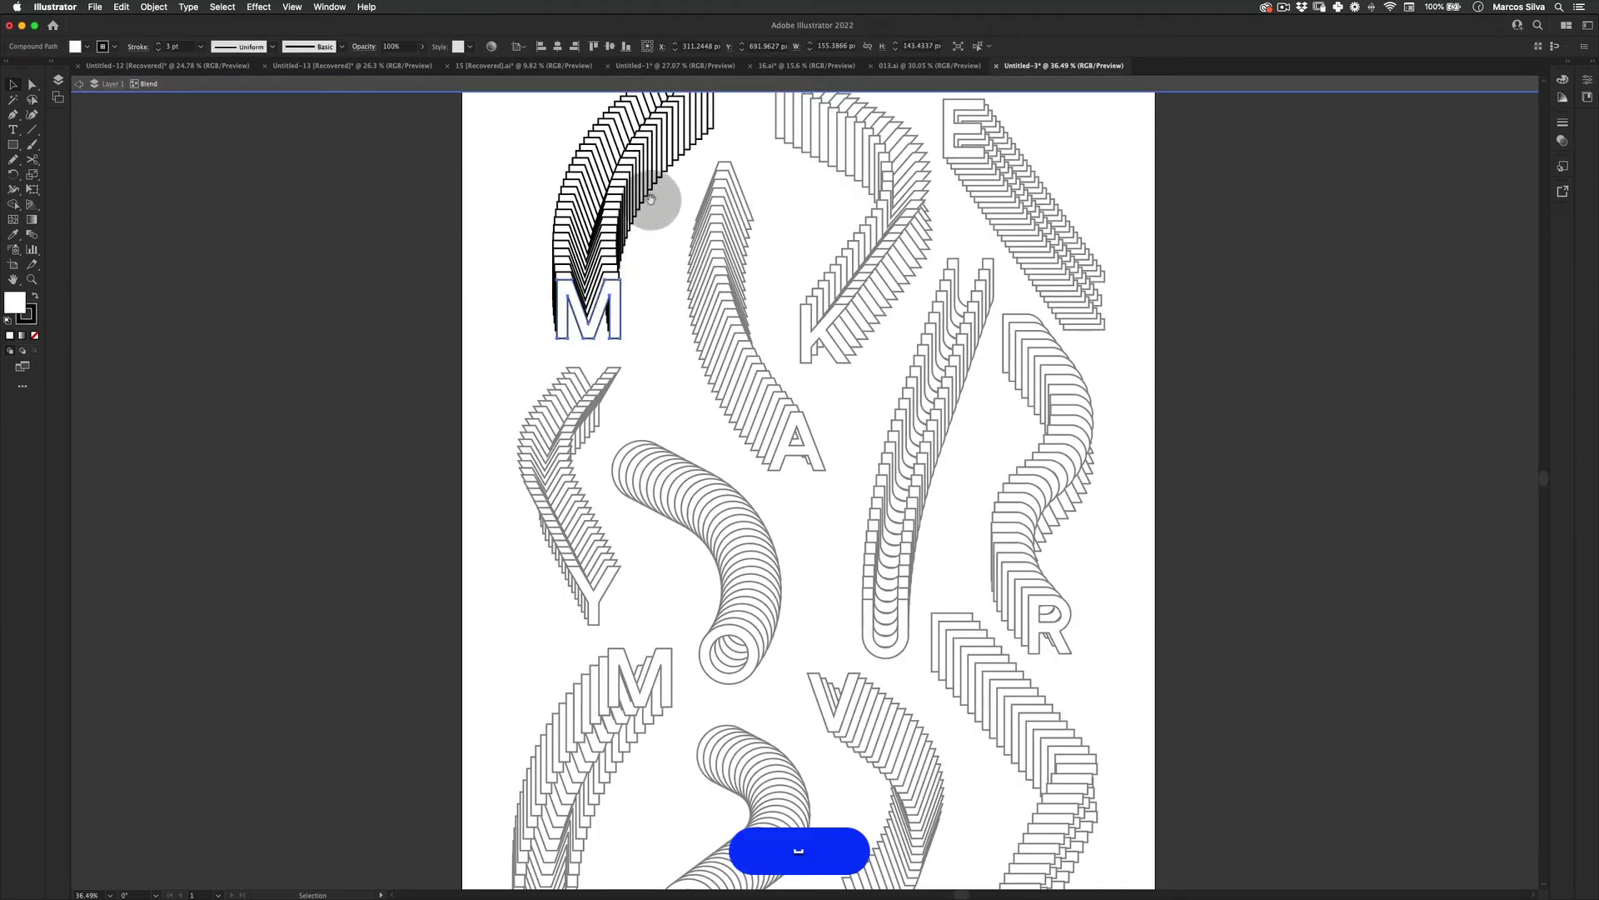
{"action": "left_click_drag", "start_coordinate": [675, 188], "coordinate": [667, 286]}
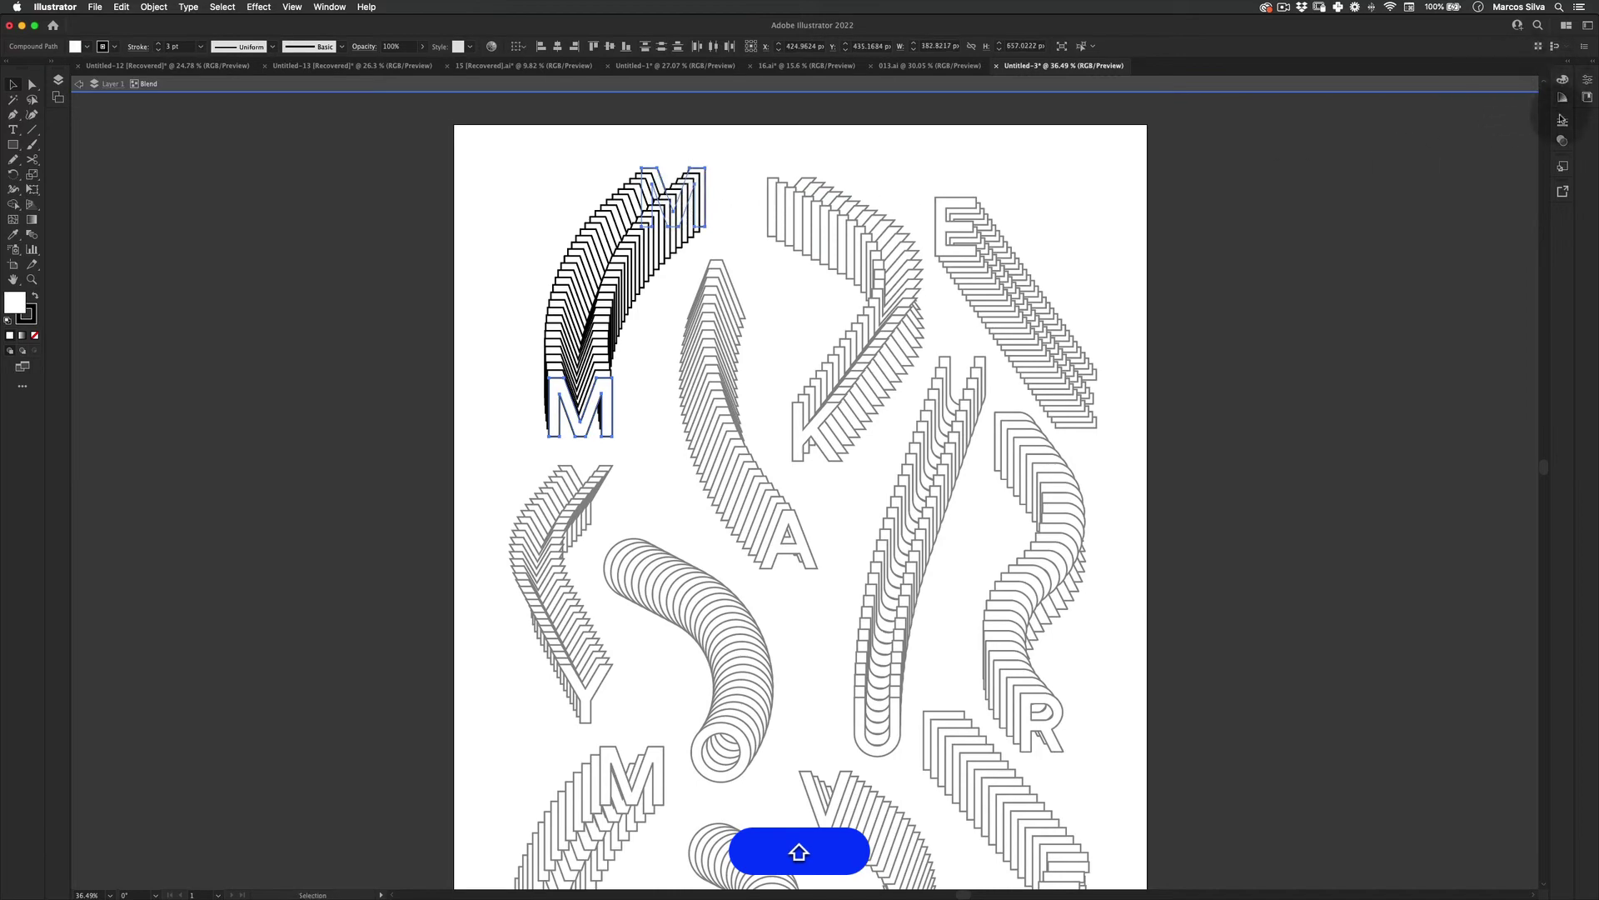
{"action": "left_click", "coordinate": [1563, 120]}
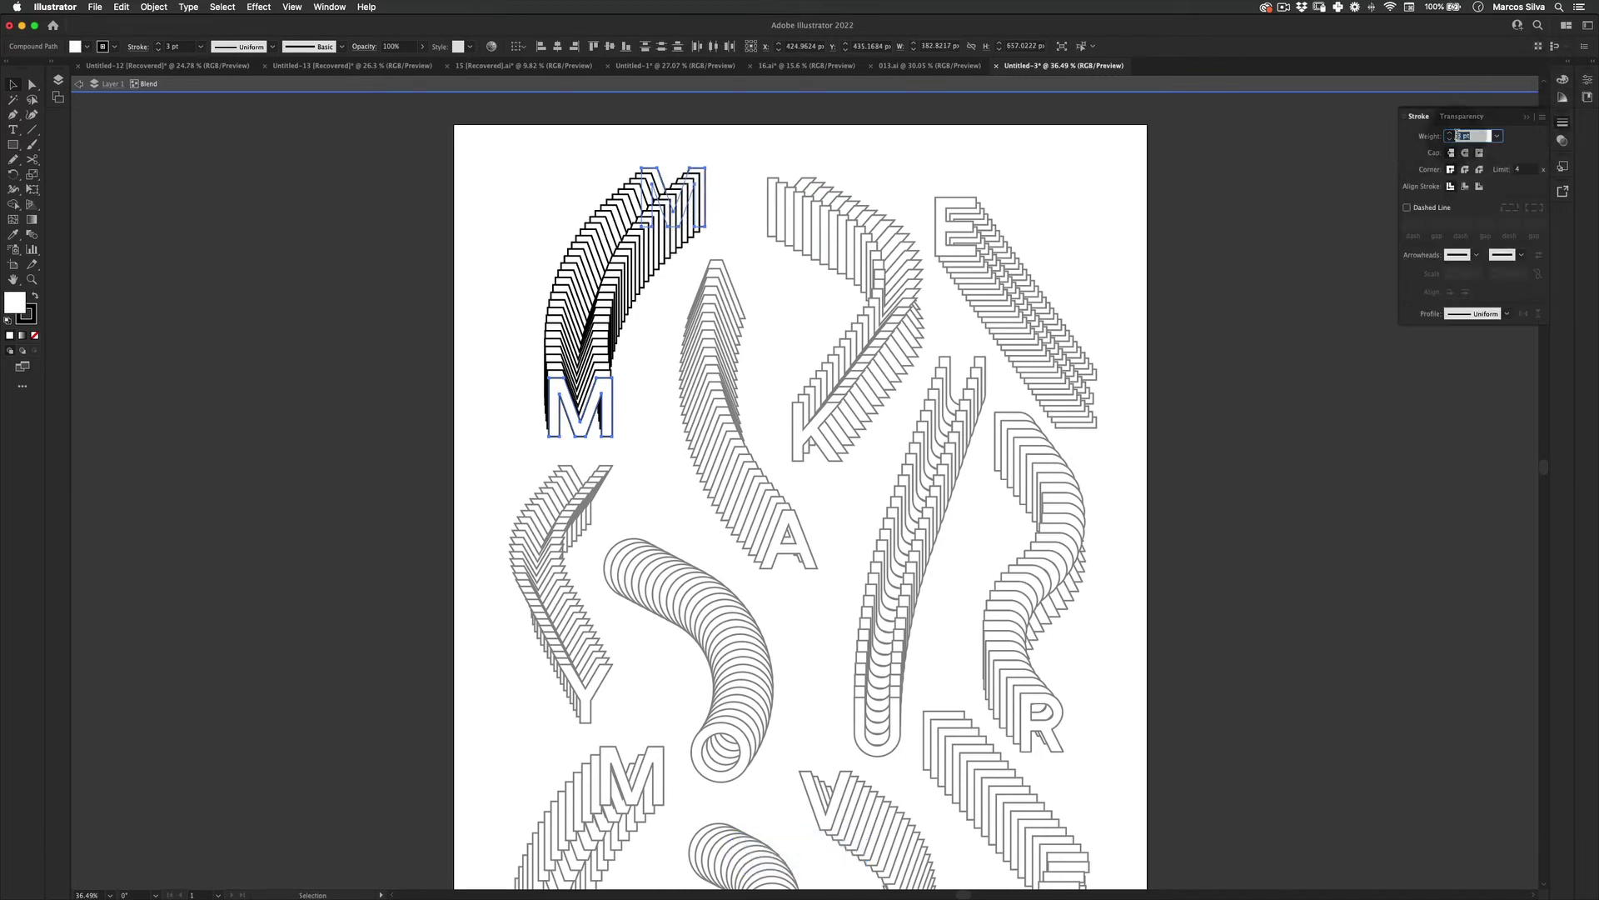
{"action": "type", "text": "1"}
{"action": "key", "text": "Tab"}
{"action": "key", "text": "Escape"}
{"action": "key", "text": "super+f"}
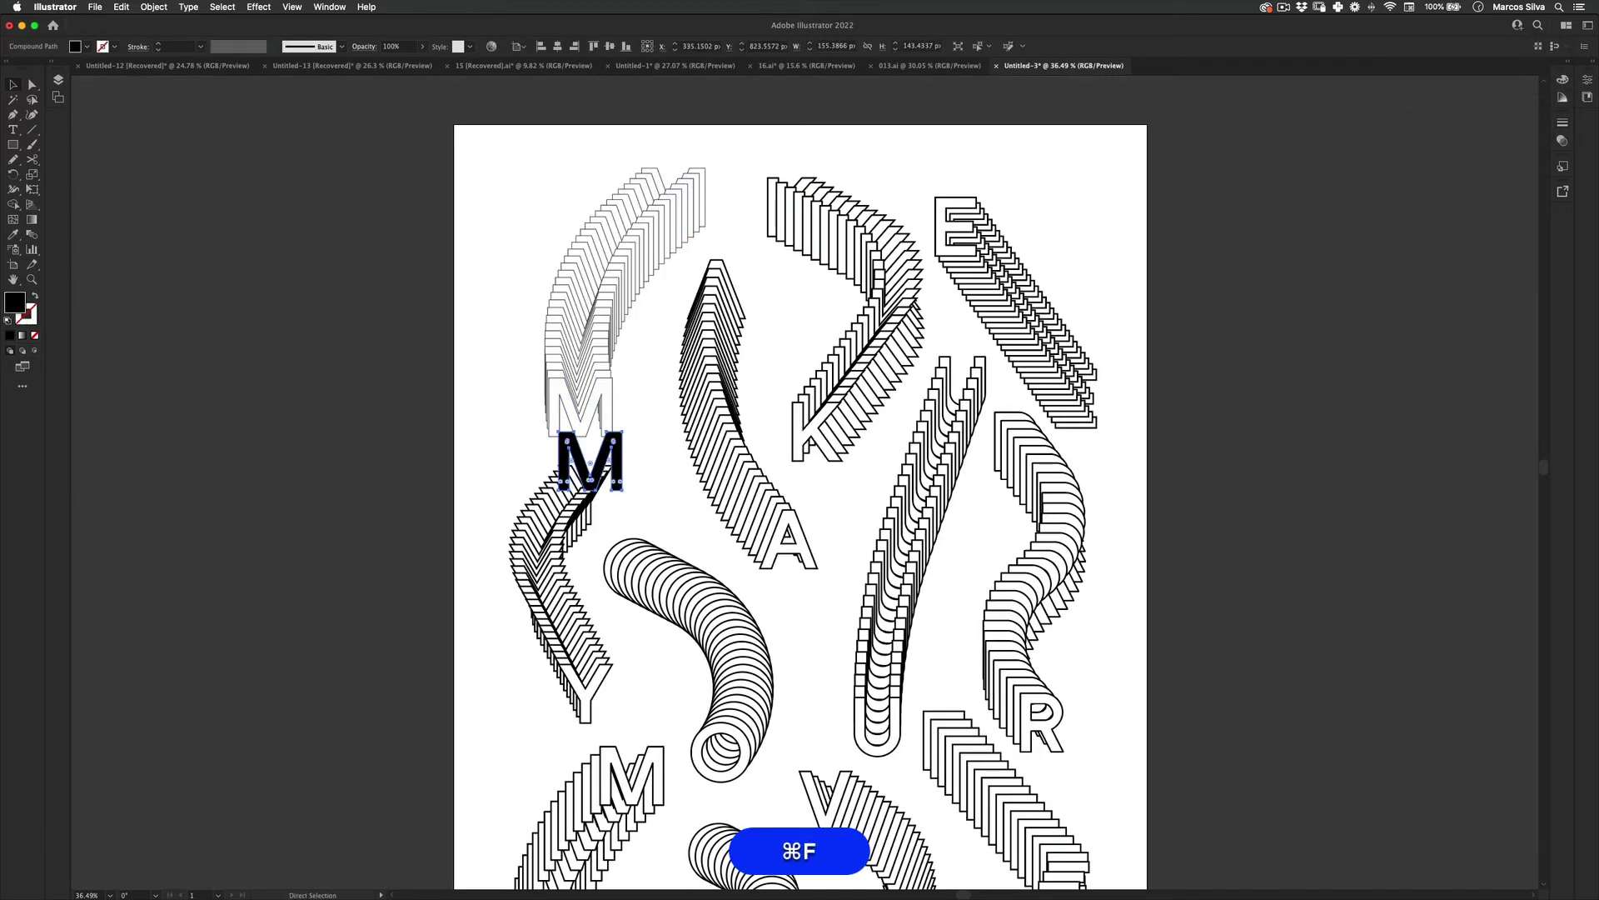
{"action": "key", "text": "super+z"}
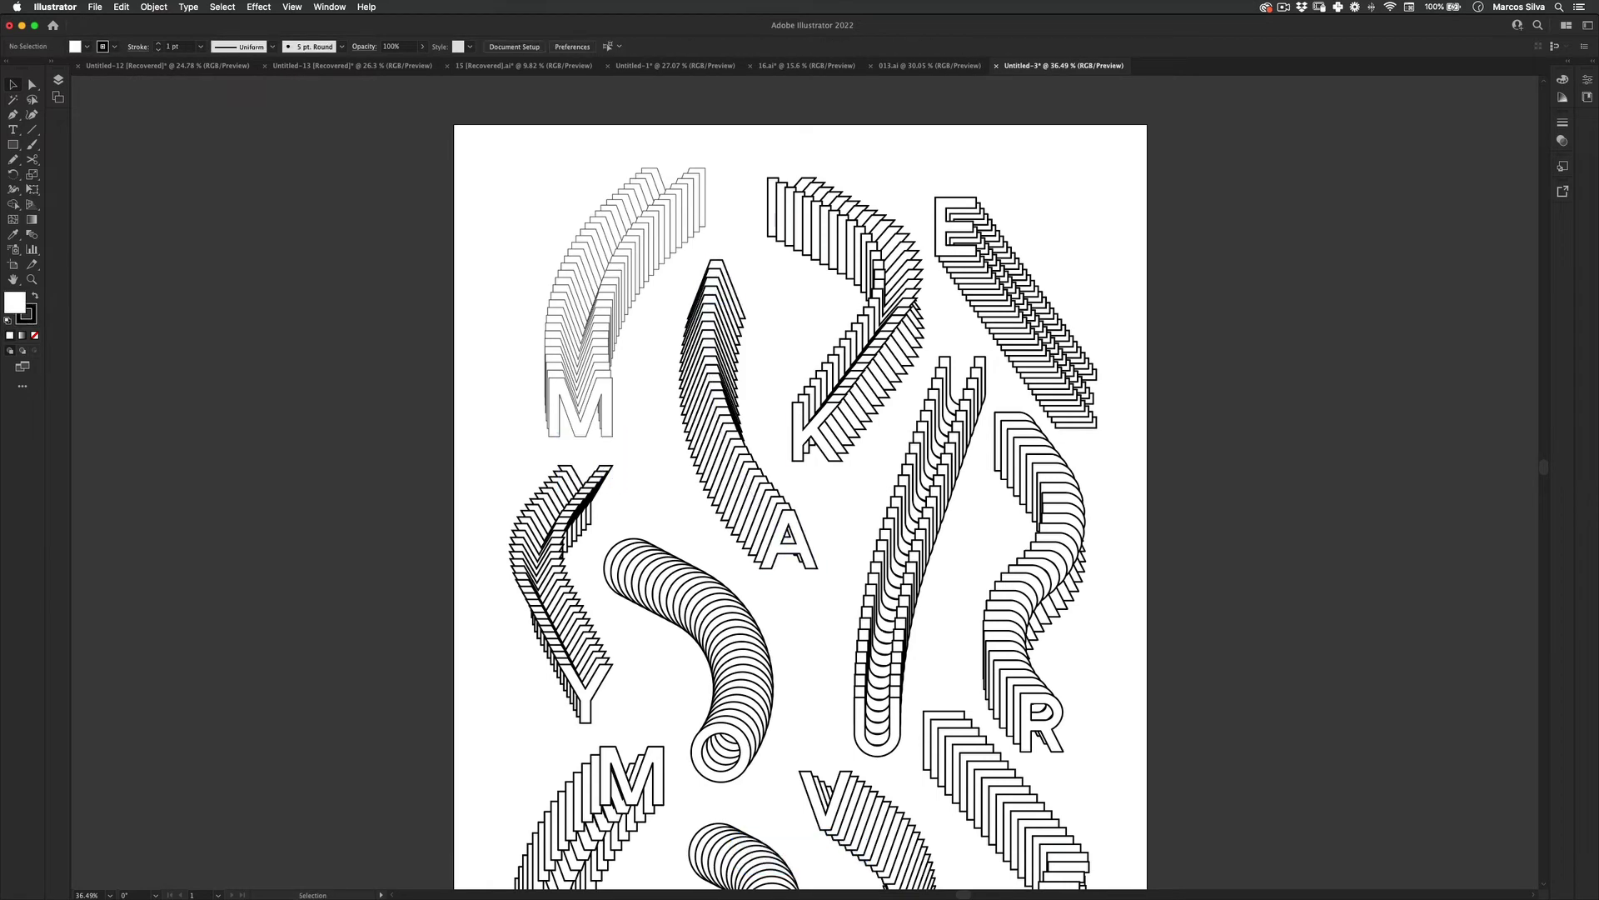
{"action": "key", "text": "super+z"}
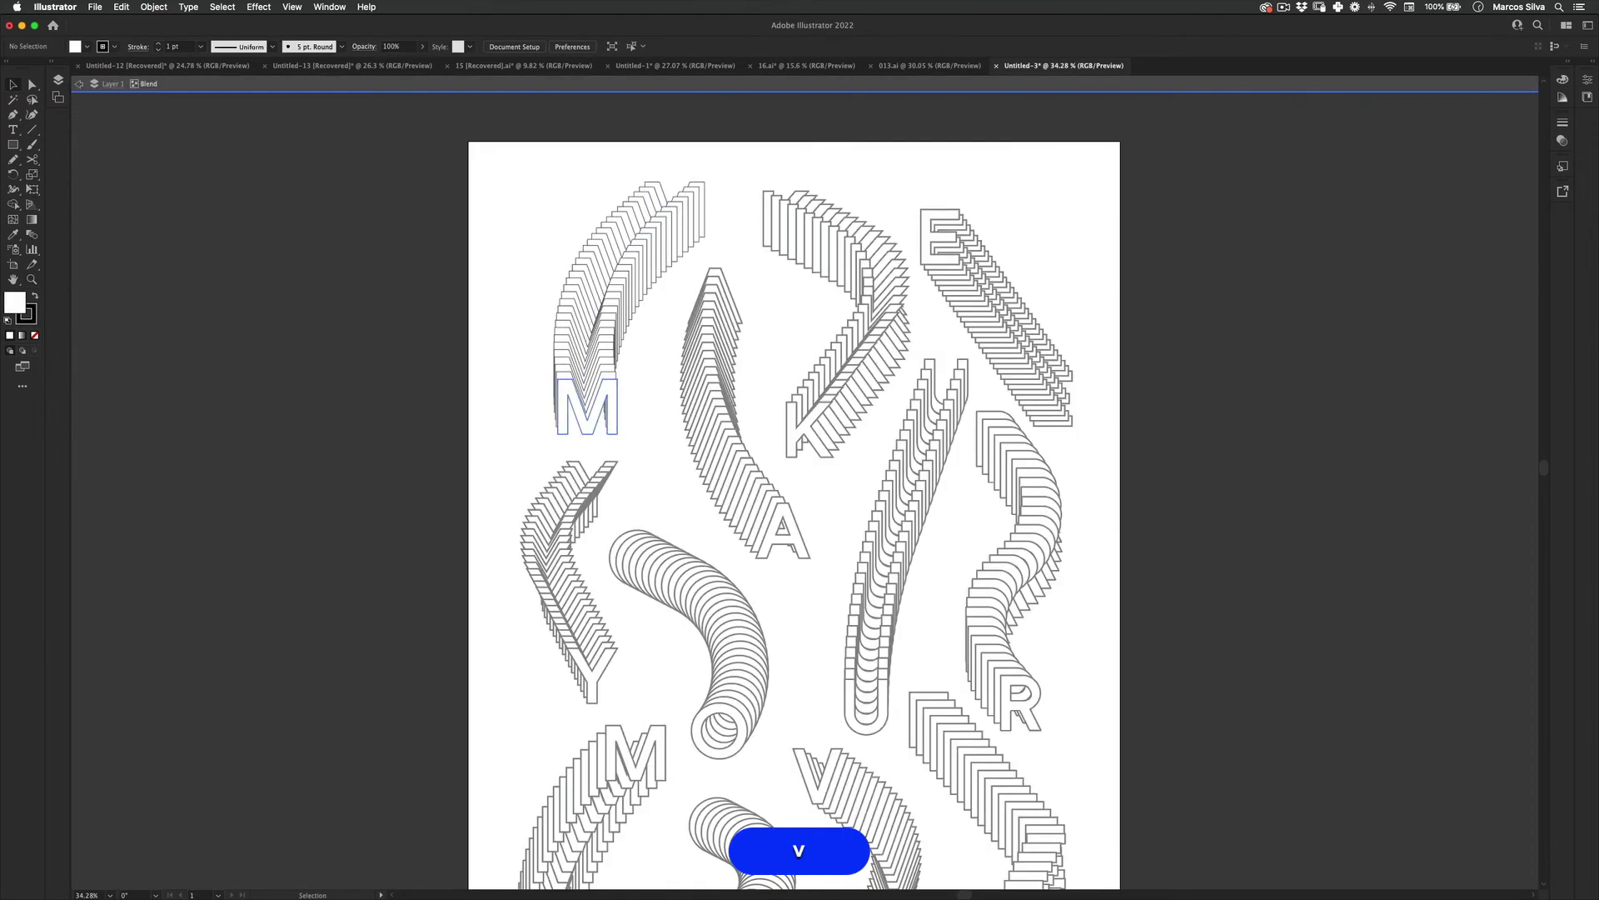
- Set the stroke weight of both Ms in the top M trail to 2 pt and leave isolation mode
{"action": "left_click_drag", "start_coordinate": [618, 379], "coordinate": [705, 181]}
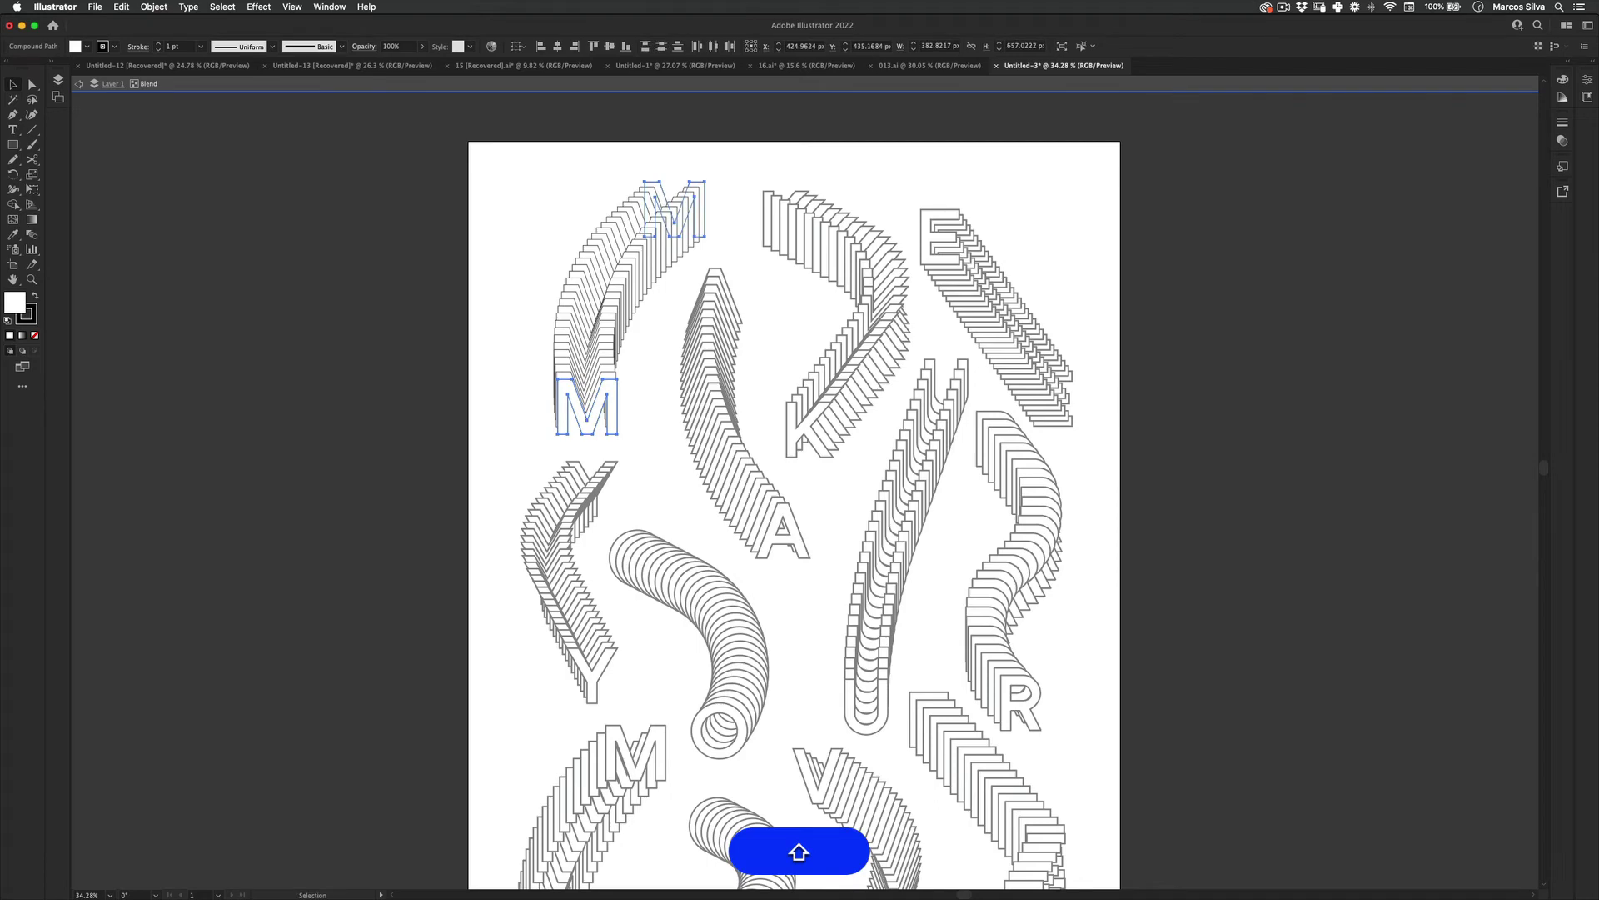
{"action": "key", "text": "super+F10"}
{"action": "type", "text": "2"}
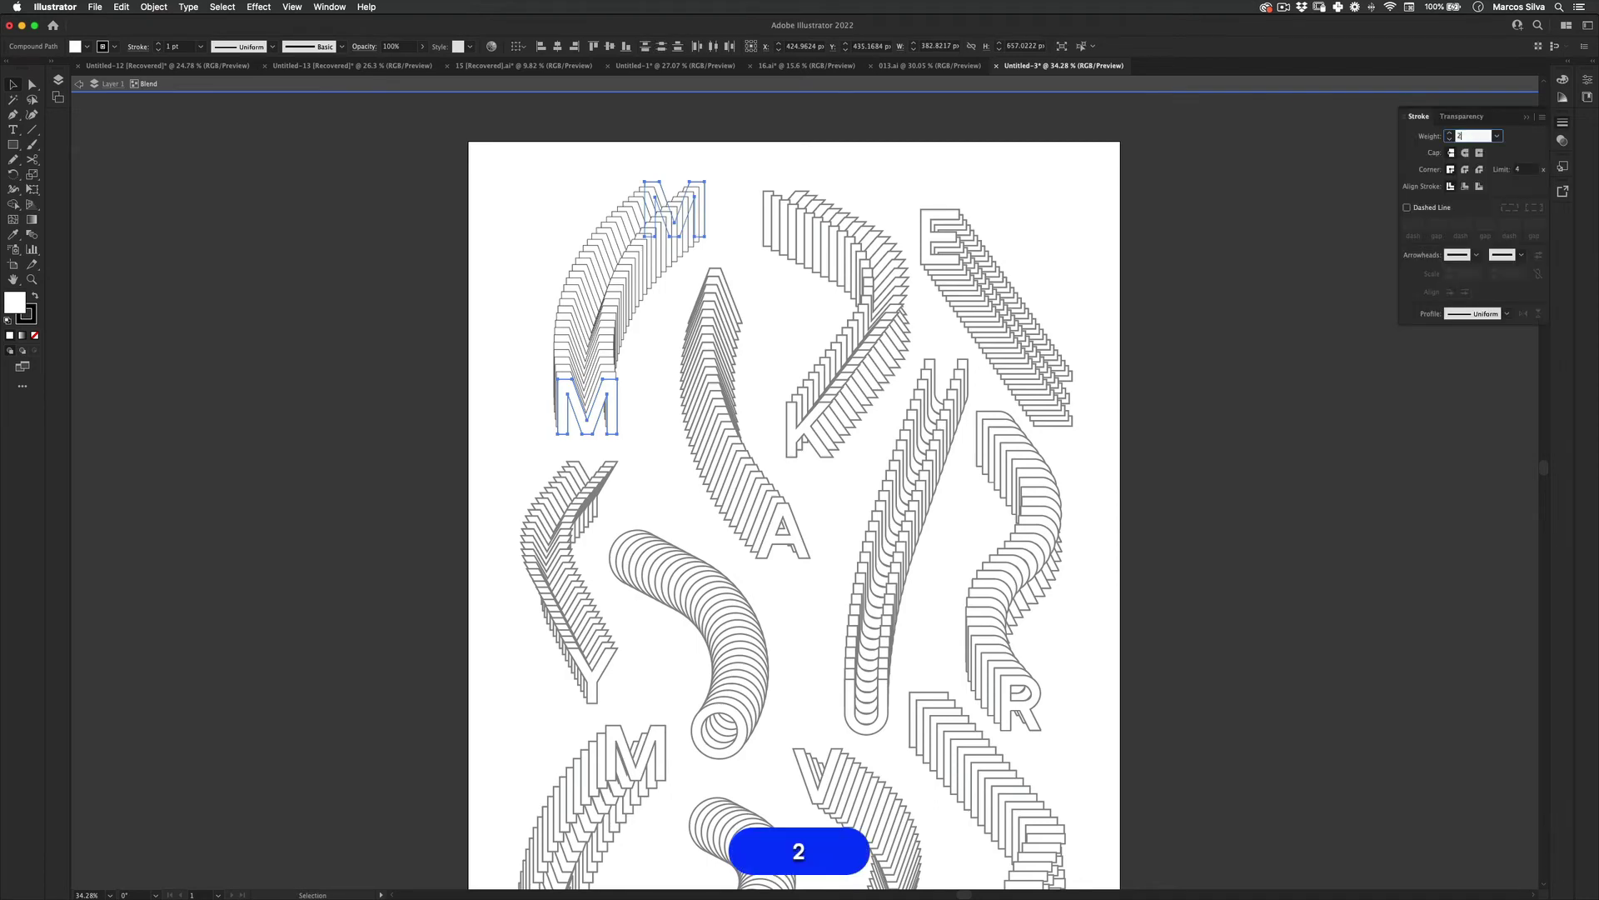
{"action": "key", "text": "Tab"}
{"action": "key", "text": "Escape"}
{"action": "key", "text": "super+f"}
{"action": "key", "text": "super+z"}
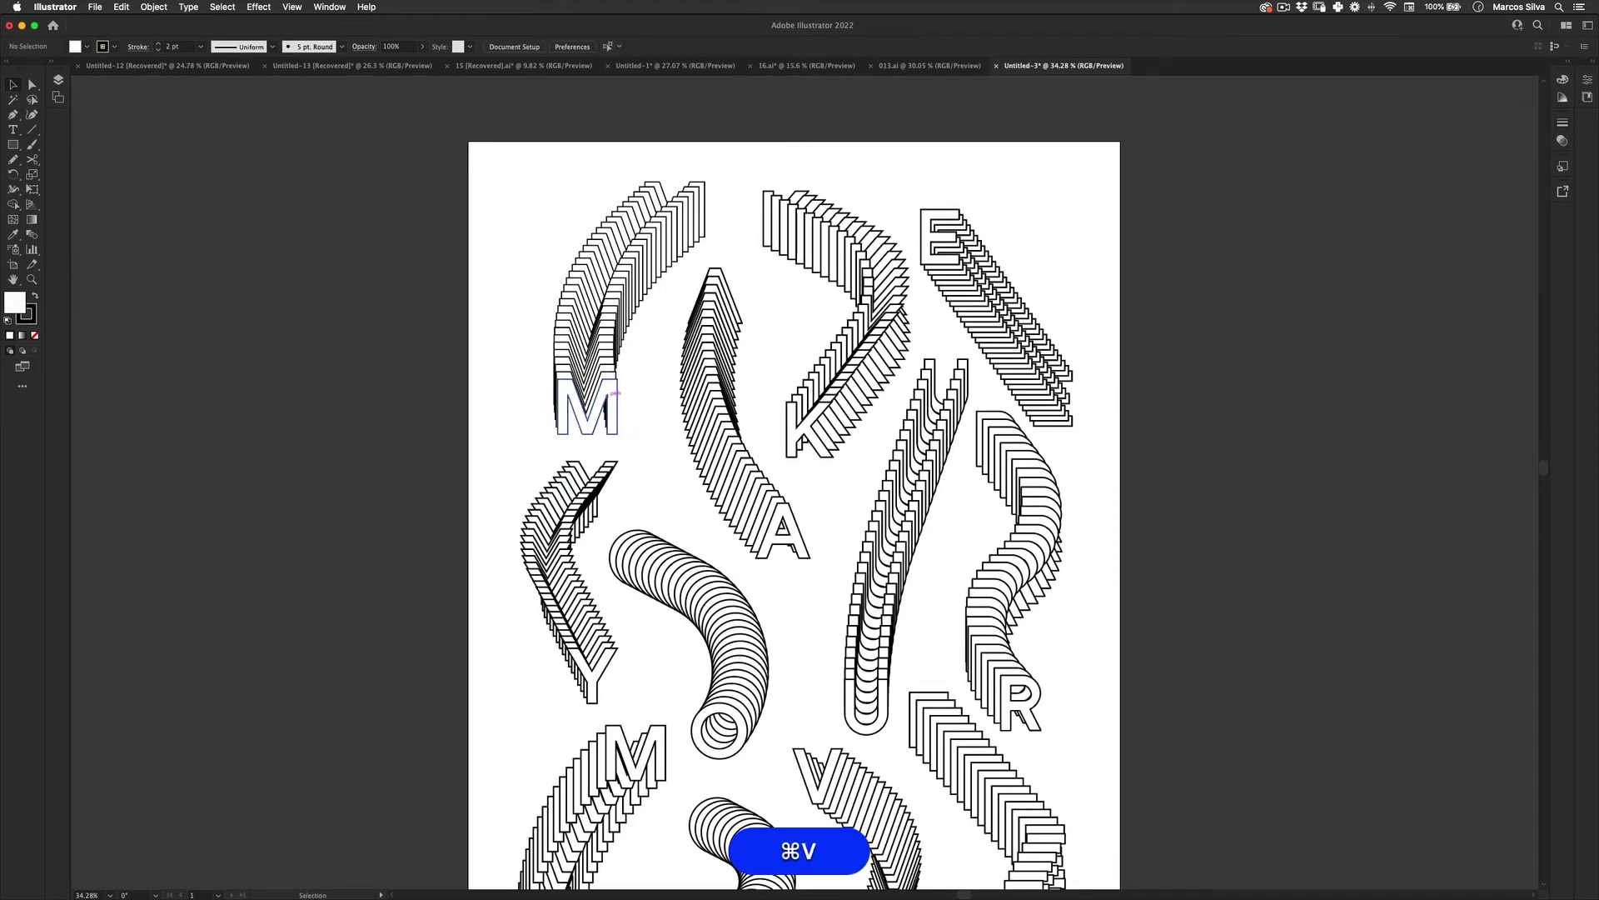
- Paste a copy of the top M trail's lower M in front, outside the blend, with fill and stroke swapped to solid black
{"action": "double_click", "coordinate": [615, 392]}
{"action": "key", "text": "Escape"}
{"action": "key", "text": "super+f"}
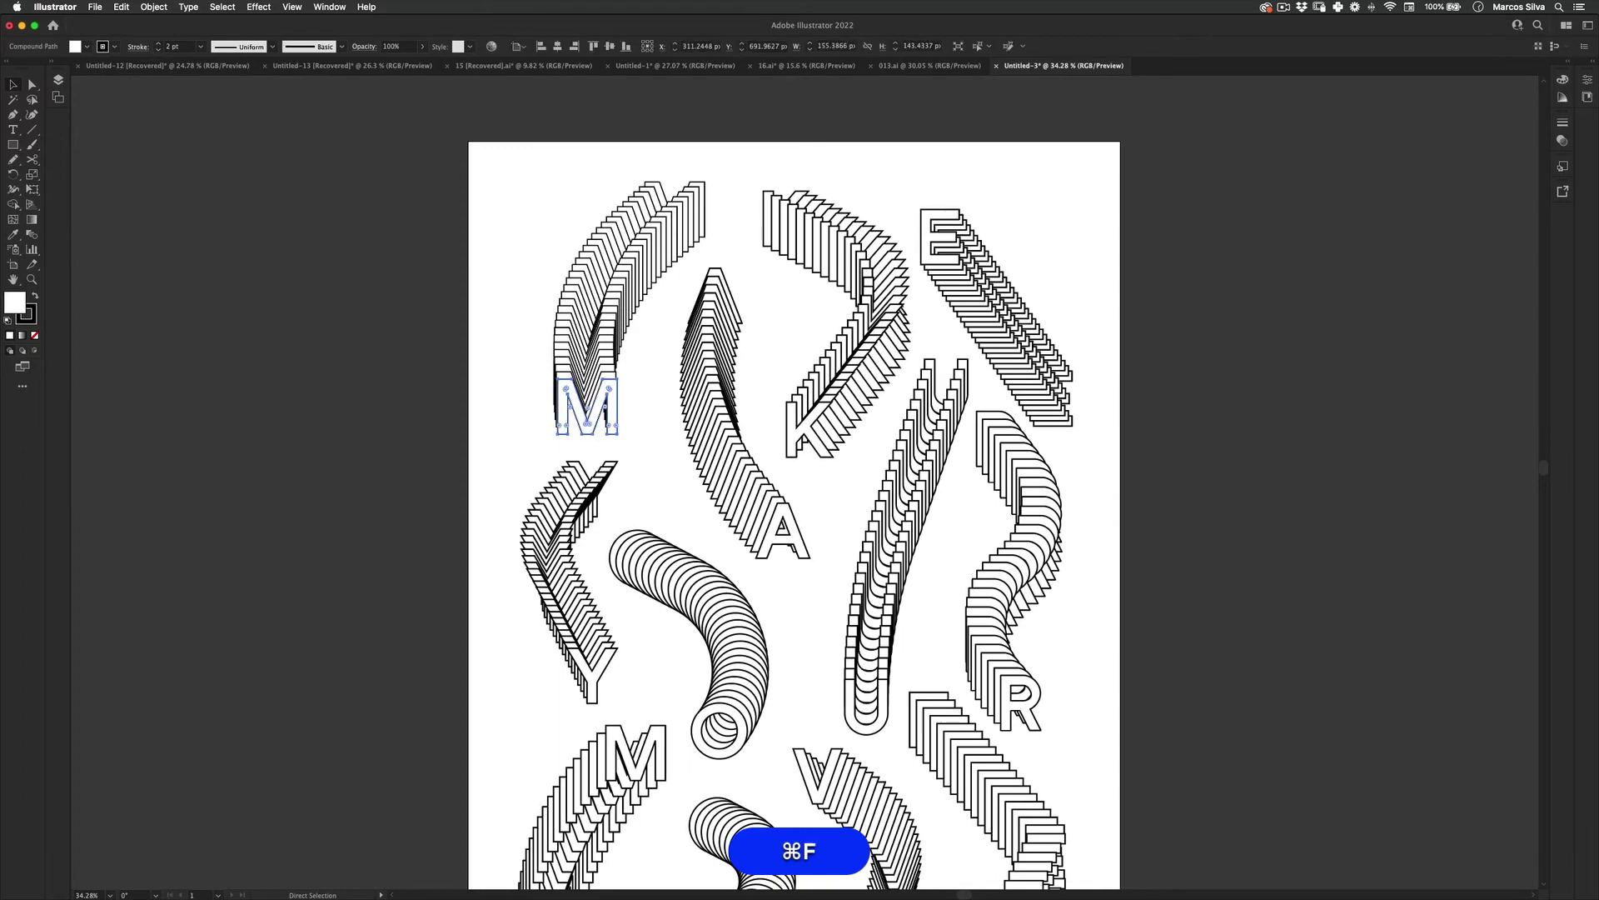
{"action": "key", "text": "x"}
{"action": "left_click_drag", "start_coordinate": [705, 305], "coordinate": [679, 304]}
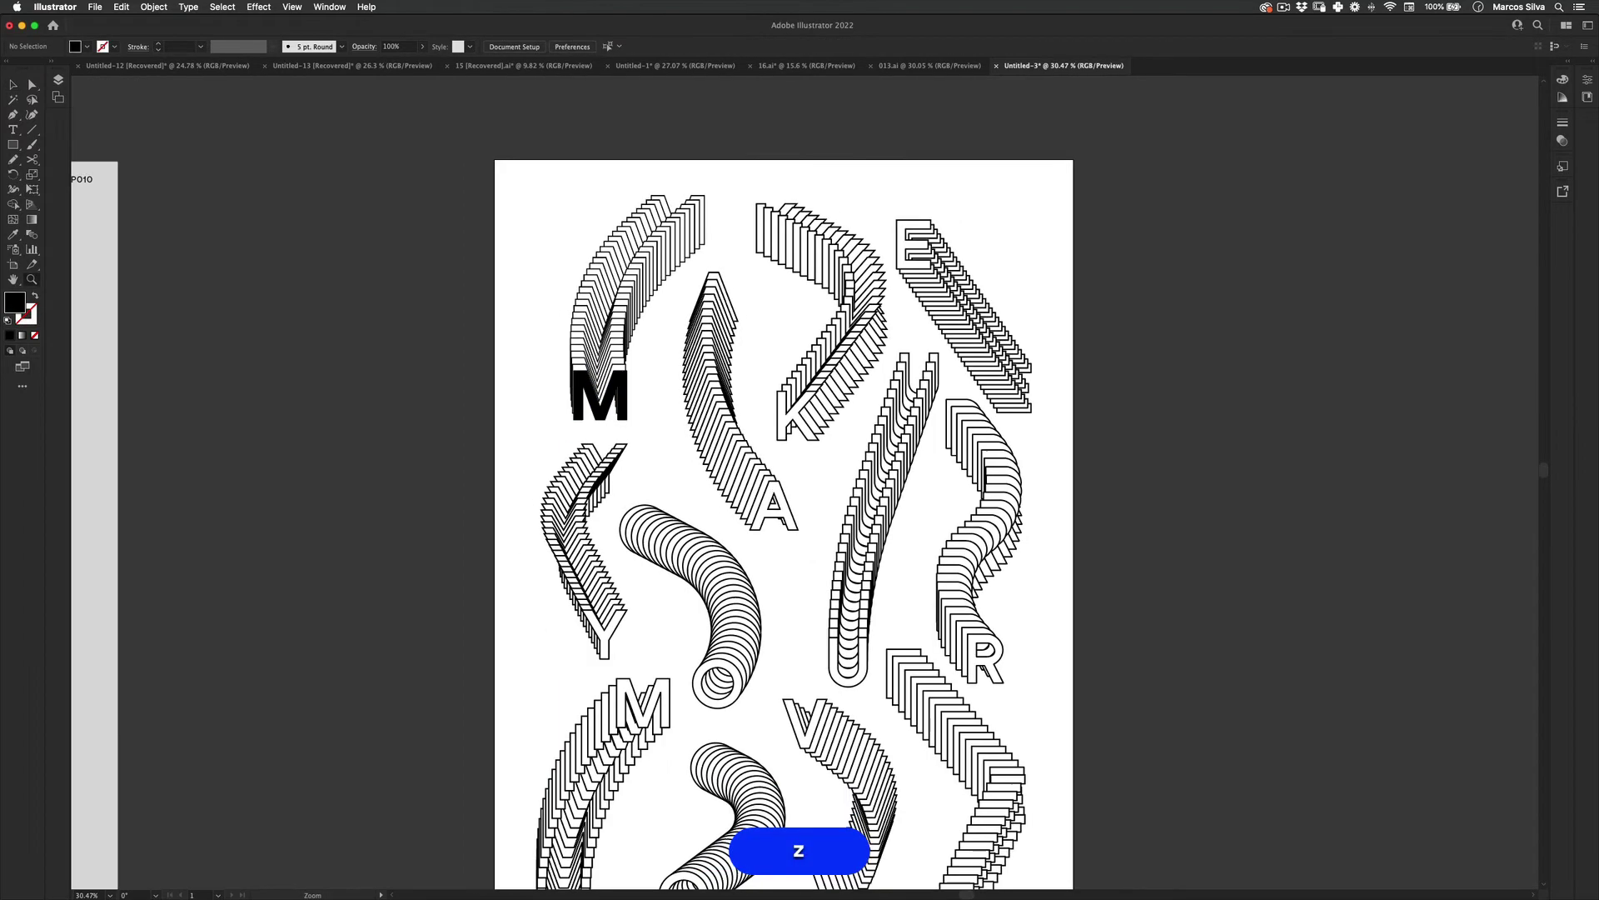
{"action": "left_click_drag", "start_coordinate": [587, 391], "coordinate": [866, 391]}
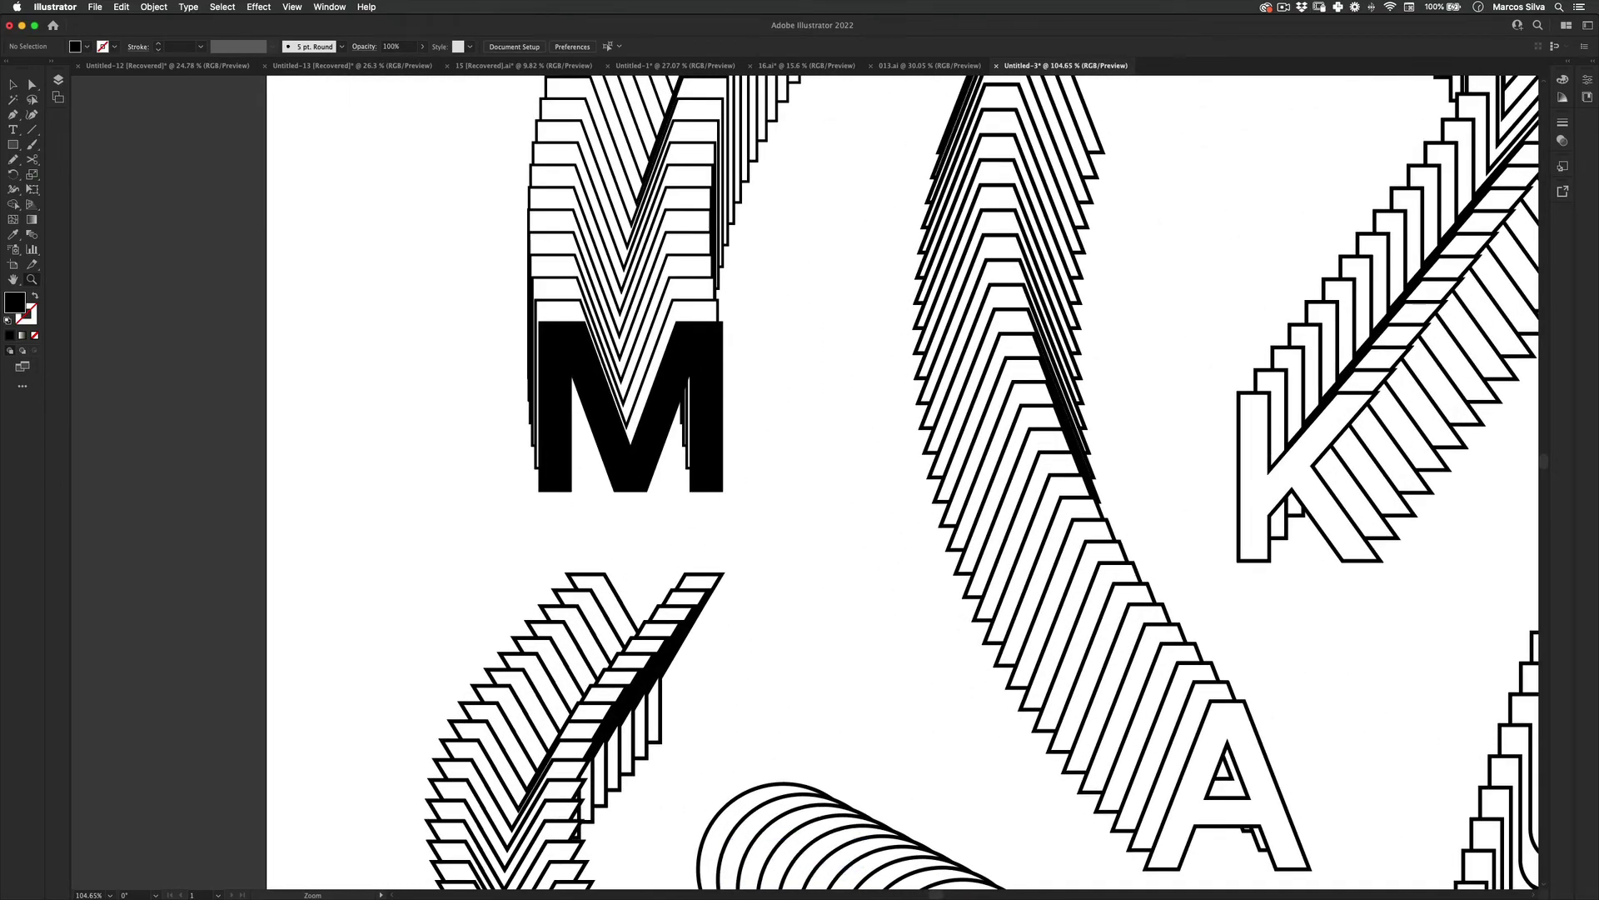
{"action": "key", "text": "z"}
{"action": "left_click_drag", "start_coordinate": [707, 300], "coordinate": [476, 300]}
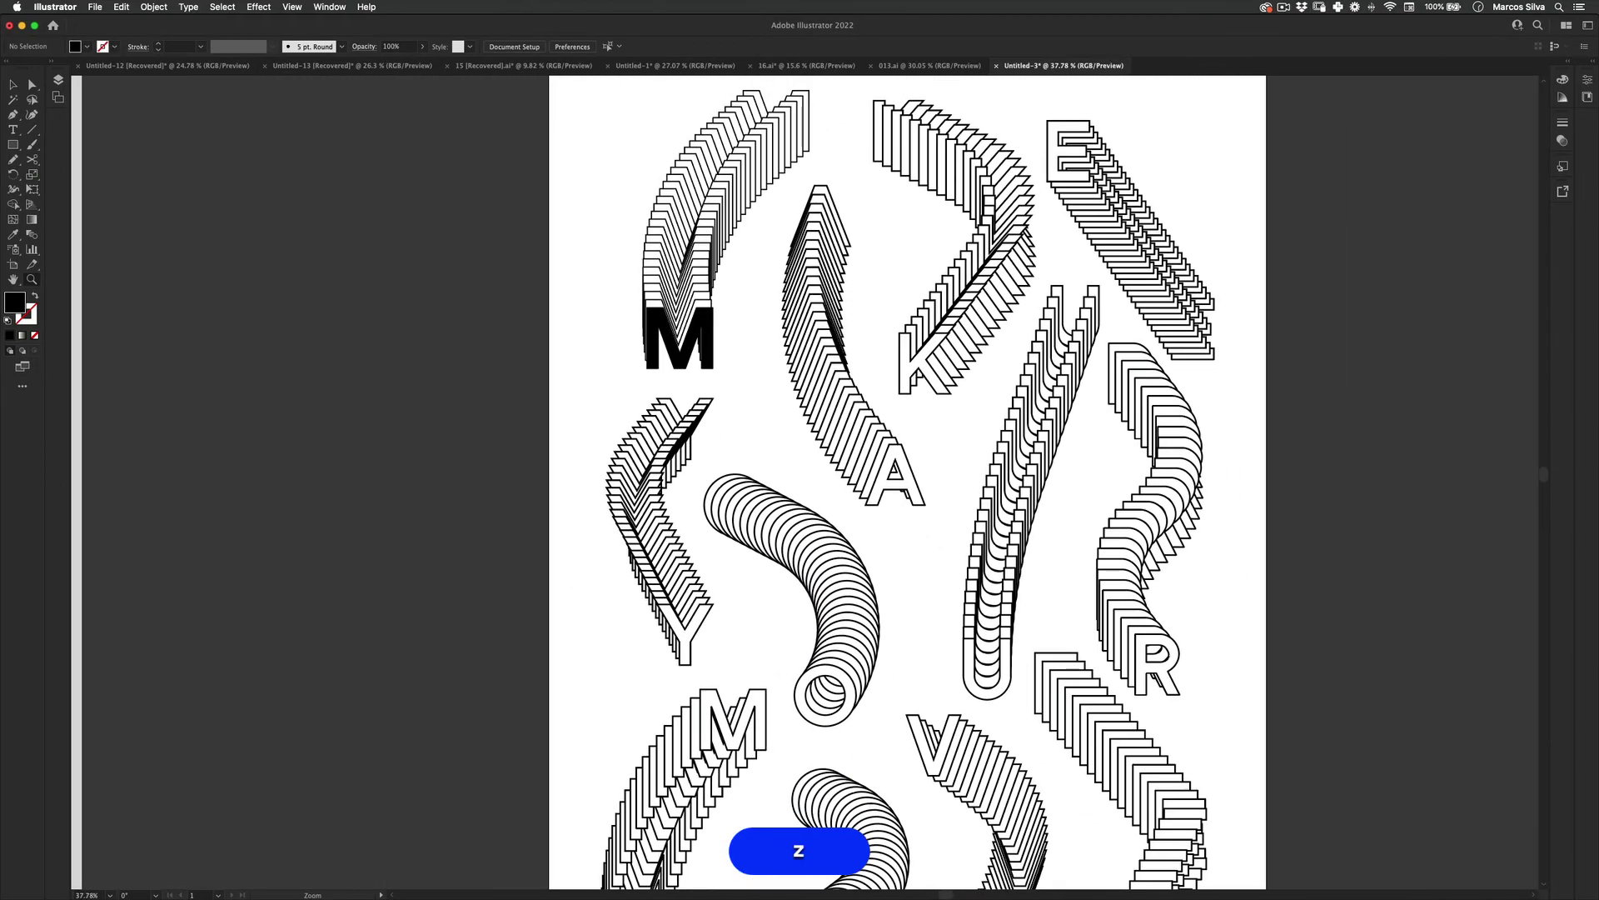
{"action": "left_click_drag", "start_coordinate": [942, 547], "coordinate": [825, 575]}
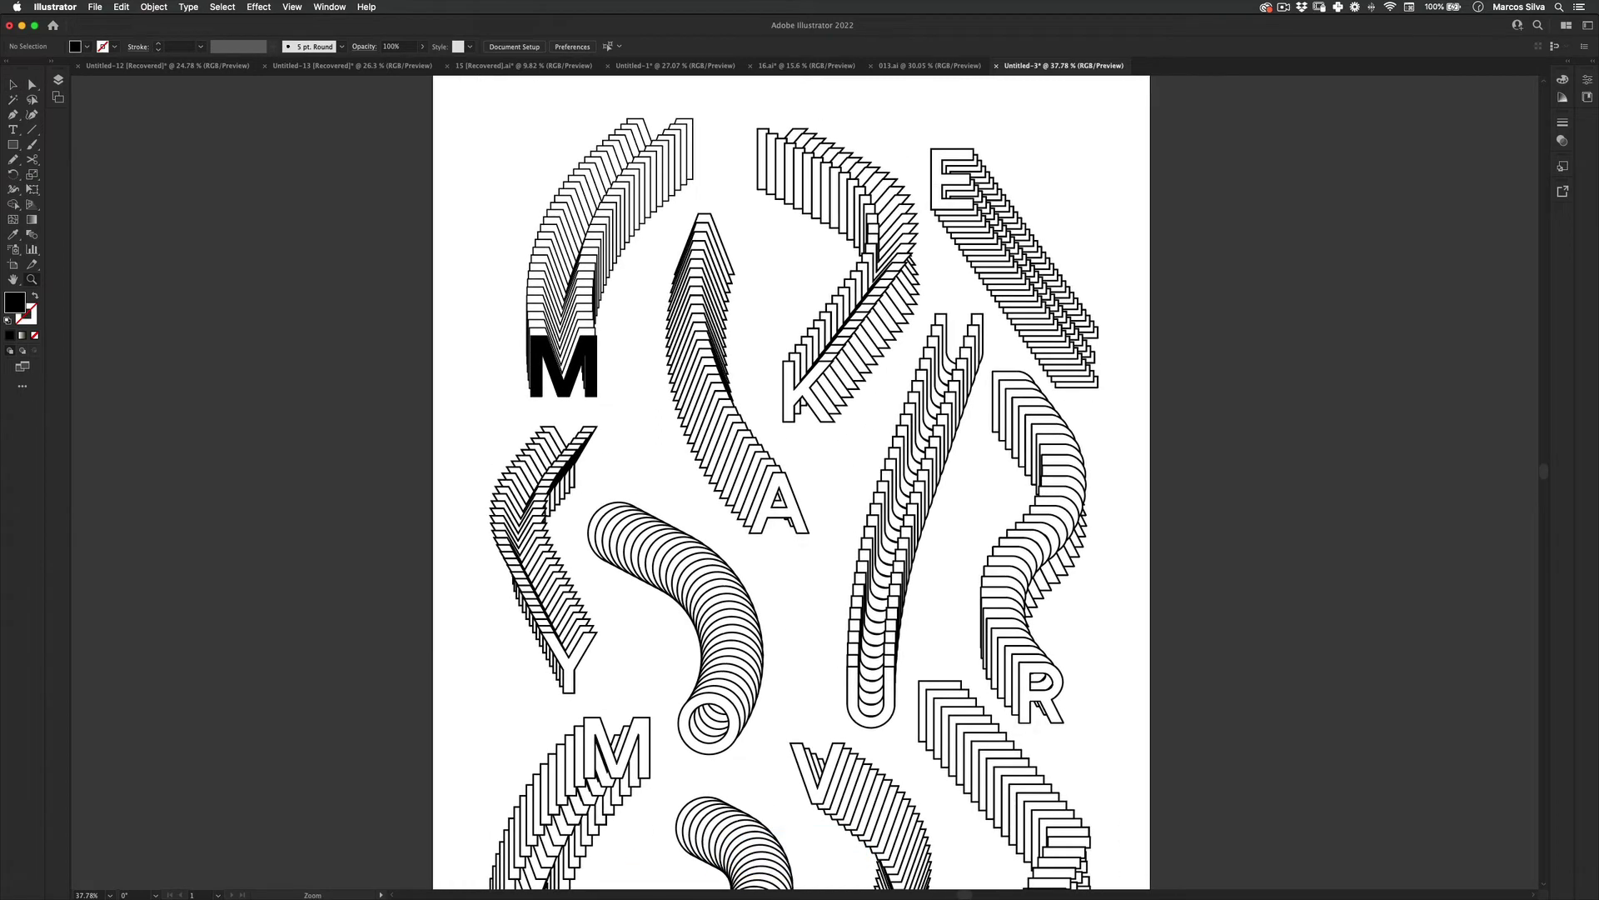
- Show the stroke options for weight, caps, corners and dashes
{"action": "key", "text": "v"}
{"action": "left_click", "coordinate": [696, 265]}
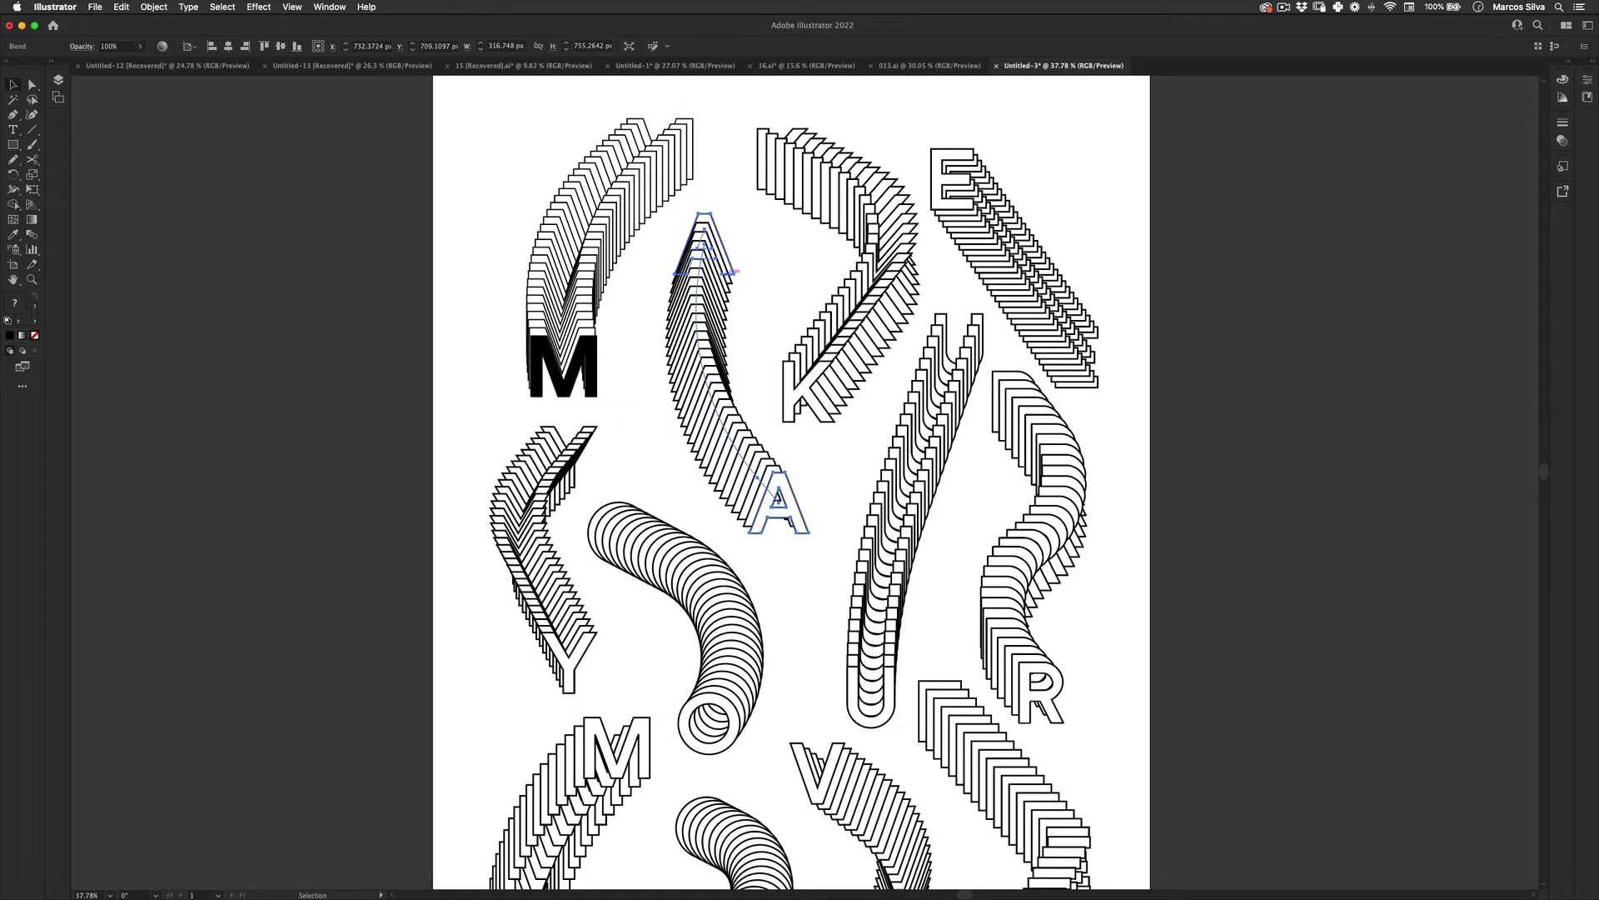
{"action": "left_click_drag", "start_coordinate": [777, 493], "coordinate": [712, 394]}
{"action": "key", "text": "z"}
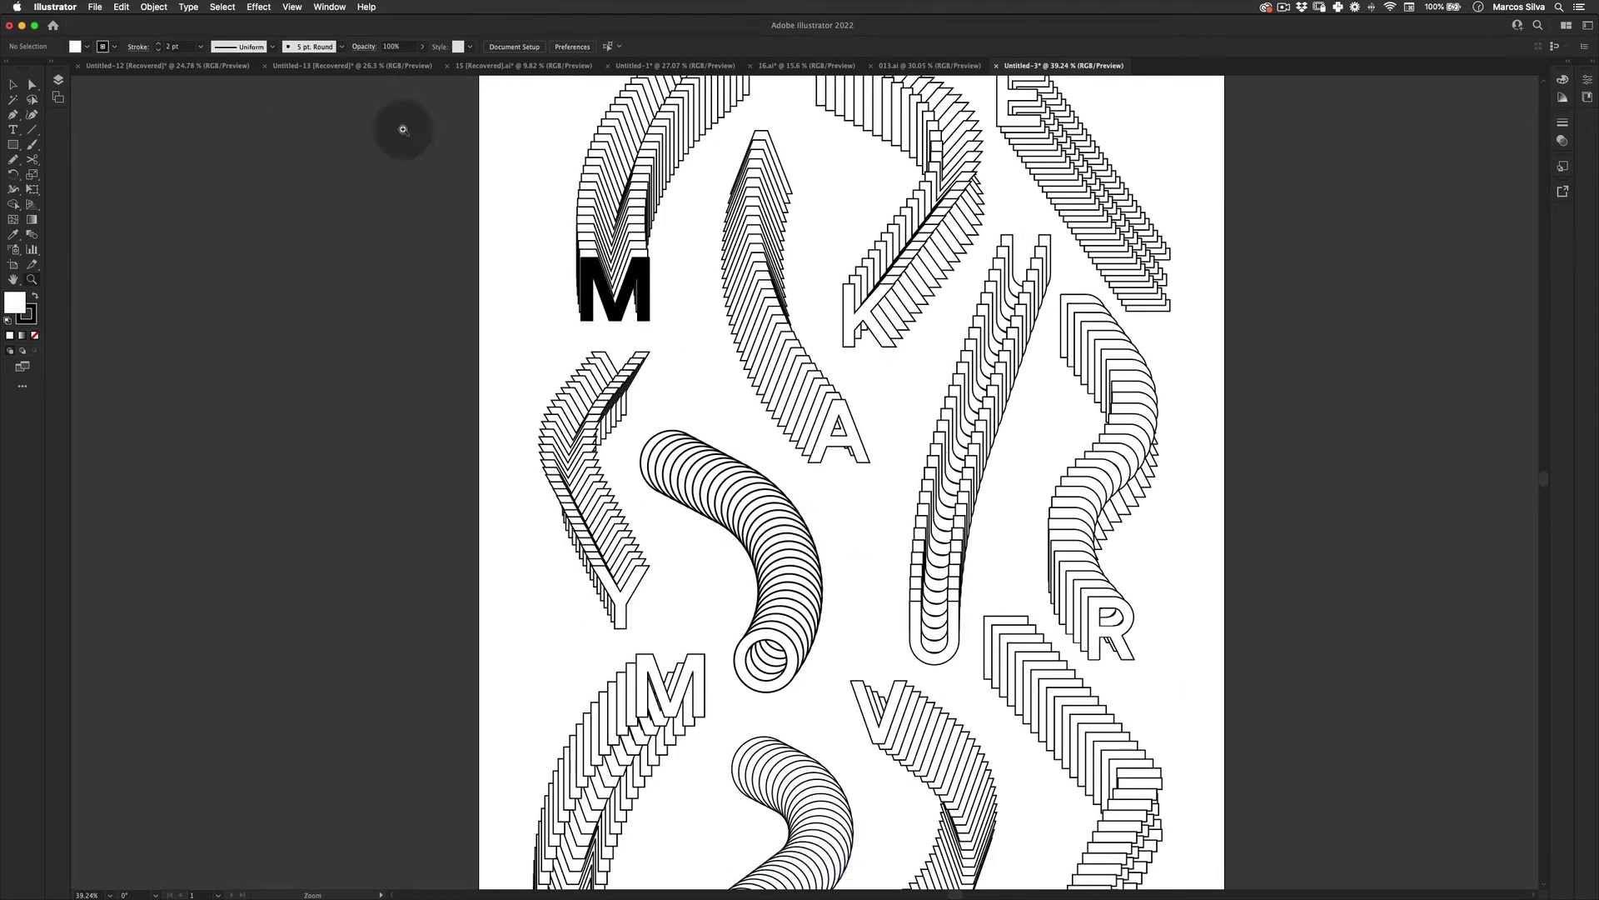
{"action": "left_click", "coordinate": [329, 6]}
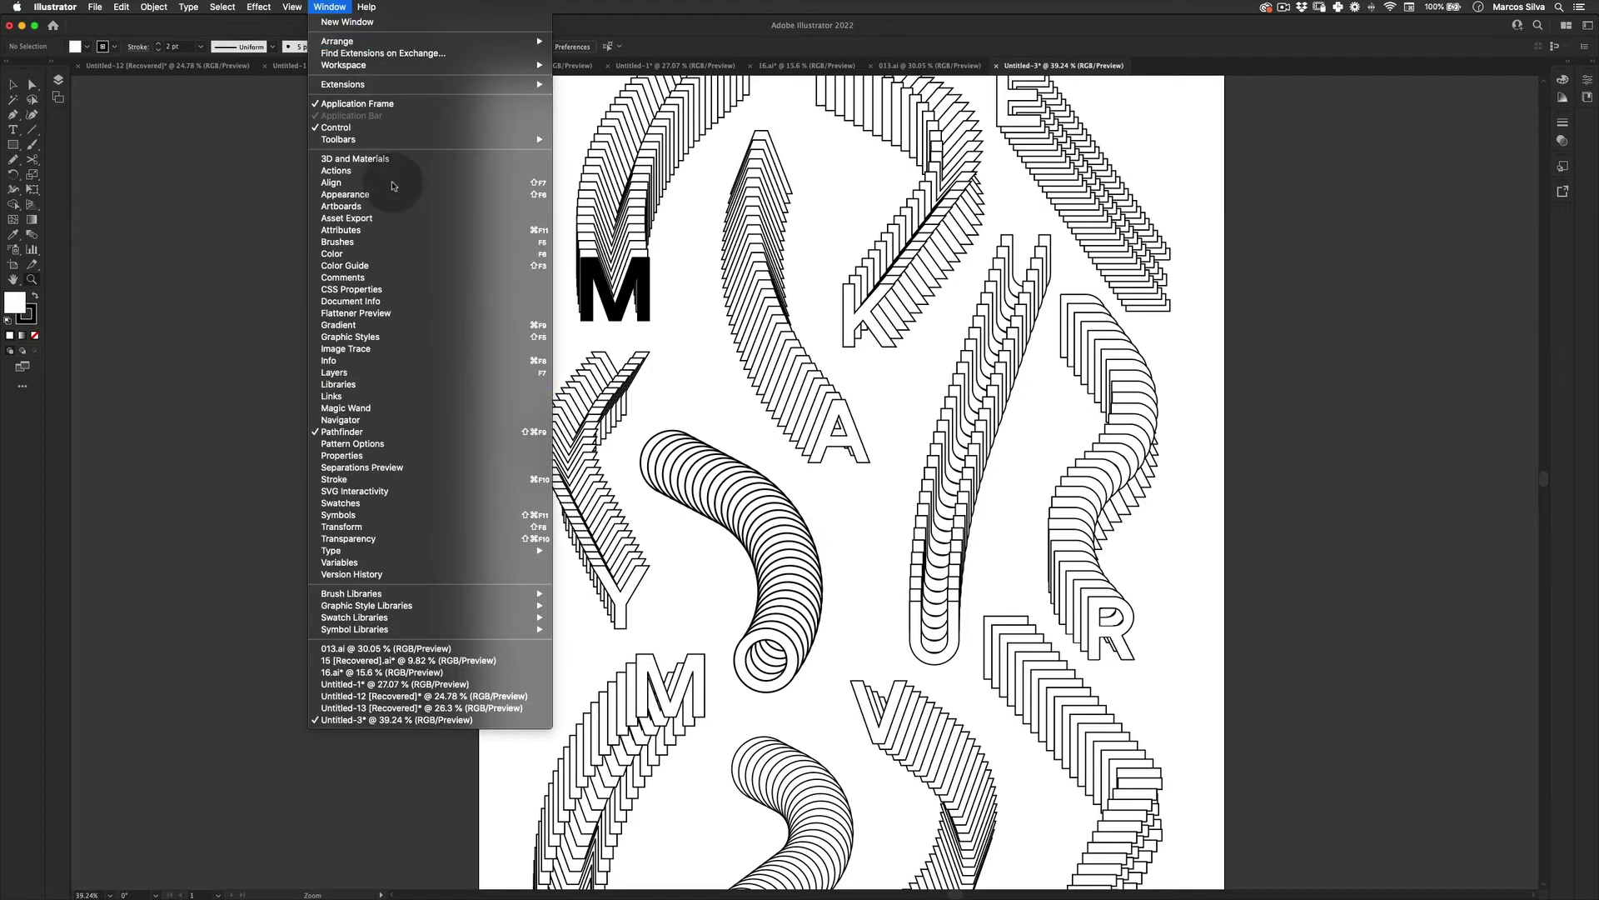
{"action": "left_click", "coordinate": [335, 480]}
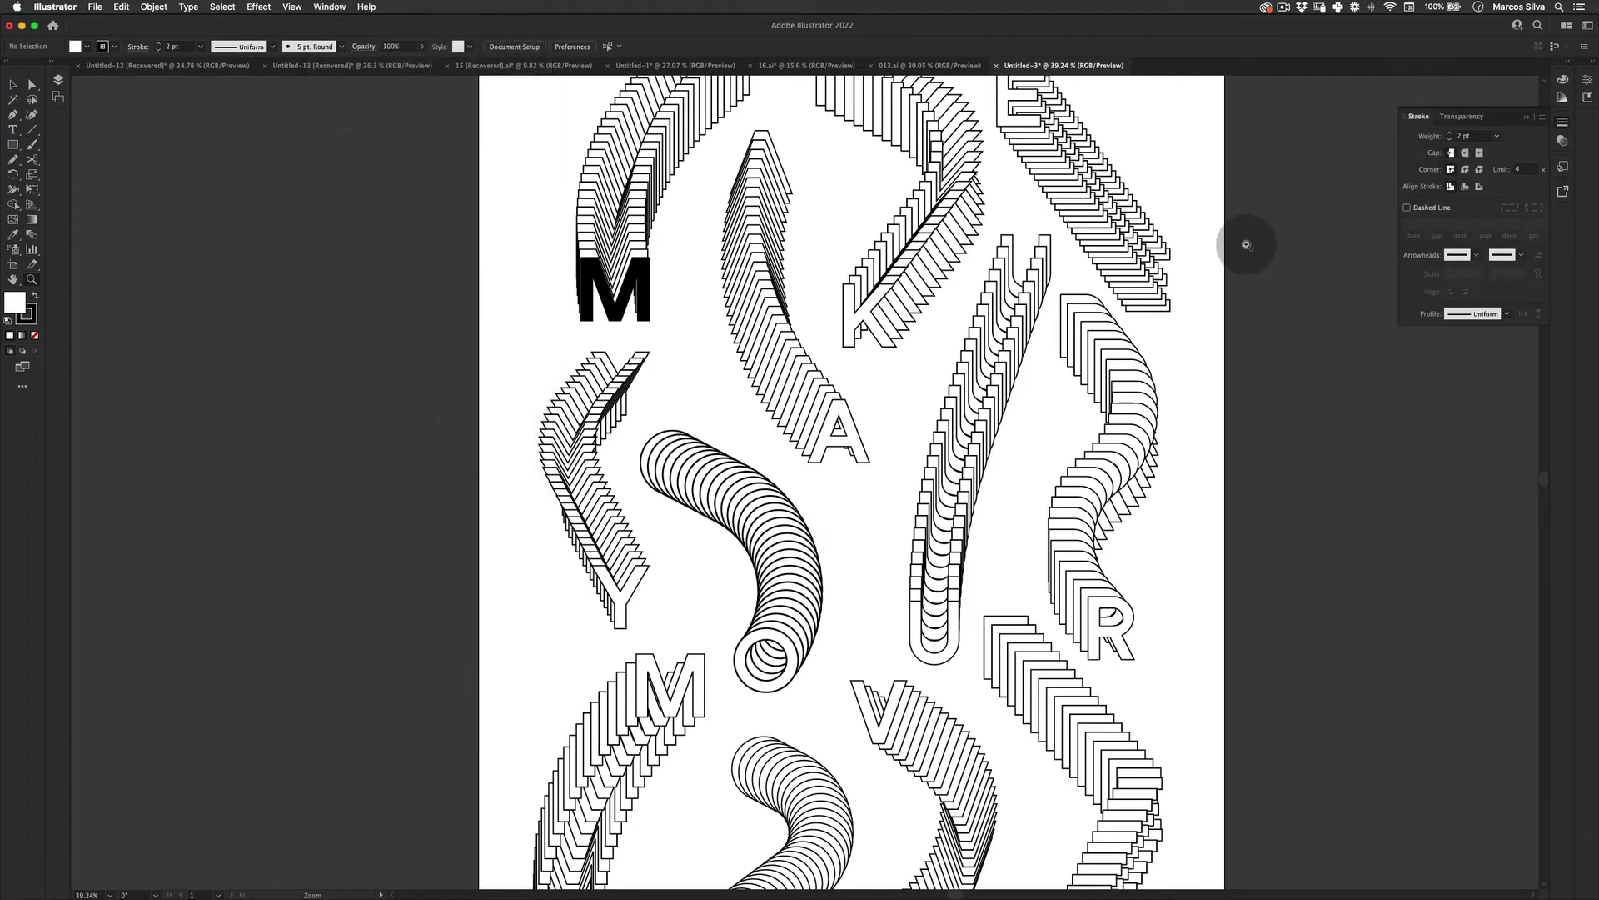
{"action": "key", "text": "v"}
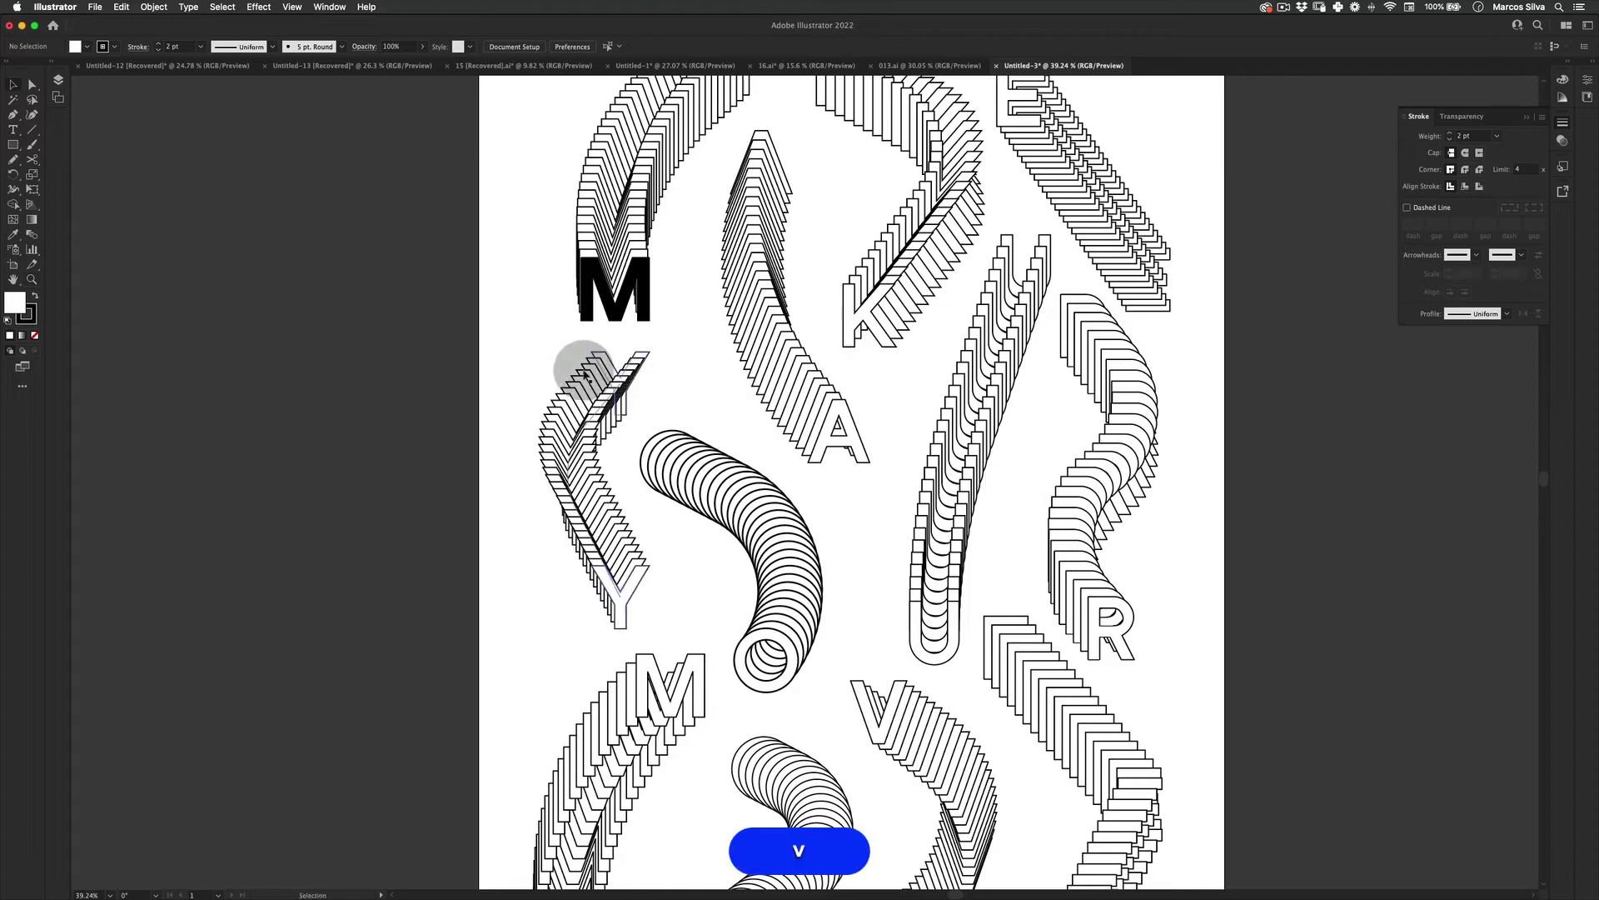
- Paste a copy of the A trail's lower A in front, outside the blend, and swap its fill and stroke to make it solid black
{"action": "key", "text": "space"}
{"action": "left_click_drag", "start_coordinate": [442, 434], "coordinate": [388, 414]}
{"action": "key", "text": "v"}
{"action": "key", "text": "space"}
{"action": "left_click_drag", "start_coordinate": [769, 396], "coordinate": [780, 355]}
{"action": "key", "text": "z"}
{"action": "key", "text": "v"}
{"action": "double_click", "coordinate": [760, 365]}
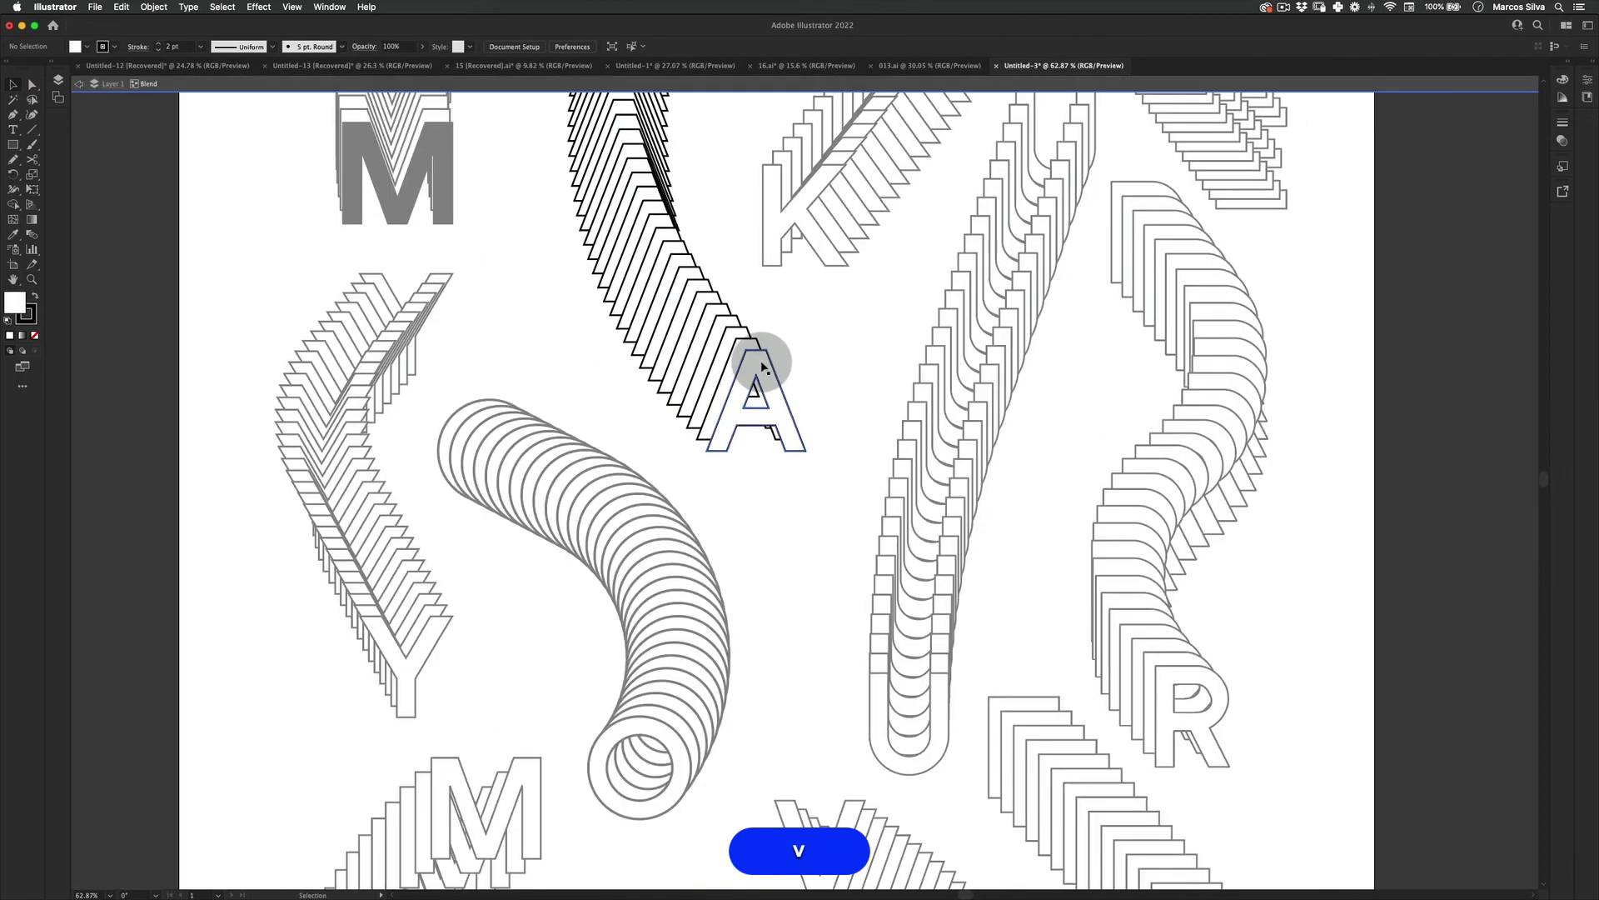
{"action": "double_click", "coordinate": [803, 342]}
{"action": "key", "text": "super+f"}
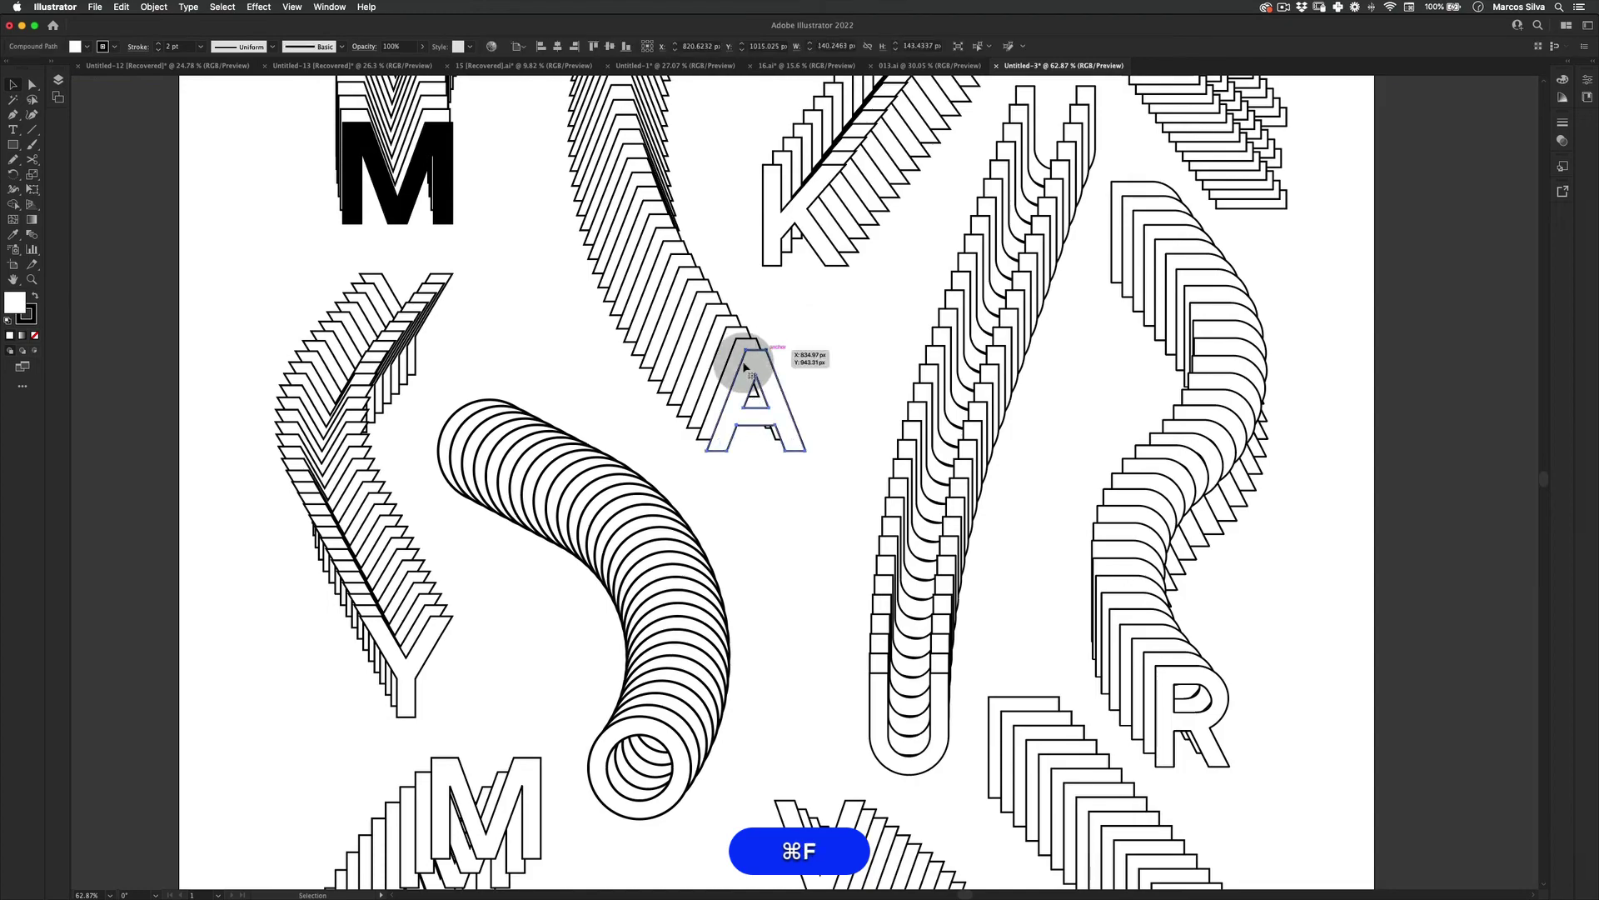
{"action": "left_click", "coordinate": [35, 297]}
- Copy the K trail's lower K out of its blend, paste it in front and swap fill and stroke for solid black
{"action": "scroll", "coordinate": [807, 364], "scroll_direction": "down", "scroll_amount": 5}
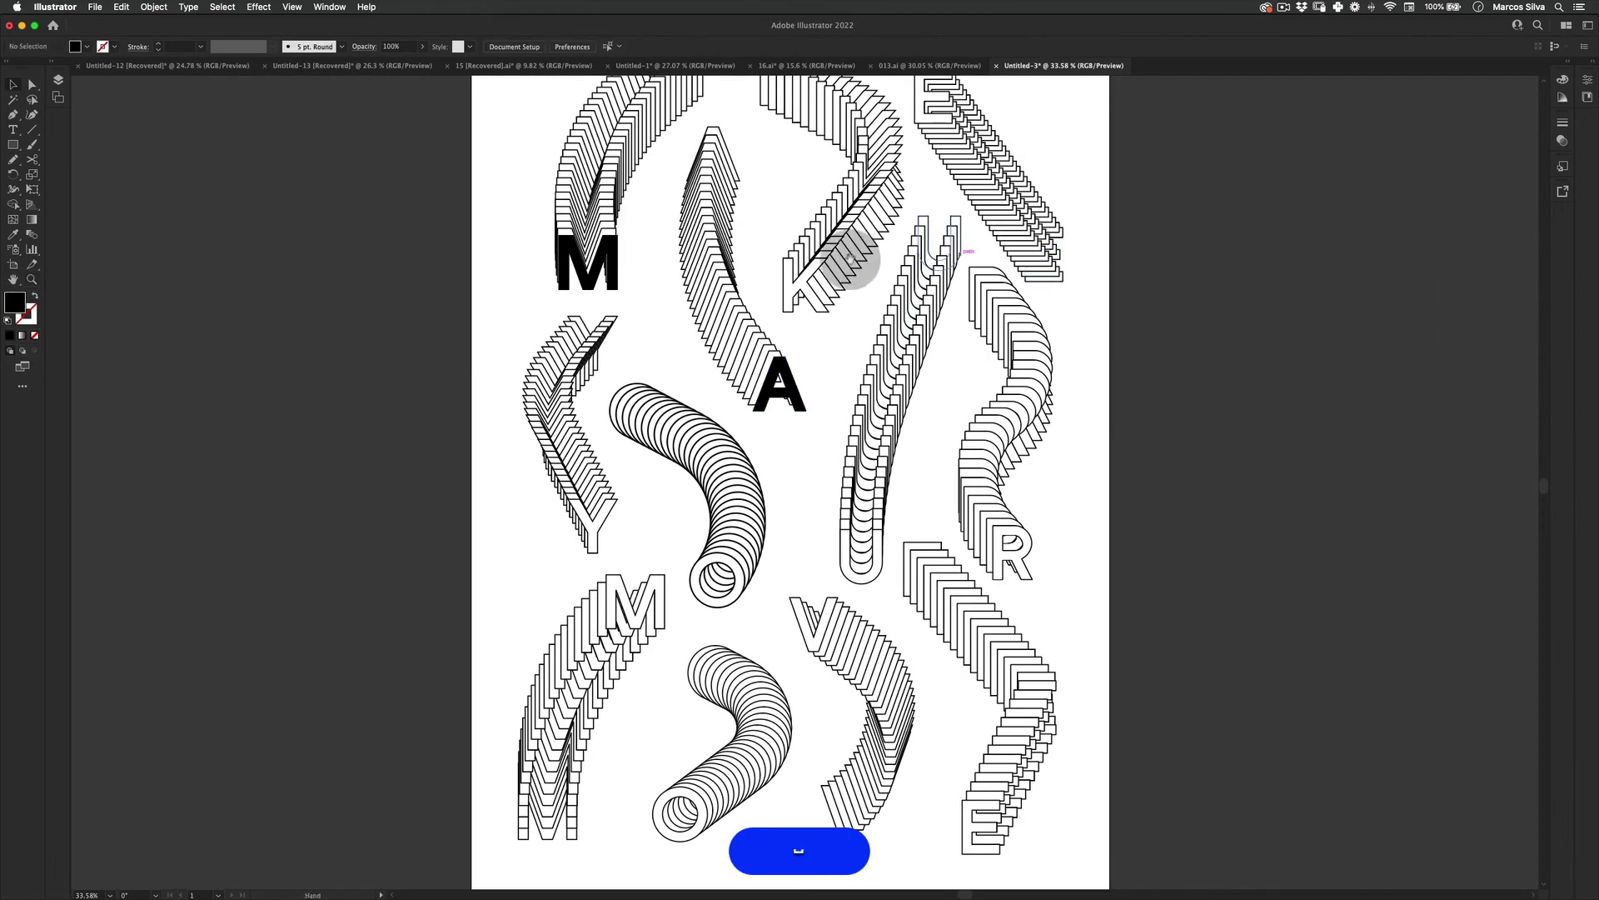
{"action": "left_click_drag", "start_coordinate": [850, 257], "coordinate": [859, 284]}
{"action": "double_click", "coordinate": [809, 310]}
{"action": "key", "text": "super+c"}
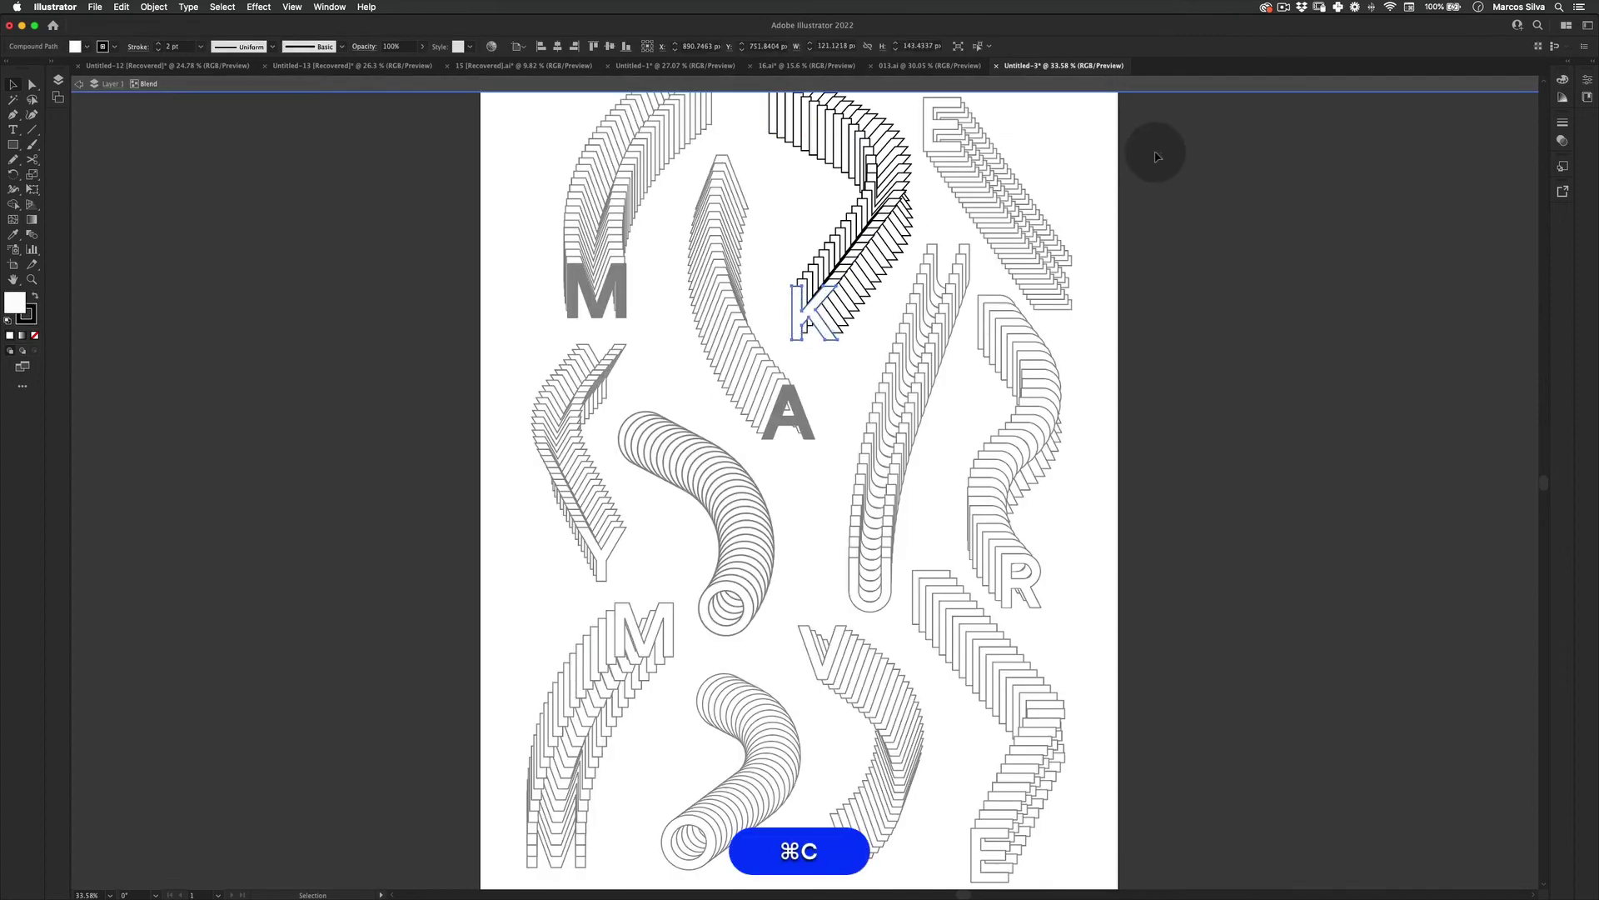
{"action": "double_click", "coordinate": [1155, 156]}
{"action": "key", "text": "super+f"}
{"action": "key", "text": "x"}
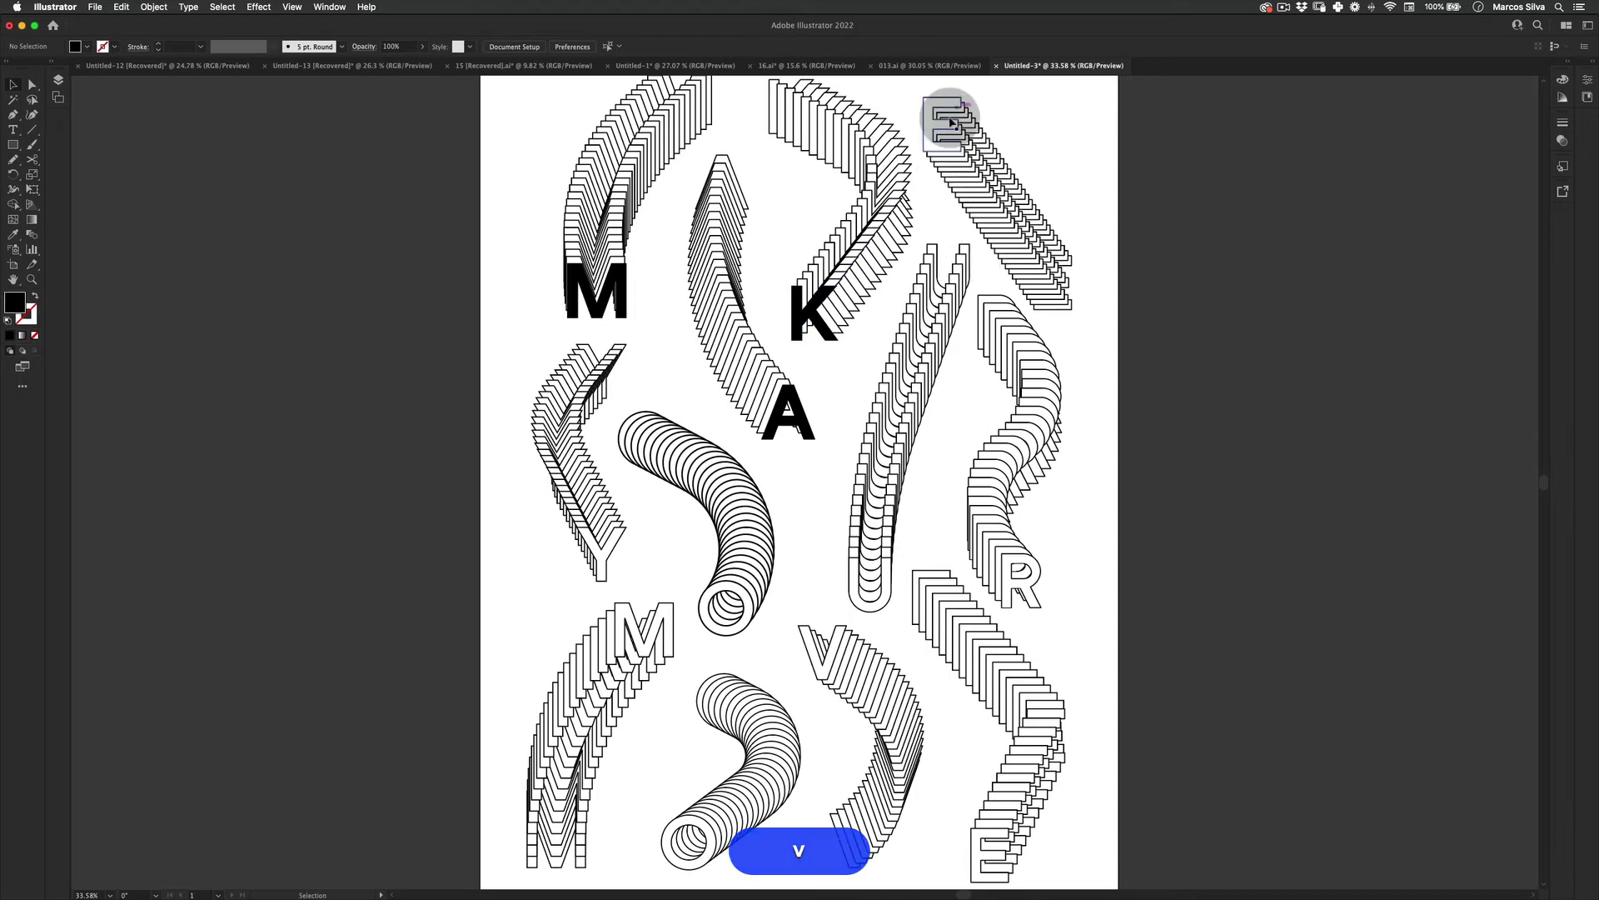
- Copy the upper E of the top E trail out of its blend, paste it in front and swap fill and stroke for solid black
{"action": "left_click_drag", "start_coordinate": [928, 131], "coordinate": [935, 148]}
{"action": "double_click", "coordinate": [935, 149]}
{"action": "left_click", "coordinate": [936, 145]}
{"action": "key", "text": "super+c"}
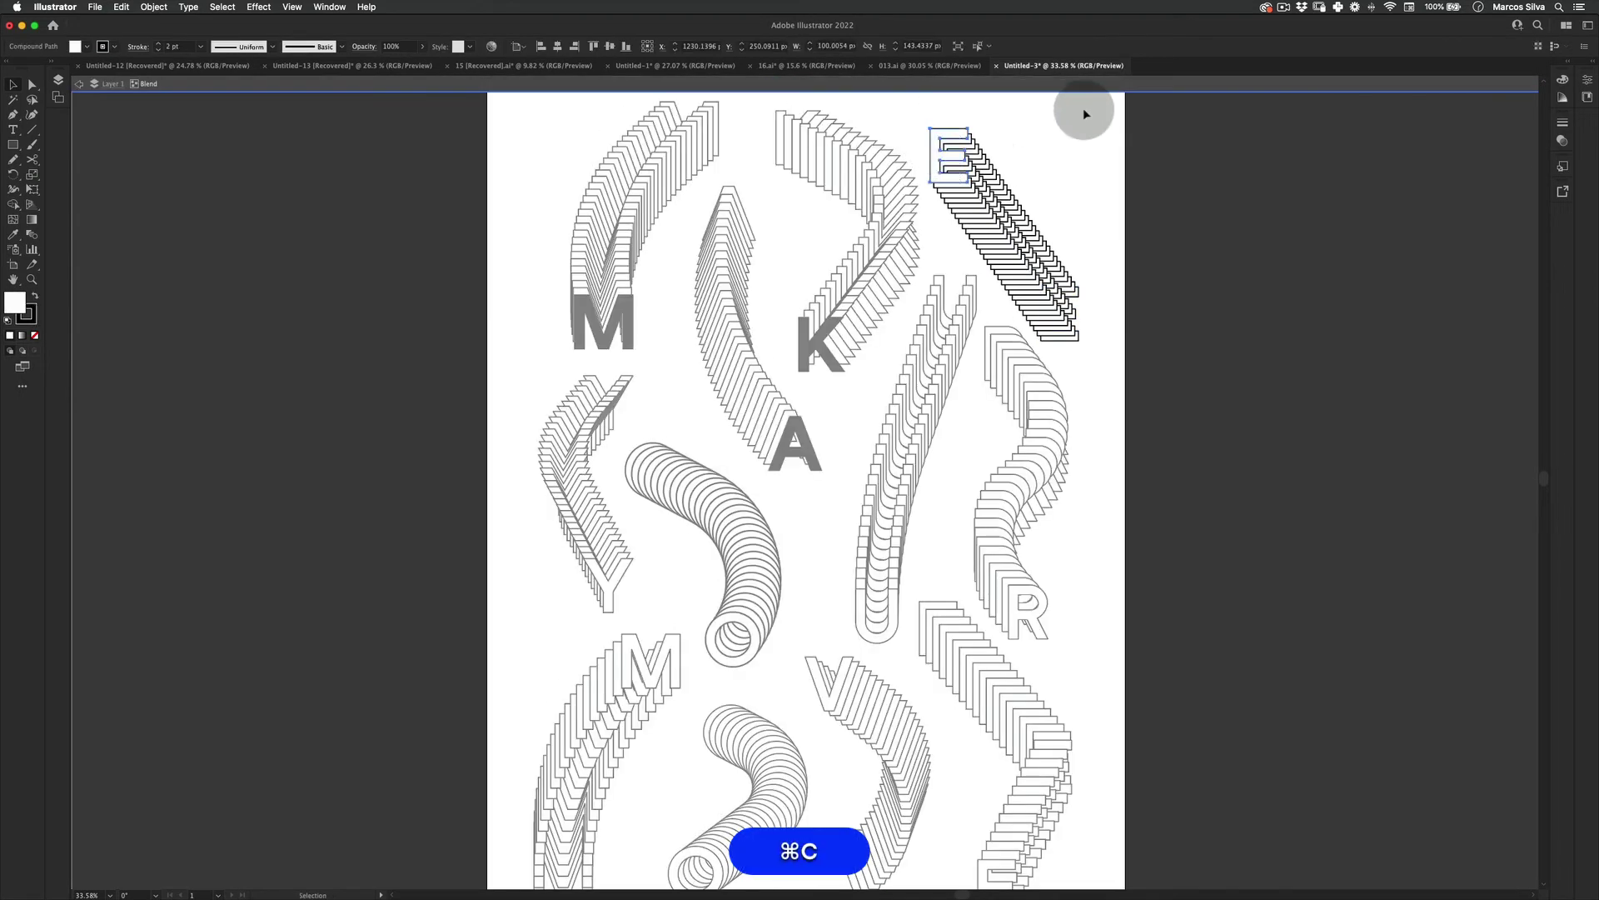
{"action": "double_click", "coordinate": [1082, 107]}
{"action": "key", "text": "super+f"}
{"action": "key", "text": "v"}
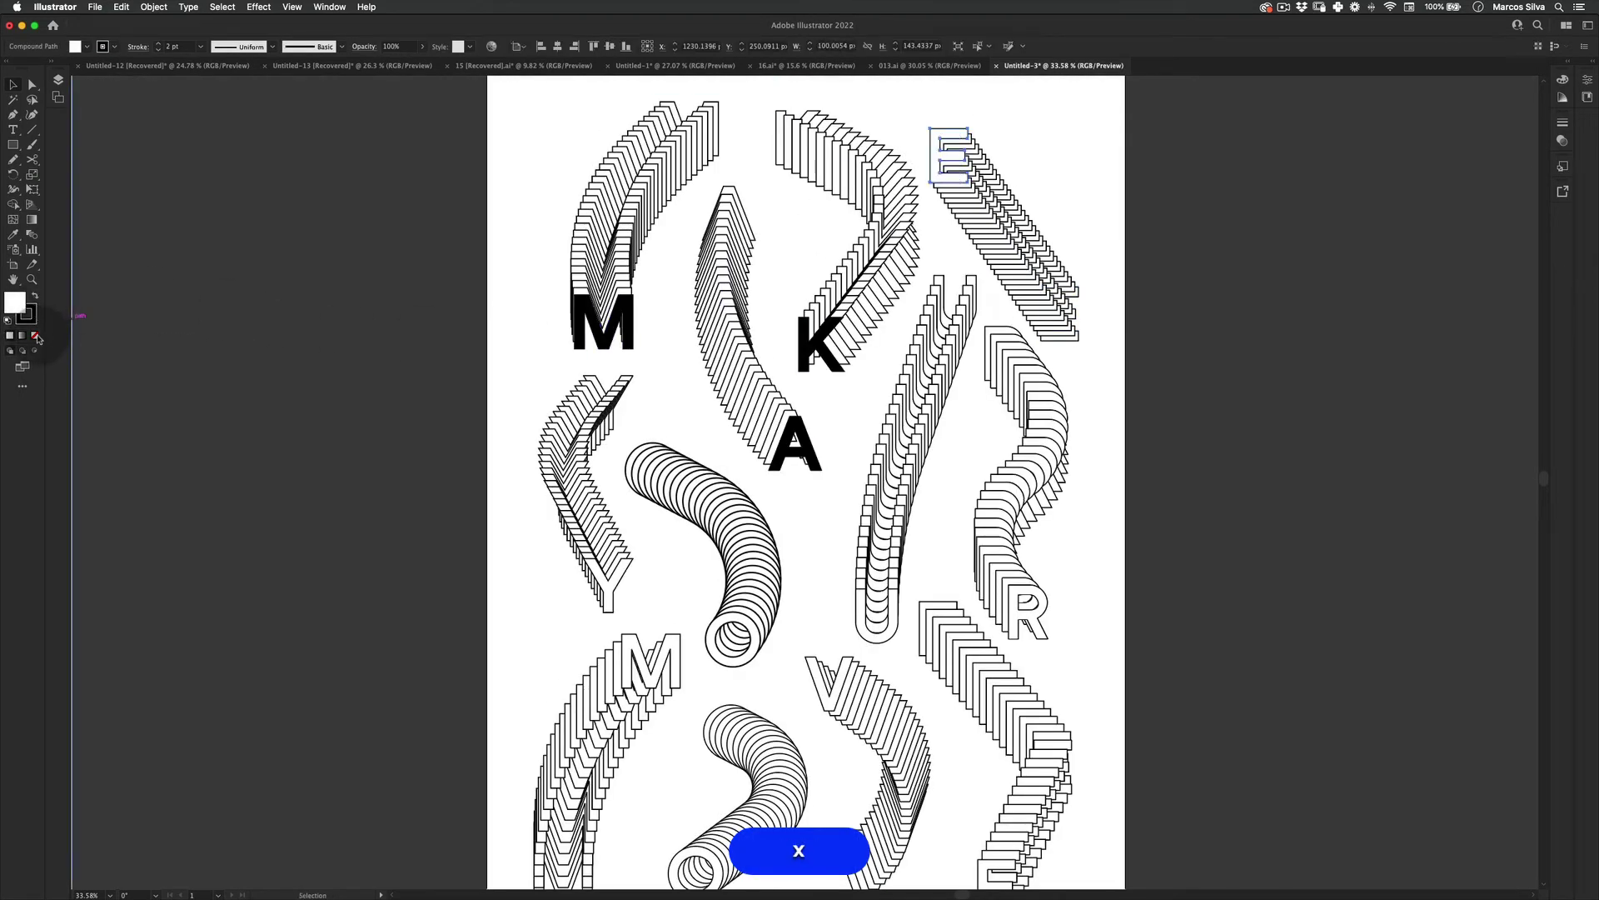
{"action": "left_click", "coordinate": [35, 297]}
- Copy the Y trail's lower Y out of its blend, paste it in front and swap fill and stroke for solid black
{"action": "scroll", "coordinate": [435, 361], "scroll_direction": "down", "scroll_amount": 3}
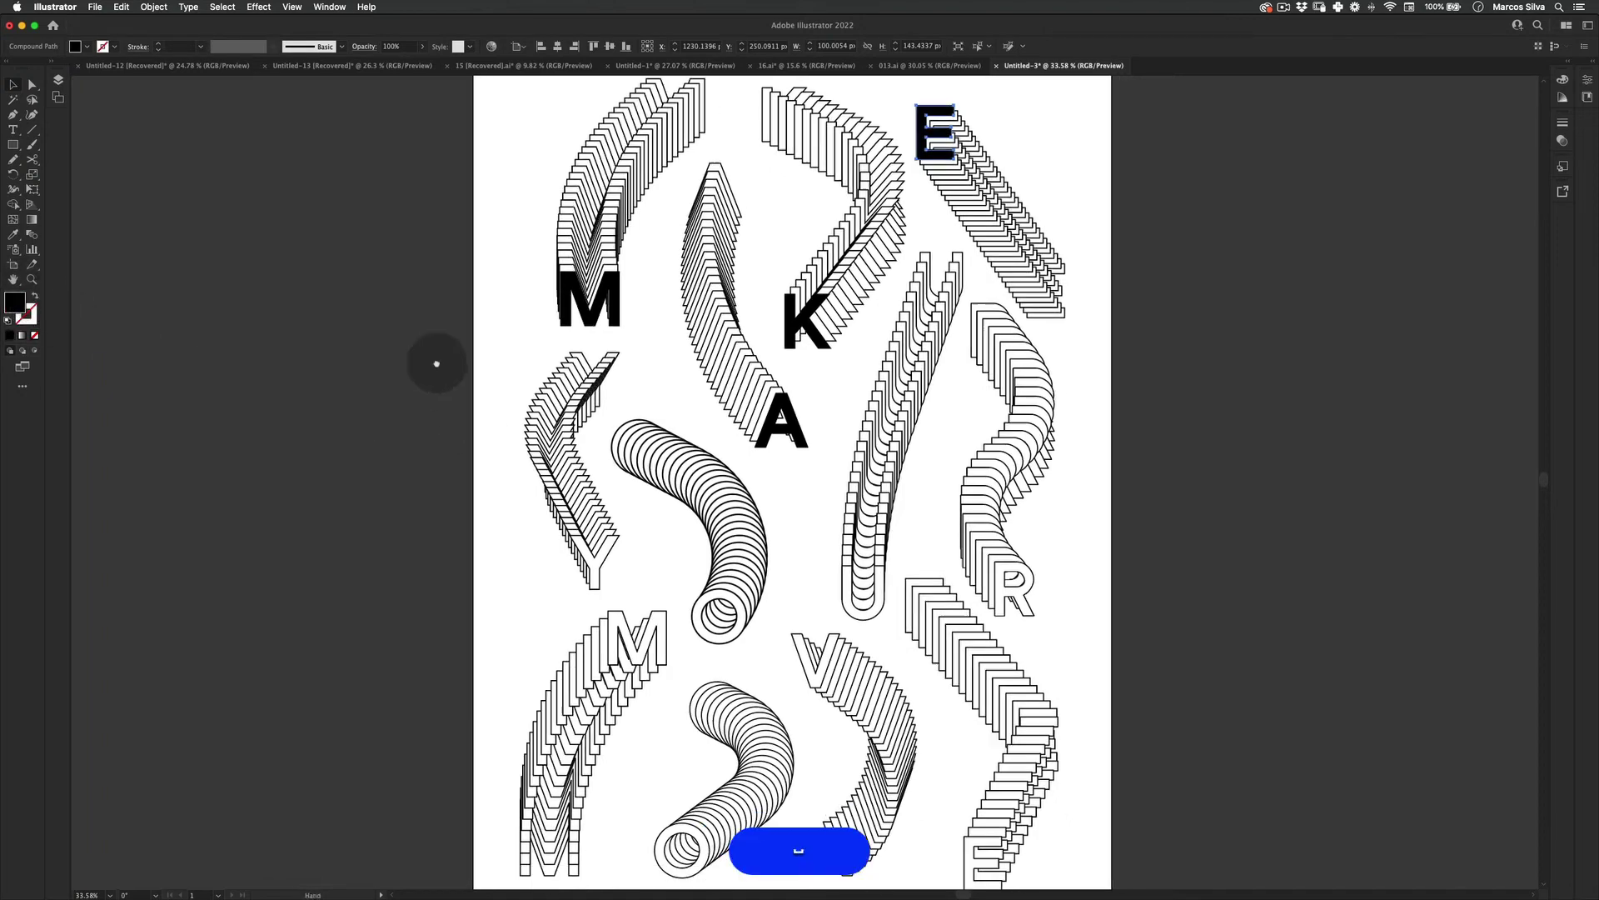
{"action": "double_click", "coordinate": [550, 469]}
{"action": "left_click", "coordinate": [548, 469]}
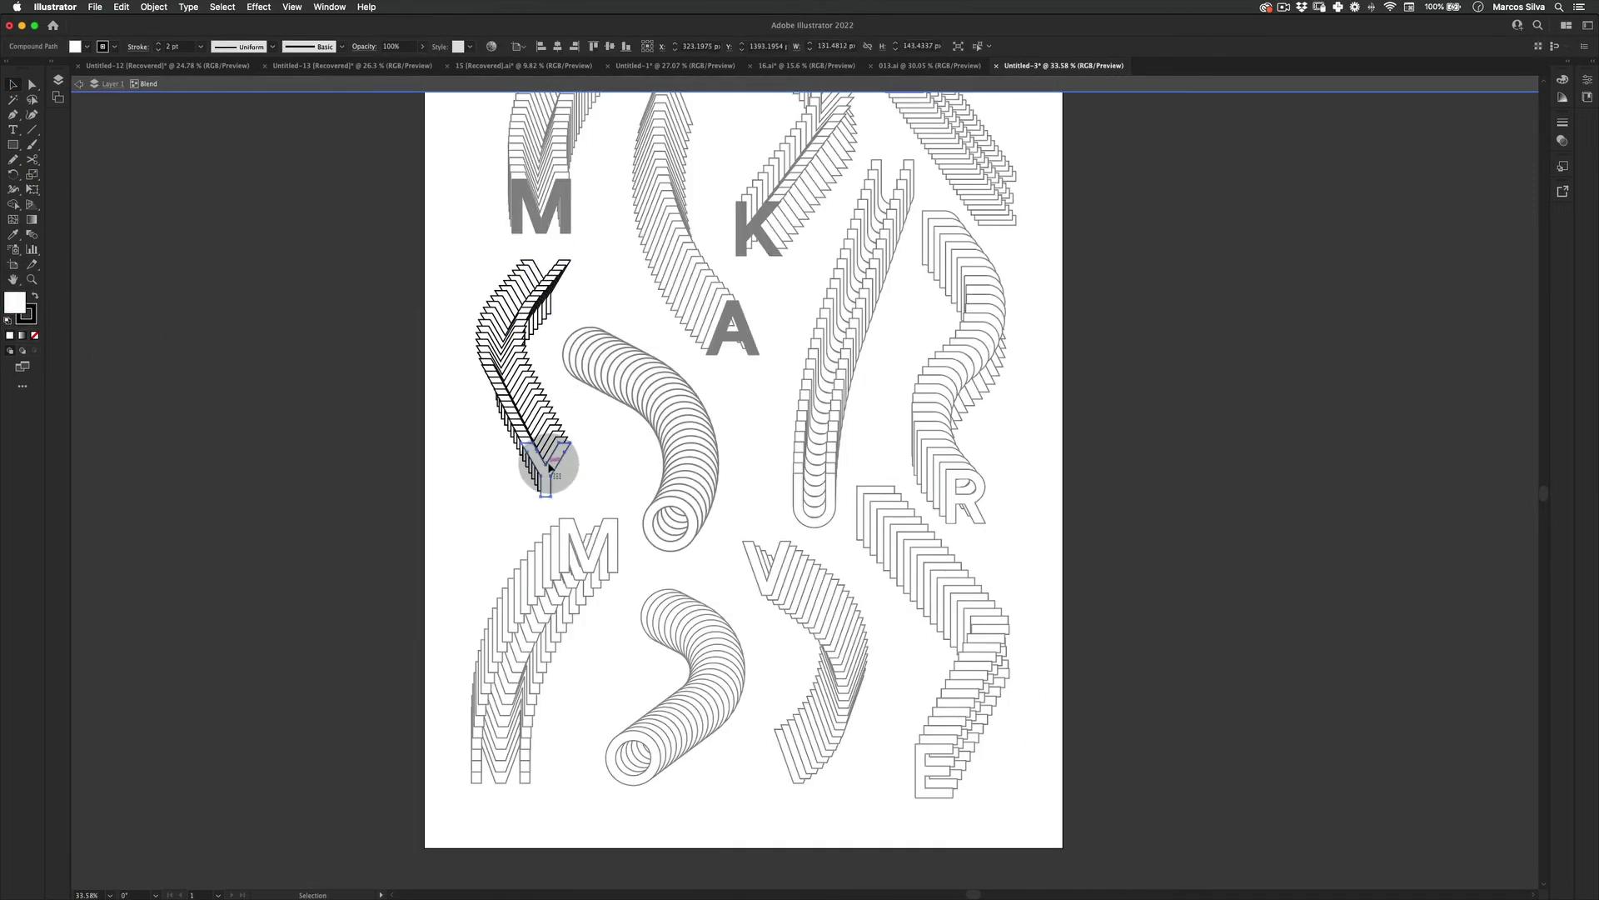
{"action": "key", "text": "super+c"}
{"action": "double_click", "coordinate": [297, 472]}
{"action": "key", "text": "super+f"}
{"action": "key", "text": "shift+x"}
- Paste a copy of the upper O trail's end ring in front, outside the blend, and give it the solid black A's appearance with the Eyedropper
{"action": "key", "text": "v"}
{"action": "double_click", "coordinate": [692, 515]}
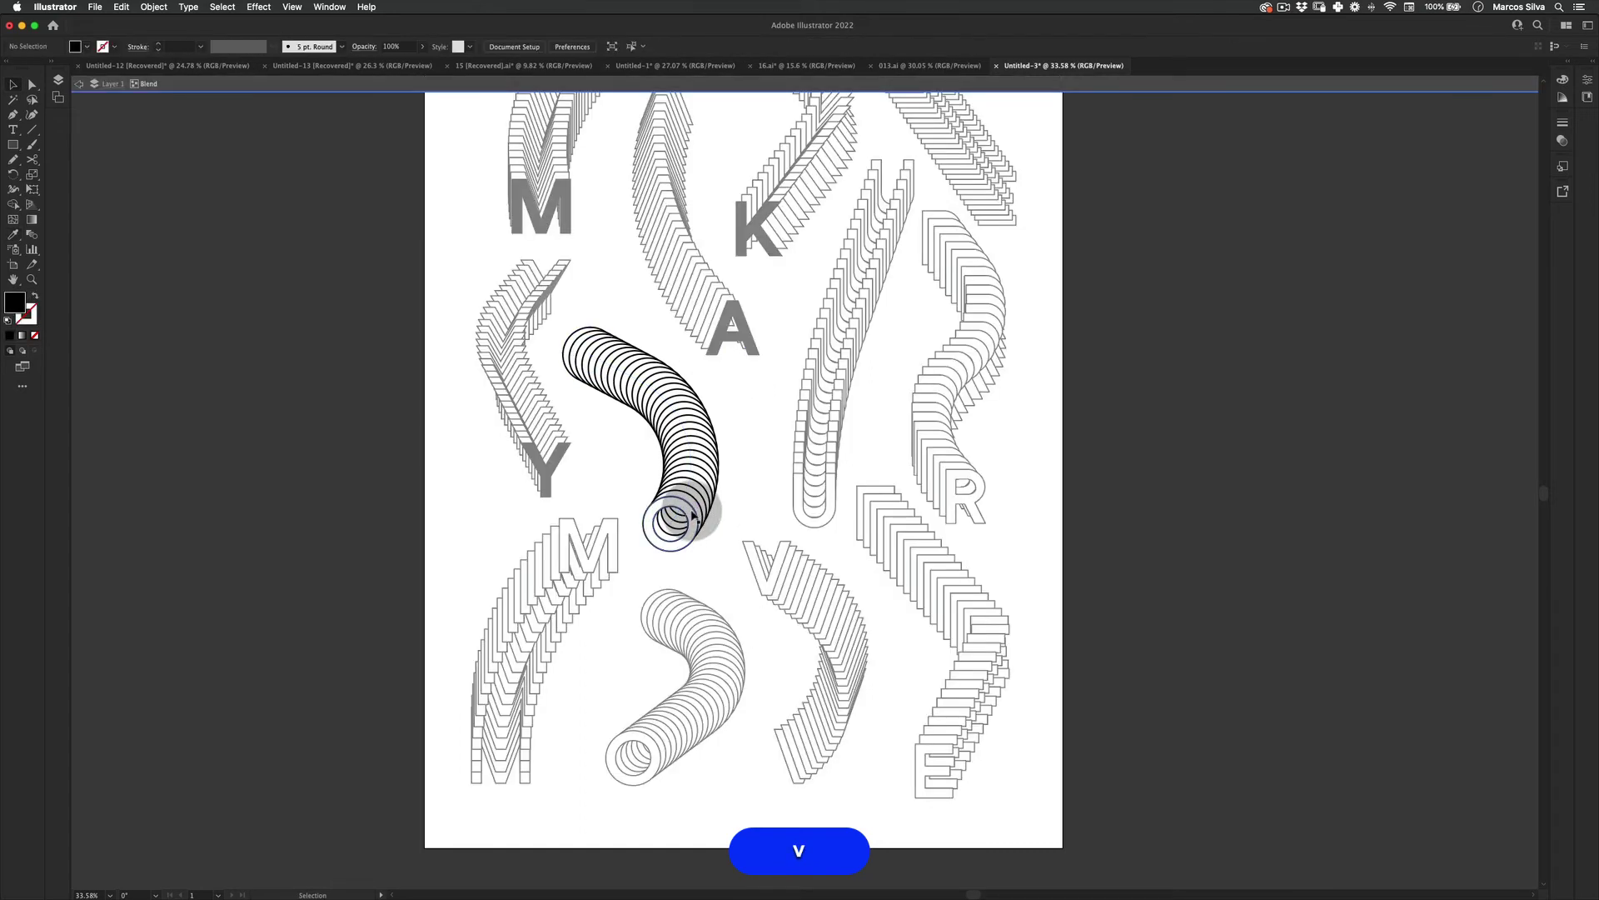
{"action": "left_click", "coordinate": [691, 514]}
{"action": "key", "text": "cmd+c"}
{"action": "key", "text": "cmd+f"}
{"action": "key", "text": "cmd+z"}
{"action": "double_click", "coordinate": [302, 577]}
{"action": "key", "text": "cmd+f"}
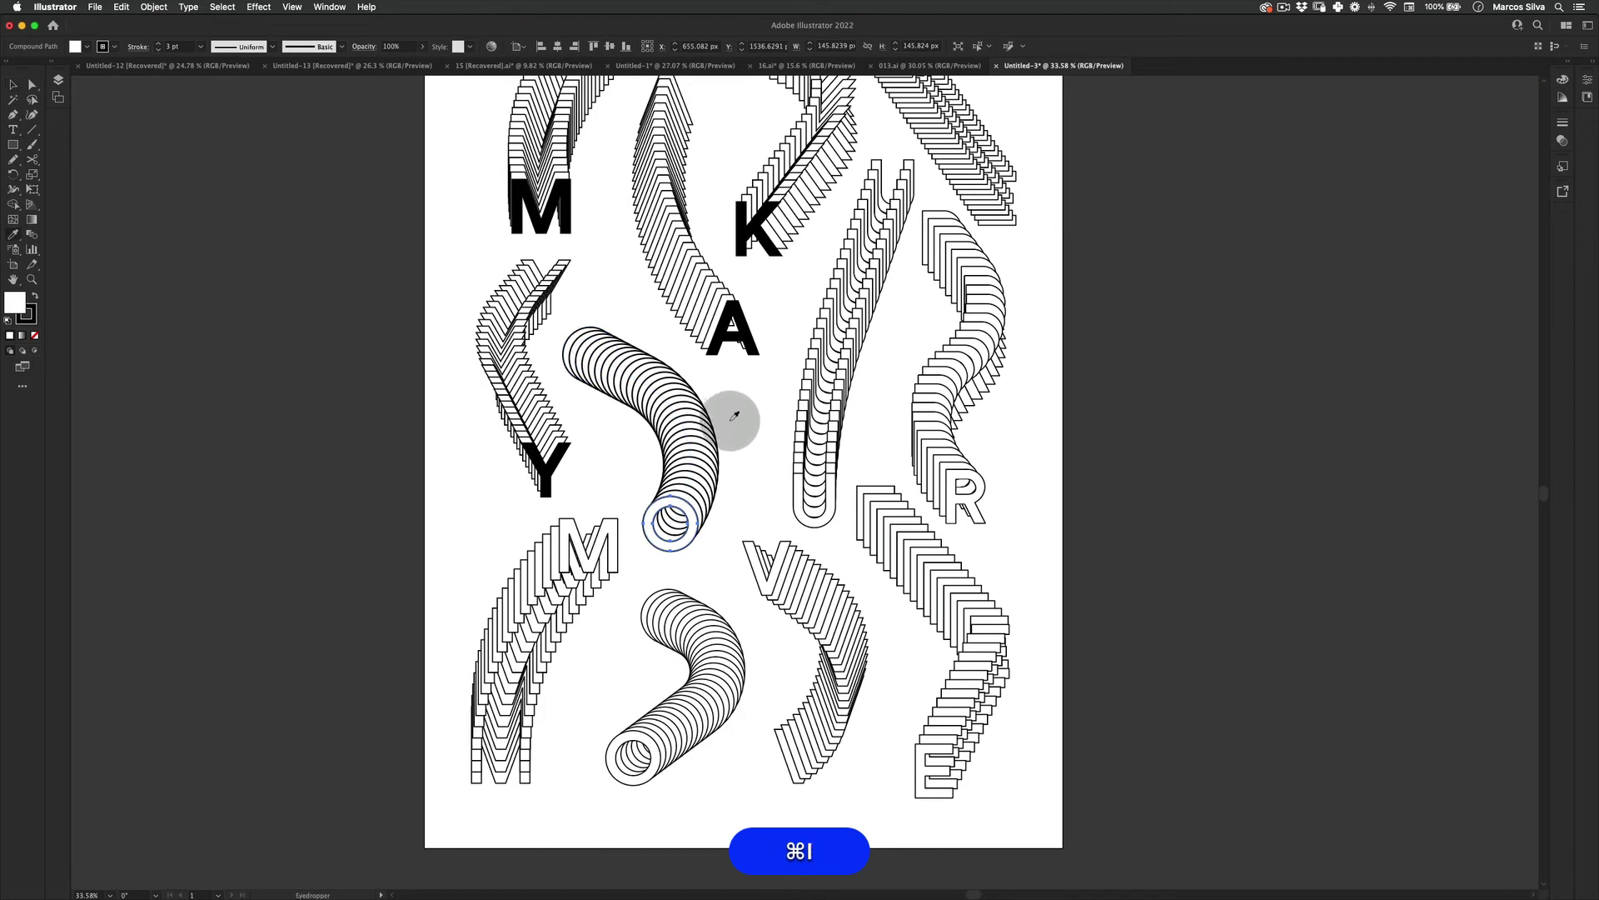
{"action": "left_click", "coordinate": [733, 333]}
{"action": "key", "text": "v"}
{"action": "left_click", "coordinate": [303, 583]}
- Paste a copy of the U trail's lower U in front, outside the blend, and sample the solid black A's appearance onto it
{"action": "left_click_drag", "start_coordinate": [781, 465], "coordinate": [761, 431]}
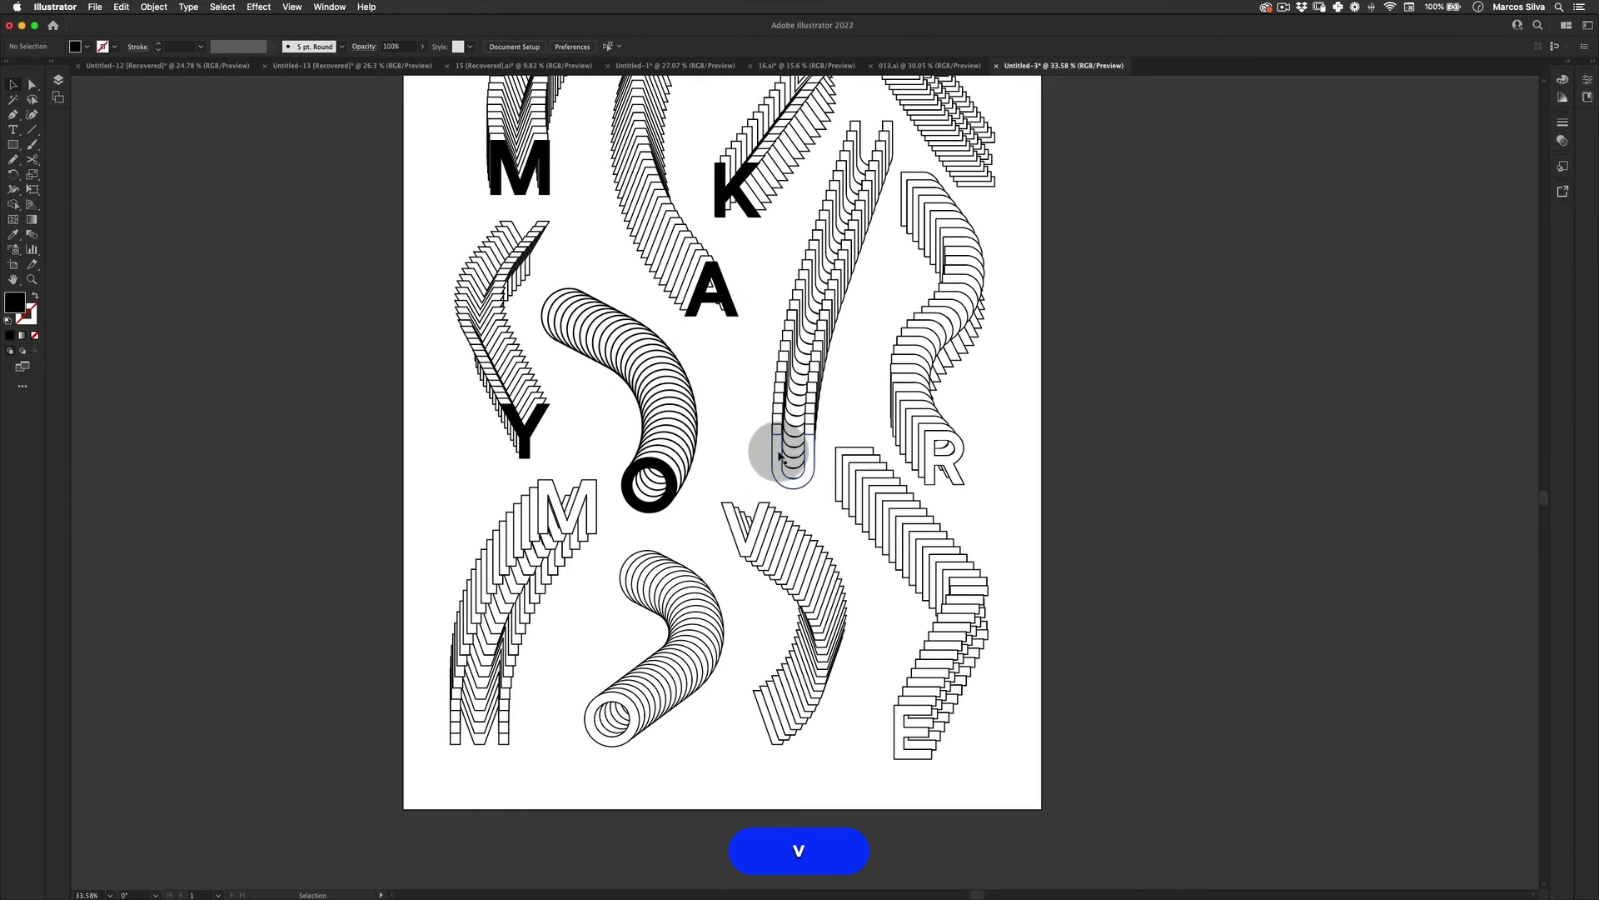
{"action": "double_click", "coordinate": [781, 457]}
{"action": "key", "text": "cmd+c"}
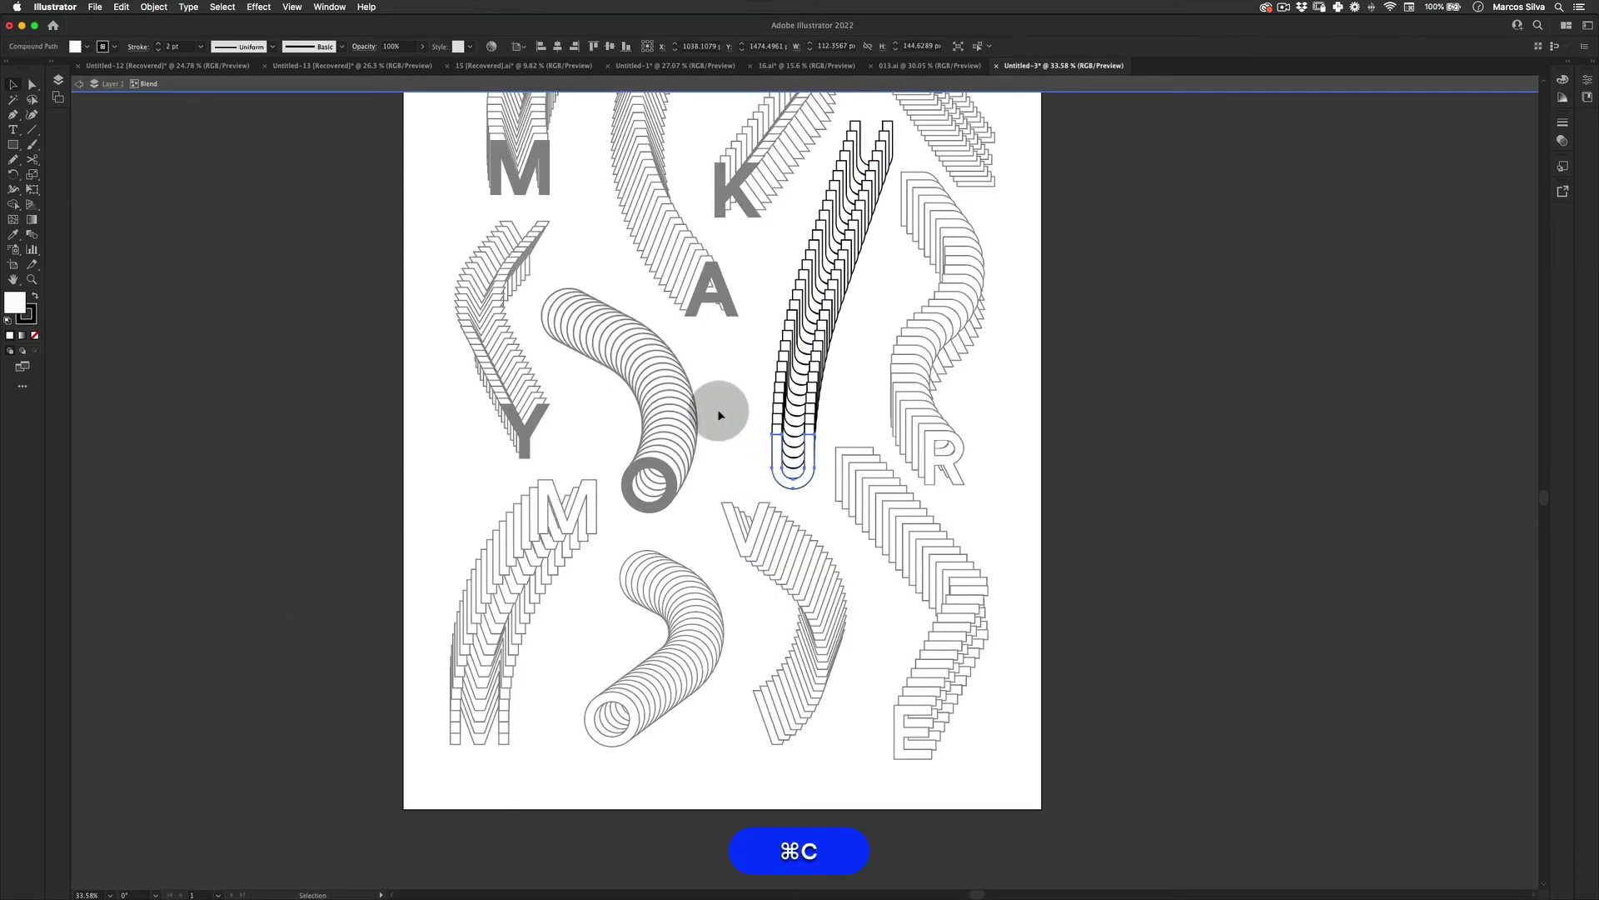
{"action": "left_click", "coordinate": [308, 518]}
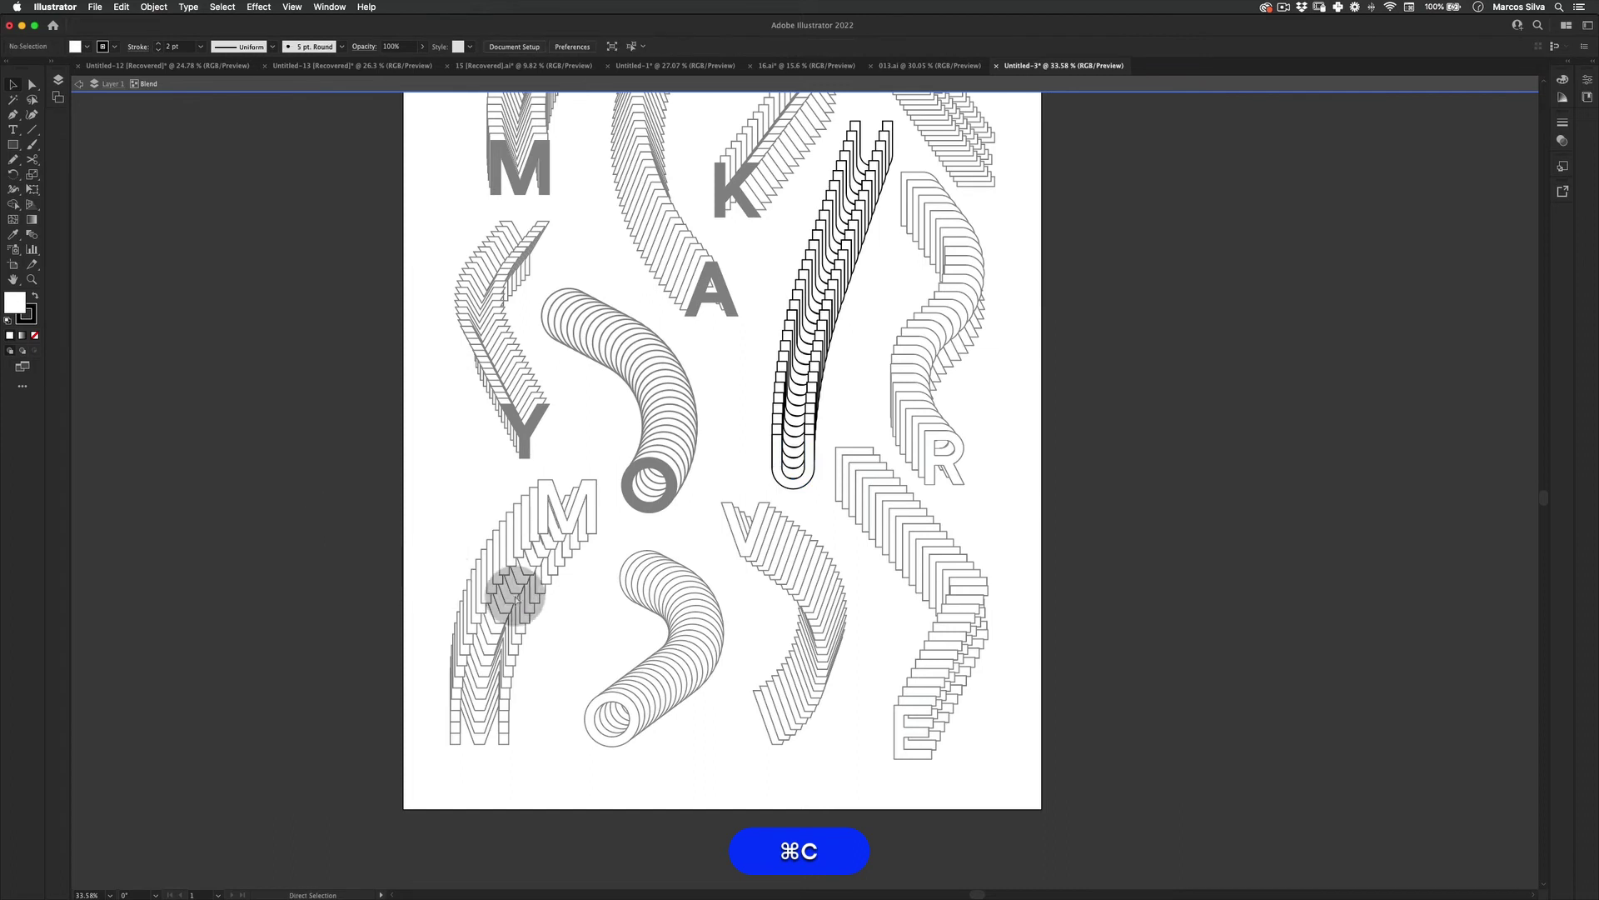
{"action": "double_click", "coordinate": [267, 558]}
{"action": "key", "text": "super+f"}
{"action": "key", "text": "i"}
{"action": "left_click", "coordinate": [714, 298]}
{"action": "key", "text": "v"}
- Paste a copy of the R trail's lower R in front, outside the blend, and sample a solid black letter's appearance onto it
{"action": "left_click", "coordinate": [937, 451]}
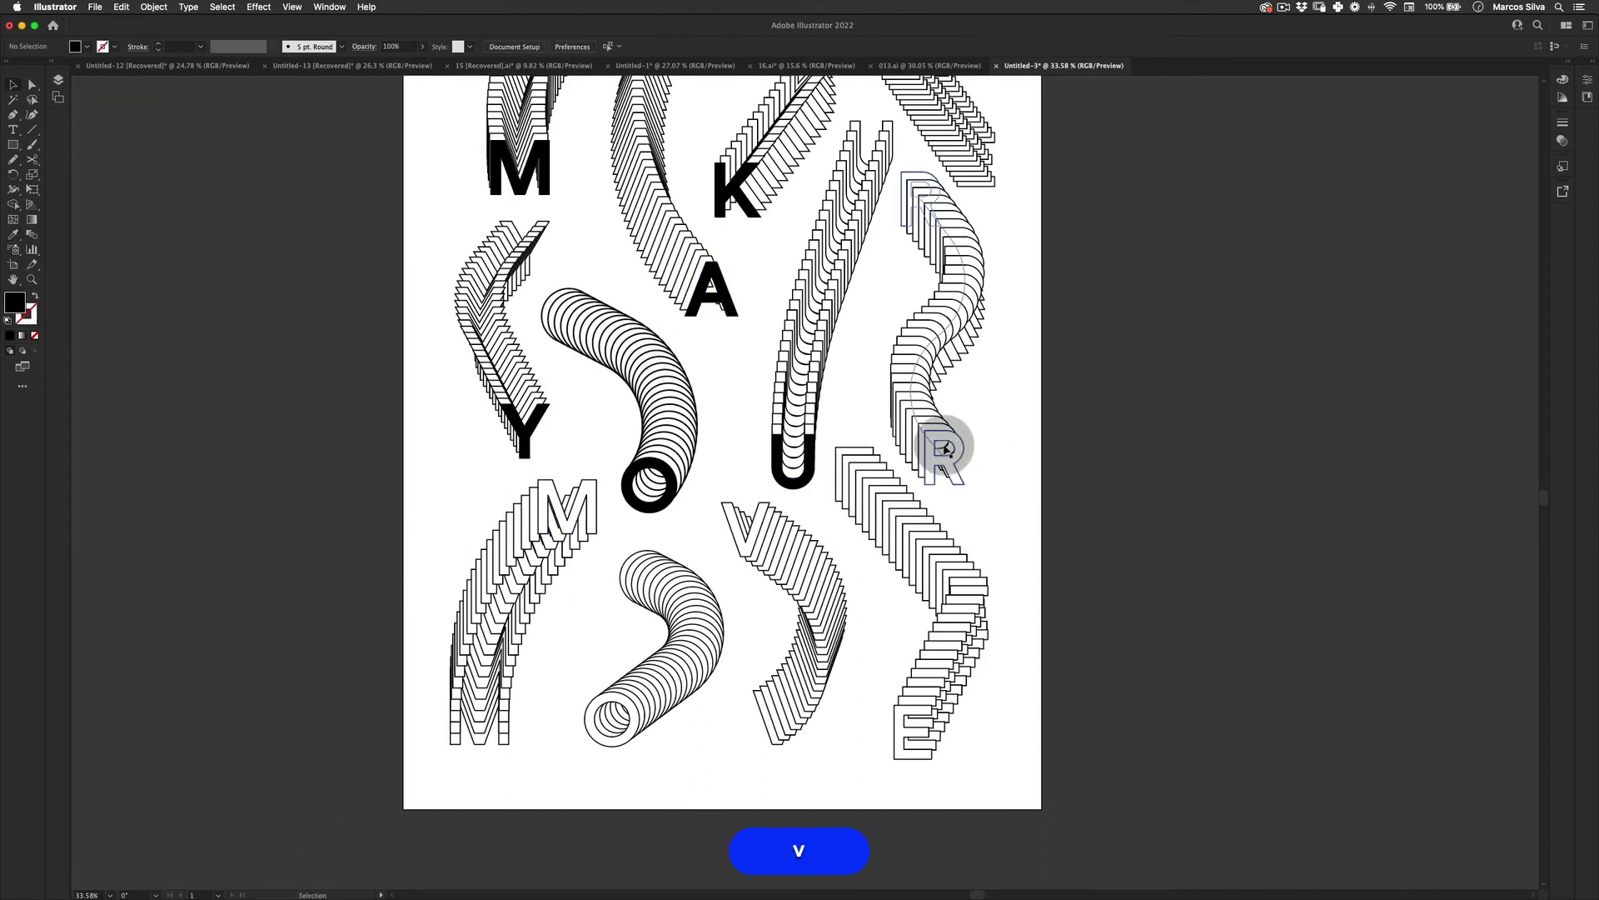
{"action": "double_click", "coordinate": [936, 452]}
{"action": "key", "text": "super+c"}
{"action": "double_click", "coordinate": [1018, 389]}
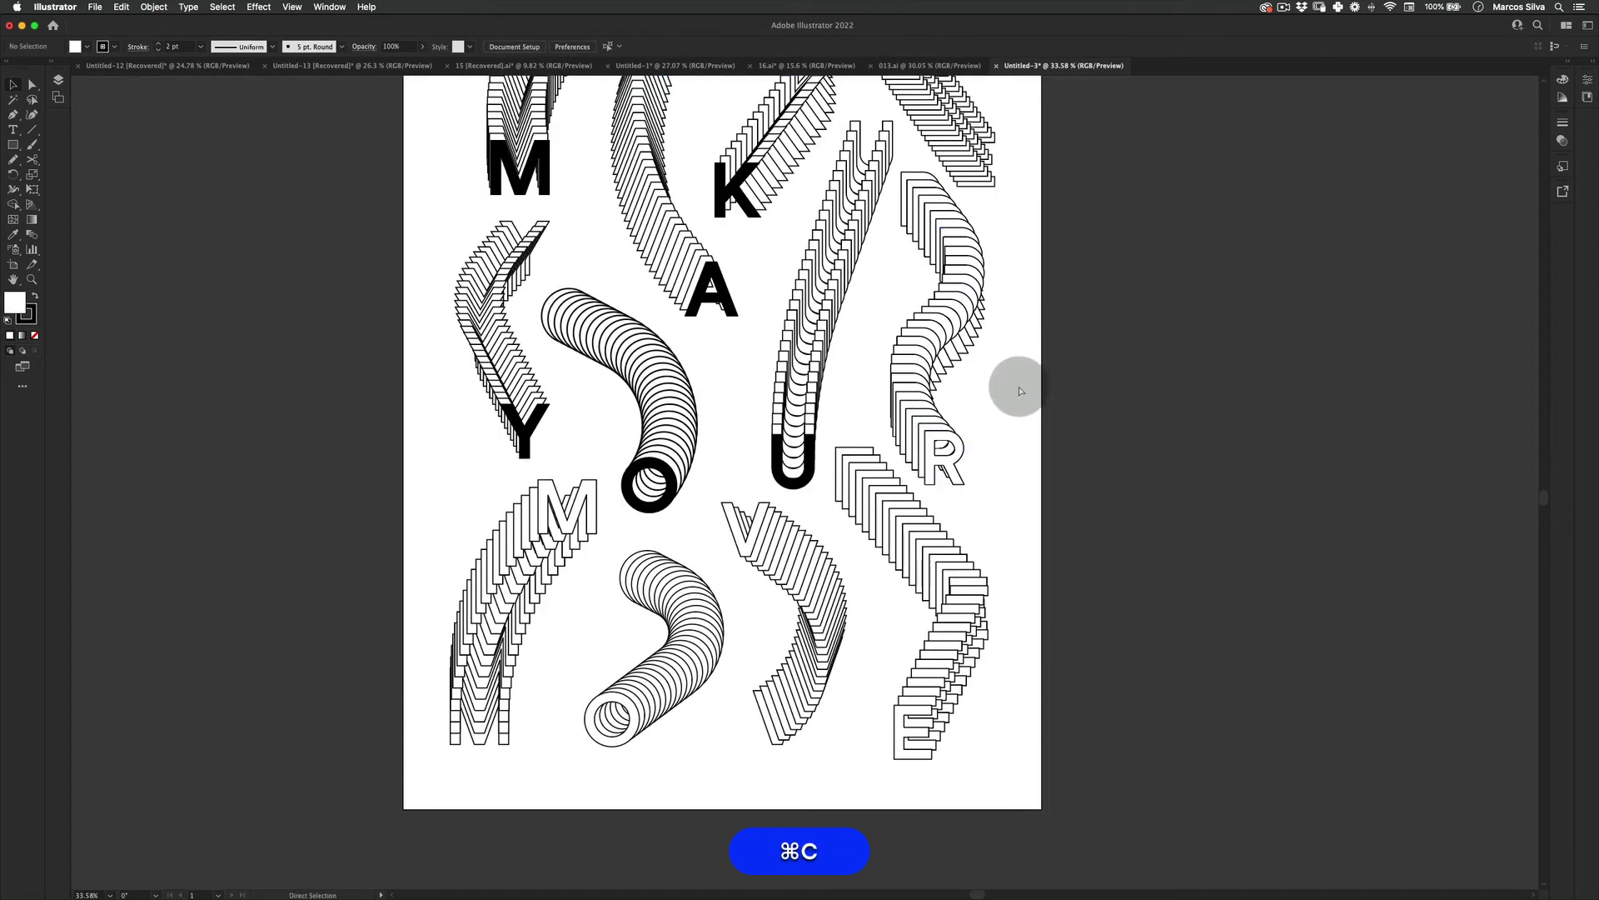
{"action": "key", "text": "super+f"}
{"action": "key", "text": "i"}
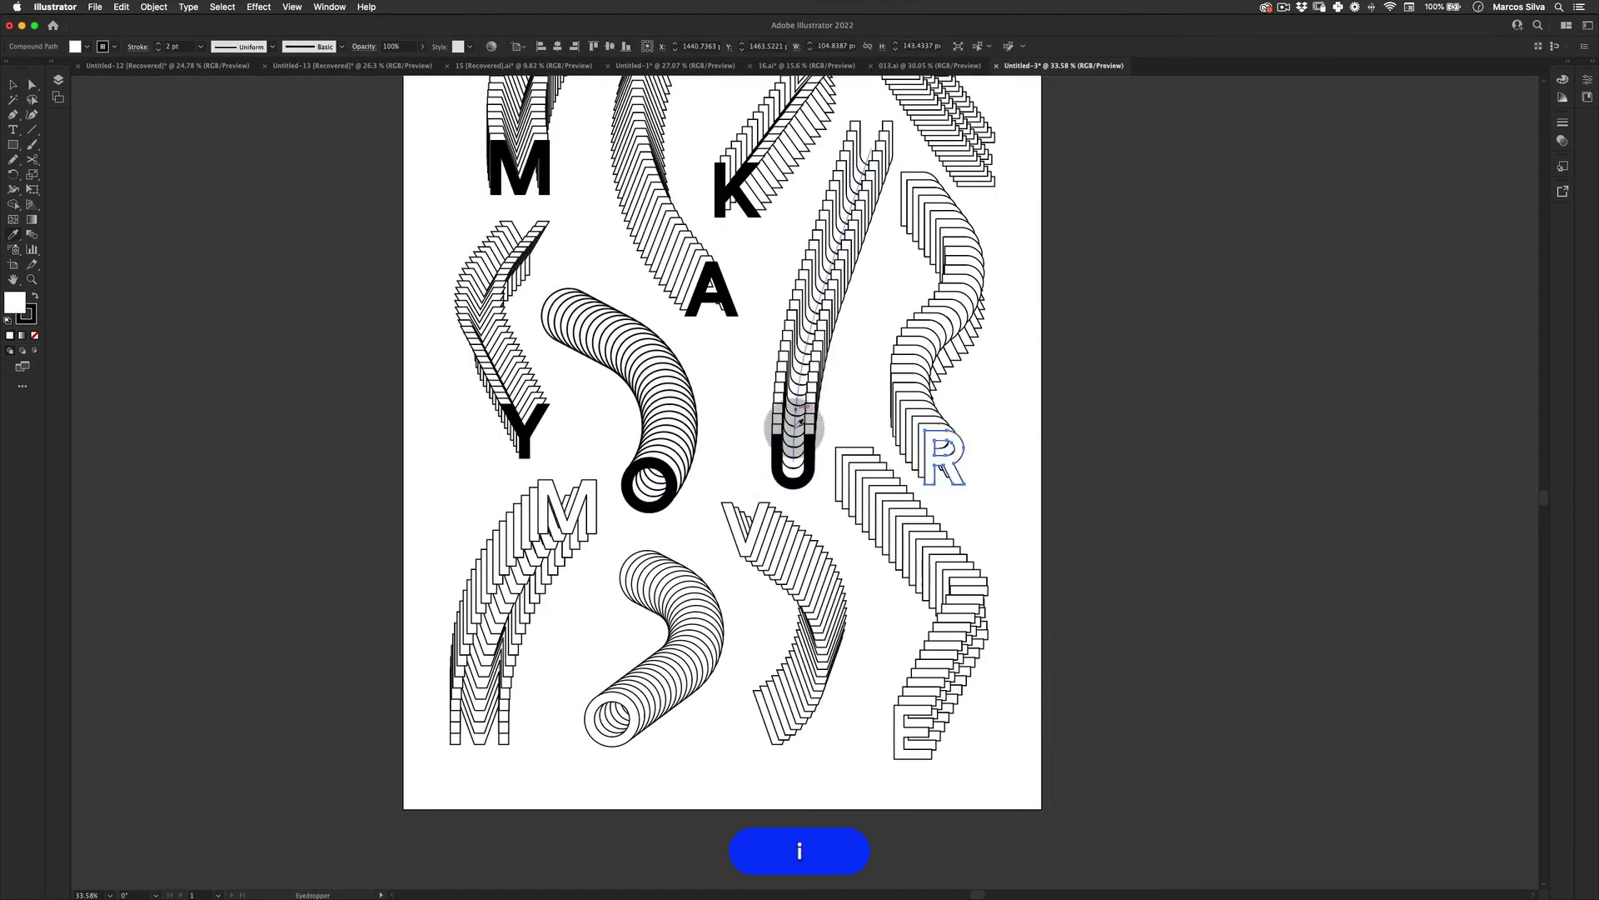
{"action": "key", "text": "v"}
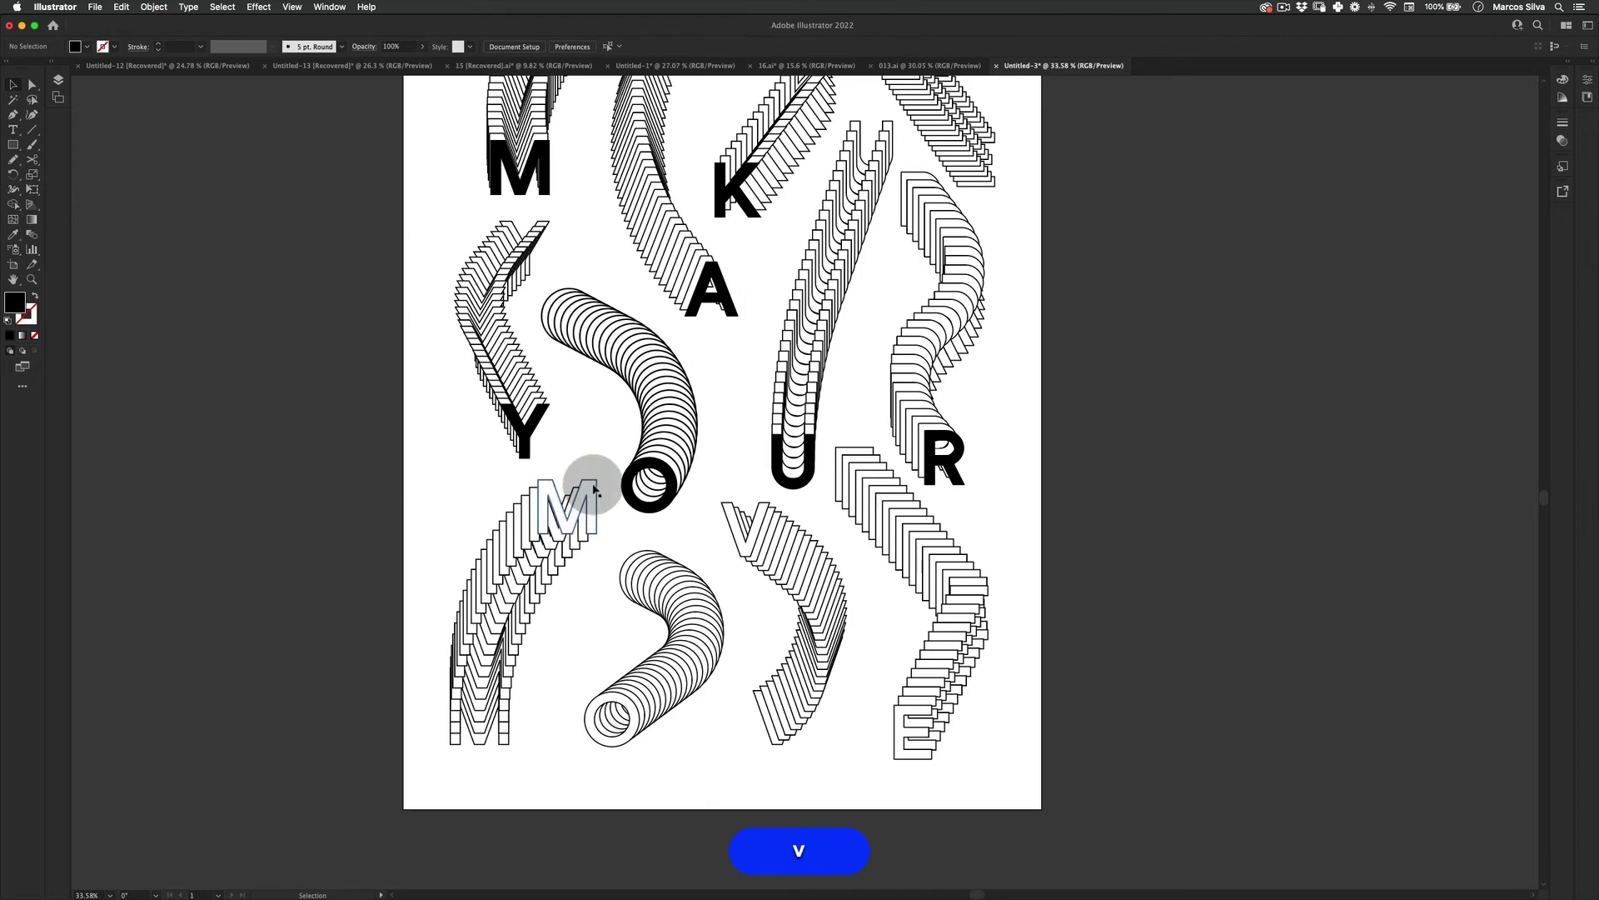
- Paste a copy of the bottom M trail's upper M in front, outside the blend, and sample the solid black O's appearance onto it
{"action": "double_click", "coordinate": [594, 490]}
{"action": "left_click", "coordinate": [593, 490]}
{"action": "key", "text": "super+c"}
{"action": "double_click", "coordinate": [328, 535]}
{"action": "key", "text": "super+f"}
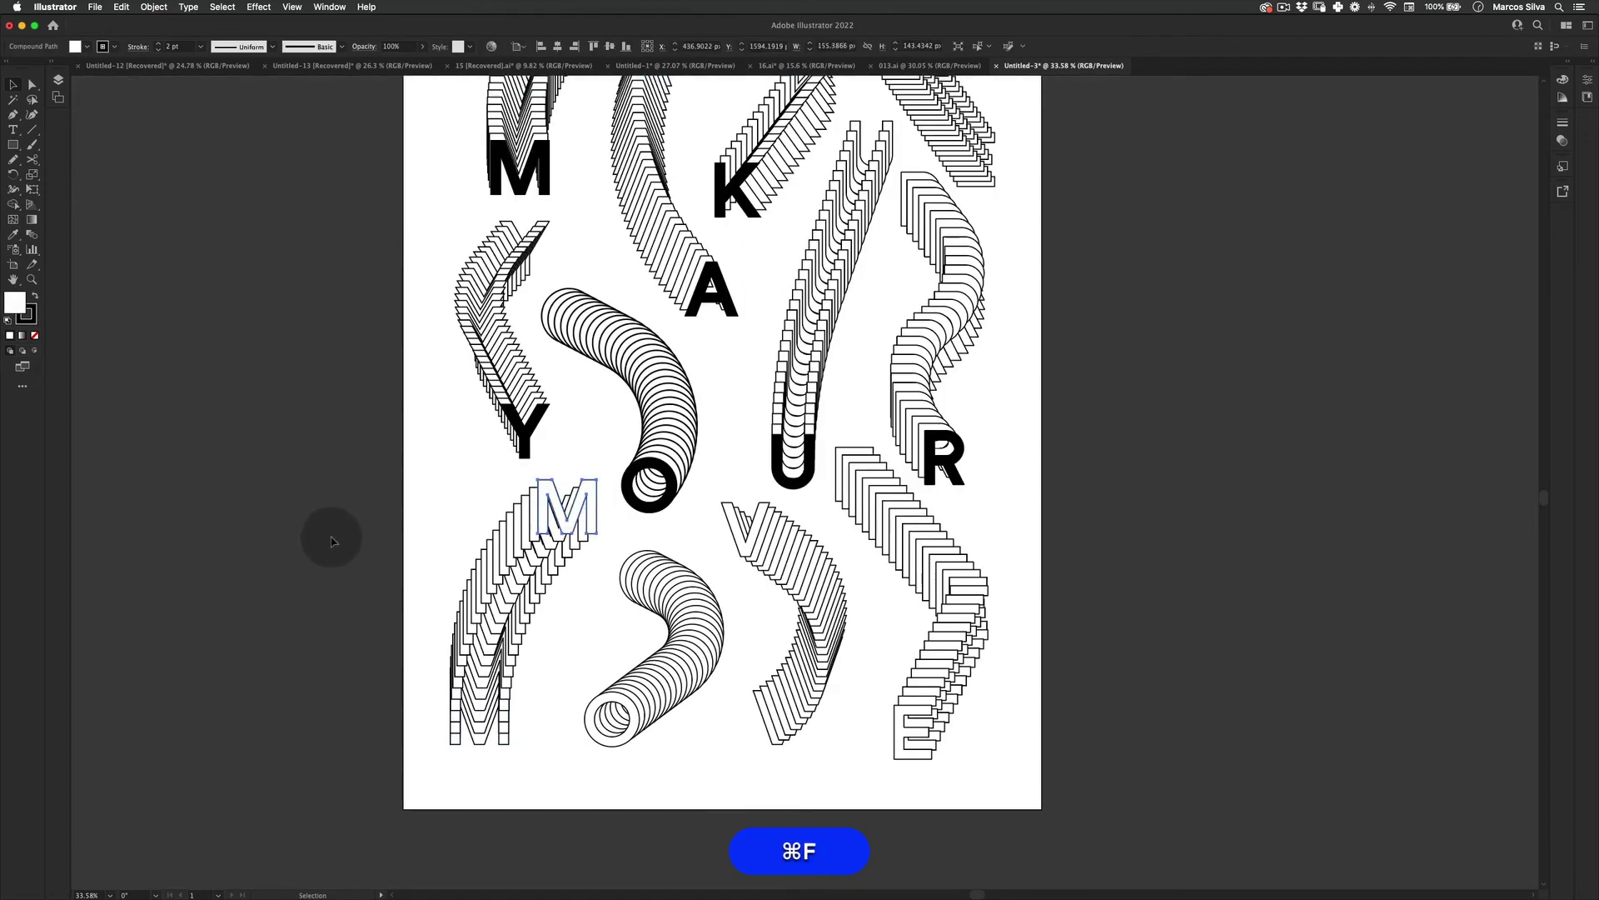
{"action": "key", "text": "i"}
{"action": "left_click", "coordinate": [670, 480]}
{"action": "key", "text": "v"}
{"action": "left_click", "coordinate": [256, 618]}
- Paste a copy of the bottom O trail's lower ring in front, outside the blend, and sample the upper black O's appearance onto it
{"action": "left_click_drag", "start_coordinate": [591, 468], "coordinate": [570, 349]}
{"action": "key", "text": "v"}
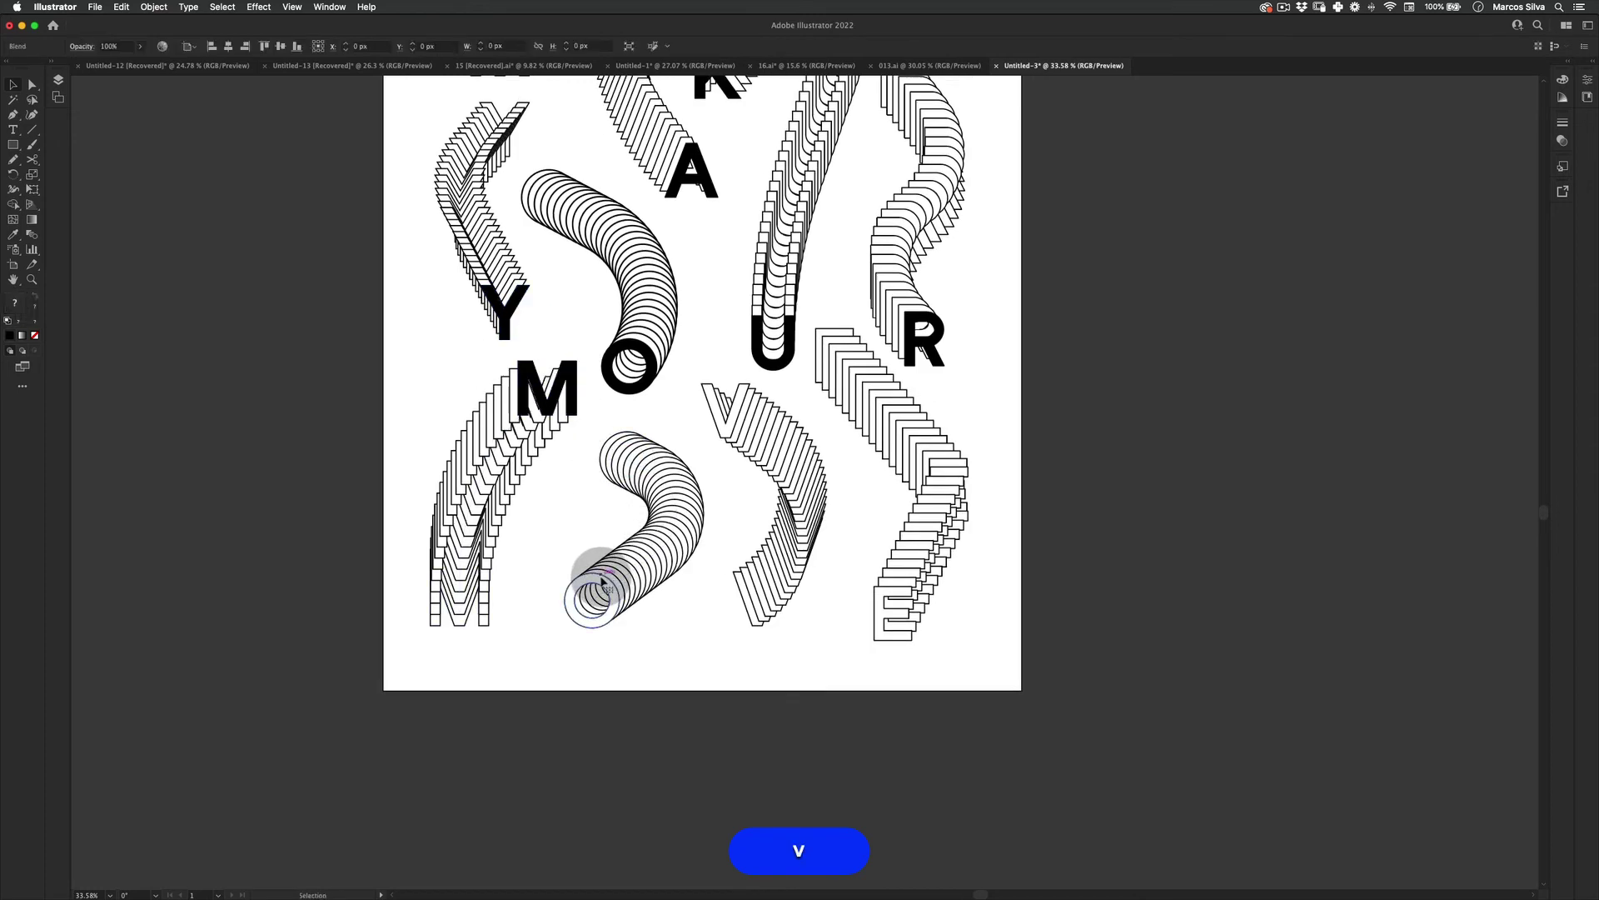
{"action": "double_click", "coordinate": [600, 575]}
{"action": "left_click", "coordinate": [593, 575]}
{"action": "key", "text": "super+c"}
{"action": "left_click", "coordinate": [288, 604]}
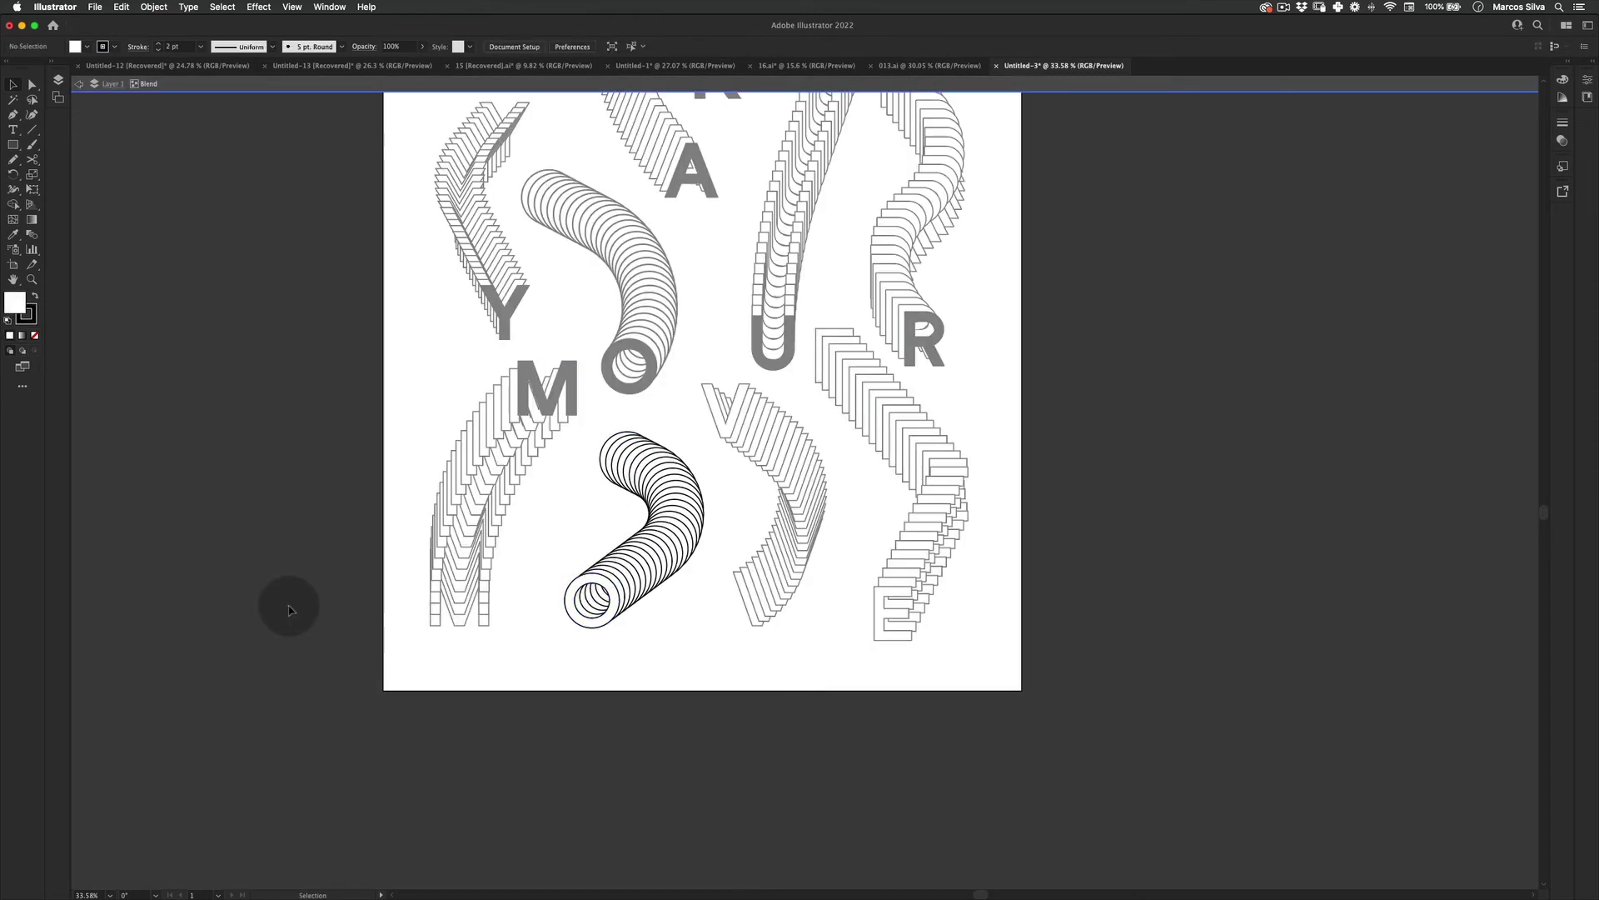
{"action": "double_click", "coordinate": [289, 608]}
{"action": "key", "text": "super+f"}
{"action": "key", "text": "i"}
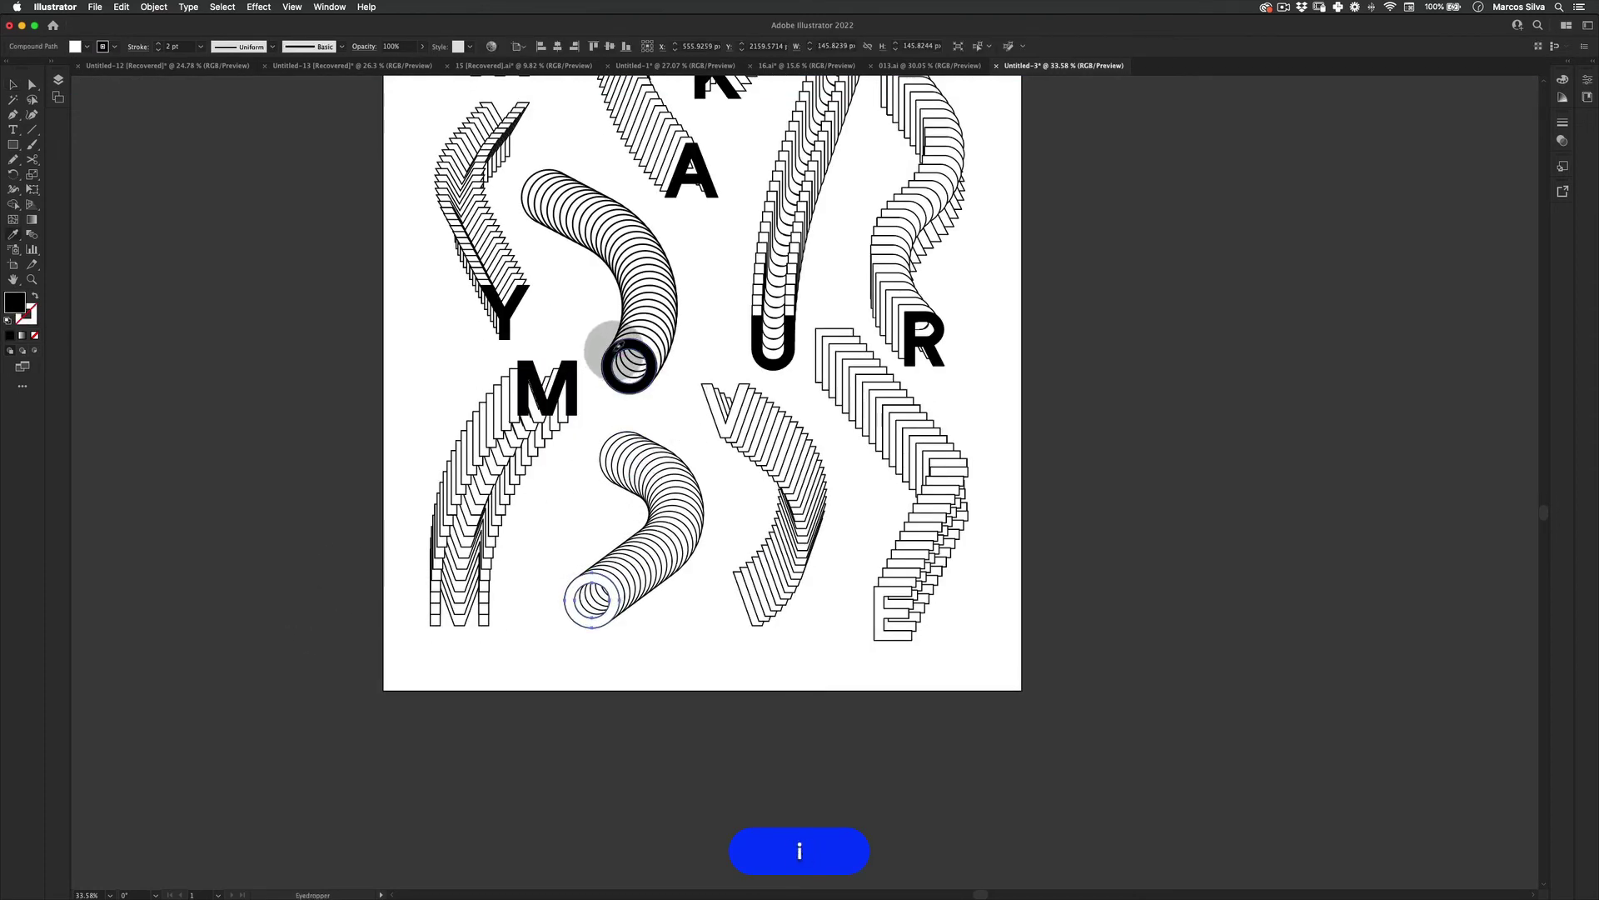
{"action": "left_click", "coordinate": [618, 348]}
{"action": "key", "text": "v"}
{"action": "left_click", "coordinate": [356, 514]}
- Paste a copy of the V trail's upper V in front, outside the blend, and sample the solid black U's appearance onto it
{"action": "double_click", "coordinate": [741, 393]}
{"action": "left_click", "coordinate": [744, 390]}
{"action": "key", "text": "super+c"}
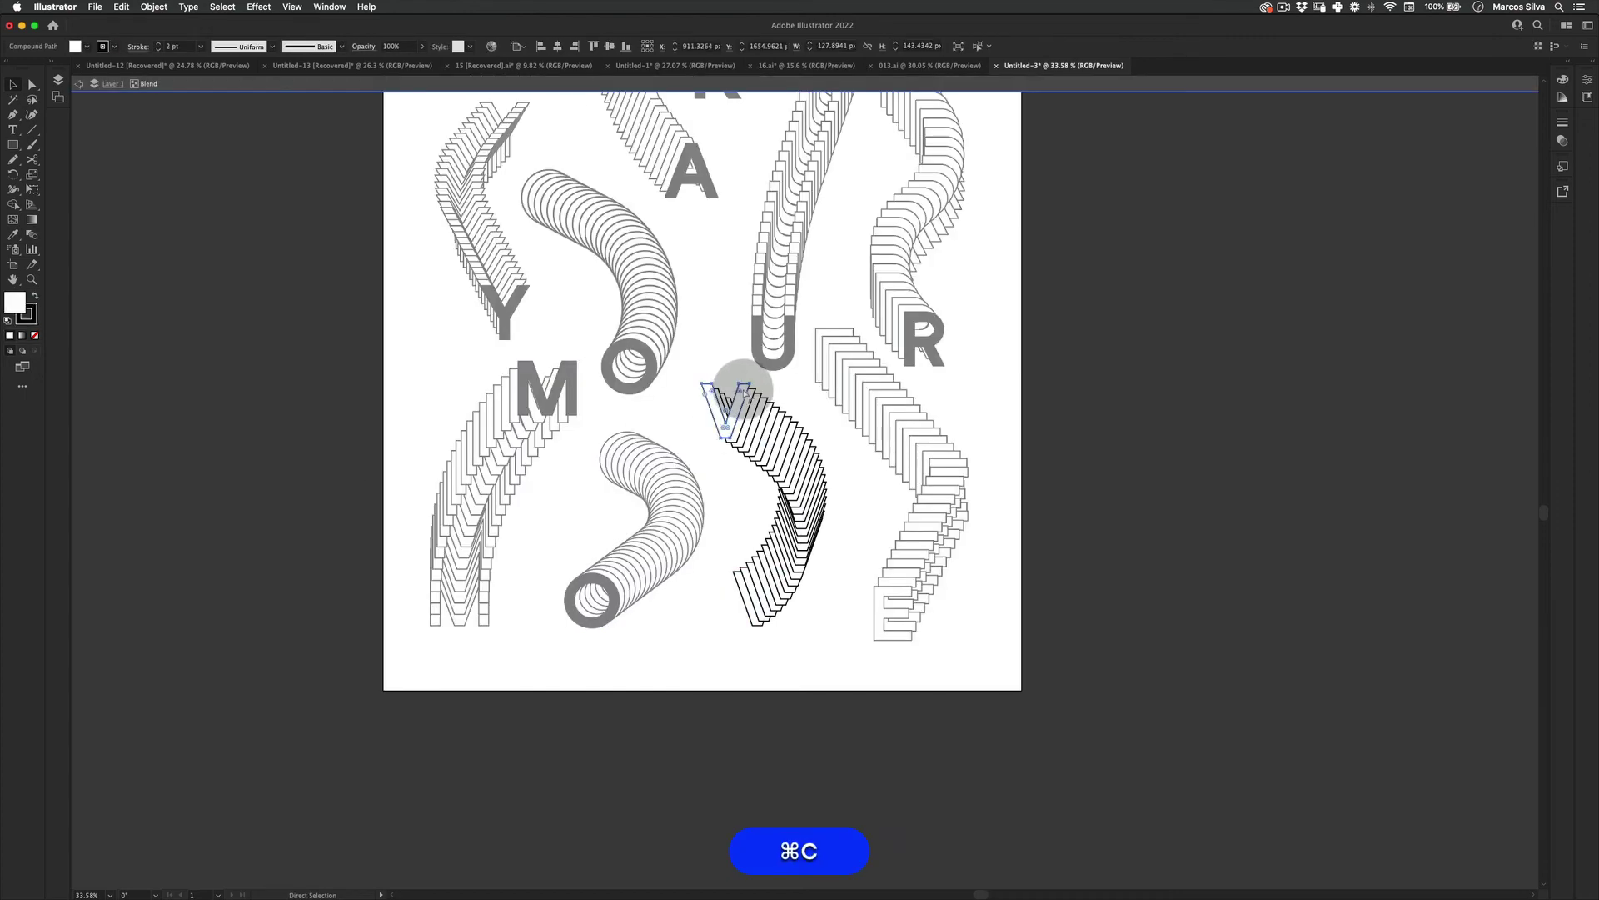
{"action": "double_click", "coordinate": [309, 571]}
{"action": "key", "text": "super+f"}
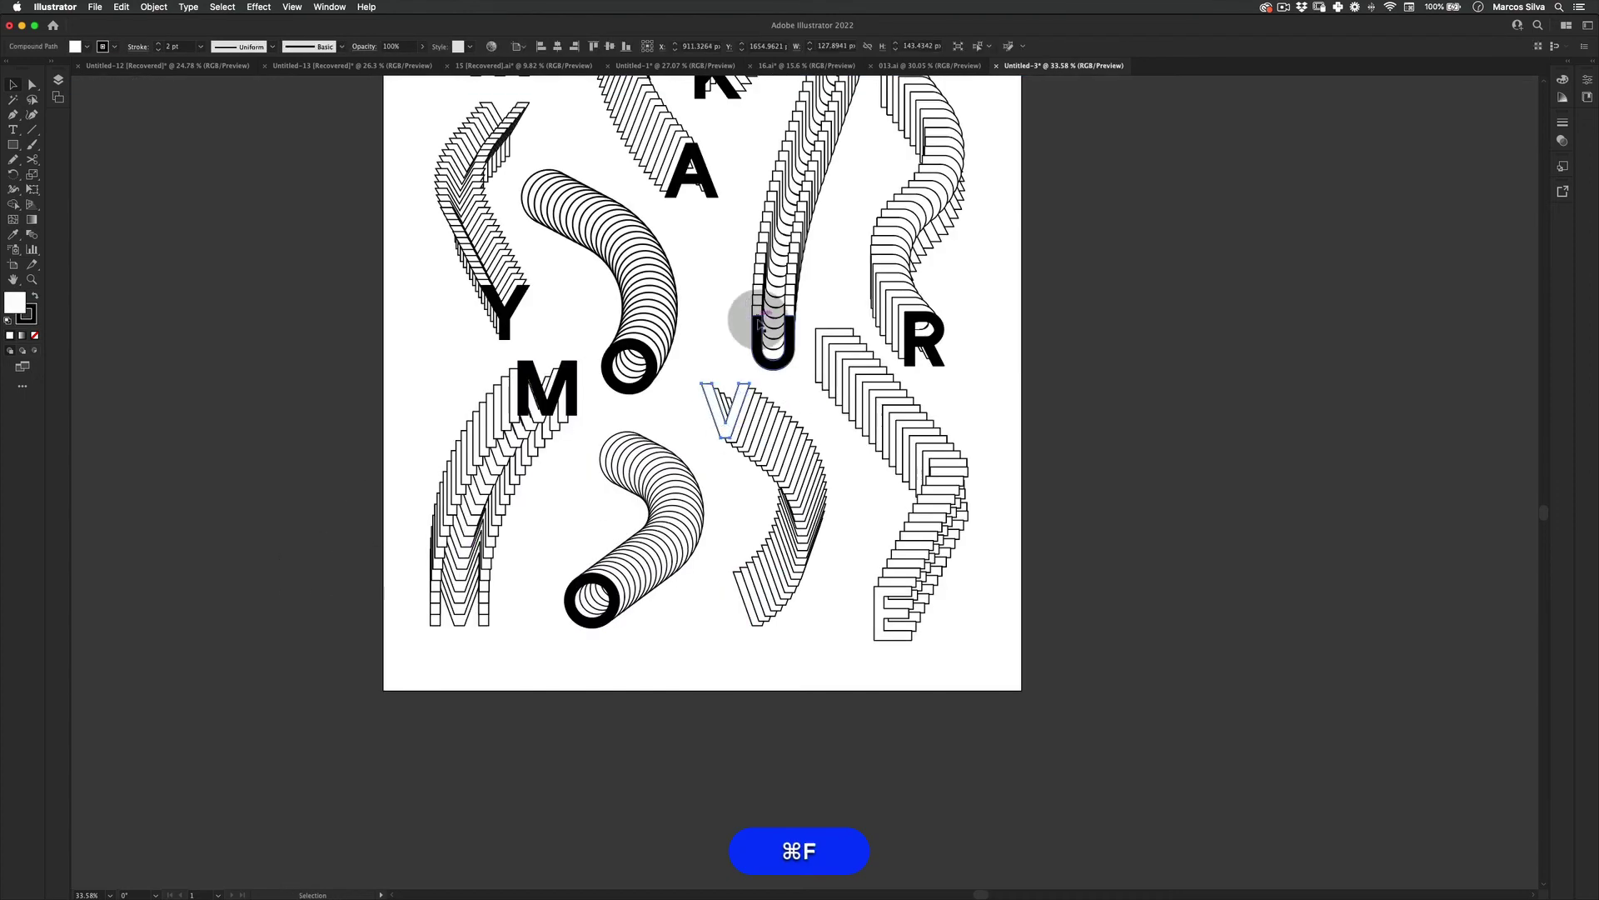
{"action": "left_click", "coordinate": [796, 325]}
{"action": "key", "text": "v"}
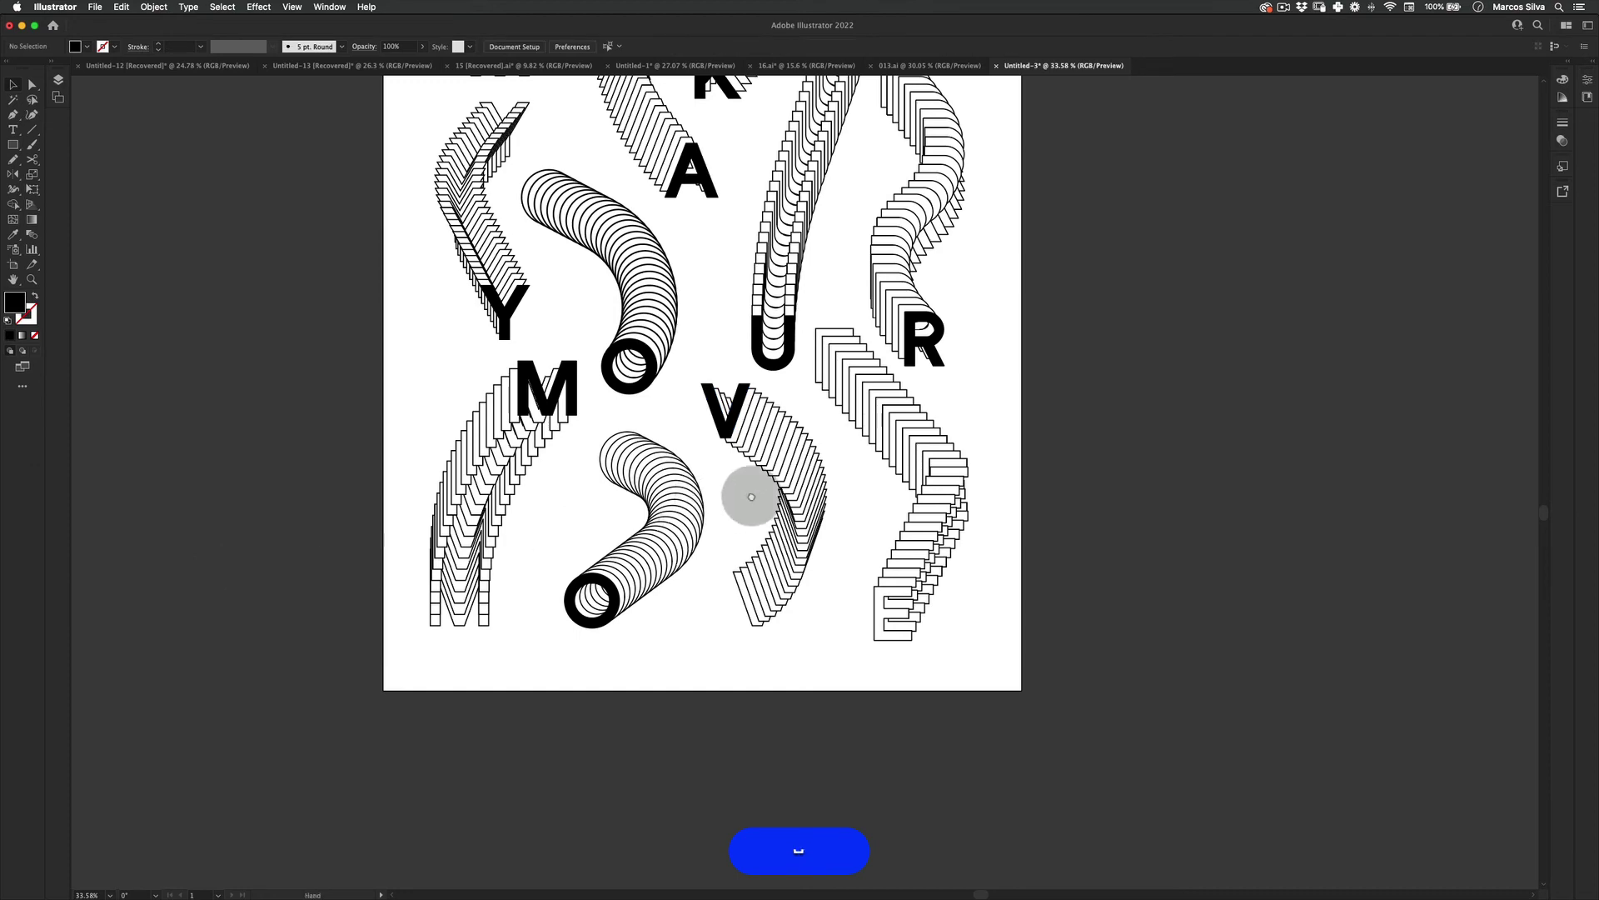
- Paste a copy of the bottom E trail's lower E in front, outside the blend, and sample the solid black V's appearance onto it
{"action": "scroll", "coordinate": [749, 491], "scroll_direction": "down", "scroll_amount": 1}
{"action": "double_click", "coordinate": [867, 572]}
{"action": "left_click", "coordinate": [866, 573]}
{"action": "key", "text": "super+c"}
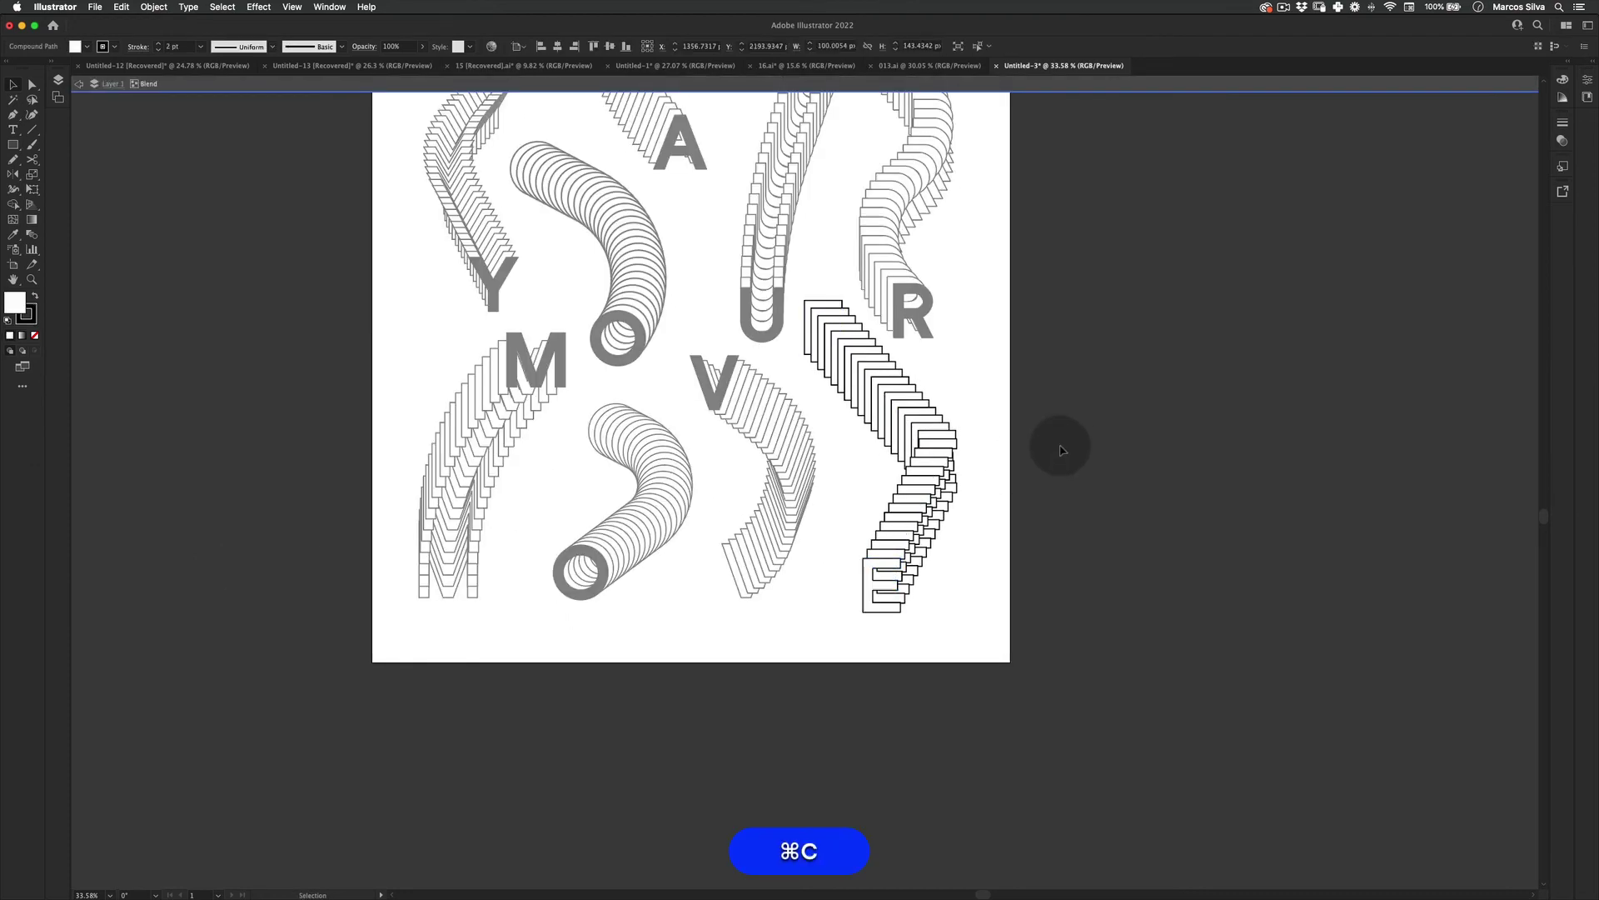
{"action": "double_click", "coordinate": [1048, 446]}
{"action": "key", "text": "super+f"}
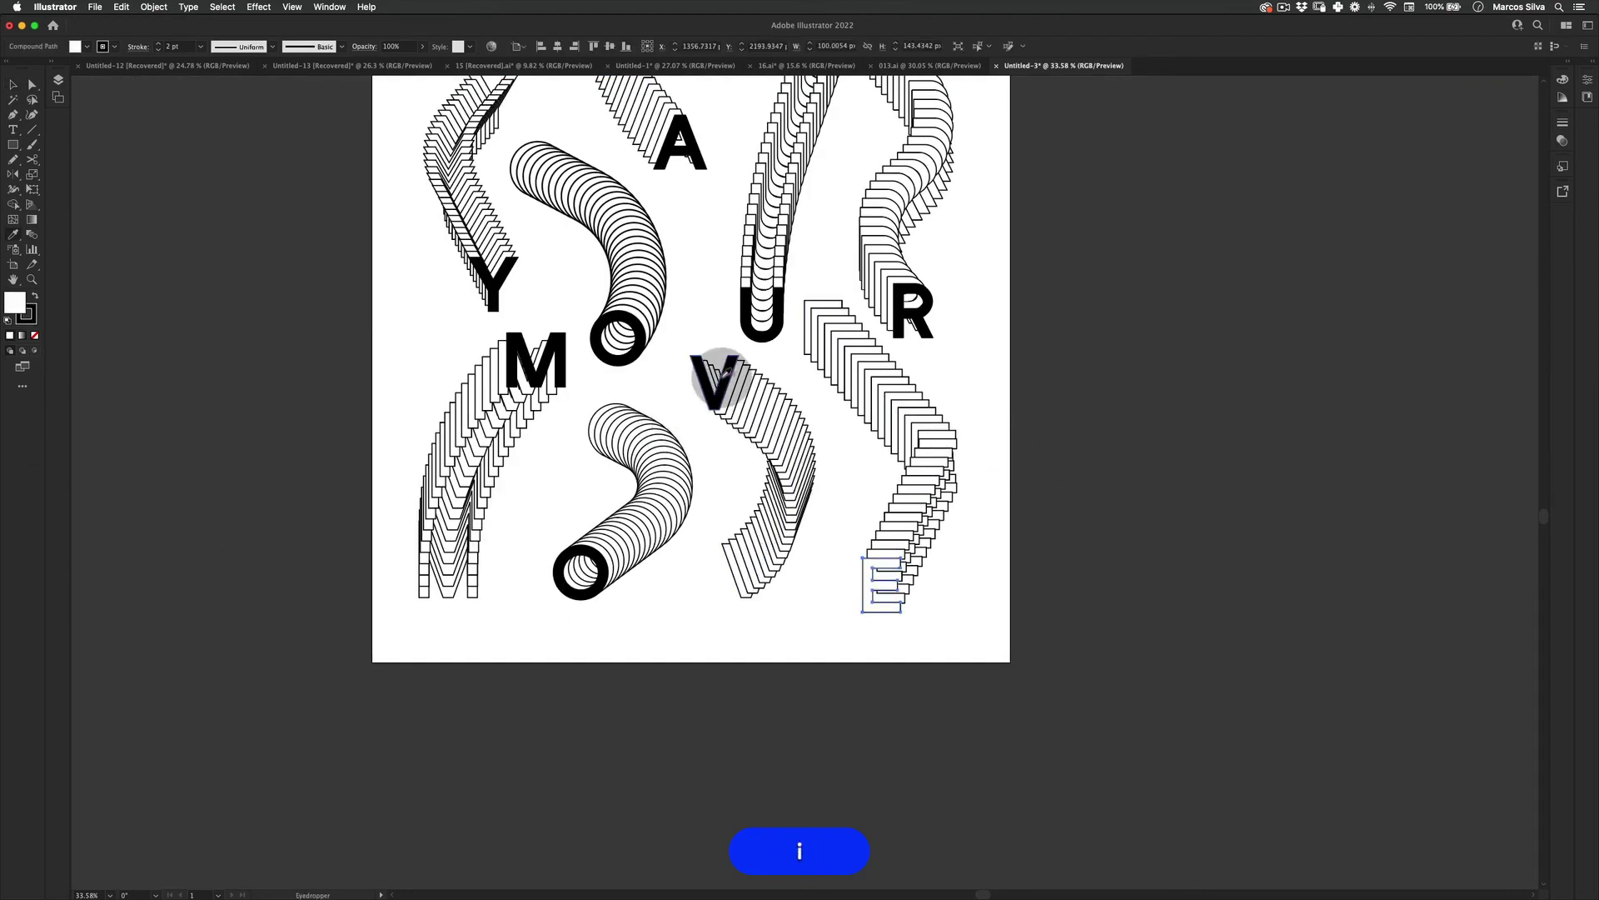
{"action": "left_click", "coordinate": [718, 379]}
{"action": "key", "text": "v"}
{"action": "left_click", "coordinate": [350, 568]}
- Examine the whole poster layout and compare it with the grey reference poster beside it
{"action": "key", "text": "z"}
{"action": "left_click_drag", "start_coordinate": [495, 434], "coordinate": [413, 434]}
{"action": "key", "text": "space"}
{"action": "left_click_drag", "start_coordinate": [658, 325], "coordinate": [710, 377]}
{"action": "key", "text": "z"}
{"action": "left_click_drag", "start_coordinate": [691, 309], "coordinate": [800, 236]}
{"action": "key", "text": "v"}
{"action": "key", "text": "space"}
{"action": "left_click_drag", "start_coordinate": [901, 161], "coordinate": [930, 205]}
{"action": "key", "text": "z"}
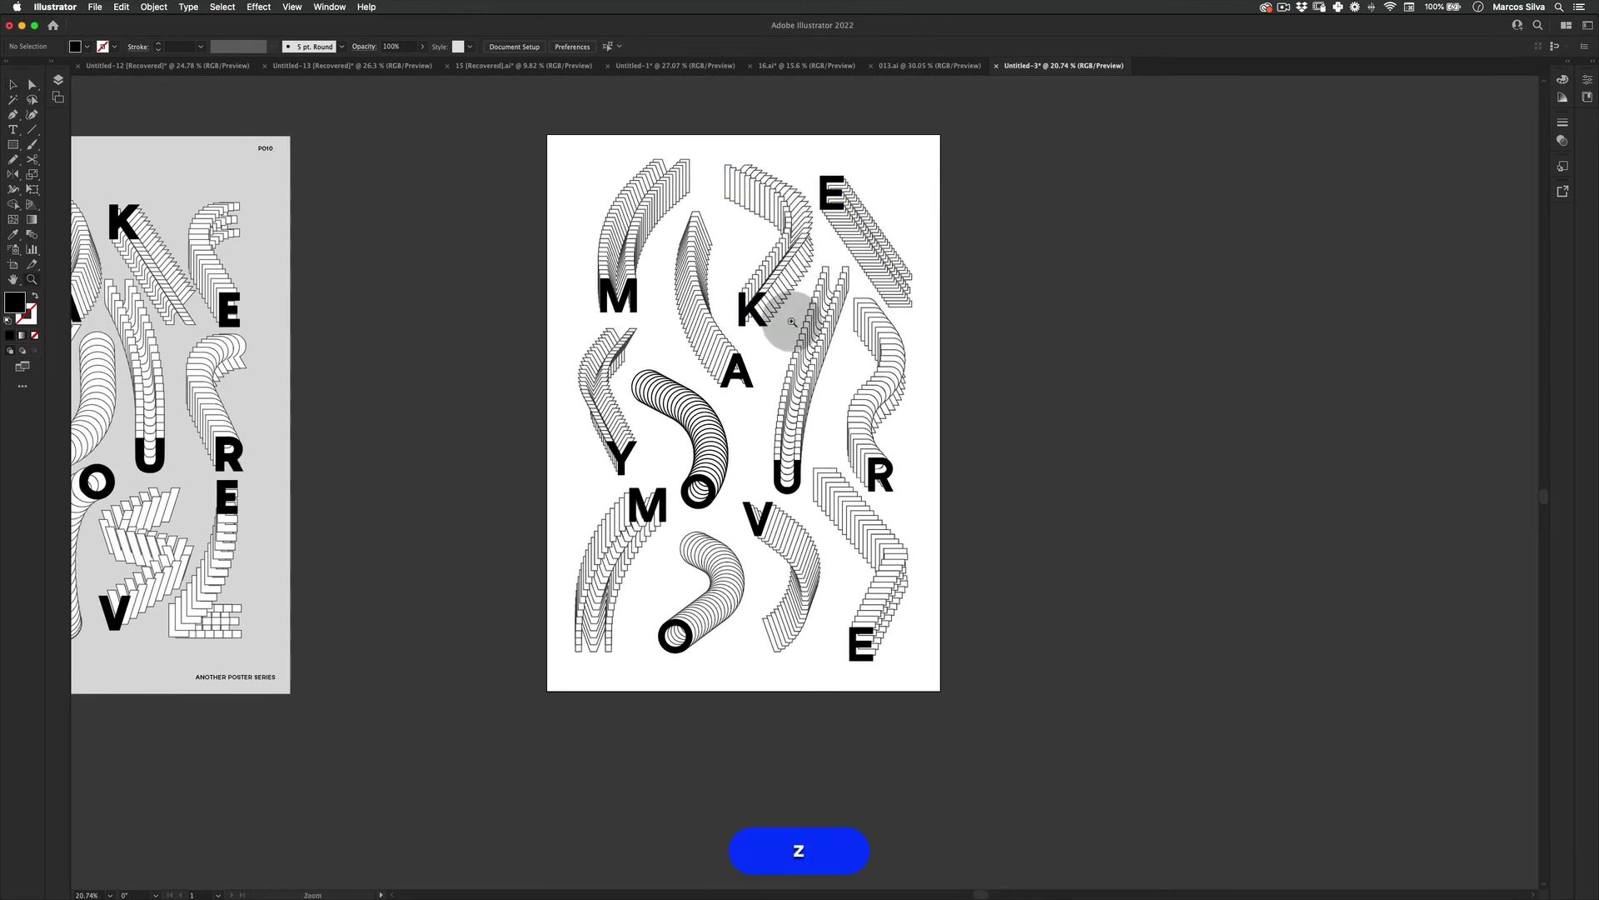
{"action": "left_click_drag", "start_coordinate": [792, 321], "coordinate": [751, 337]}
{"action": "key", "text": "space"}
{"action": "left_click_drag", "start_coordinate": [414, 441], "coordinate": [576, 401]}
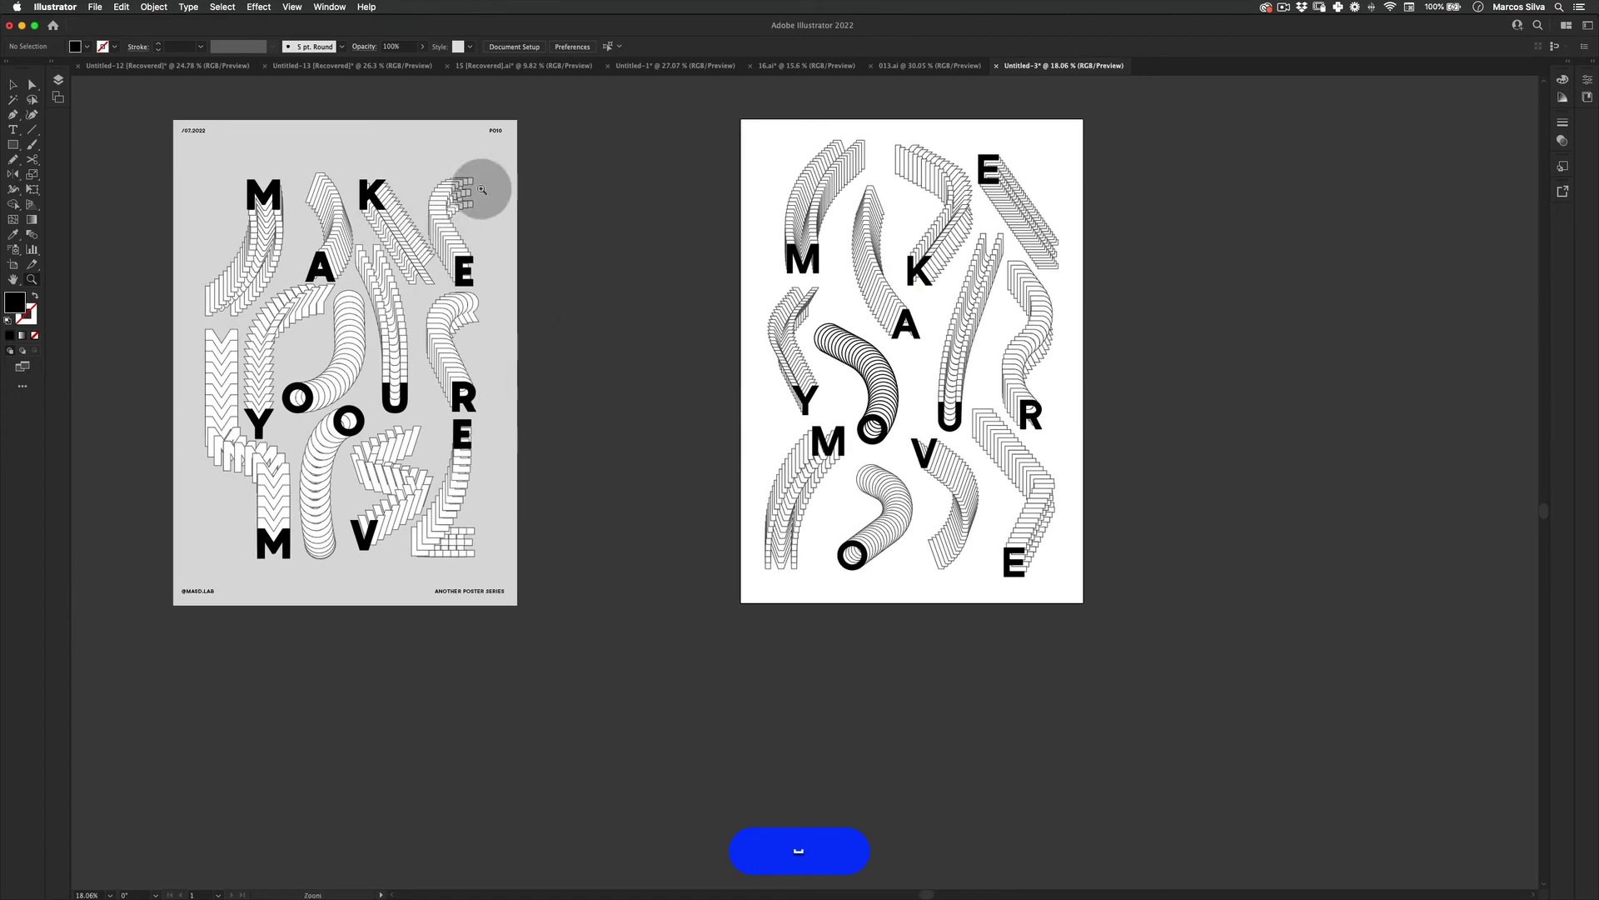
{"action": "key", "text": "space"}
{"action": "scroll", "coordinate": [667, 233], "scroll_direction": "right", "scroll_amount": 5}
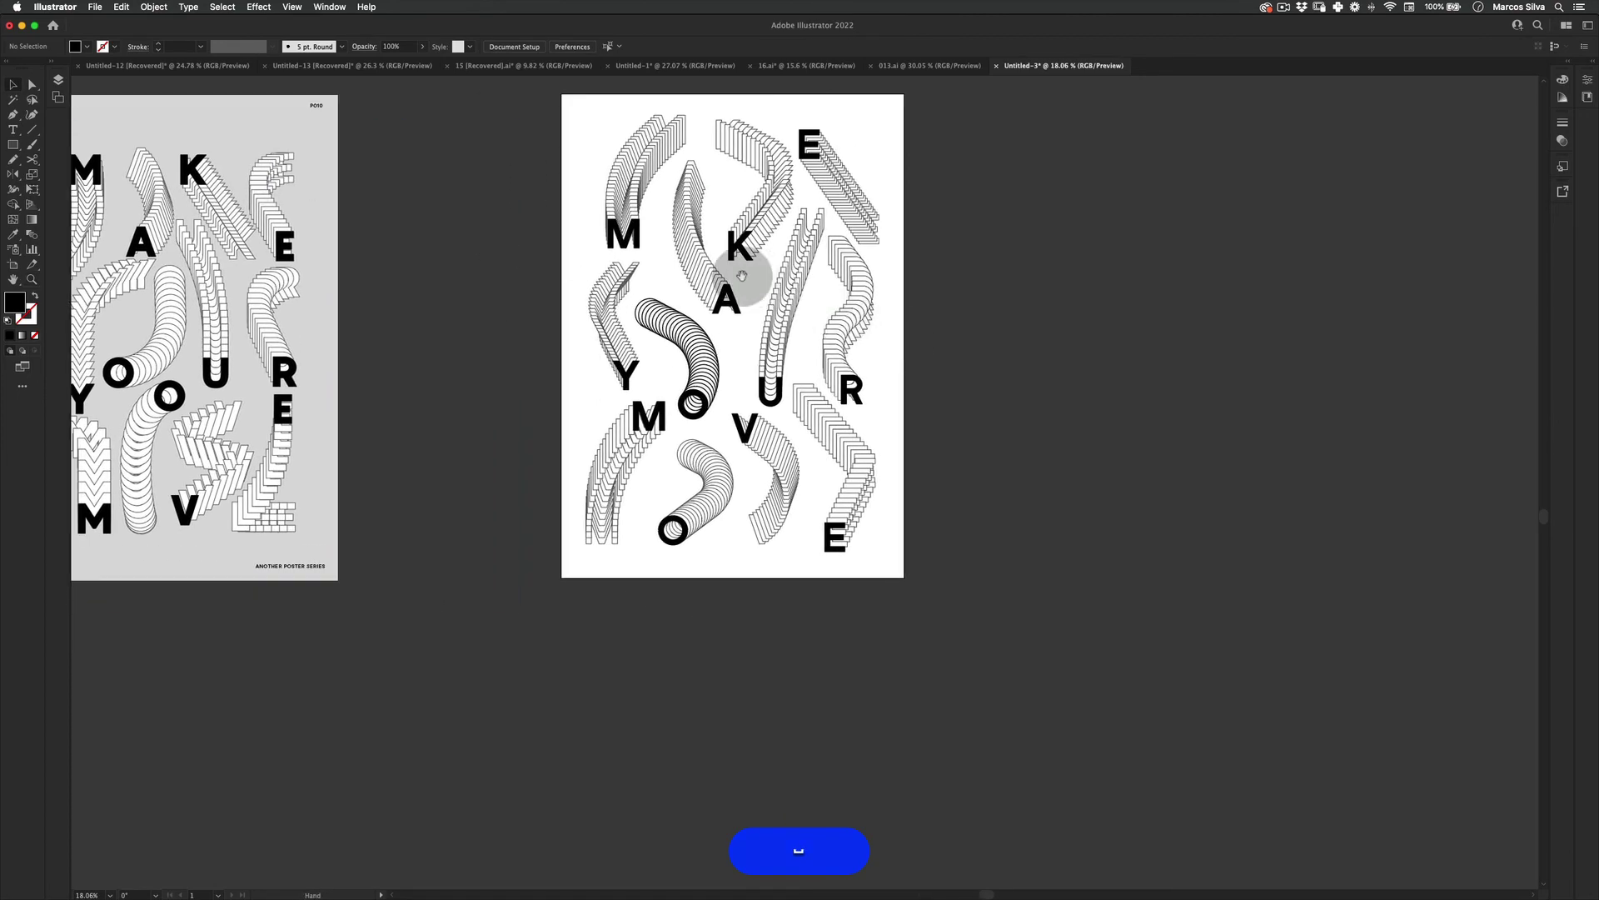
- Set the blend spacing of the U trail to 35 specified steps
{"action": "scroll", "coordinate": [742, 275], "scroll_direction": "left", "scroll_amount": 5}
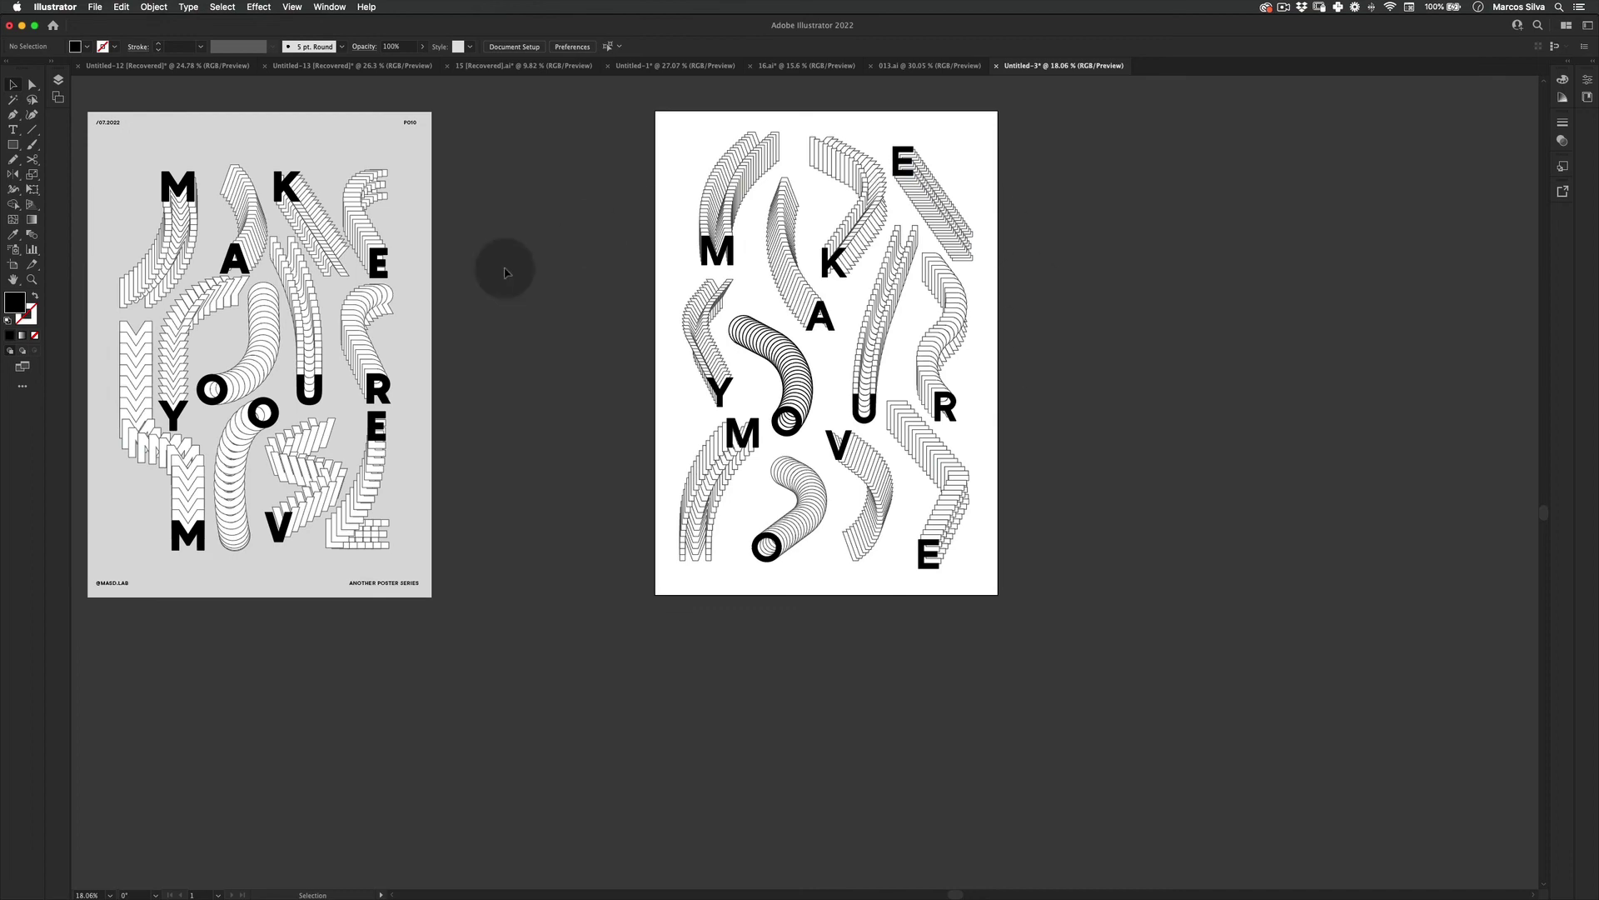
{"action": "scroll", "coordinate": [689, 471], "scroll_direction": "right", "scroll_amount": 3}
{"action": "key", "text": "z"}
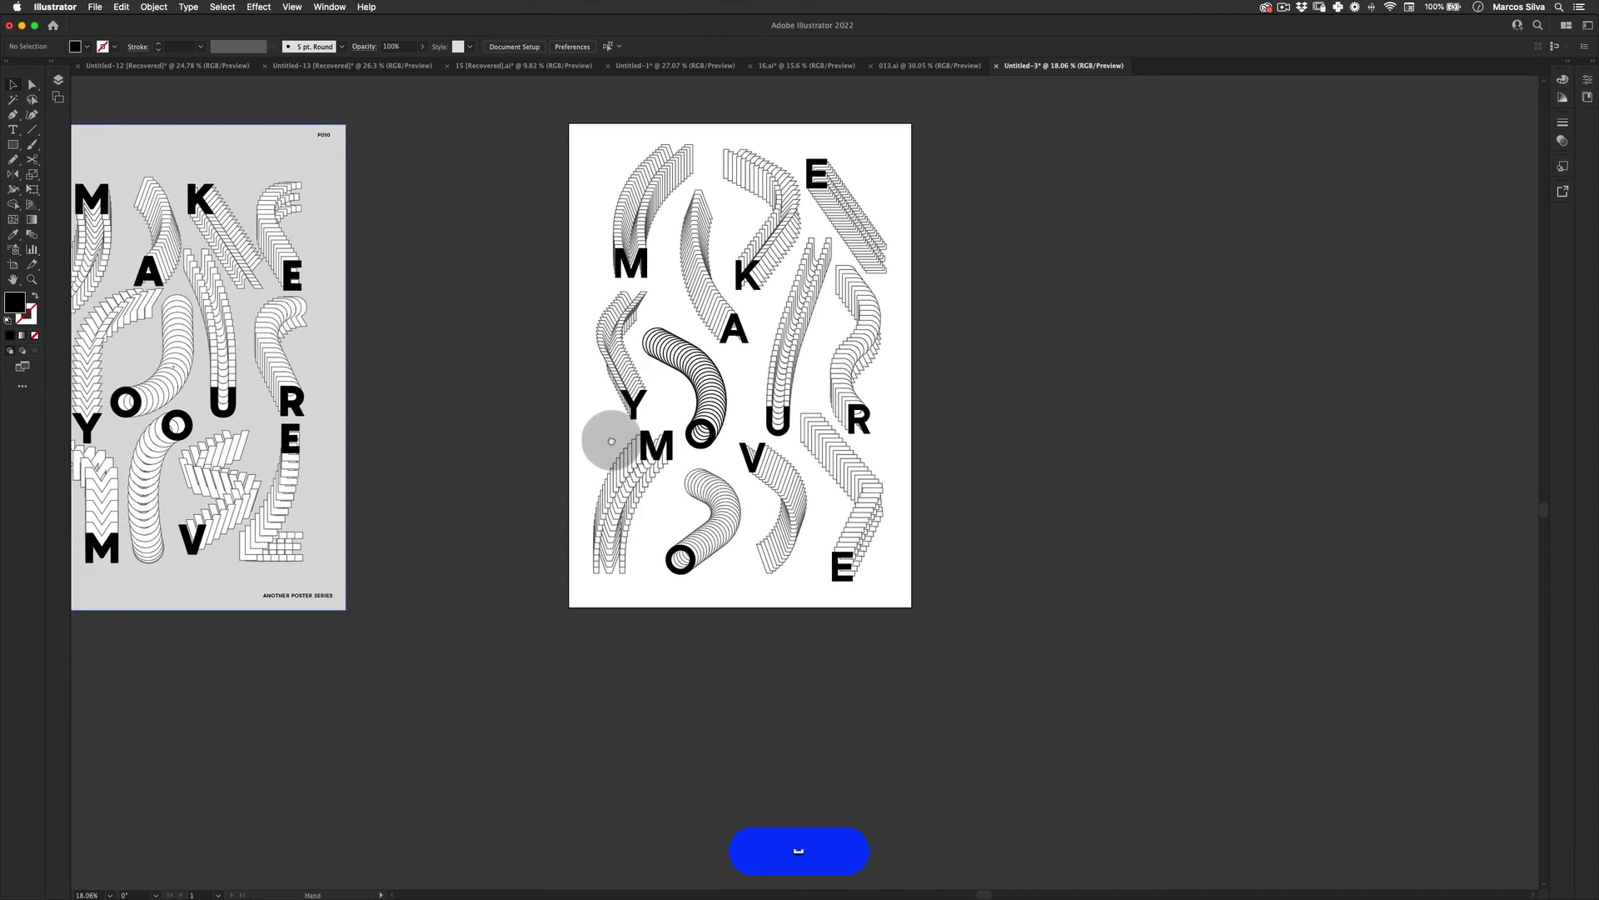
{"action": "left_click_drag", "start_coordinate": [790, 264], "coordinate": [825, 278]}
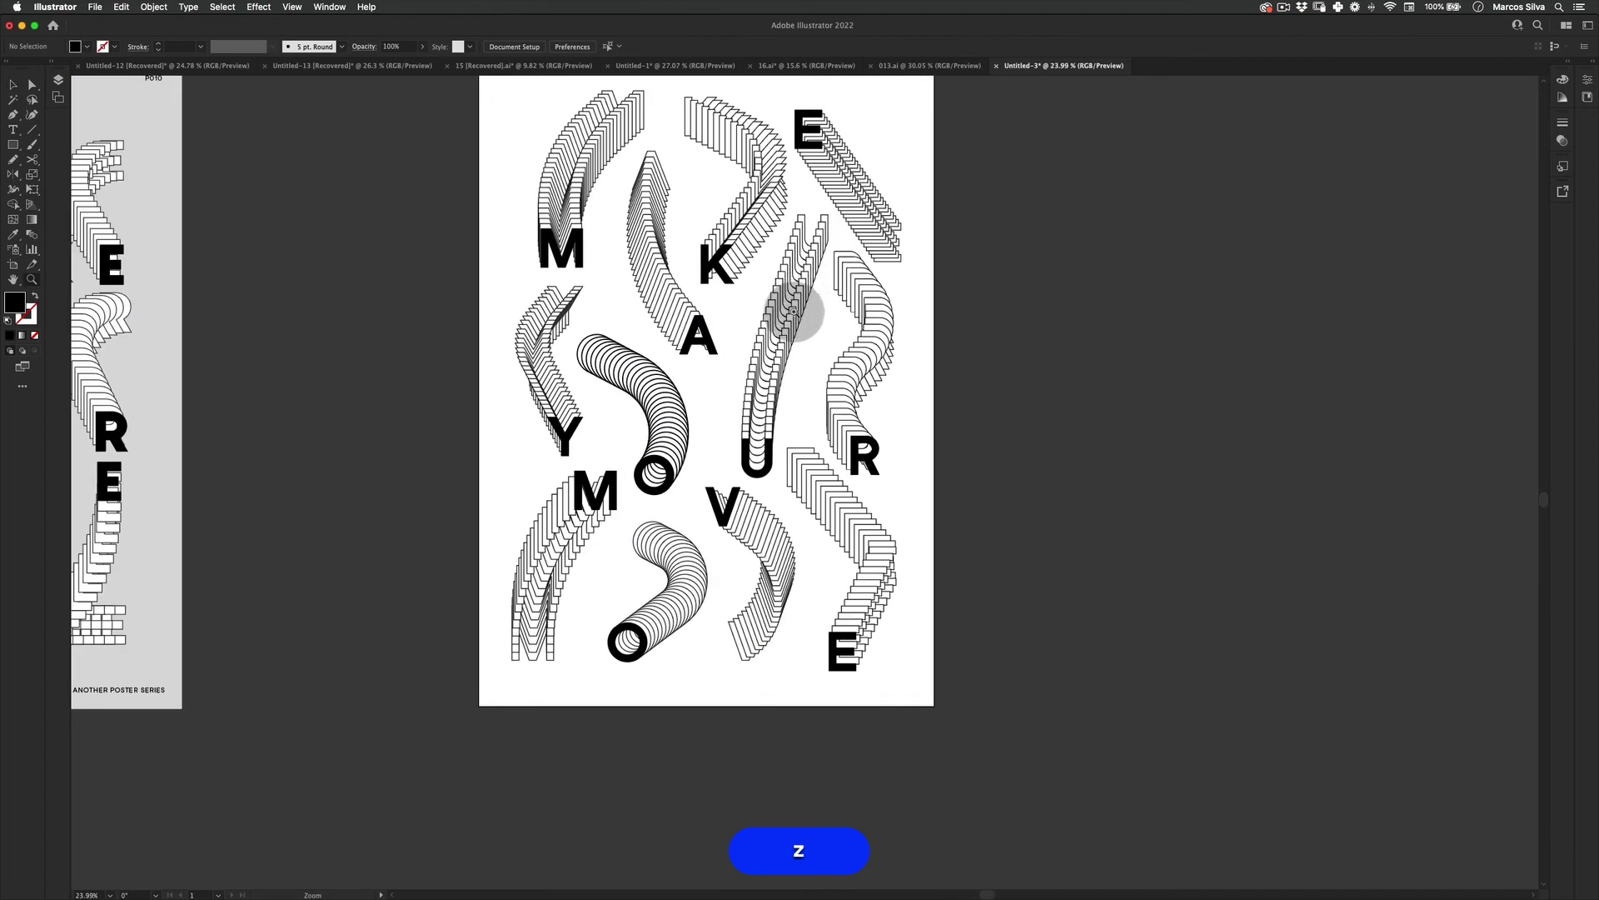
{"action": "left_click", "coordinate": [788, 322]}
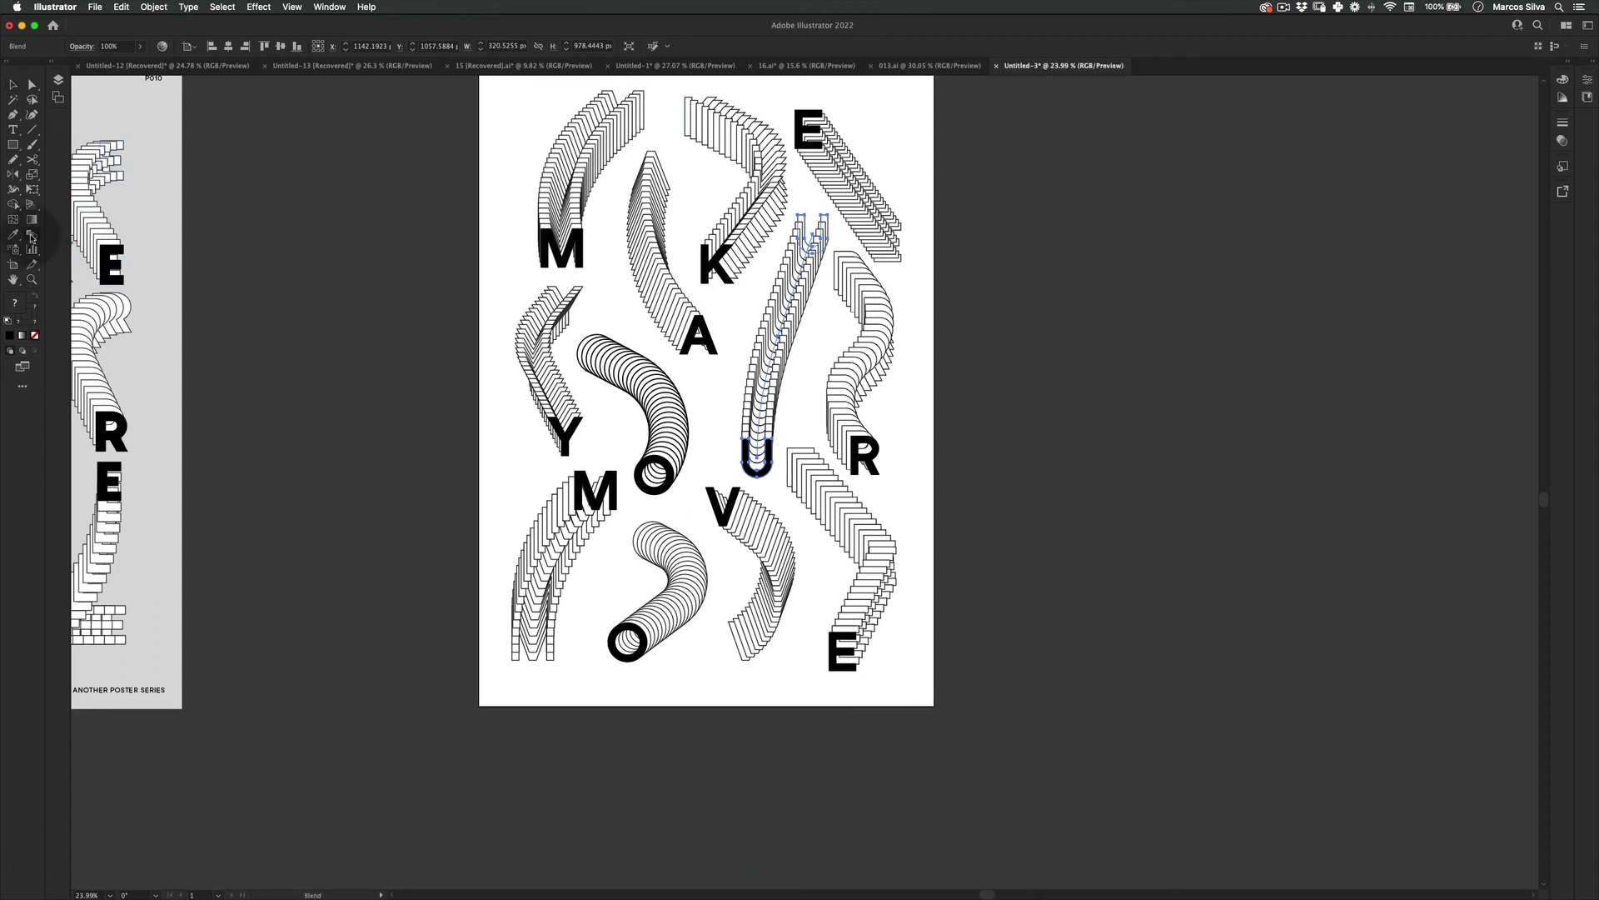
{"action": "double_click", "coordinate": [31, 237]}
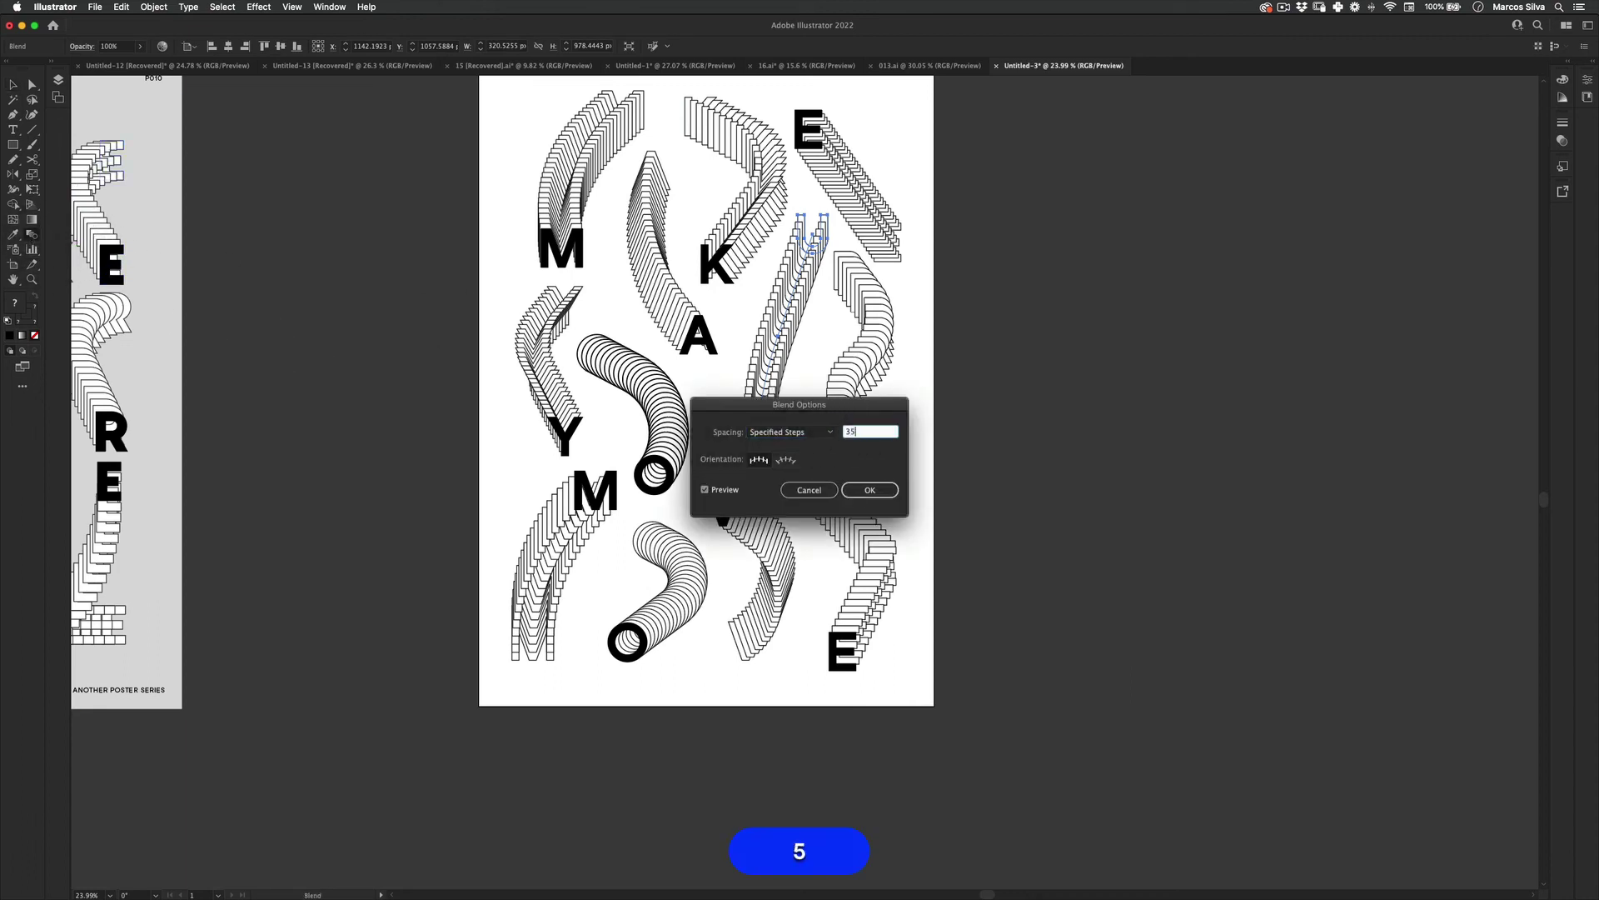
{"action": "key", "text": "Return"}
{"action": "left_click", "coordinate": [1002, 260]}
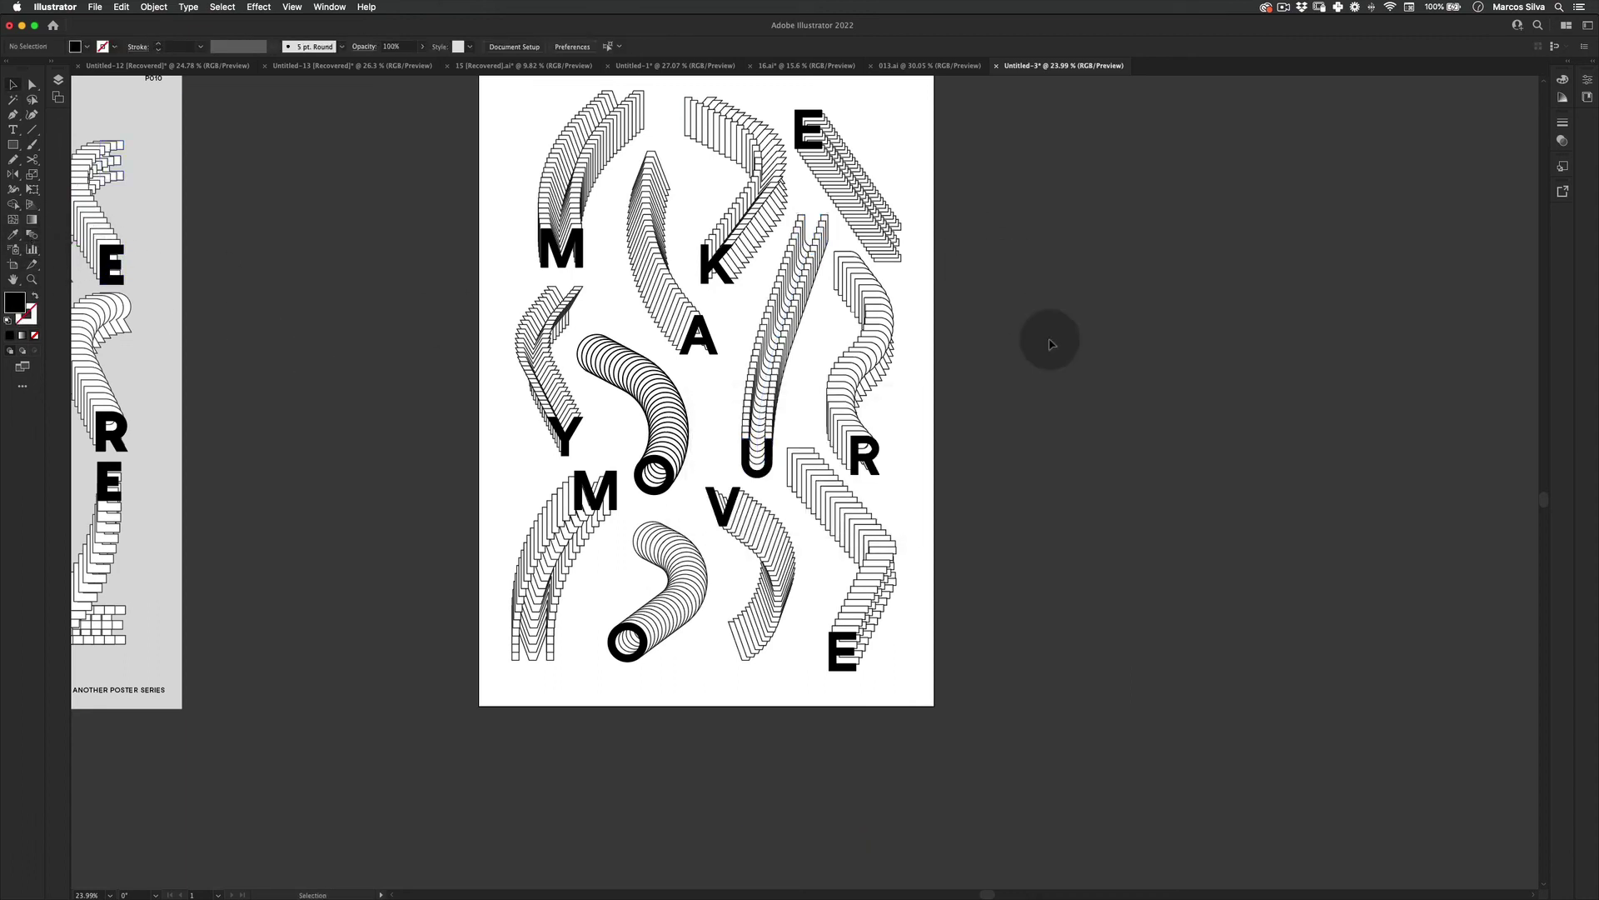
{"action": "key", "text": "z"}
{"action": "key", "text": "v"}
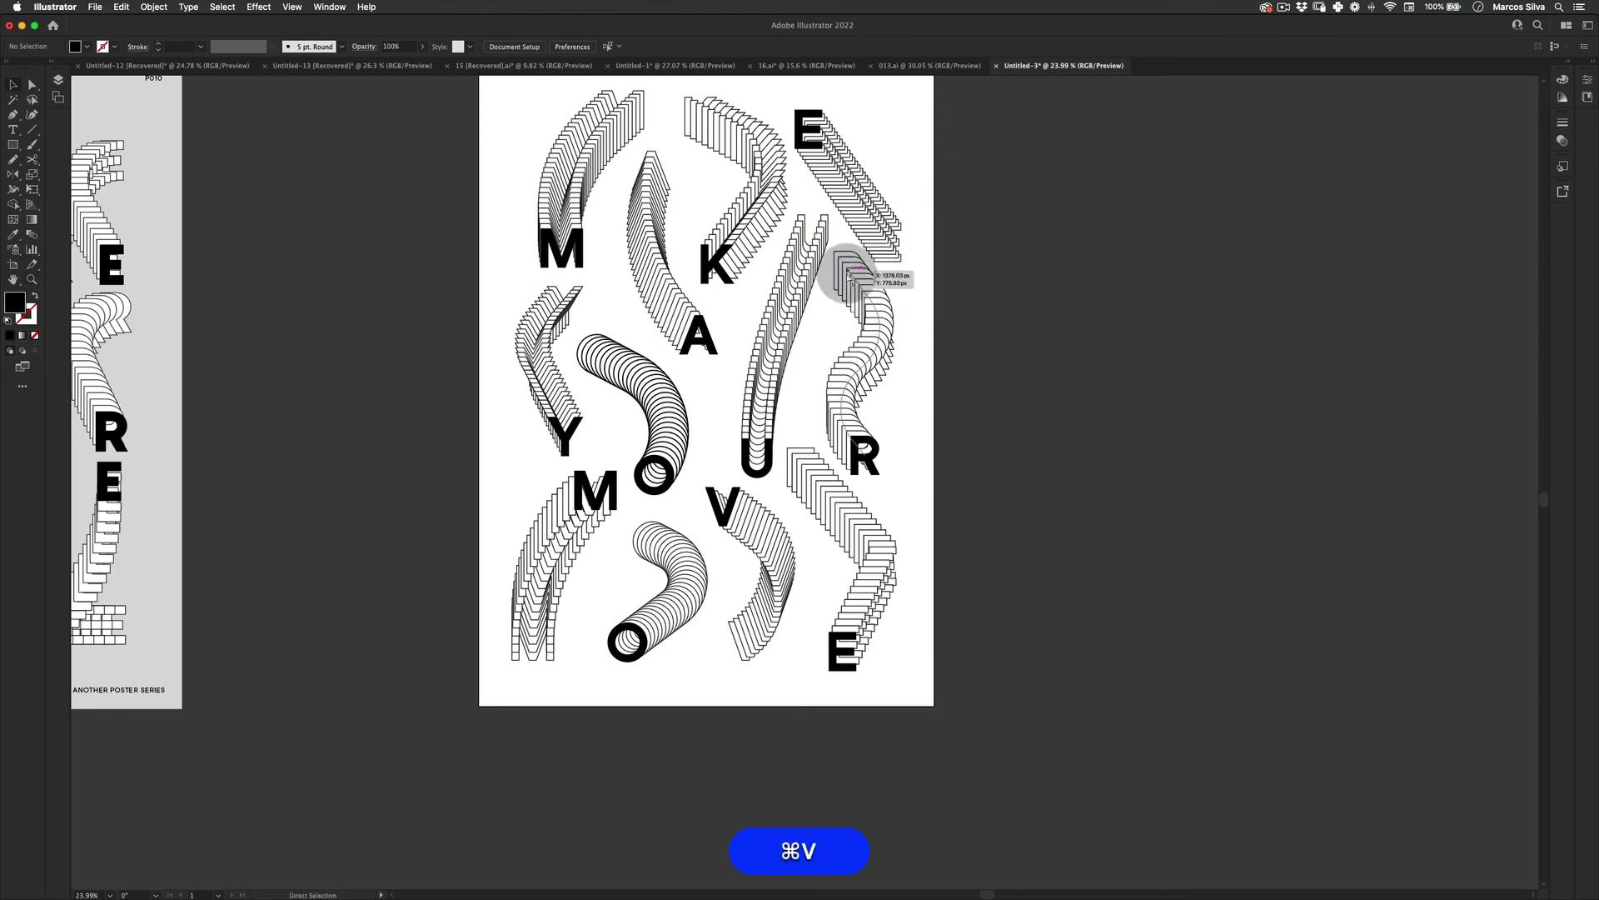
{"action": "key", "text": "super+z"}
{"action": "key", "text": "v"}
{"action": "left_click", "coordinate": [1014, 276]}
- Add a new layer and move it beneath the layer holding the letter artwork
{"action": "key", "text": "space"}
{"action": "left_click_drag", "start_coordinate": [846, 267], "coordinate": [852, 380]}
{"action": "key", "text": "v"}
{"action": "left_click", "coordinate": [505, 300]}
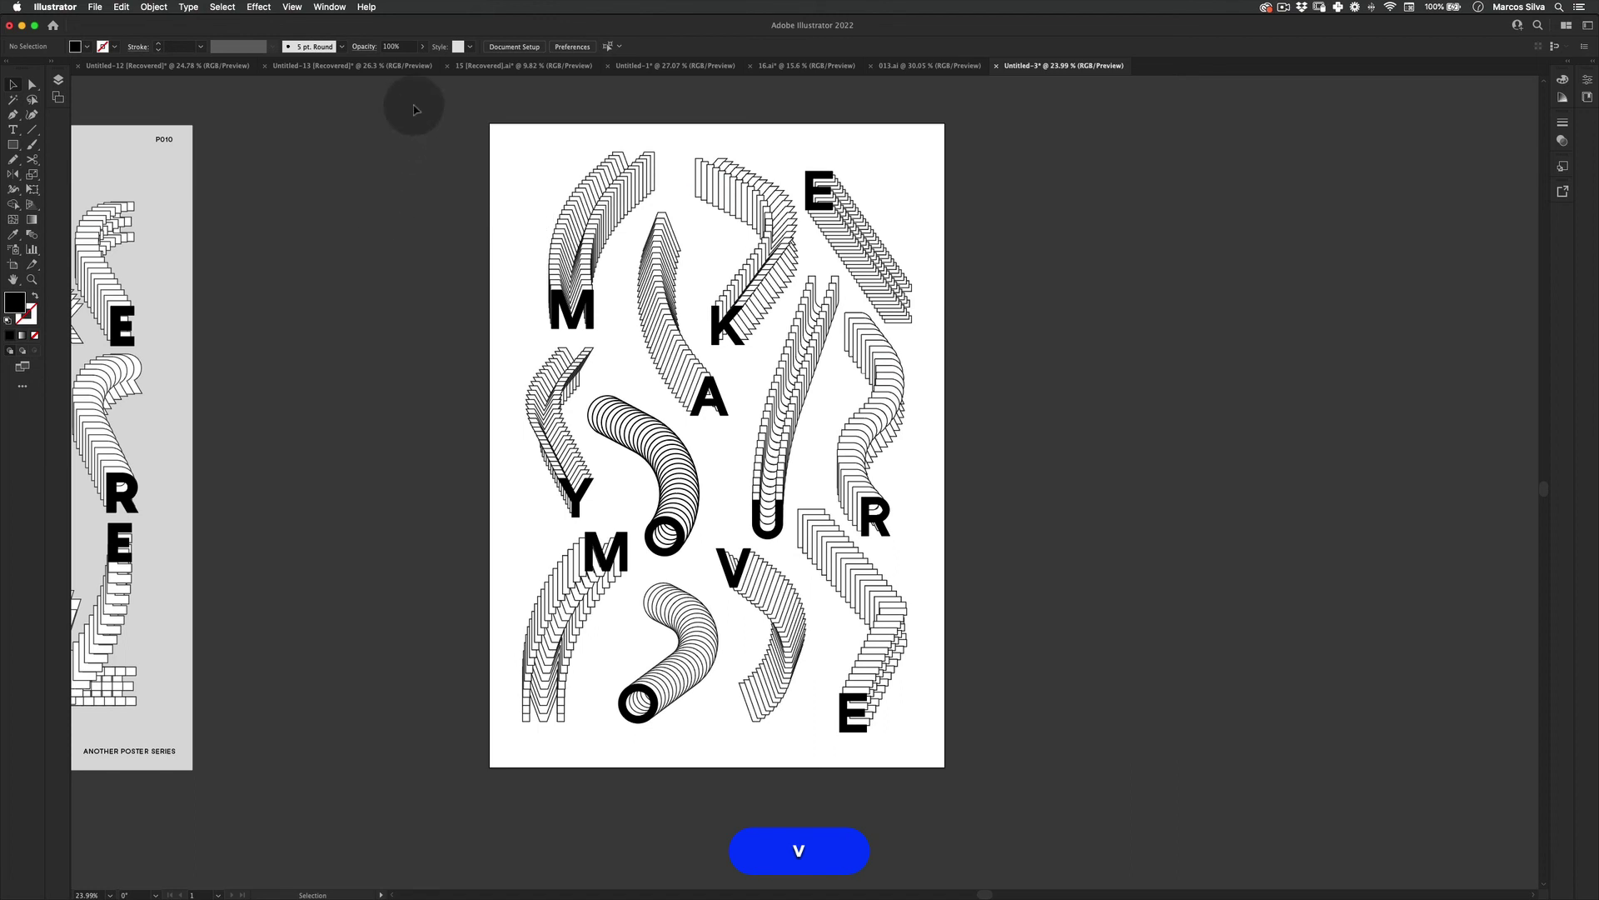
{"action": "left_click", "coordinate": [57, 79]}
{"action": "left_click", "coordinate": [156, 251]}
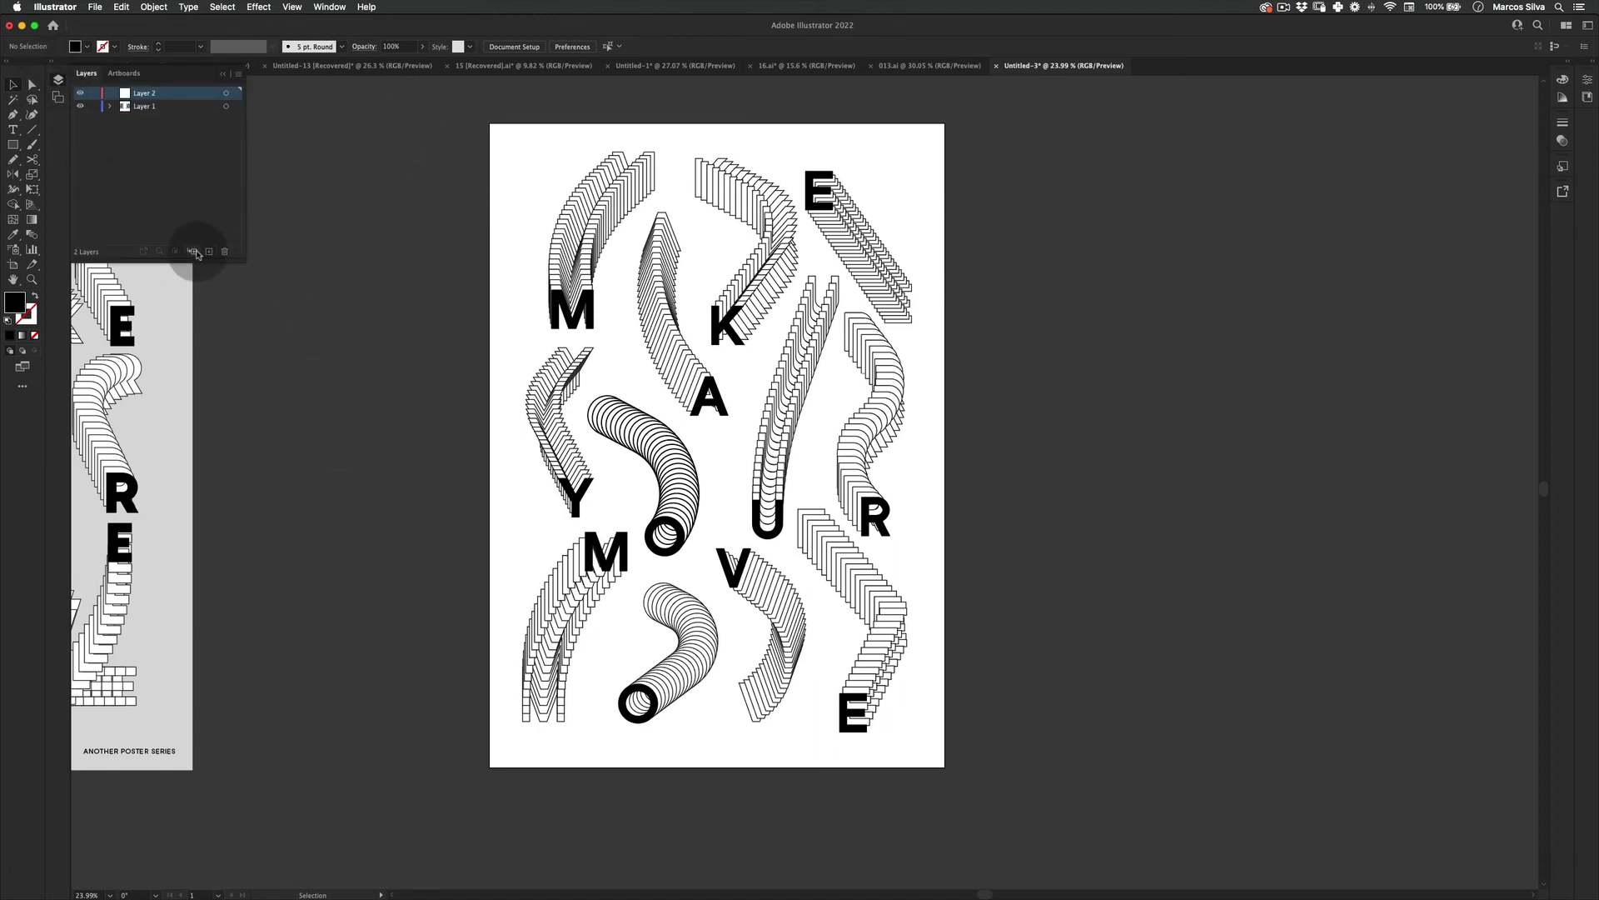
{"action": "left_click_drag", "start_coordinate": [165, 98], "coordinate": [250, 217]}
- Draw a 1700 × 2400 px background rectangle covering the artboard and sample the reference poster's light grey onto it
{"action": "key", "text": "m"}
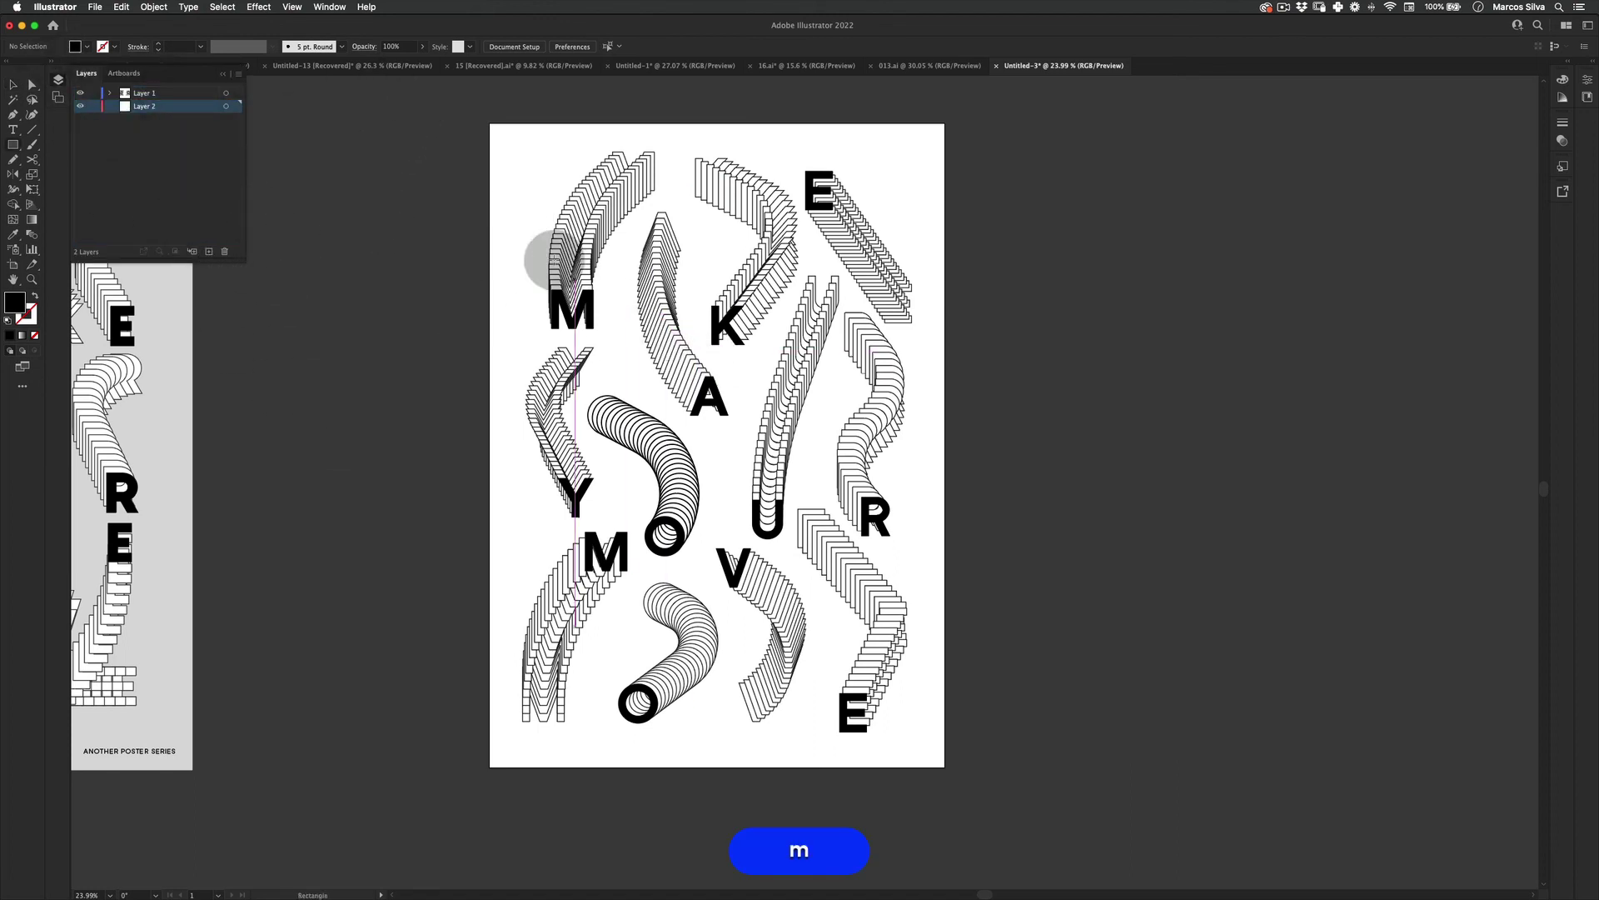
{"action": "mouse_move", "coordinate": [489, 123]}
{"action": "left_mouse_down"}
{"action": "mouse_move", "coordinate": [920, 635]}
{"action": "mouse_move", "coordinate": [947, 764]}
{"action": "left_mouse_up"}
{"action": "key", "text": "i"}
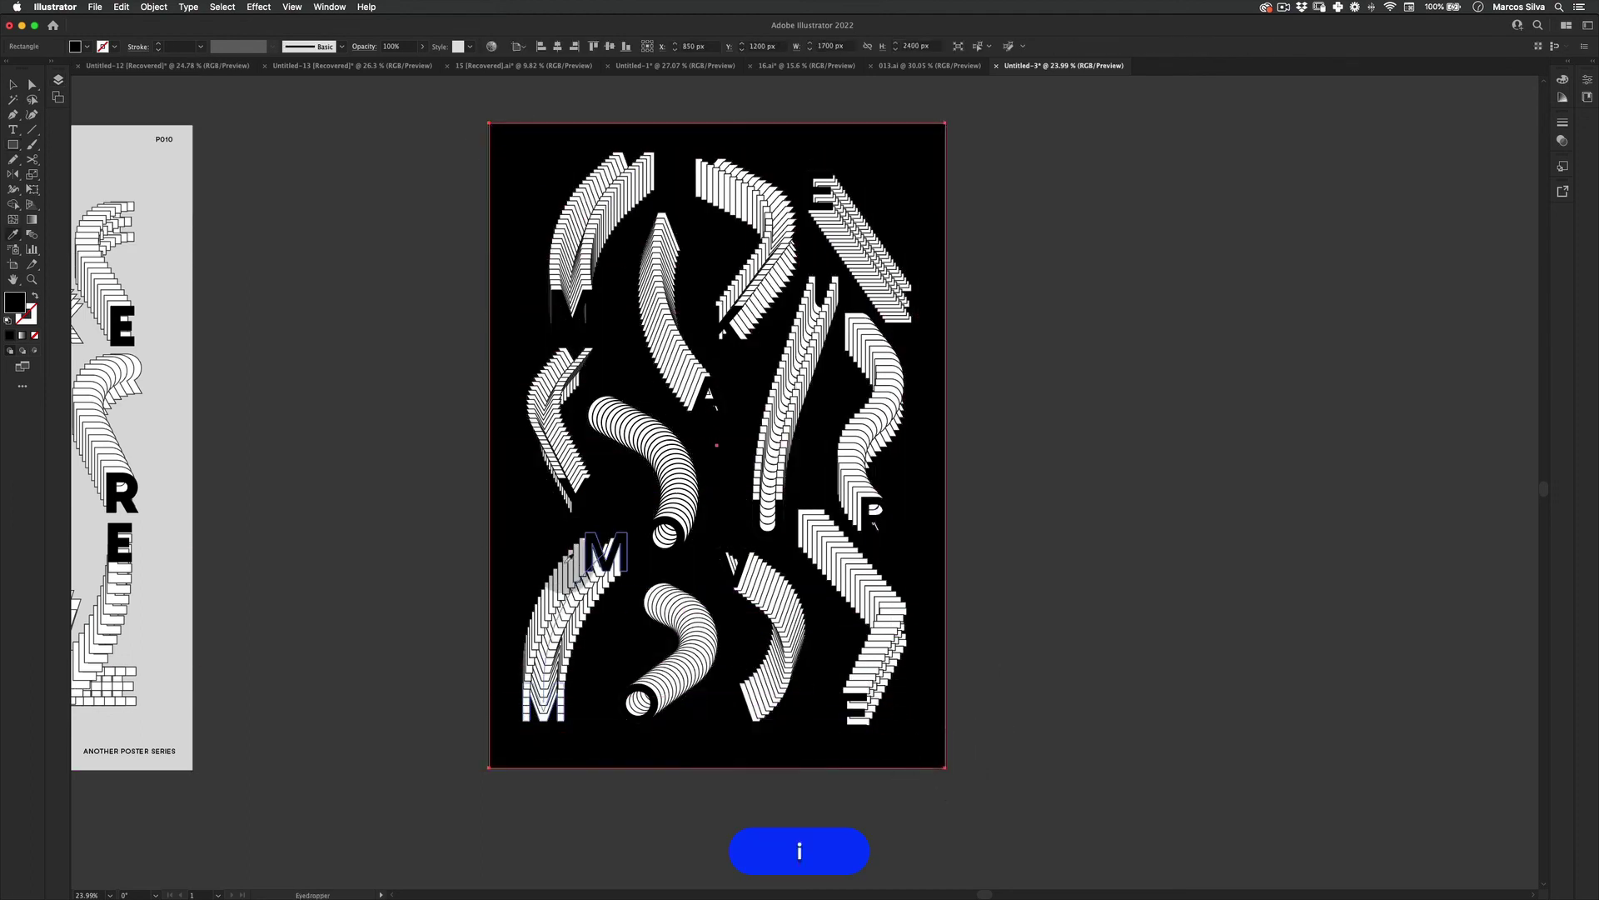
{"action": "left_click", "coordinate": [149, 195]}
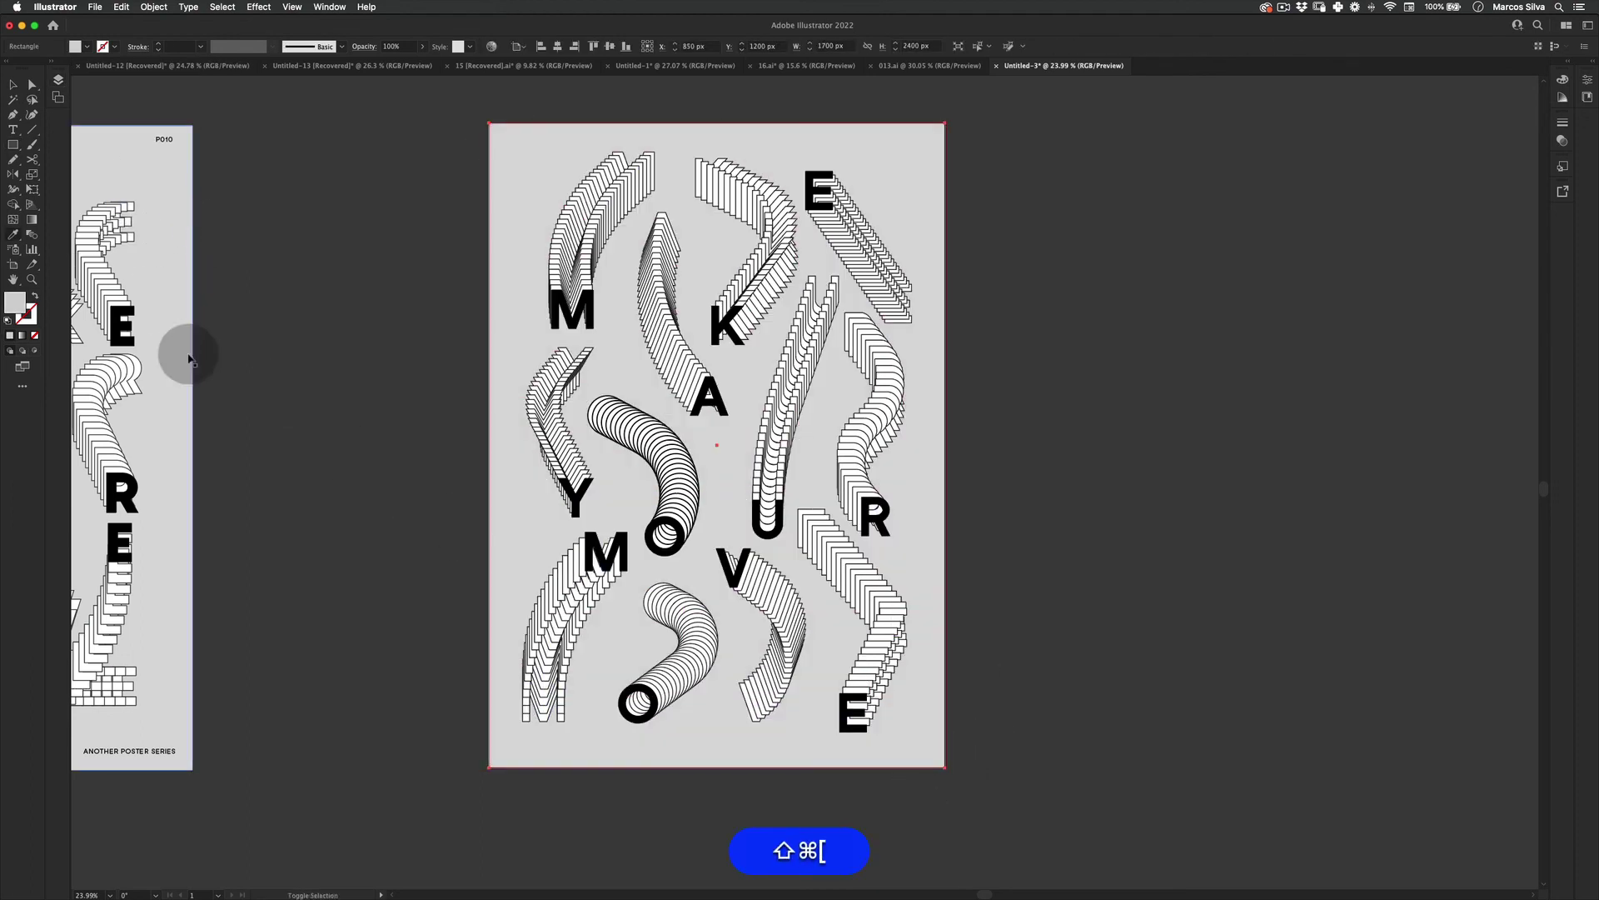
{"action": "key", "text": "v"}
{"action": "left_click", "coordinate": [390, 465]}
- Select the entire grey reference poster beside the new poster and delete it
{"action": "key", "text": "z"}
{"action": "left_click_drag", "start_coordinate": [362, 315], "coordinate": [334, 325]}
{"action": "left_click_drag", "start_coordinate": [352, 327], "coordinate": [407, 295]}
{"action": "key", "text": "z"}
{"action": "left_click_drag", "start_coordinate": [445, 289], "coordinate": [727, 281]}
{"action": "key", "text": "v"}
{"action": "scroll", "coordinate": [641, 163], "scroll_direction": "down", "scroll_amount": 2}
{"action": "key", "text": "v"}
{"action": "left_click_drag", "start_coordinate": [583, 117], "coordinate": [223, 663]}
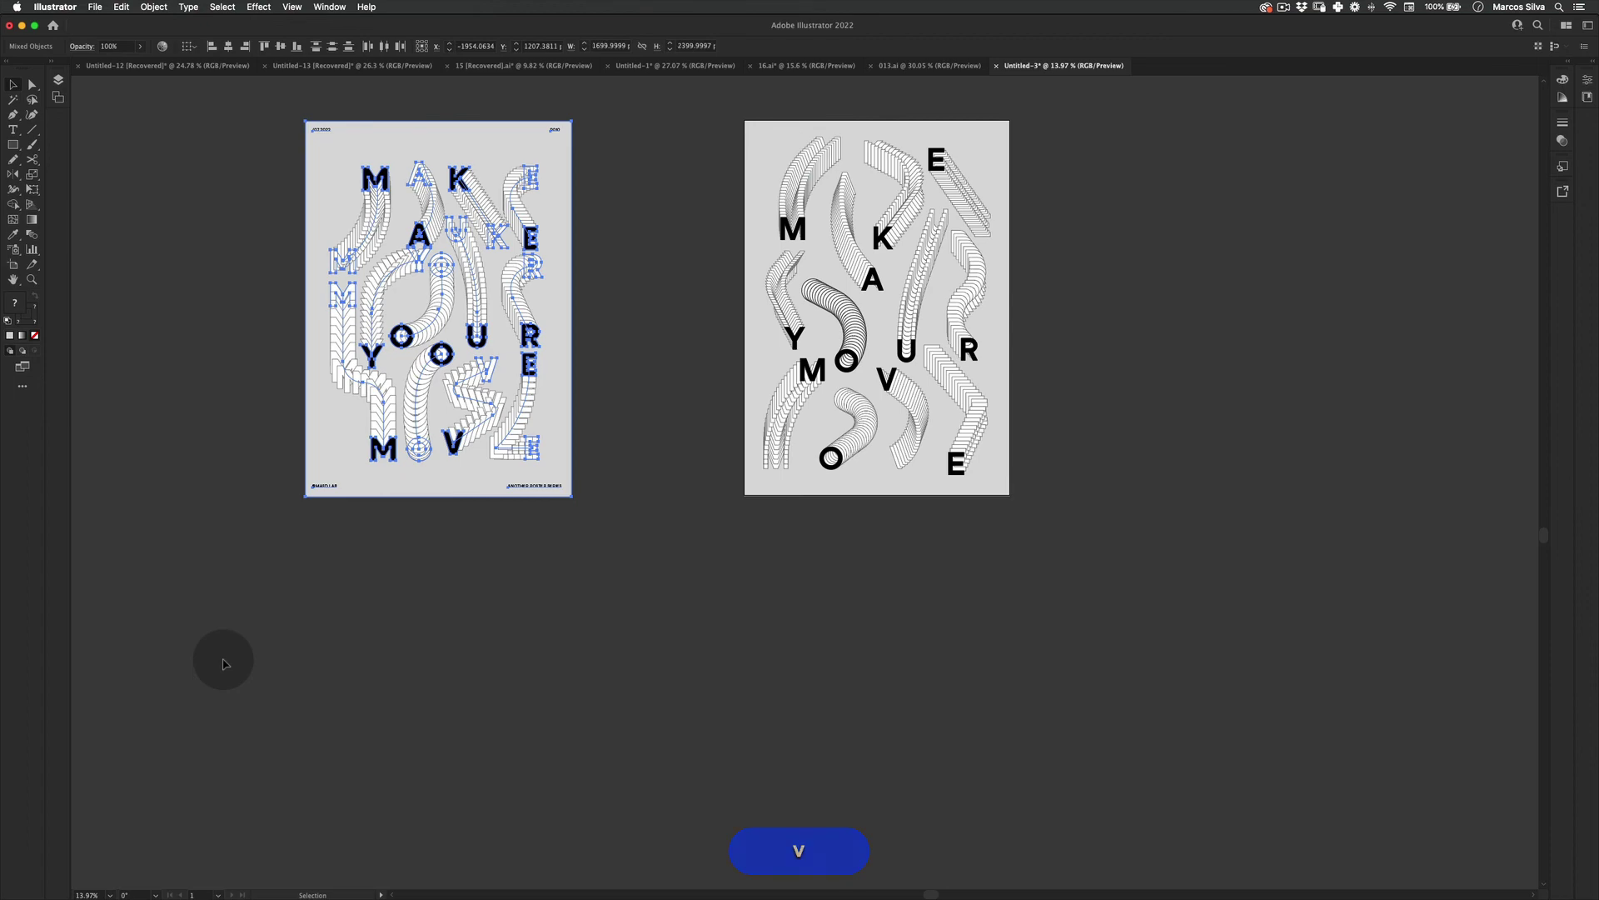
{"action": "key", "text": "BackSpace"}
{"action": "key", "text": "z"}
{"action": "left_click", "coordinate": [883, 279]}
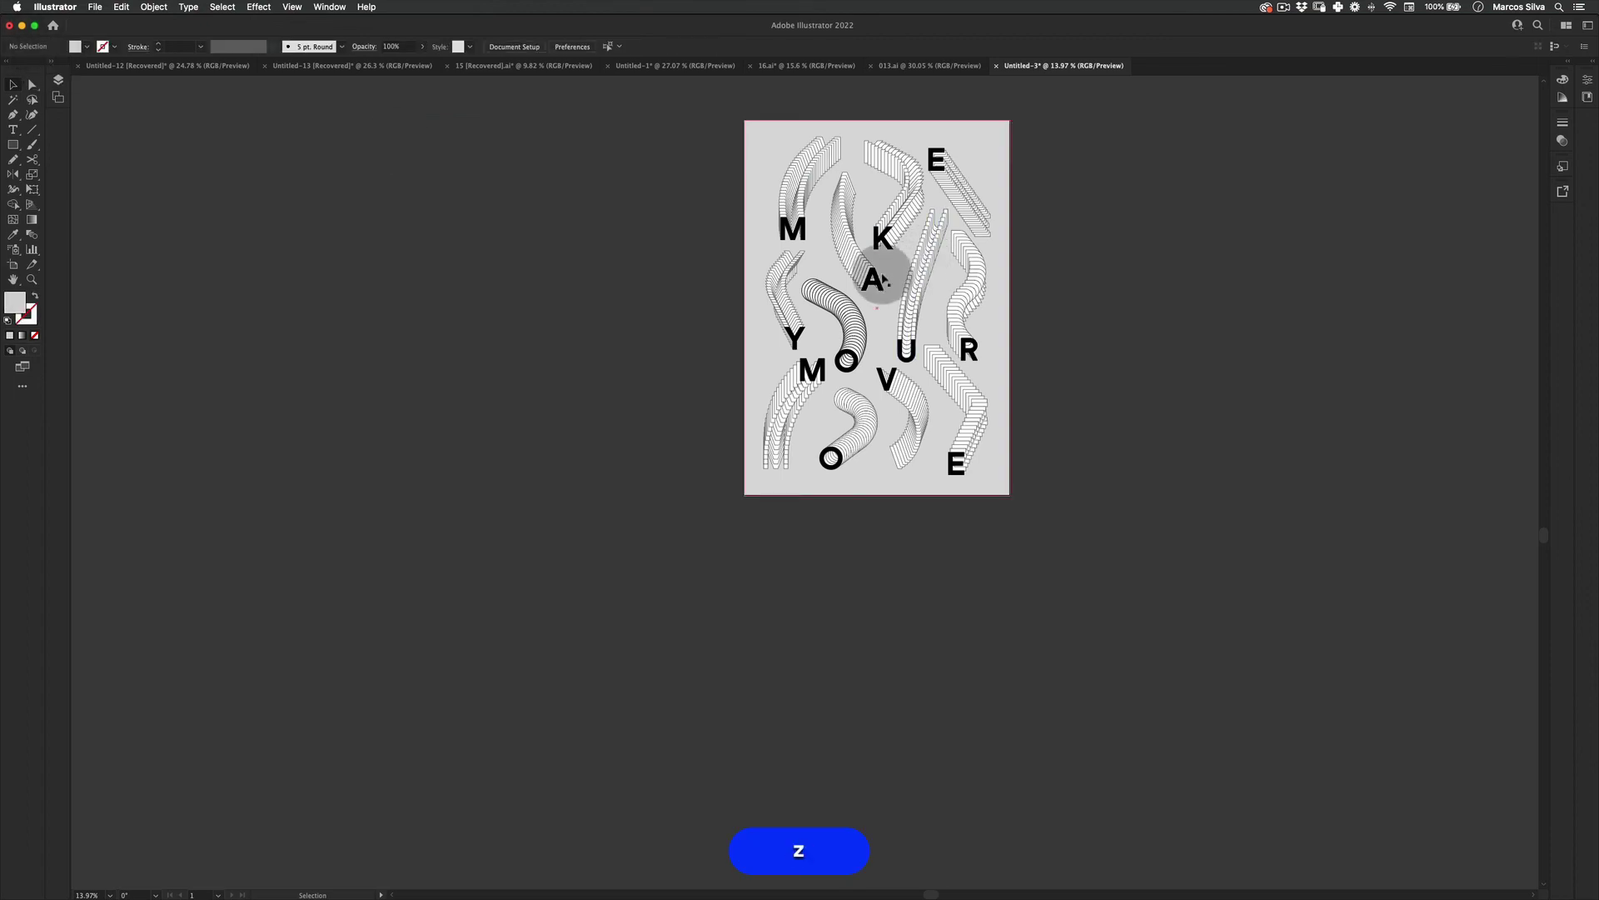